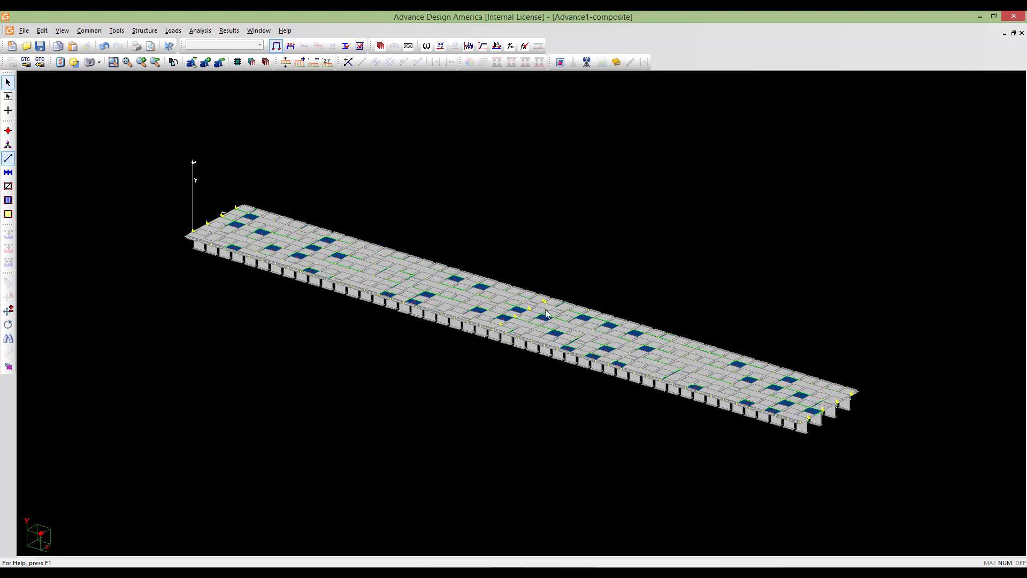
middle_click_drag(545, 313, 551, 342)
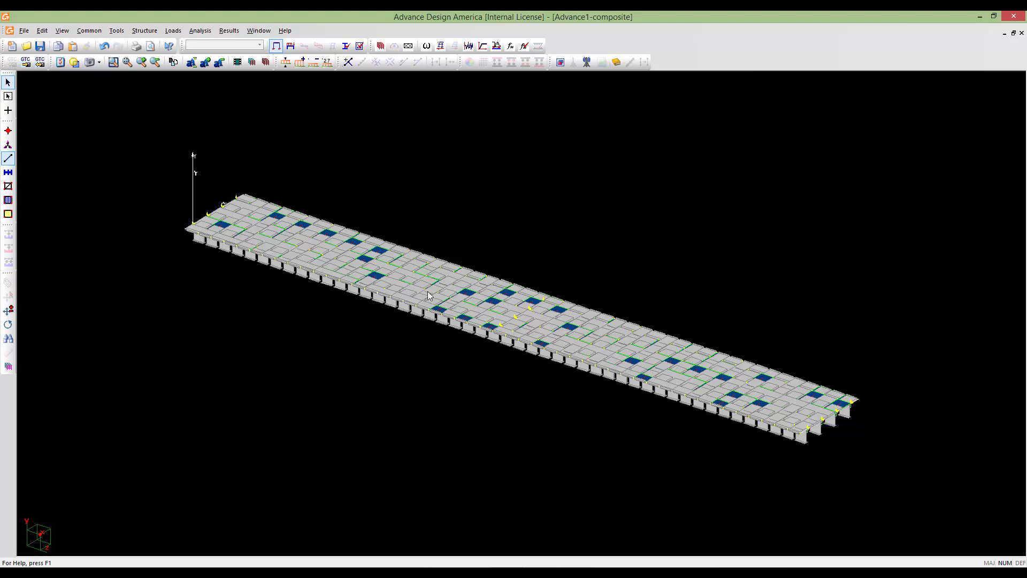
middle_click_drag(422, 305, 431, 320)
scroll(431, 321, "up", 1)
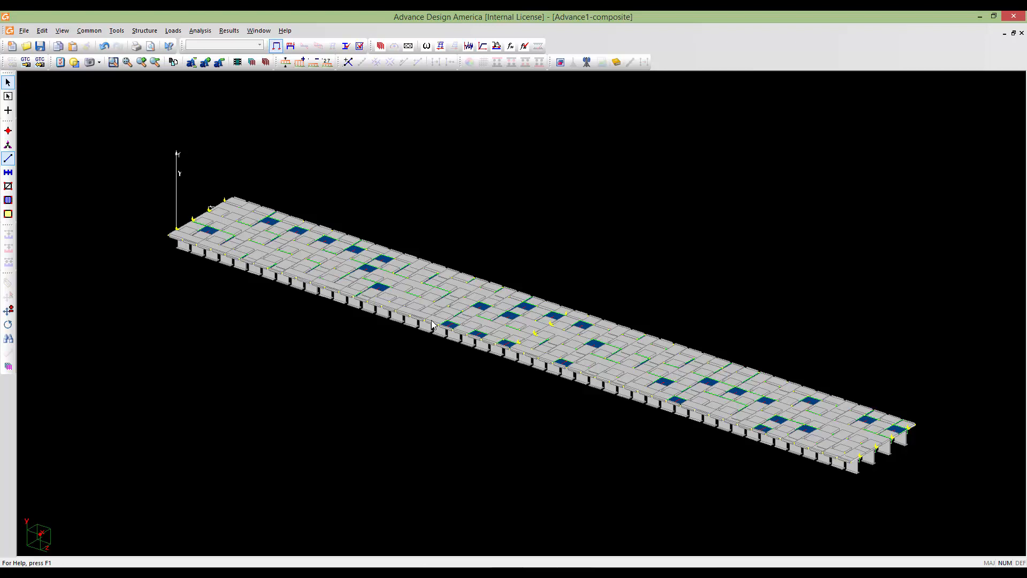
scroll(521, 316, "down", 3)
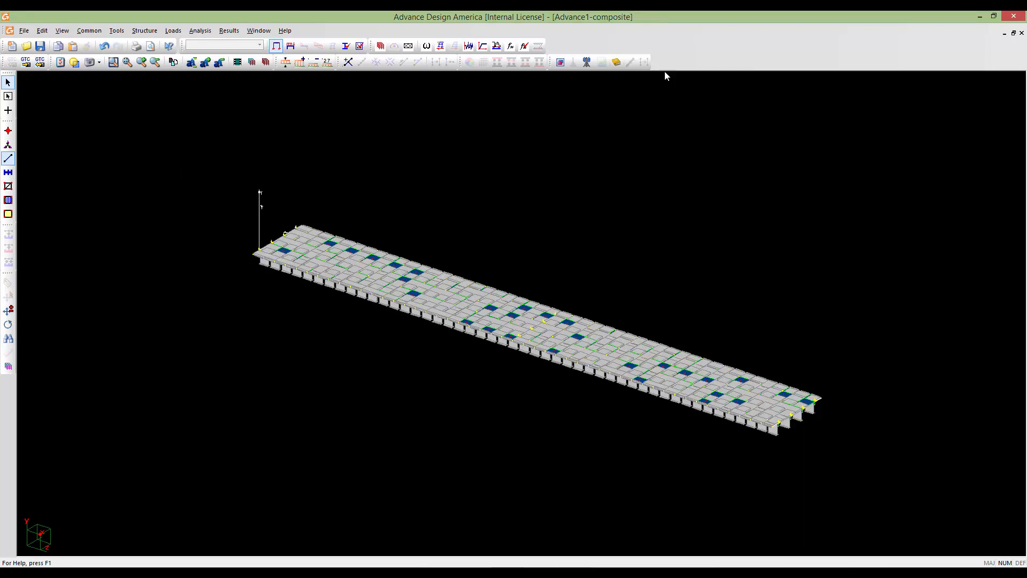
- Open the WRF shapes spreadsheet, enlarge its window and go to the end of the shape list
left_click(89, 31)
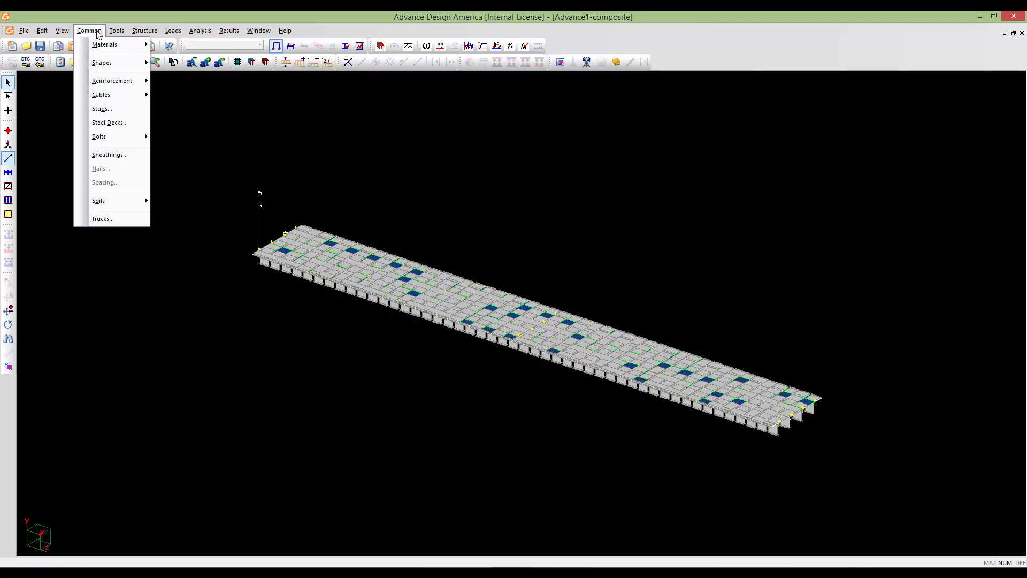
mouse_move(101, 63)
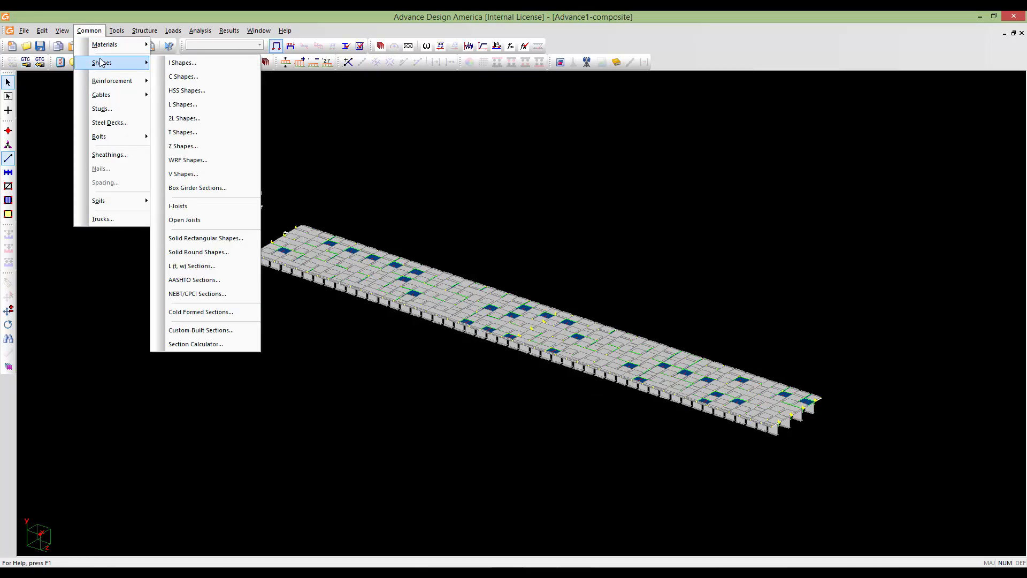
left_click(202, 160)
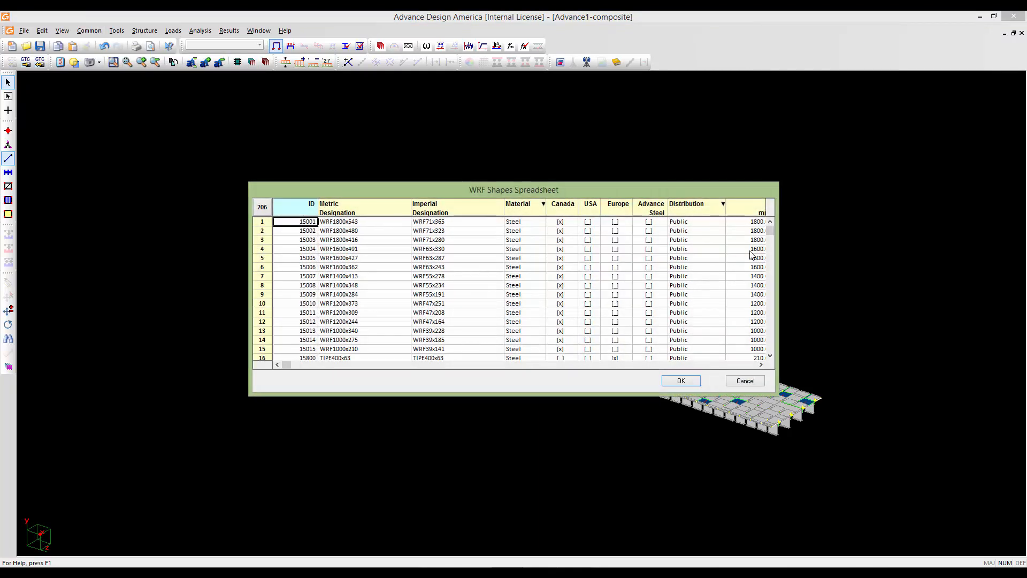
left_click_drag(779, 260, 887, 261)
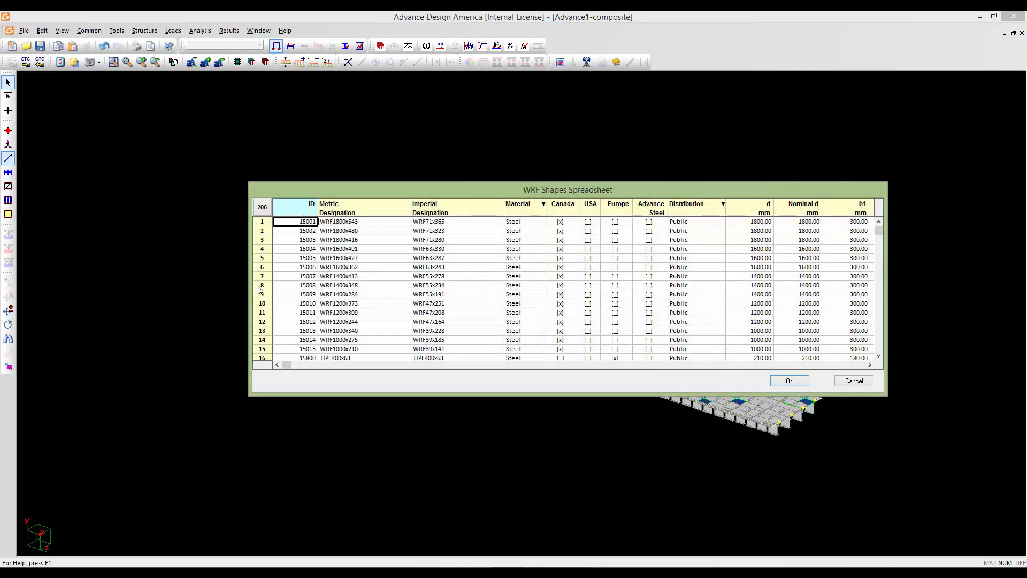
left_click_drag(249, 286, 156, 286)
left_click_drag(627, 395, 607, 476)
left_click_drag(879, 230, 873, 416)
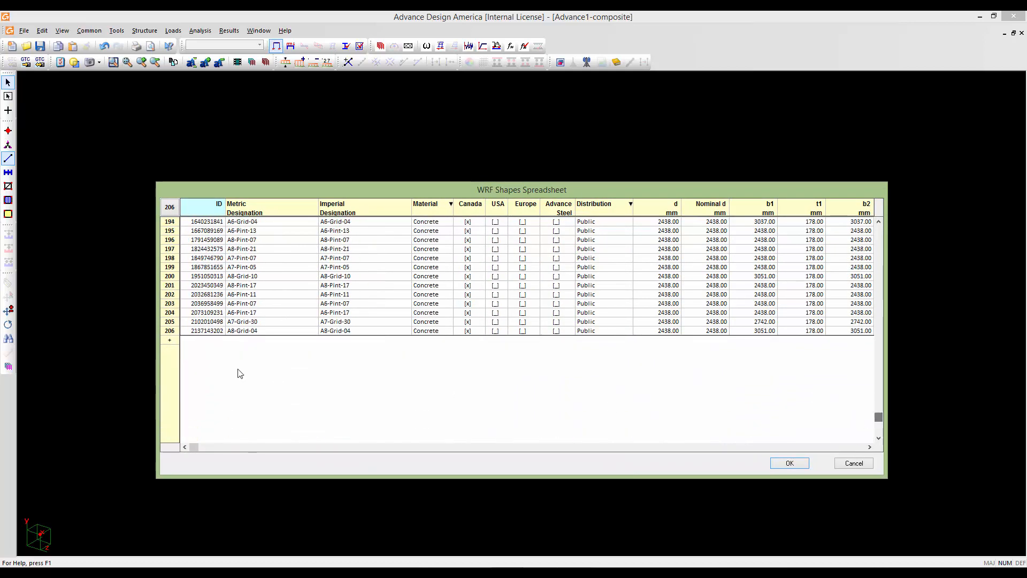
- Add a new WRF shape with both the metric and imperial designations set to Diaph-pier-abu
left_click(171, 341)
left_click(236, 340)
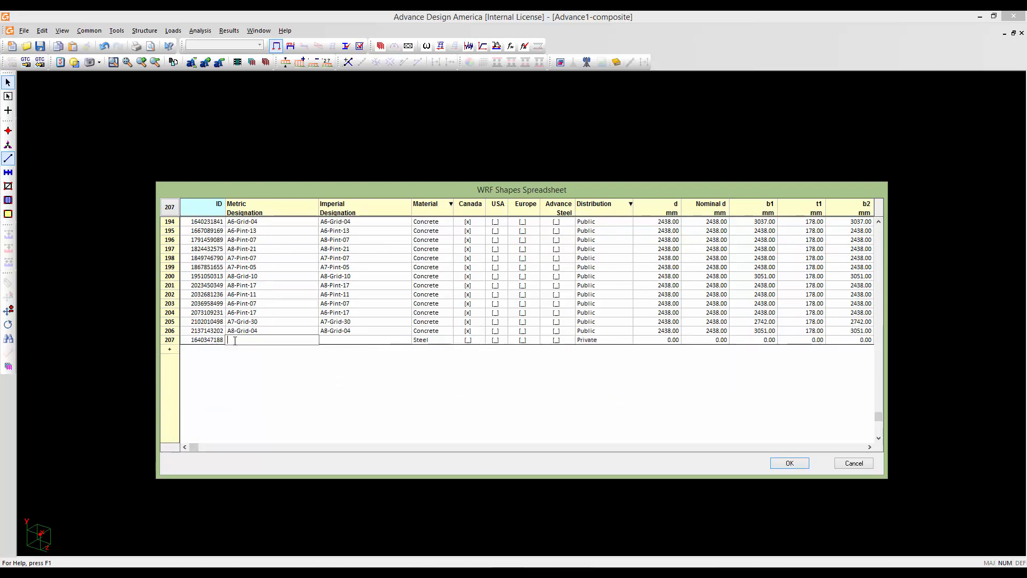
type("Diaph-pier-abu")
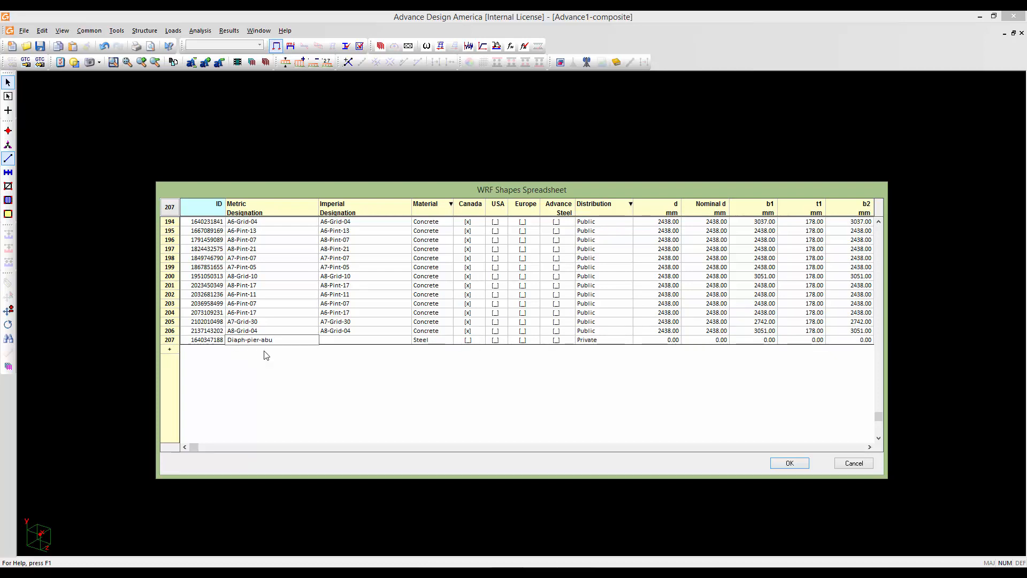
left_click(343, 343)
type("Diaph-pier-abu")
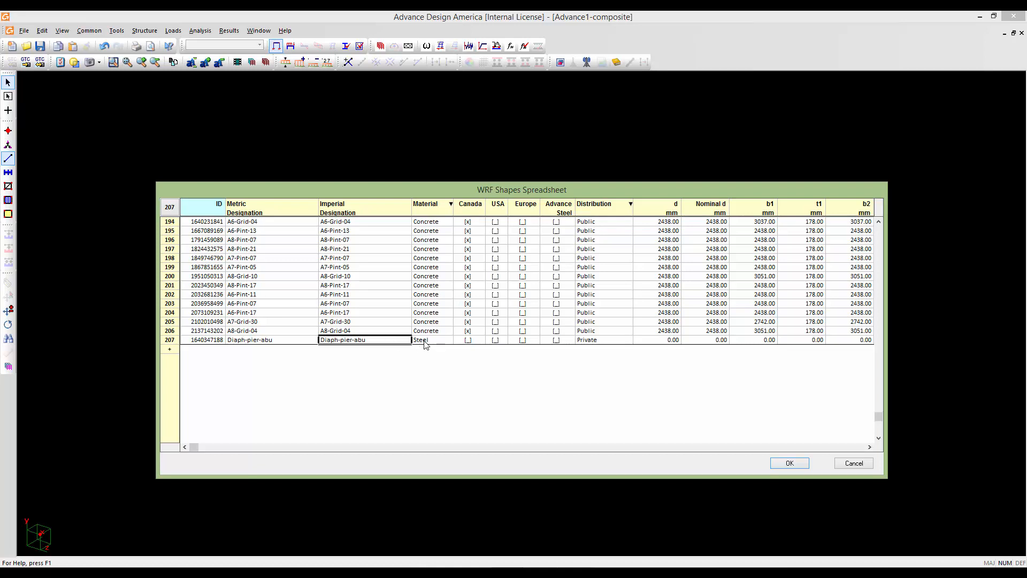
- Set the depth d and the nominal depth of the Diaph-pier-abu shape to 1500 mm
left_click(661, 341)
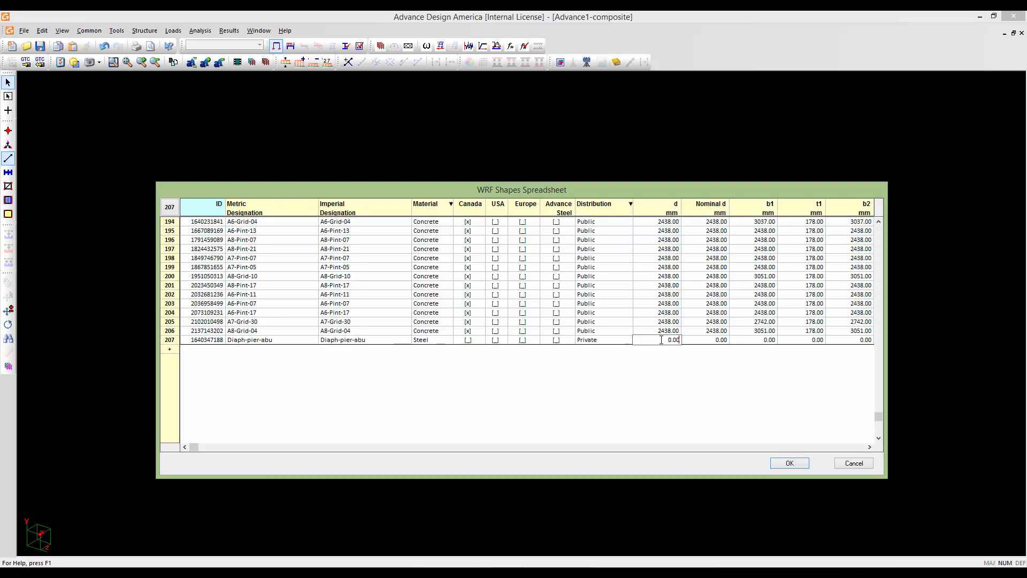
left_click_drag(664, 340, 683, 341)
type("1500")
key("Return")
left_click(712, 341)
left_click_drag(714, 341, 730, 341)
type("1500")
- Set the new shape's top flange to width b1 200 mm and thickness t1 20 mm
left_click(869, 446)
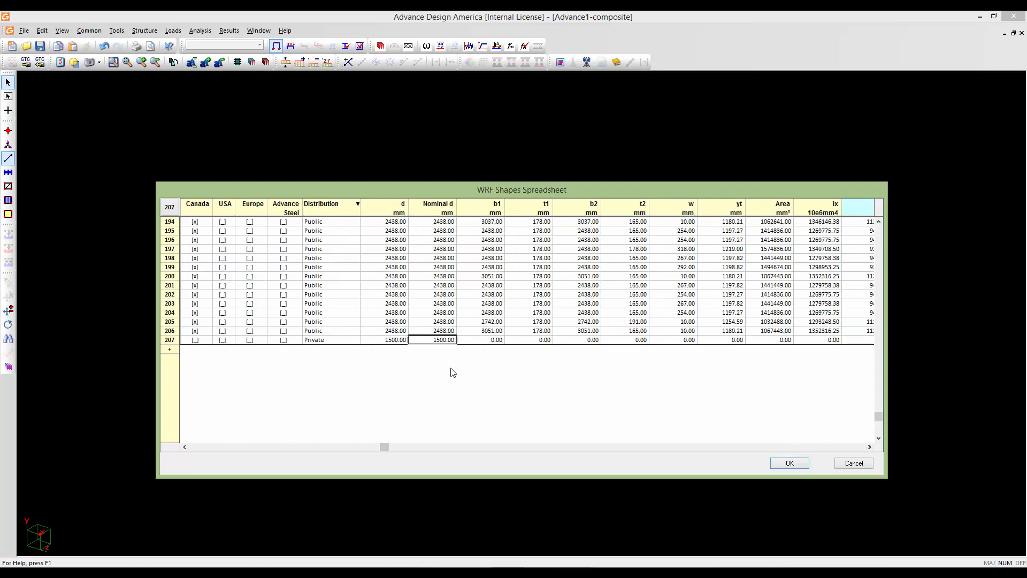
left_click(481, 339)
double_click(481, 339)
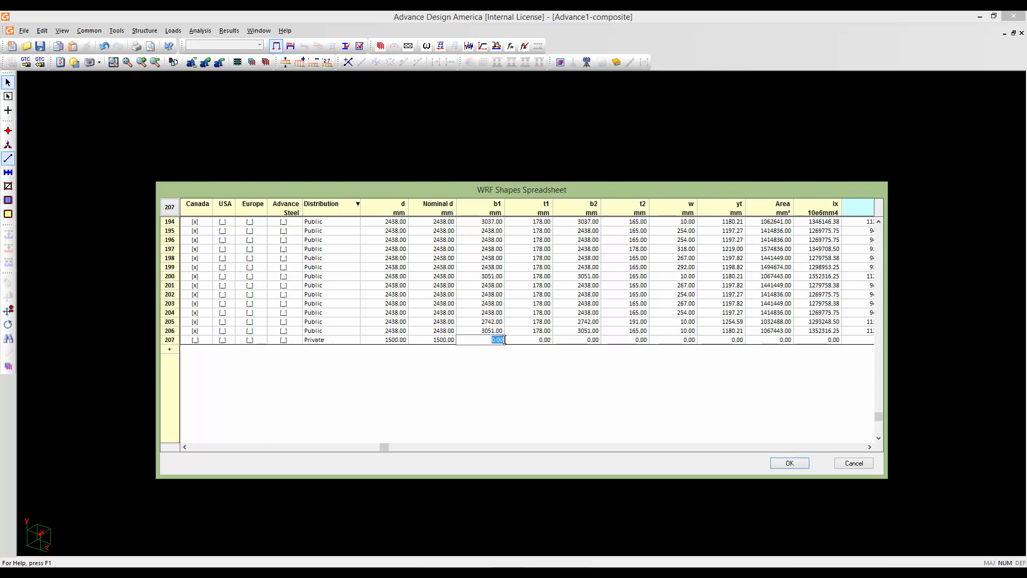
type("200")
left_click(526, 340)
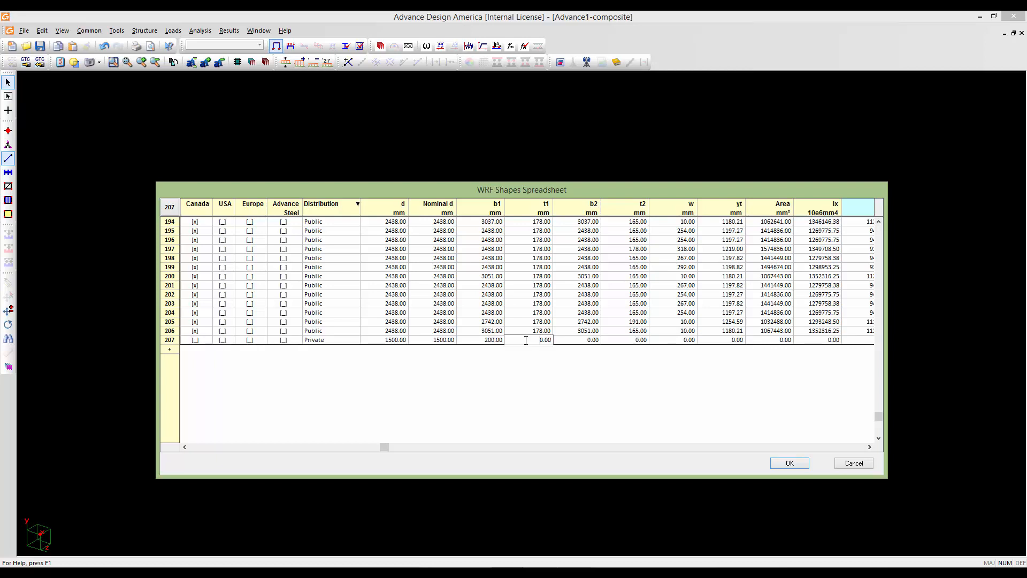
left_click_drag(526, 340, 555, 339)
type("20")
- Give the new shape a bottom flange of b2 200 mm and t2 20 mm, with web thickness w 9.5 mm
key("Tab")
type("200")
key("Tab")
type("20")
left_click(672, 341)
double_click(672, 341)
type("9.5")
left_click(713, 342)
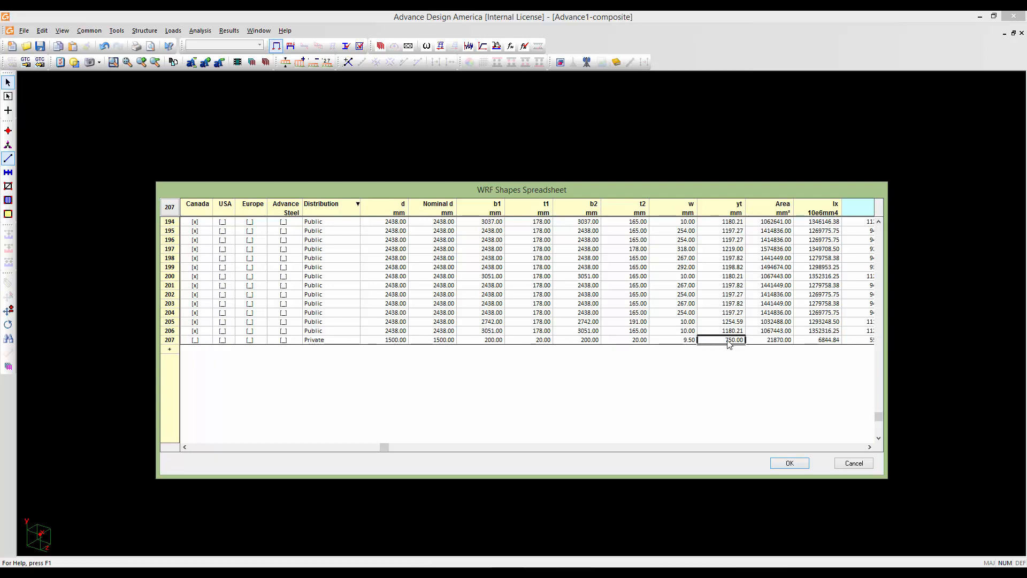
- Check the detailed section properties of the Diaph-pier-abu shape, and save the WRF shapes spreadsheet
left_click(641, 340)
right_click(640, 341)
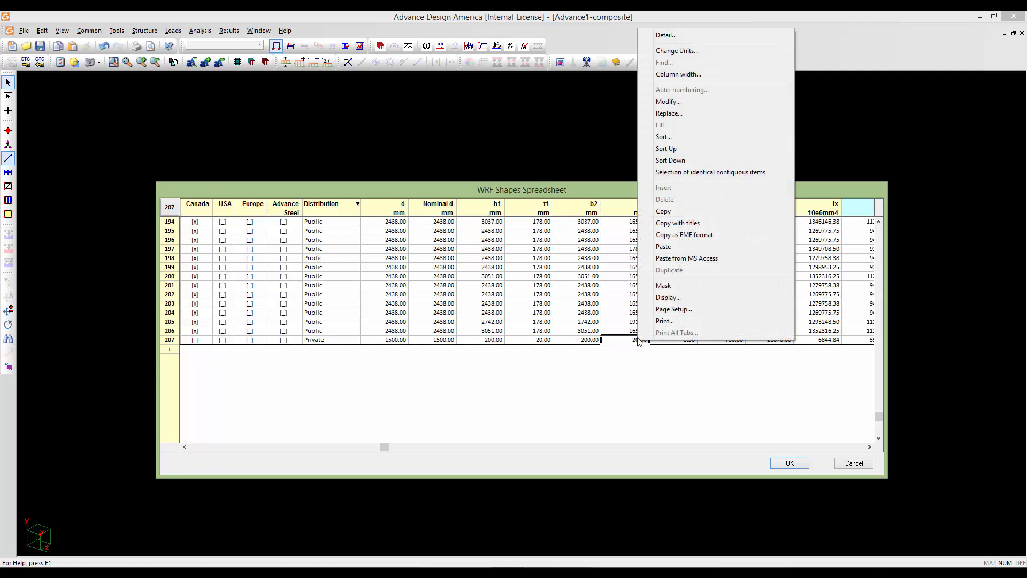
left_click(666, 35)
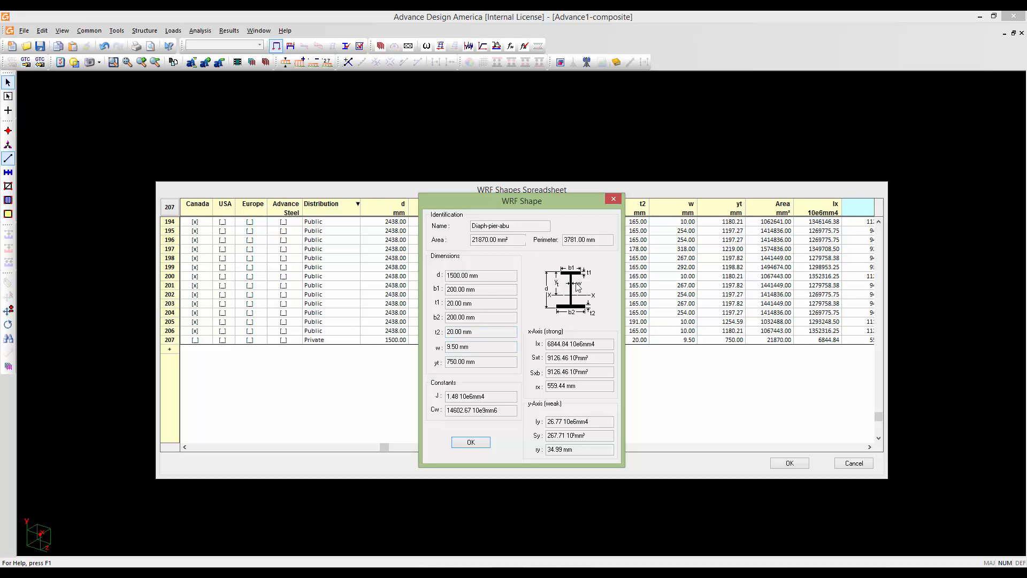
left_click(469, 442)
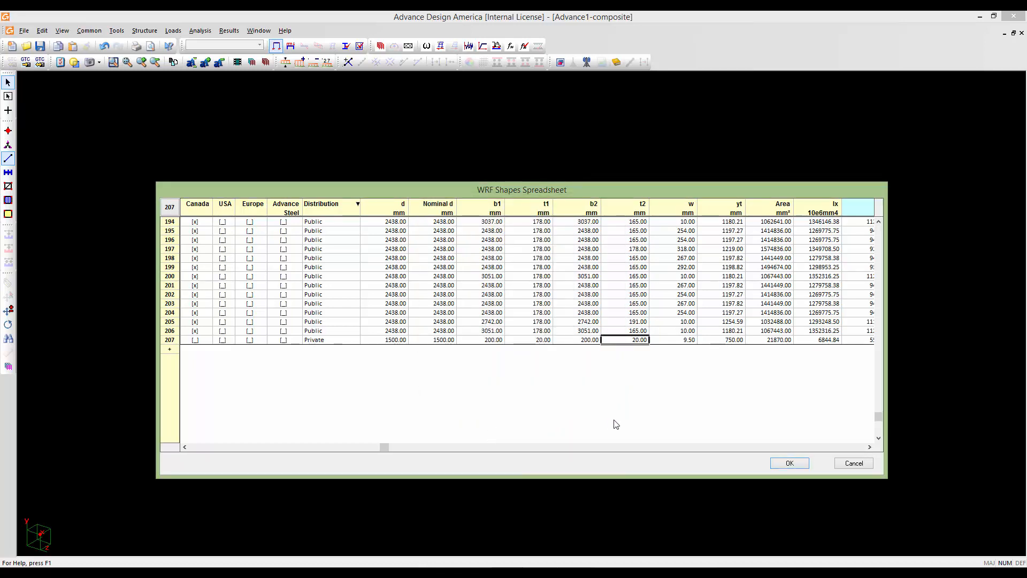
left_click_drag(383, 444, 190, 444)
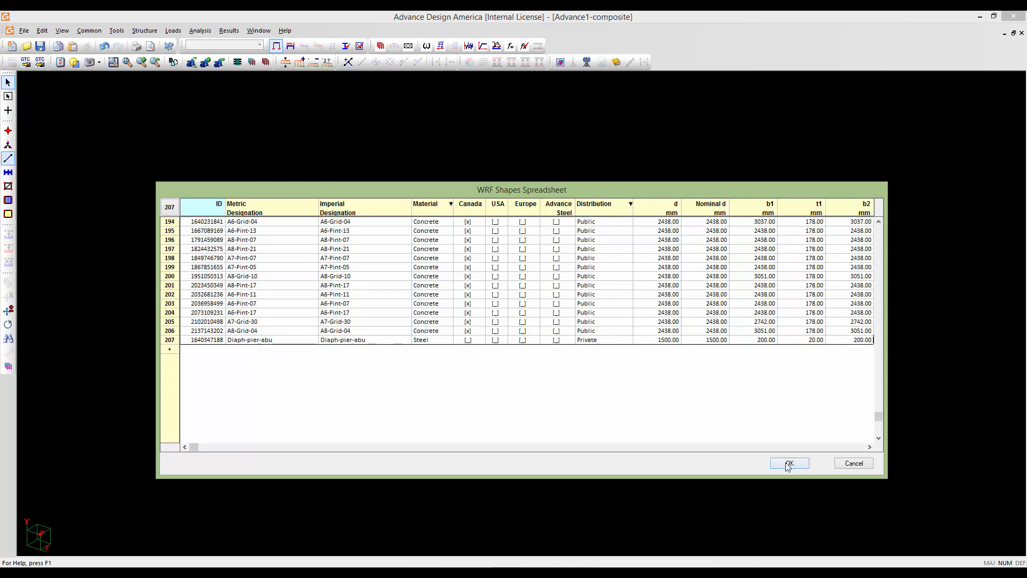
left_click(788, 463)
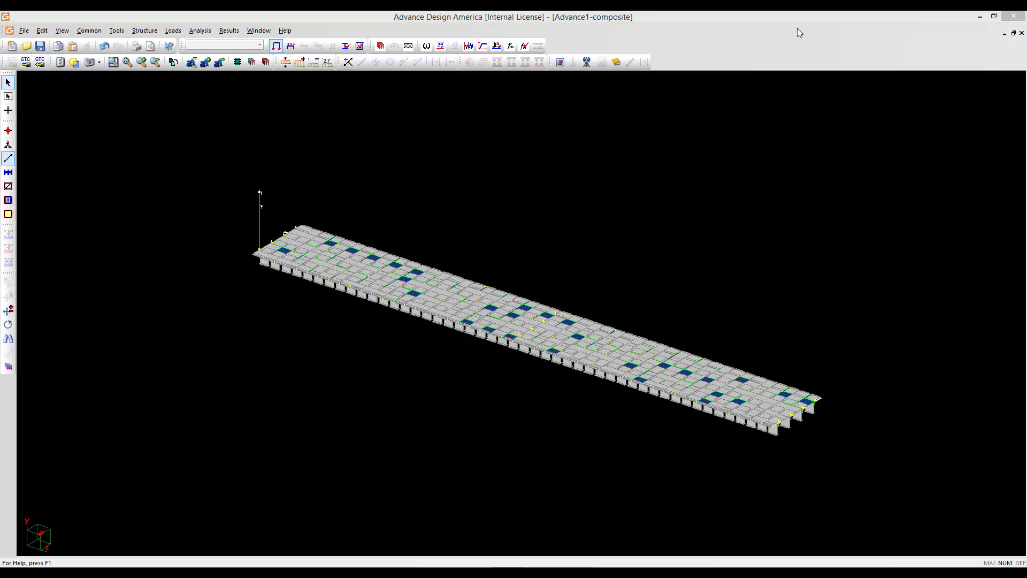
- Examine the girder ends and supports up close at the bridge abutment farthest from the origin
left_click(728, 285)
middle_click_drag(717, 302, 633, 271)
scroll(682, 368, "up", 3)
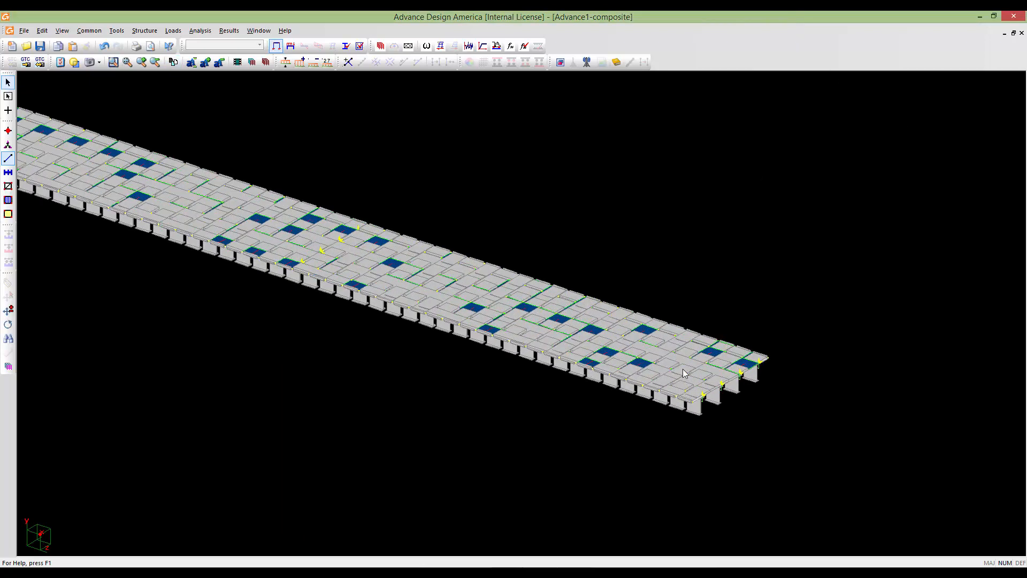
middle_click_drag(709, 391, 440, 325)
scroll(600, 331, "up", 5)
scroll(511, 326, "up", 4)
scroll(461, 344, "up", 4)
scroll(440, 326, "up", 3)
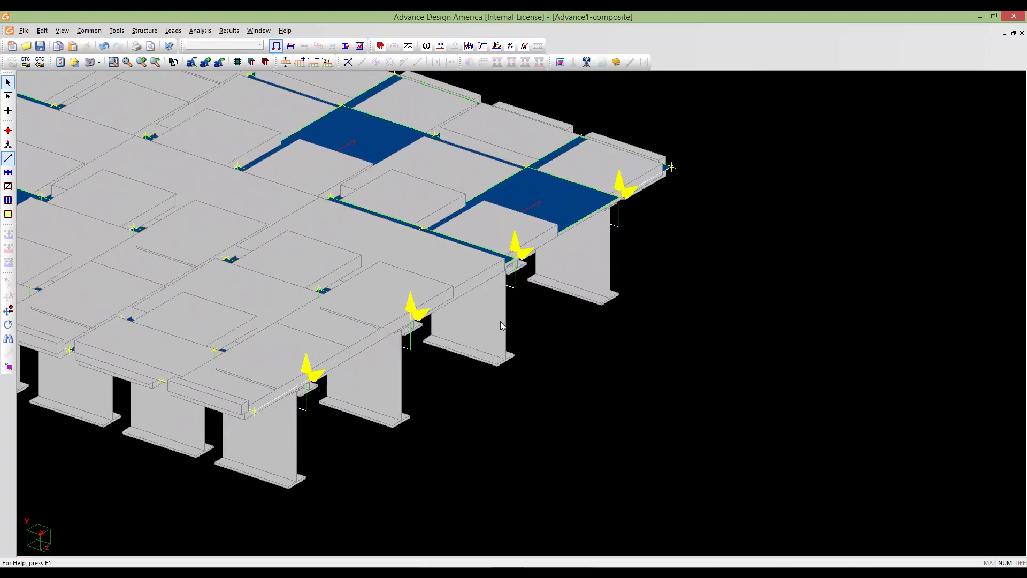
middle_click_drag(428, 381, 445, 345)
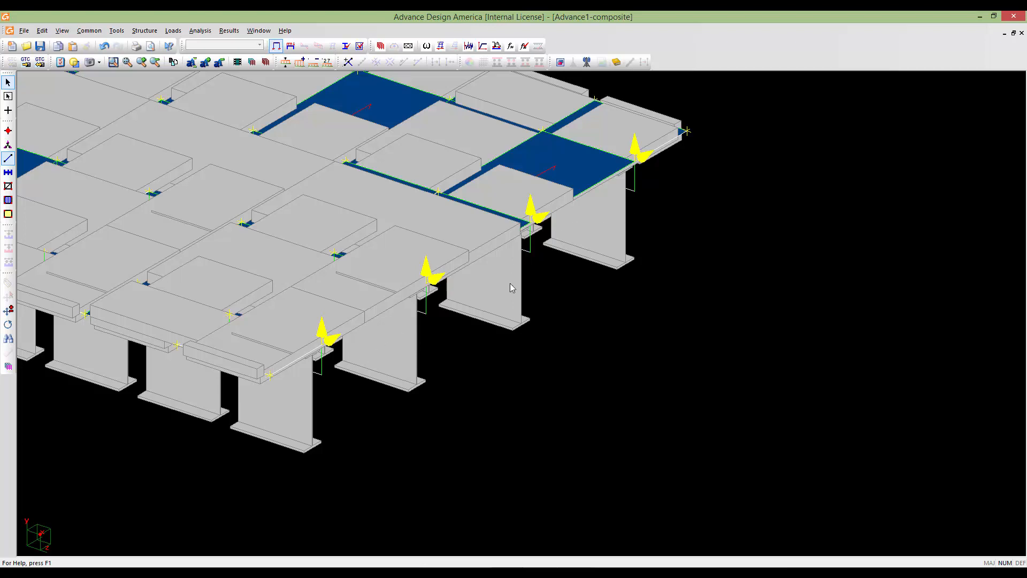
middle_click_drag(366, 377, 364, 353)
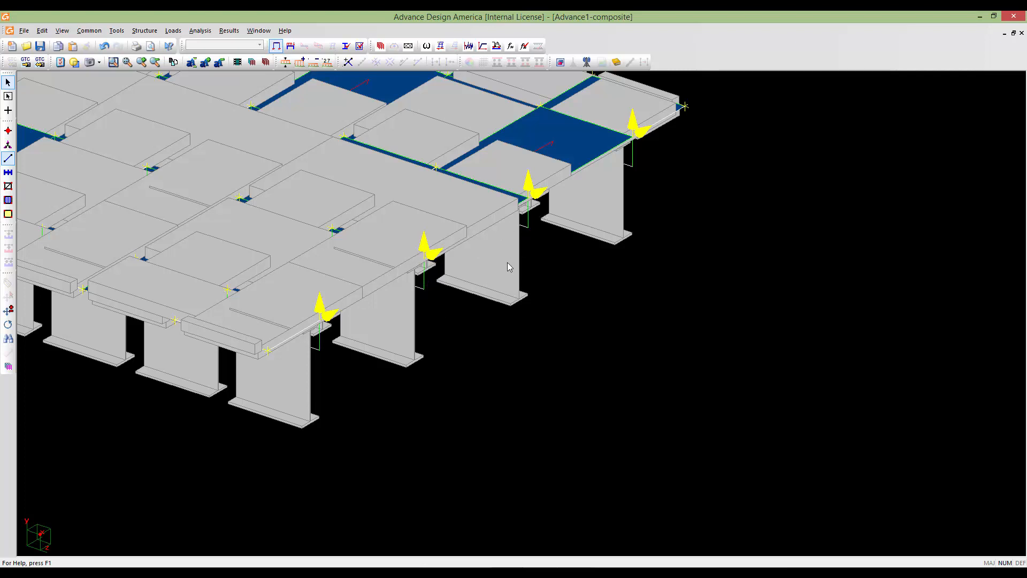
scroll(503, 283, "down", 1)
middle_click_drag(488, 312, 483, 327)
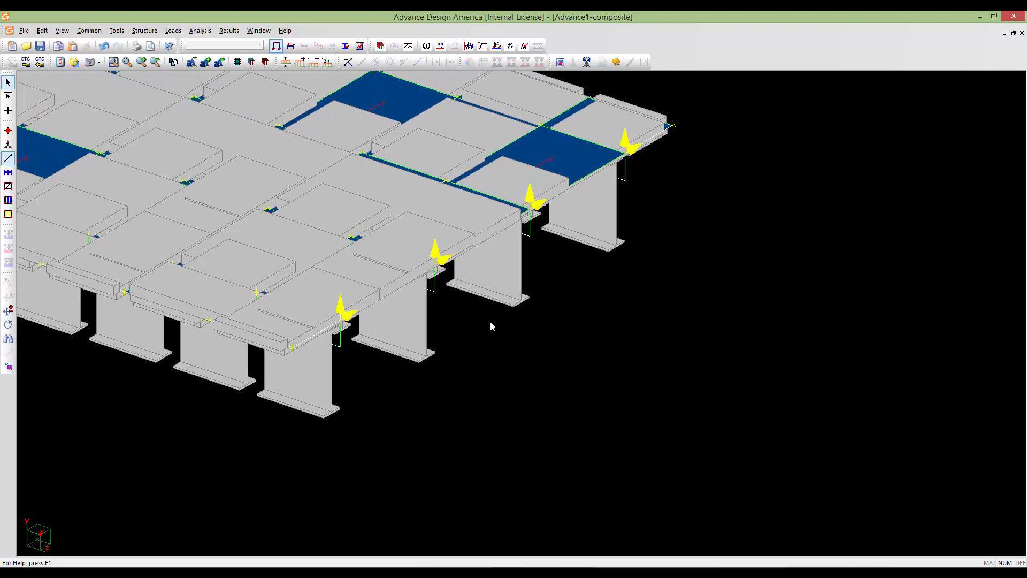
- Switch to support selection and select the four girder supports at the abutment farthest from the origin
left_click(347, 319)
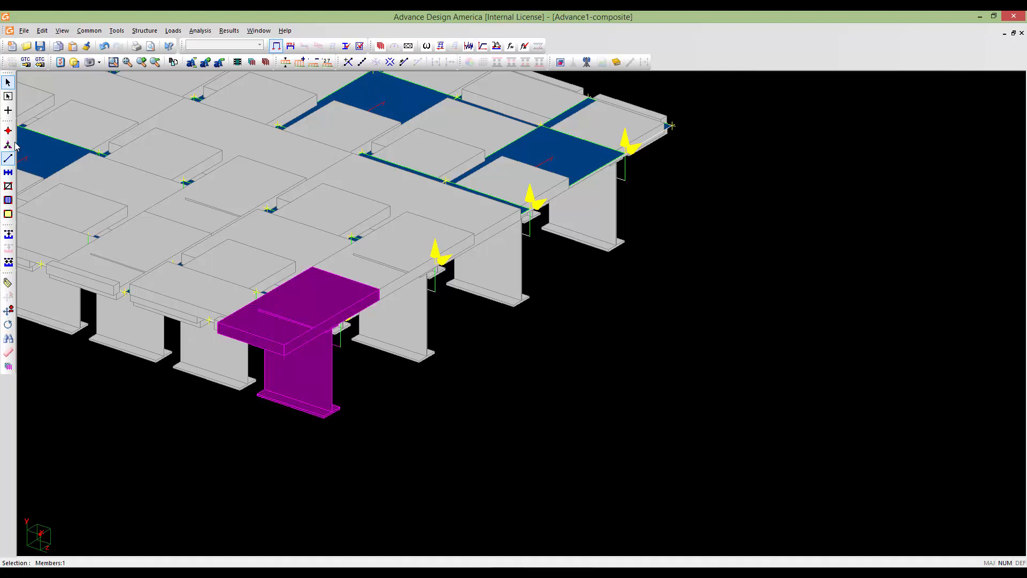
left_click(8, 144)
left_click(357, 321)
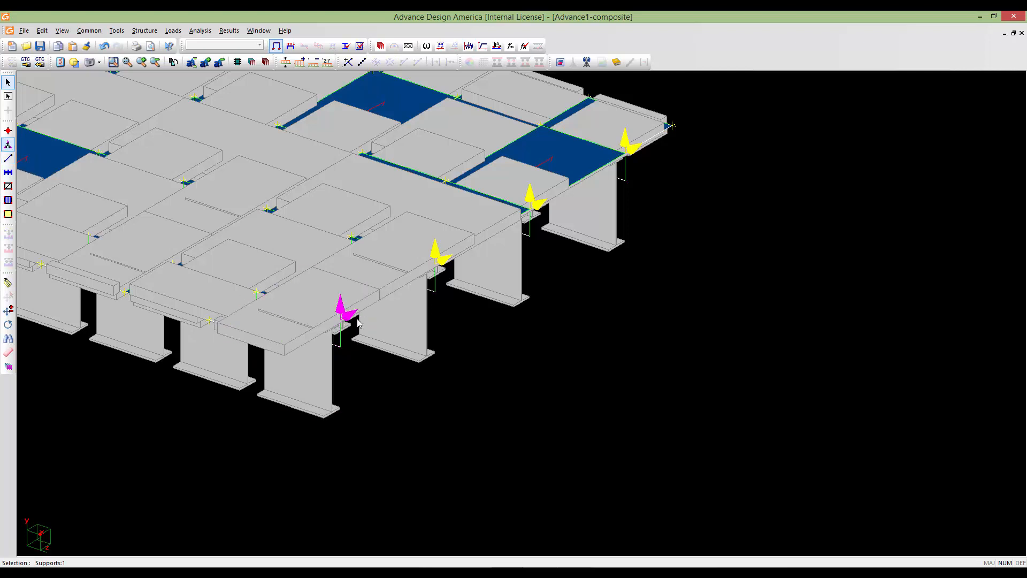
left_click(442, 261)
left_click(539, 204)
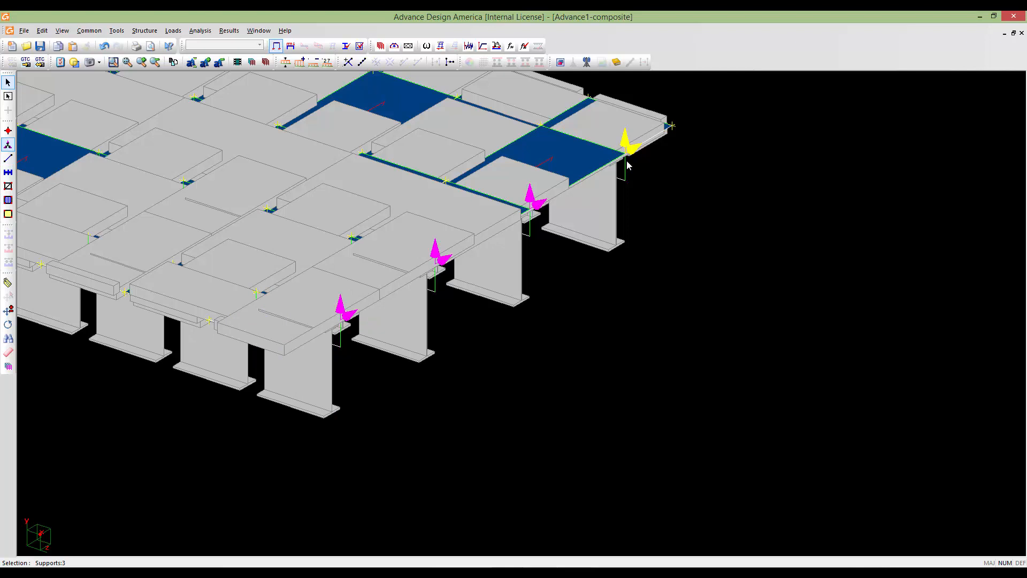
left_click(633, 150)
- Add the four supports along the intermediate pier at midlength of the bridge to the selection
scroll(537, 222, "down", 5)
middle_click_drag(537, 221, 758, 318)
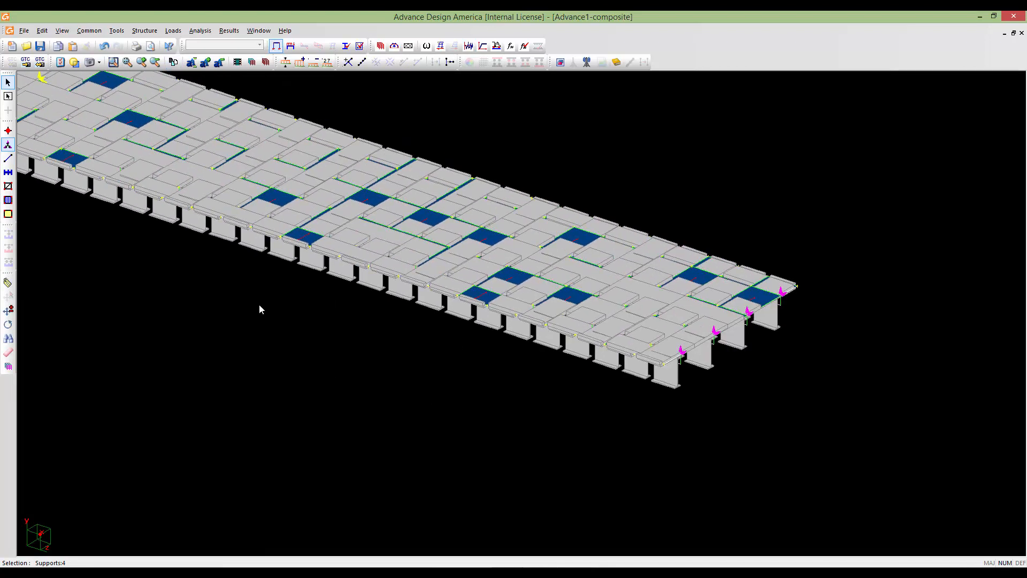
middle_click_drag(199, 293, 442, 336)
middle_click_drag(222, 188, 402, 311)
scroll(402, 312, "up", 2)
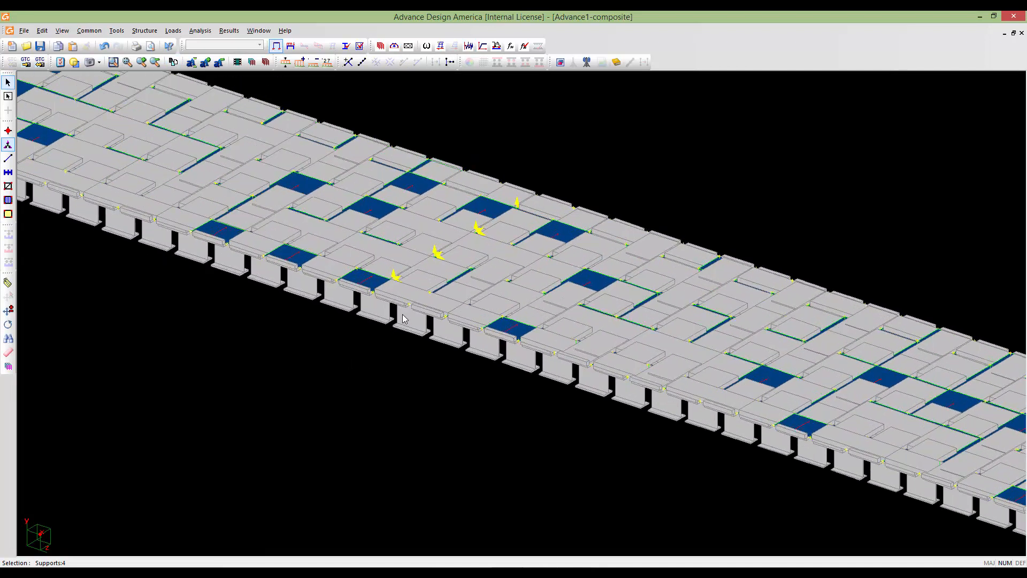
left_click(397, 278)
left_click(438, 255)
left_click(481, 229)
left_click(518, 204)
- Add the four supports at the abutment near the global origin to the selection
scroll(339, 325, "down", 3)
middle_click_drag(339, 325, 657, 419)
middle_click_drag(267, 328, 486, 374)
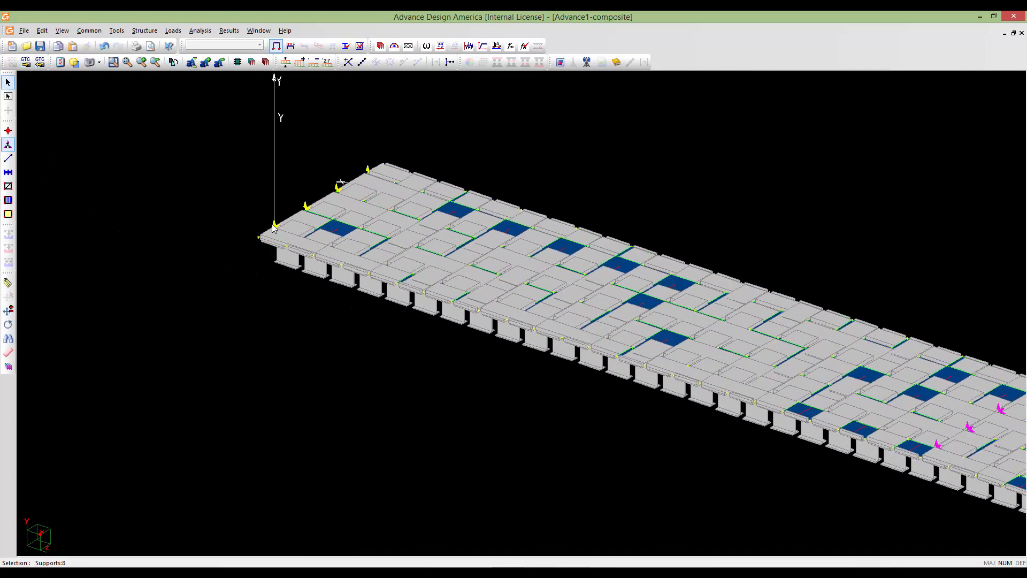
left_click(306, 207)
scroll(422, 408, "down", 2)
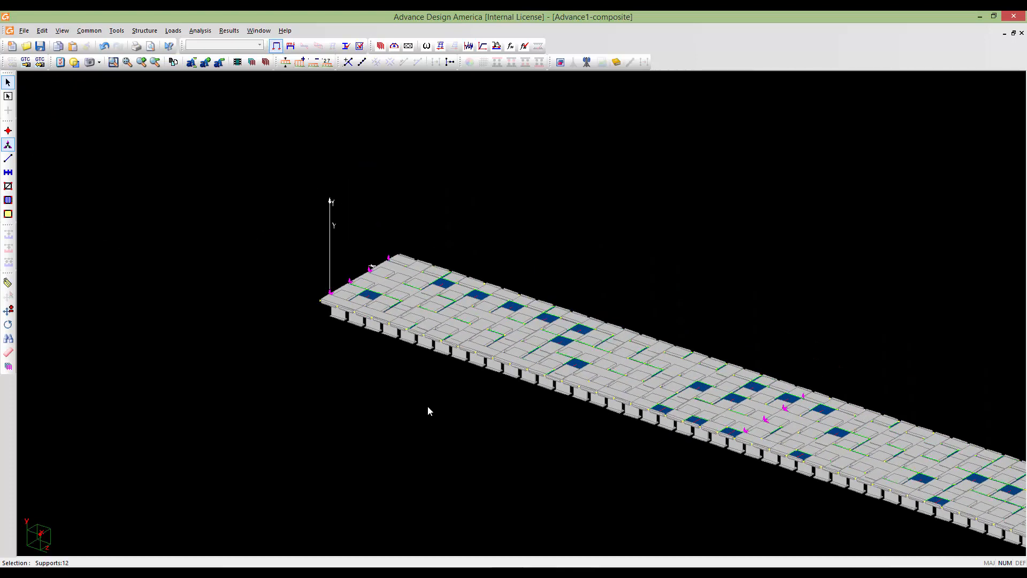
- Copy the twelve selected supports by translation with Dy -0.91 m and Dz 0
middle_click_drag(433, 389, 349, 362)
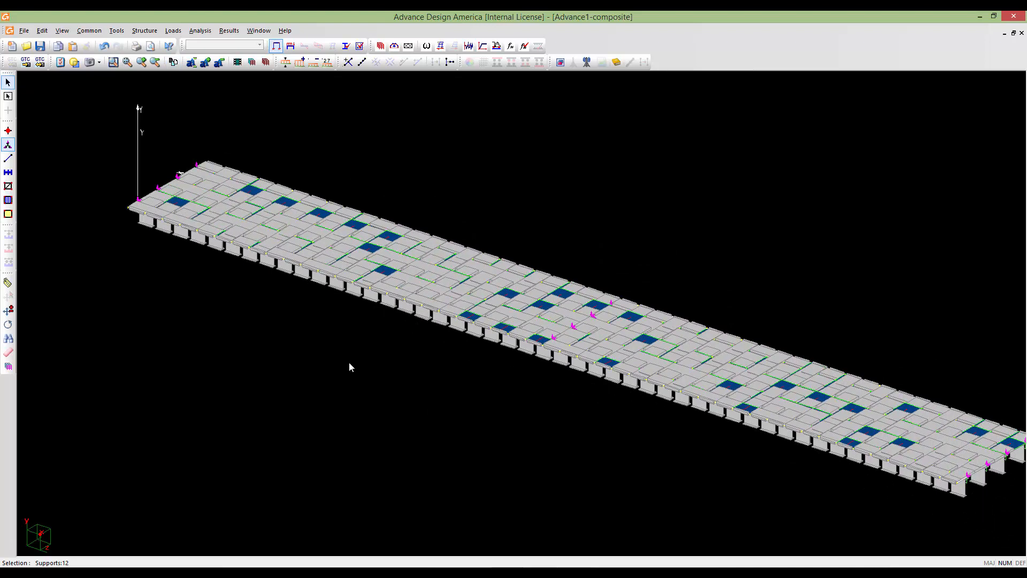
key("ctrl+v")
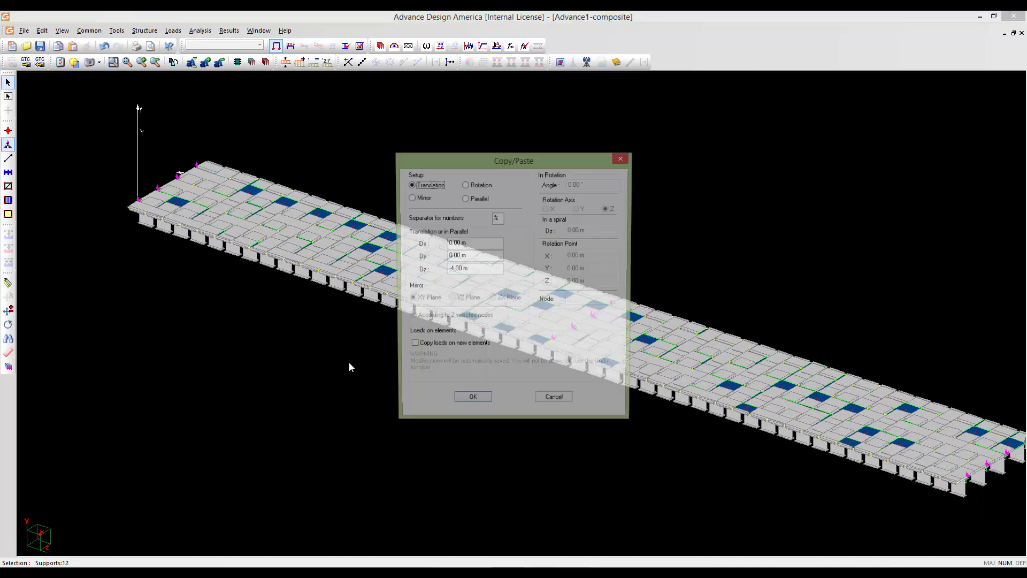
left_click(471, 270)
left_click_drag(471, 270, 440, 267)
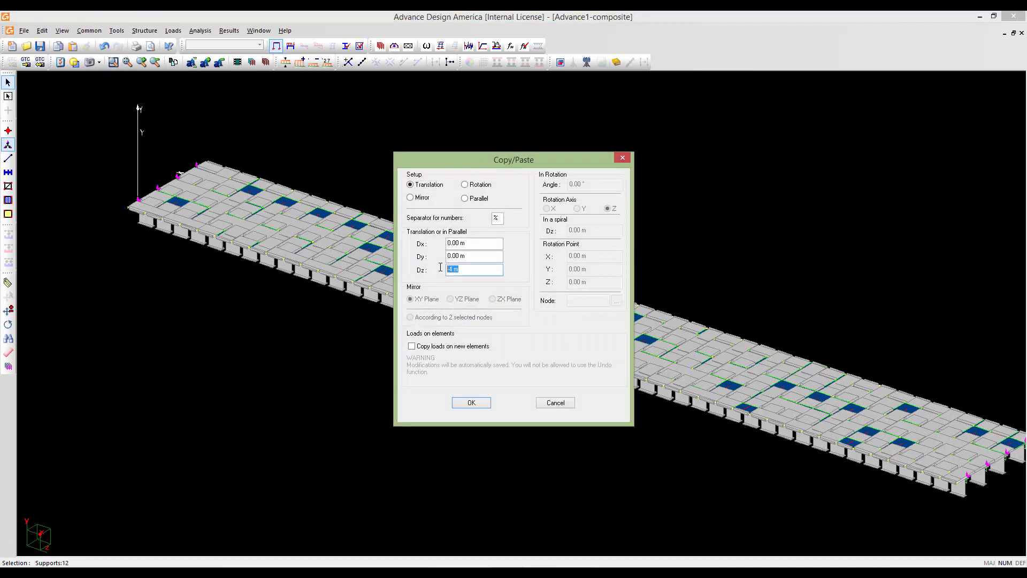
type("0")
left_click_drag(474, 258, 438, 253)
left_click(464, 405)
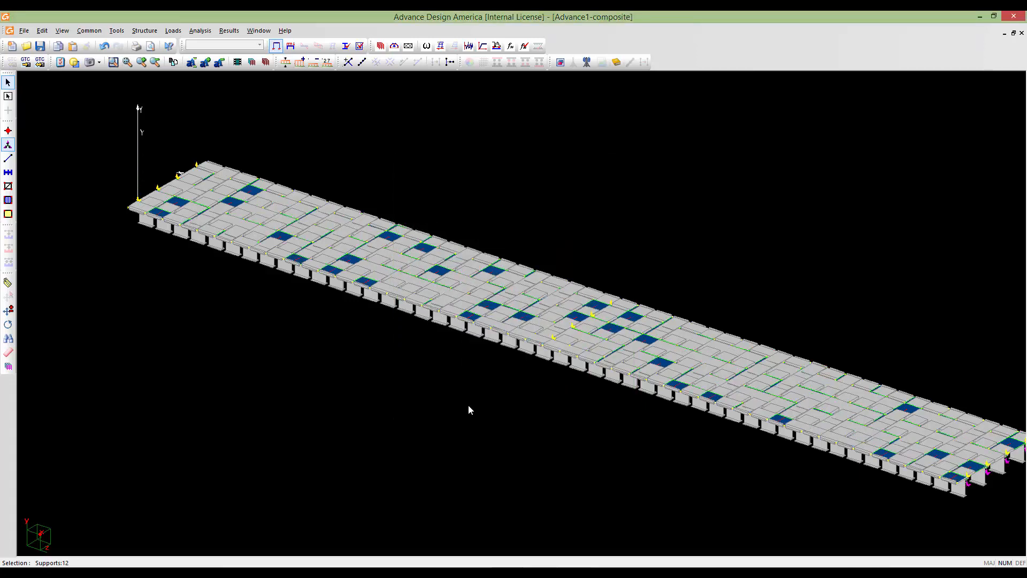
- Turn off the 3D display of members in the view options
middle_click_drag(749, 419, 591, 341)
middle_click_drag(688, 339, 568, 337)
middle_click_drag(647, 358, 583, 339)
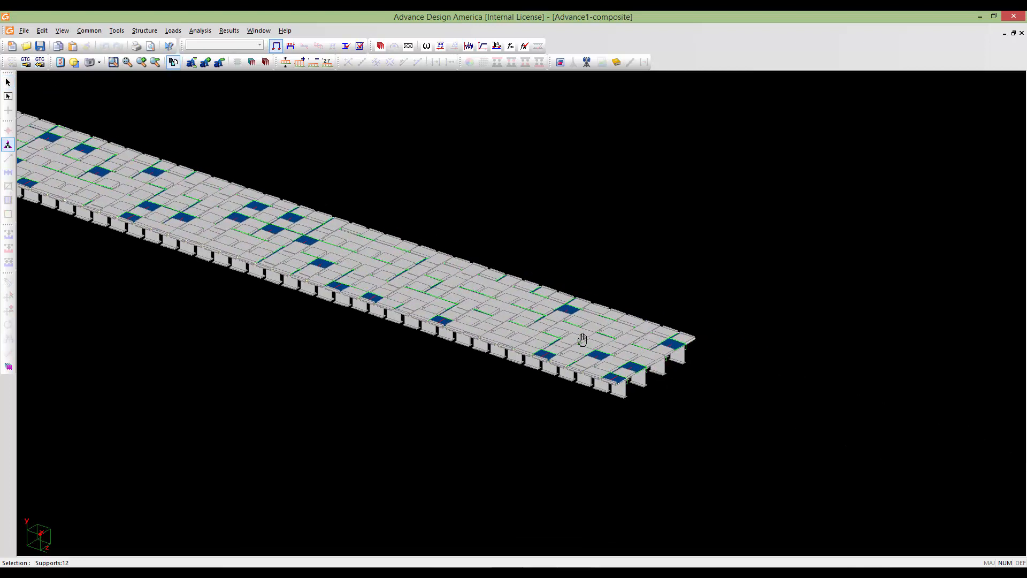
scroll(585, 369, "up", 3)
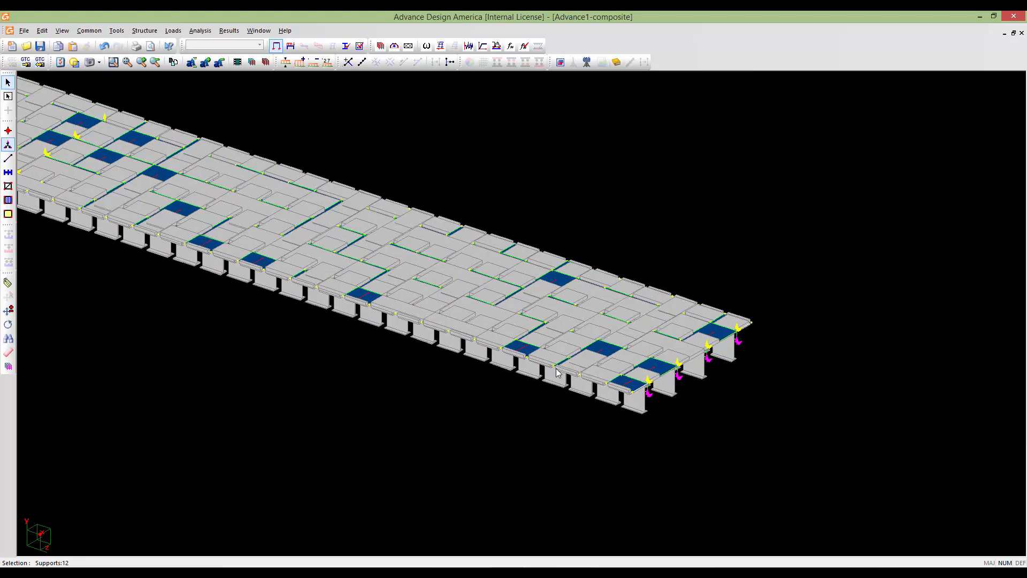
key("alt+x")
left_click(424, 298)
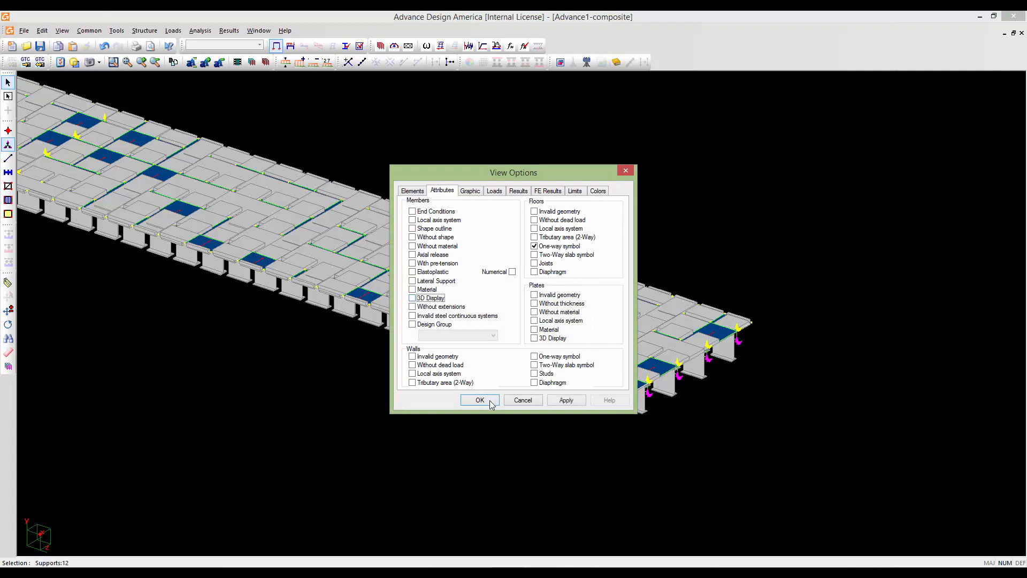
left_click(491, 401)
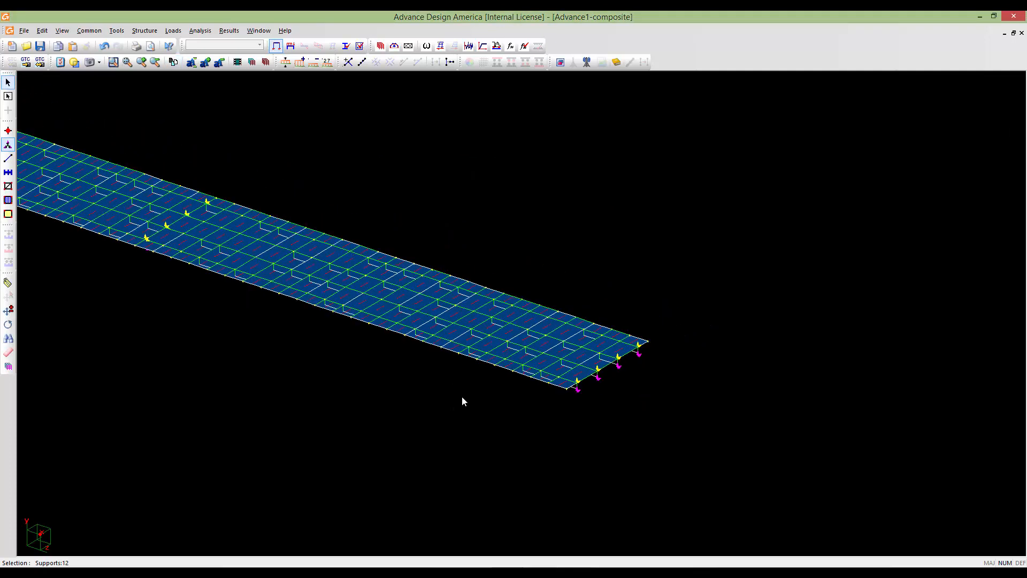
- Examine the copied supports below the deck along the bridge and review their restraints in the supports spreadsheet
scroll(462, 397, "down", 1)
middle_click_drag(362, 397, 465, 396)
middle_click_drag(706, 387, 614, 386)
scroll(614, 386, "up", 3)
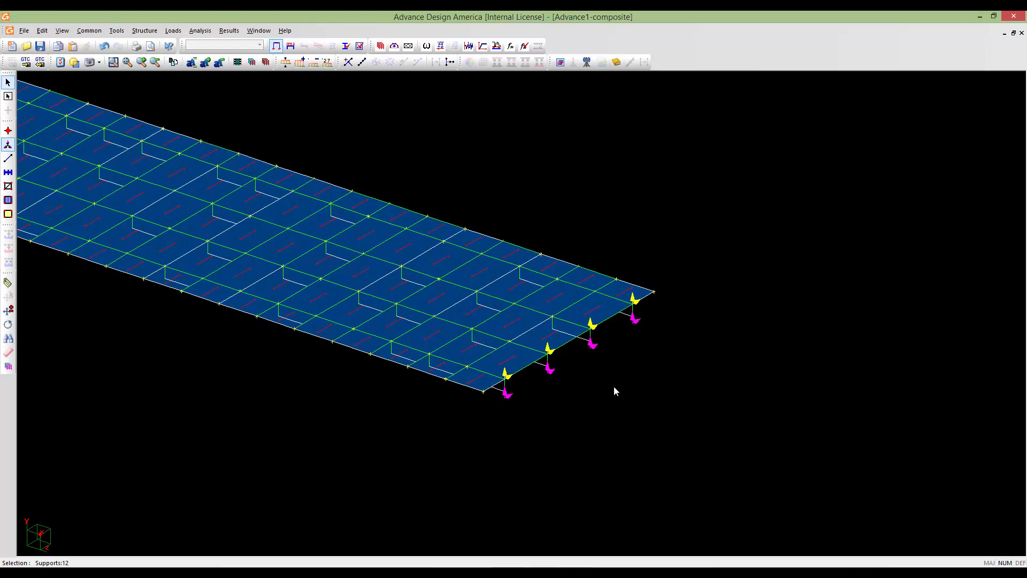
scroll(614, 386, "up", 1)
scroll(549, 389, "up", 1)
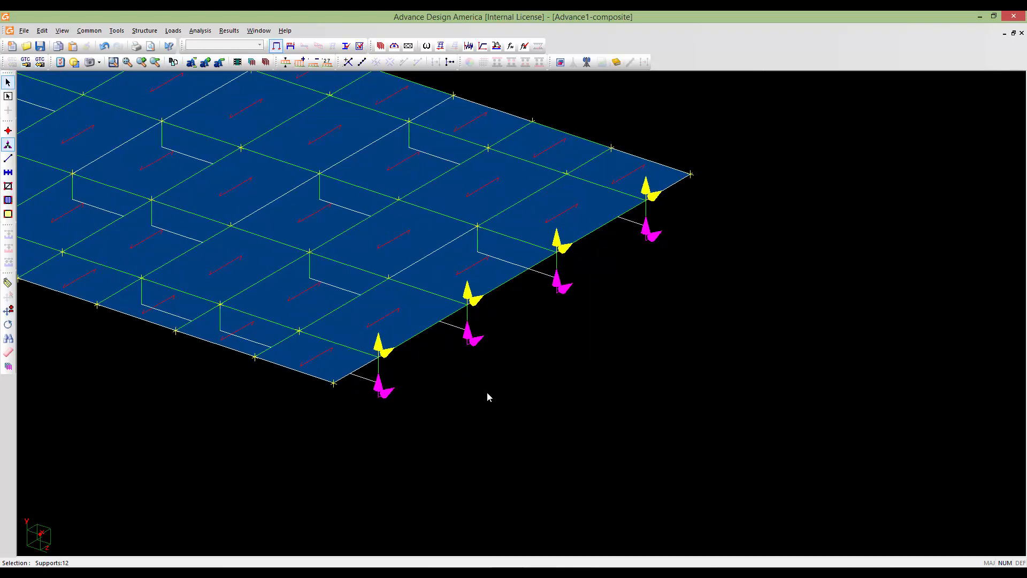
middle_click_drag(487, 391, 556, 377)
scroll(490, 417, "up", 1)
scroll(490, 416, "down", 4)
scroll(530, 361, "down", 5)
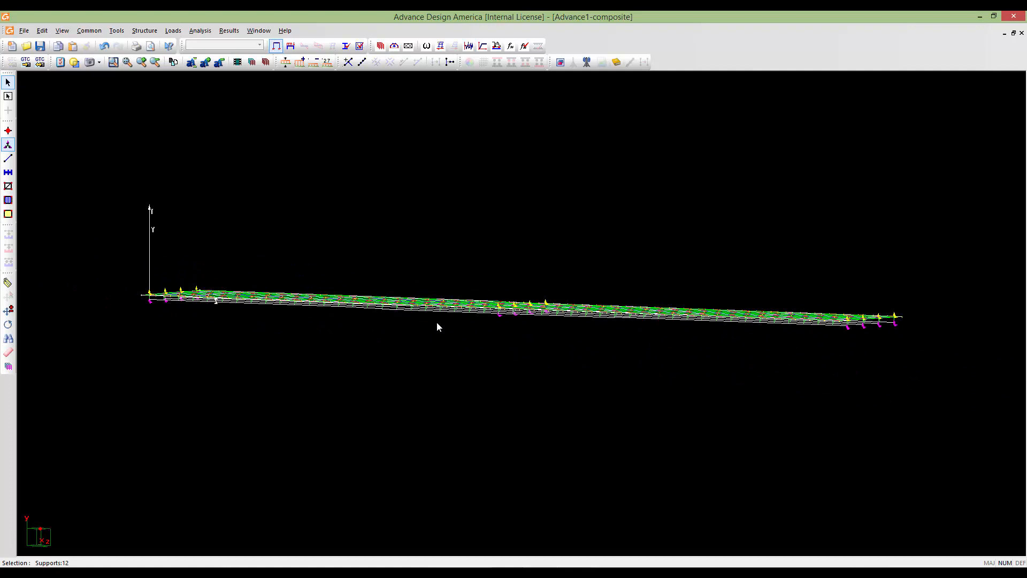
double_click(877, 325)
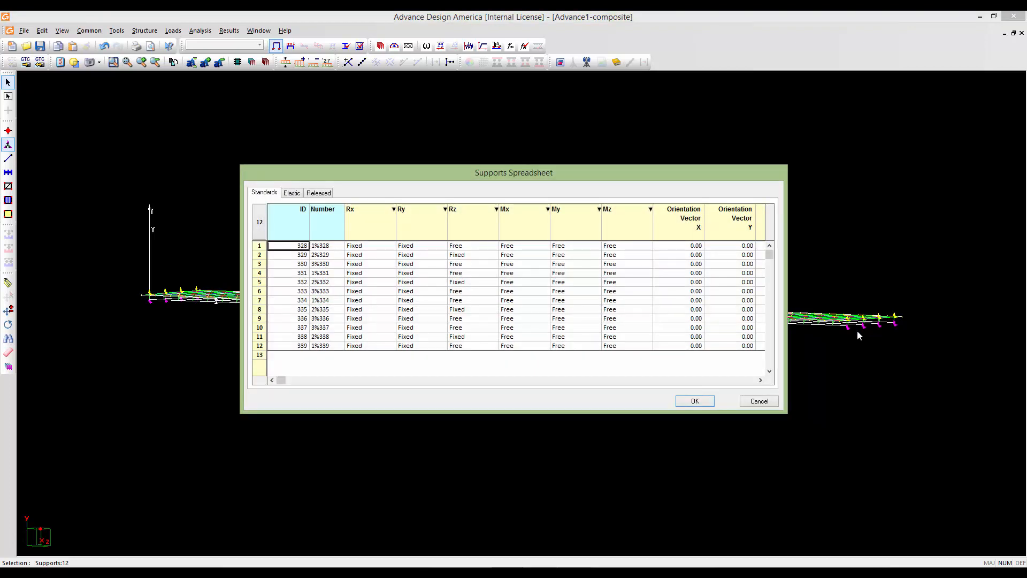
left_click(751, 402)
- Switch to node selection and change the type of all twelve copied support nodes from Support to Normal
left_click(6, 130)
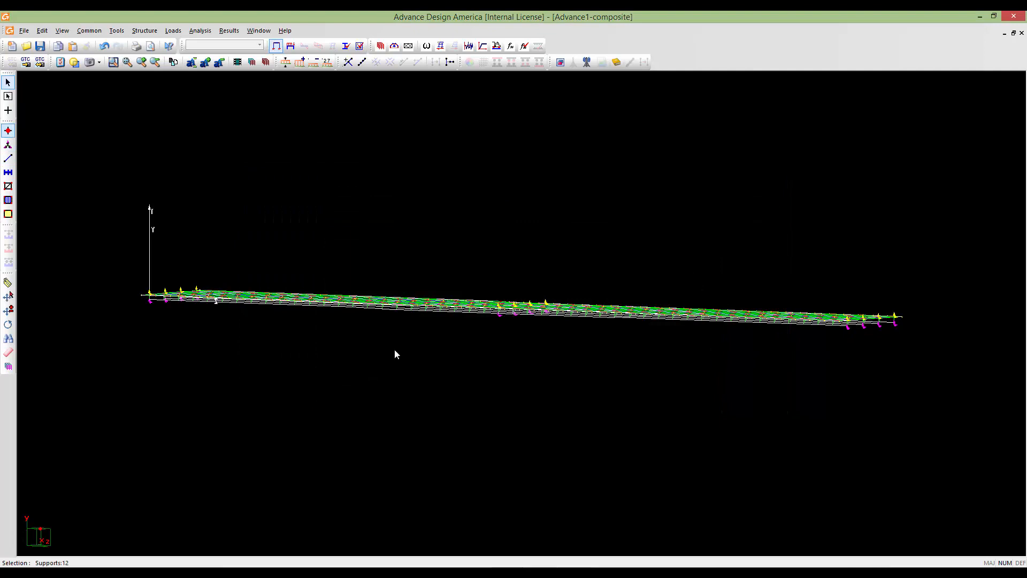
double_click(462, 376)
left_click(362, 145)
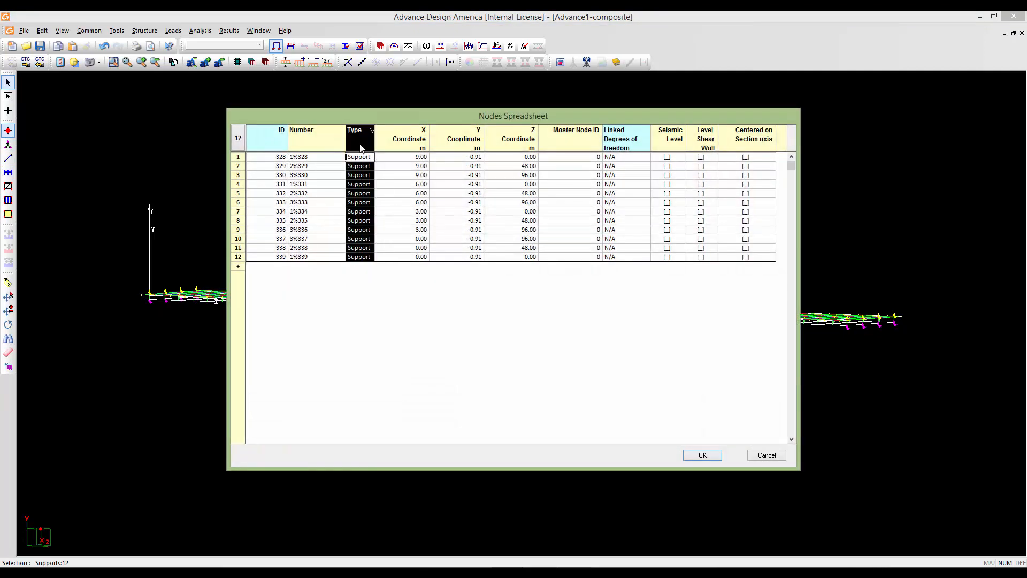
right_click(362, 185)
left_click(393, 270)
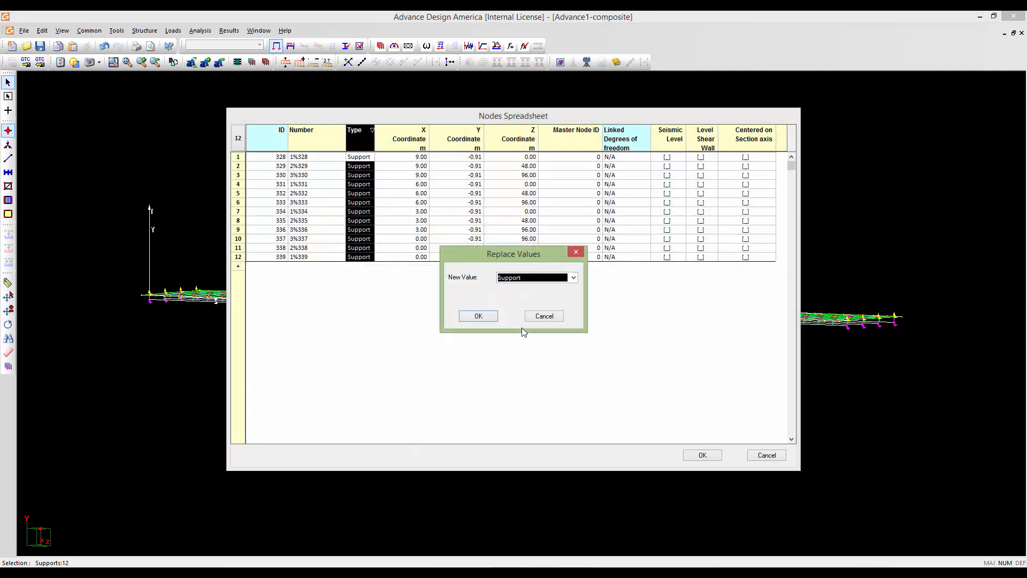
left_click(535, 278)
left_click(521, 293)
left_click(478, 316)
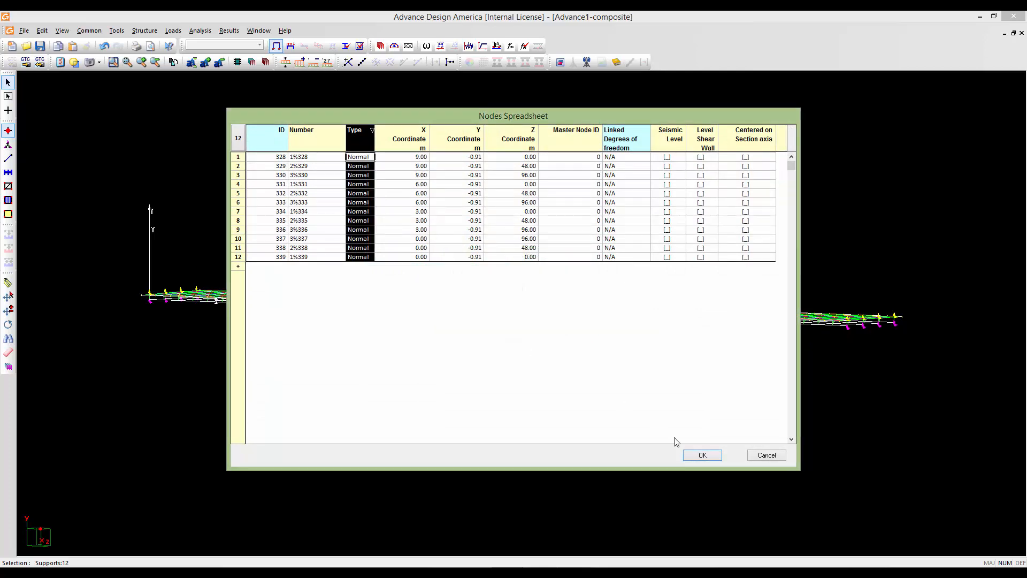
left_click(697, 456)
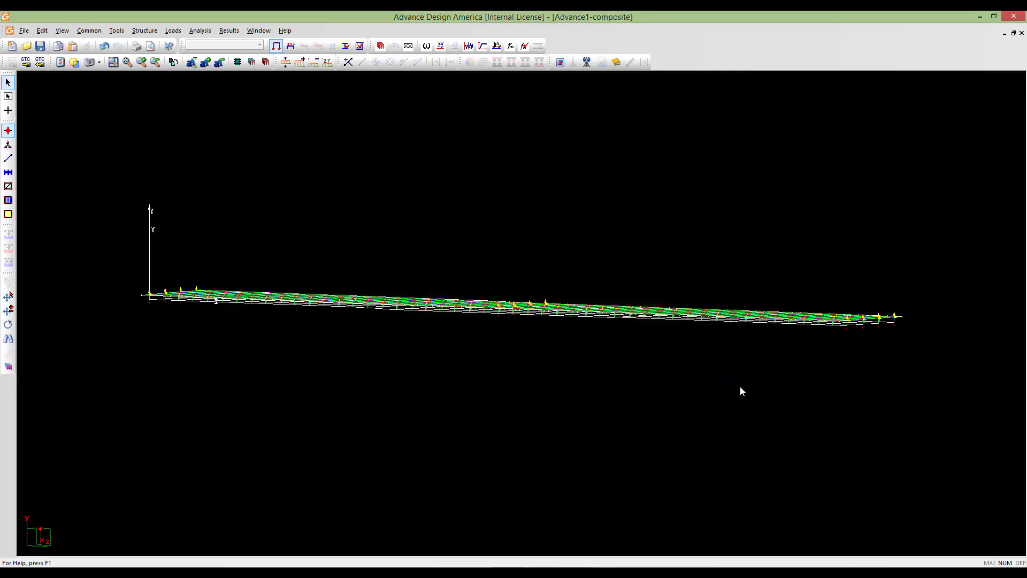
- Examine the lowered nodes beneath the girder ends at the abutment farthest from the origin
scroll(854, 306, "up", 6)
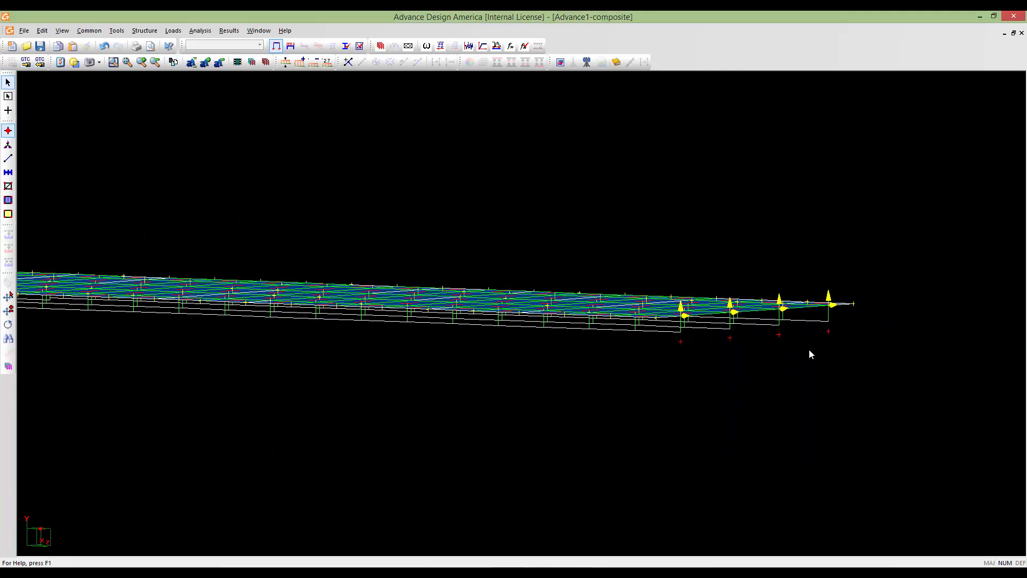
middle_click_drag(785, 353, 732, 375)
scroll(720, 379, "up", 3)
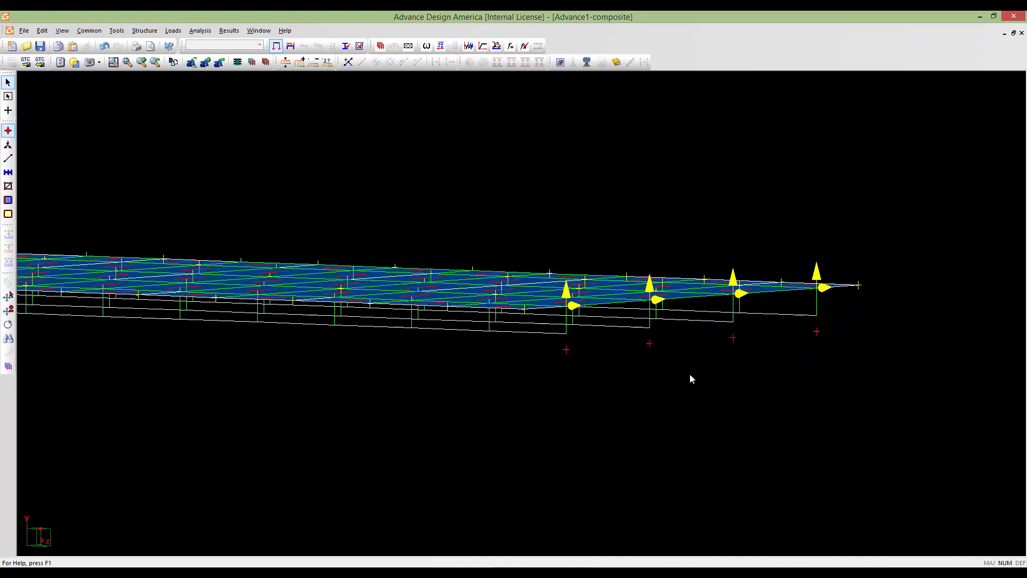
scroll(688, 374, "down", 5)
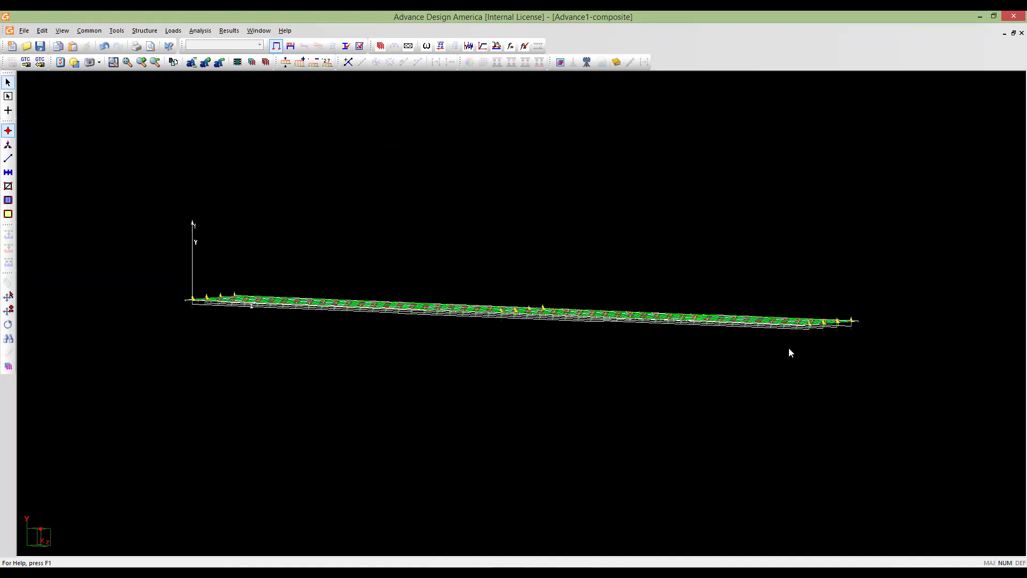
middle_click_drag(829, 326, 651, 355)
scroll(777, 348, "up", 3)
key("Down")
scroll(656, 349, "up", 4)
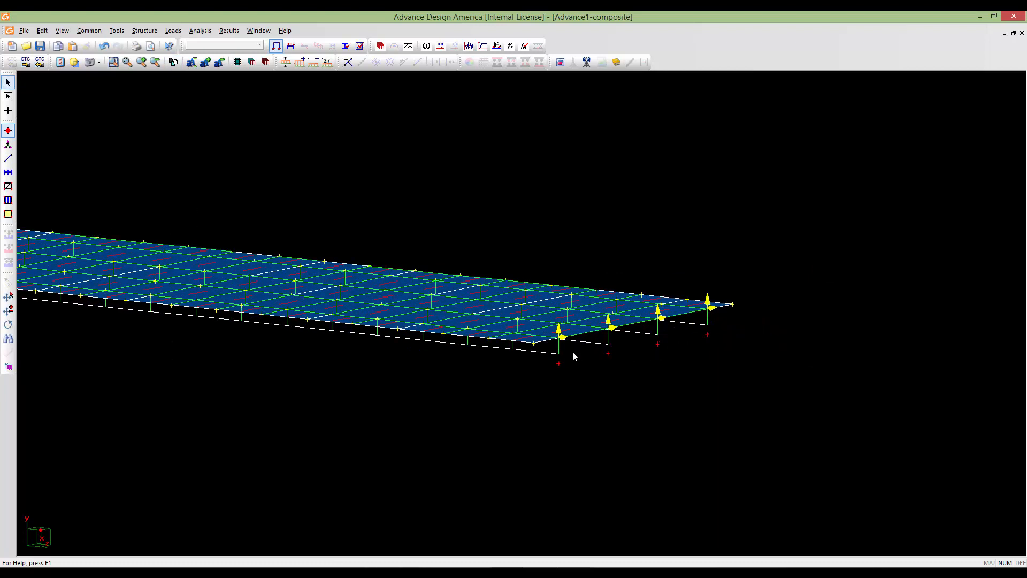
scroll(561, 370, "up", 1)
scroll(560, 367, "up", 1)
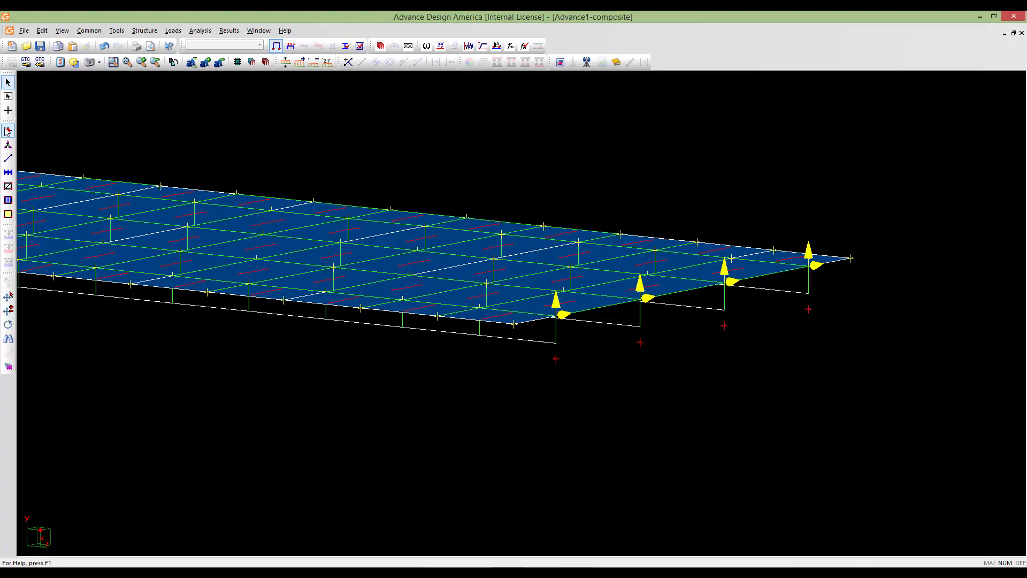
left_click(8, 111)
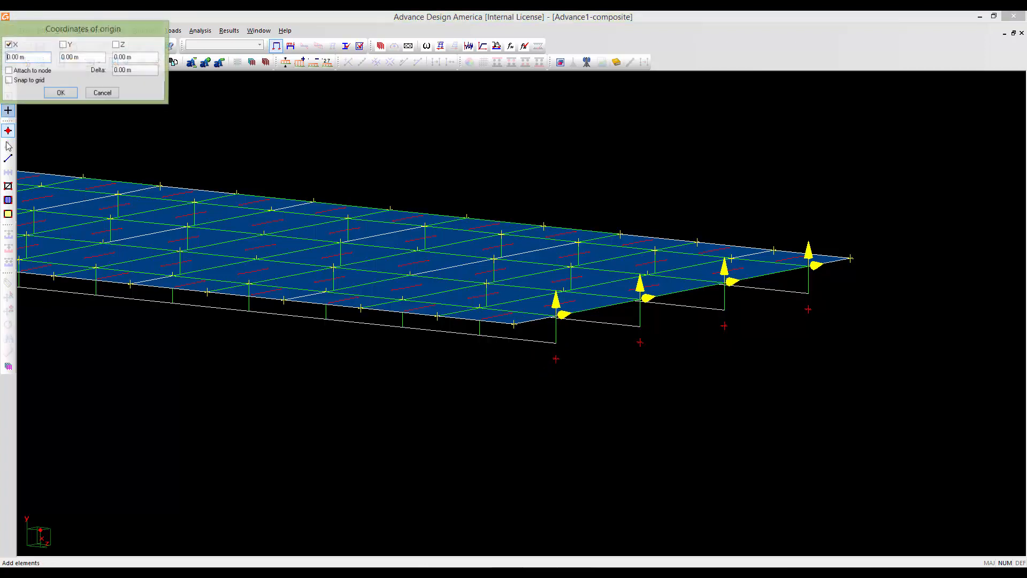
left_click(103, 93)
left_click(9, 111)
left_click(102, 93)
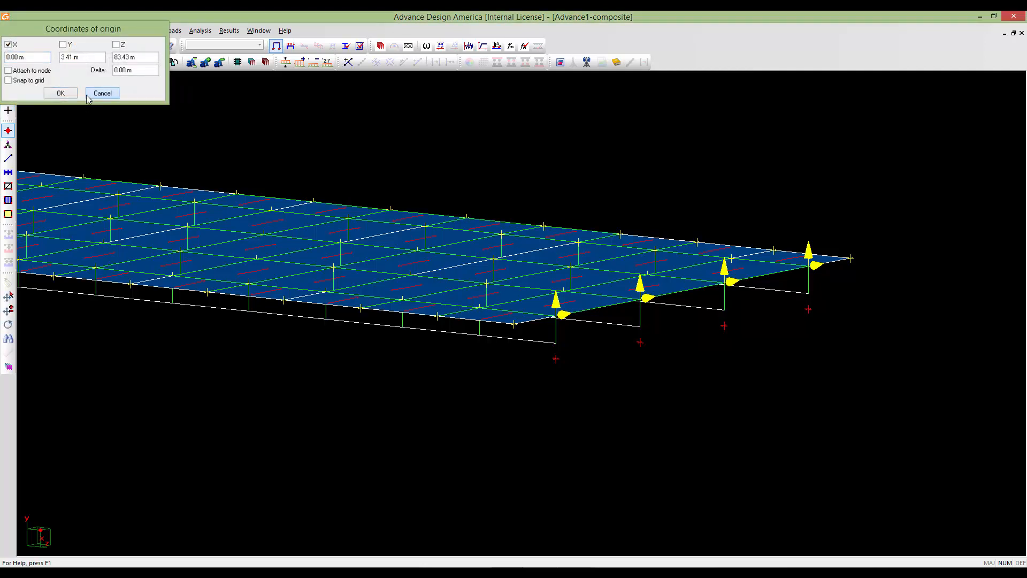
- Draw a member from the lowered node up to the support node at the outer girder of the farthest abutment
left_click(8, 159)
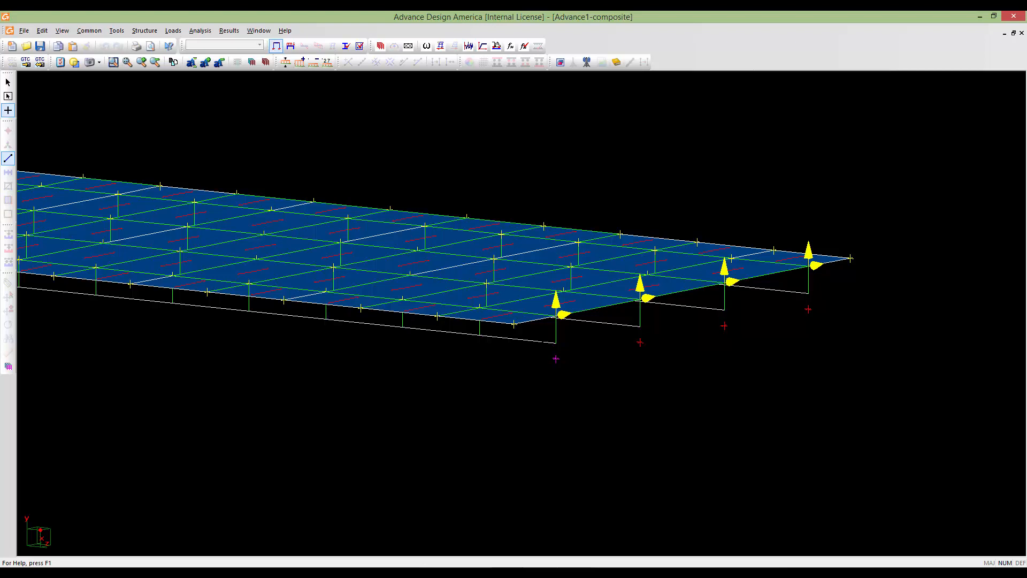
scroll(546, 326, "up", 5)
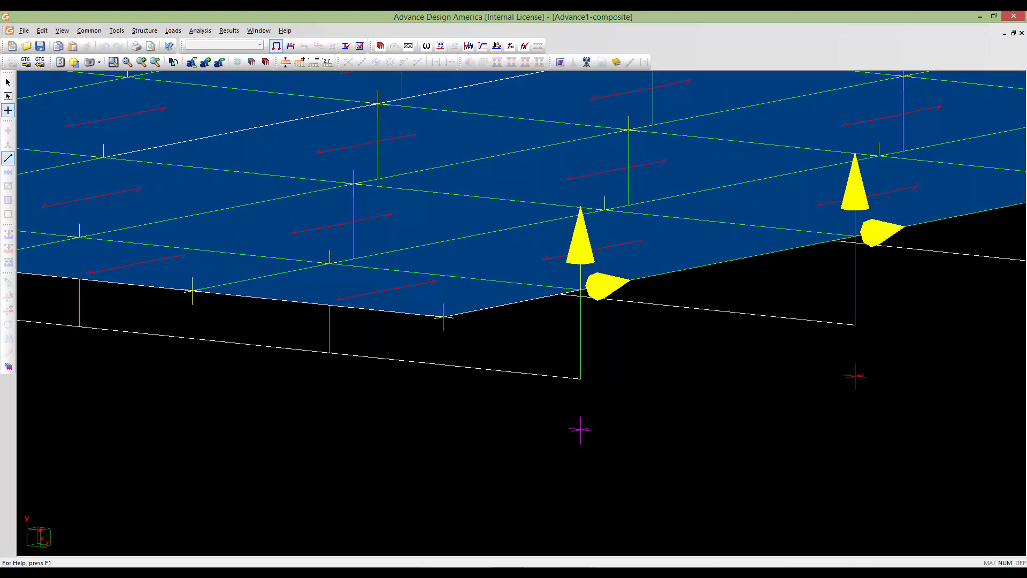
key("Escape")
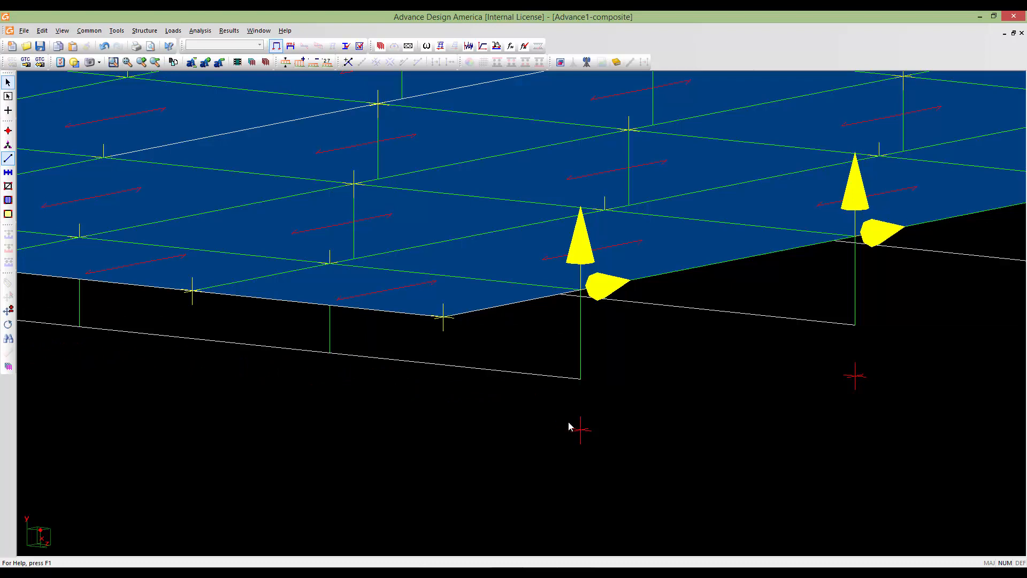
left_click(8, 111)
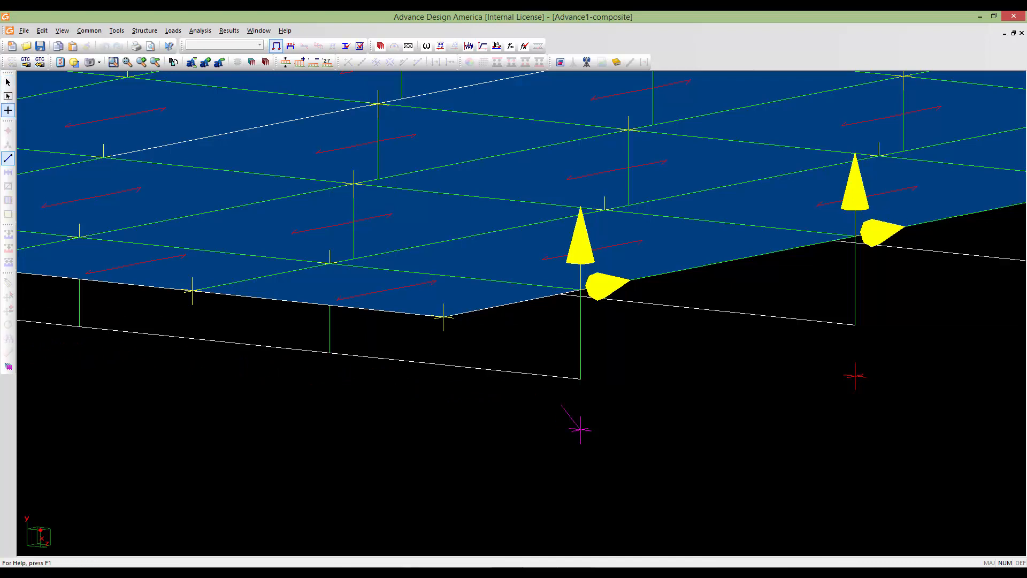
left_click(580, 430)
left_click(584, 291)
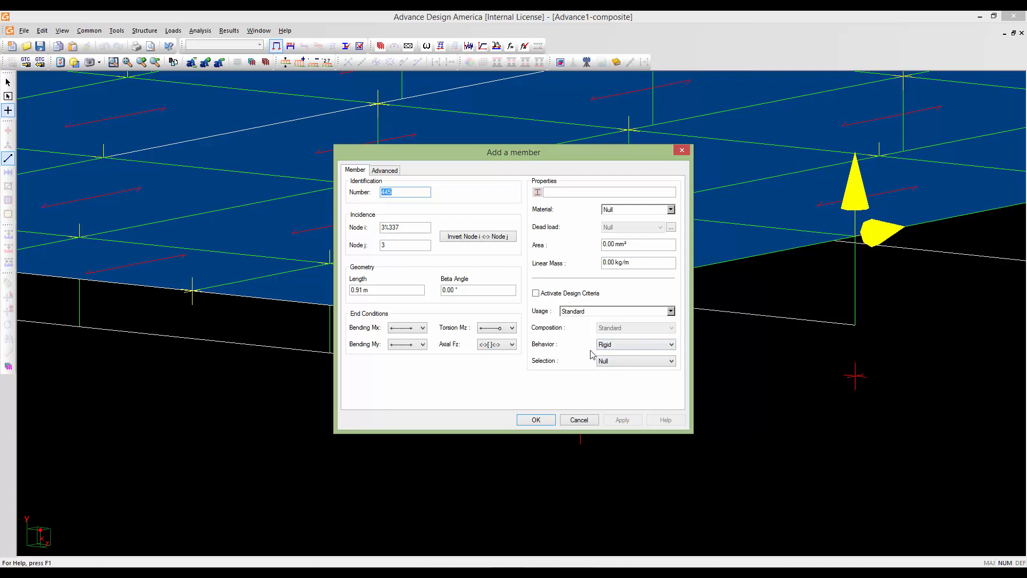
- Make the new rigid member's torsion Mz continuous at both ends, set its effective construction stage to Stage n/a, and create it
left_click(508, 328)
left_click(500, 338)
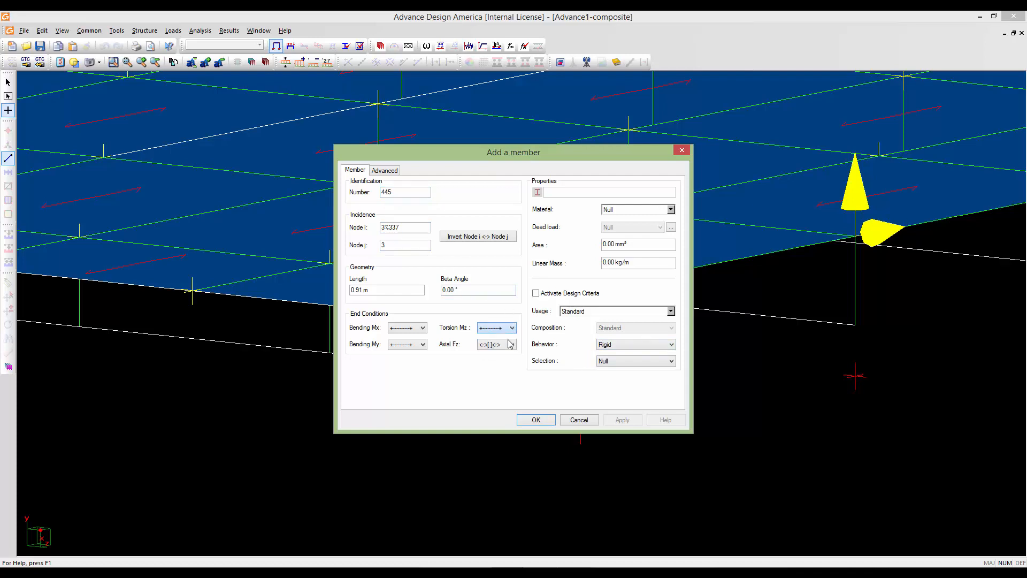
left_click(392, 171)
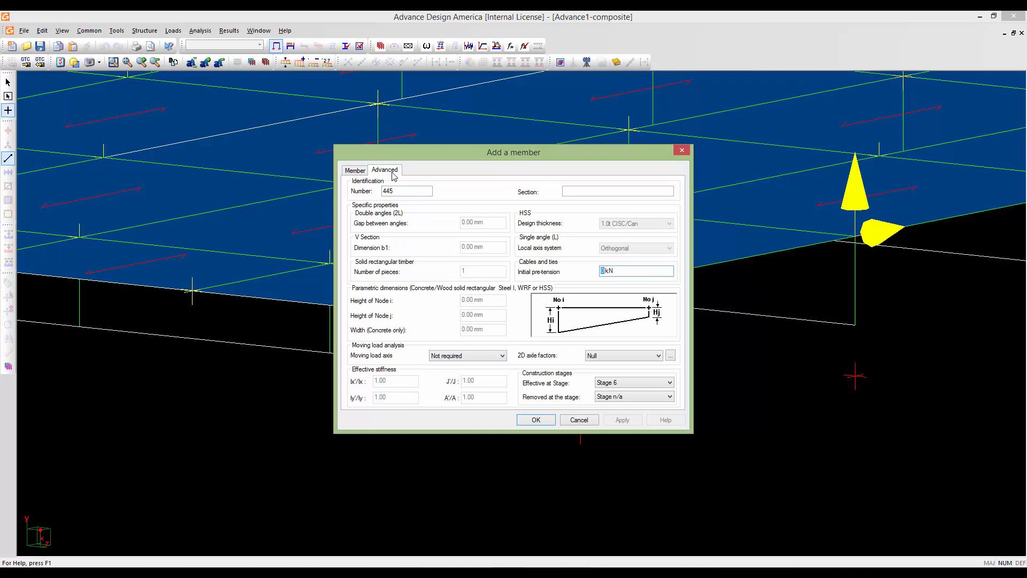
left_click(665, 383)
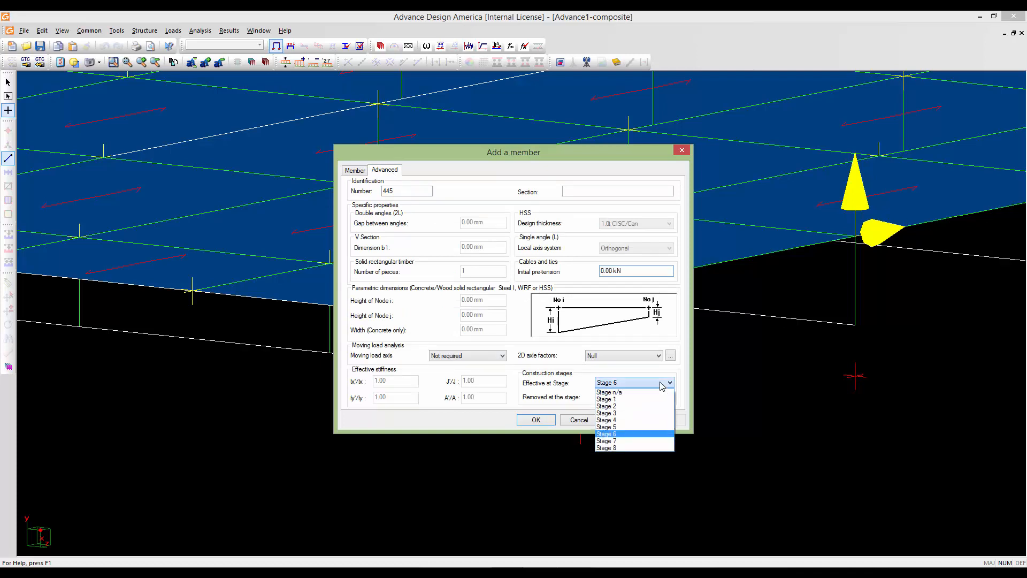
left_click(643, 393)
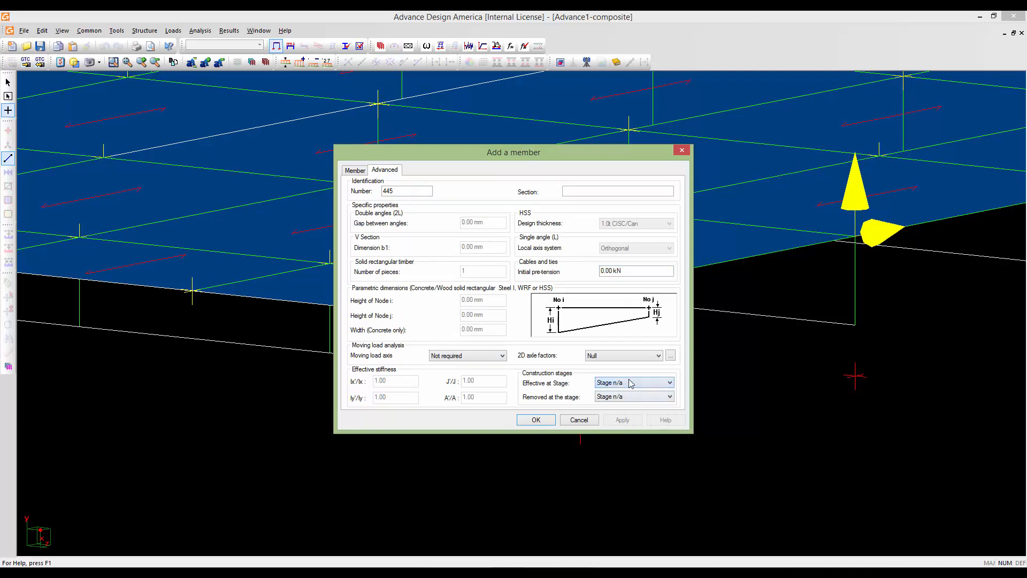
left_click(536, 420)
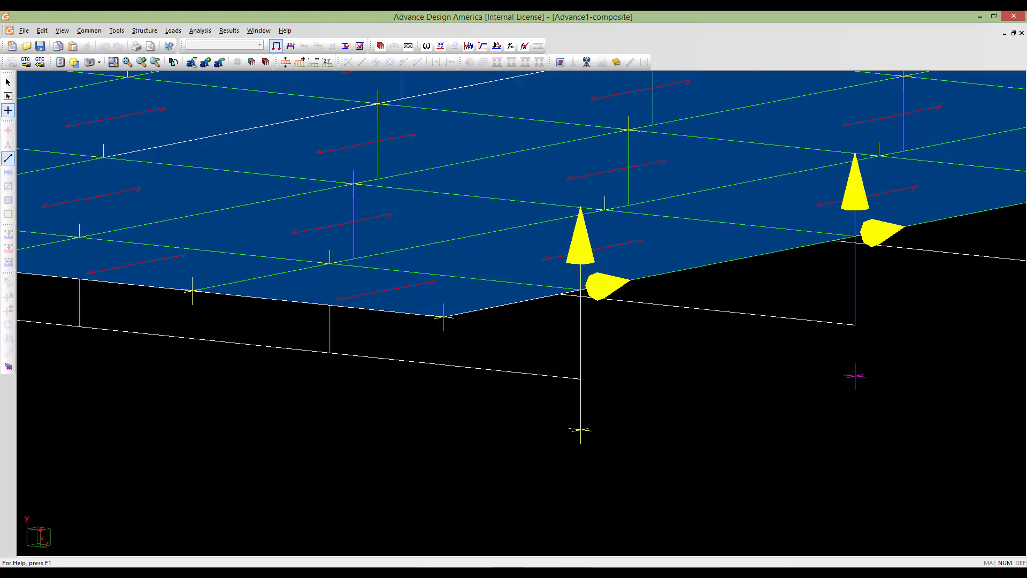
- Add a rigid member from the lowered node to the support node at the farthest abutment's second girder, with construction stages set to Stage n/a
left_click(855, 376)
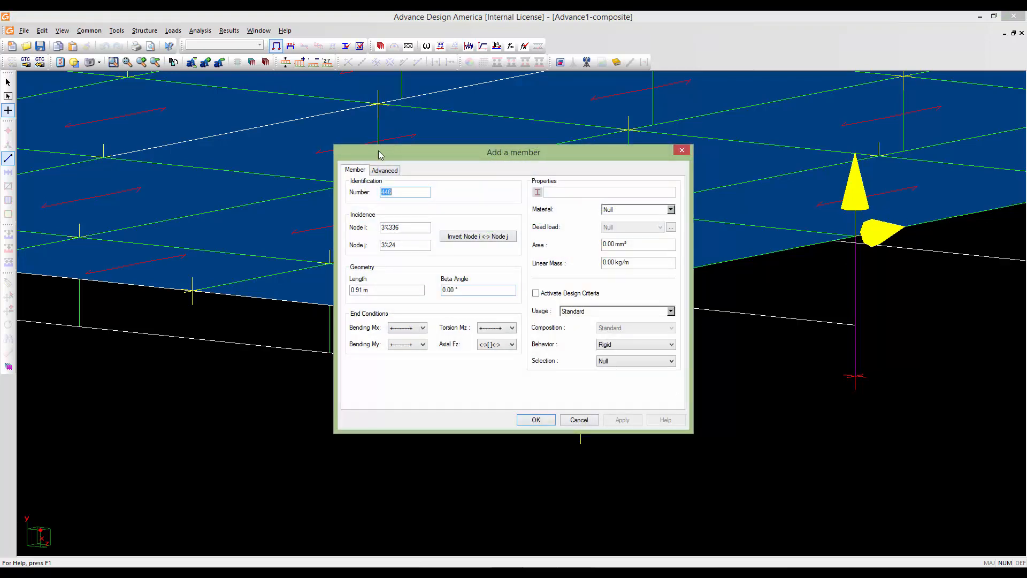
left_click(387, 171)
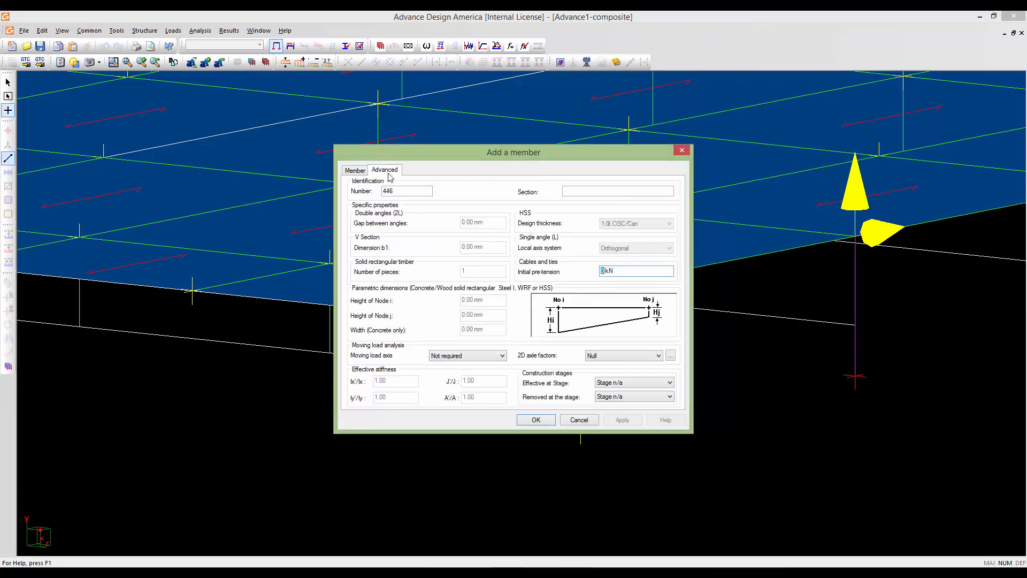
left_click(536, 420)
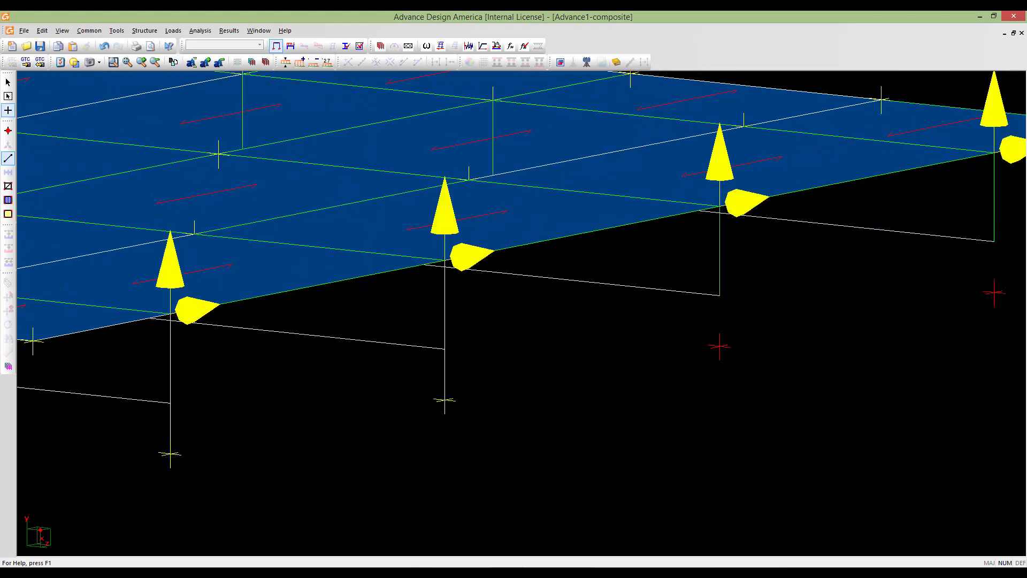
- Add rigid members from the lowered nodes to the support nodes at the two remaining girders of the farthest abutment
left_click(720, 346)
left_click(720, 207)
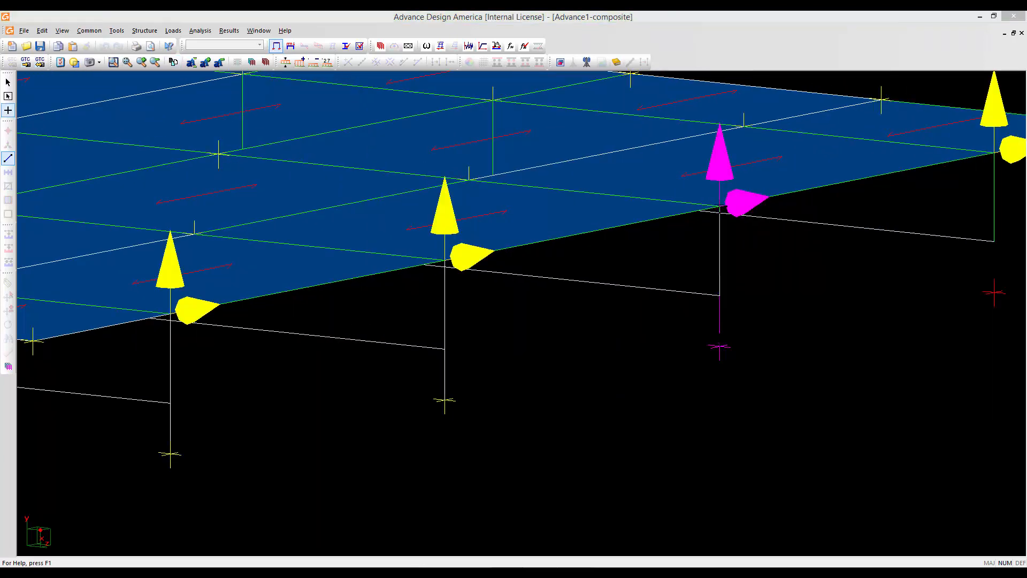
left_click(536, 420)
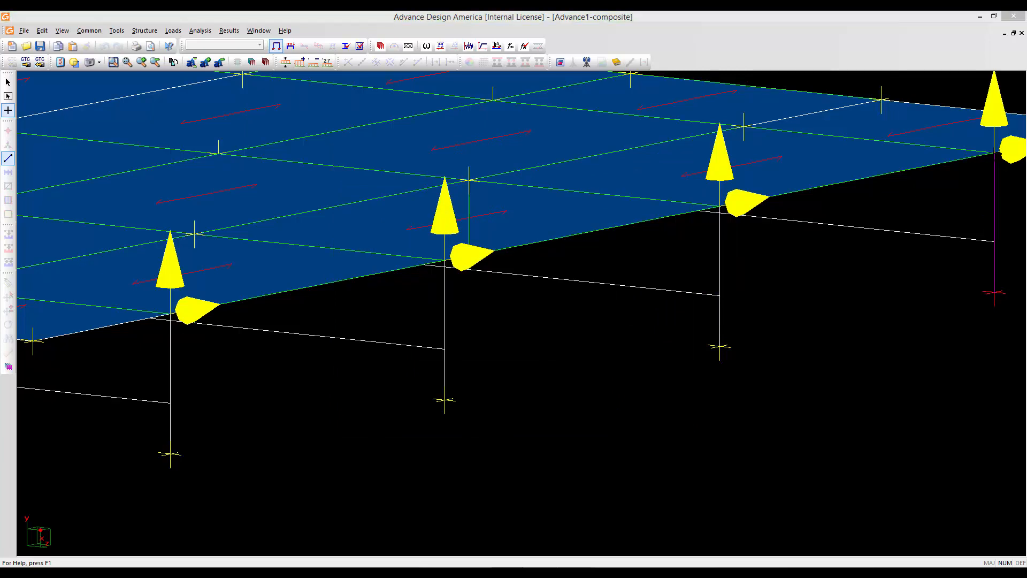
left_click(993, 153)
left_click(536, 419)
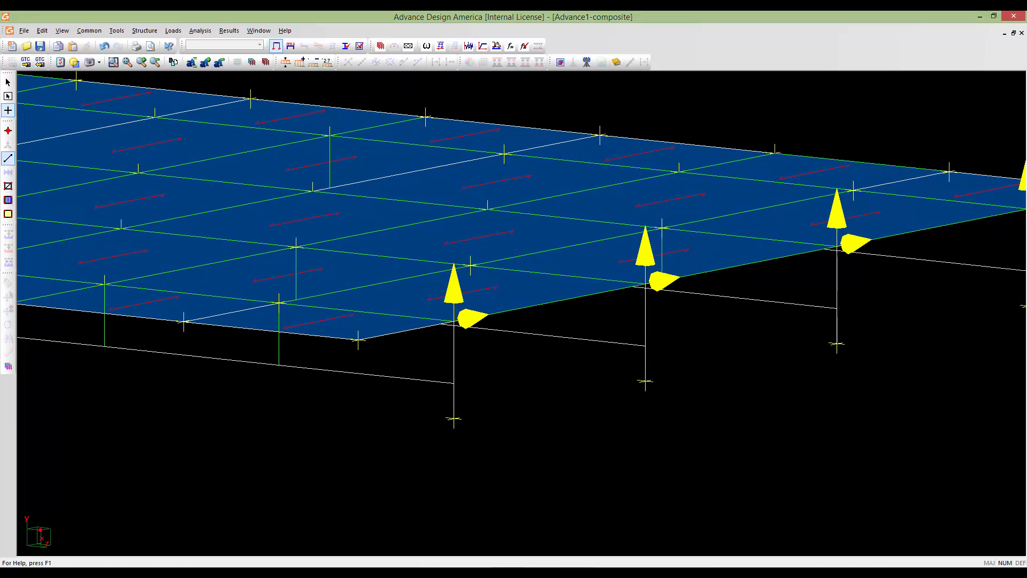
key("Escape")
- Check the advanced characteristics and construction stages of the 1.50 m rigid member at the deck's overhang beside the outer girder
double_click(374, 342)
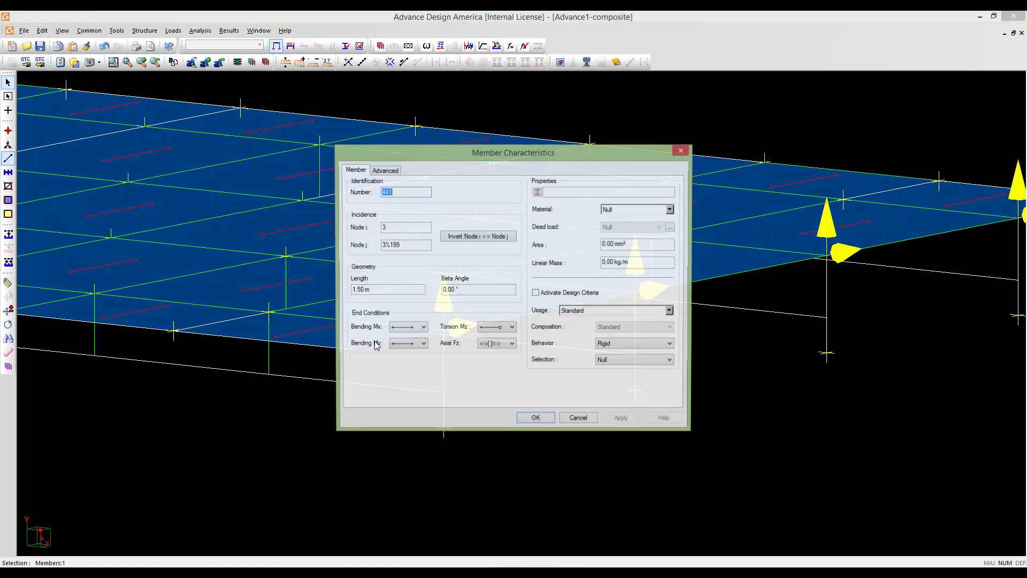
left_click(389, 173)
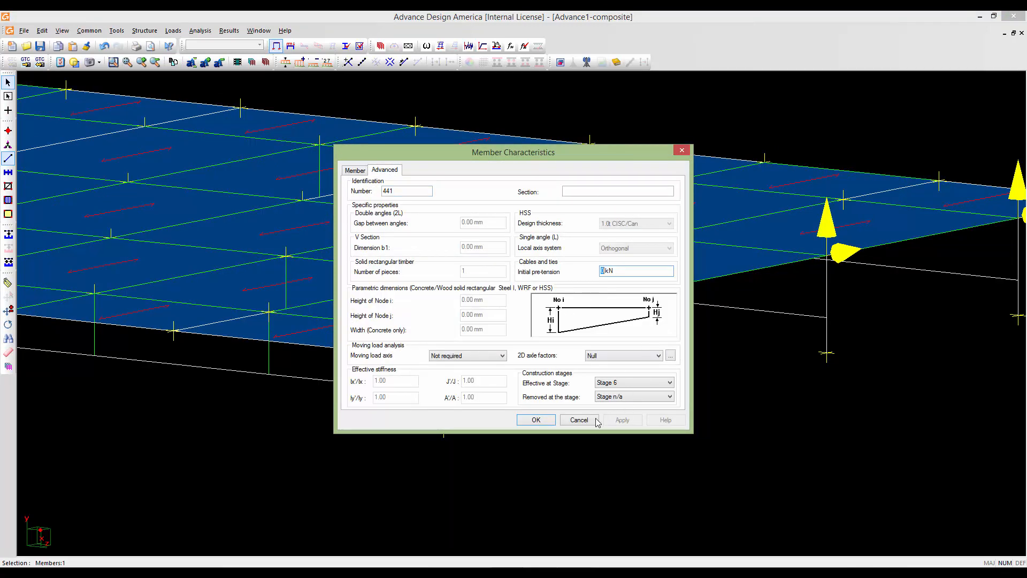
left_click_drag(557, 148, 564, 162)
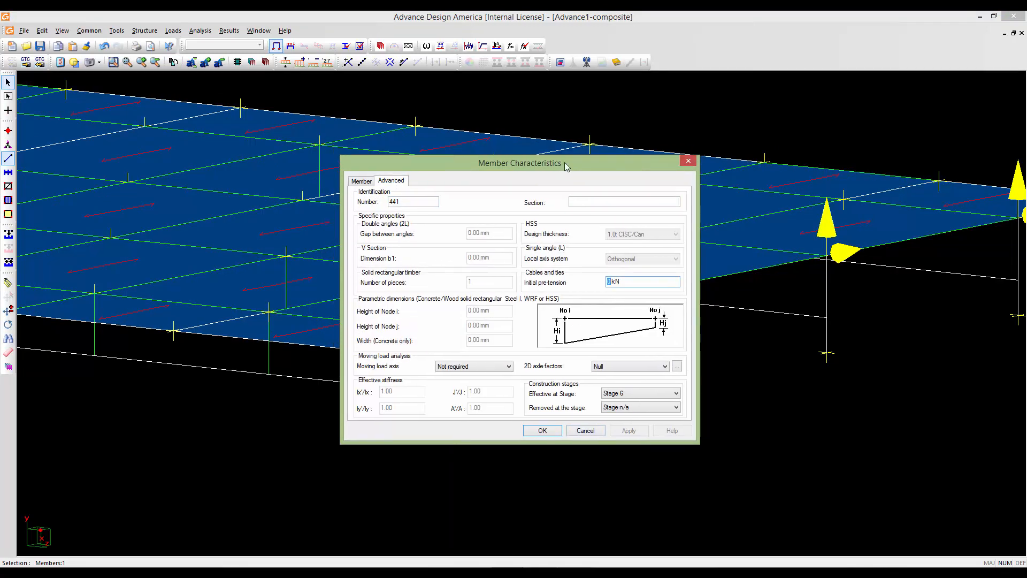
left_click(590, 428)
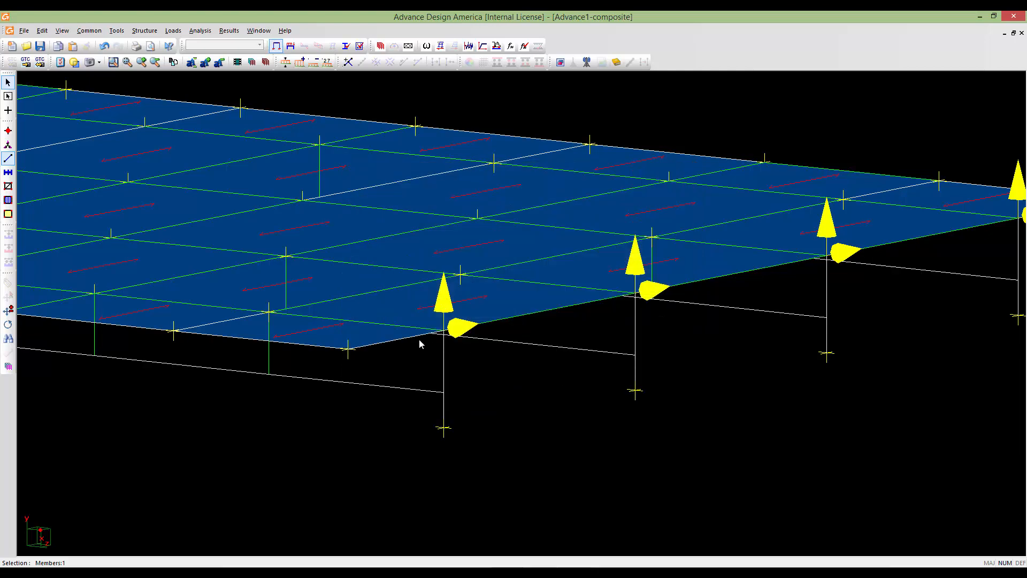
- Add a rigid member from the lowered node to the support node at the pier's outer girder, with construction stages set to Stage n/a
scroll(852, 323, "down", 3)
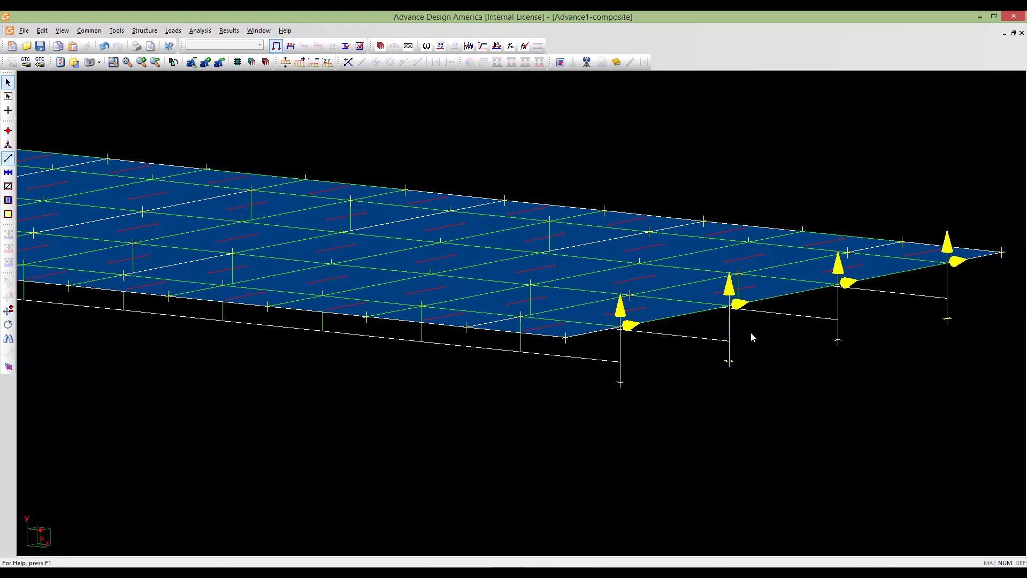
middle_click_drag(473, 368, 726, 380)
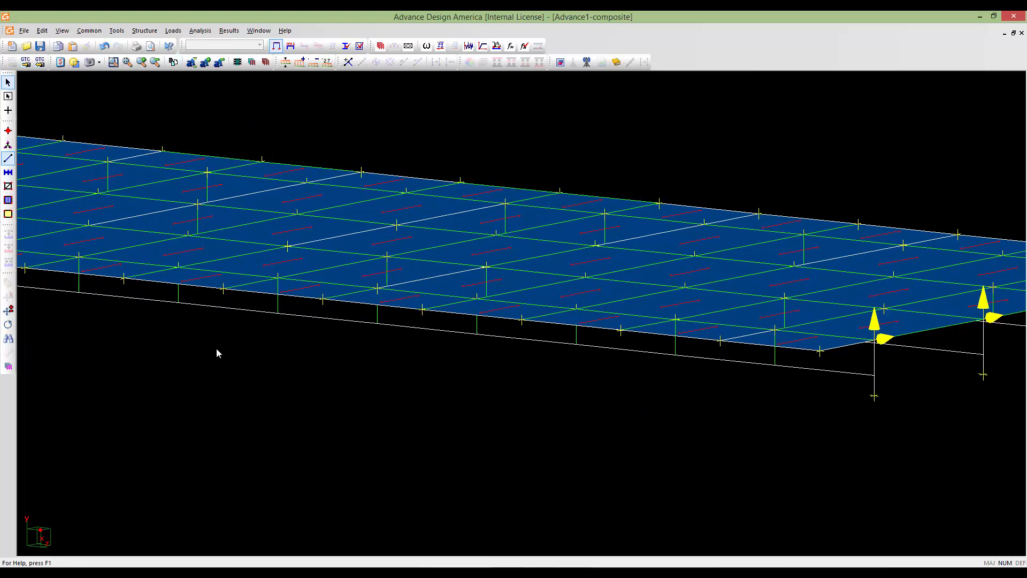
middle_click_drag(216, 348, 706, 367)
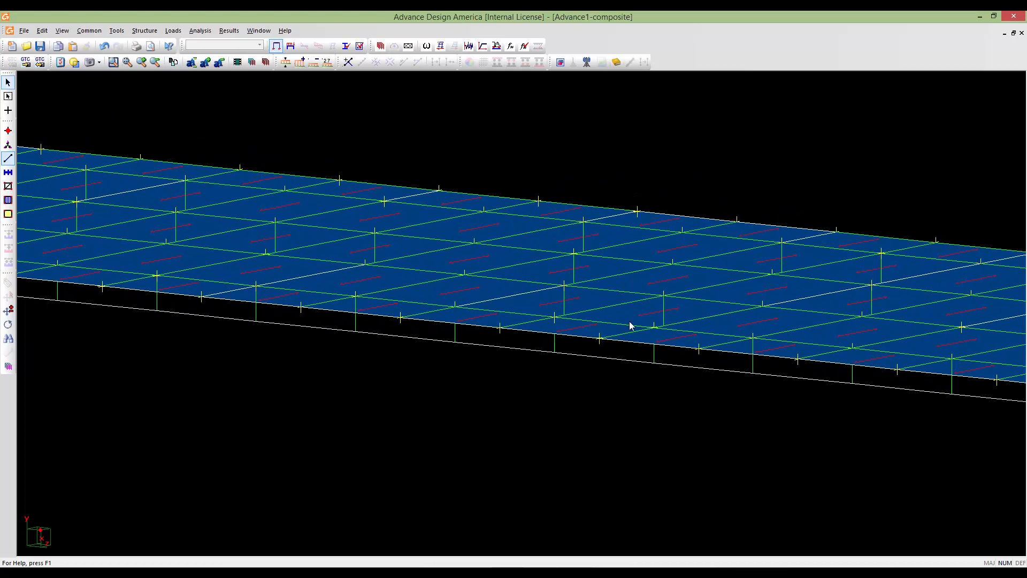
middle_click_drag(345, 302, 697, 351)
middle_click_drag(304, 309, 524, 351)
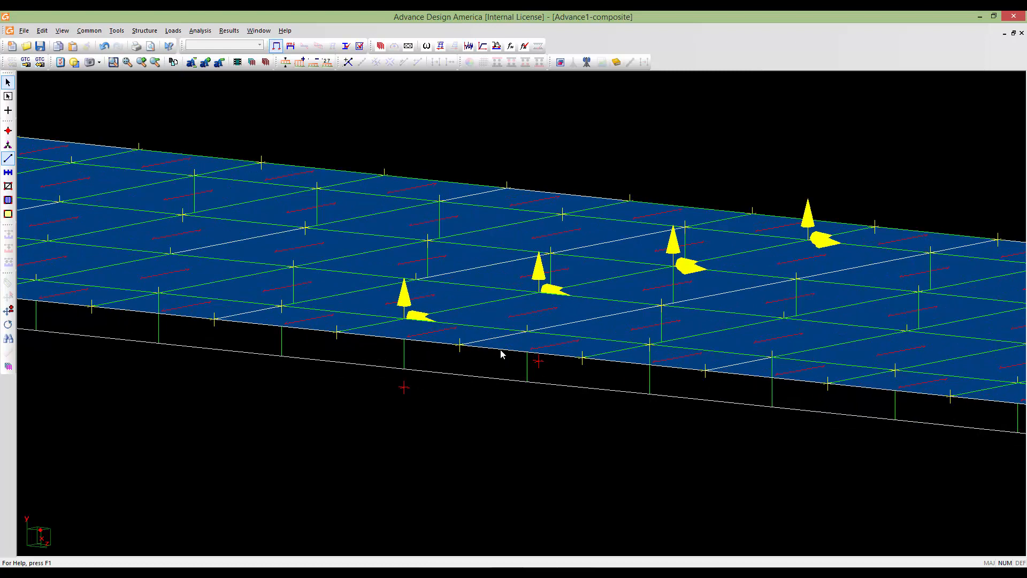
left_click(8, 111)
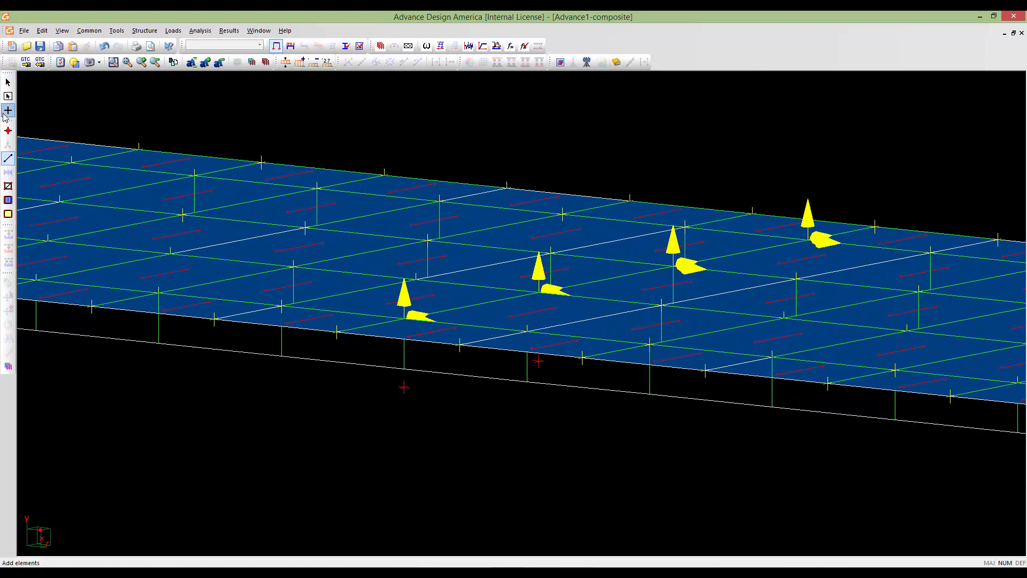
left_click(404, 386)
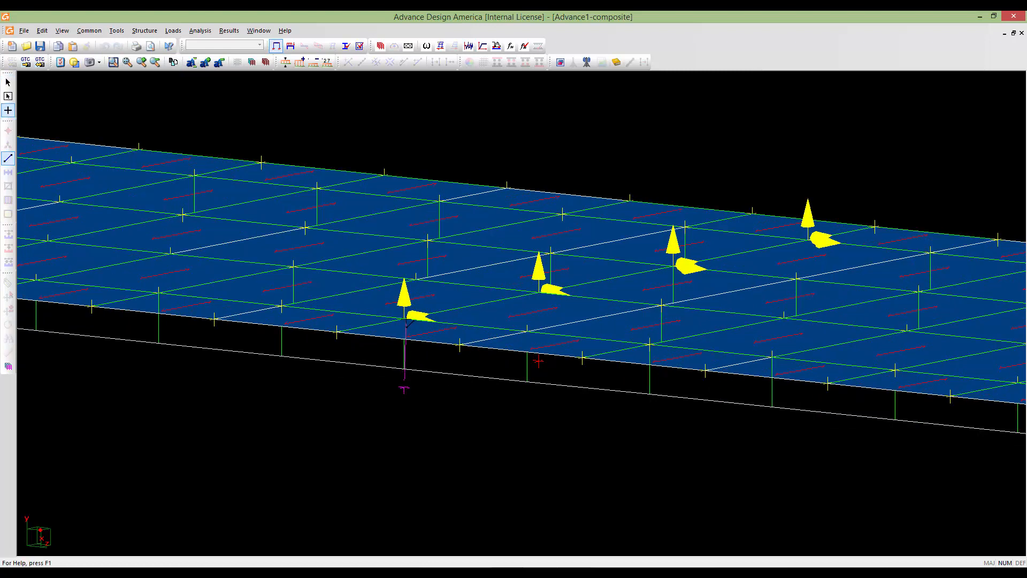
left_click(403, 319)
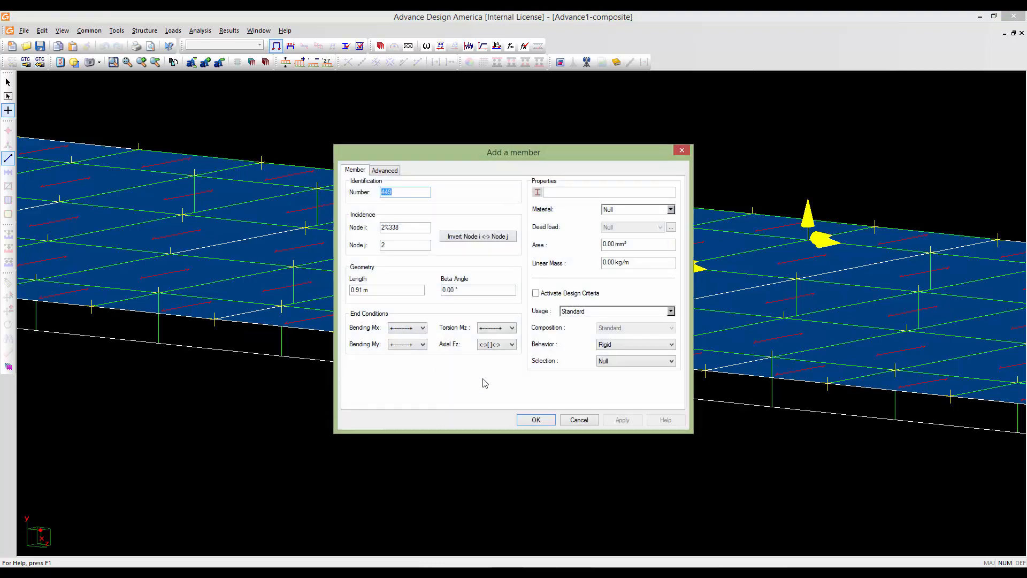
left_click(375, 171)
left_click(535, 420)
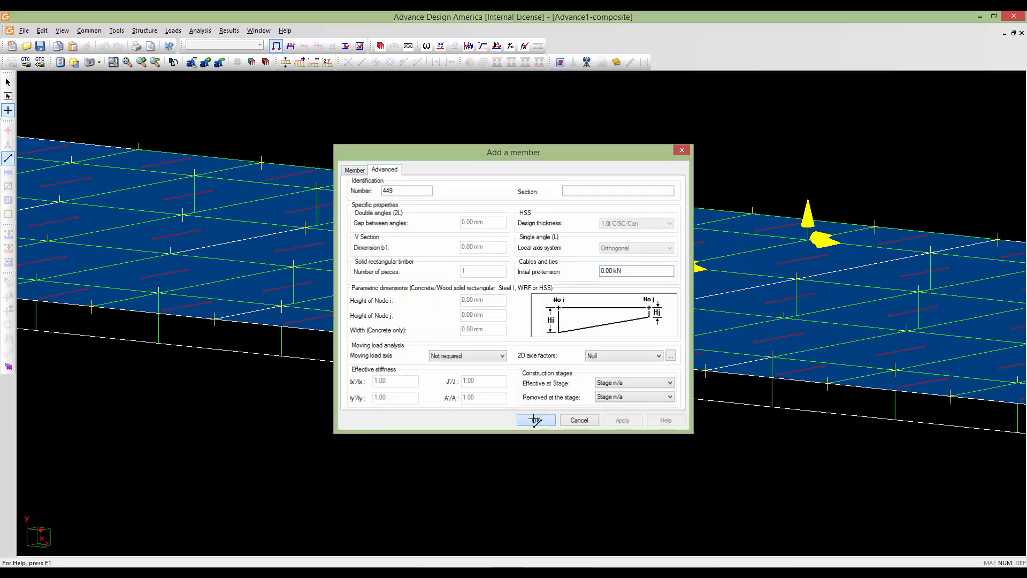
- Add a rigid member from the lowered node up to the support node at the second girder of the pier
left_click(538, 361)
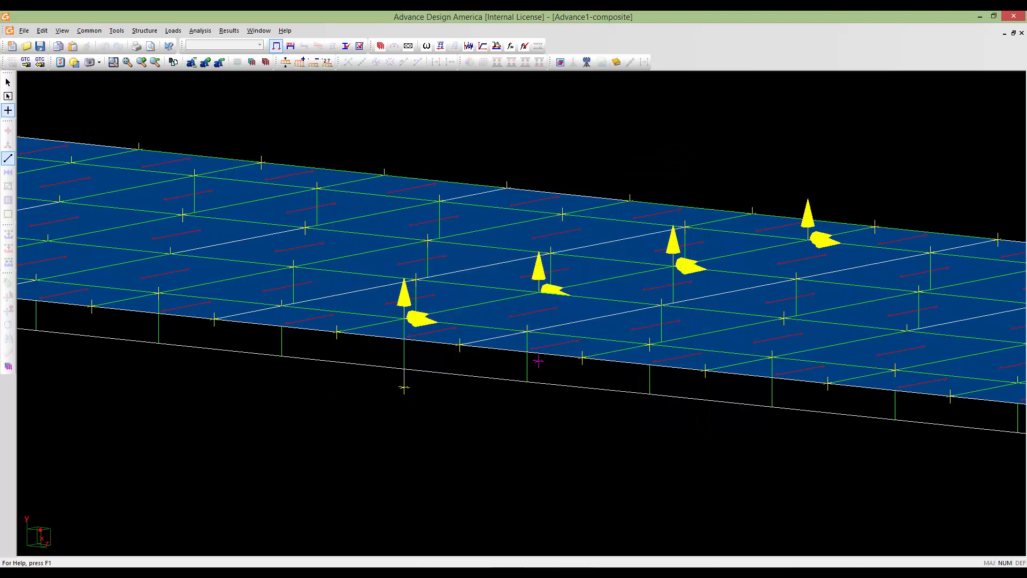
left_click(543, 290)
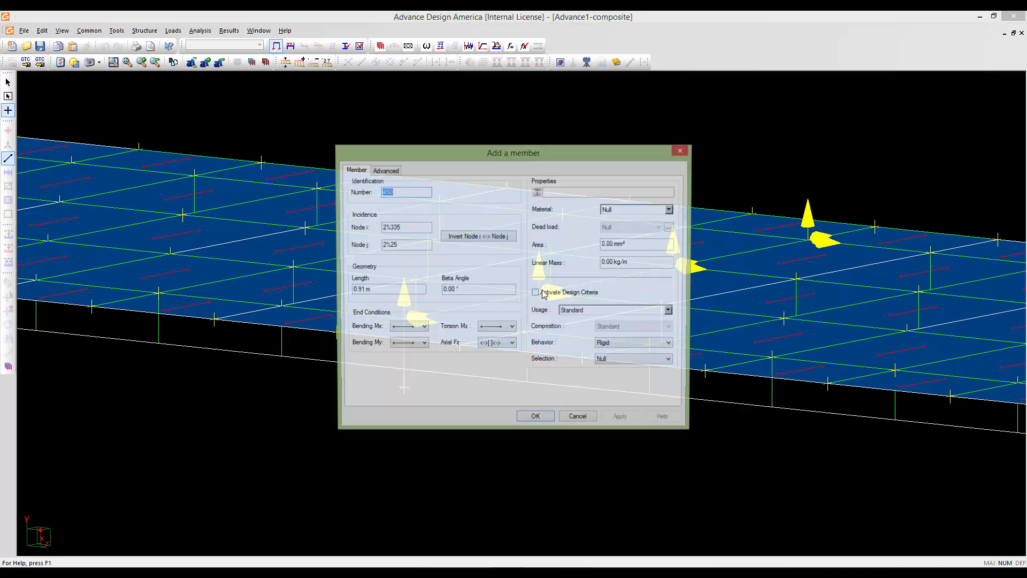
left_click(535, 419)
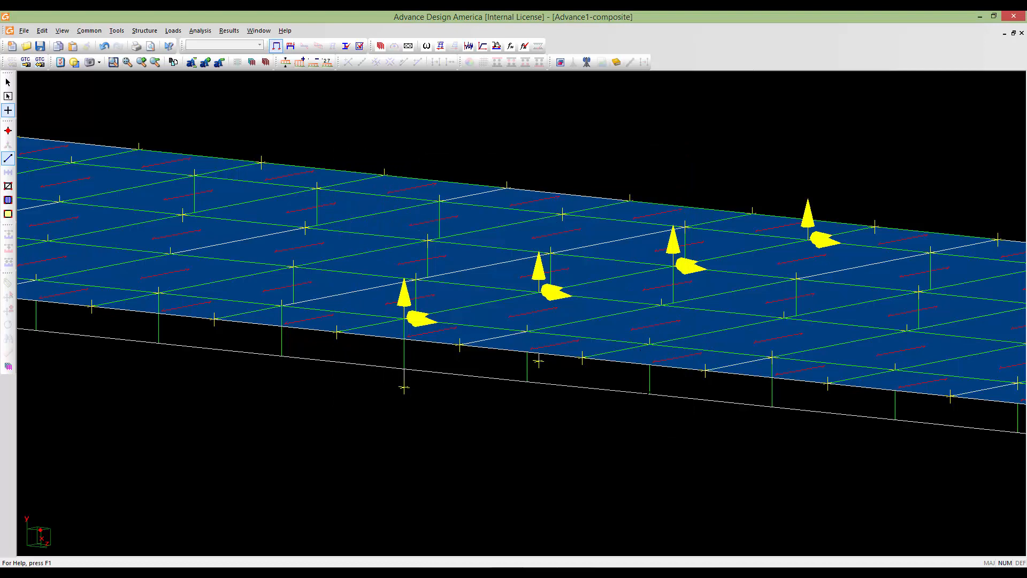
- Add rigid members from the lowered nodes up to the support nodes at the two remaining girders of the pier
middle_click(521, 313)
middle_click_drag(521, 313, 521, 265)
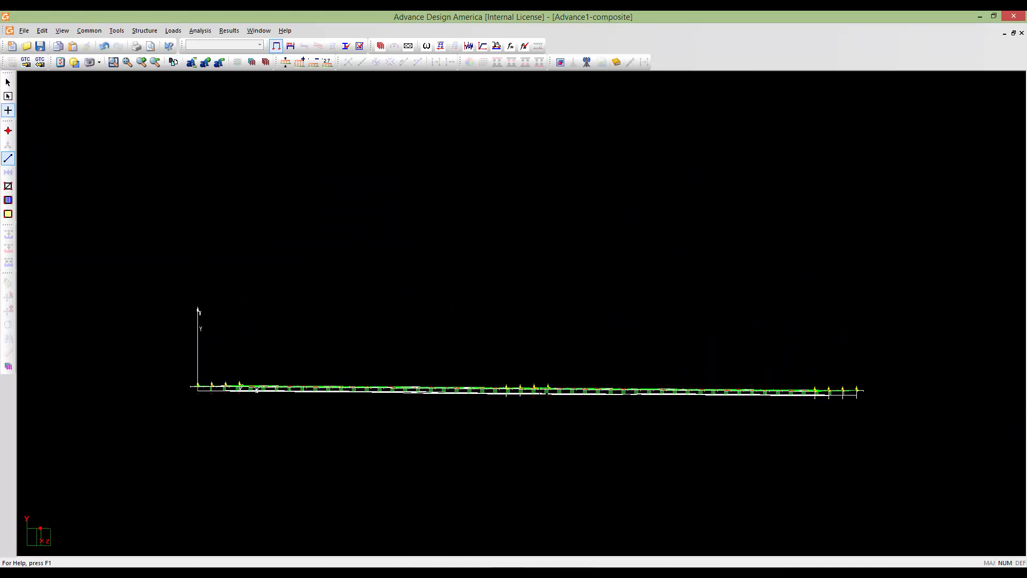
scroll(532, 313, "up", 6)
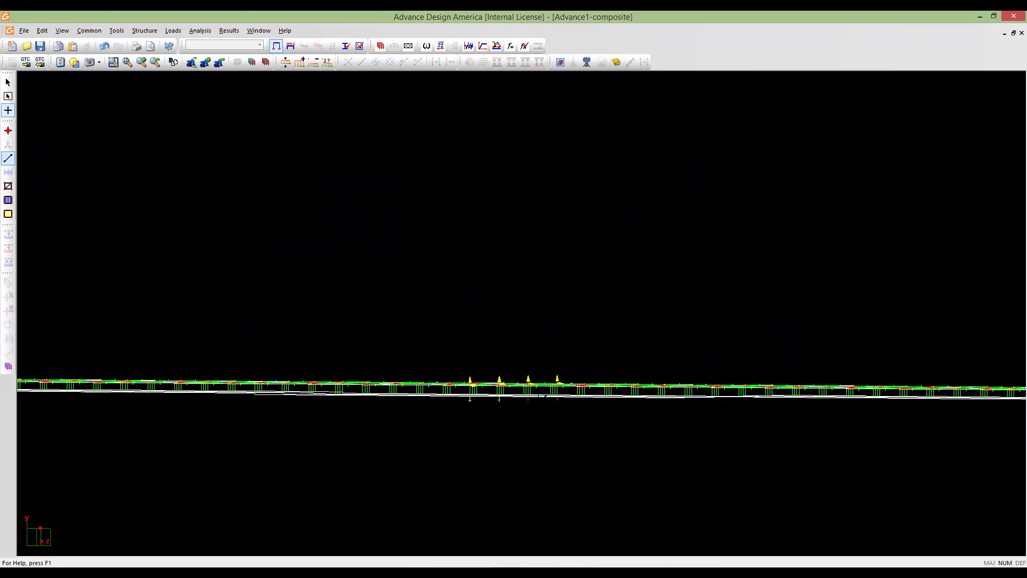
left_click(496, 408)
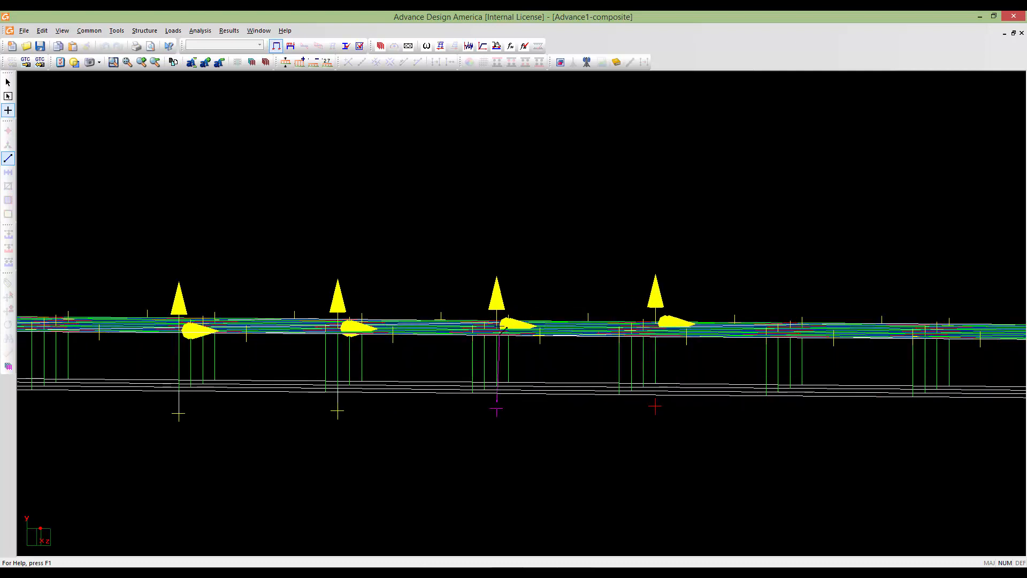
left_click(503, 330)
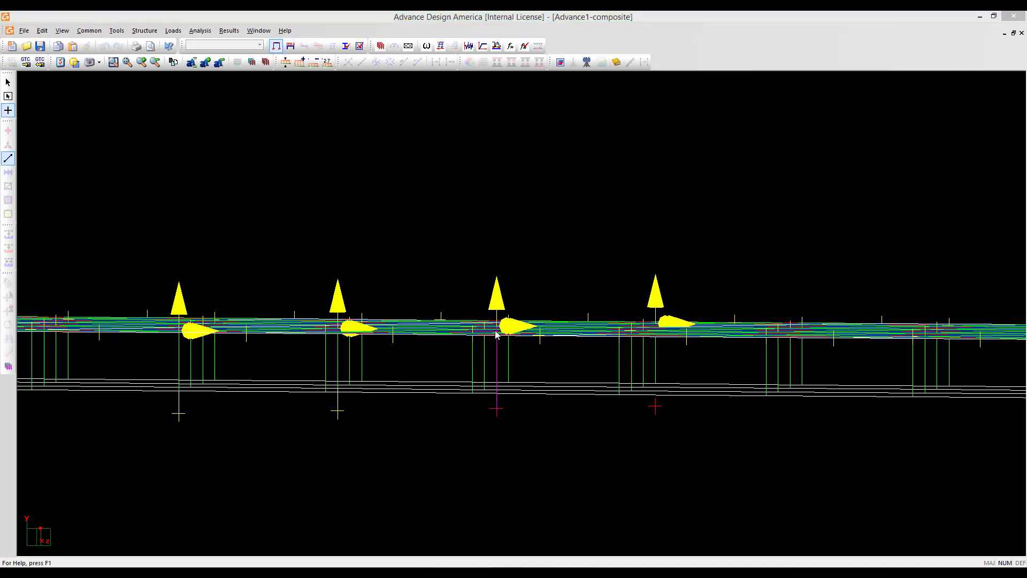
left_click(536, 420)
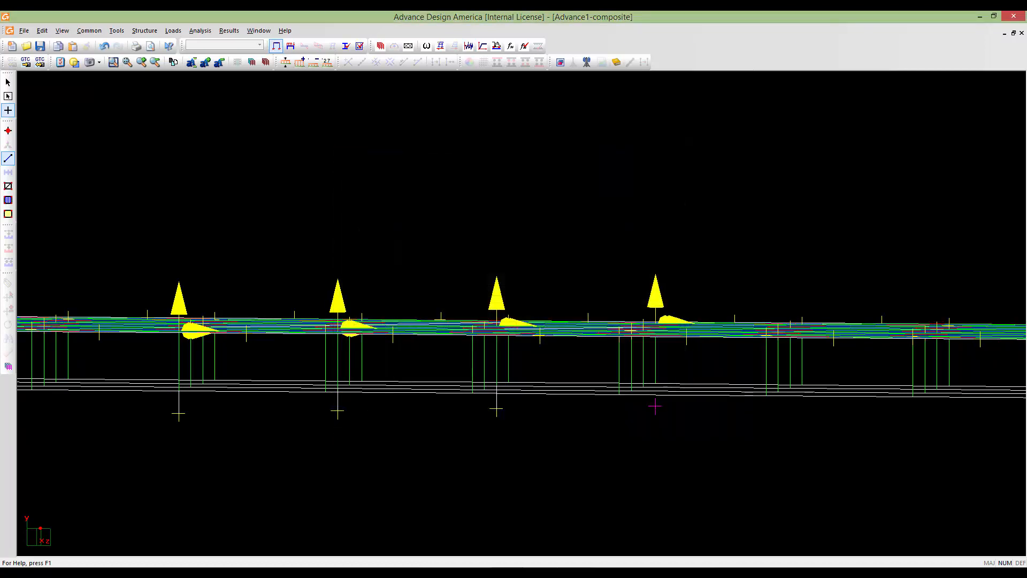
left_click(655, 406)
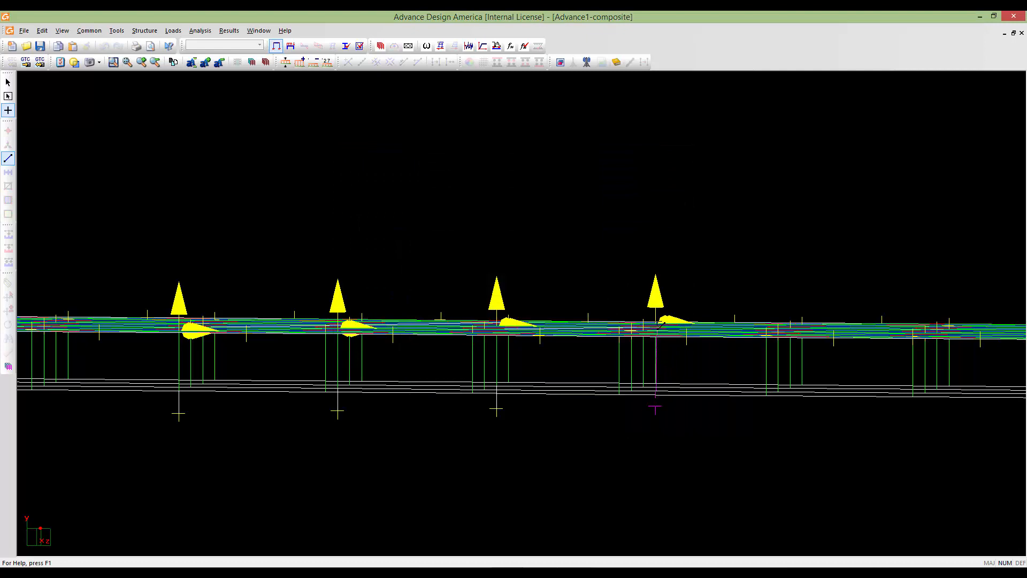
left_click(659, 324)
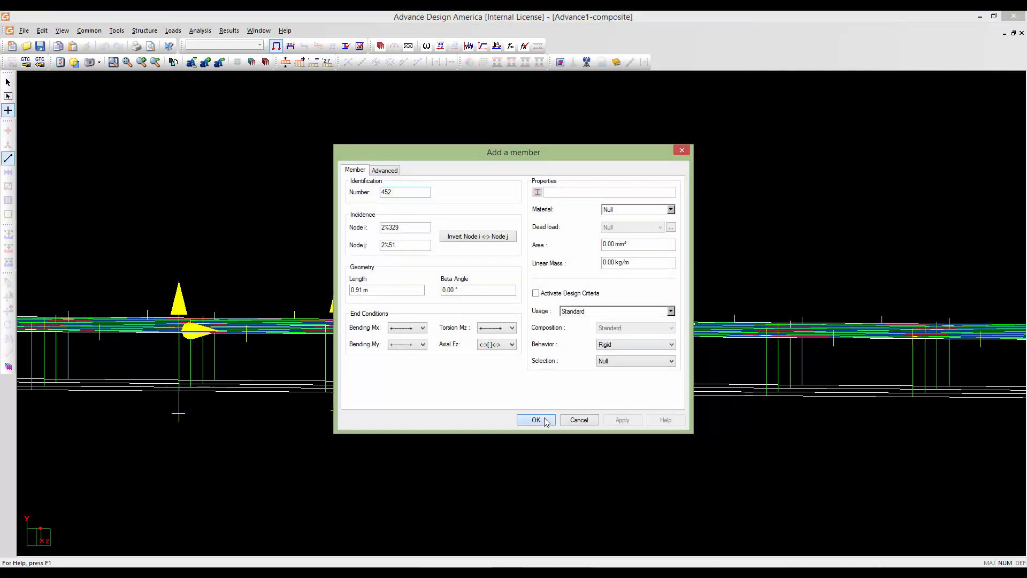
left_click(537, 420)
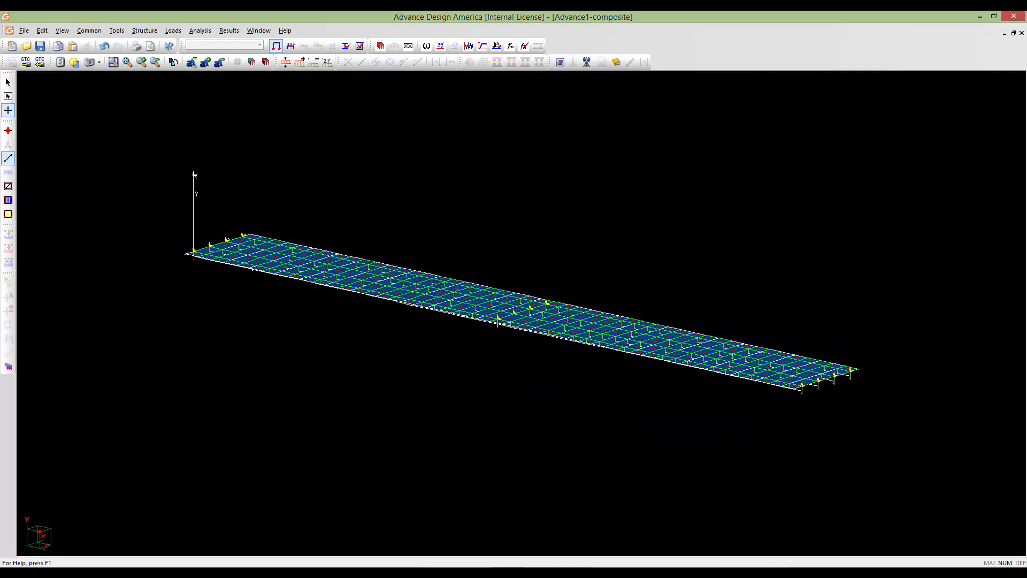
- Examine the rigid members at the pier and the unconnected lowered nodes at the abutment near the origin
scroll(511, 310, "up", 5)
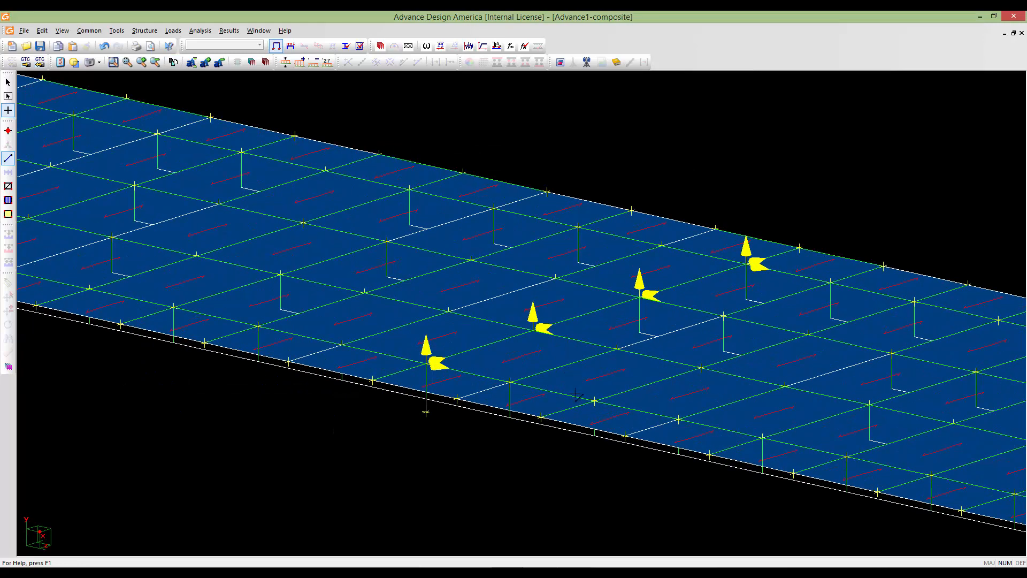
middle_click_drag(535, 332, 595, 315)
scroll(595, 314, "up", 8)
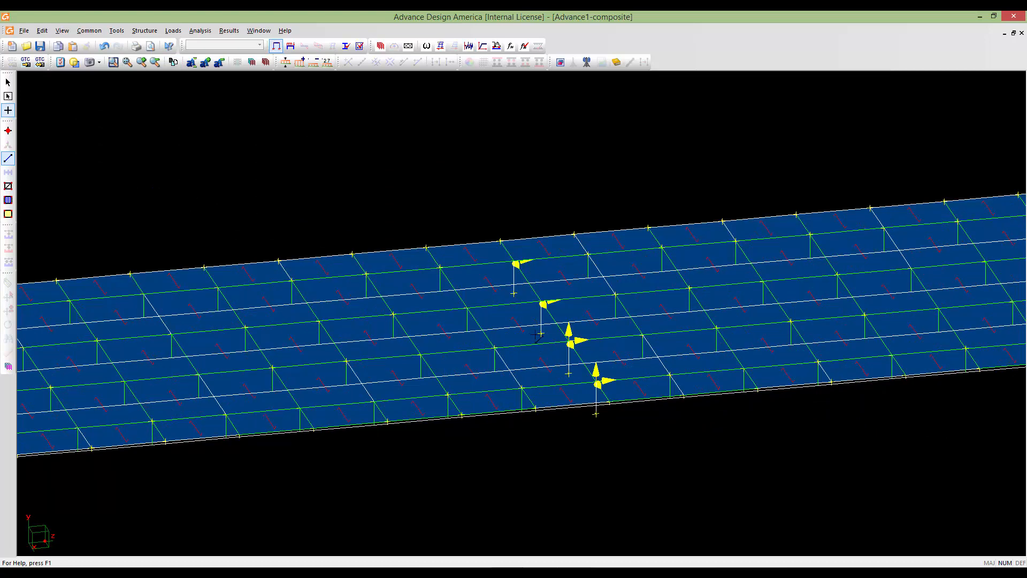
scroll(465, 410, "down", 8)
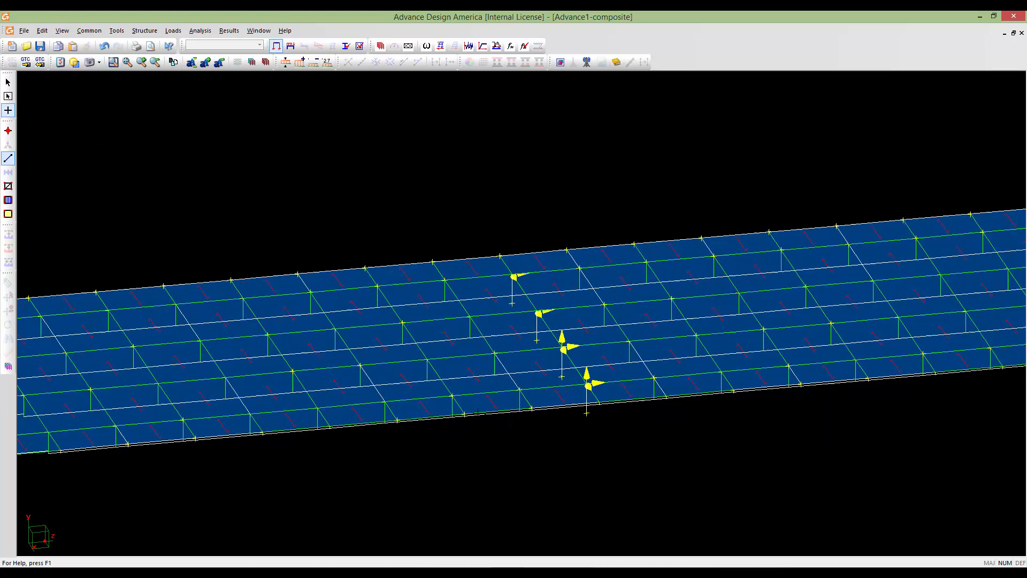
middle_click_drag(457, 418, 940, 304)
scroll(345, 339, "up", 8)
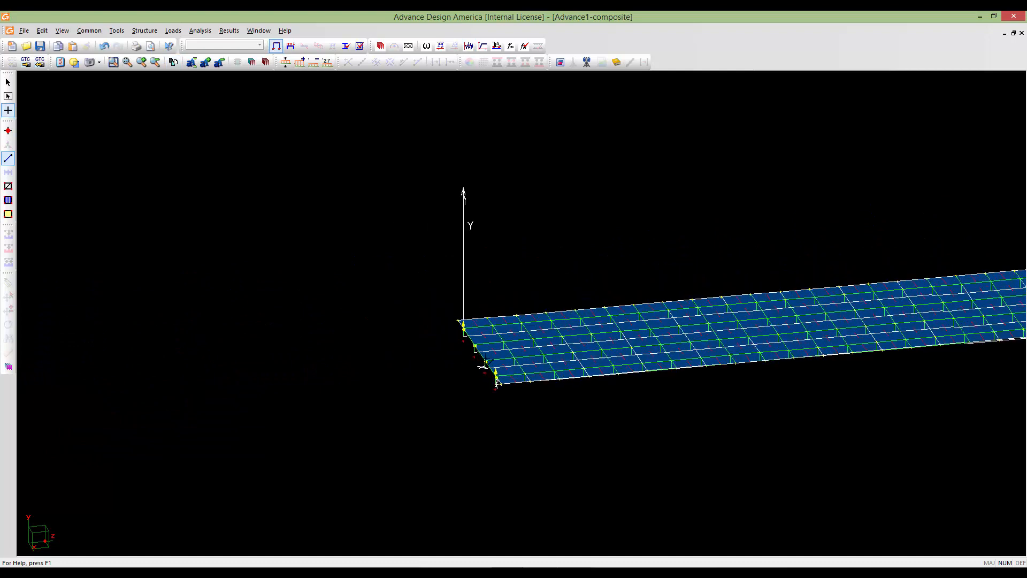
middle_click_drag(345, 340, 325, 374)
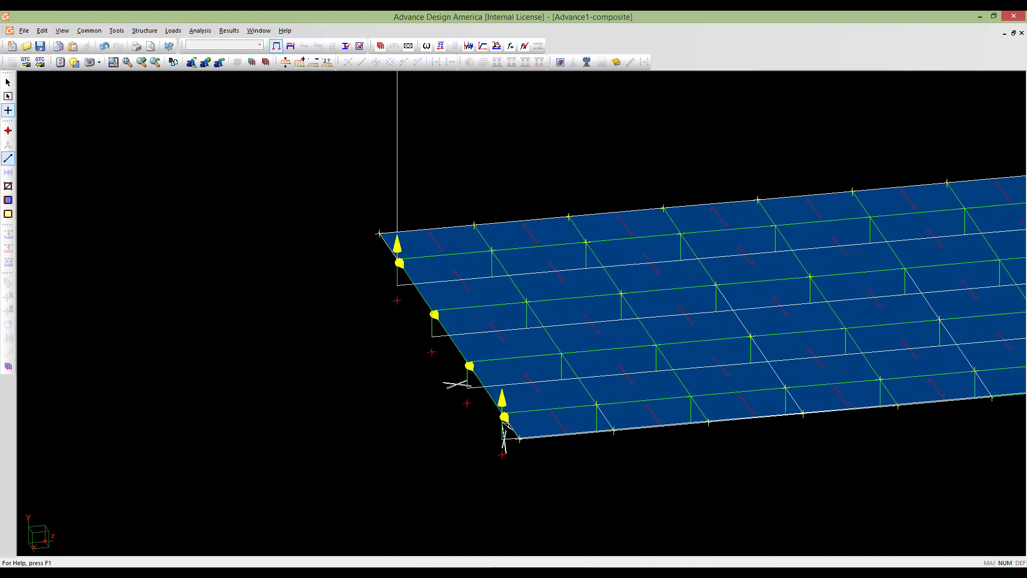
scroll(518, 436, "up", 3)
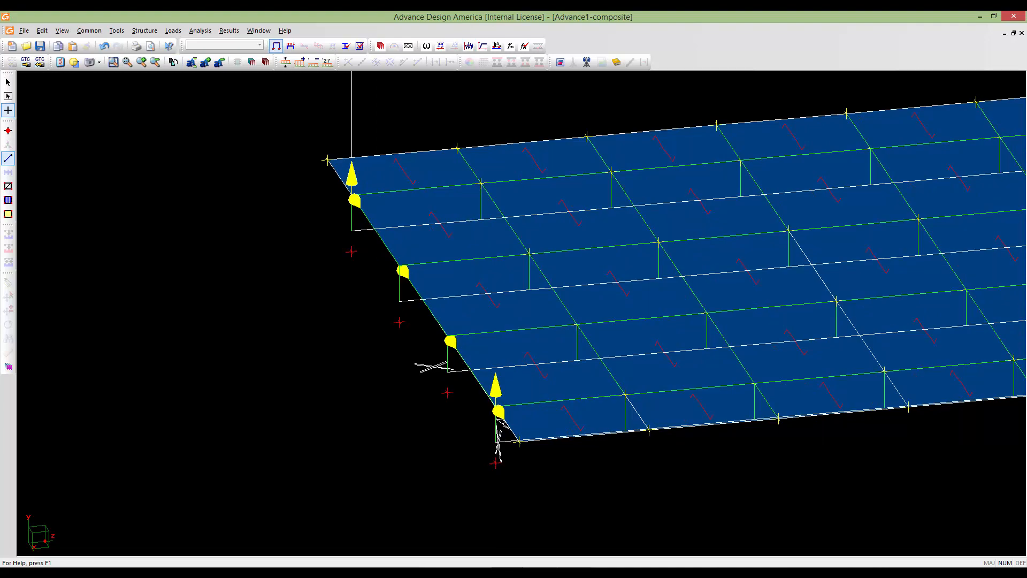
- Add a rigid member from the lowered node to the support node at the outer girder farthest from the origin, on the abutment near the origin
key("Home")
middle_click_drag(315, 178, 557, 267)
scroll(558, 266, "up", 5)
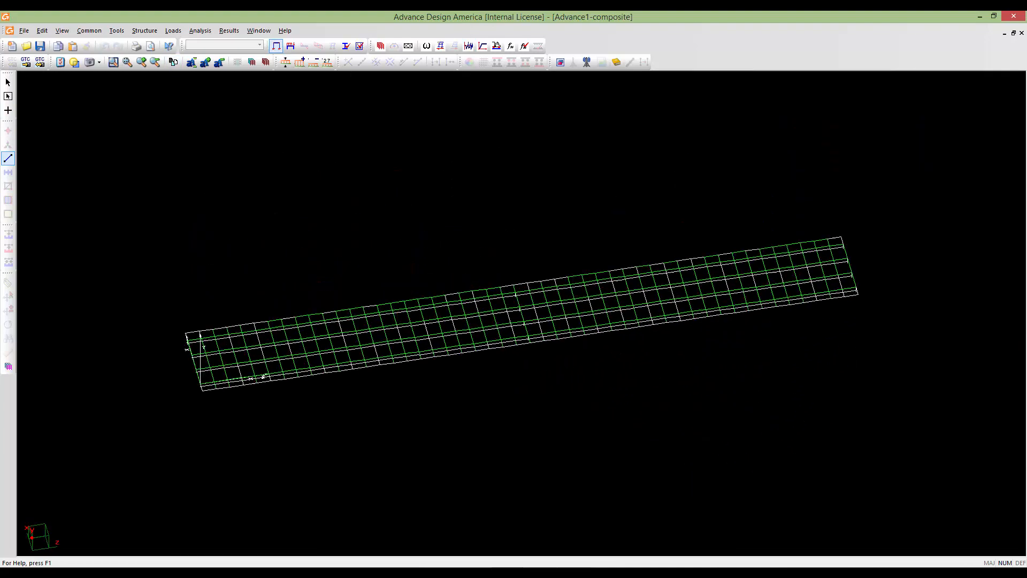
mouse_move(513, 321)
middle_mouse_down()
mouse_move(535, 312)
mouse_move(537, 206)
middle_mouse_up()
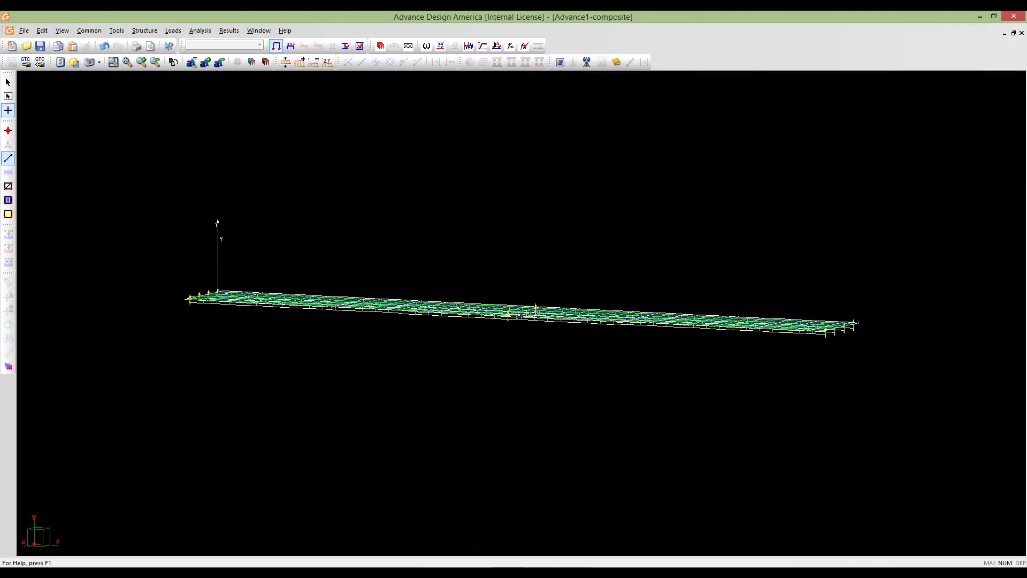
middle_click_drag(209, 313, 384, 426)
scroll(375, 367, "up", 14)
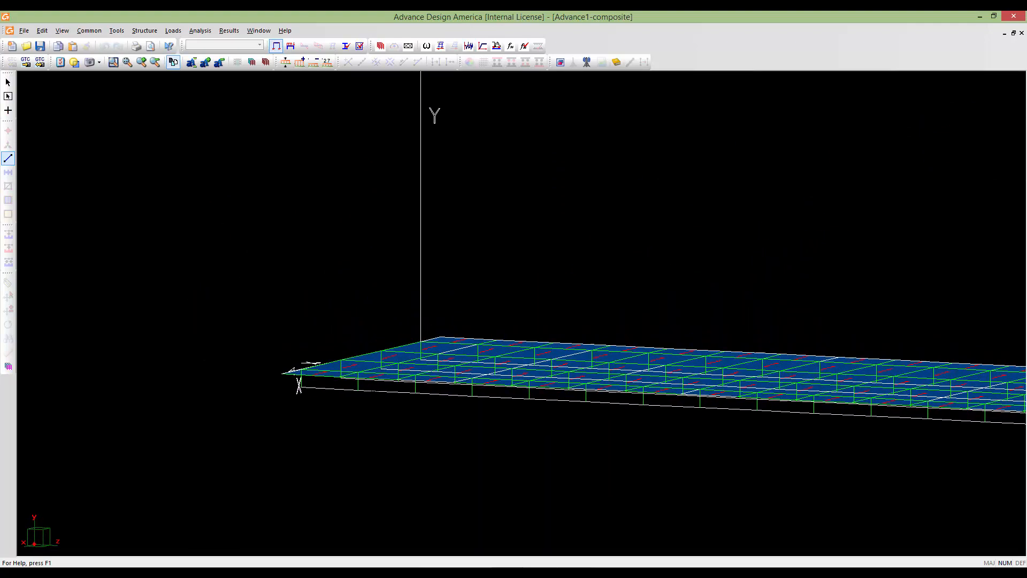
scroll(375, 383, "up", 8)
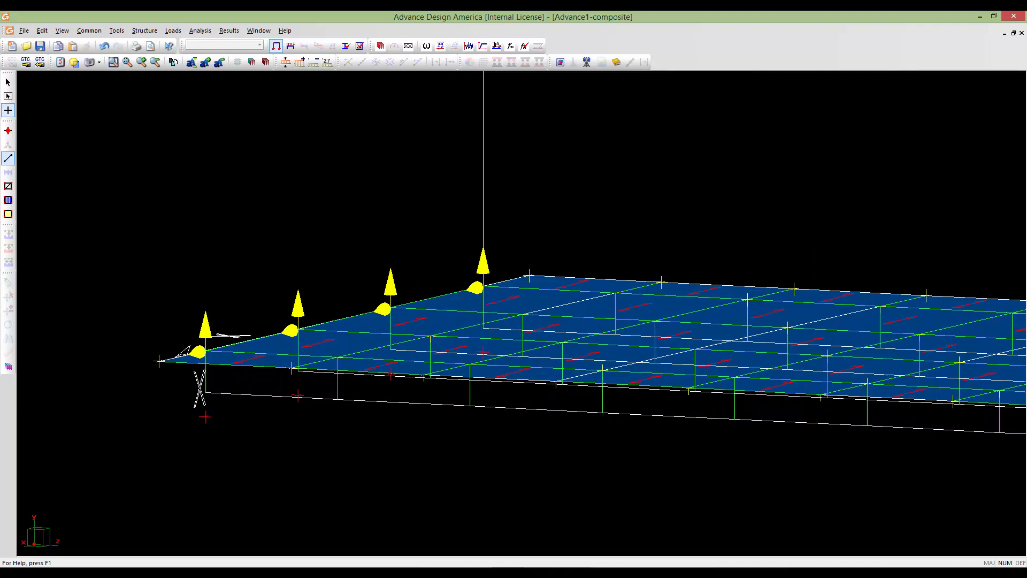
middle_click_drag(426, 257, 428, 302)
middle_click_drag(243, 269, 403, 375)
scroll(402, 375, "up", 10)
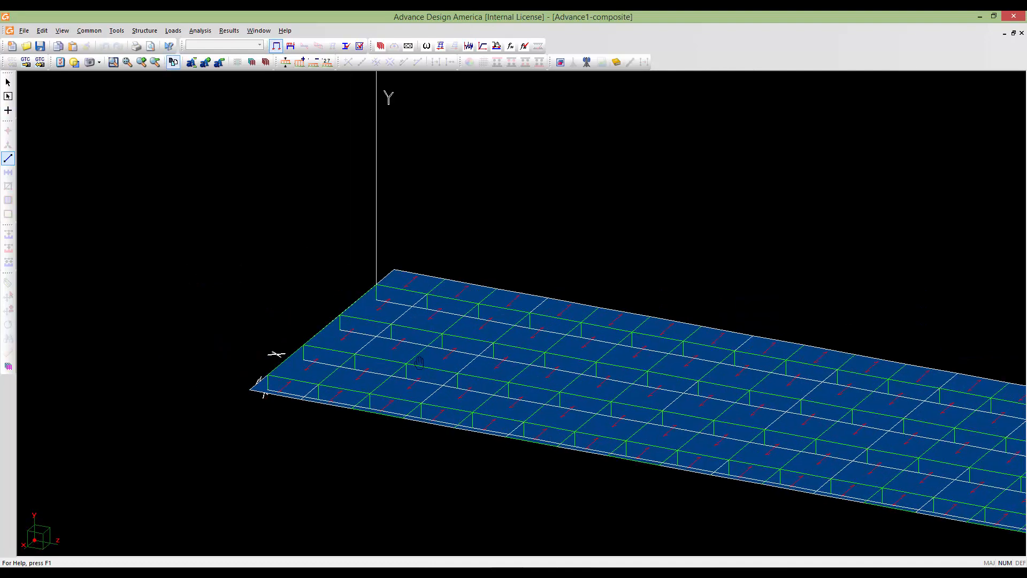
scroll(460, 376, "up", 4)
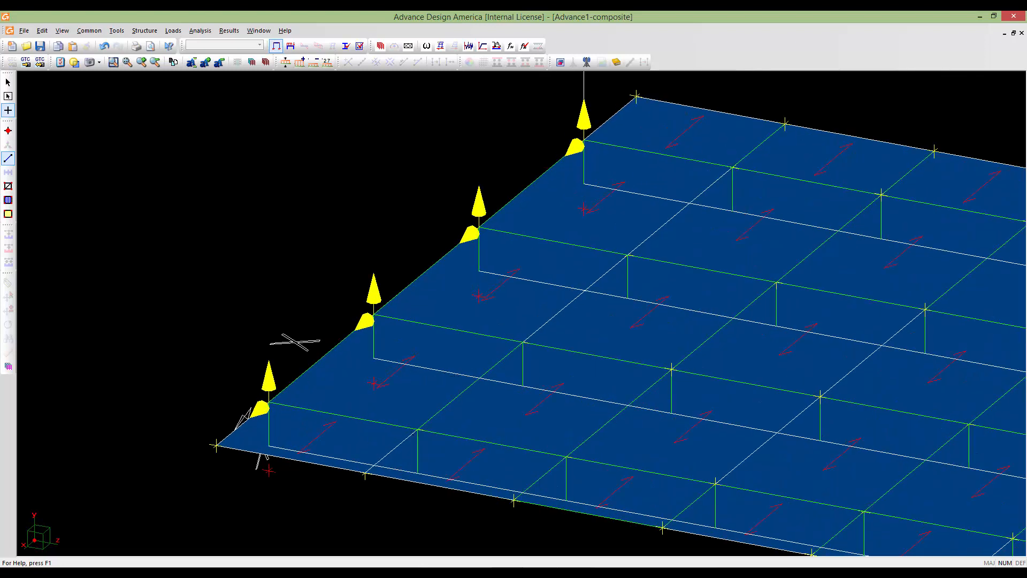
double_click(269, 403)
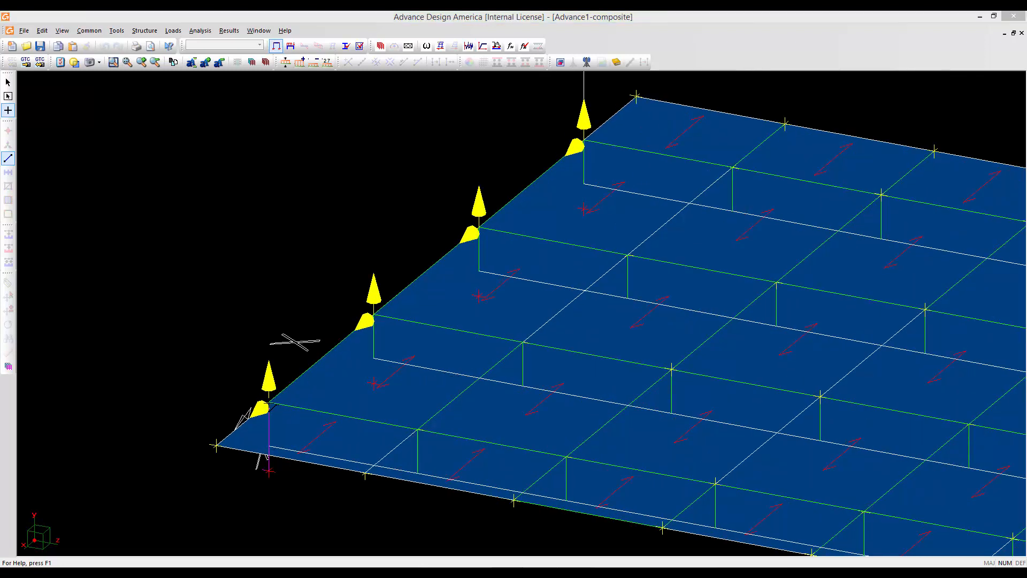
left_click(527, 422)
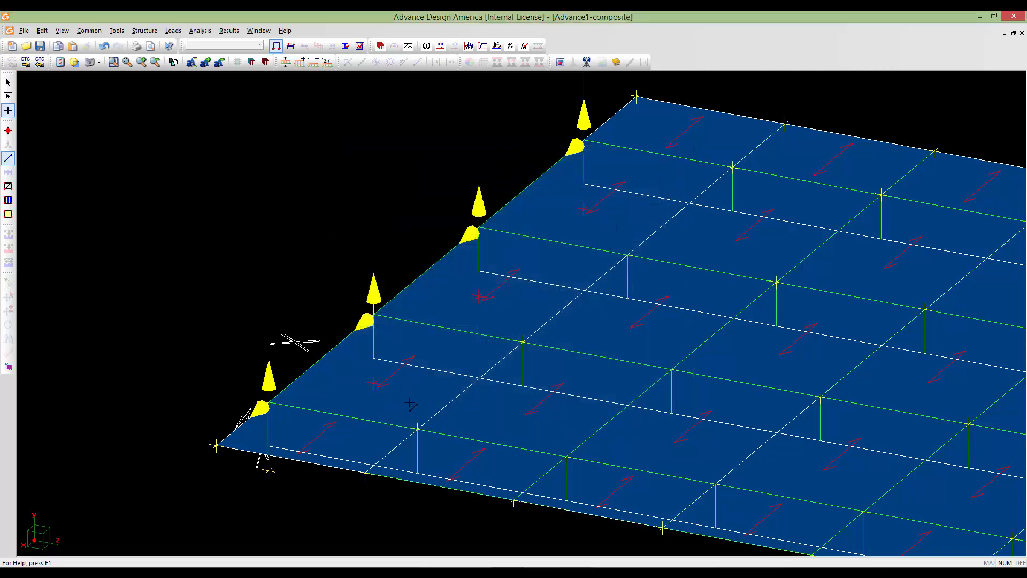
- Add rigid members from the lowered nodes up to the support nodes at the three remaining girders of the abutment near the origin
left_click(374, 383)
left_click(374, 316)
left_click(529, 416)
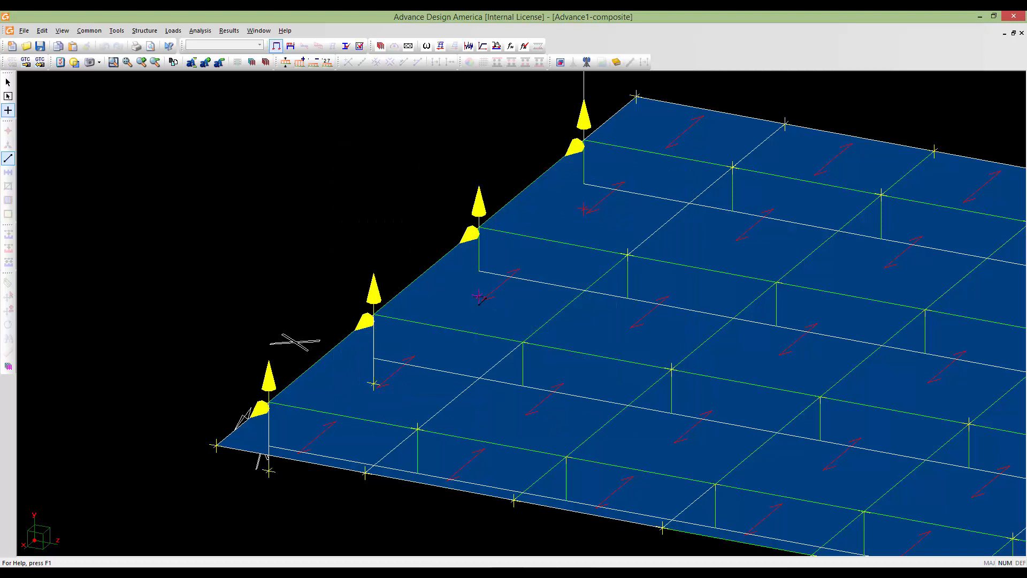
left_click(478, 229)
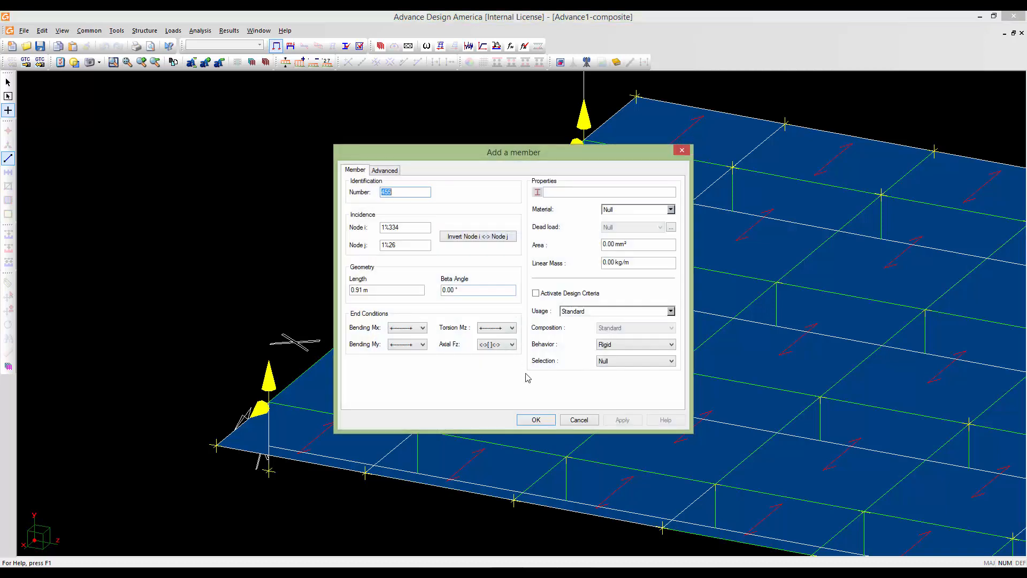
left_click(535, 419)
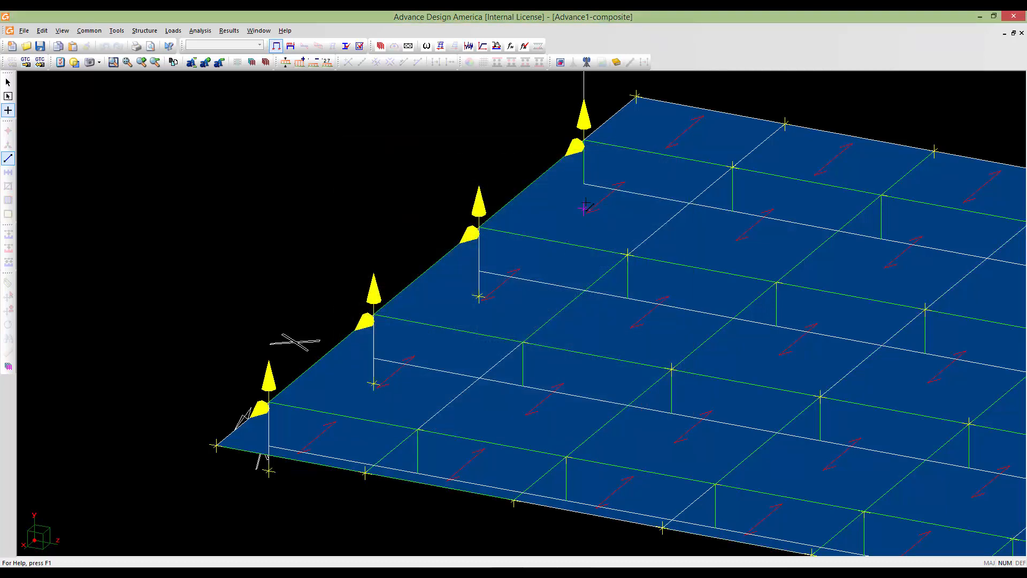
left_click(583, 141)
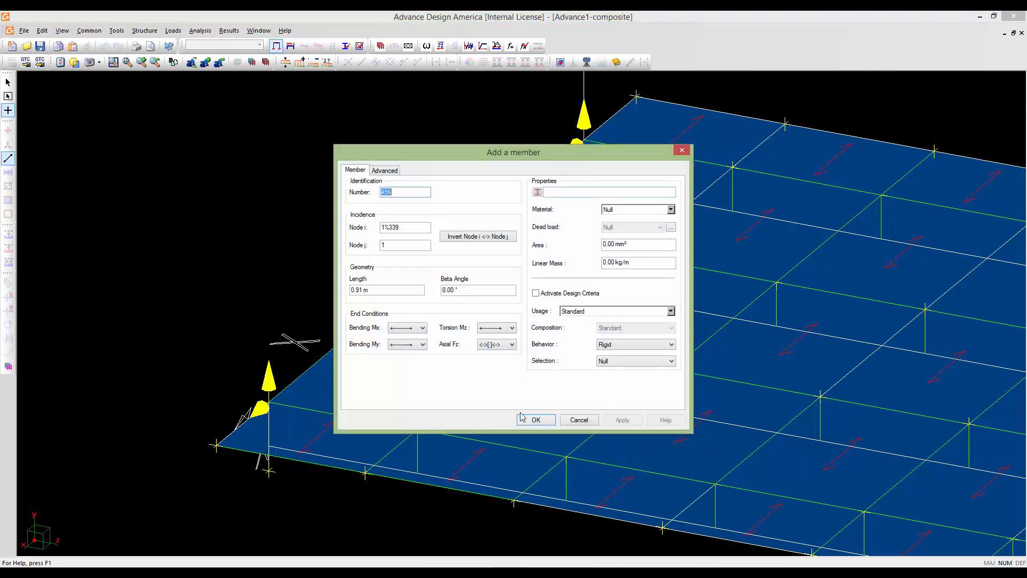
left_click(535, 420)
- Examine the rigid members and supports along the whole bridge, at both abutments and the pier
scroll(489, 476, "down", 3)
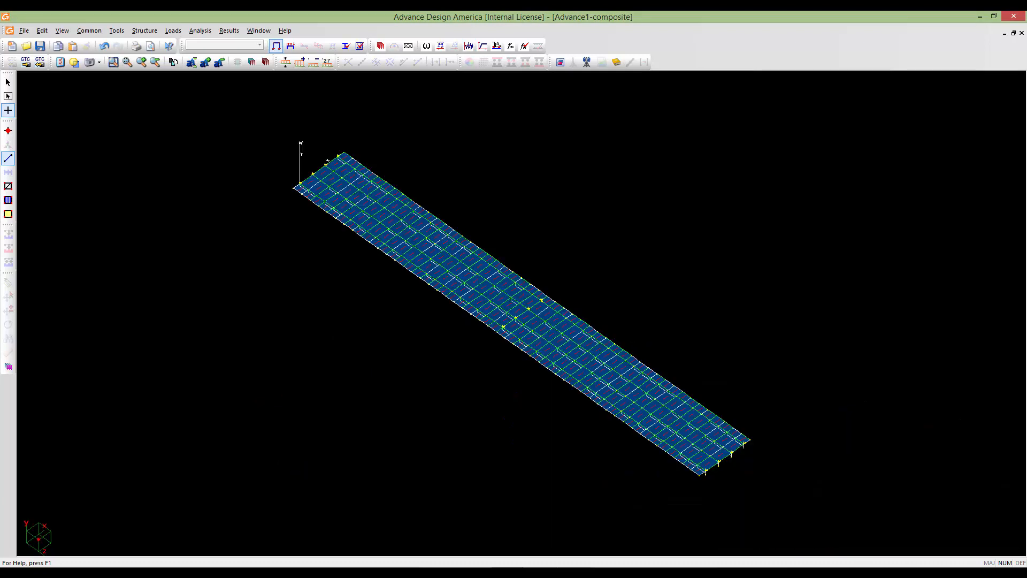
middle_click_drag(489, 476, 498, 384)
scroll(497, 402, "up", 1)
middle_click_drag(515, 348, 520, 306)
scroll(506, 324, "up", 5)
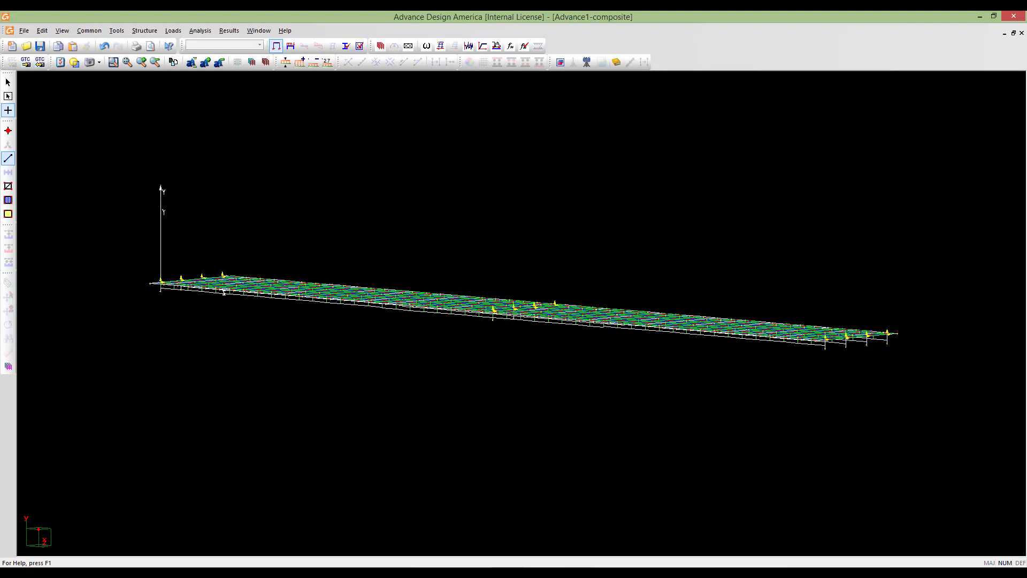
key("Home")
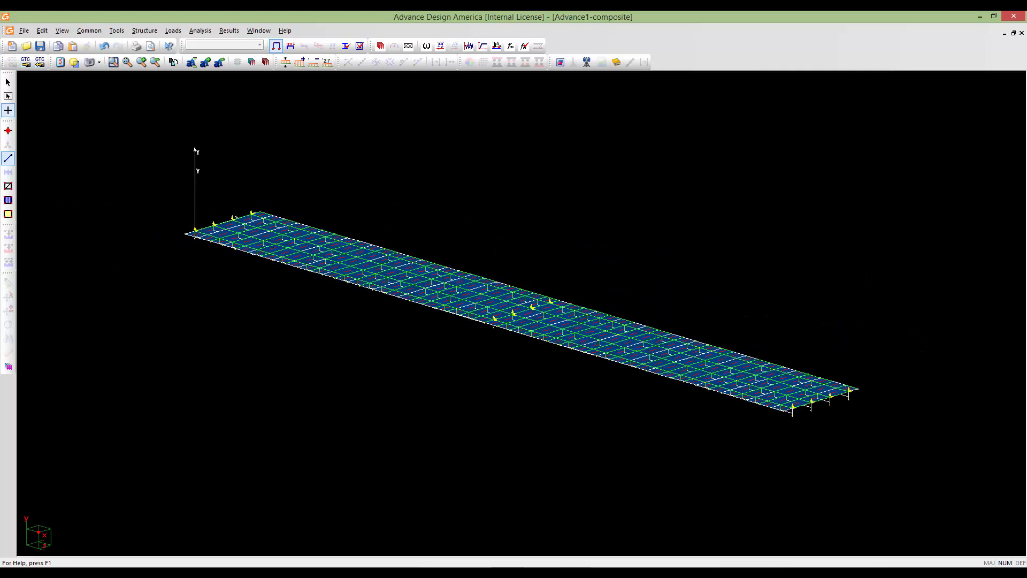
middle_click_drag(522, 312, 273, 294)
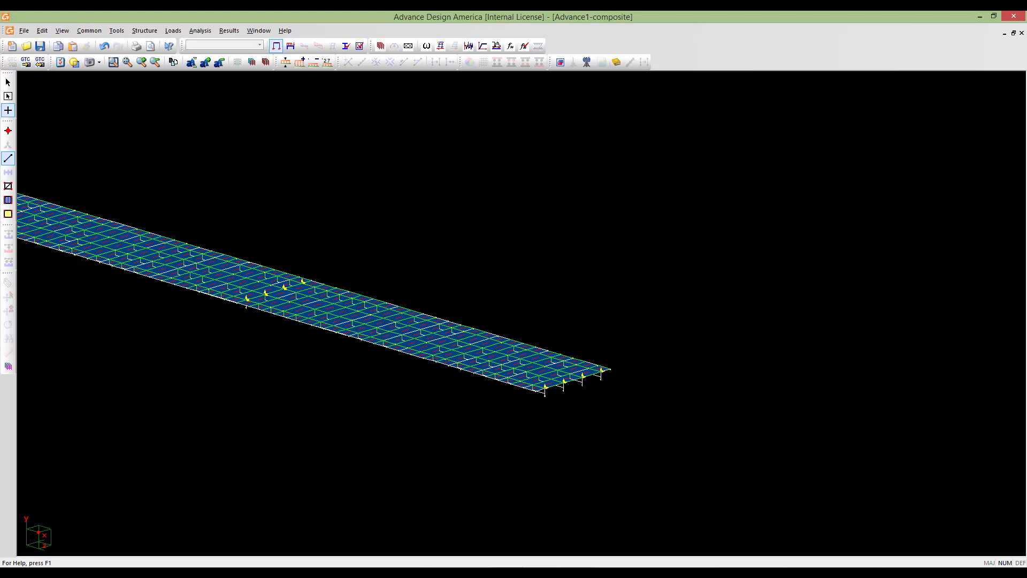
middle_click_drag(375, 321, 439, 322)
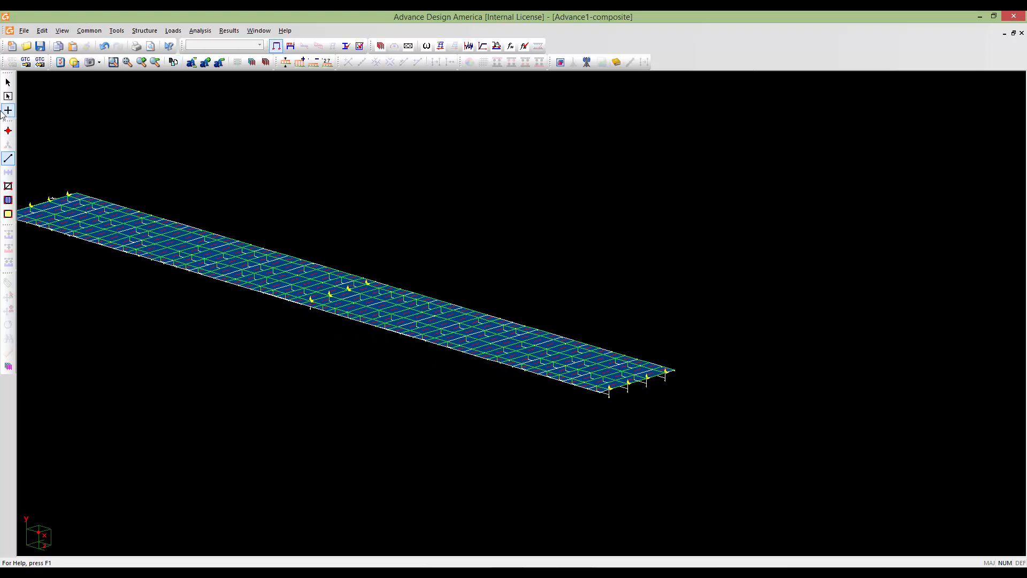
- Start a diaphragm member between the lowered nodes of the first two girders at the far abutment, with Standard behavior
left_click(8, 83)
left_click(8, 110)
scroll(621, 418, "up", 3)
scroll(597, 375, "up", 3)
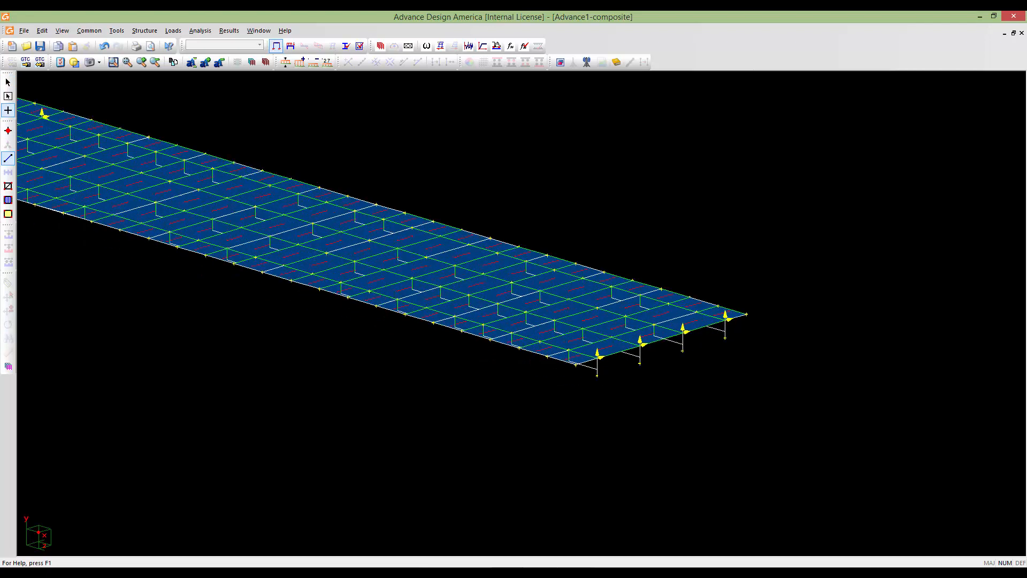
left_click(598, 374)
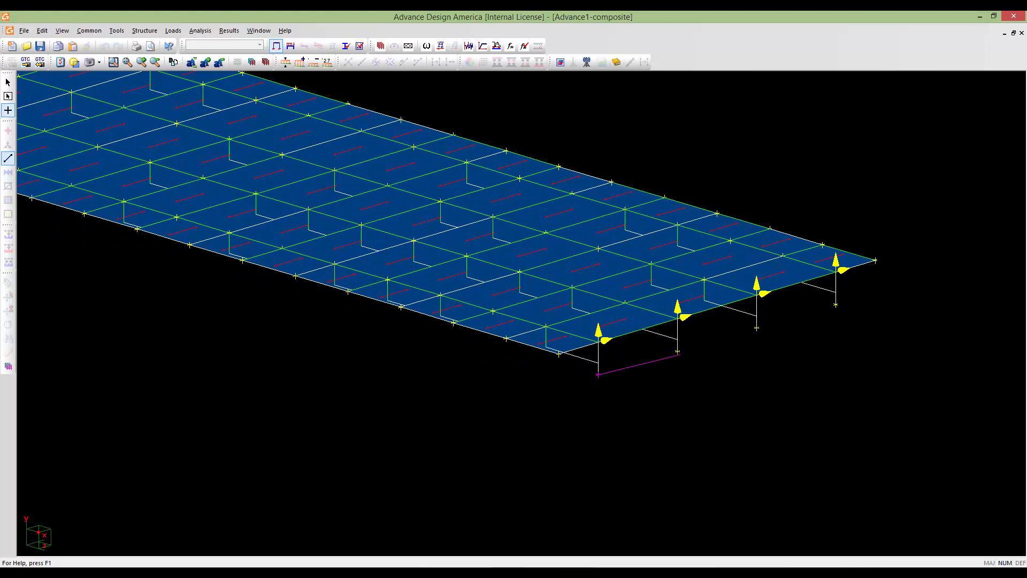
left_click(677, 352)
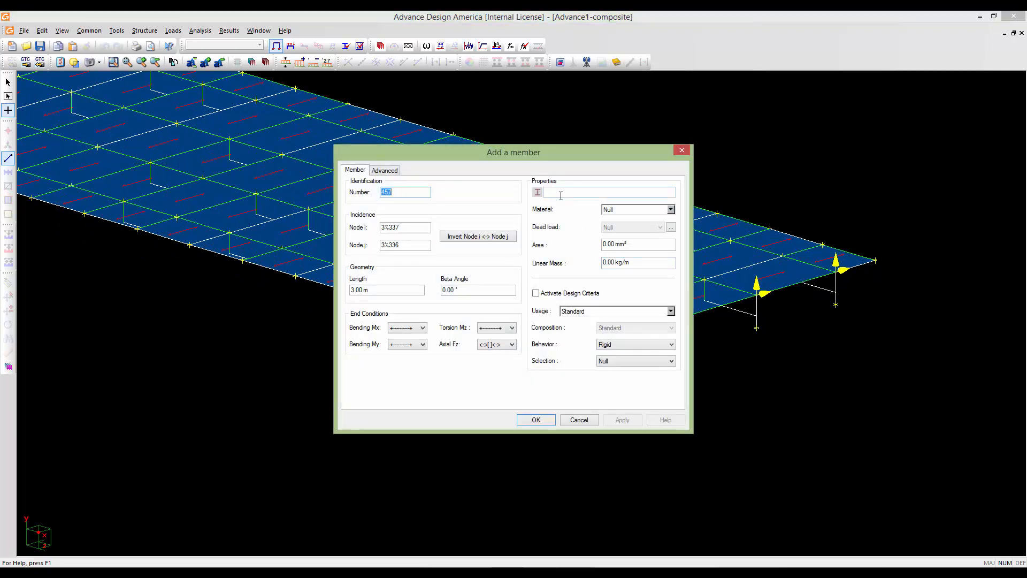
left_click(627, 345)
left_click(625, 355)
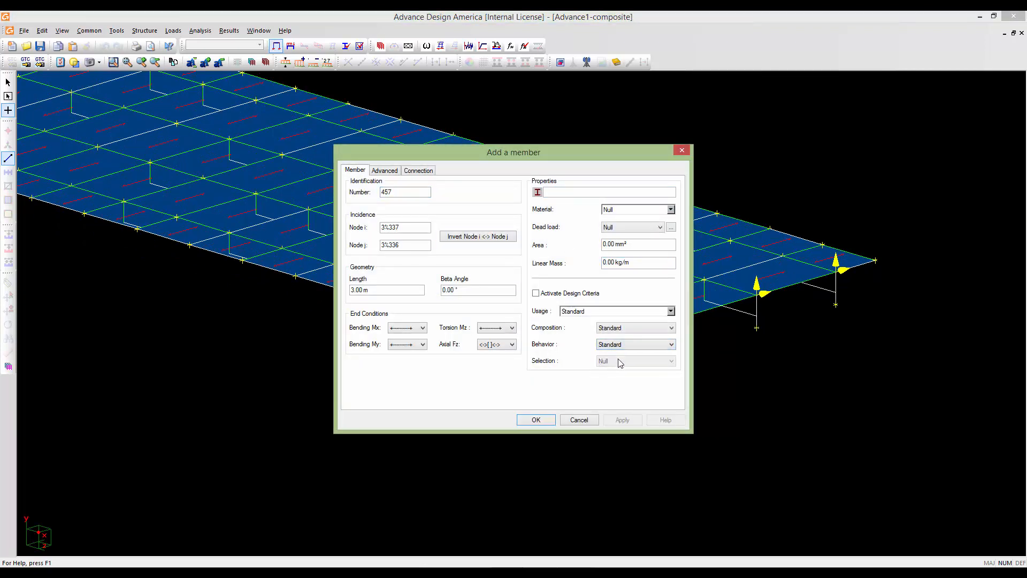
- Assign the Diaph-pier-abut section from the steel WRF shapes to the new diaphragm member
left_click(537, 192)
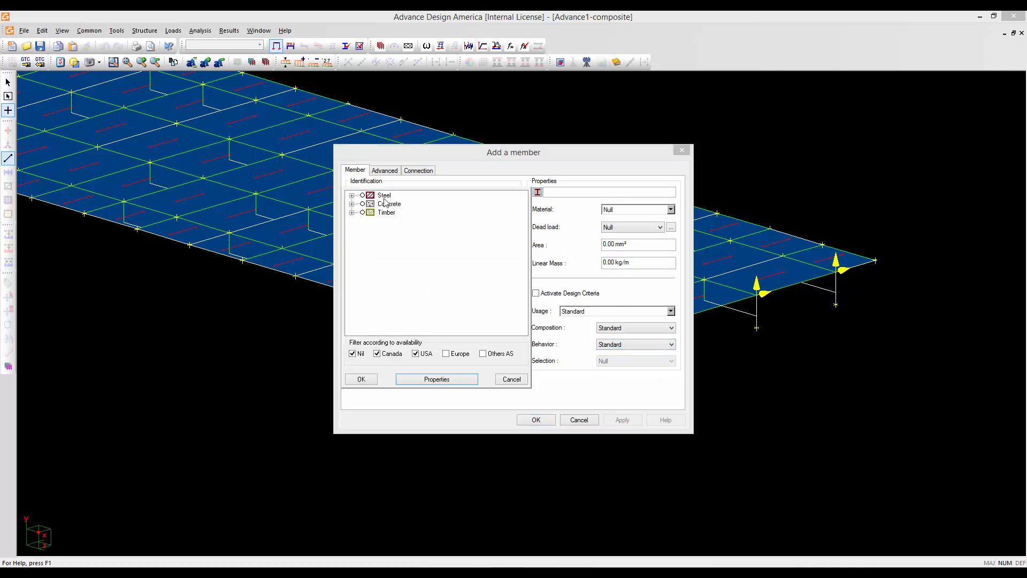
left_click(351, 196)
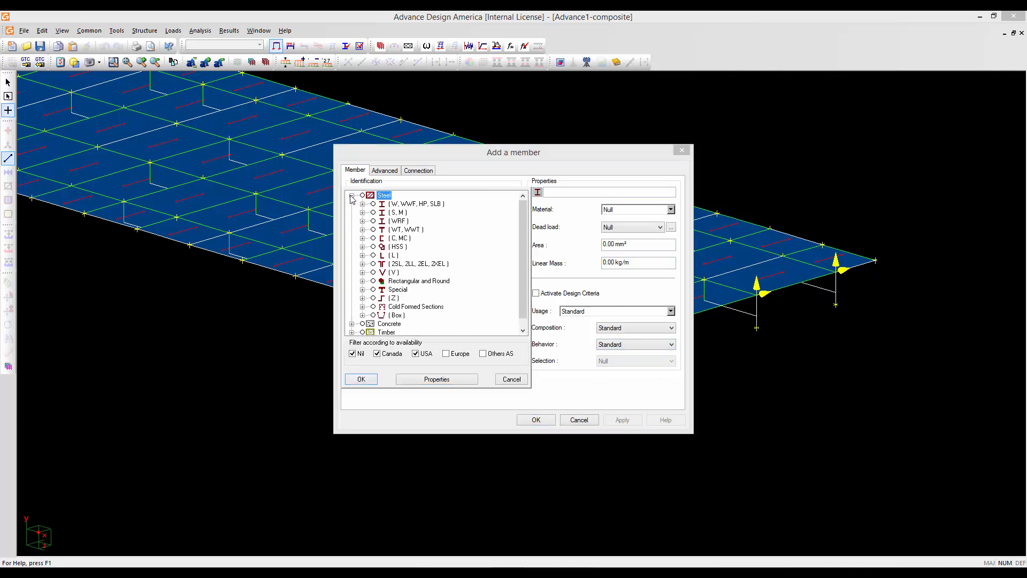
left_click(362, 220)
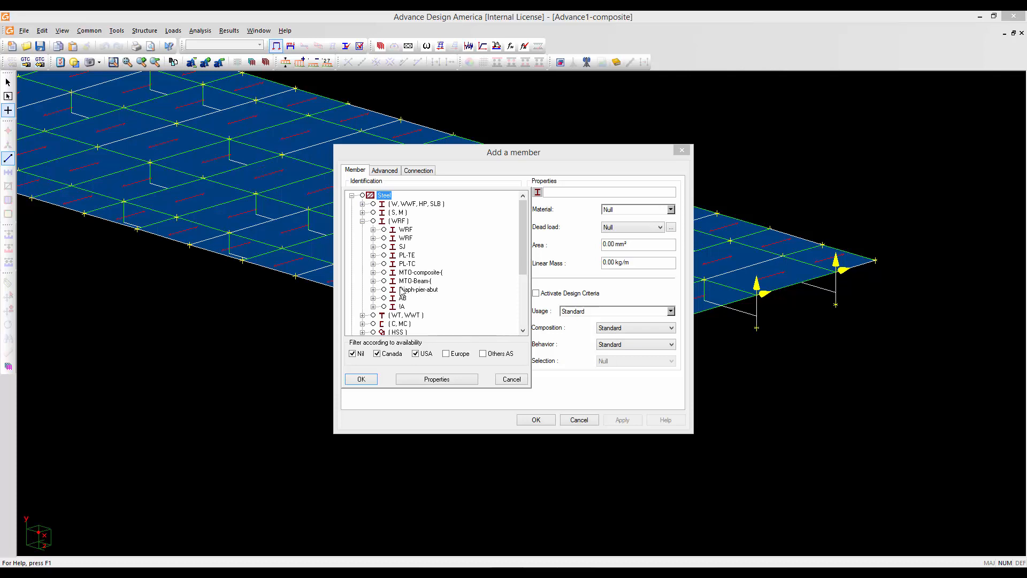
left_click(374, 289)
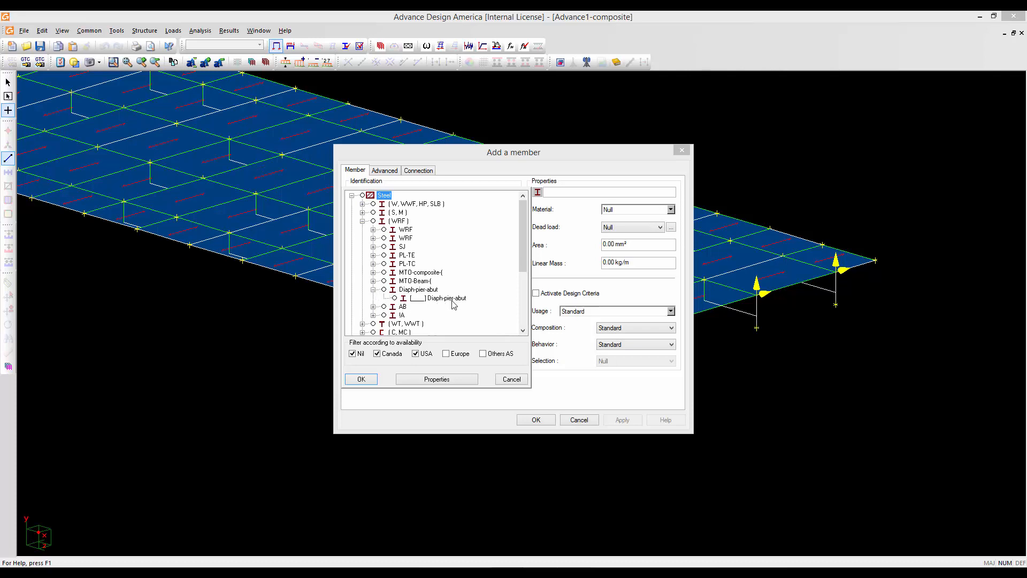
left_click(394, 299)
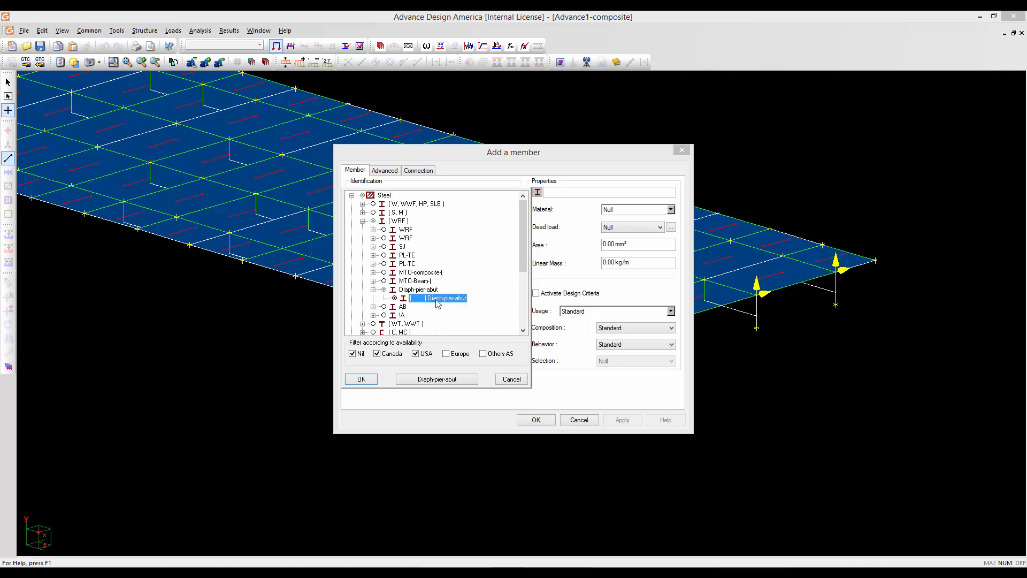
left_click(361, 379)
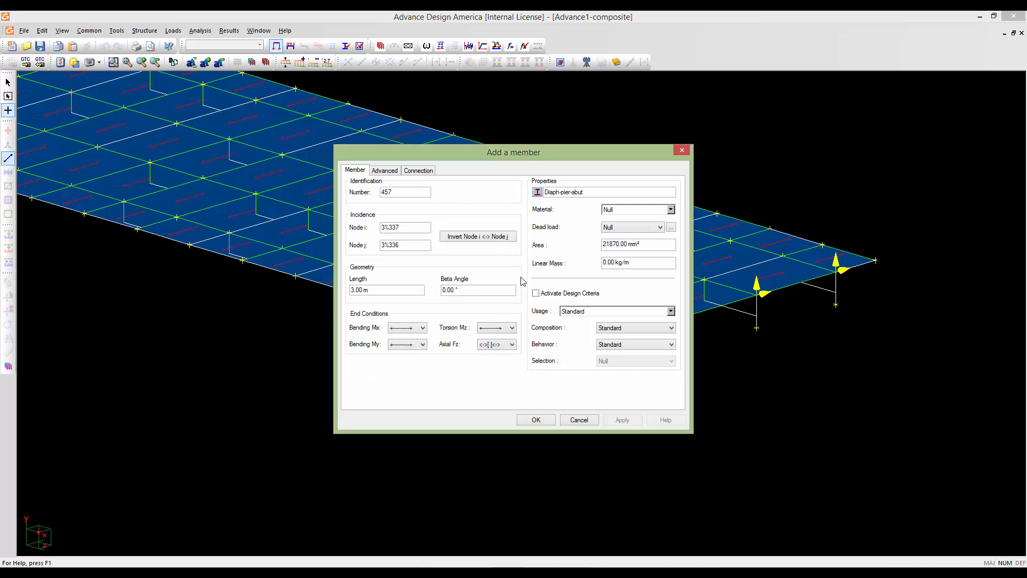
- Set the diaphragm member's material to G40.21M-350AT and its dead load to Steel
left_click(671, 210)
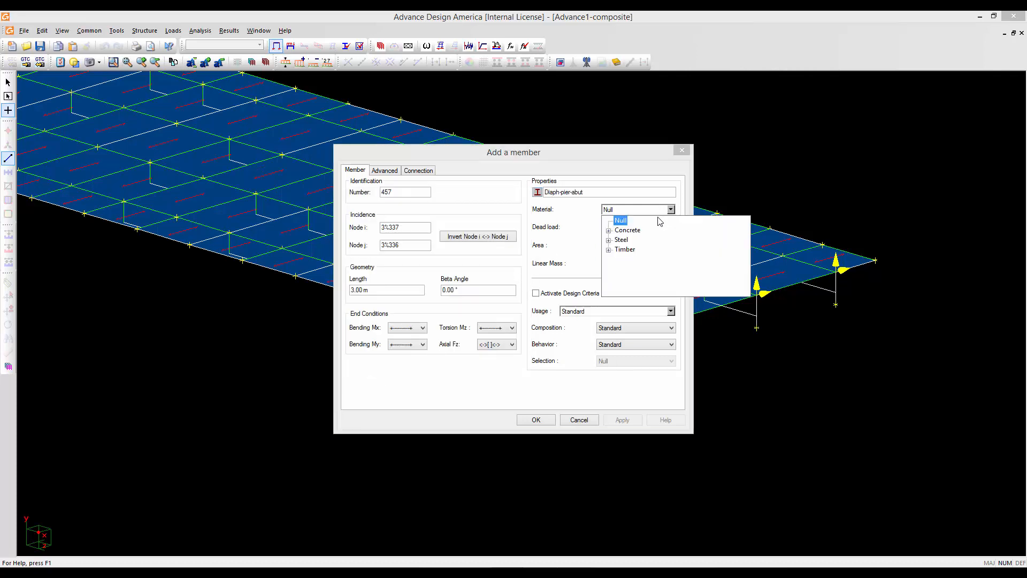
left_click(609, 241)
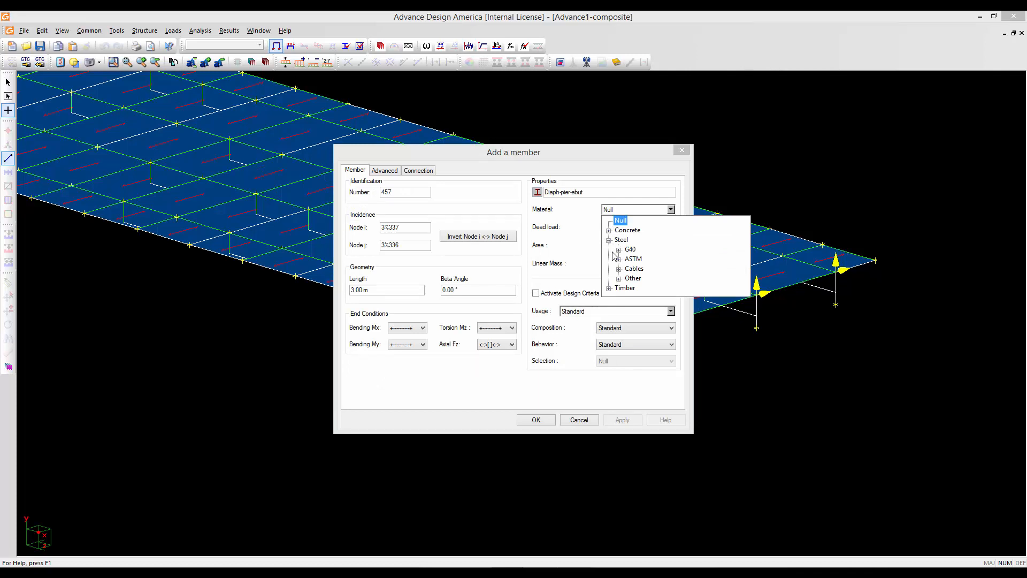
left_click(619, 249)
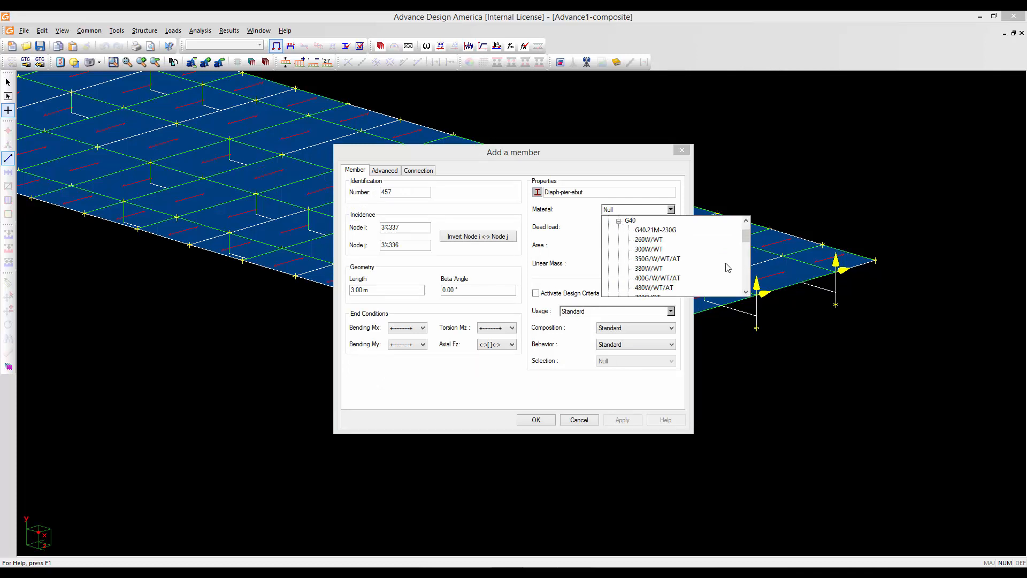
left_click(746, 292)
left_click(746, 292)
left_click(745, 292)
left_click(745, 292)
left_click(746, 291)
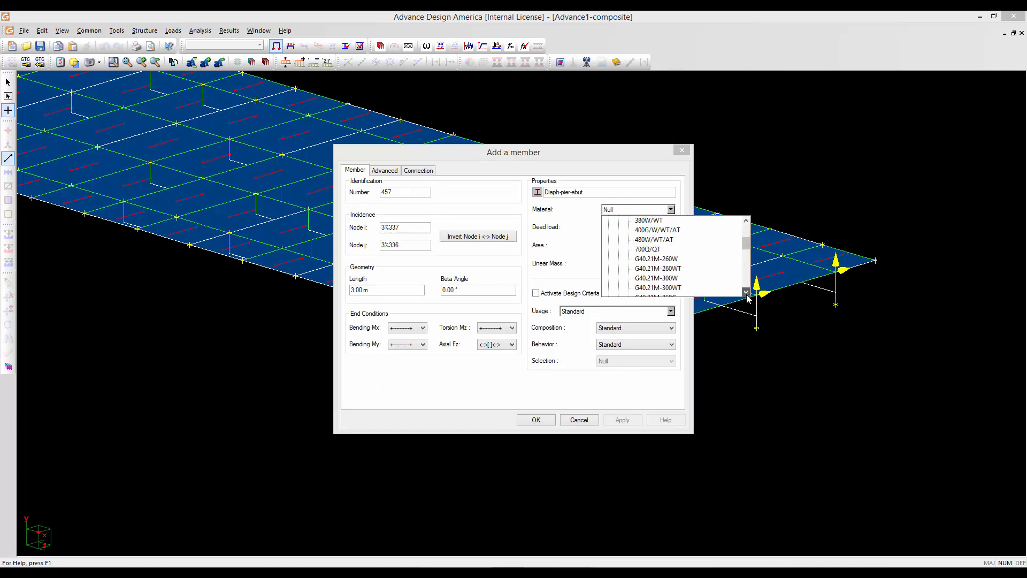
left_click(746, 292)
left_click(745, 292)
left_click(745, 291)
left_click(746, 292)
left_click(745, 291)
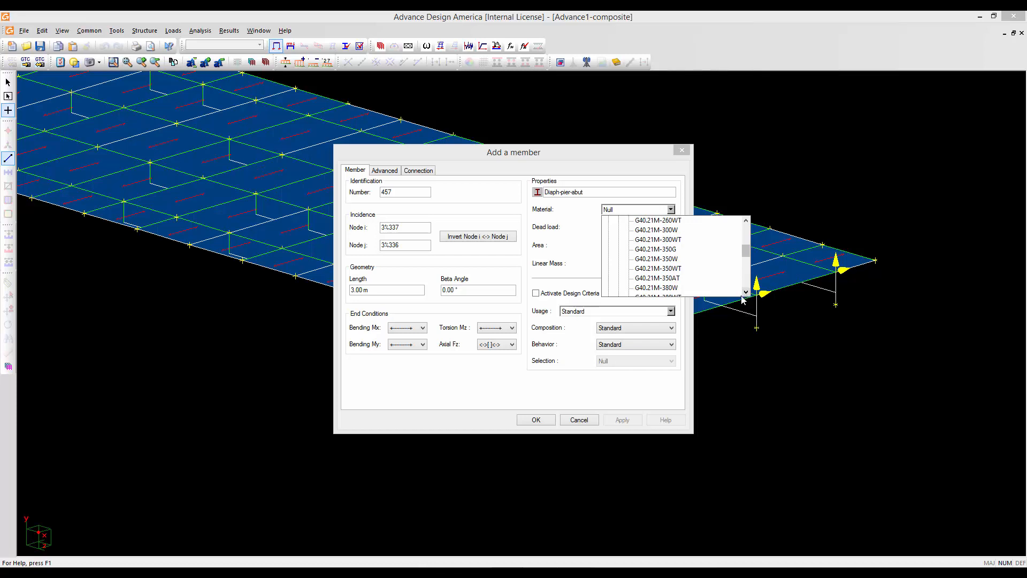
left_click(653, 278)
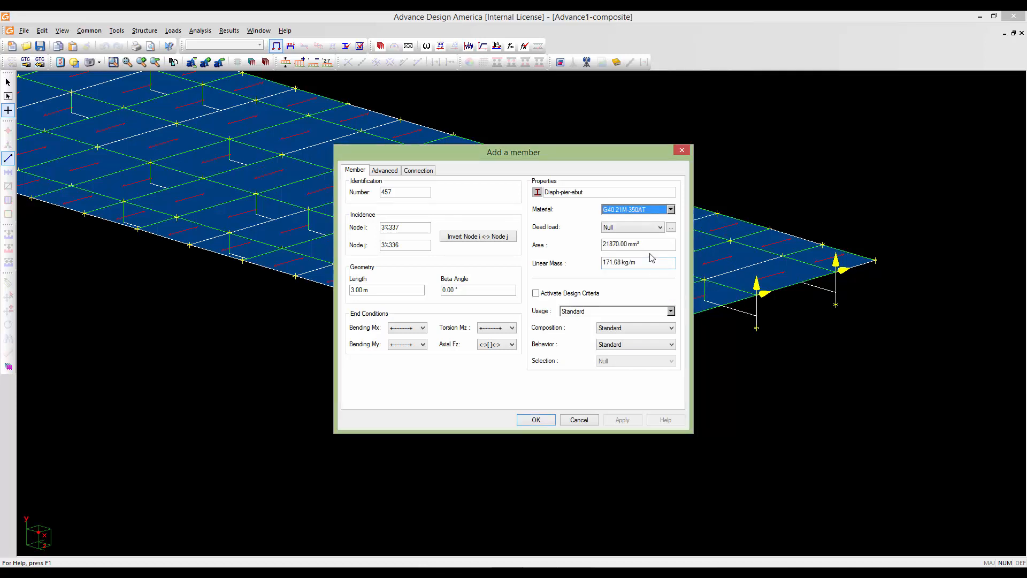
left_click(652, 228)
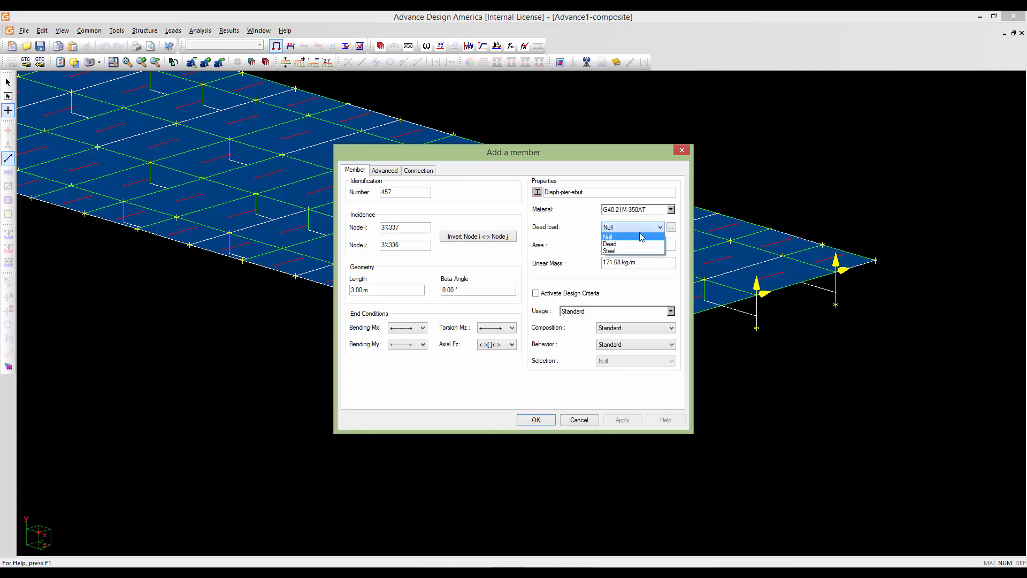
left_click(624, 251)
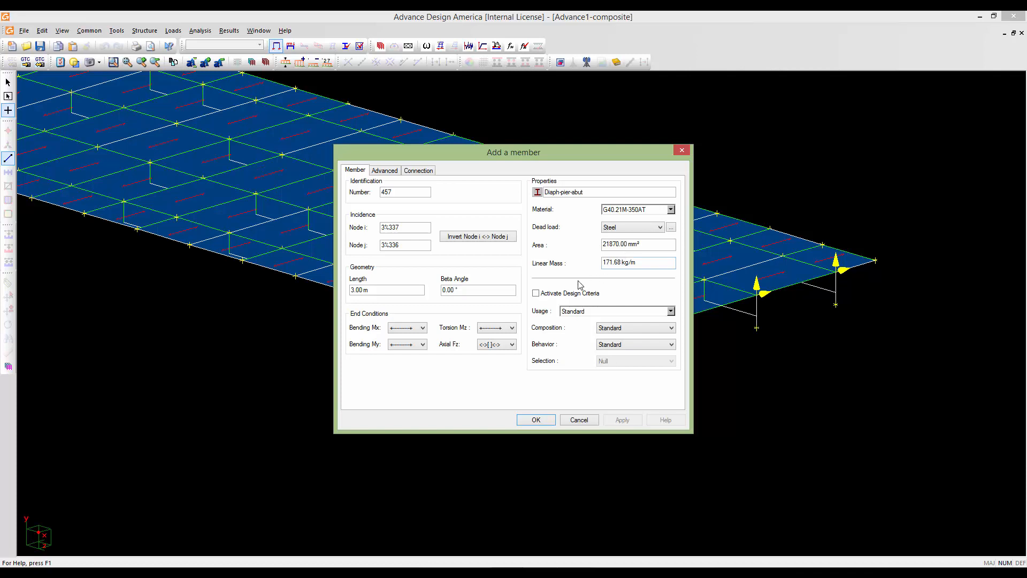
- Activate design criteria for the diaphragm member, set its steel specification to S6-Verif, and create it
left_click(536, 293)
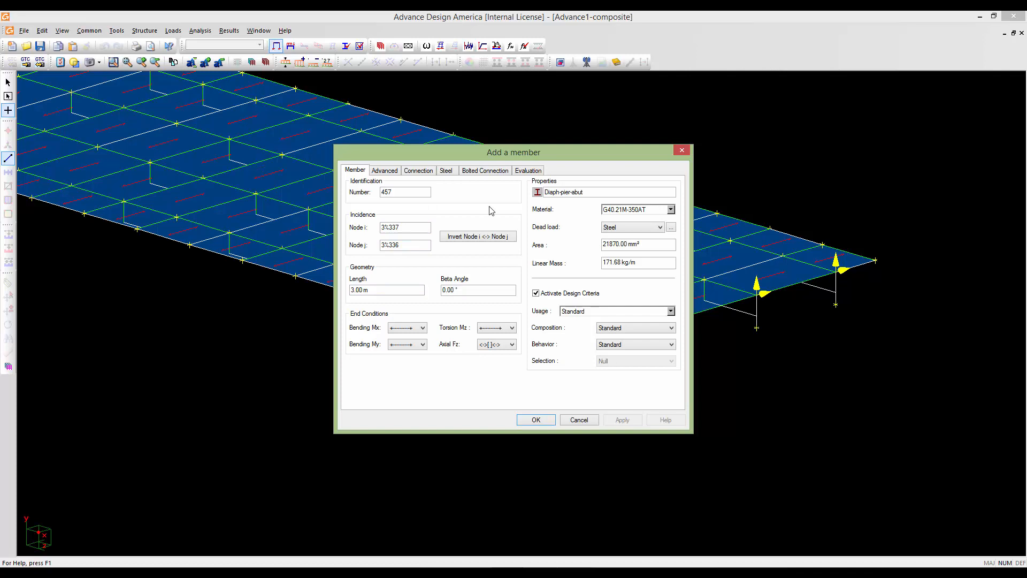
left_click(445, 172)
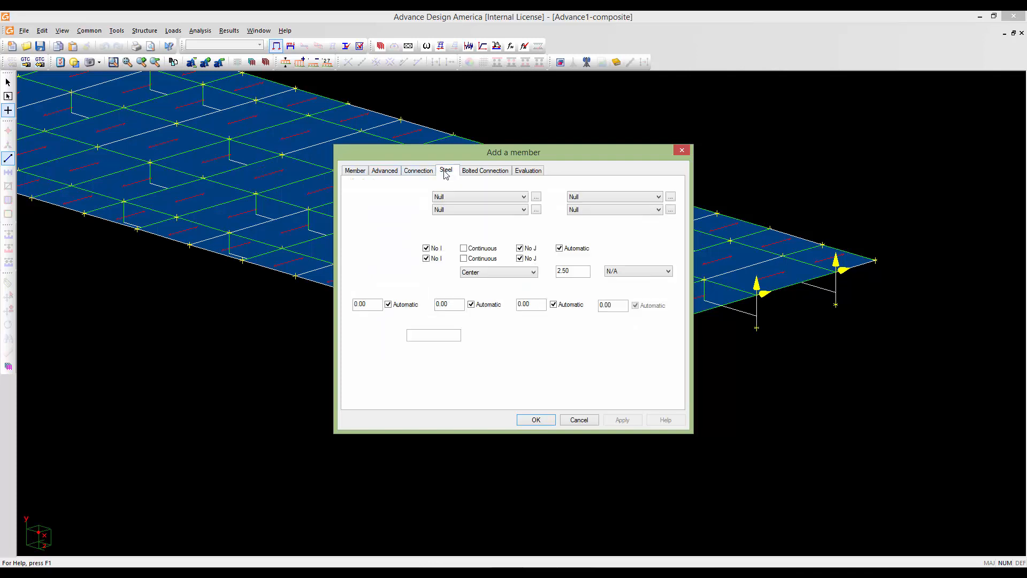
left_click(464, 197)
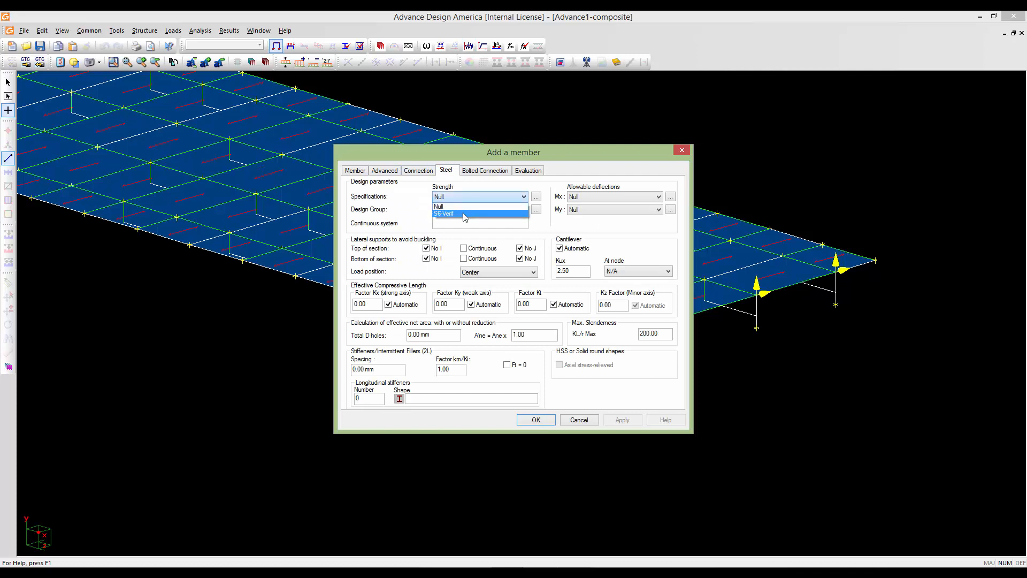
left_click(464, 214)
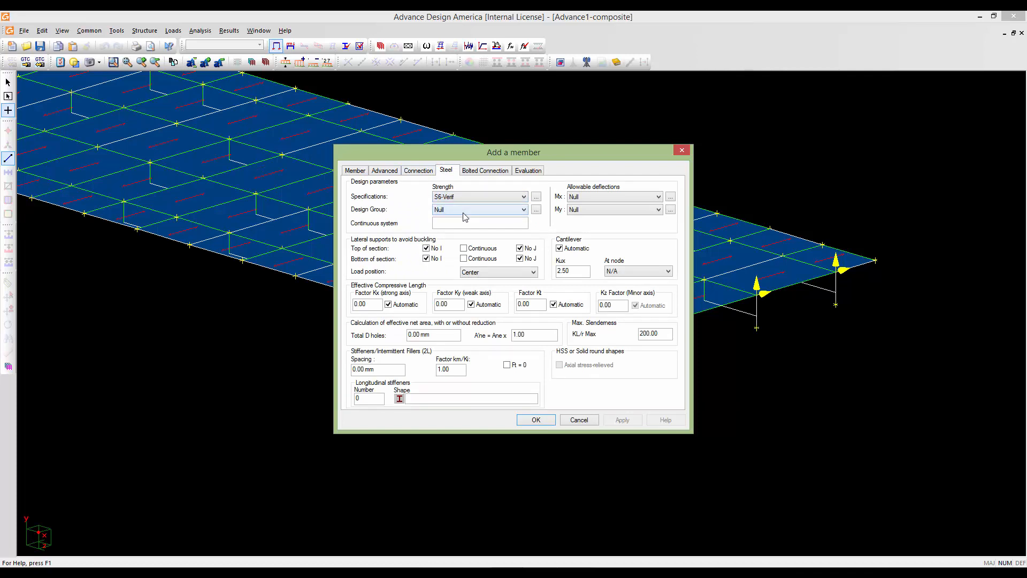
left_click(385, 170)
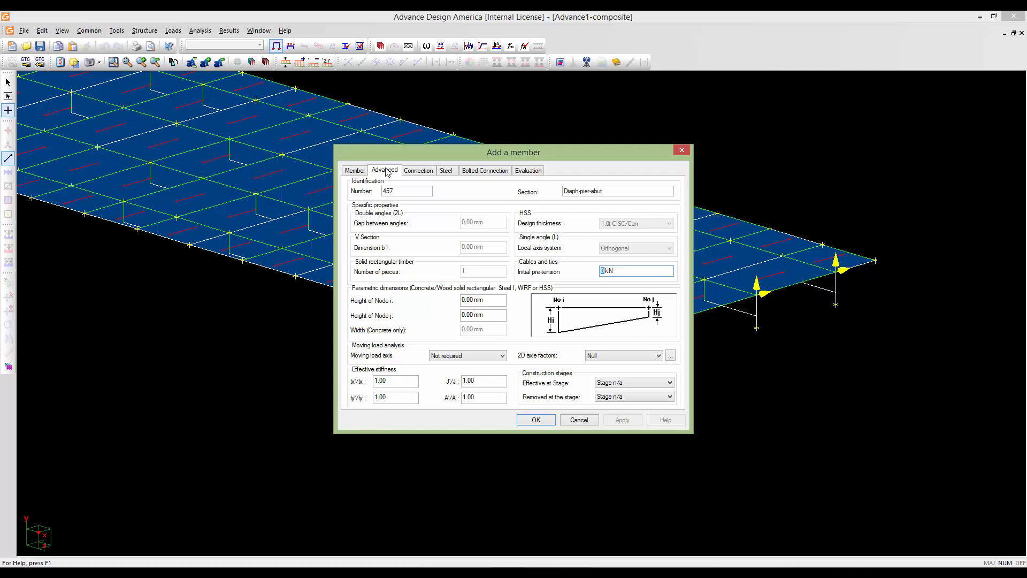
left_click(421, 171)
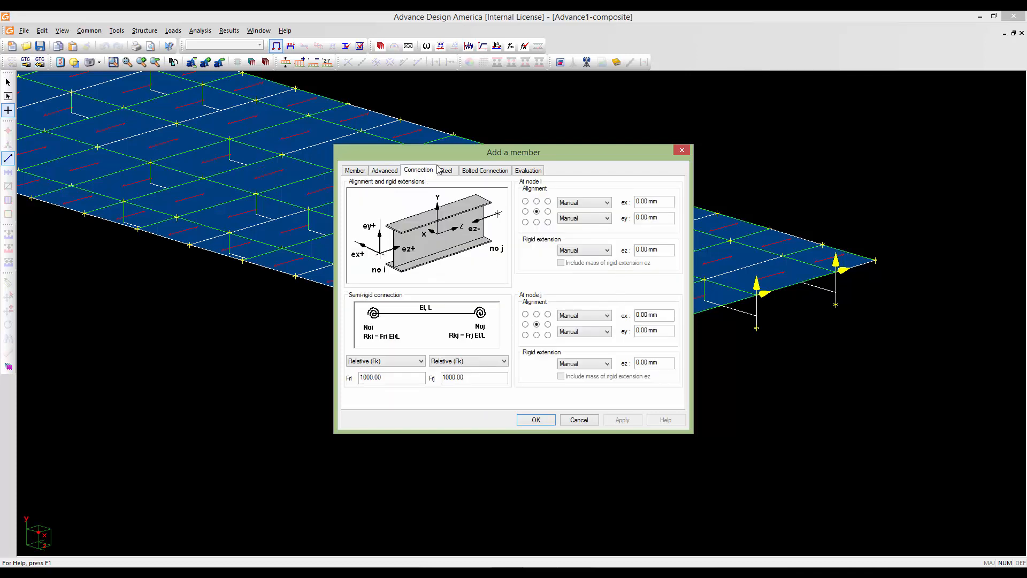
left_click(452, 172)
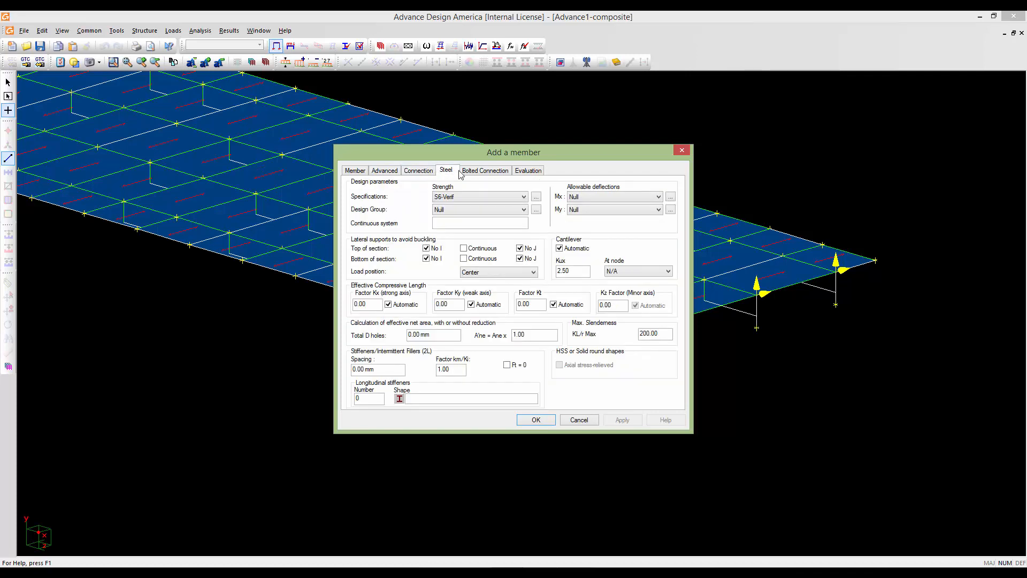
left_click(535, 420)
- Add the two remaining Diaph-pier-abut members between the lowered nodes at the far abutment, from the second girder to the fourth
scroll(700, 350, "up", 2)
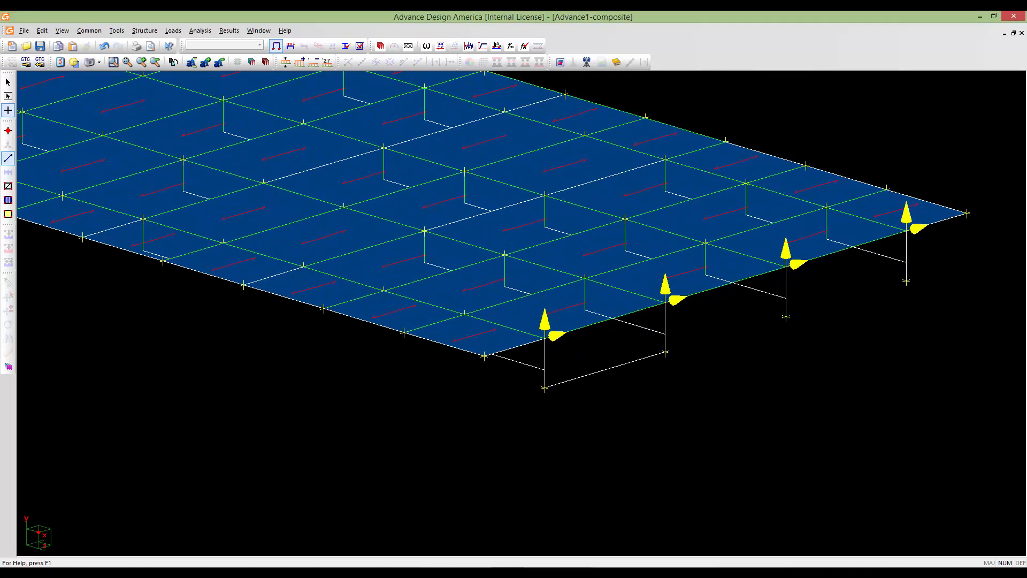
left_click(665, 352)
left_click(786, 317)
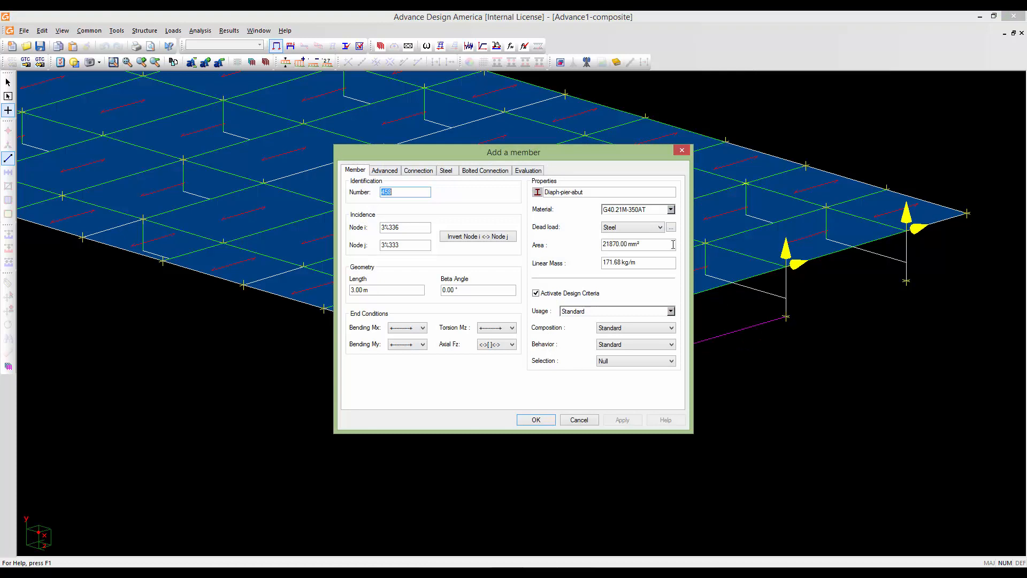
left_click(536, 419)
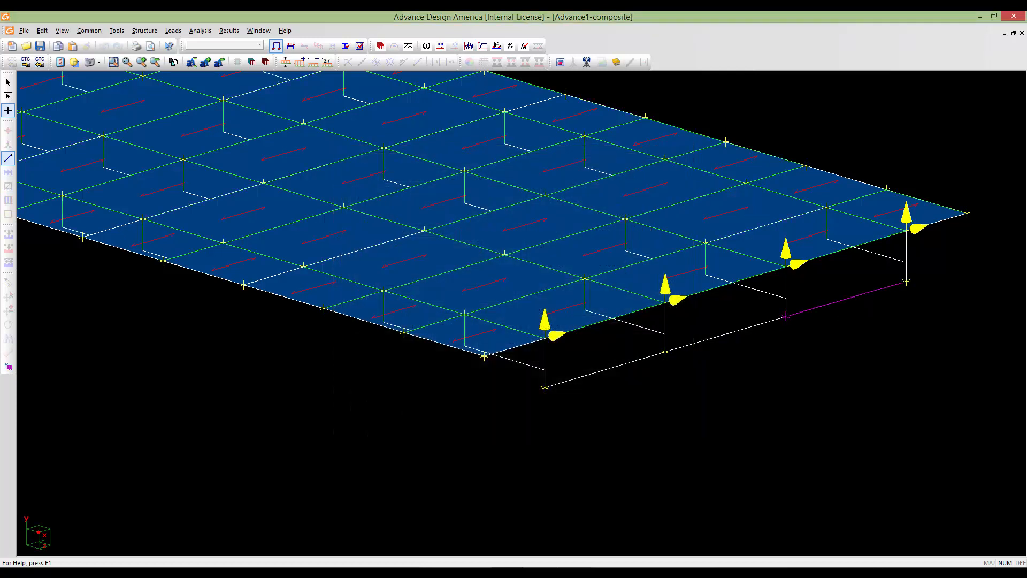
left_click(907, 281)
left_click(536, 419)
scroll(536, 374, "down", 3)
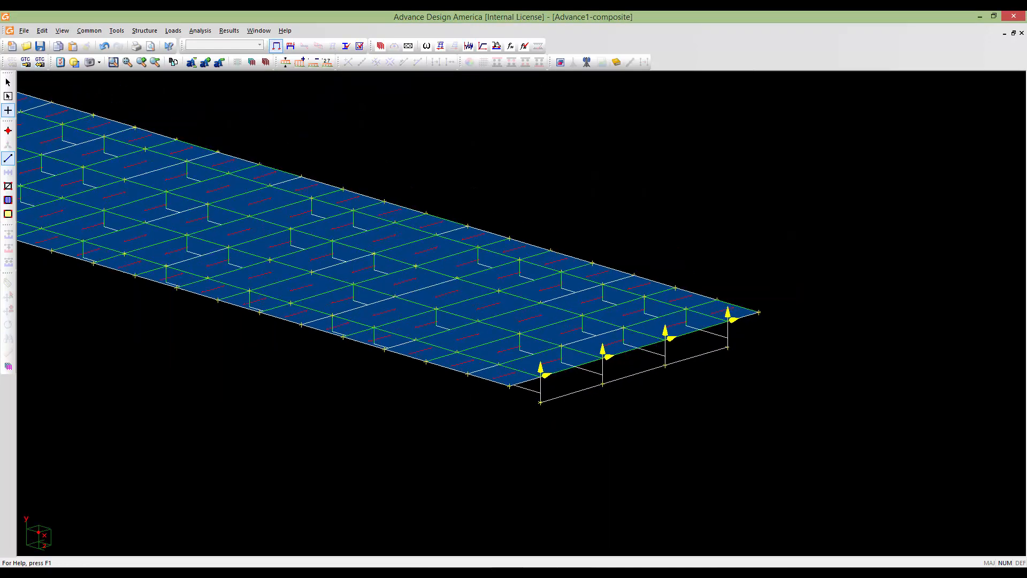
- Add a Diaph-pier-abut member between the lowered nodes of the first two girders at the pier
middle_click_drag(488, 412, 899, 503)
middle_click_drag(187, 267, 555, 308)
scroll(625, 411, "up", 2)
scroll(555, 308, "up", 8)
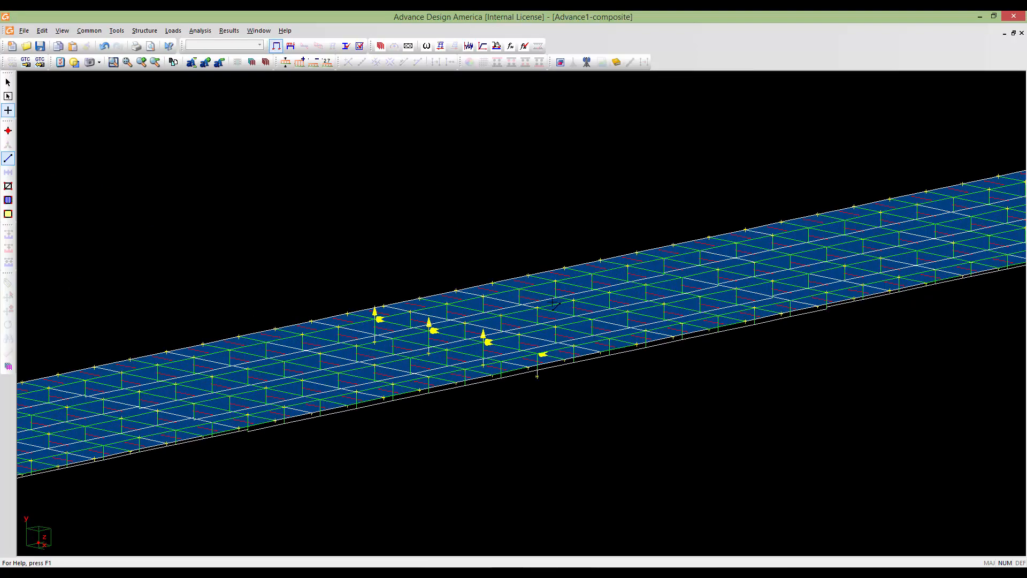
scroll(353, 358, "up", 4)
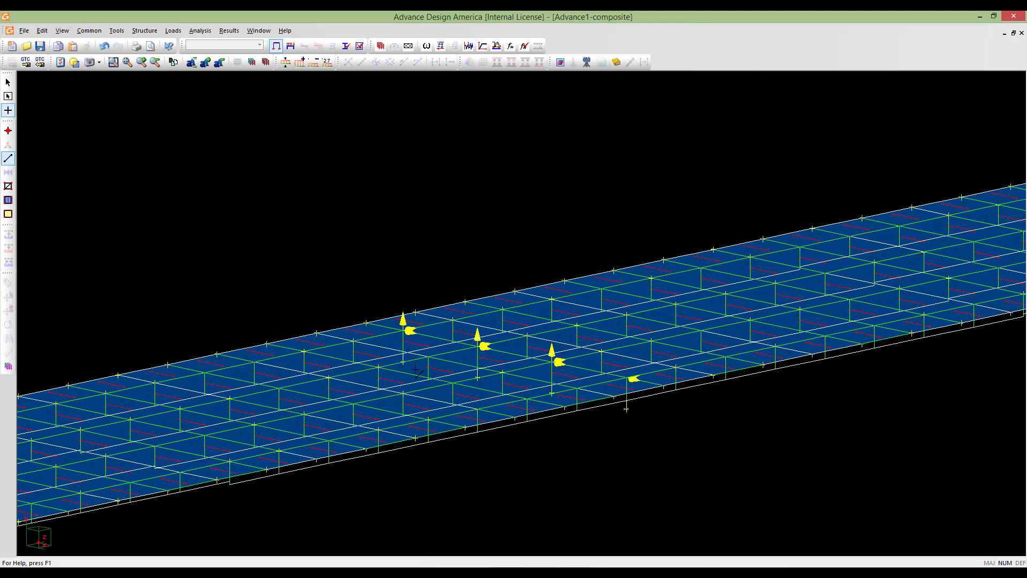
scroll(416, 370, "up", 2)
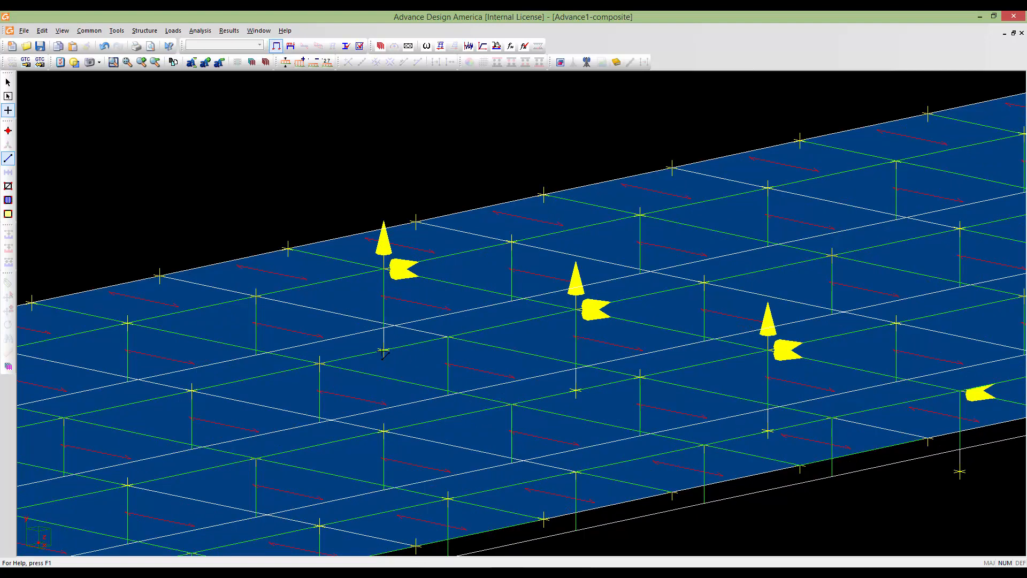
left_click(384, 350)
left_click(576, 391)
left_click(536, 420)
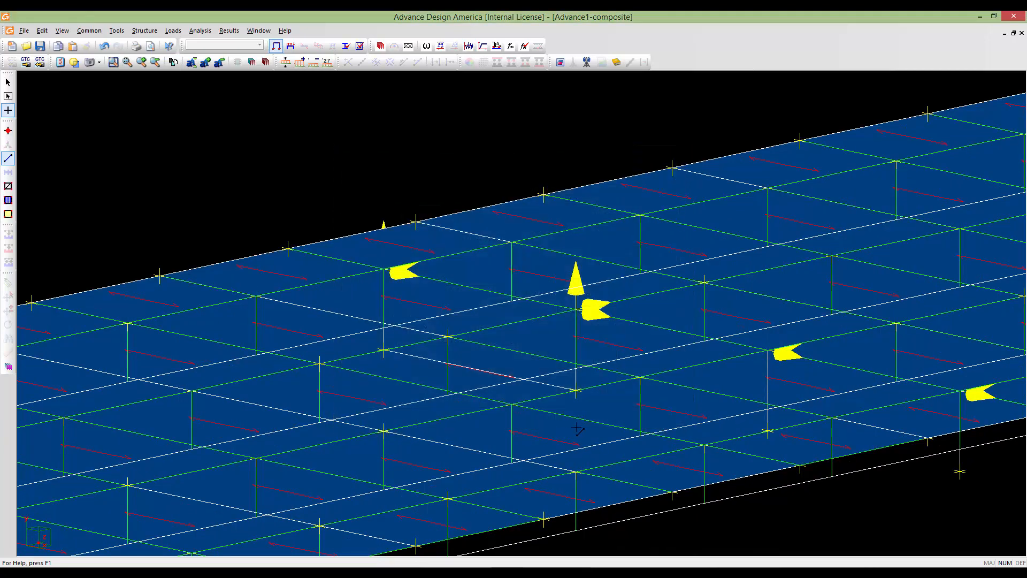
- Continue the pier diaphragm with two more members linking the lowered nodes of the second, third and fourth girders
left_click(576, 391)
left_click(768, 431)
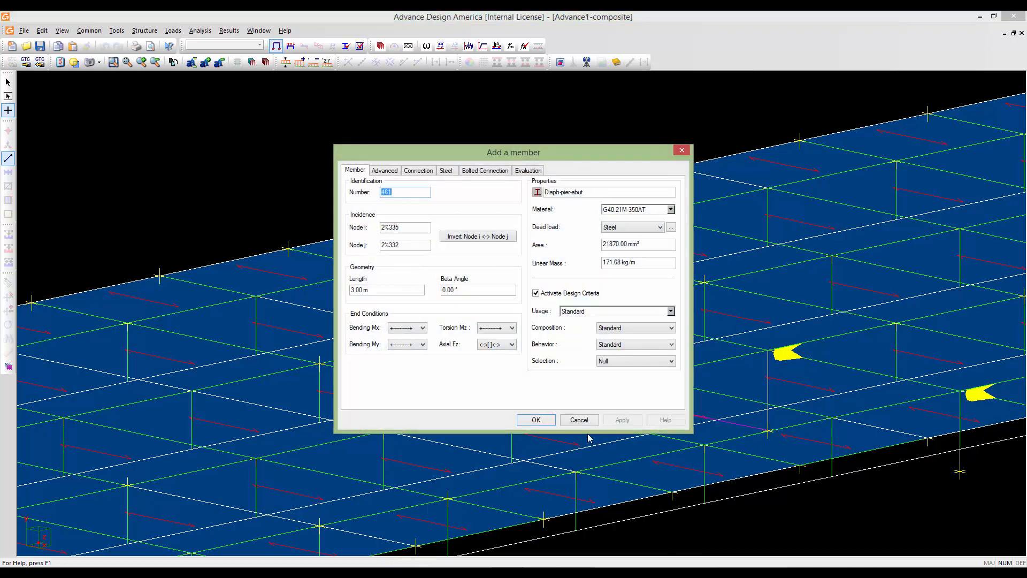
left_click(543, 422)
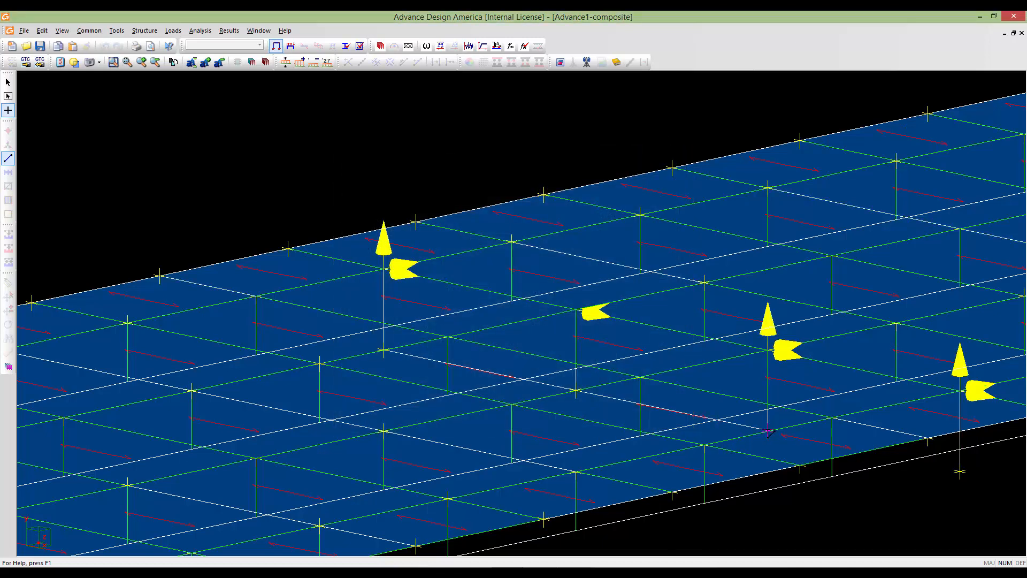
left_click(960, 471)
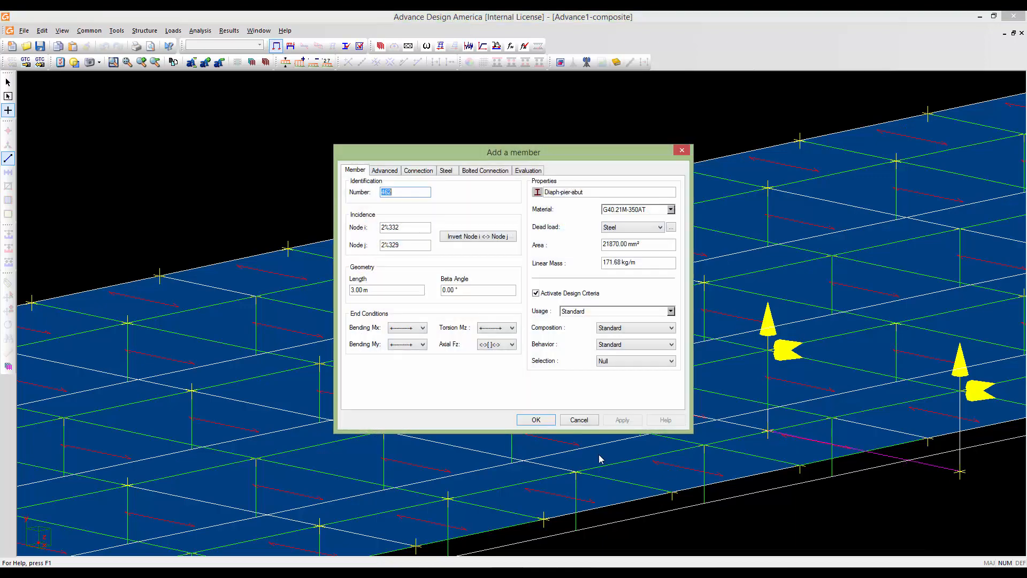
left_click(543, 421)
- Select all the bridge's members and display only them, hiding the deck plates
scroll(543, 422, "down", 10)
middle_click_drag(542, 423, 599, 446)
key("Down")
key("Down")
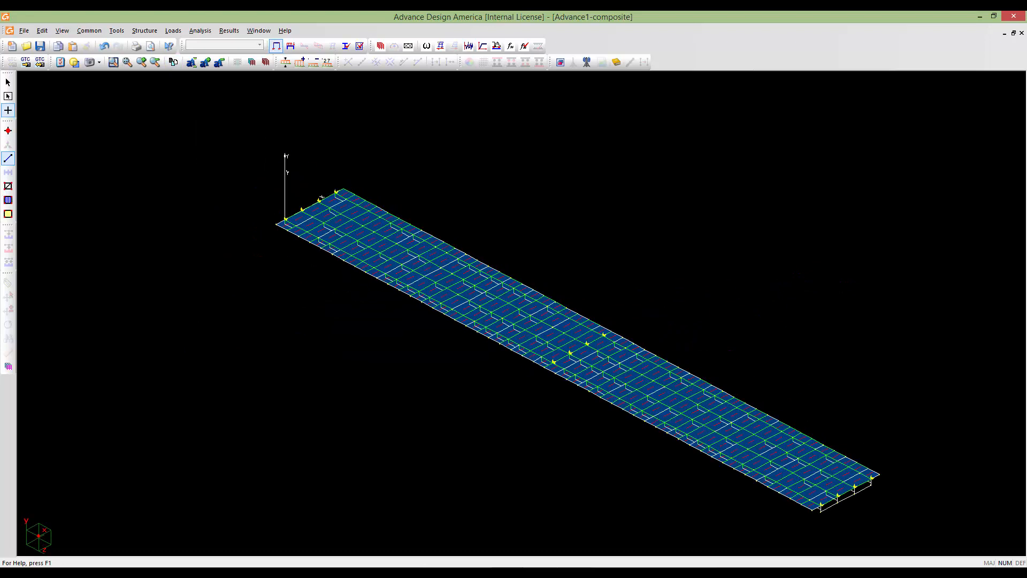
middle_click_drag(471, 371, 394, 355)
scroll(394, 355, "down", 1)
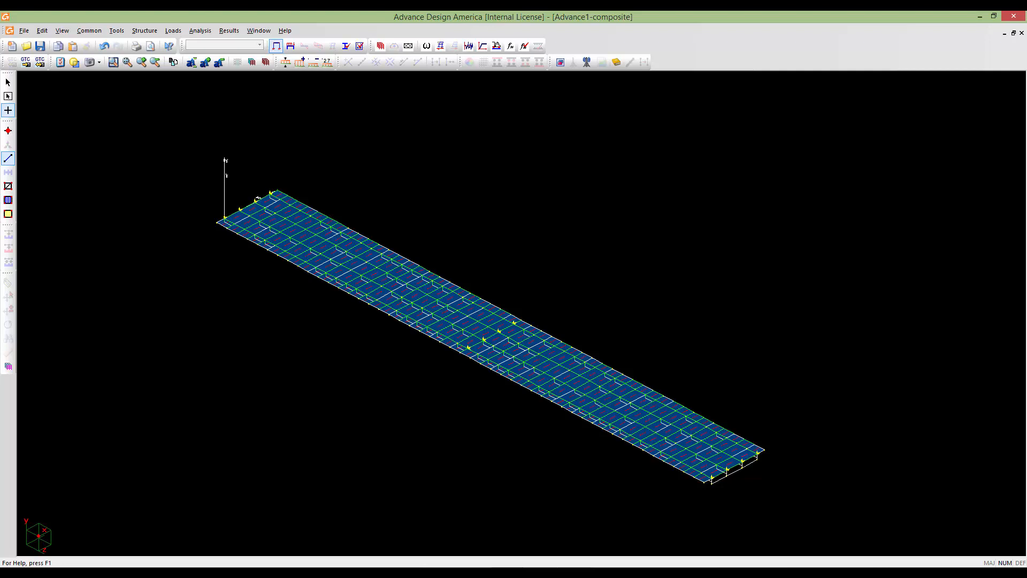
left_click(8, 82)
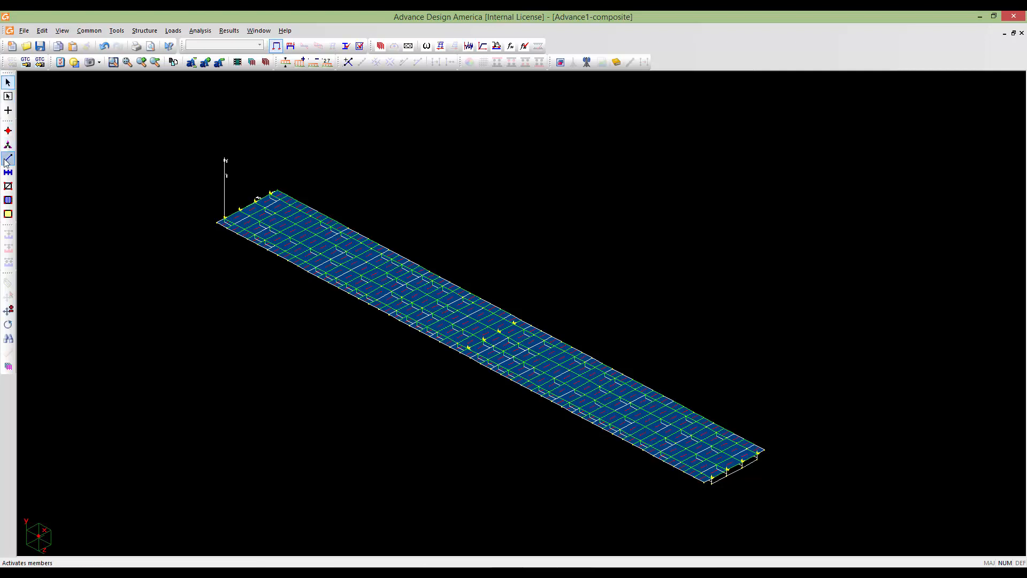
left_click_drag(270, 246, 103, 151)
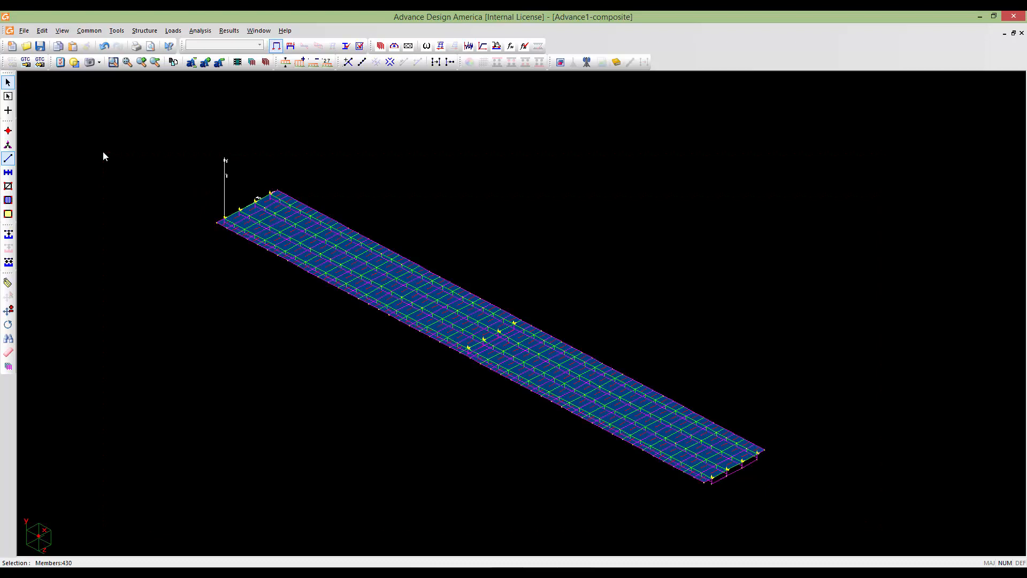
left_click(239, 339)
middle_click_drag(475, 356, 575, 369)
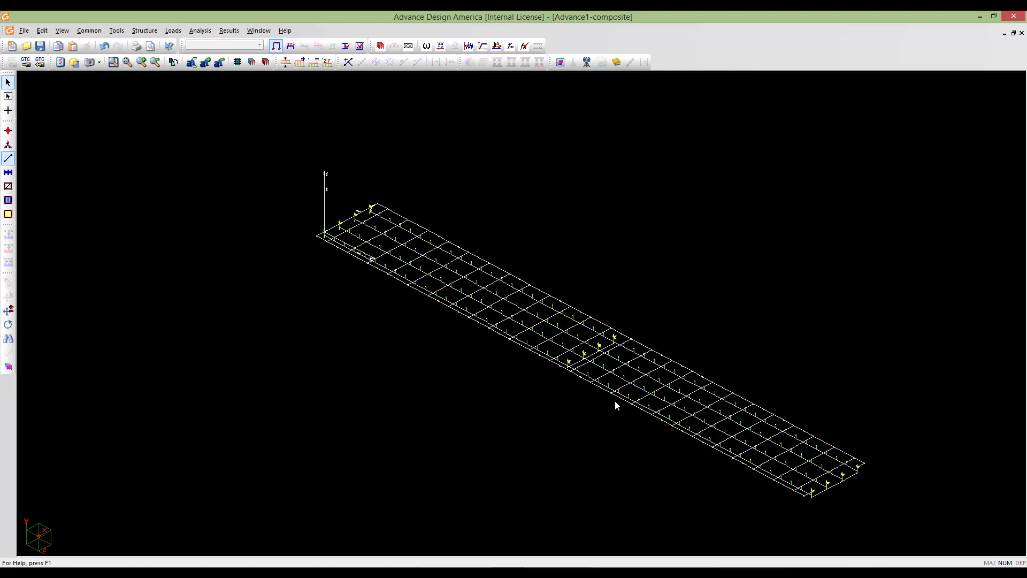
- Add a Diaph-pier-abut member between the lowered nodes of the first two girders at the origin abutment, checking its steel design parameters
middle_click_drag(346, 227, 412, 323)
scroll(400, 255, "up", 8)
scroll(400, 255, "up", 4)
scroll(407, 309, "up", 4)
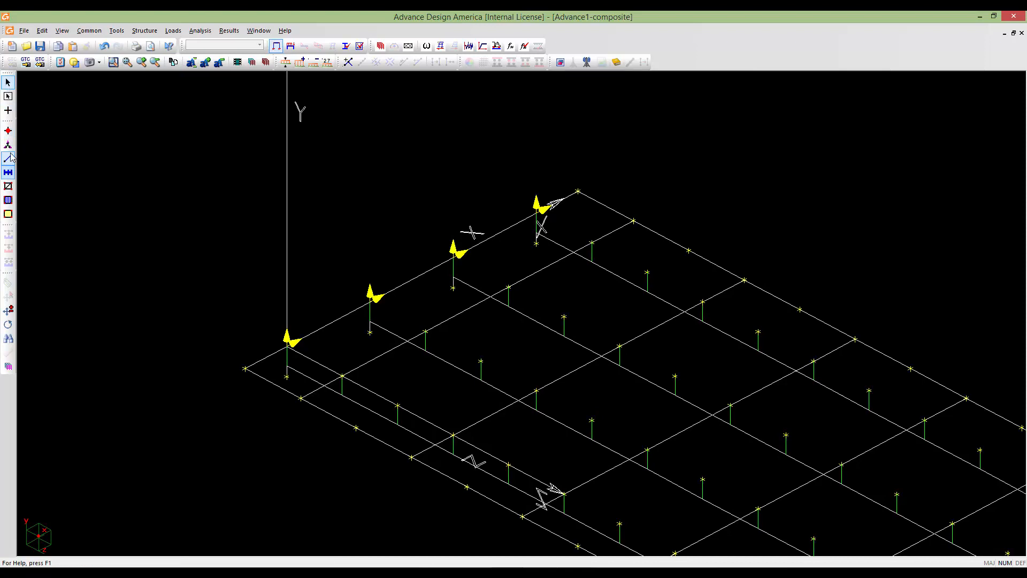
left_click(8, 110)
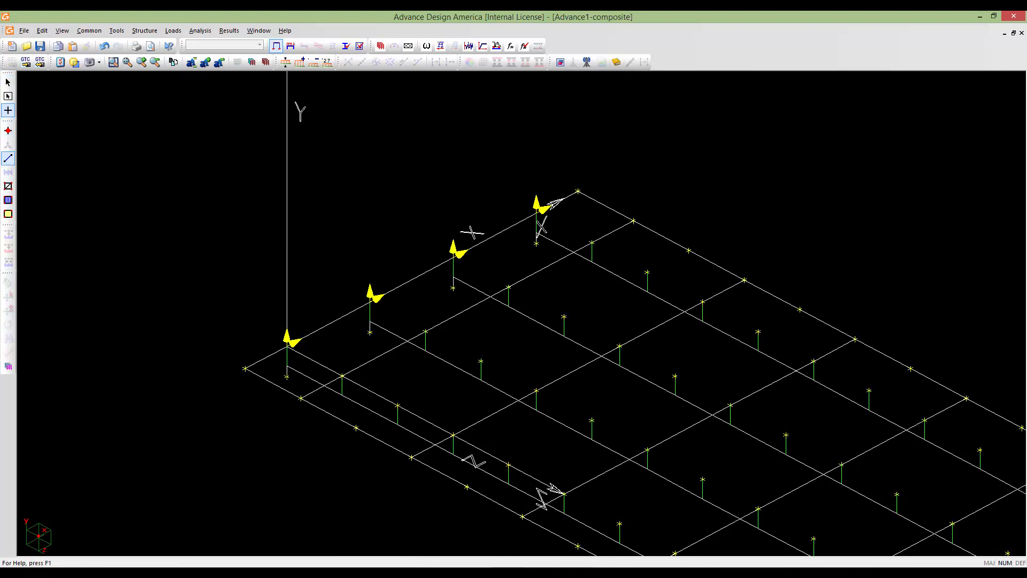
left_click(287, 376)
left_click(370, 332)
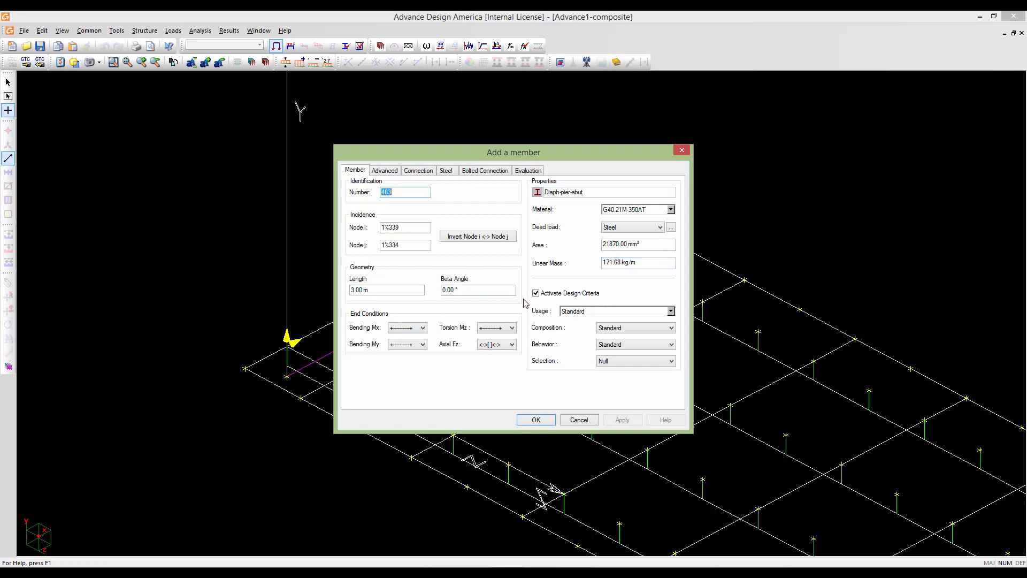
left_click(446, 171)
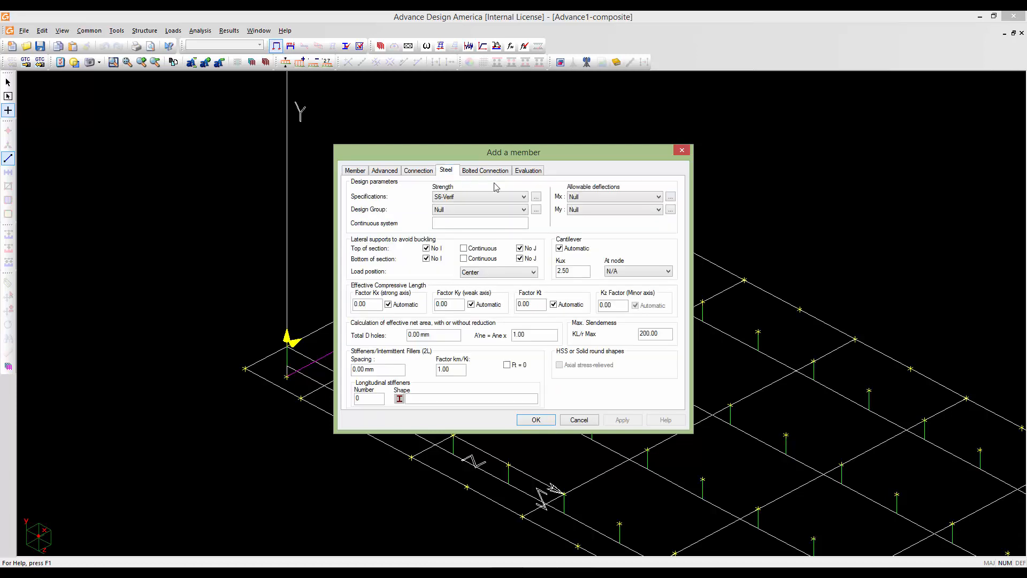
left_click(532, 420)
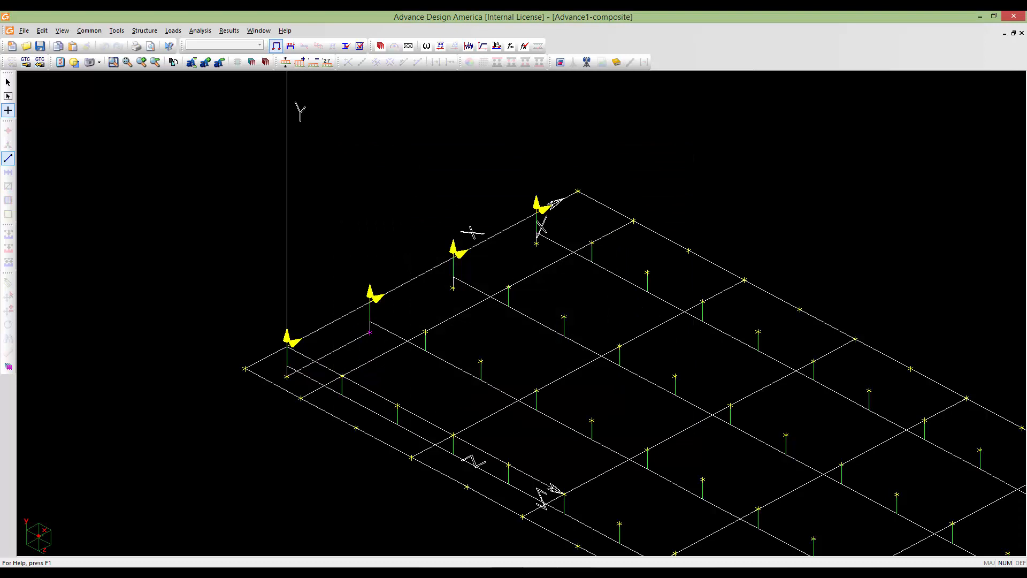
- Complete the origin abutment's diaphragm with members from the second to the third and the third to the fourth lowered node
left_click(453, 289)
left_click(370, 332)
left_click(551, 419)
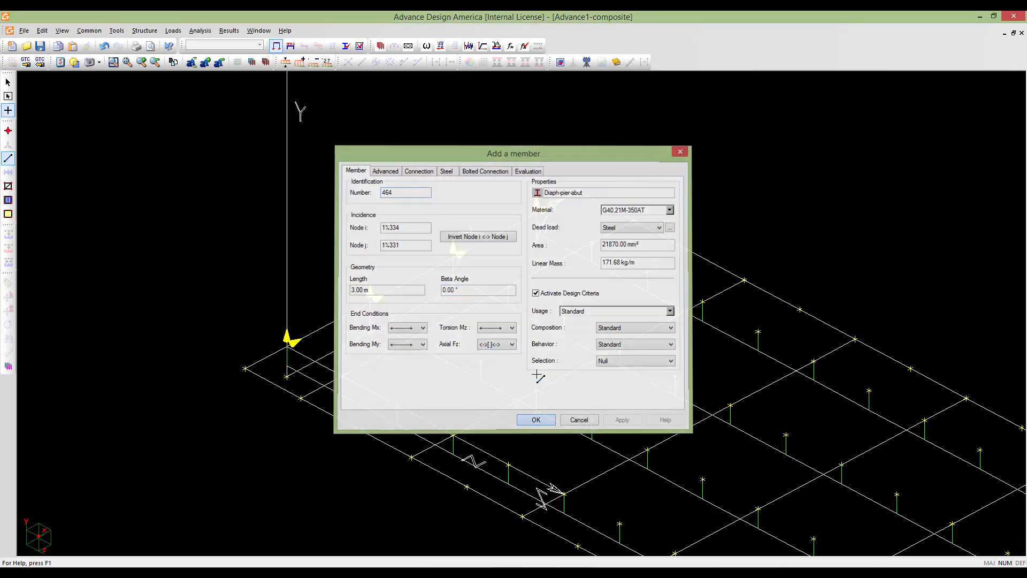
left_click(453, 288)
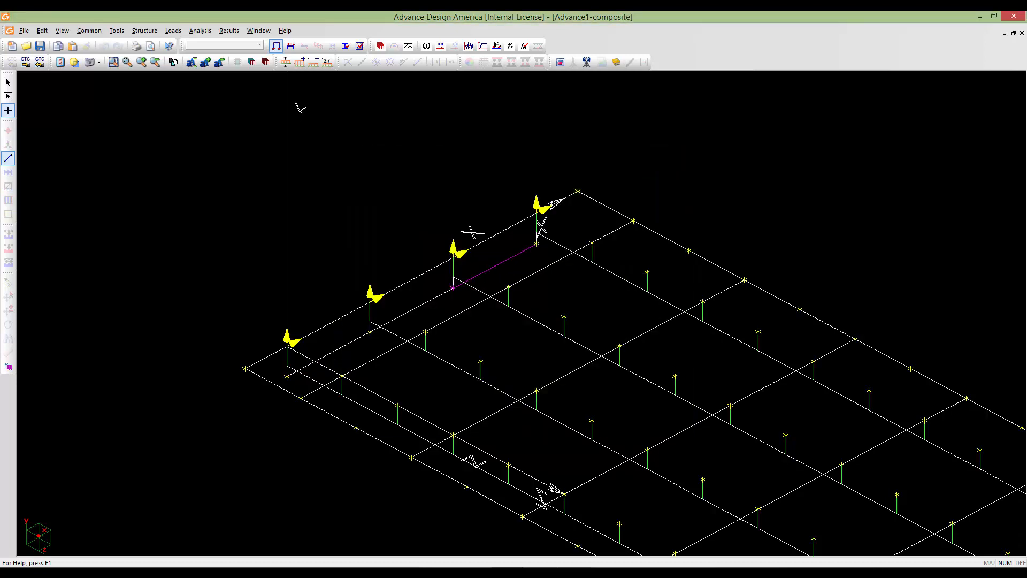
left_click(536, 244)
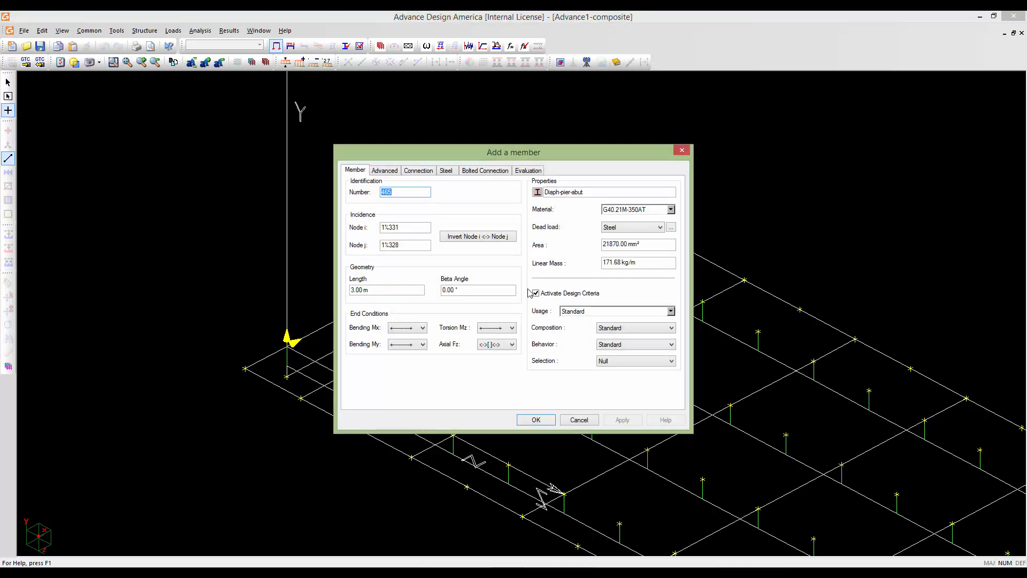
left_click(536, 419)
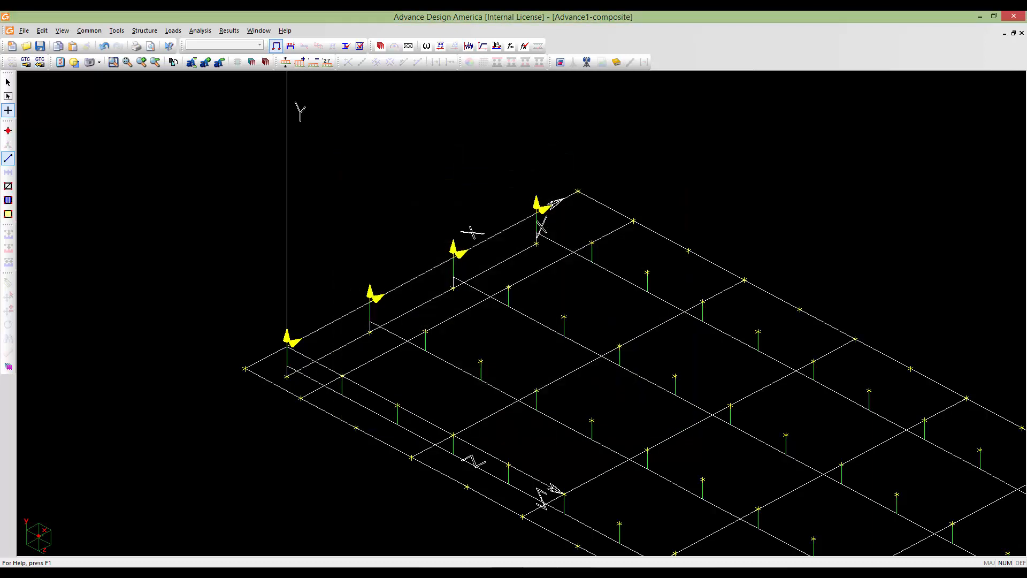
- Examine the diaphragm members along the whole bridge, at both abutments and the pier, and leave member creation
scroll(529, 385, "down", 9)
scroll(521, 314, "down", 1)
middle_click_drag(535, 374, 419, 294)
scroll(522, 313, "down", 3)
scroll(521, 313, "down", 2)
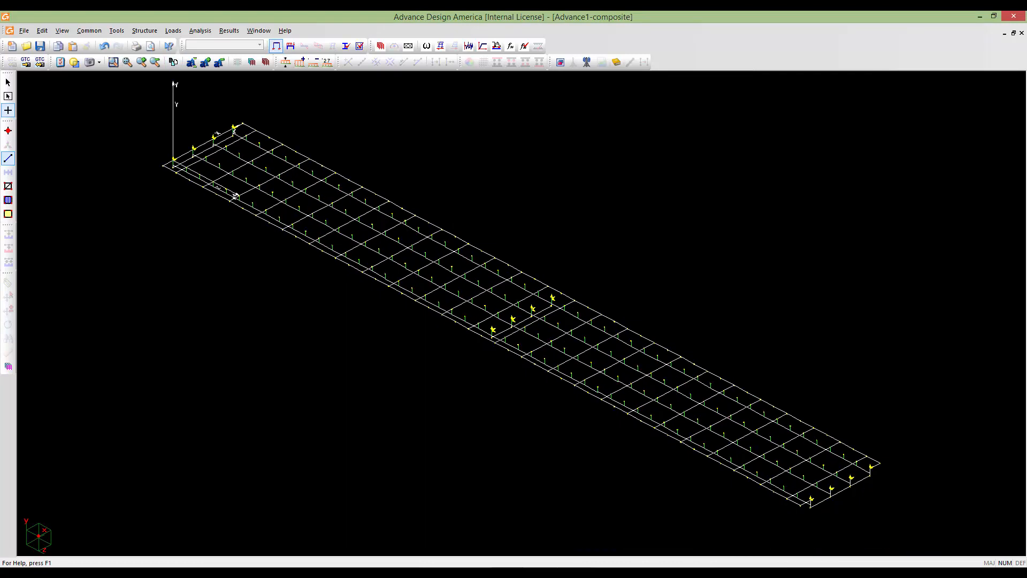
middle_click_drag(522, 314, 549, 335)
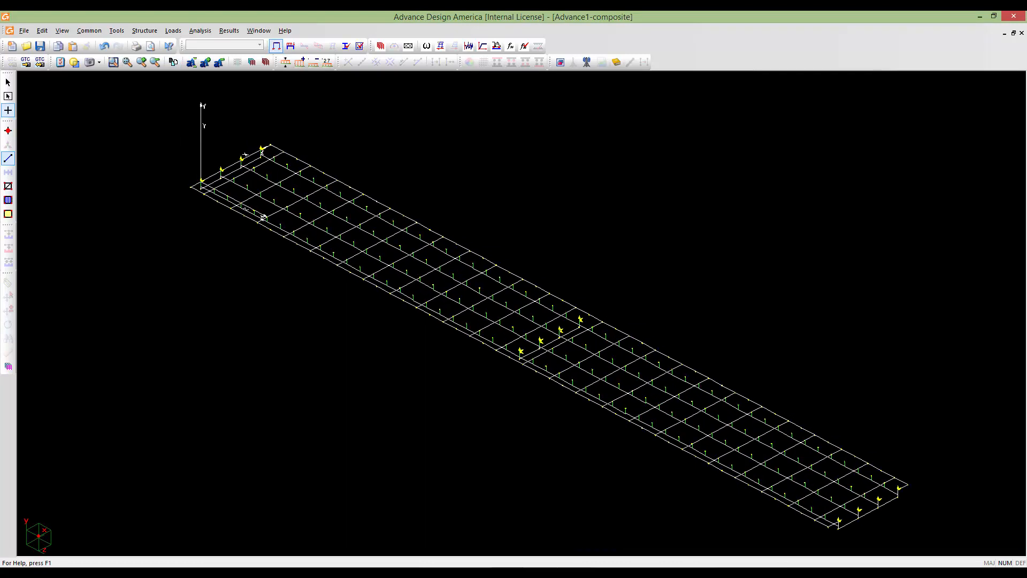
key("Escape")
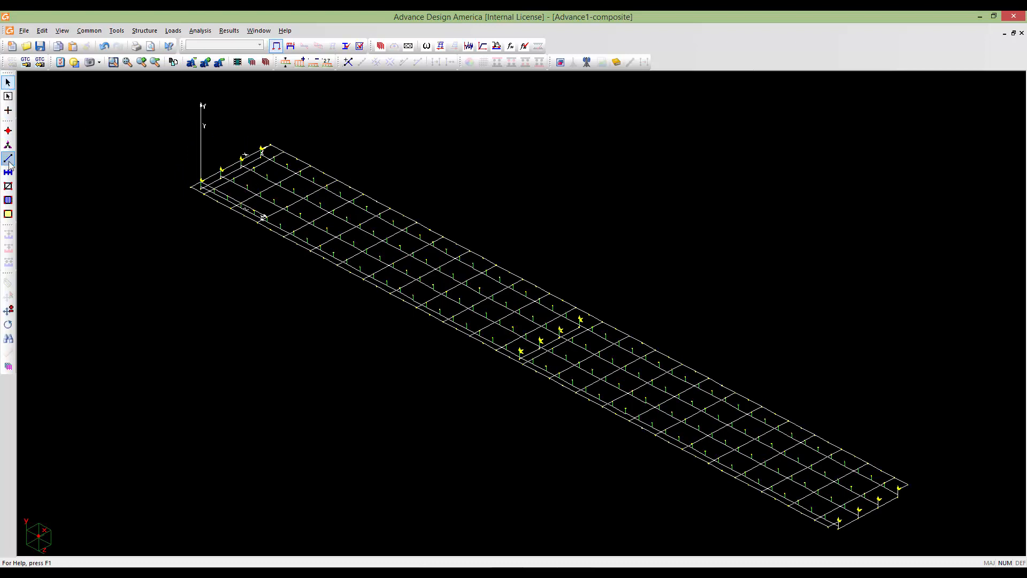
- Select the nine diaphragm members at both abutments and the pier and save them as a selection named pier-abut-diaph
left_click(249, 167)
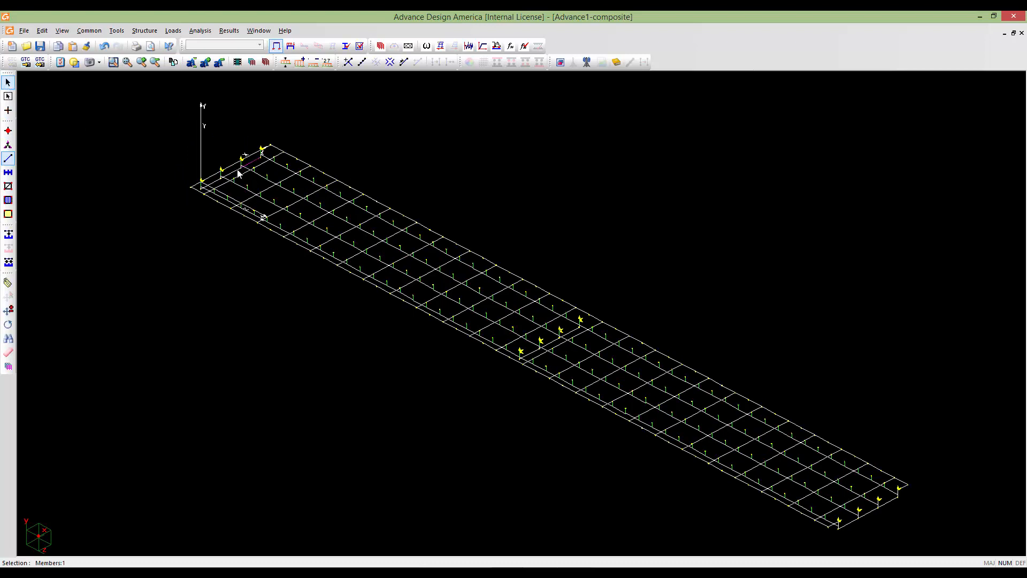
left_click(237, 170, "ctrl")
left_click(216, 180, "ctrl")
left_click(570, 335, "ctrl")
left_click(554, 343, "ctrl")
left_click(532, 350, "ctrl")
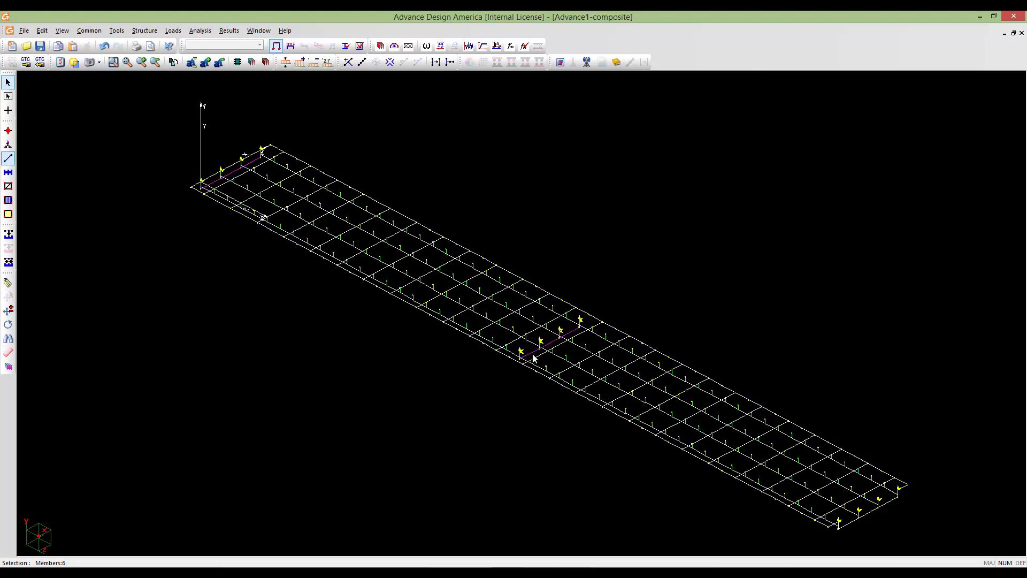
left_click(888, 497, "ctrl")
key("ctrl+g")
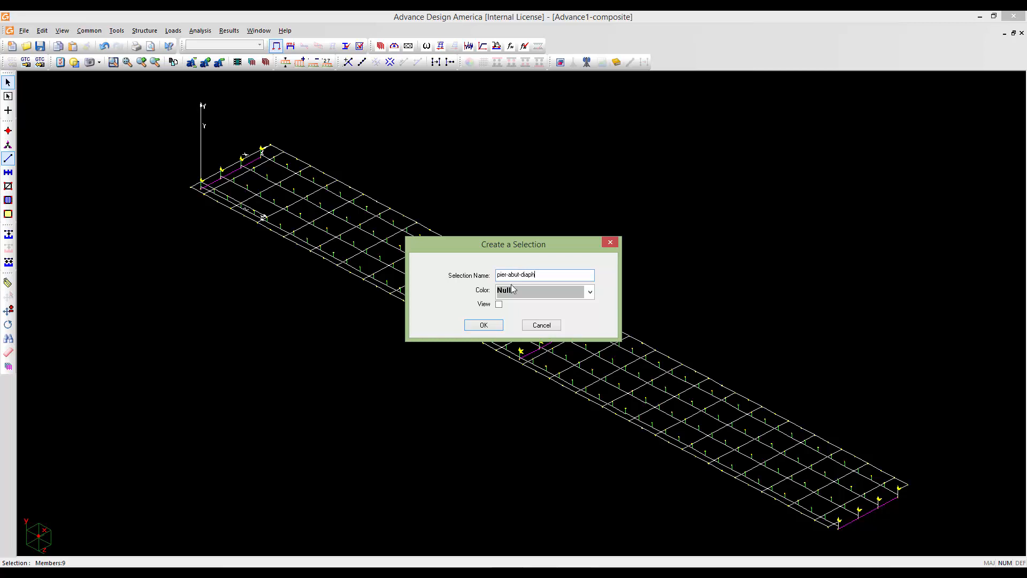
left_click(484, 326)
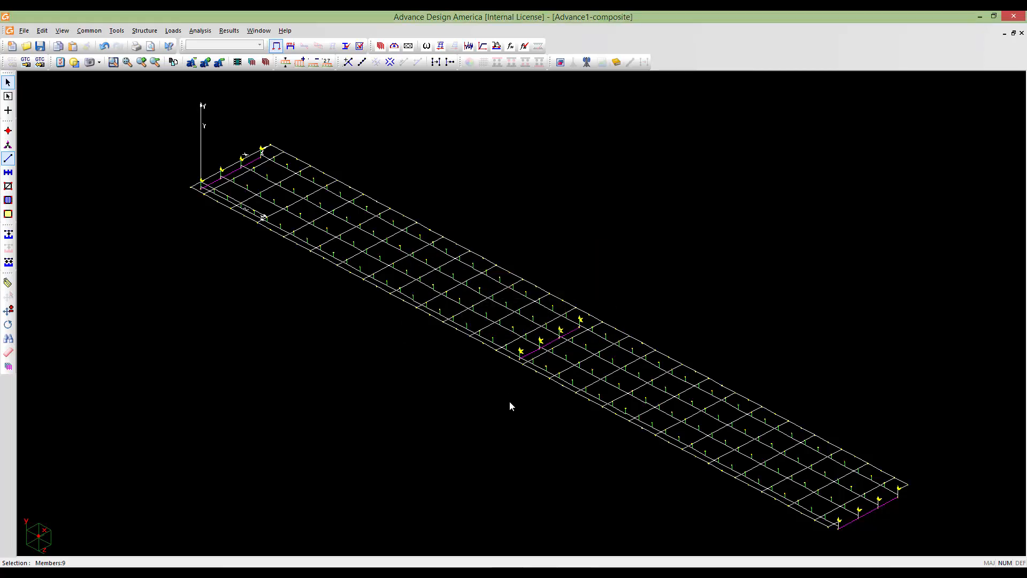
- Turn on the 3D display of members in the view options
scroll(460, 351, "down", 2)
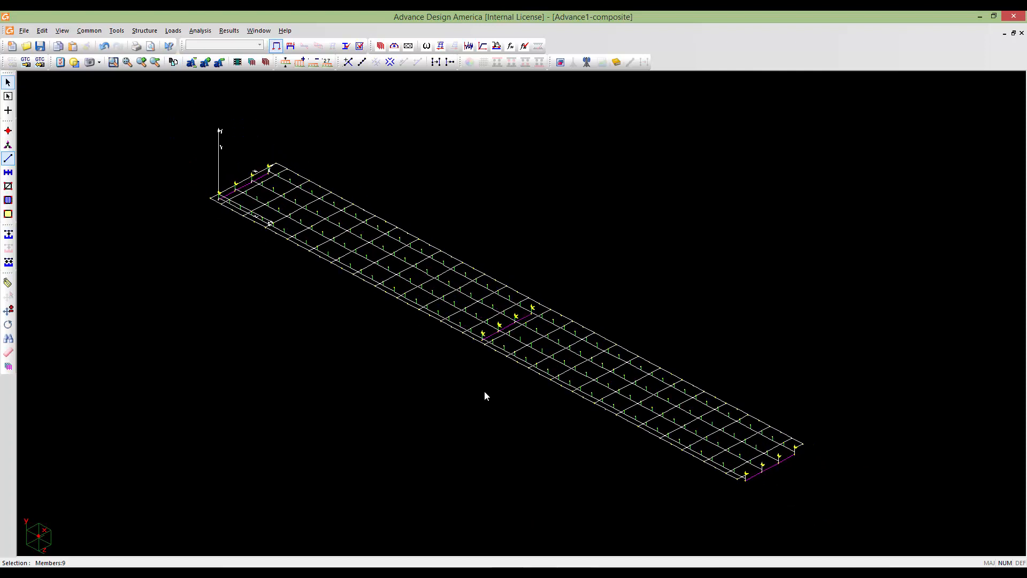
right_click(485, 392)
left_click(433, 299)
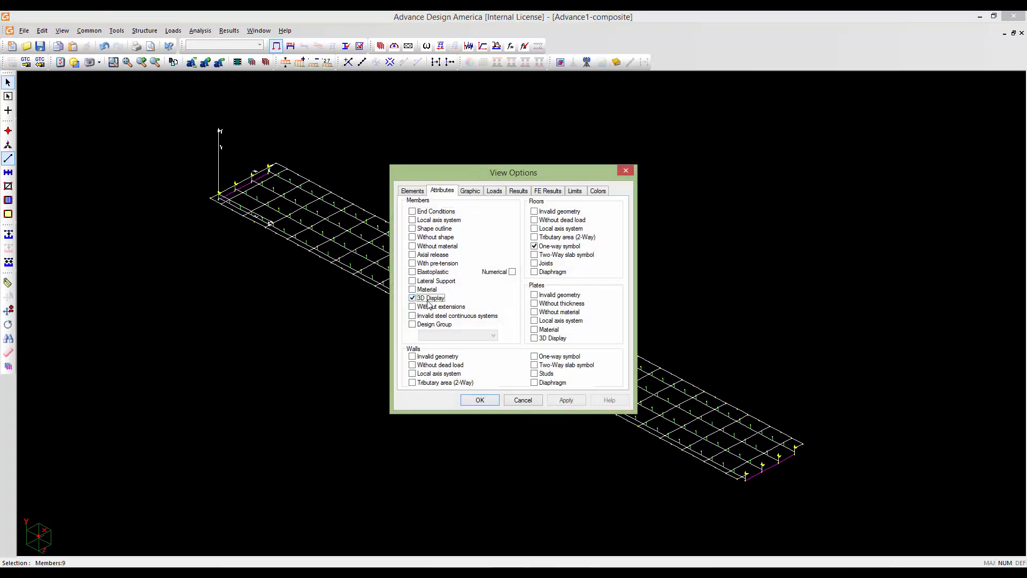
left_click(480, 400)
scroll(698, 439, "up", 5)
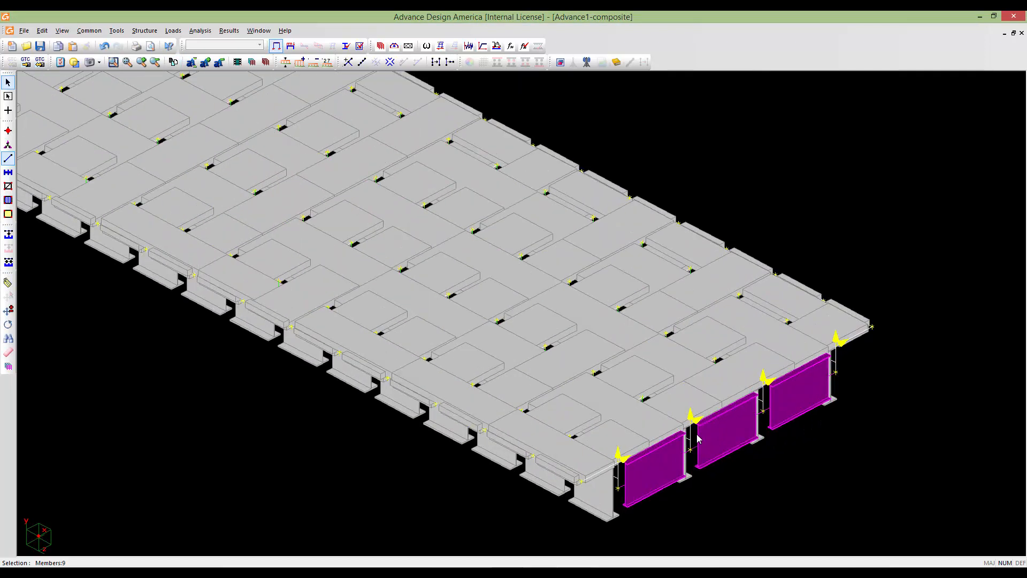
- Isolate the selected diaphragm members and examine their 3D shapes at the pier and both abutments
key("ctrl+i")
scroll(482, 377, "down", 6)
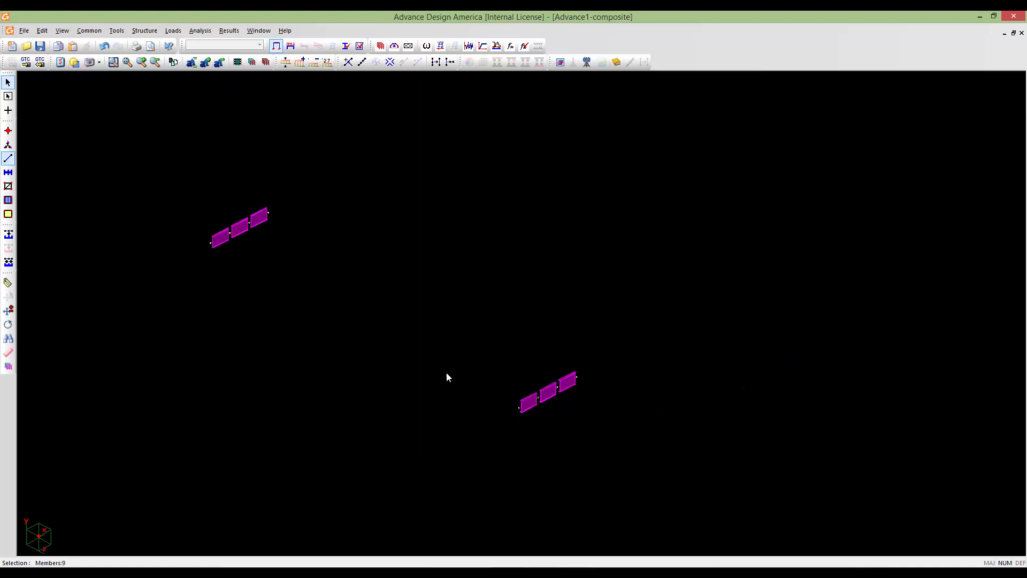
scroll(464, 345, "up", 4)
scroll(566, 395, "down", 3)
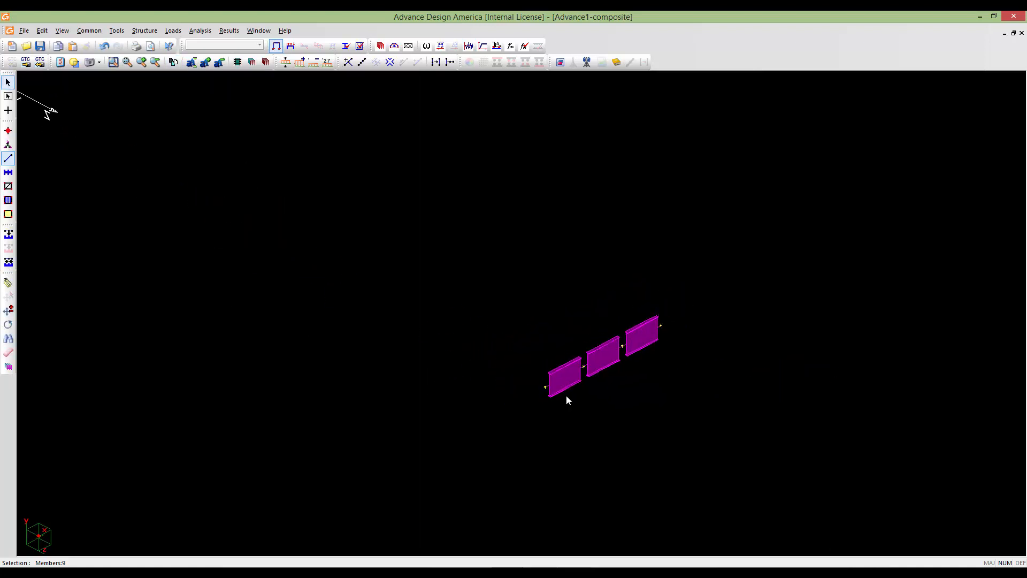
scroll(476, 390, "down", 5)
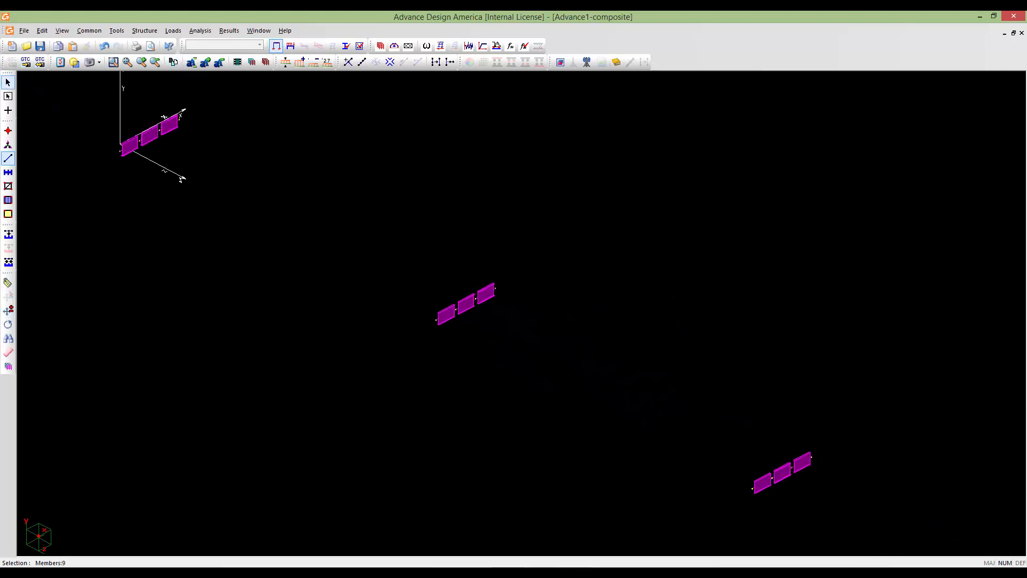
middle_click_drag(500, 390, 483, 375)
- Show the whole bridge again and clear the member selection
key("ctrl+i")
left_click(534, 370)
middle_click_drag(582, 432, 614, 429)
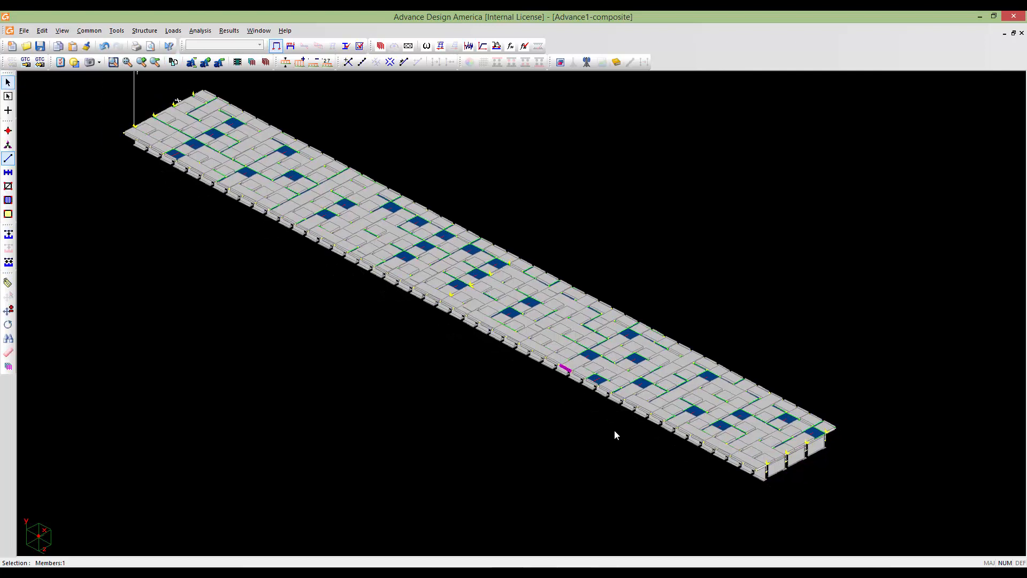
scroll(615, 429, "down", 2)
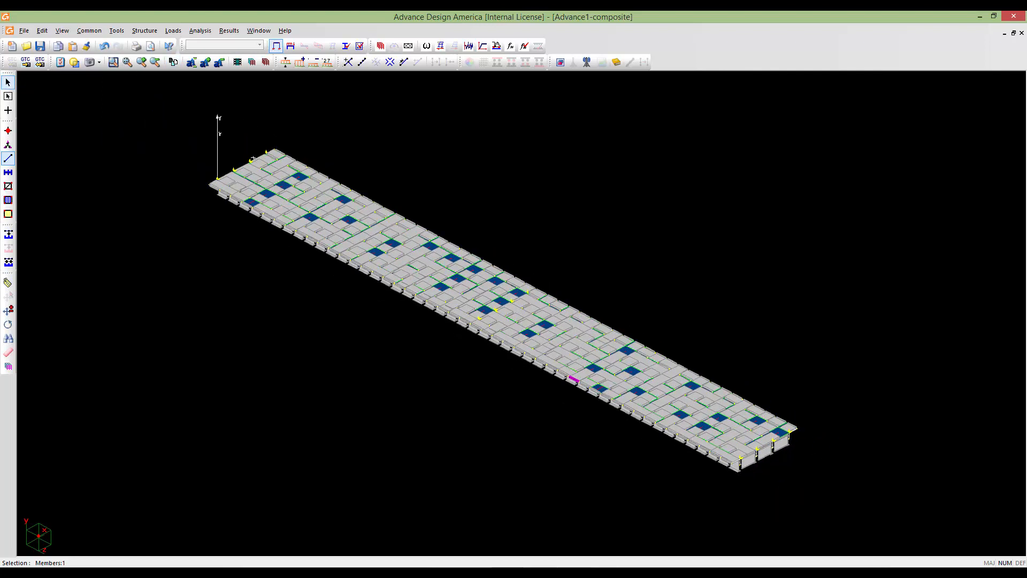
double_click(574, 379)
left_click(648, 14)
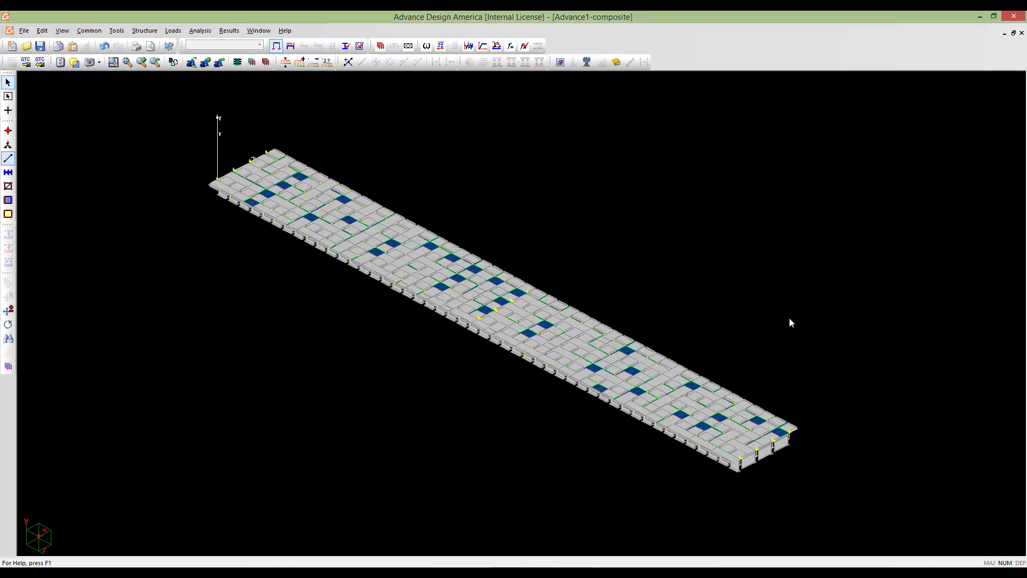
- Examine in 3D how the diaphragms sit between the girders at the abutment opposite the origin
middle_click_drag(729, 395, 571, 312)
scroll(570, 339, "up", 4)
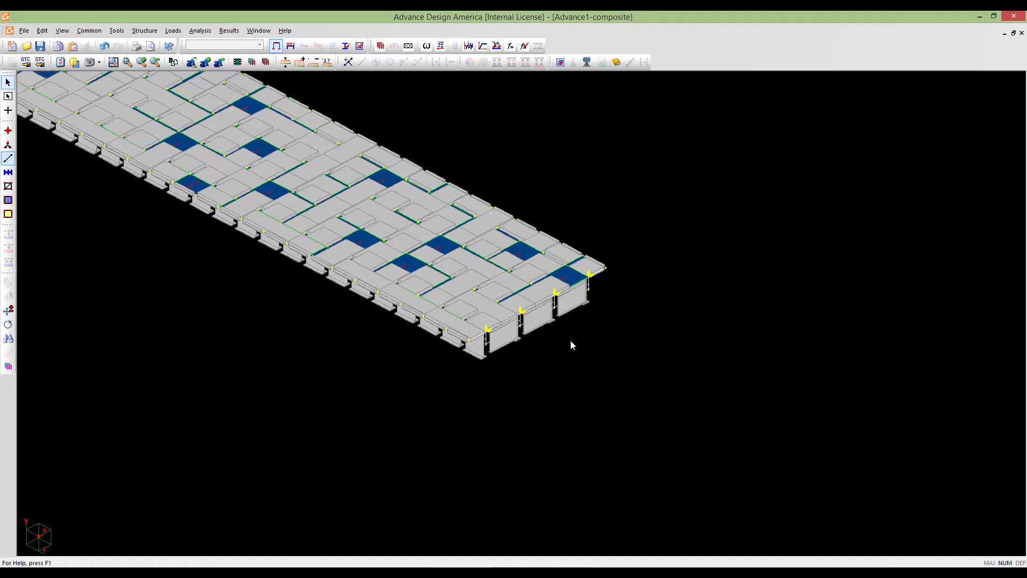
scroll(628, 347, "up", 2)
scroll(626, 344, "up", 2)
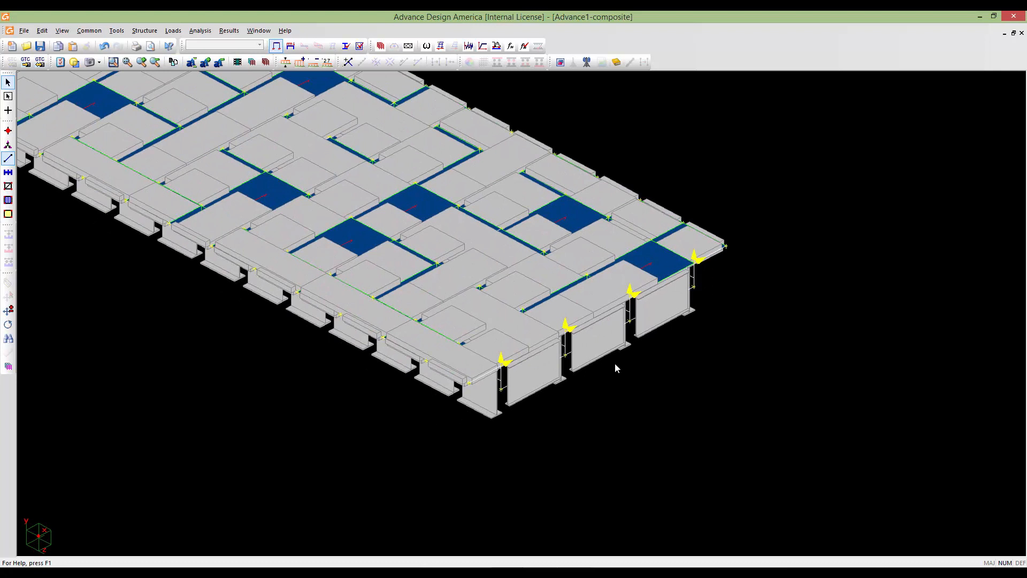
middle_click_drag(615, 362, 646, 360)
middle_click_drag(590, 396, 604, 390)
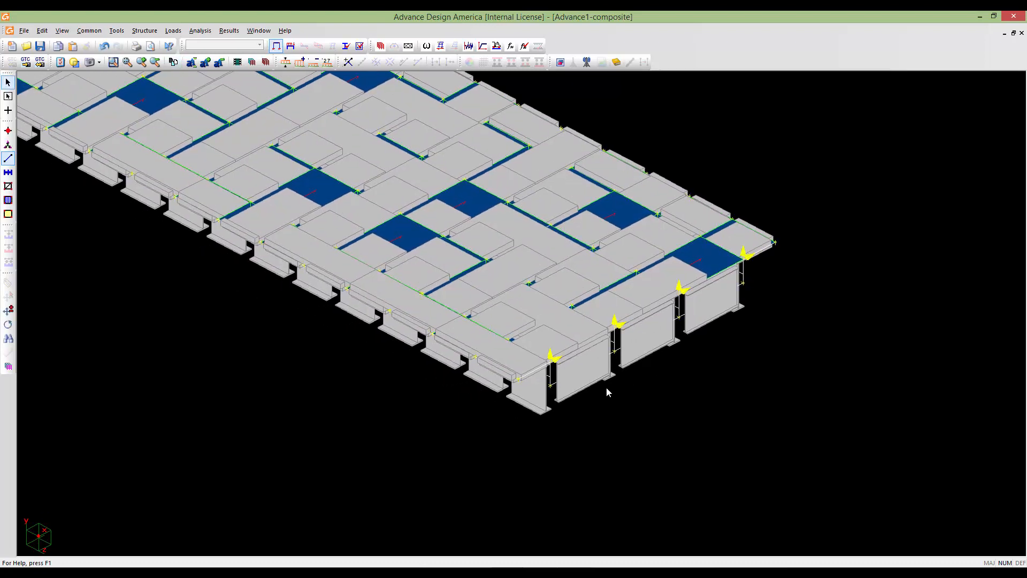
scroll(602, 328, "up", 4)
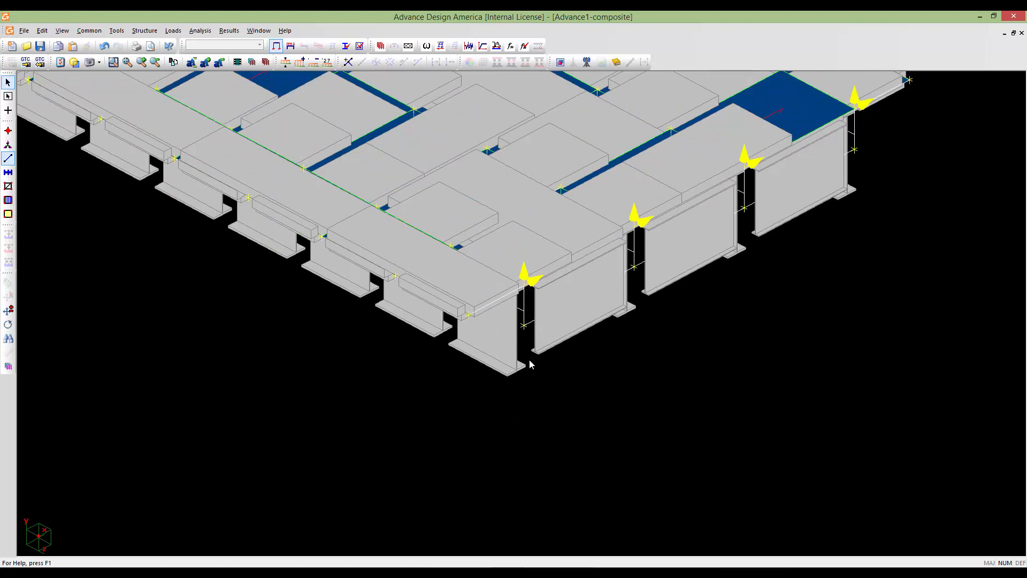
middle_click_drag(528, 369, 466, 419)
scroll(508, 375, "up", 1)
scroll(496, 412, "down", 1)
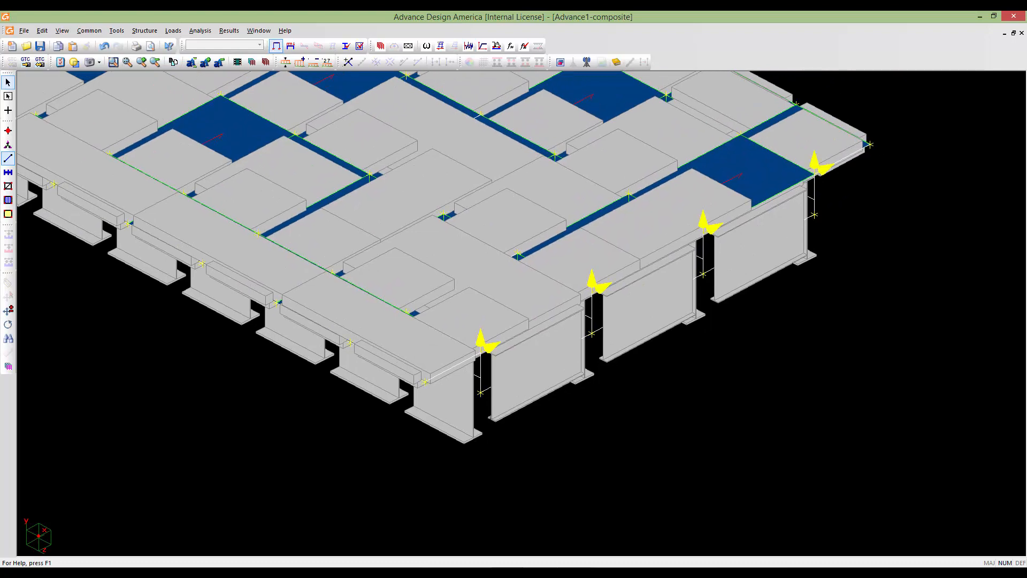
- Turn off the 3D display of members and bring the whole bridge into view
key("alt+x")
left_click(439, 297)
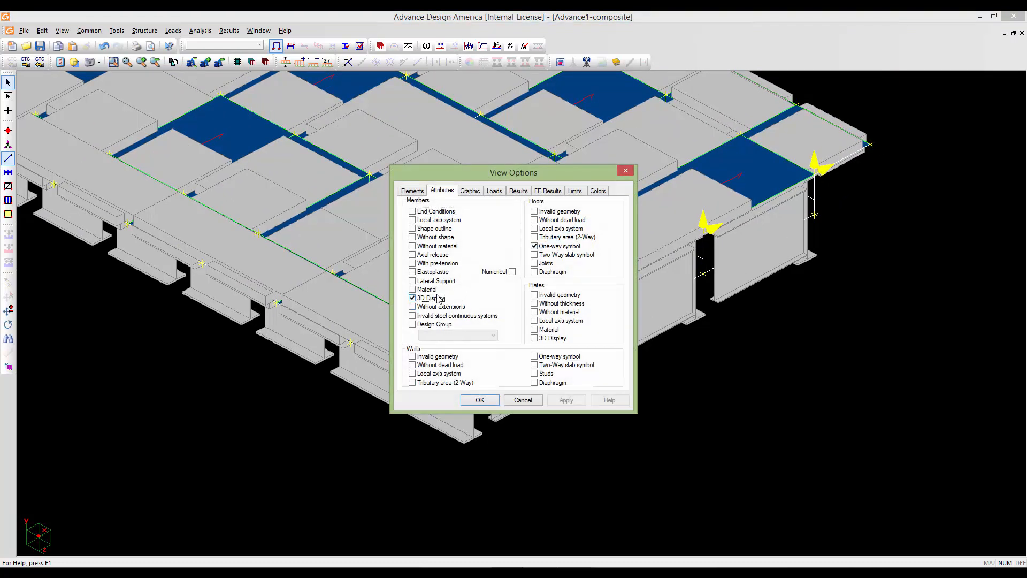
left_click(480, 400)
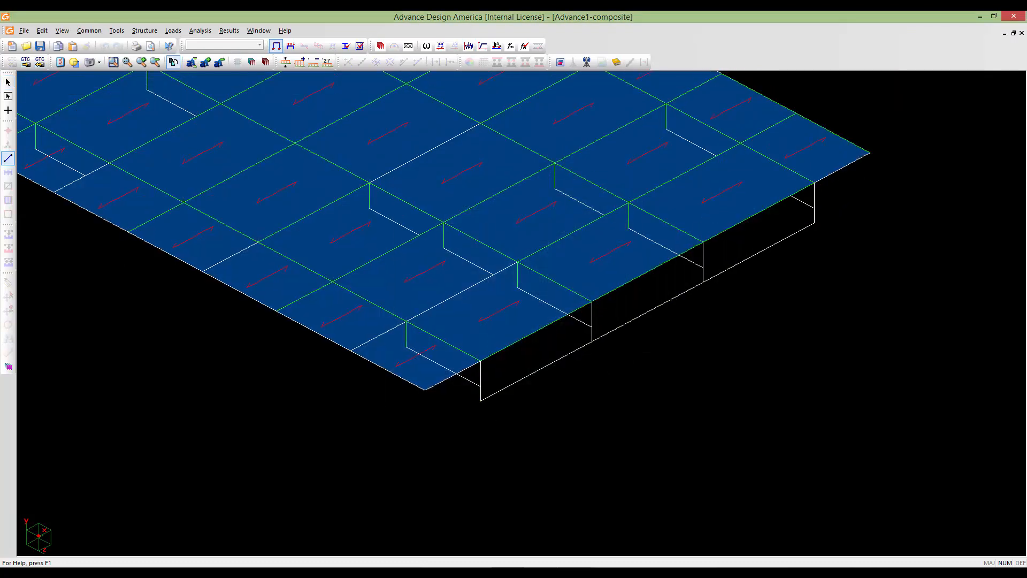
scroll(538, 434, "down", 5)
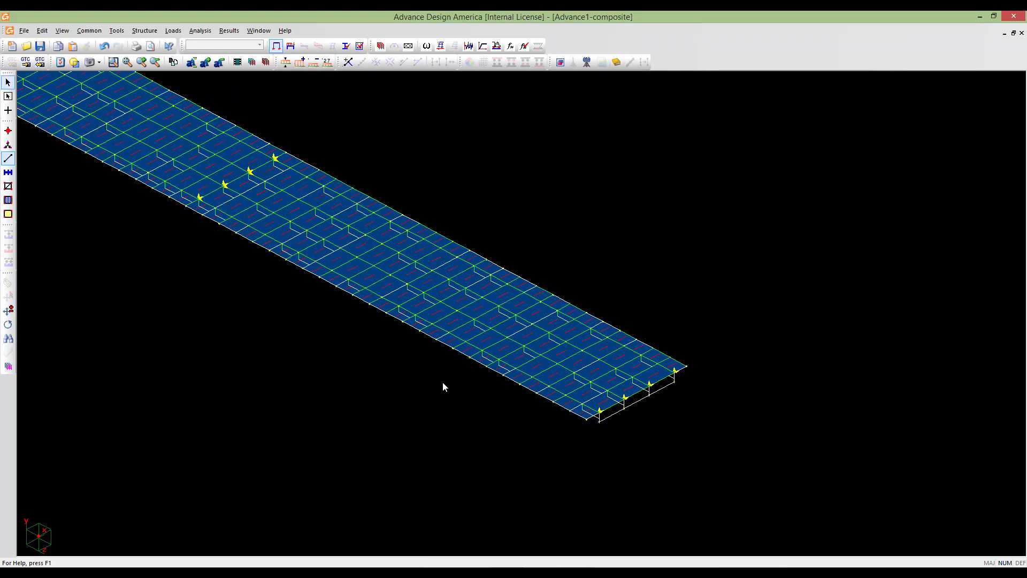
scroll(444, 379, "down", 2)
middle_click_drag(561, 360, 588, 422)
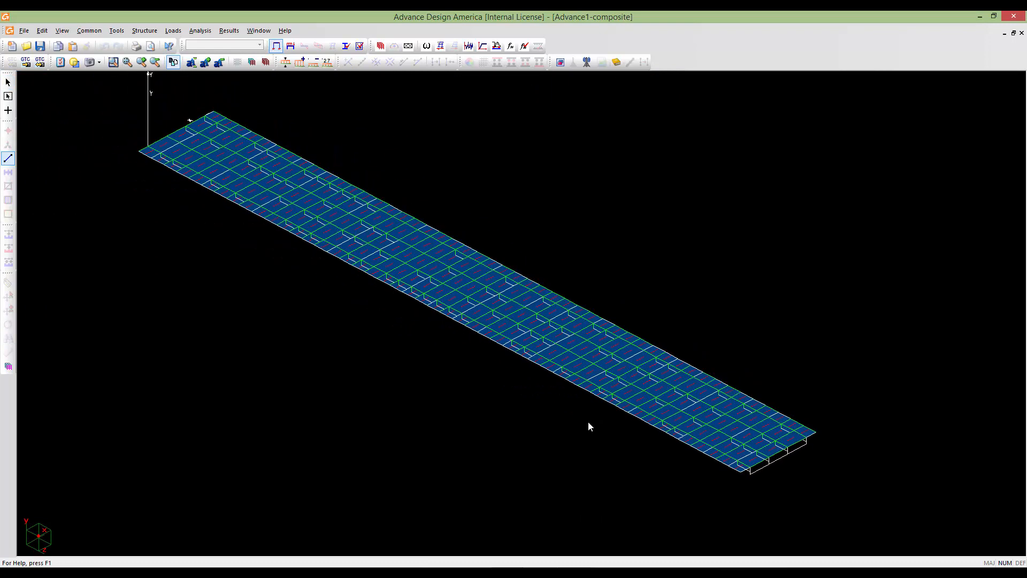
- Select all members of the bridge, display only them without the deck, and clear the selection
left_click(8, 158)
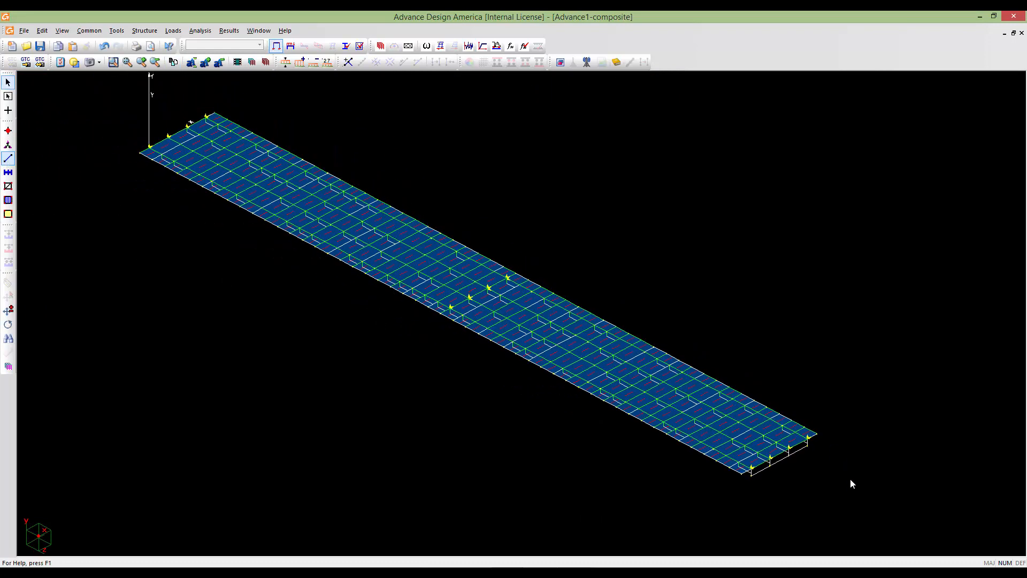
left_click_drag(855, 503, 320, 211)
left_click_drag(102, 68, 70, 76)
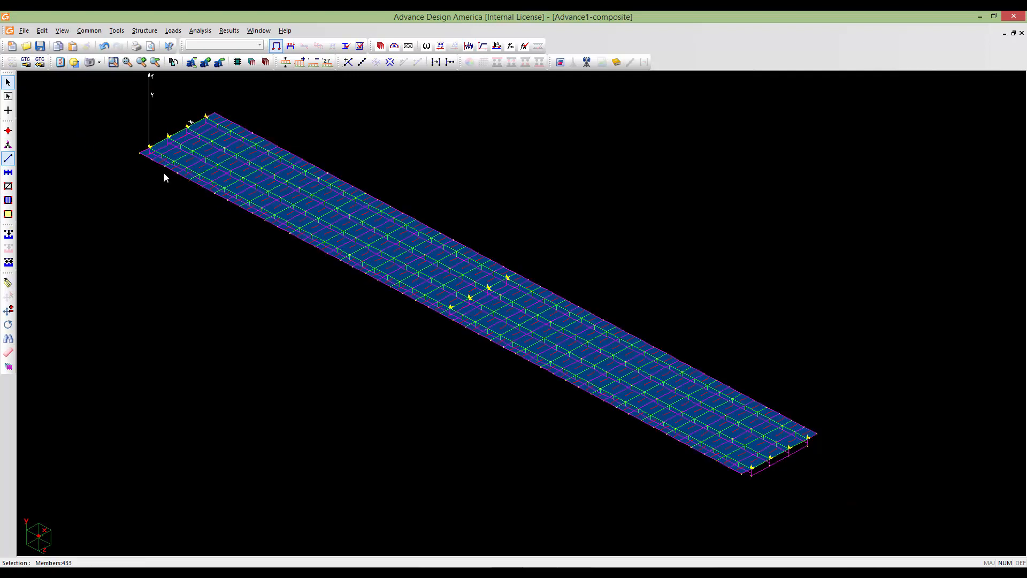
left_click(529, 432)
- Select the four lowered nodes at the diaphragm of the abutment opposite the origin
middle_click_drag(534, 432, 422, 313)
scroll(669, 355, "up", 3)
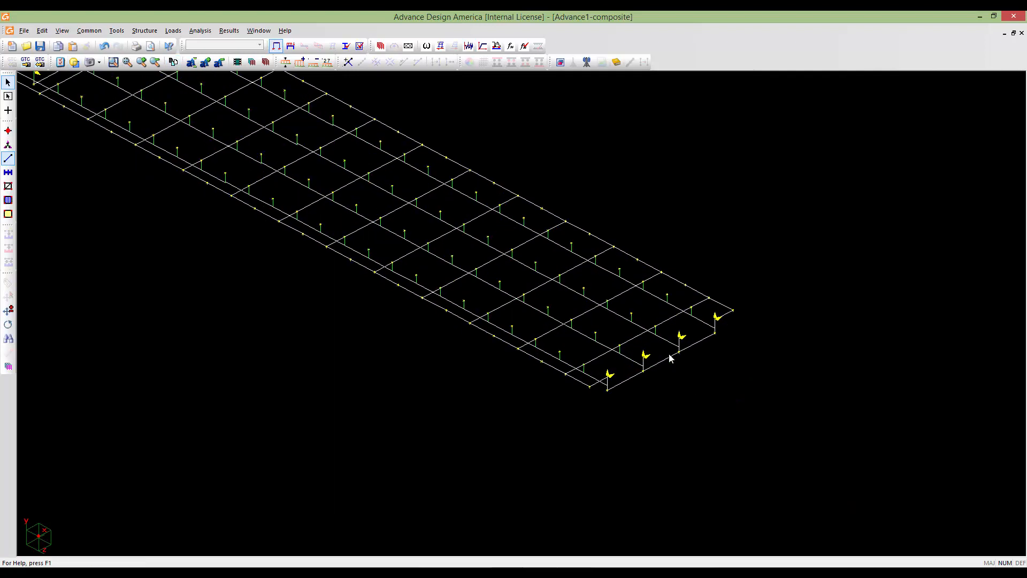
scroll(666, 374, "up", 5)
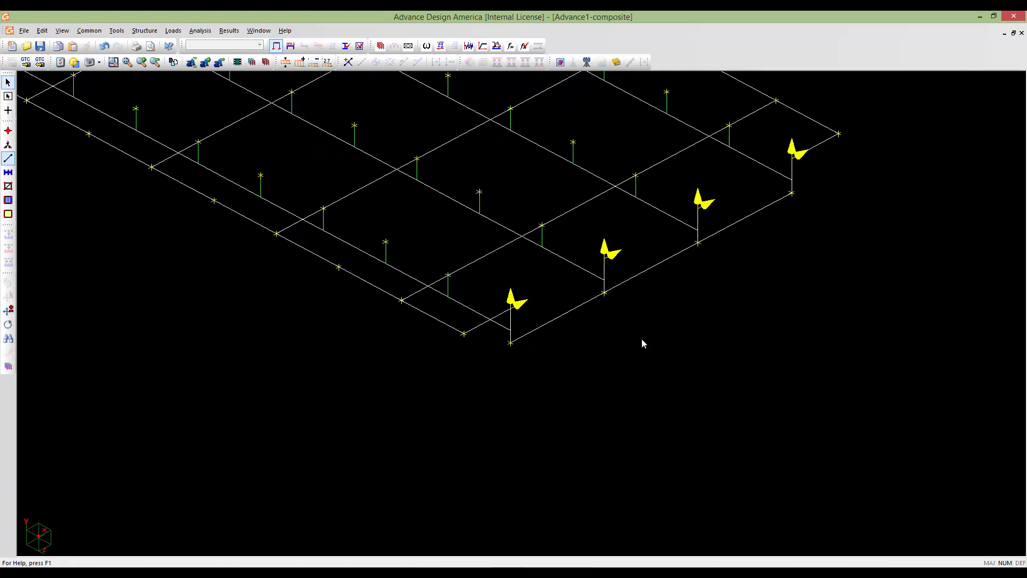
scroll(626, 336, "up", 2)
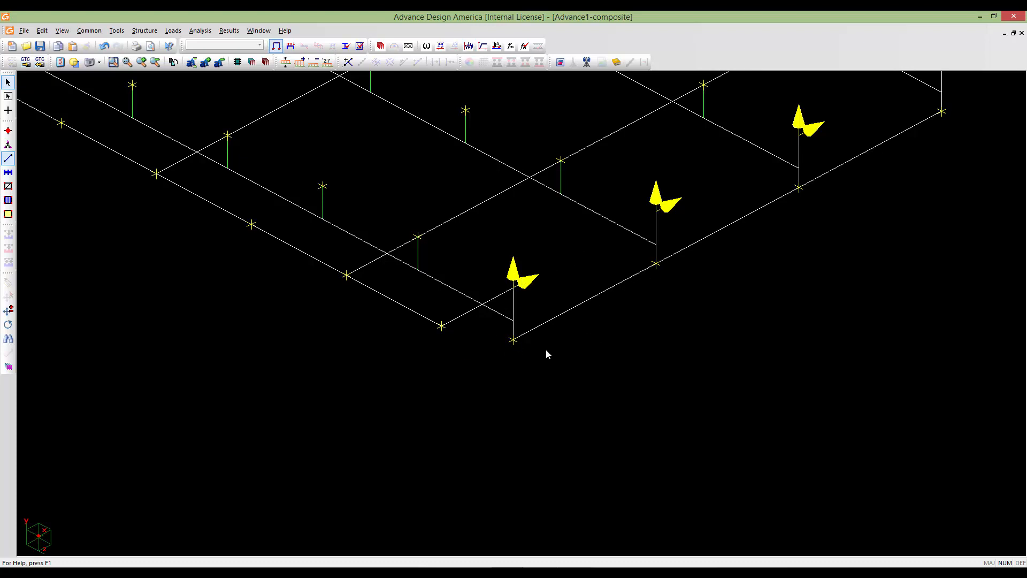
scroll(530, 351, "down", 1)
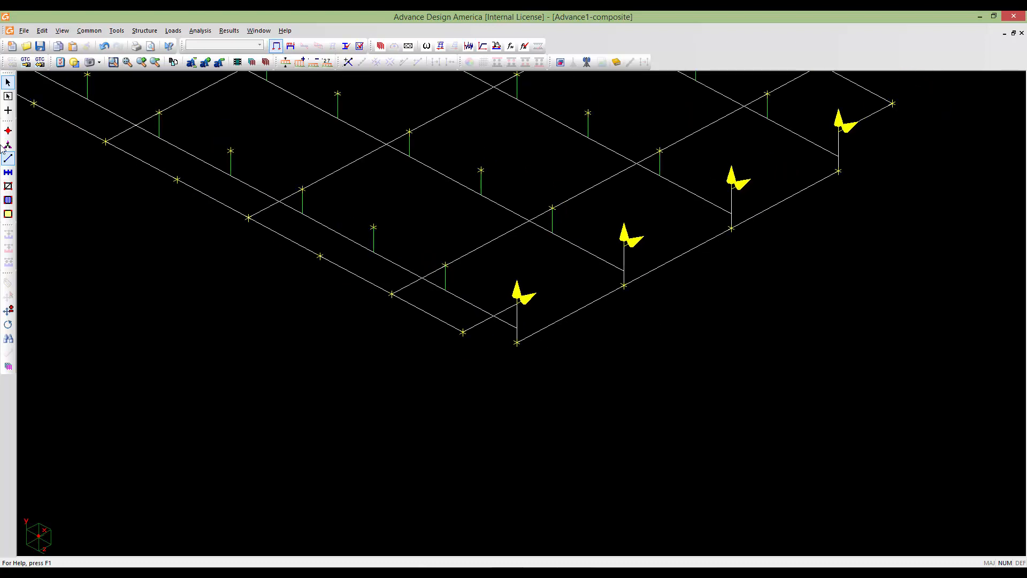
left_click(8, 131)
left_click(517, 345)
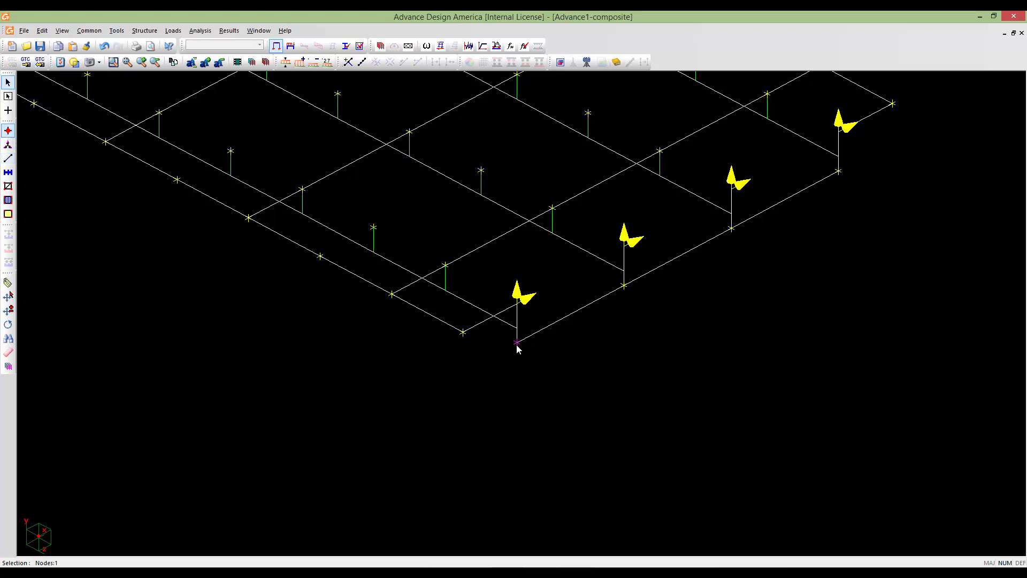
left_click(627, 291)
- Add the pier diaphragm's four lowered nodes to the node selection
scroll(679, 246, "down", 3)
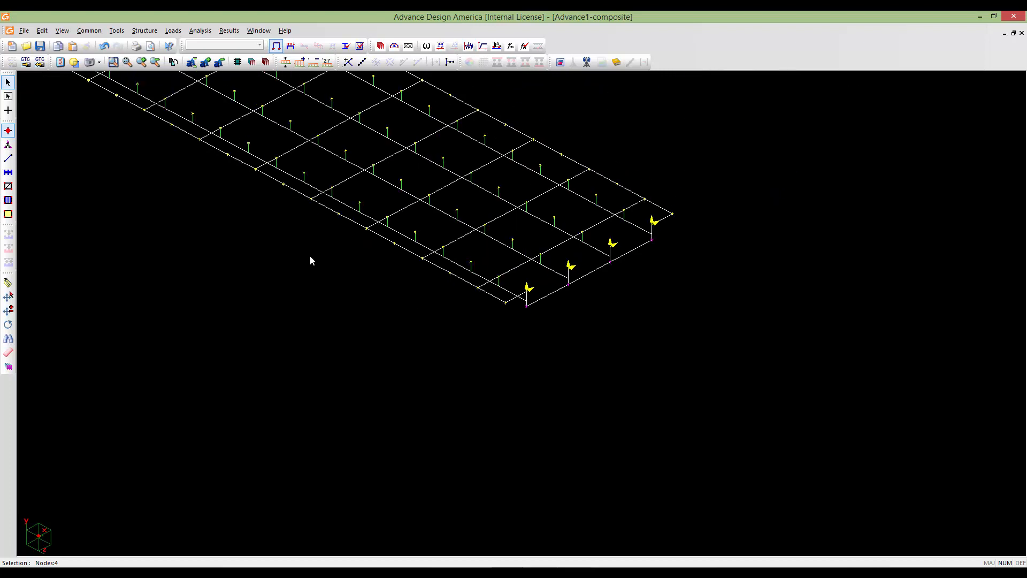
middle_click_drag(312, 258, 652, 443)
middle_click_drag(347, 268, 414, 309)
middle_click_drag(259, 167, 491, 303)
scroll(491, 303, "up", 8)
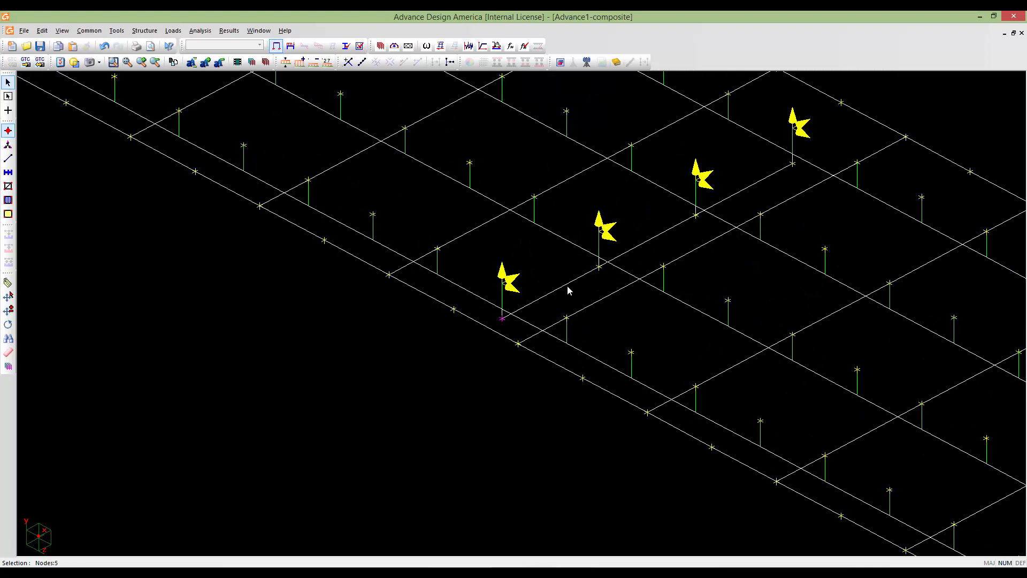
left_click(600, 270)
left_click(695, 216)
left_click(793, 165)
- Add the origin abutment diaphragm's four lowered nodes to the node selection
scroll(424, 300, "down", 6)
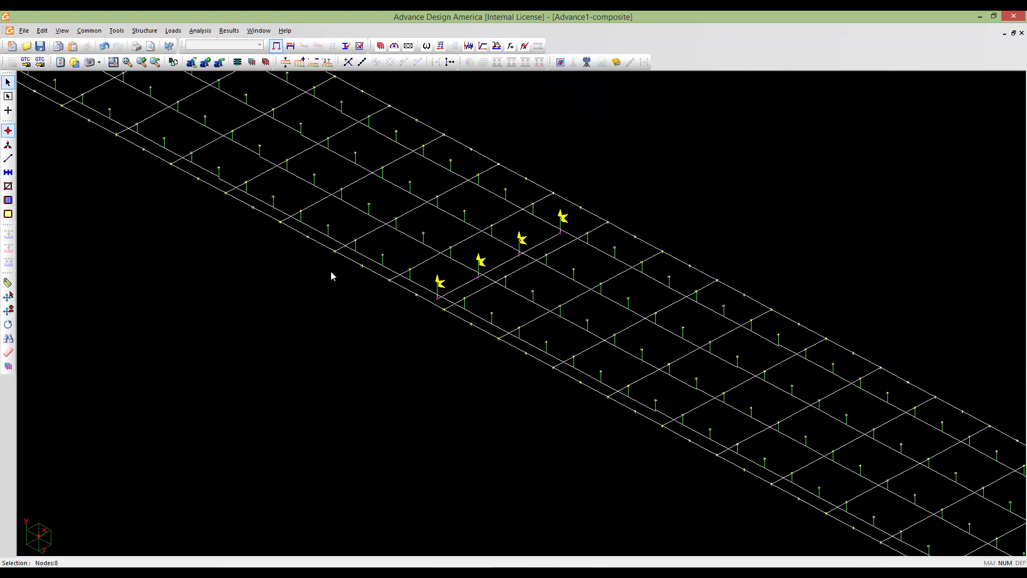
middle_click_drag(291, 251, 634, 445)
middle_click_drag(276, 195, 408, 316)
scroll(405, 310, "up", 7)
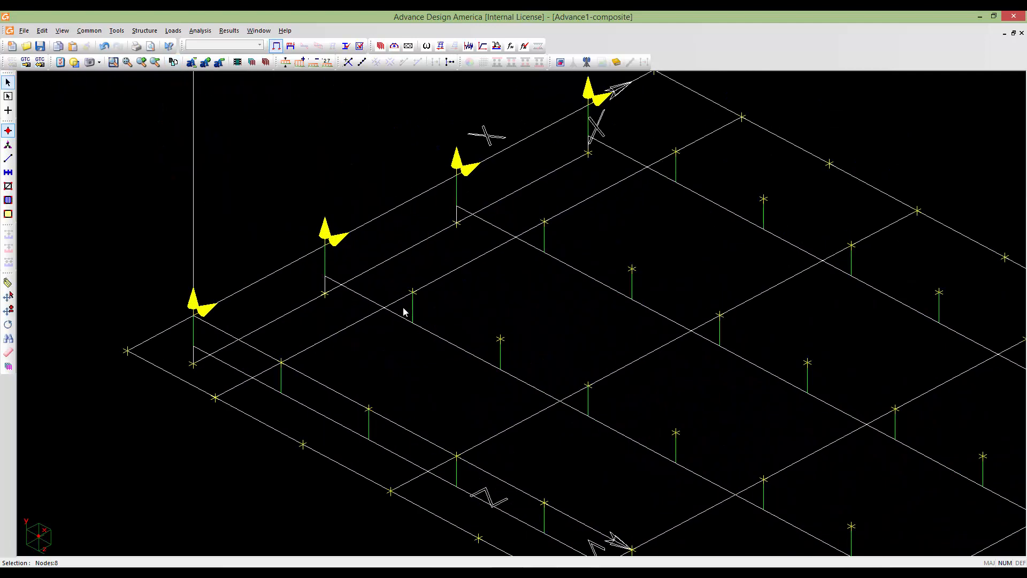
left_click(145, 377)
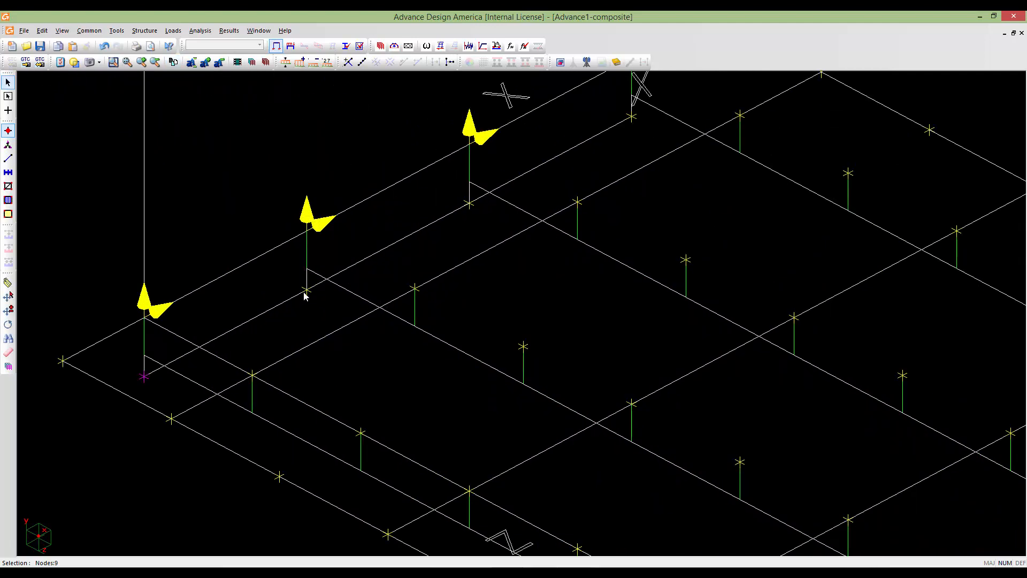
left_click(305, 291)
left_click(471, 204)
left_click(632, 117)
scroll(598, 160, "down", 3)
scroll(599, 160, "down", 2)
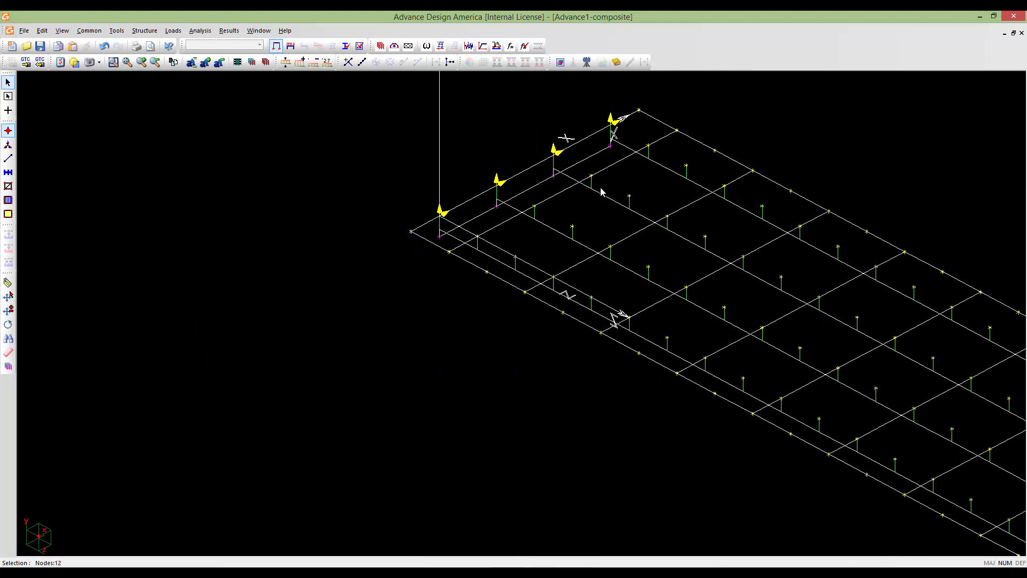
- Copy the twelve selected diaphragm nodes by translation with Dy -0.91 m
key("ctrl+v")
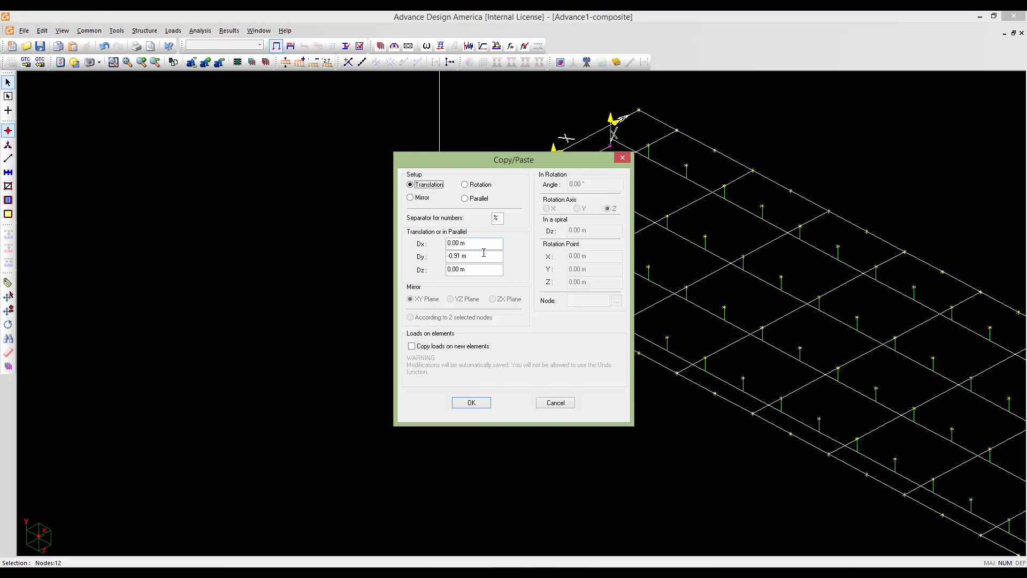
left_click_drag(456, 160, 210, 128)
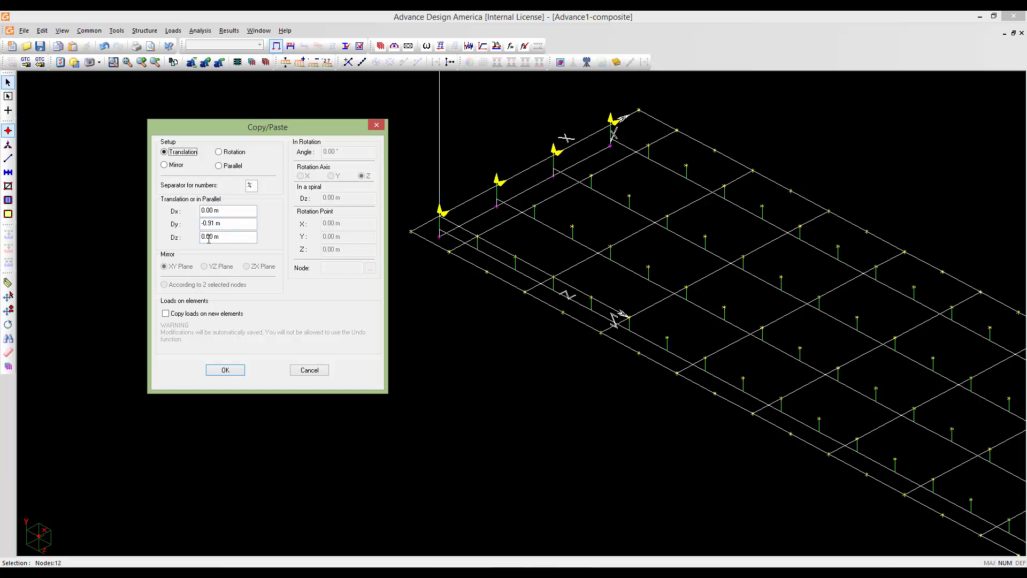
left_click(226, 370)
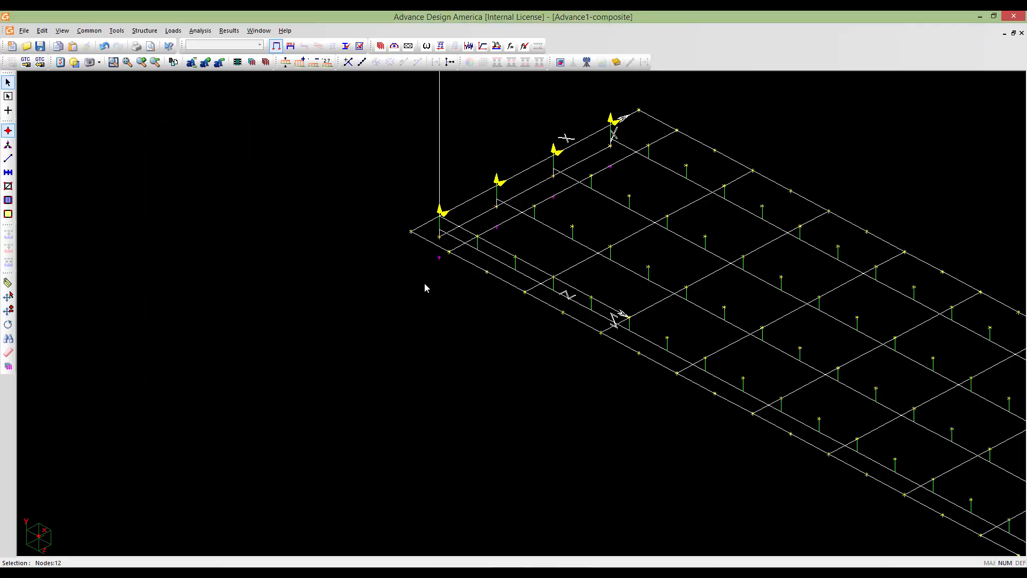
- Select the four newly copied nodes below the diaphragm at the origin abutment
mouse_move(641, 436)
middle_mouse_down()
mouse_move(521, 373)
mouse_move(386, 323)
middle_mouse_up()
middle_click_drag(168, 141, 351, 313)
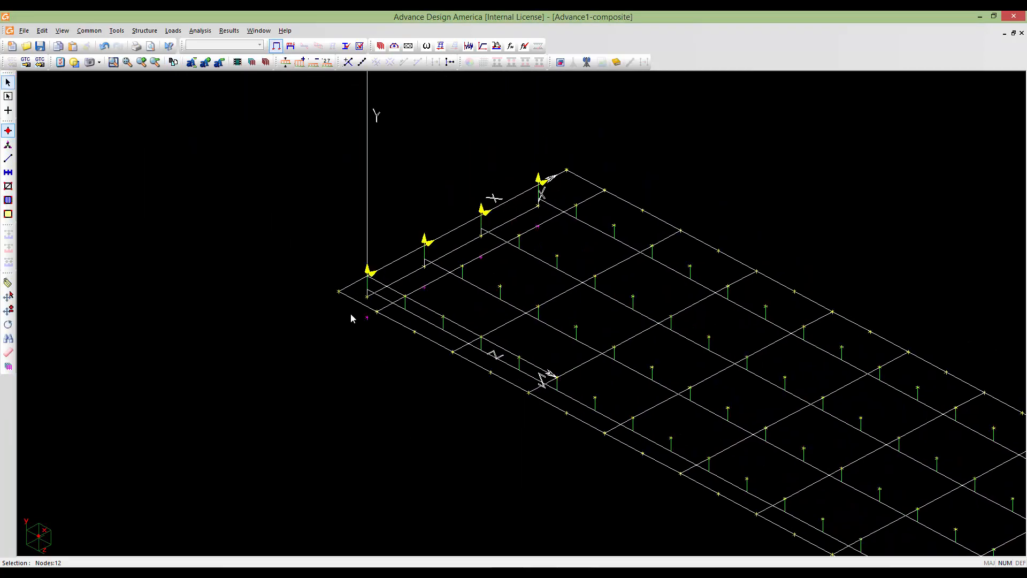
scroll(331, 362, "up", 3)
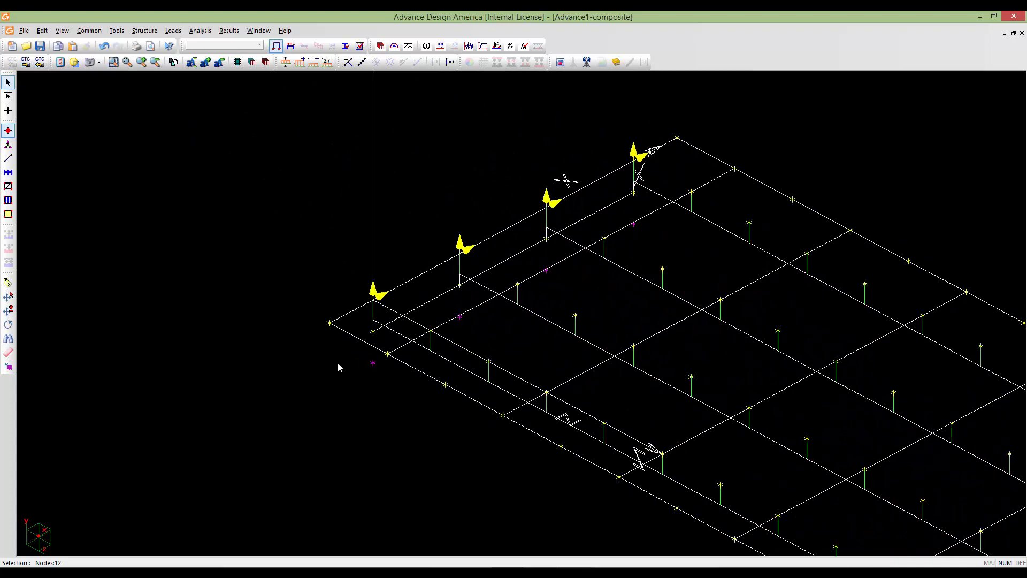
left_click(383, 367)
left_click(374, 364)
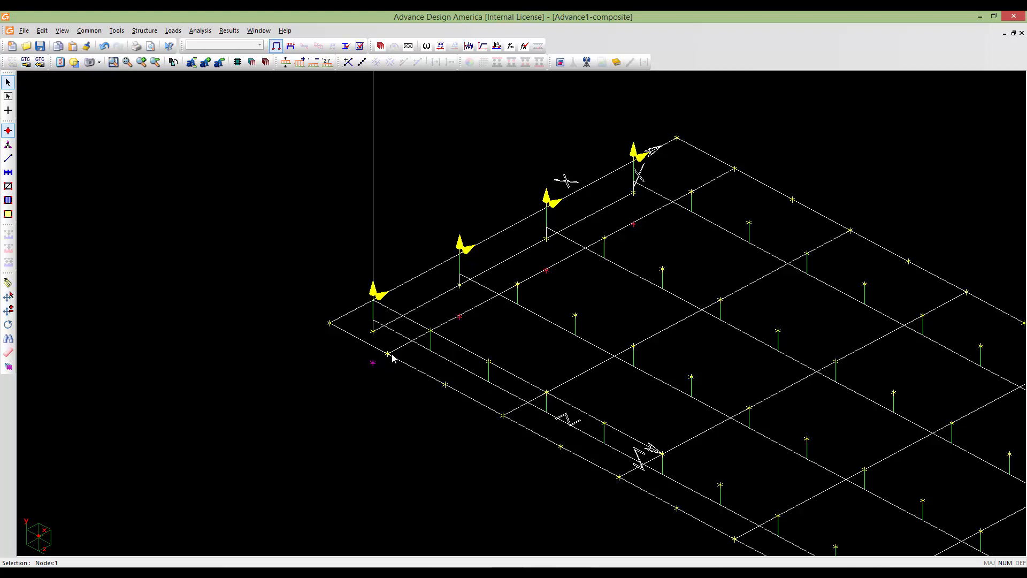
left_click(459, 318)
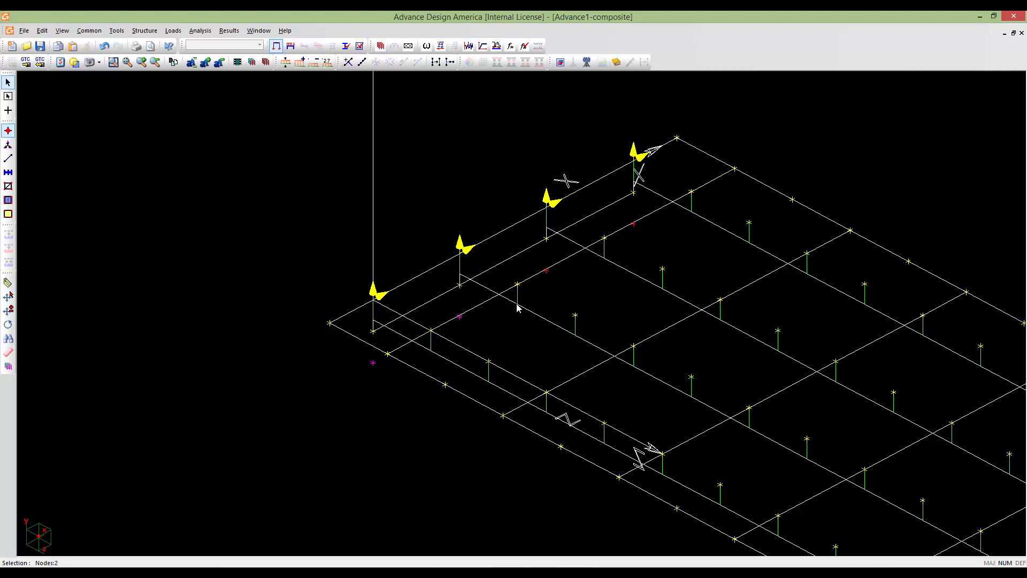
left_click(545, 271)
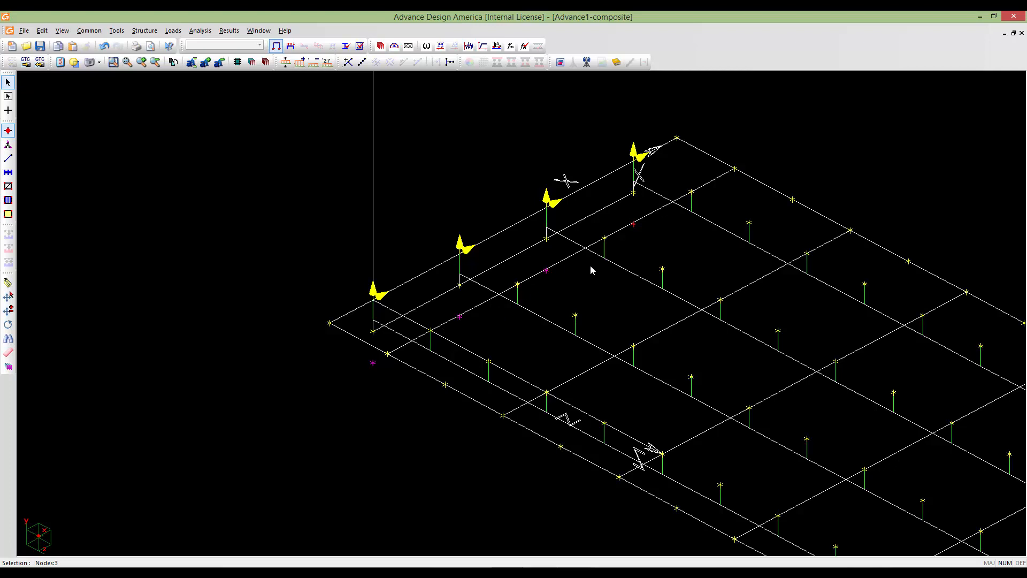
- Replace the type of the four new origin abutment nodes with Support in the nodes spreadsheet
double_click(622, 249)
left_click(353, 140)
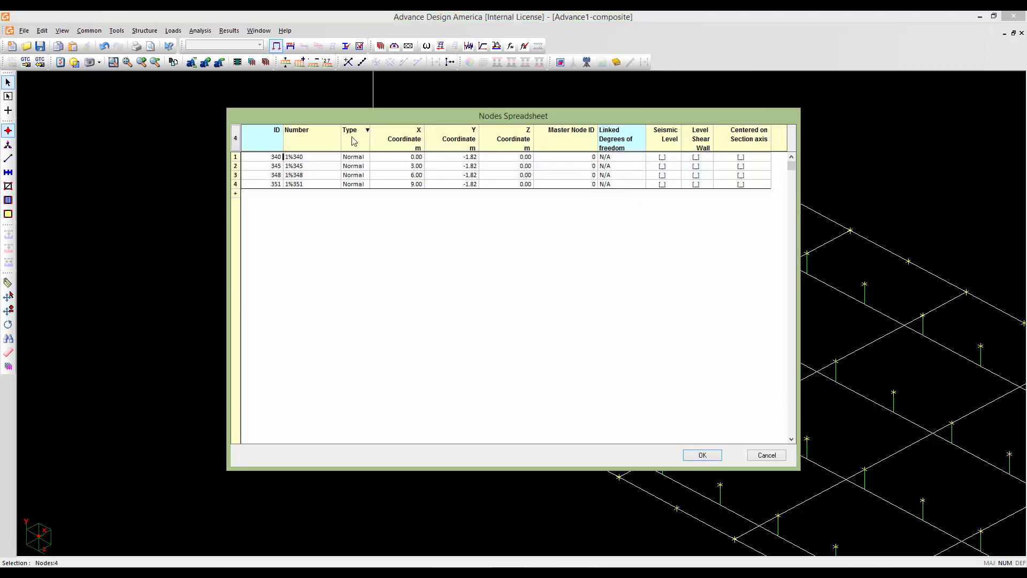
right_click(352, 167)
left_click(384, 252)
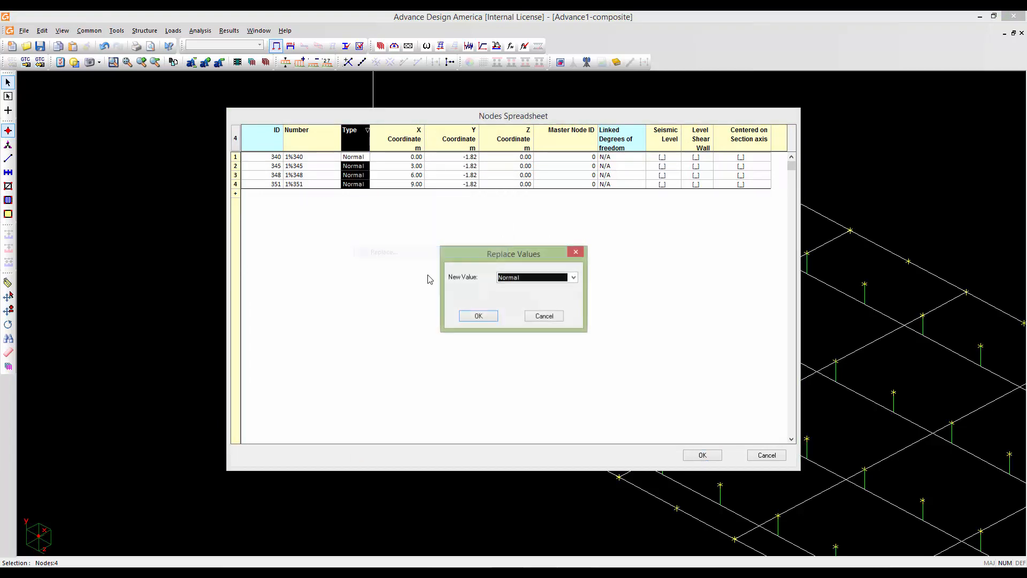
left_click(514, 278)
left_click(513, 280)
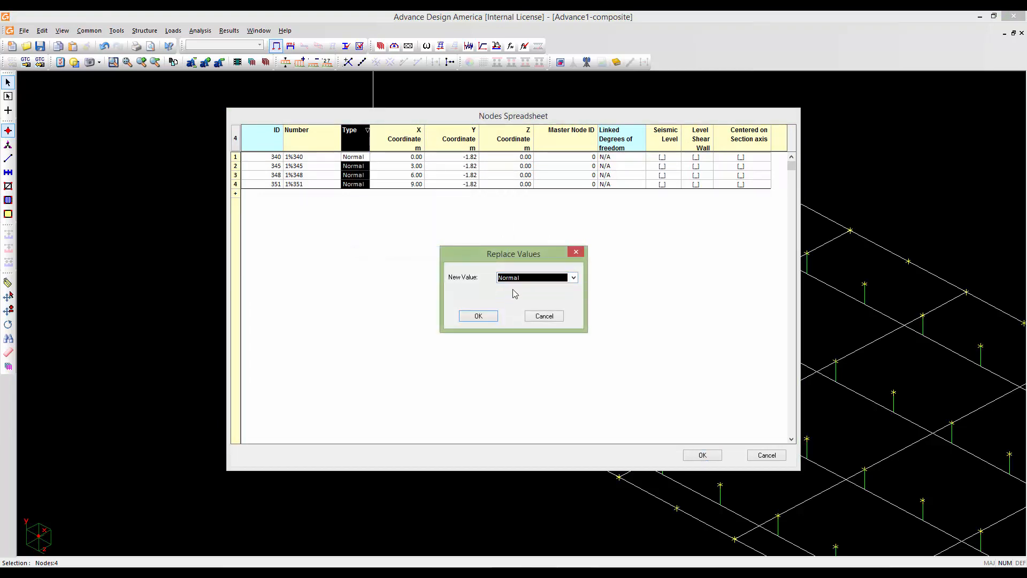
left_click(513, 282)
left_click(508, 293)
left_click(479, 316)
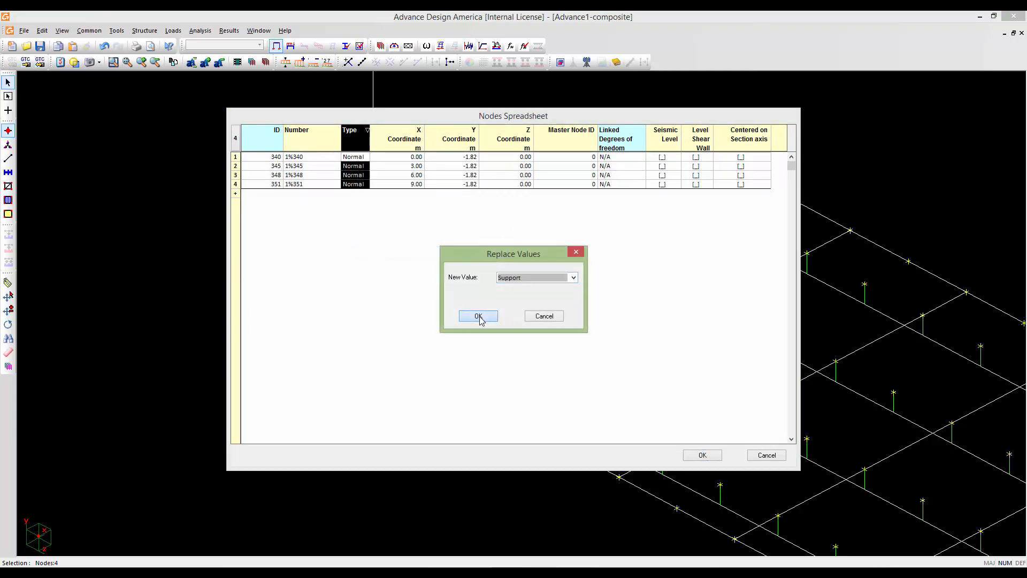
left_click(709, 455)
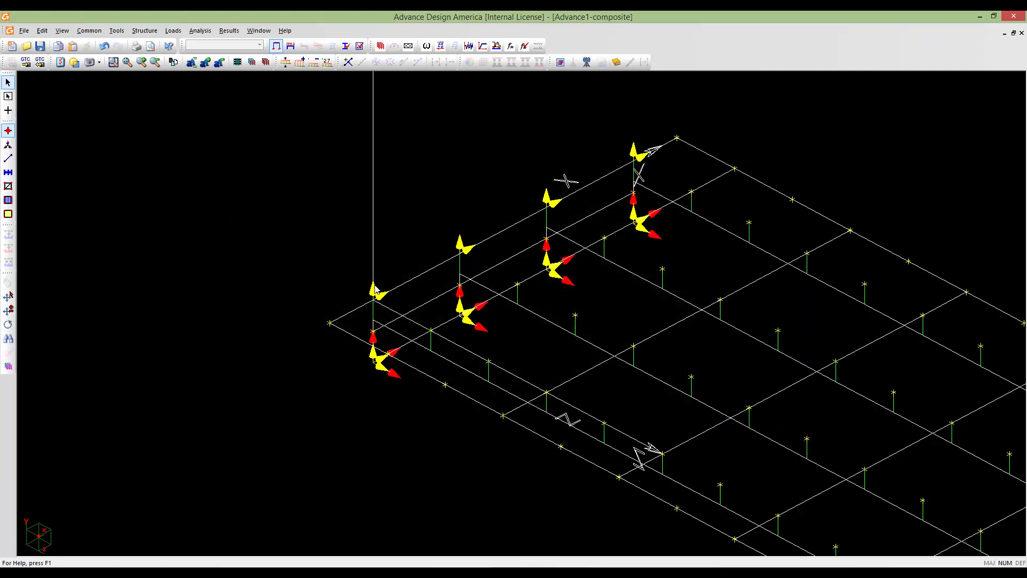
- Select the four original supports at deck level along the origin abutment
left_click(8, 144)
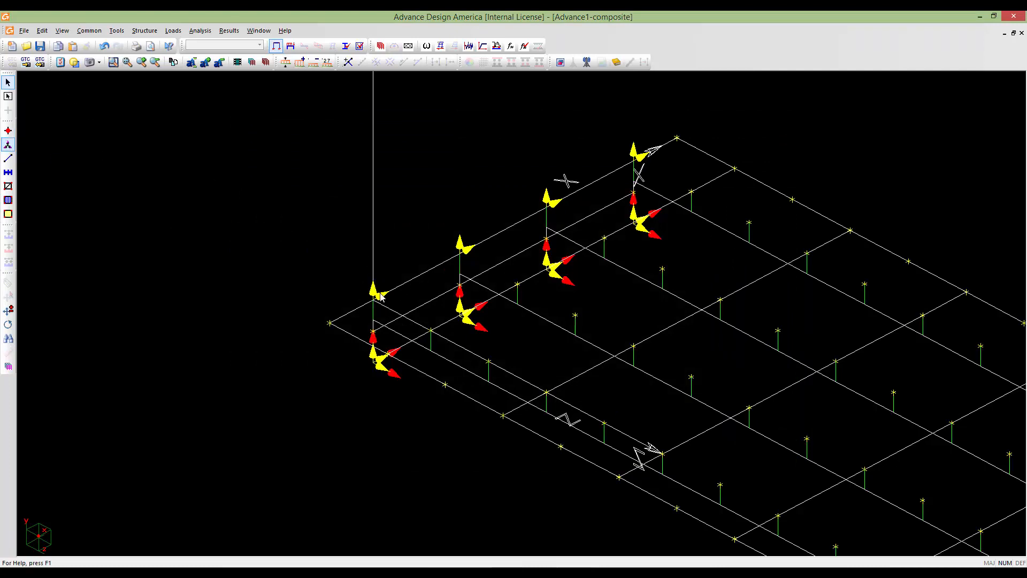
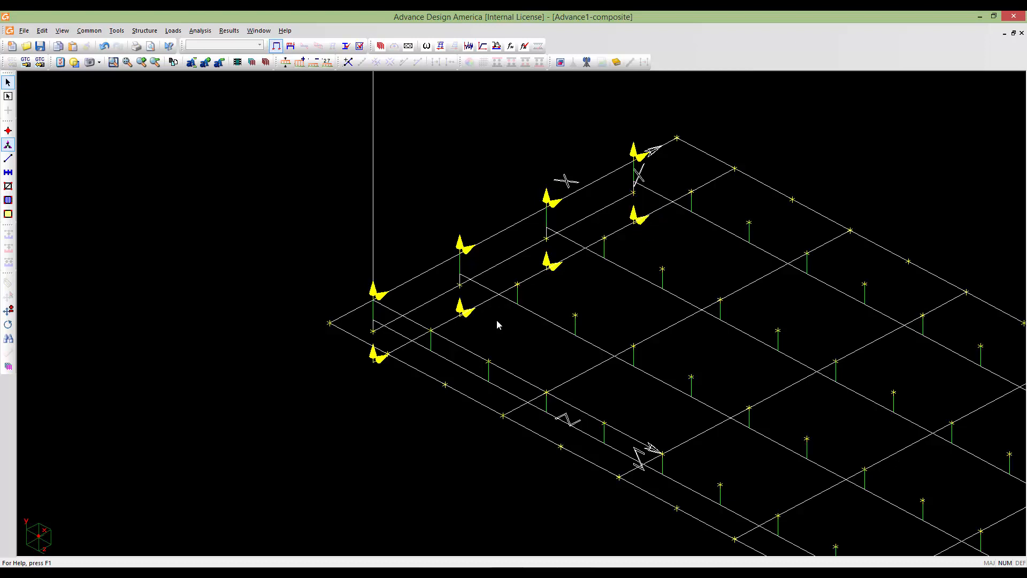
left_click(379, 294)
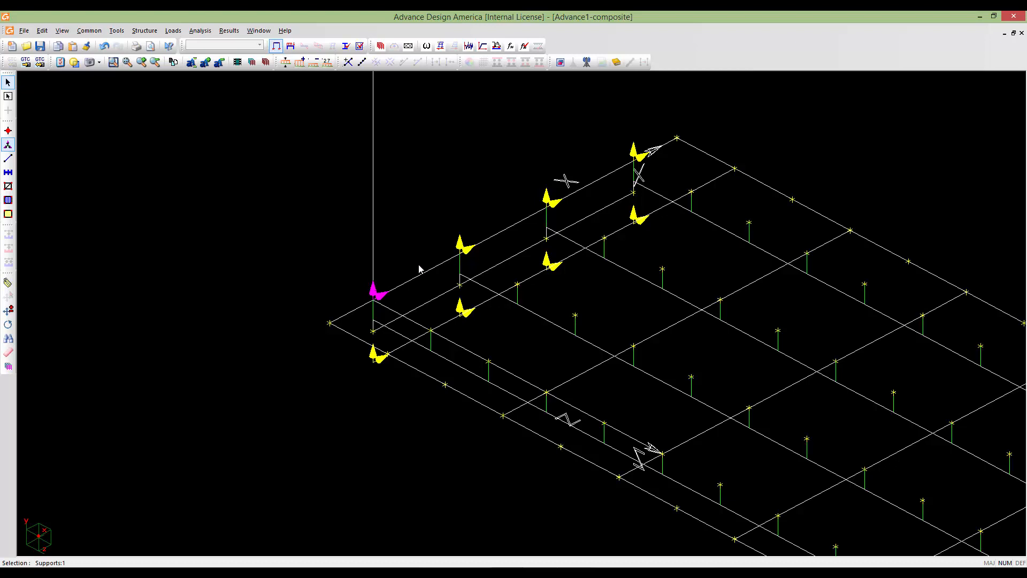
left_click(461, 246)
left_click(545, 203)
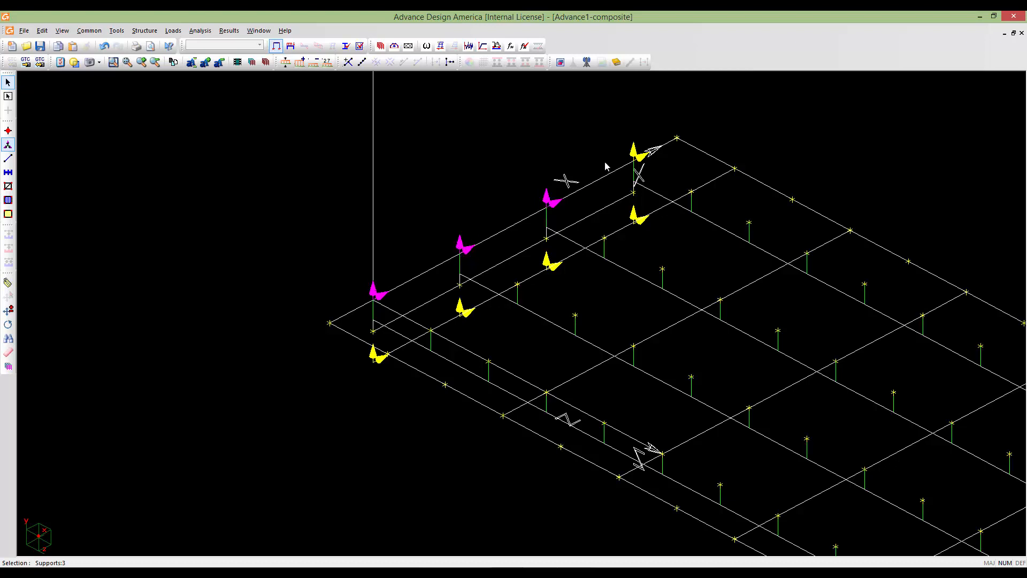
left_click(636, 154)
- Replace the type of the four original abutment support nodes with Normal in the nodes spreadsheet
left_click(8, 131)
double_click(123, 191)
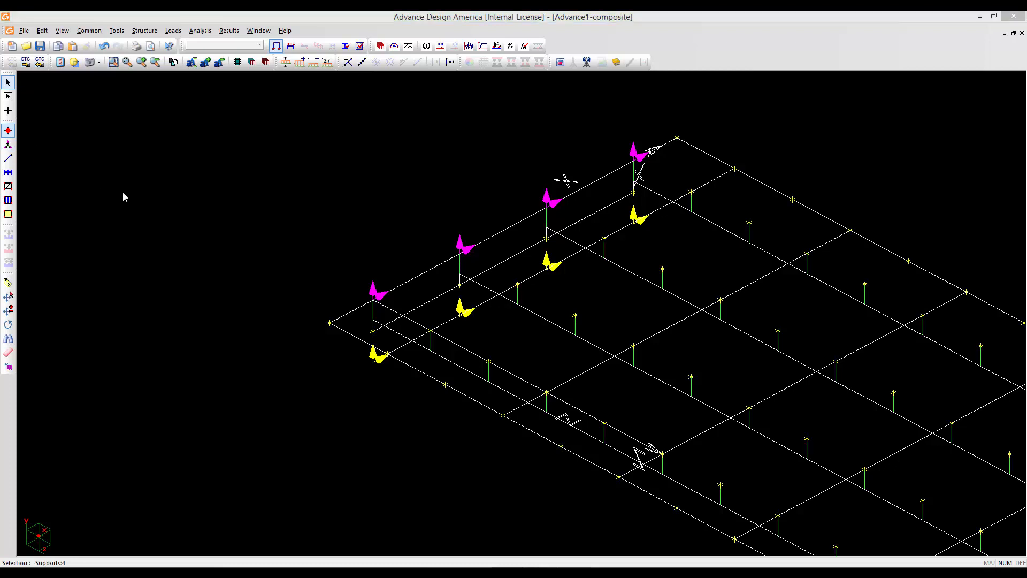
left_click(348, 143)
right_click(350, 144)
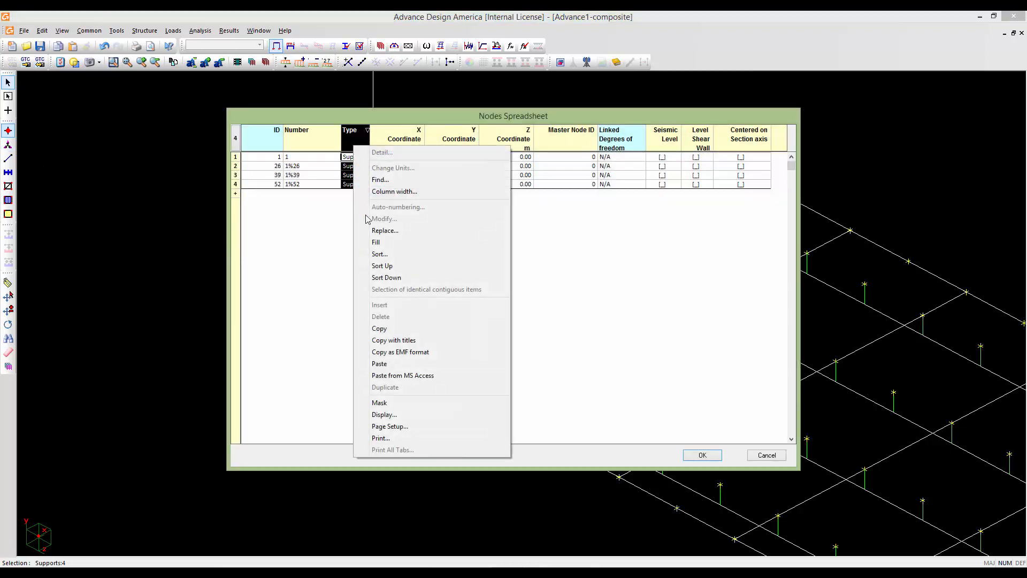
left_click(375, 230)
left_click(520, 278)
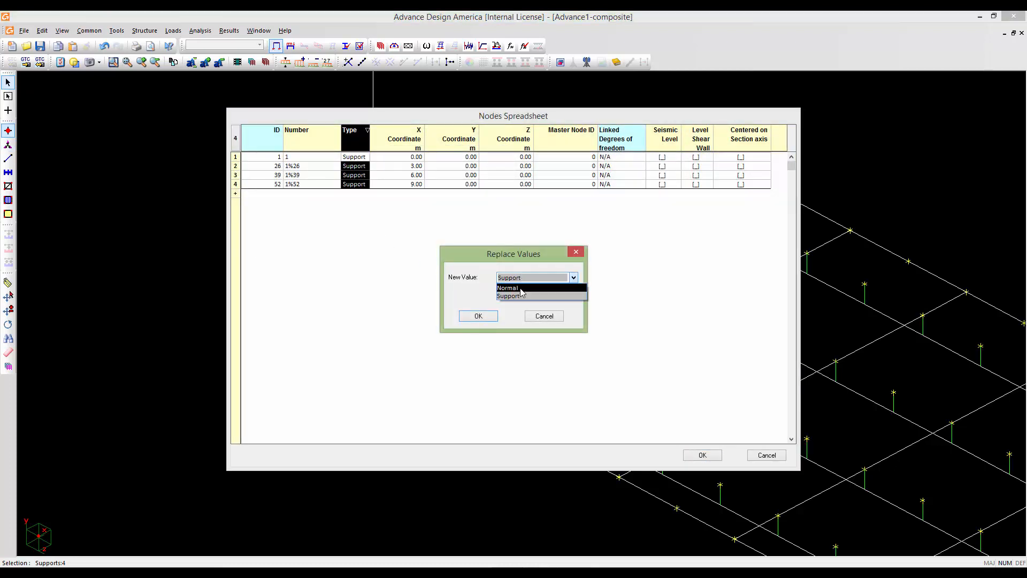
left_click(522, 292)
left_click(480, 318)
left_click(691, 455)
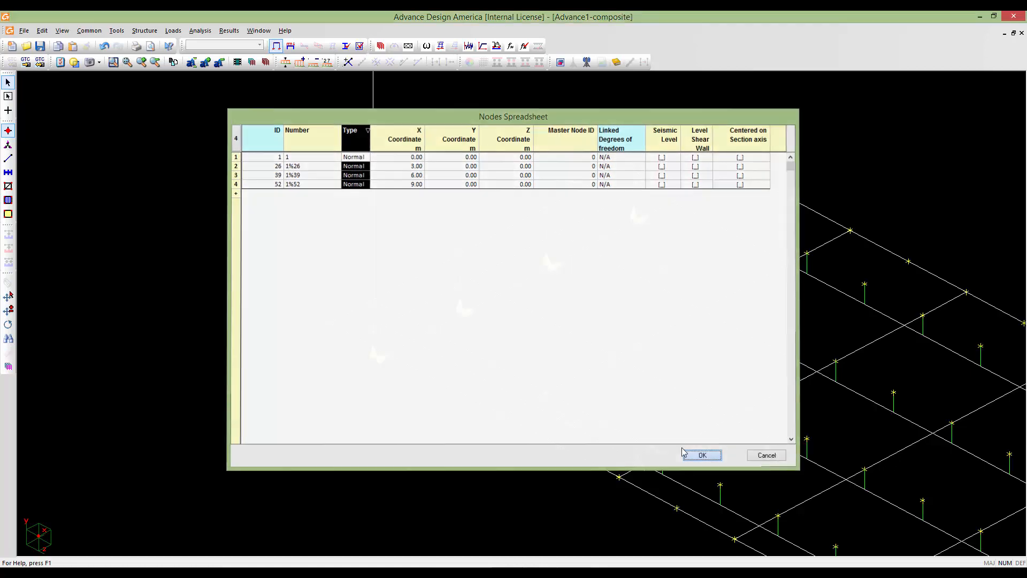
- Draw a member from the new support node at X = 9 m up to the diaphragm's lower node above it
middle_click_drag(380, 366, 300, 386)
scroll(357, 384, "up", 1)
scroll(315, 381, "up", 4)
middle_click_drag(287, 462, 482, 431)
scroll(354, 351, "up", 3)
scroll(471, 409, "up", 1)
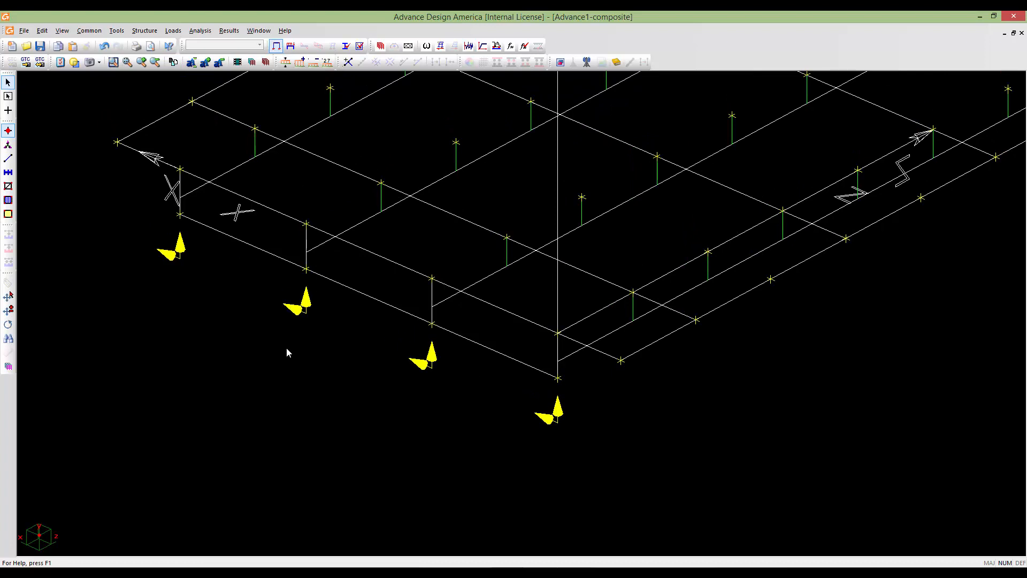
middle_click_drag(287, 348, 295, 351)
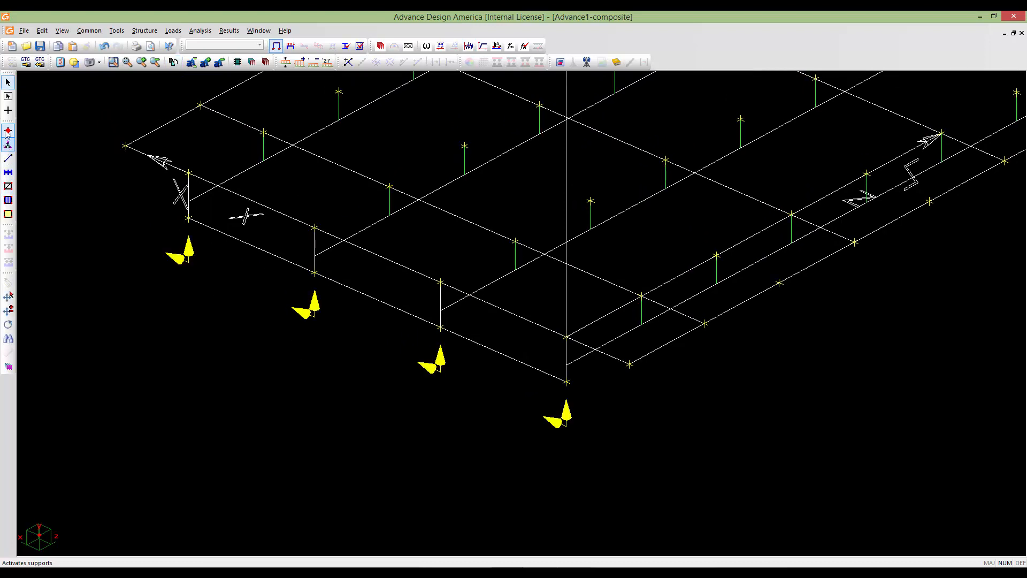
left_click(8, 110)
left_click(95, 93)
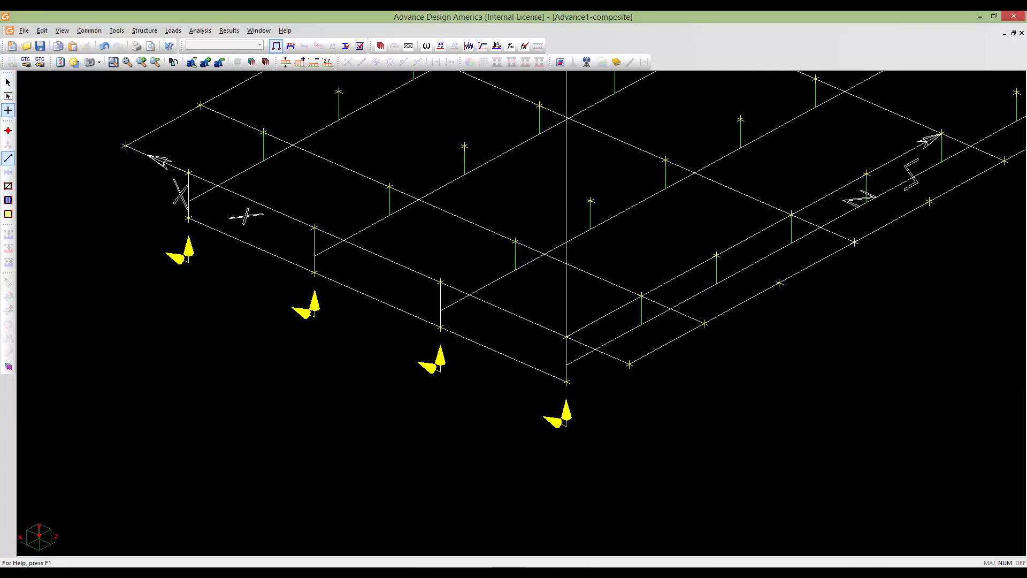
left_click(188, 260)
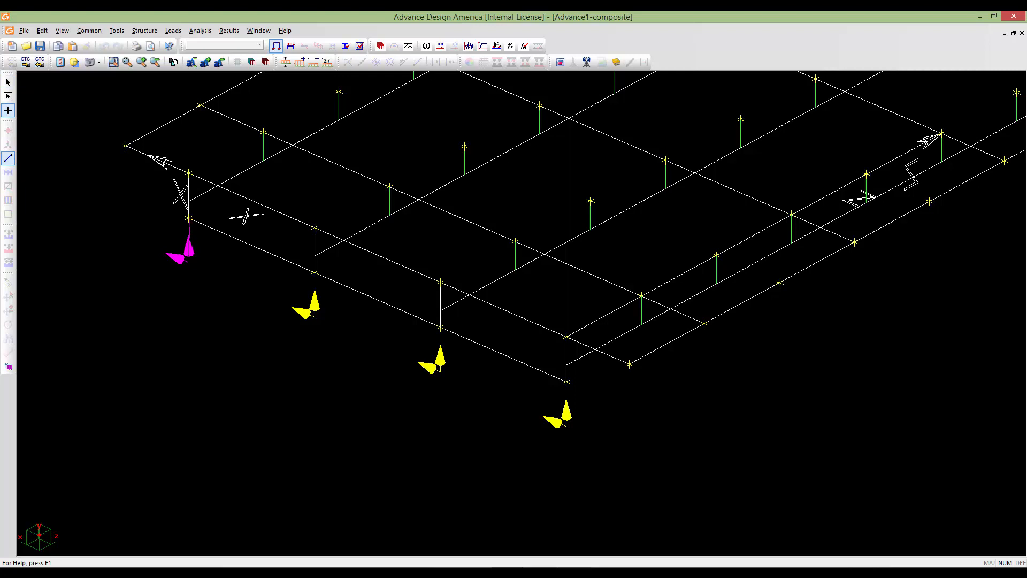
left_click(188, 219)
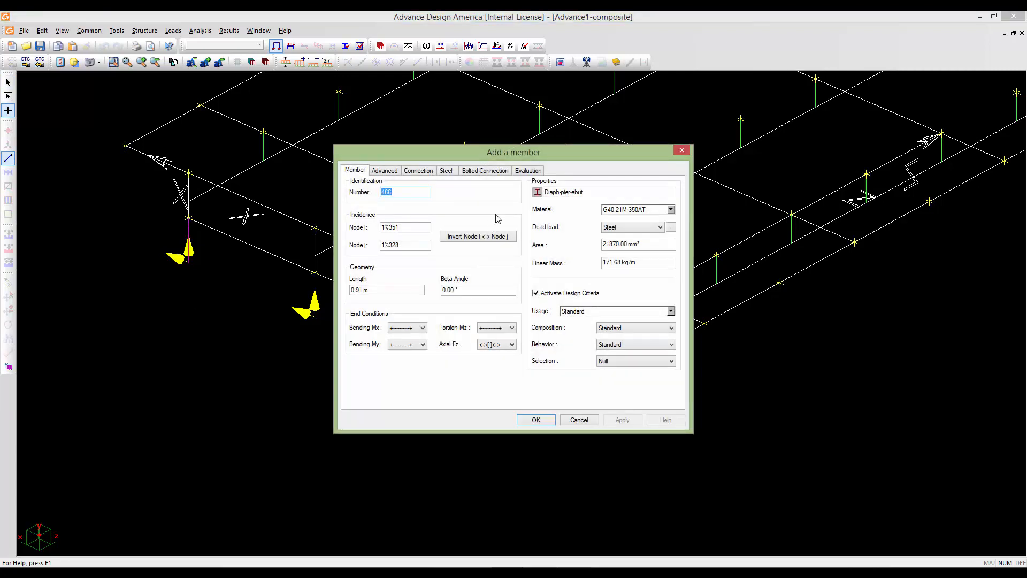
- Set the new member's behavior to Rigid, keep its usage Standard, and add it to the model
left_click(669, 312)
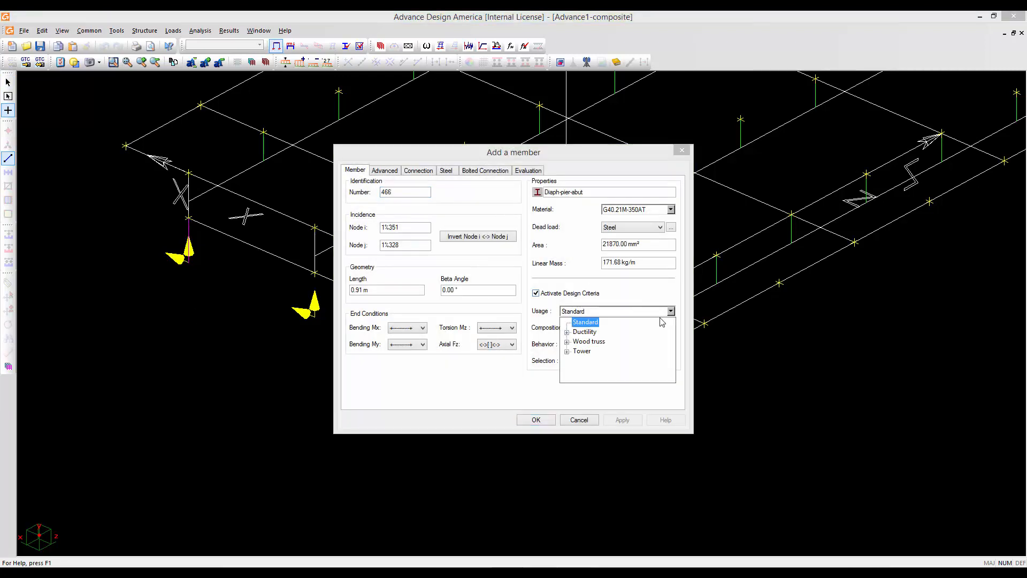
left_click(627, 309)
left_click(644, 345)
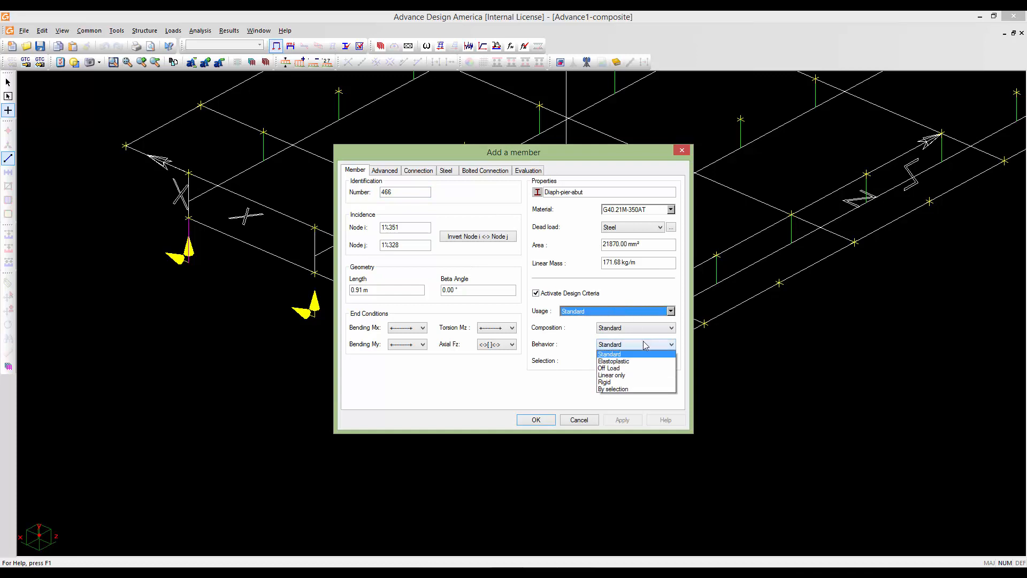
left_click(631, 381)
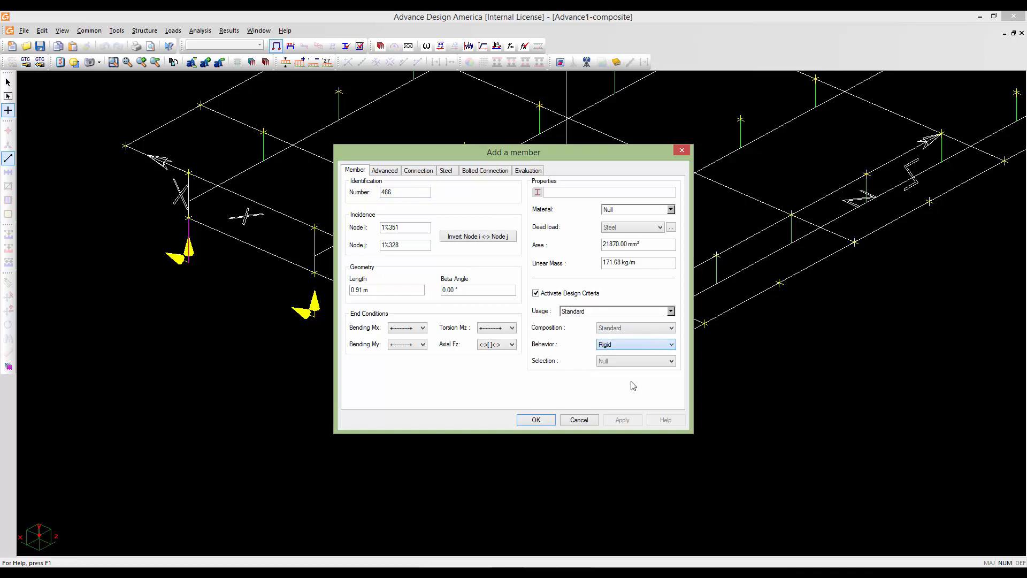
left_click(383, 171)
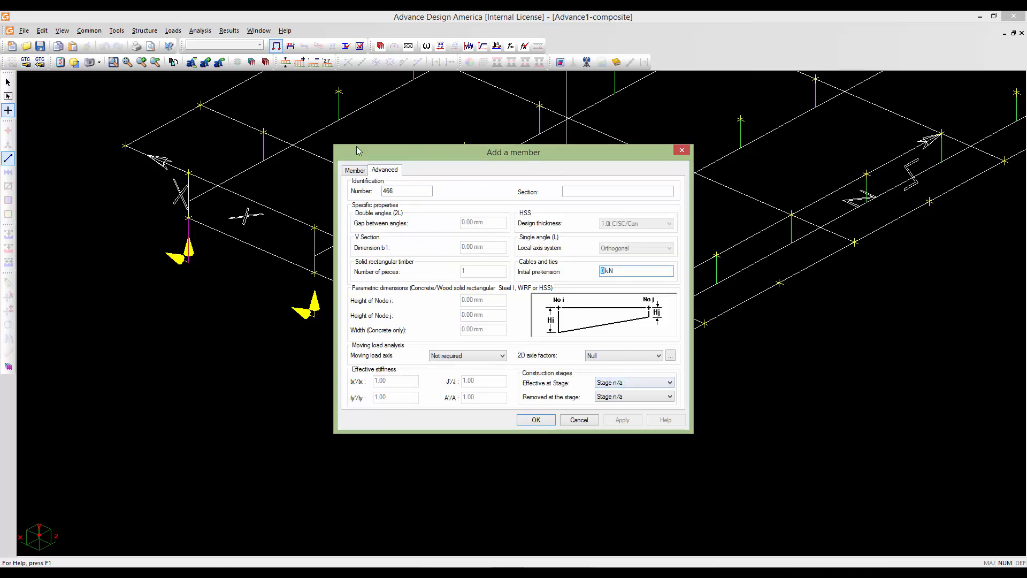
left_click(356, 170)
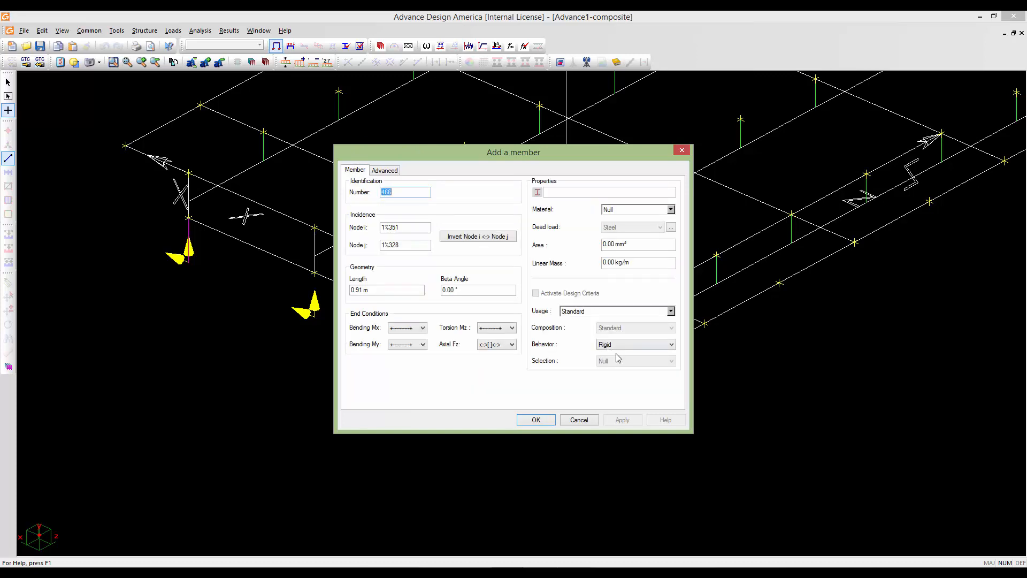
left_click(535, 420)
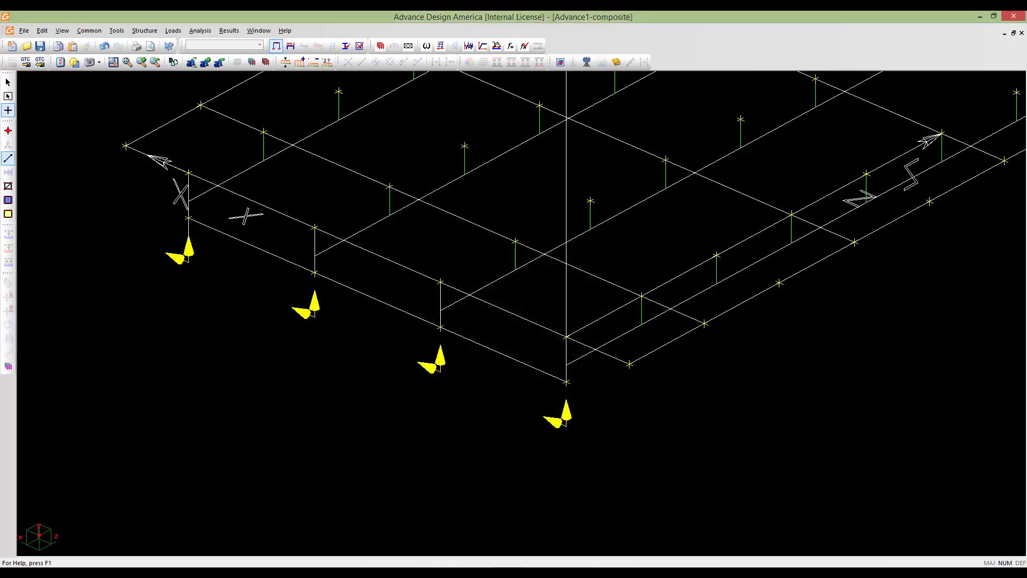
- Add rigid members from the origin abutment's supports at X = 6, 3 and 0 m up to the diaphragm's lower nodes
left_click(314, 316)
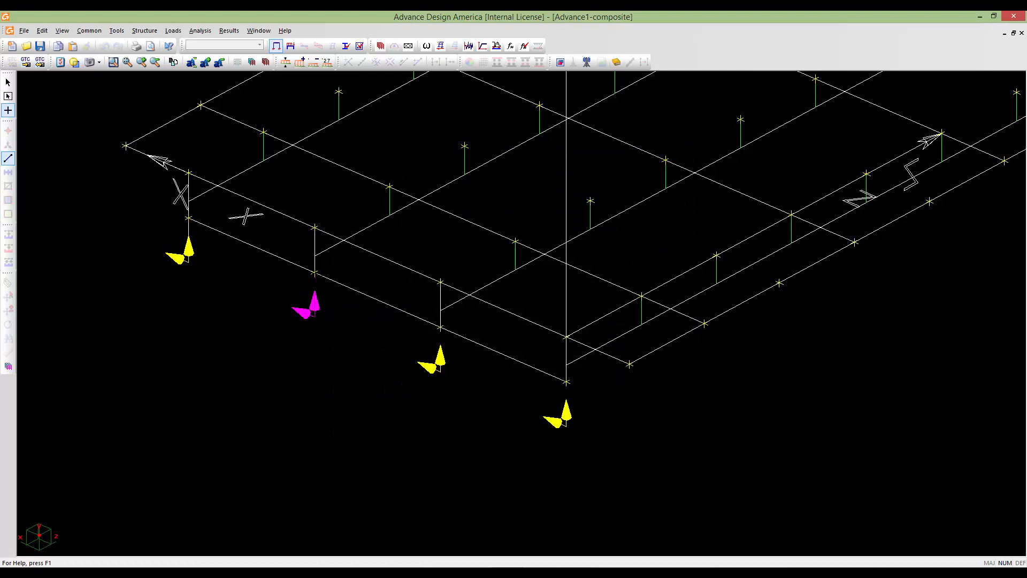
left_click(314, 273)
left_click(533, 420)
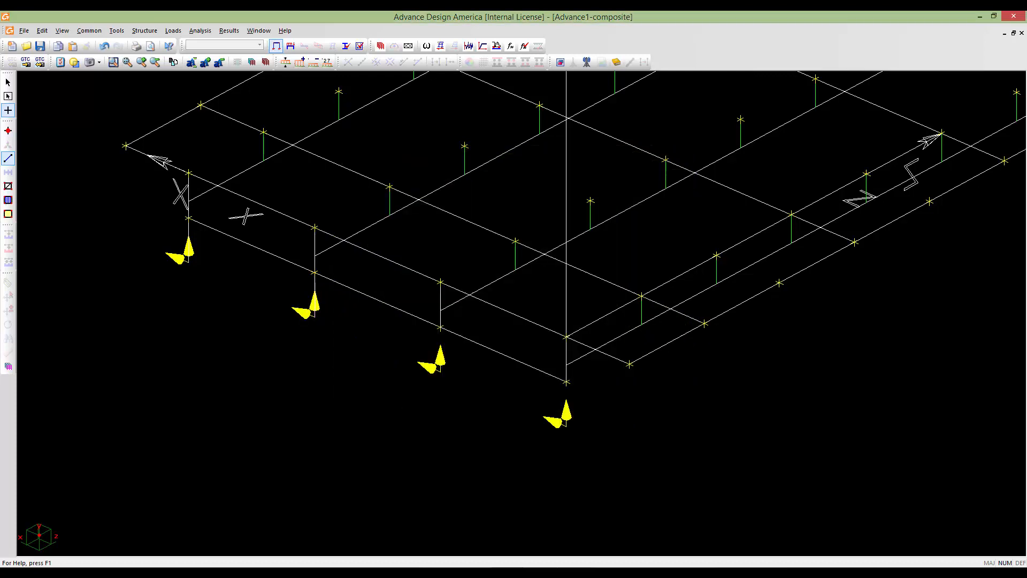
left_click(440, 370)
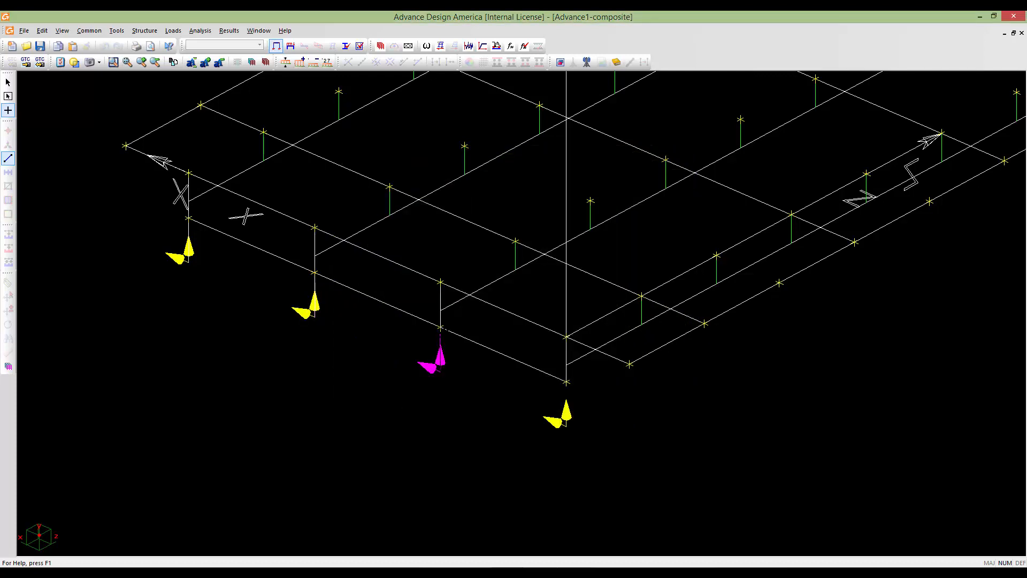
left_click(440, 327)
left_click(535, 420)
left_click(565, 422)
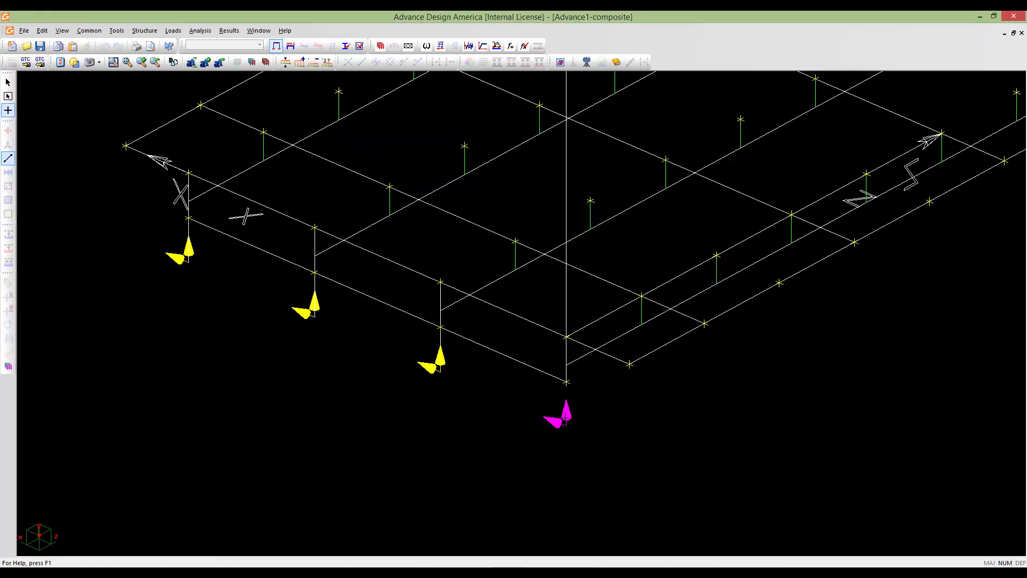
left_click(566, 382)
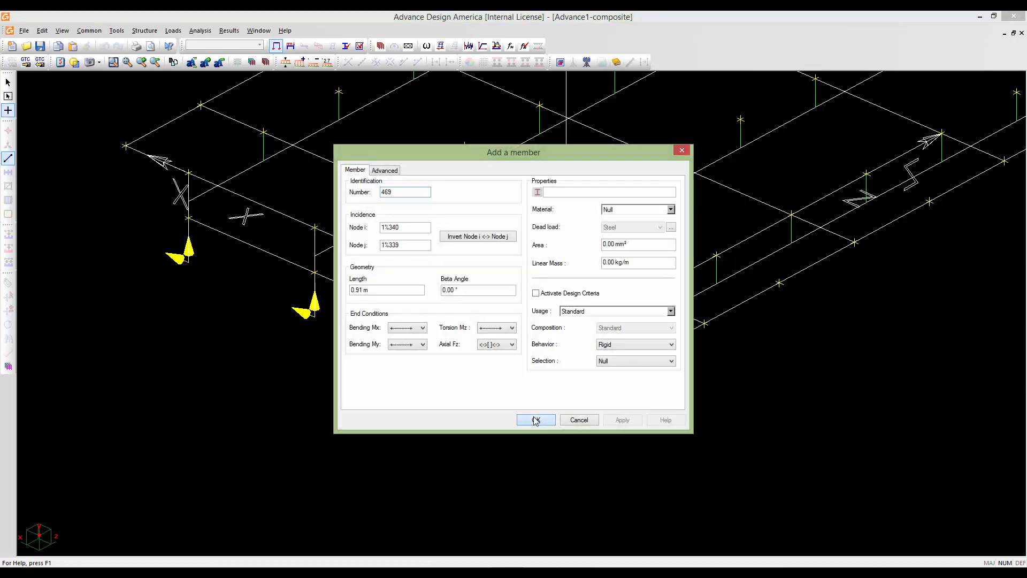
left_click(536, 420)
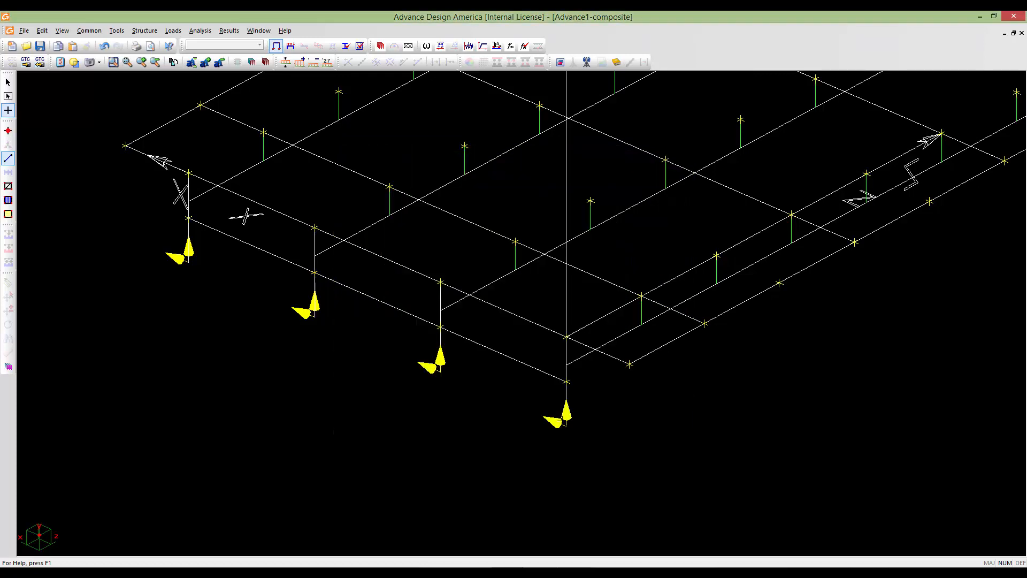
- Select the four unconnected nodes below the diaphragm at Z = 48 m and open them in the nodes spreadsheet
scroll(246, 215, "down", 6)
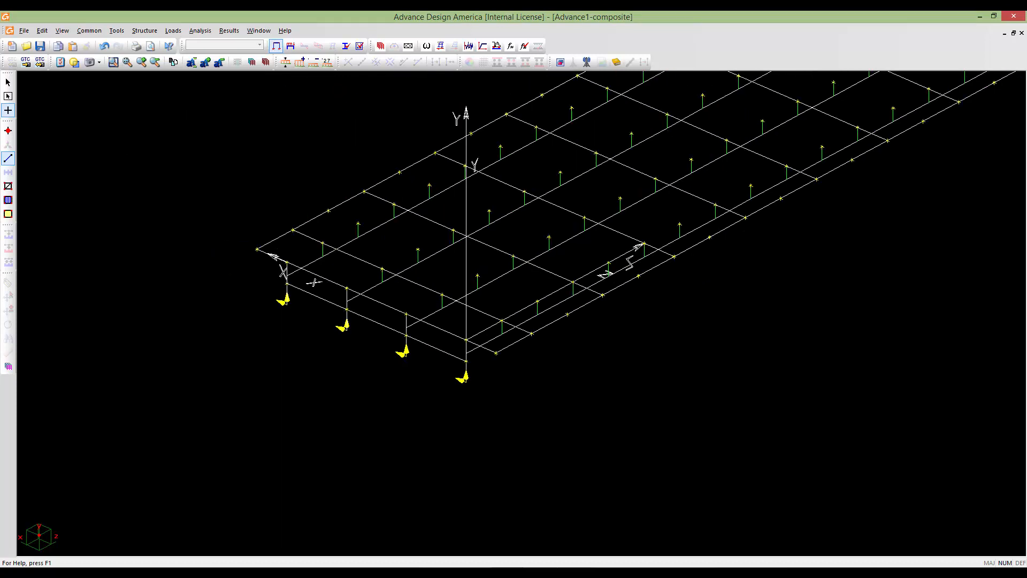
middle_click_drag(528, 259, 420, 325)
scroll(420, 325, "up", 4)
scroll(428, 348, "up", 4)
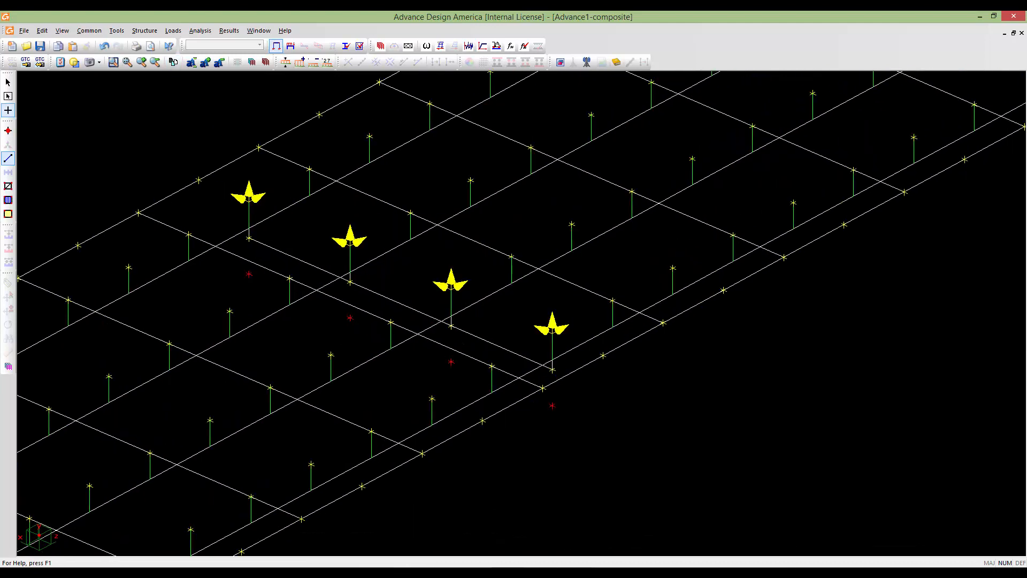
scroll(451, 363, "up", 3)
middle_click_drag(451, 362, 517, 367)
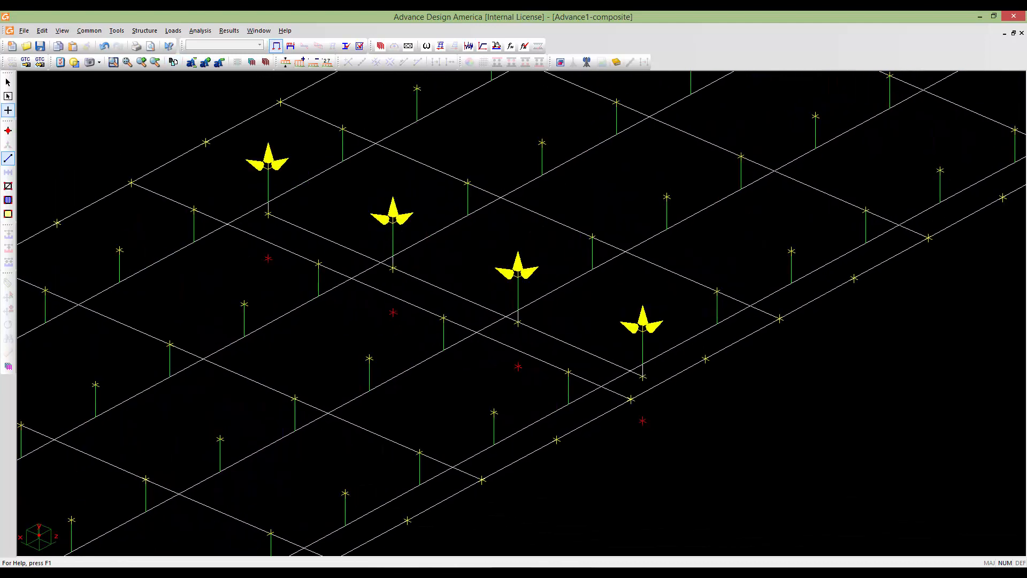
left_click(7, 130)
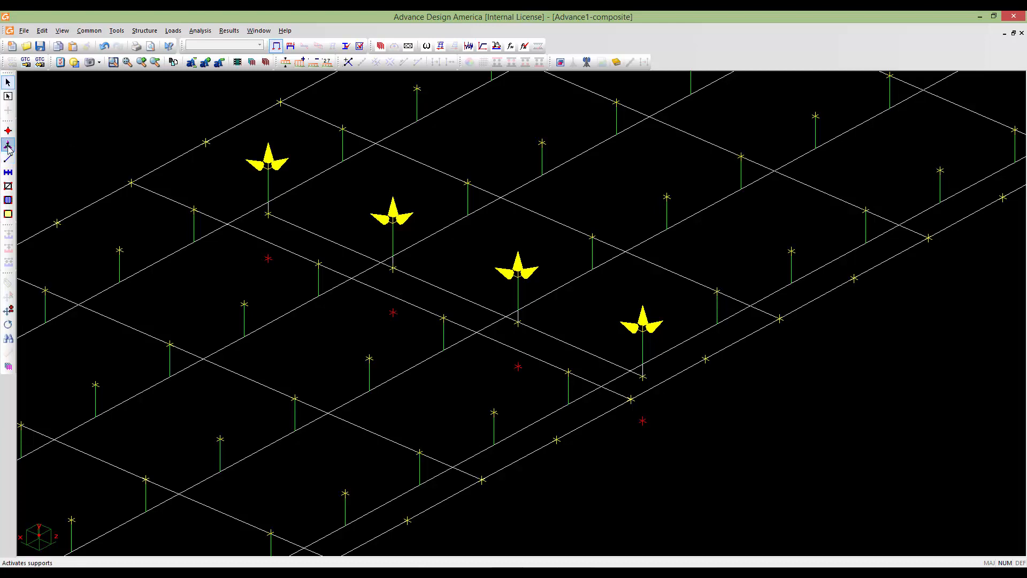
left_click(273, 263)
left_click(394, 315)
left_click(521, 367)
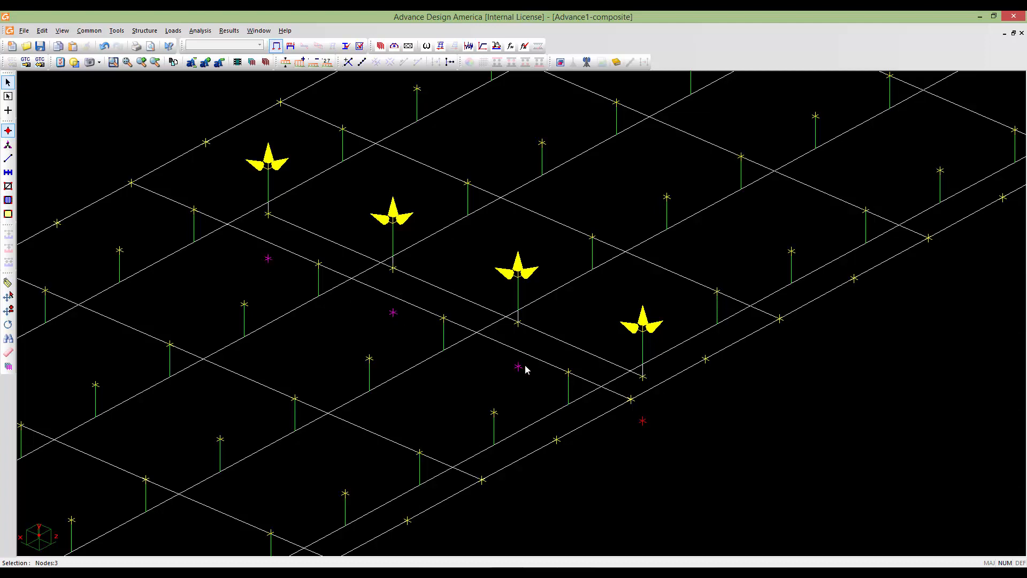
double_click(623, 409)
- Replace the type of the four selected lower nodes at Z = 48 m with Support
left_click(351, 141)
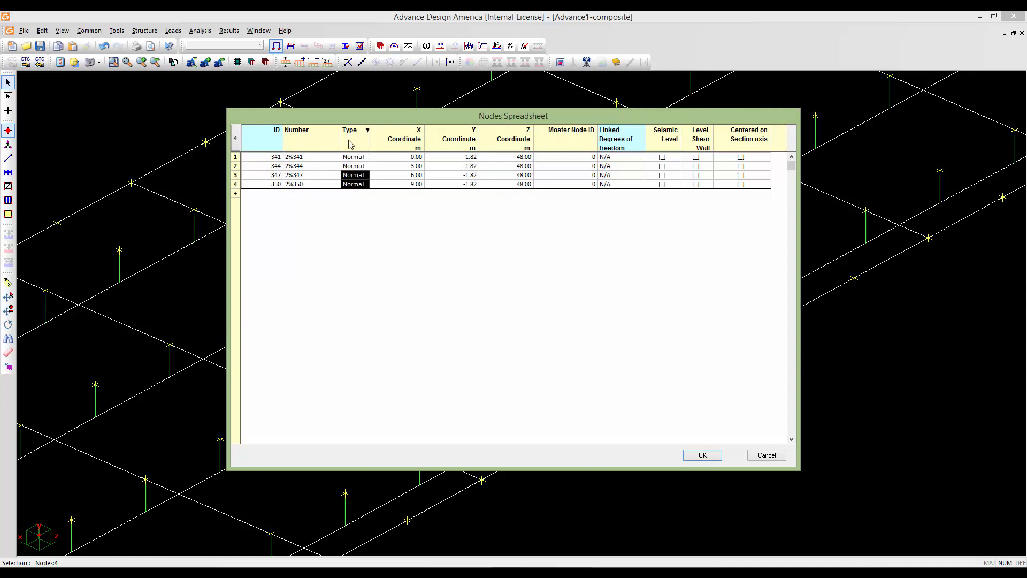
right_click(351, 141)
left_click(361, 225)
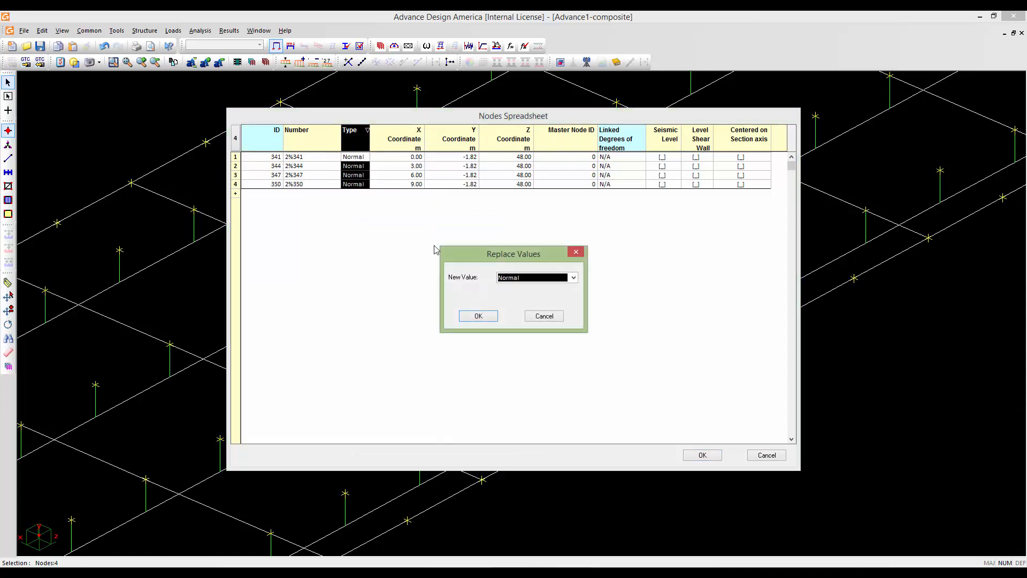
left_click(518, 284)
left_click(518, 294)
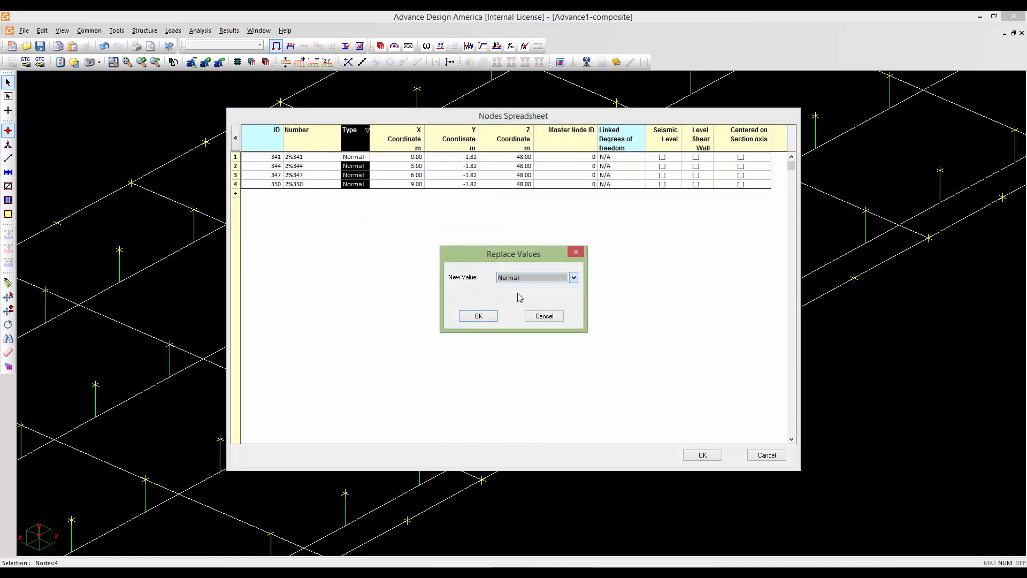
left_click(482, 316)
left_click(701, 454)
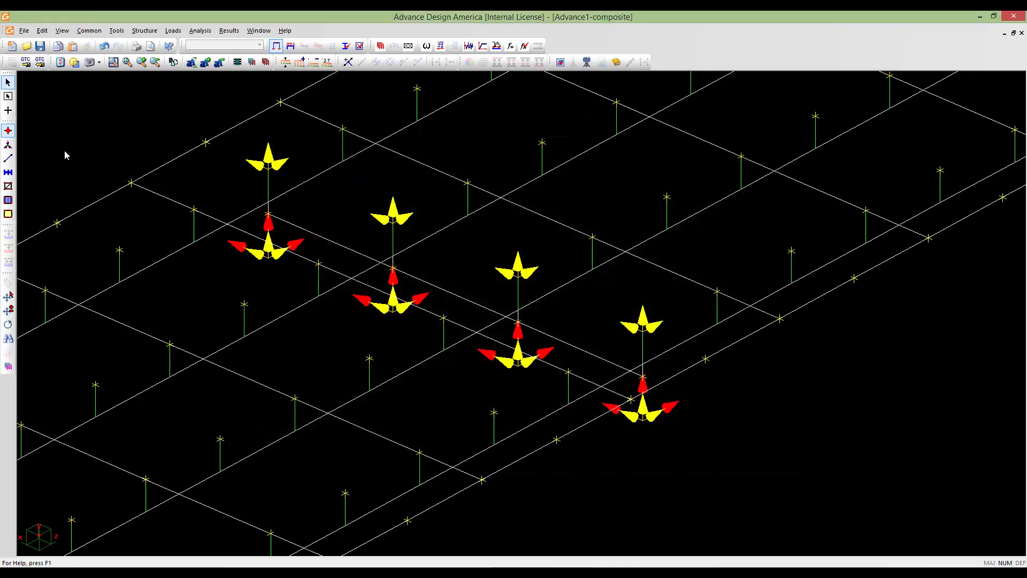
- Copy the properties of the original deck-level support at X = 9 m onto the four new supports below the Z = 48 m diaphragm
left_click(8, 145)
left_click(269, 159)
left_click(87, 47)
left_click(238, 246)
left_click(380, 309)
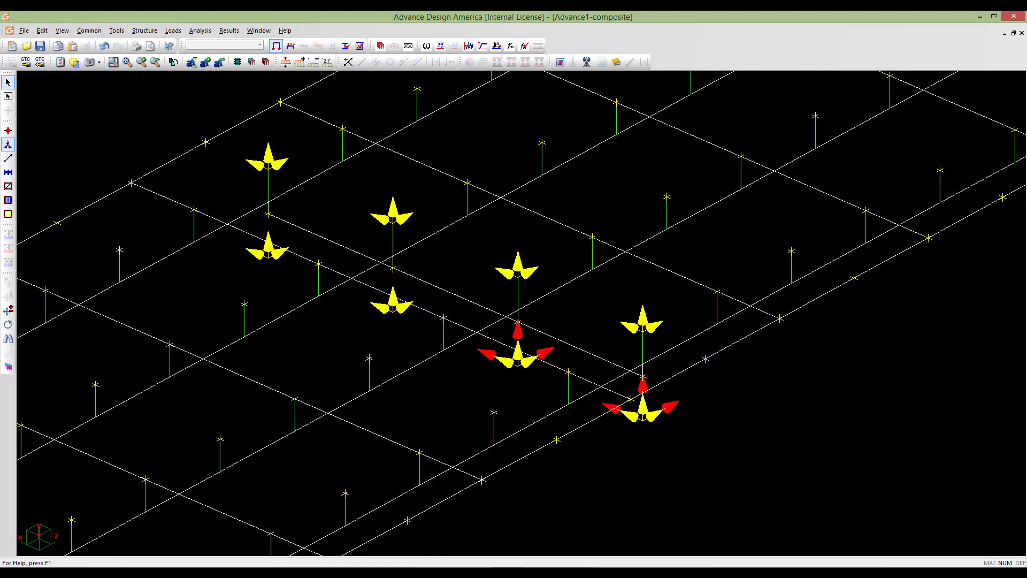
left_click(518, 355)
left_click(642, 411)
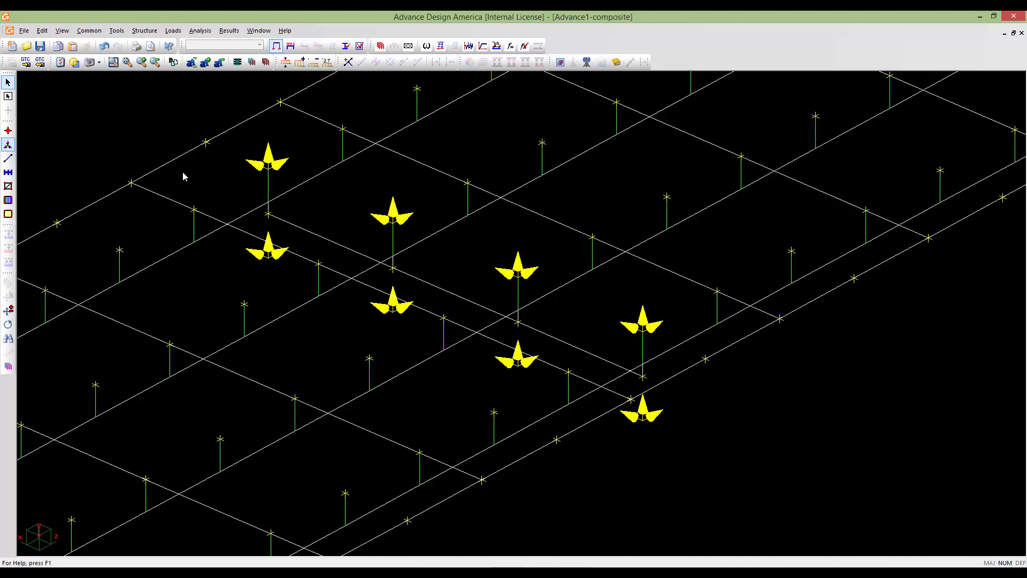
- Select the four original deck-level supports at Z = 48 m and check their restraints in the supports spreadsheet
left_click(256, 163)
left_click(396, 220)
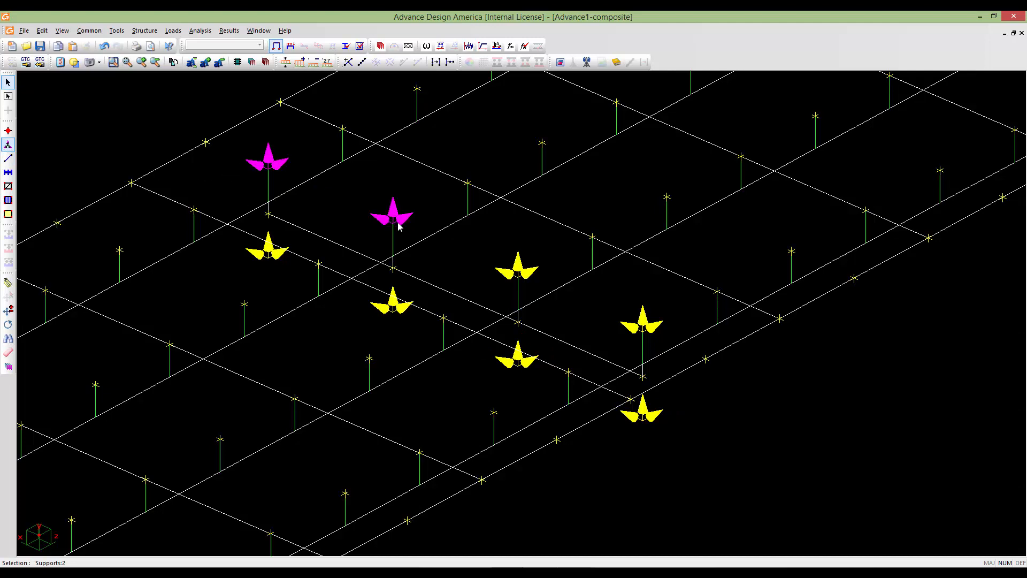
left_click(514, 270)
left_click(645, 329)
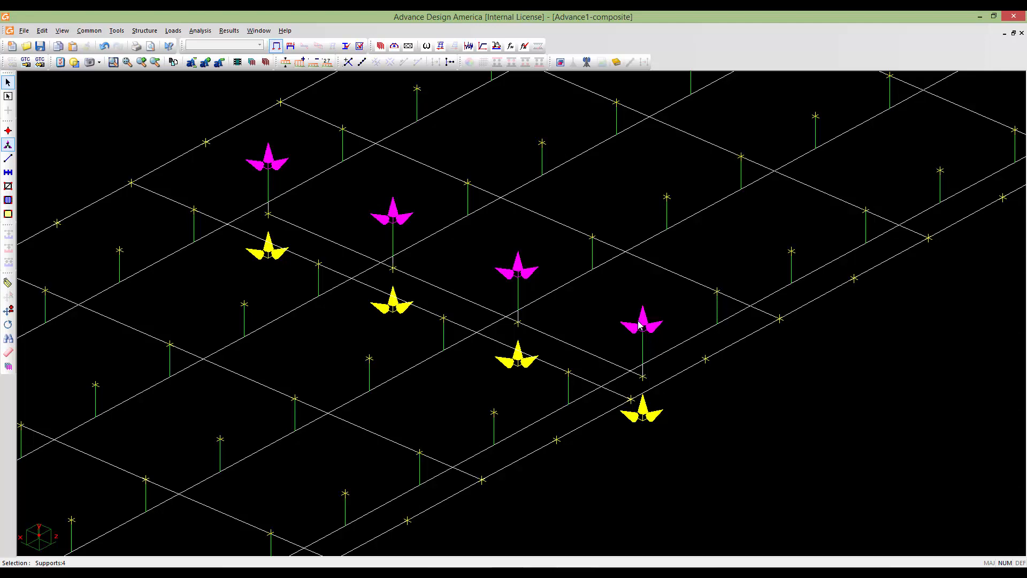
double_click(639, 322)
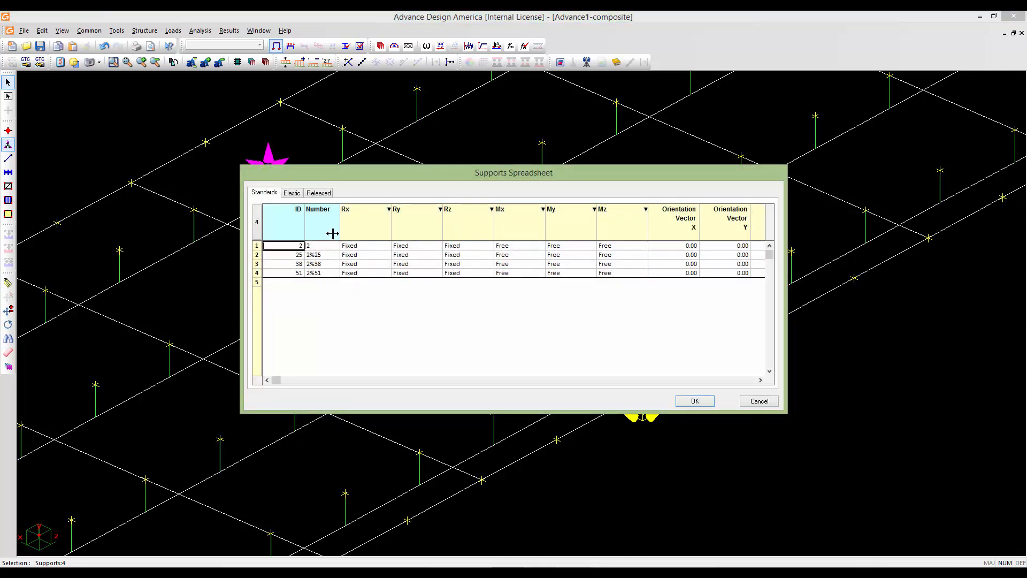
left_click(750, 403)
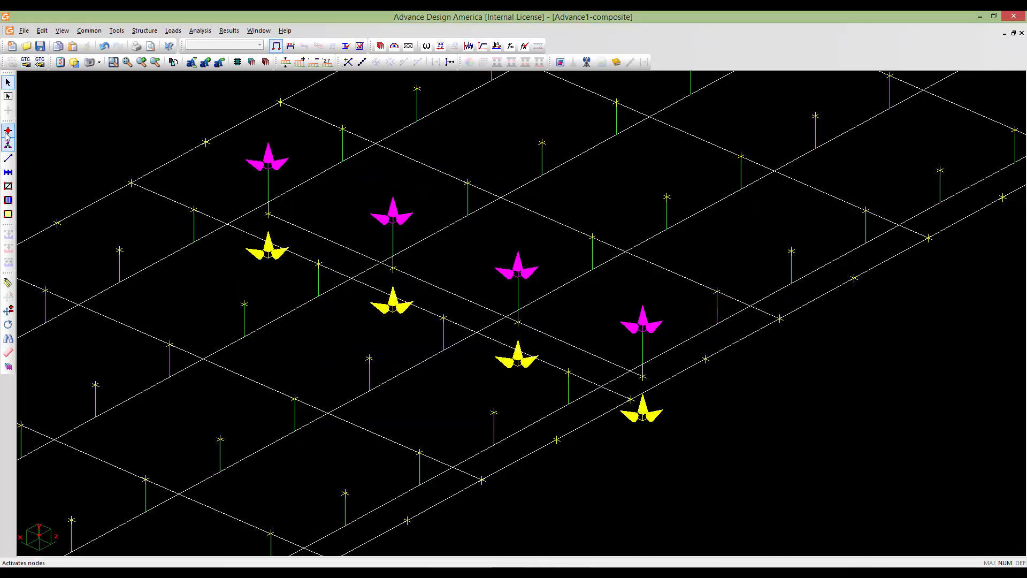
- Replace the type of the four original support nodes at Z = 48 m with Normal in the nodes spreadsheet
double_click(268, 220)
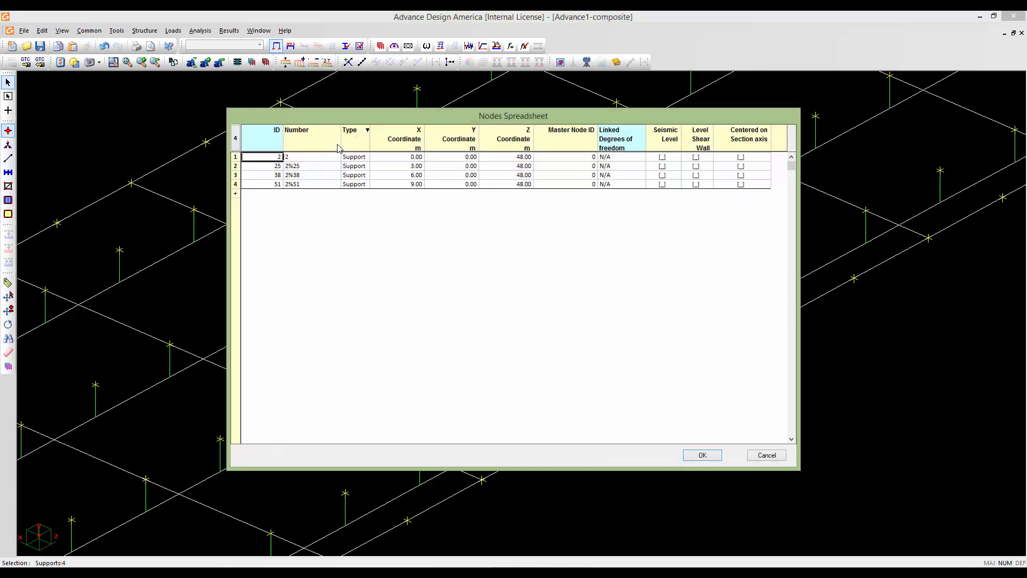
left_click(353, 144)
right_click(362, 165)
left_click(398, 247)
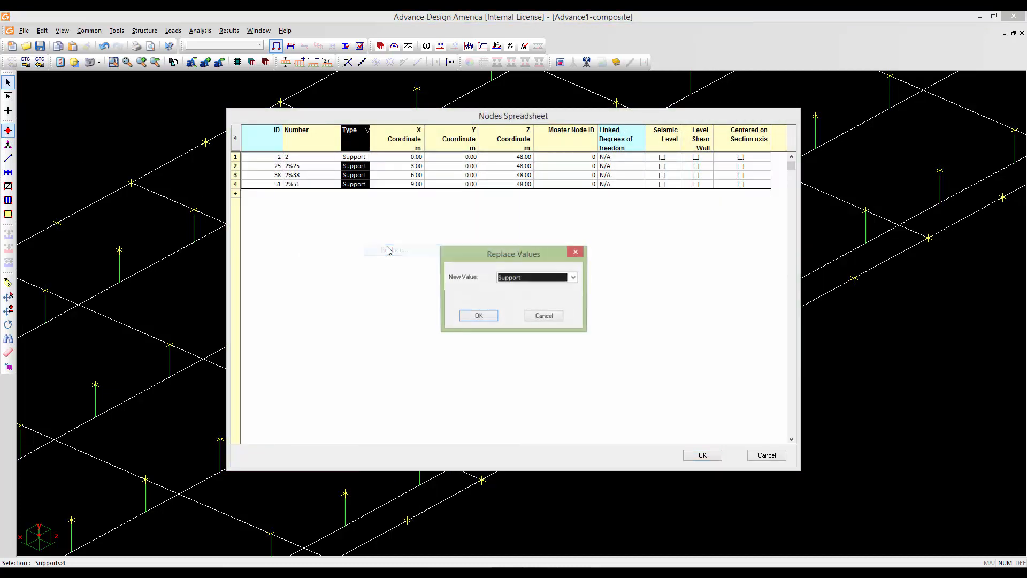
left_click(573, 277)
left_click(532, 296)
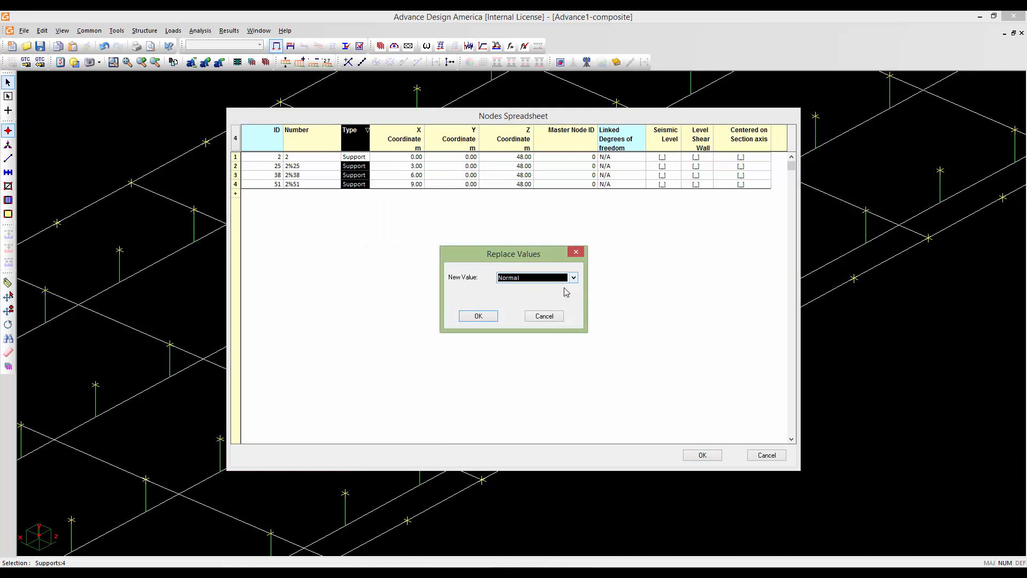
left_click(478, 316)
left_click(700, 454)
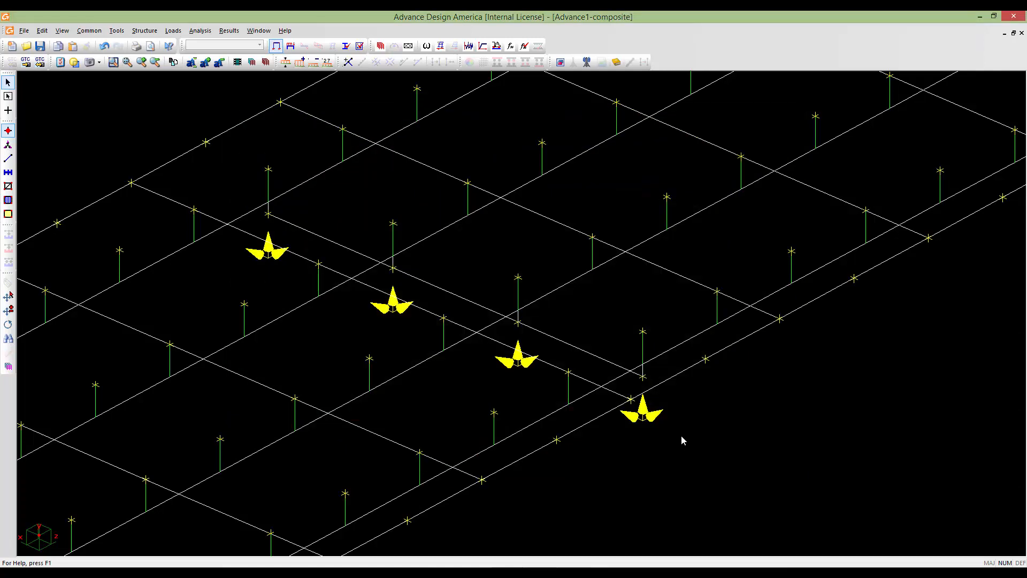
- Add a rigid member from the new support at X = 9 m, Z = 48 m up to the diaphragm's lower node
middle_click_drag(682, 435, 644, 434)
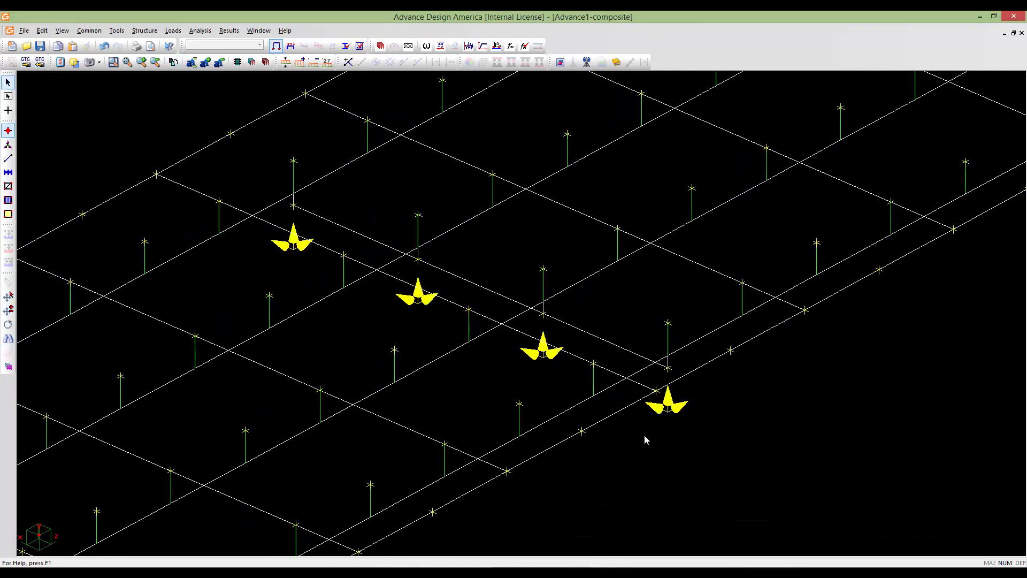
scroll(644, 435, "up", 1)
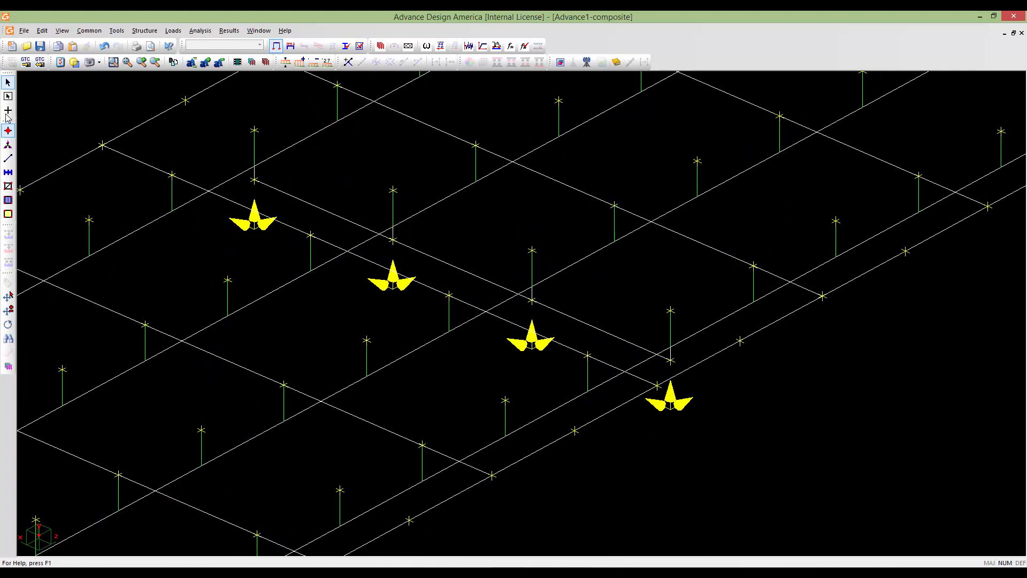
left_click(8, 130)
left_click(8, 159)
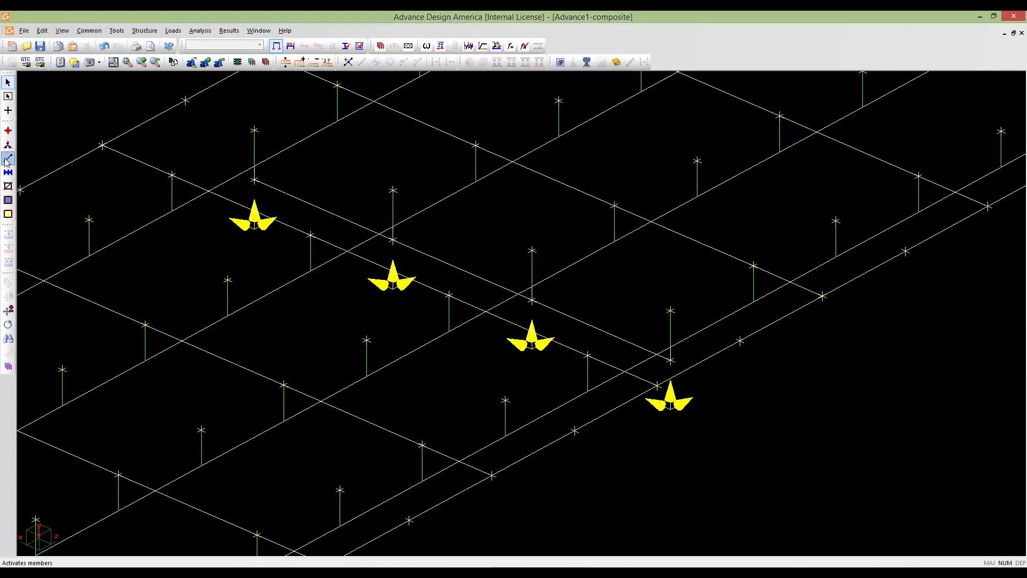
left_click(8, 110)
left_click(254, 220)
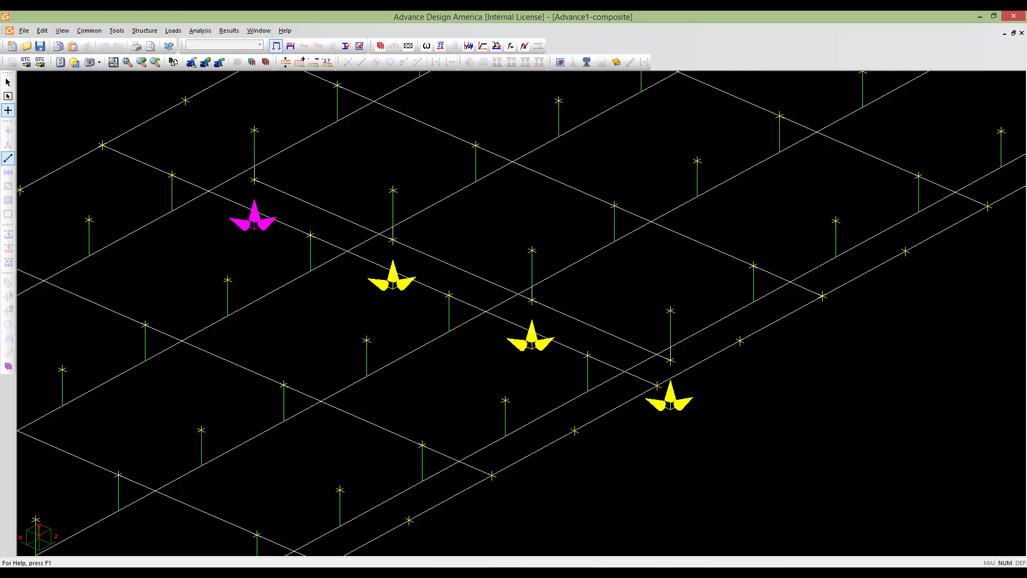
left_click(252, 186)
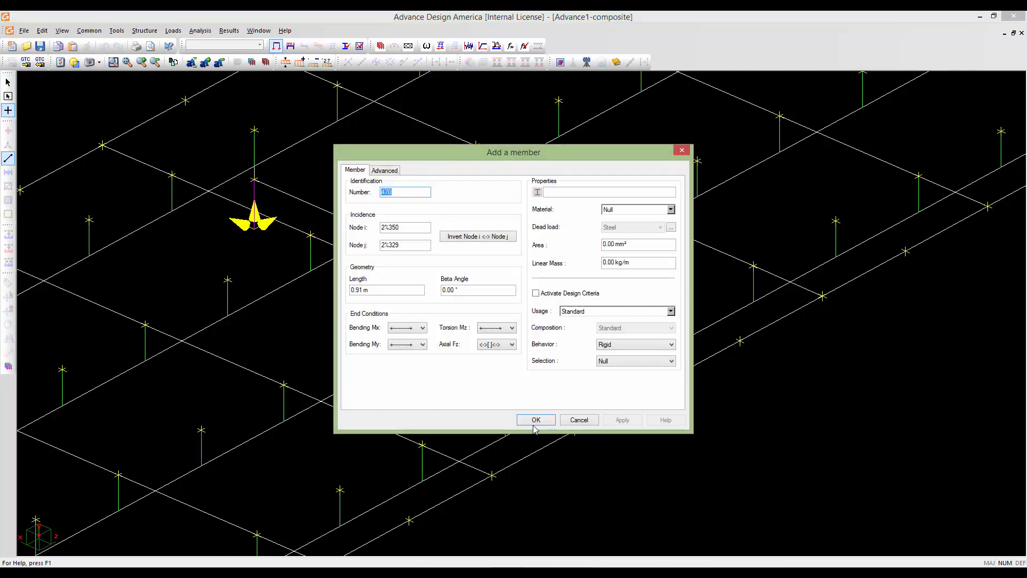
left_click(536, 420)
- Add rigid members from the remaining three new supports at Z = 48 m up to the diaphragm's lower nodes
left_click(393, 280)
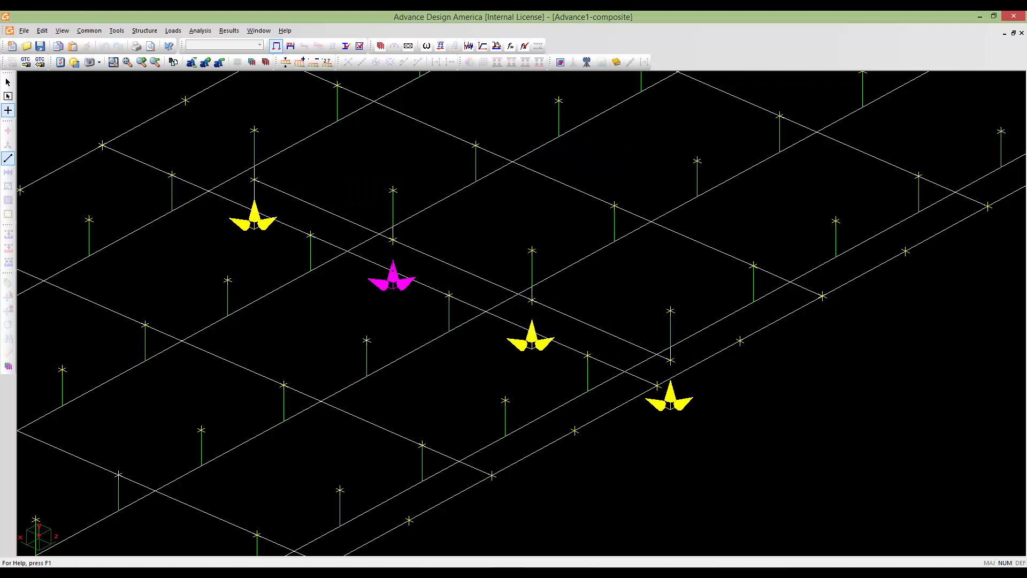
left_click(394, 240)
left_click(544, 421)
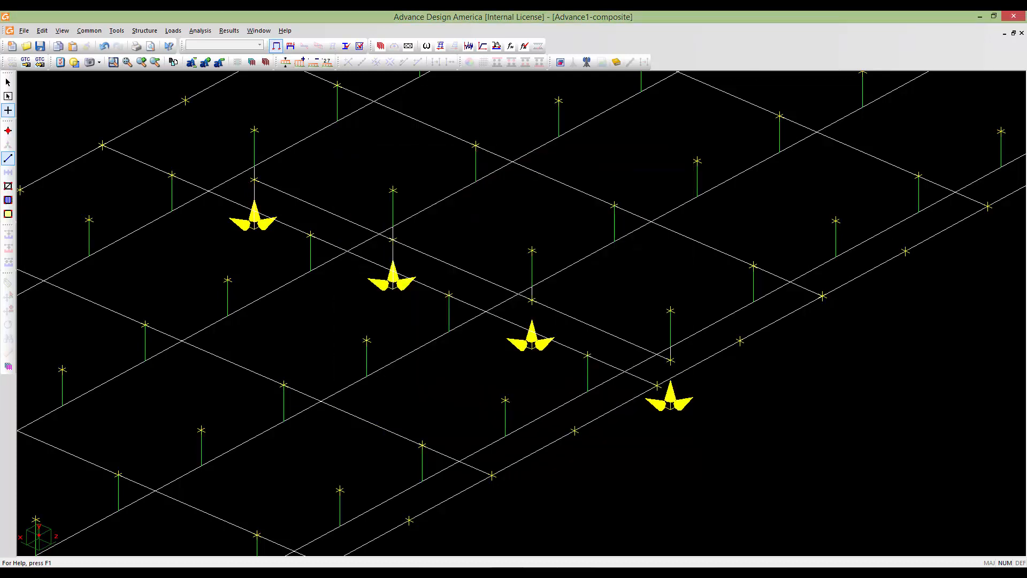
left_click(531, 337)
left_click(531, 300)
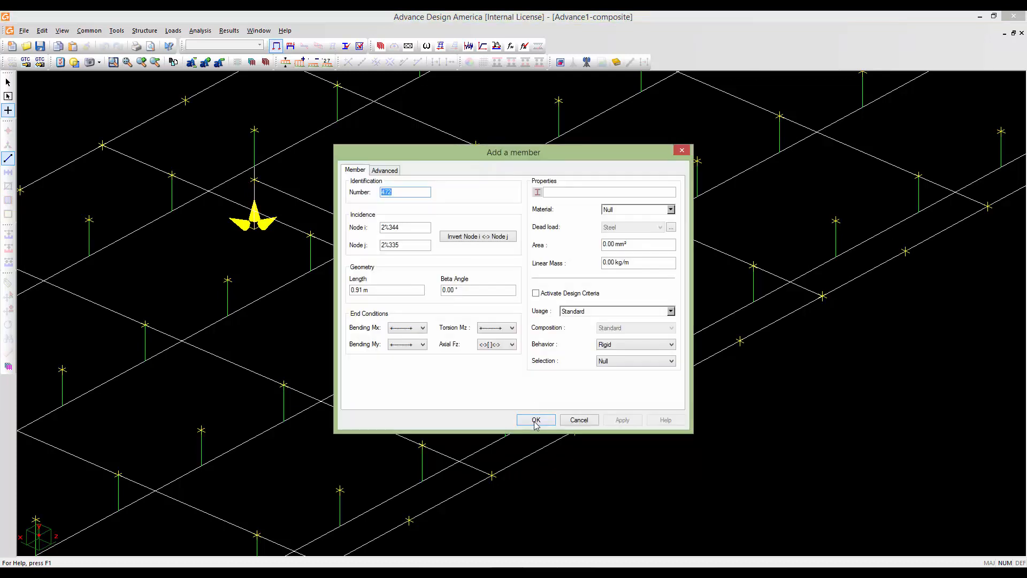
left_click(535, 418)
left_click(669, 396)
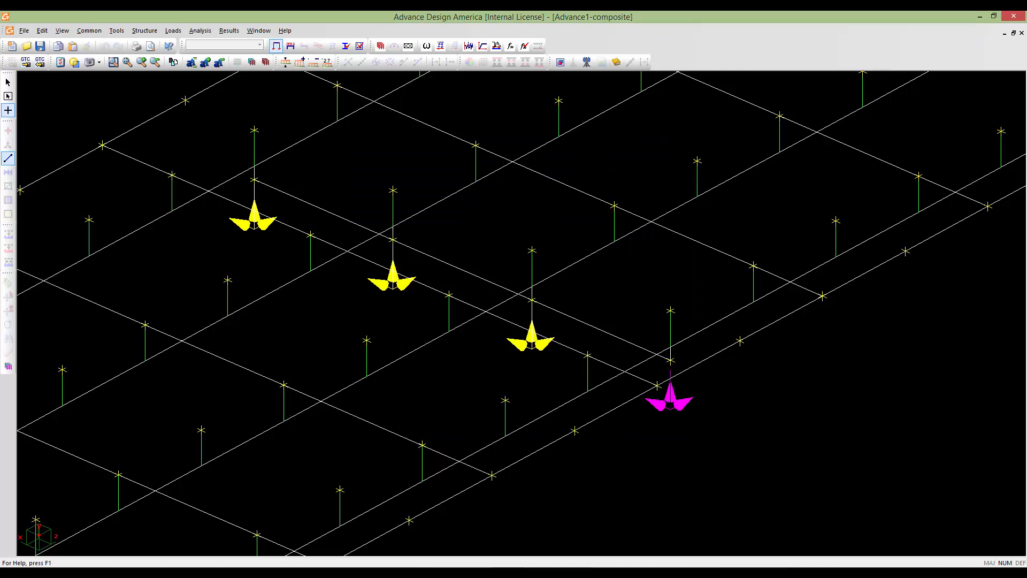
left_click(670, 360)
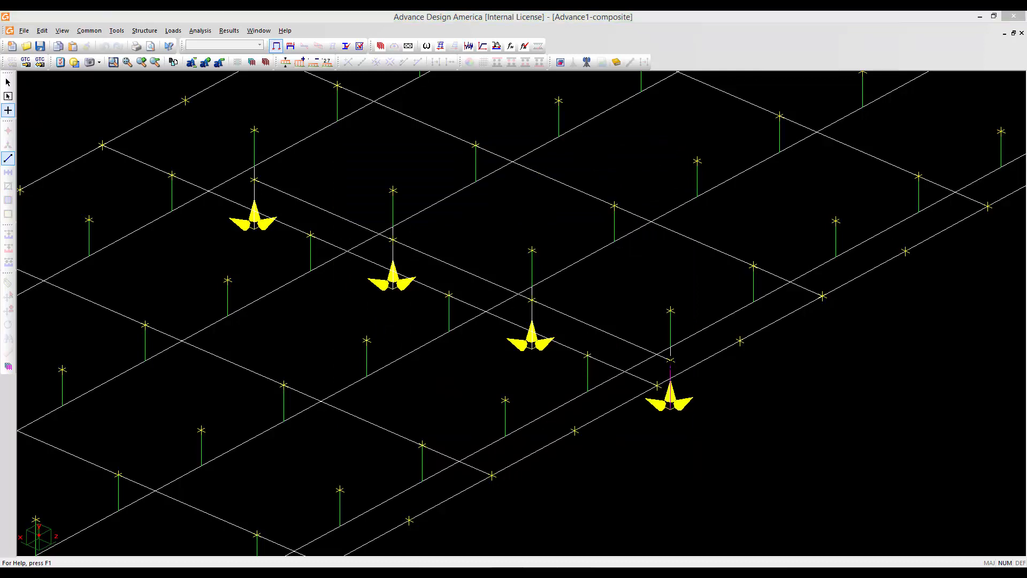
left_click(535, 420)
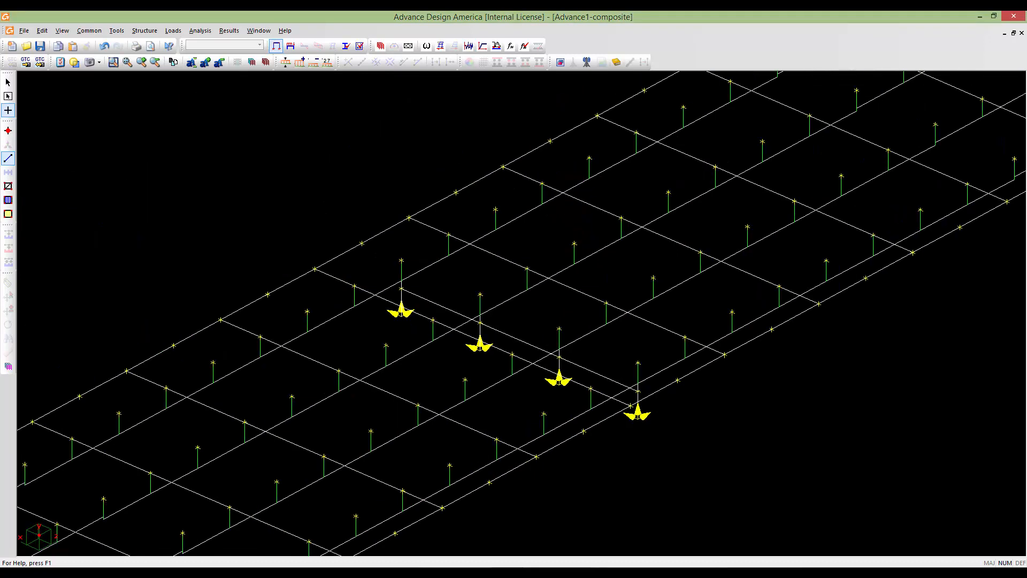
- Replace the type of the four free nodes below the Z = 96 m diaphragm with Support in the nodes spreadsheet
middle_click_drag(526, 354, 433, 367)
scroll(529, 352, "up", 3)
scroll(530, 351, "up", 2)
scroll(546, 342, "up", 8)
scroll(550, 333, "up", 3)
scroll(526, 346, "up", 5)
scroll(554, 333, "up", 4)
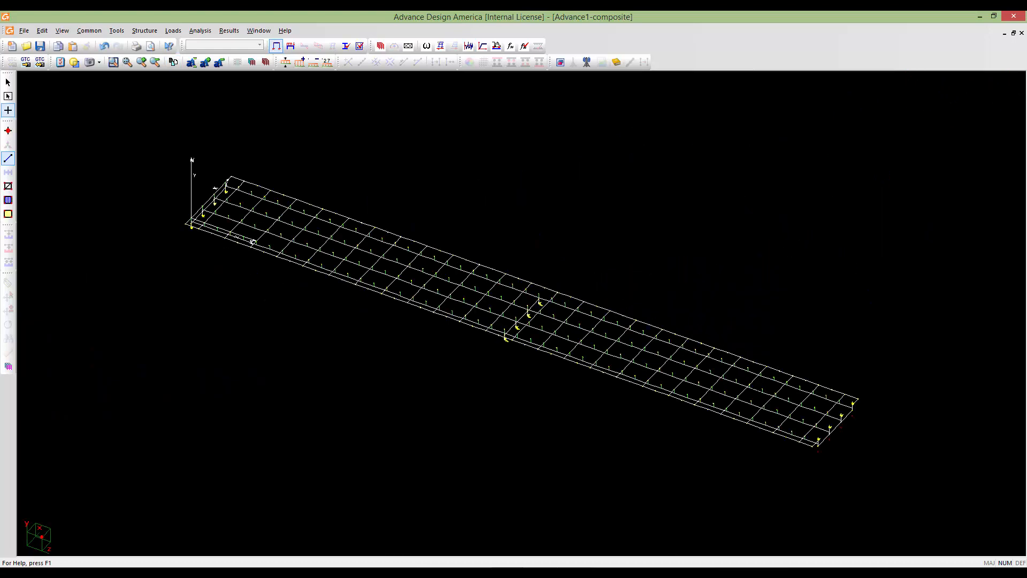
middle_click_drag(919, 481, 612, 385)
scroll(613, 385, "up", 3)
scroll(395, 271, "up", 6)
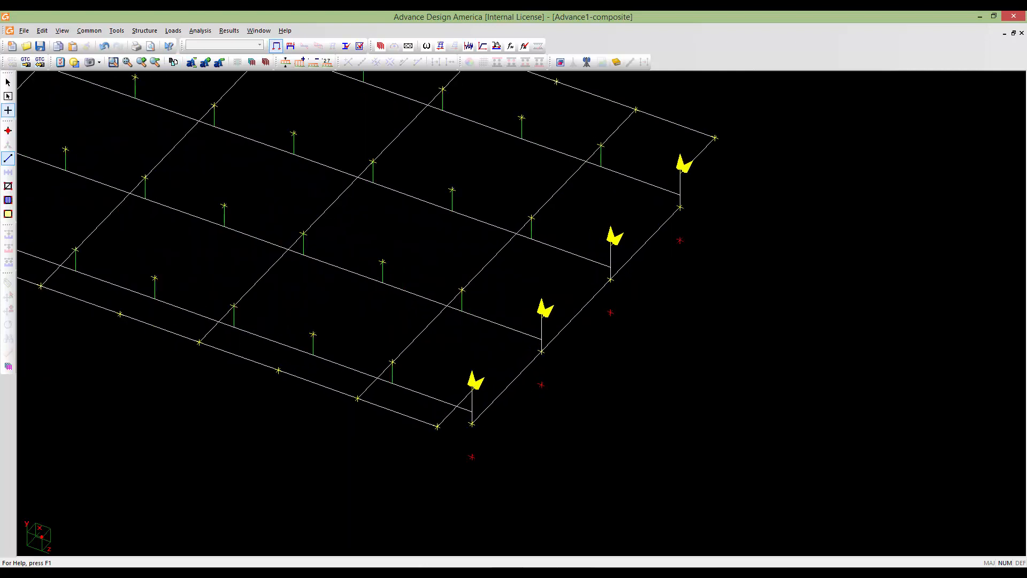
left_click(8, 81)
left_click(476, 383)
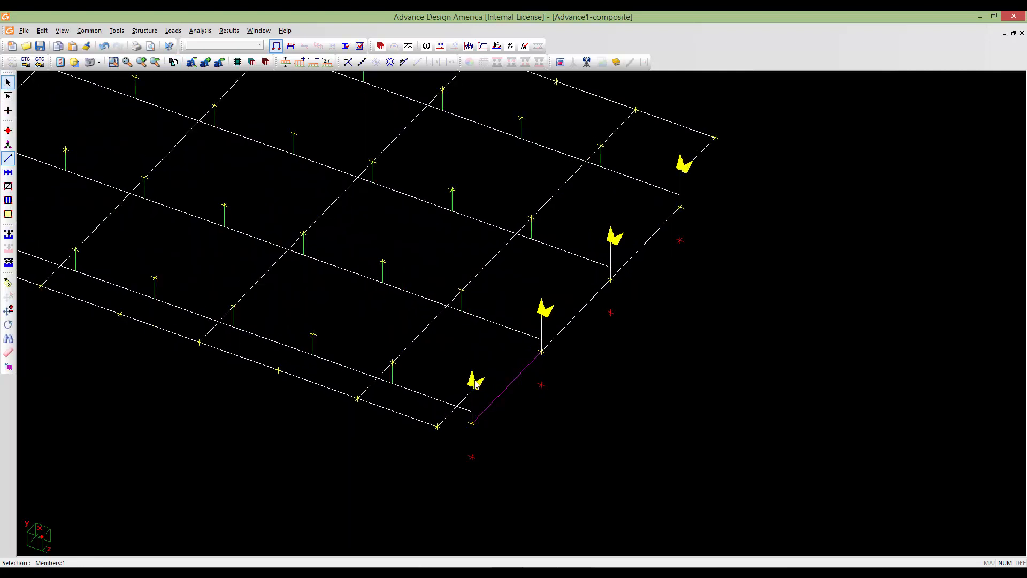
left_click(8, 130)
left_click(472, 457)
left_click(541, 384, "ctrl")
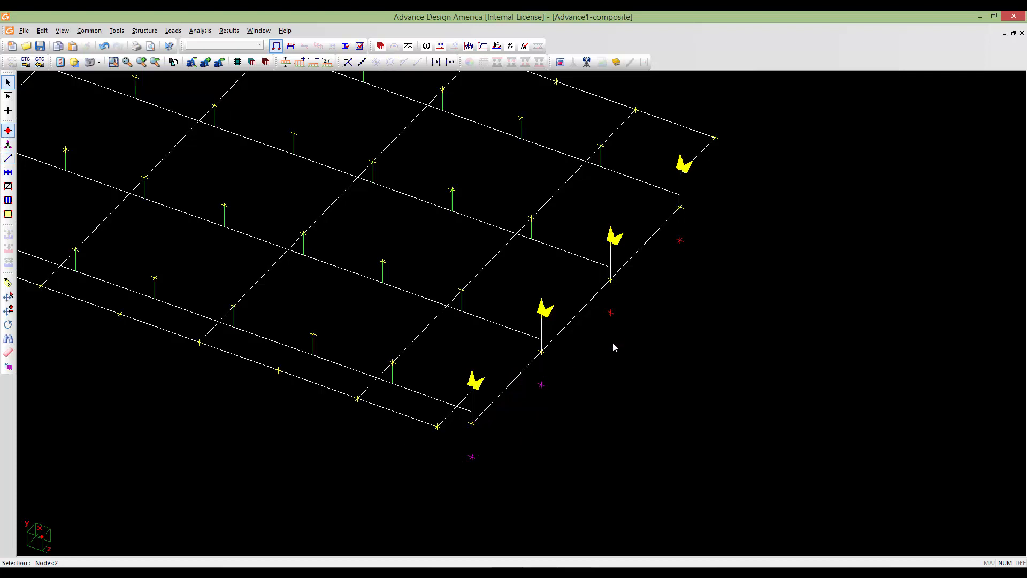
left_click(610, 313, "ctrl")
double_click(573, 330)
left_click(355, 139)
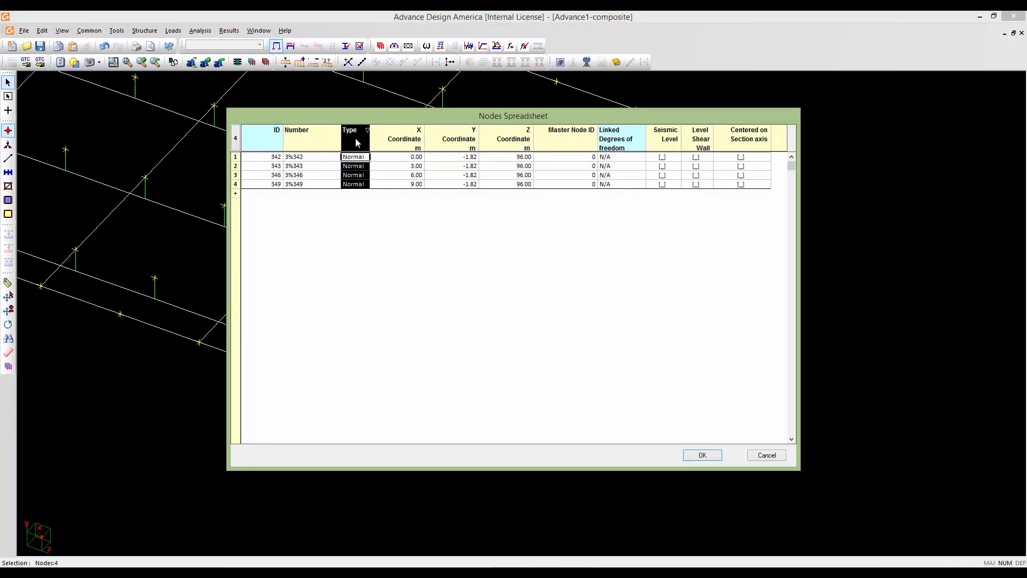
right_click(355, 161)
left_click(386, 245)
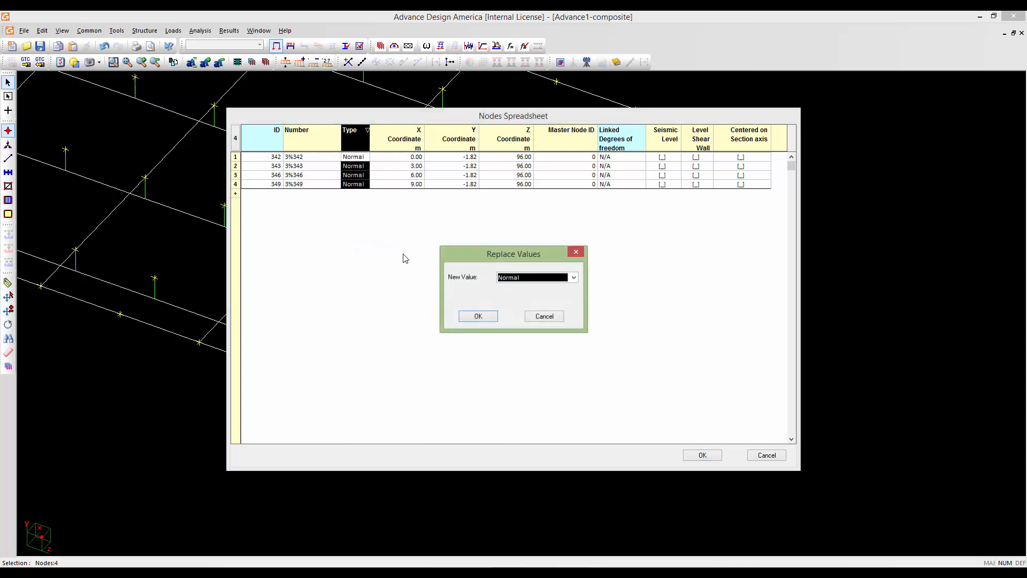
left_click(512, 278)
left_click(510, 296)
left_click(478, 316)
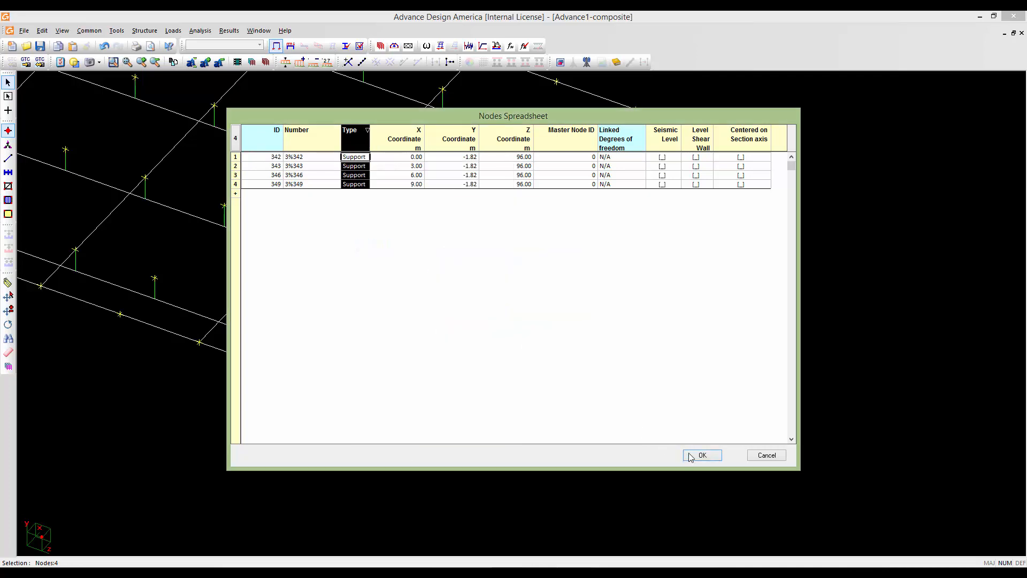
left_click(702, 454)
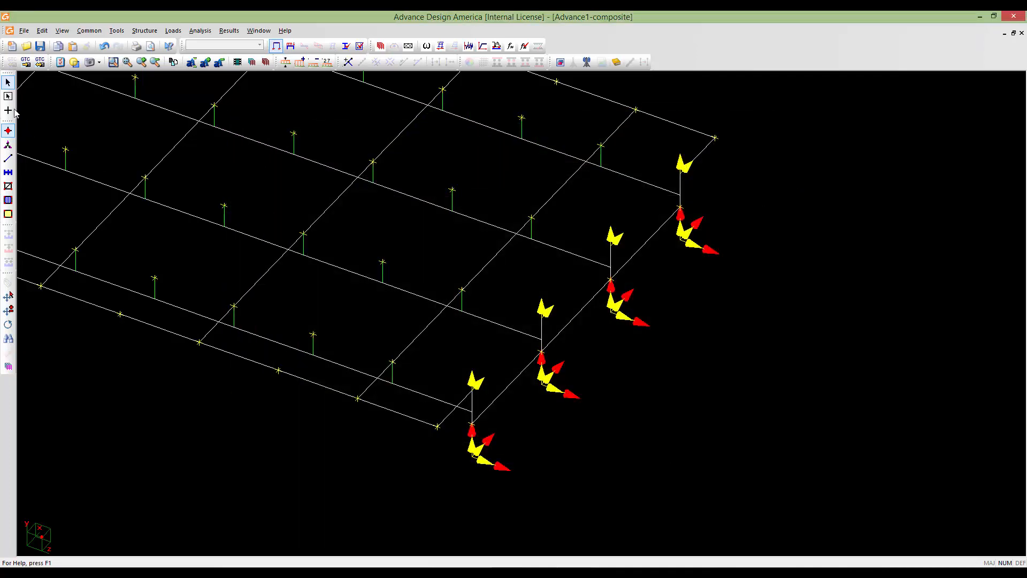
- Copy the properties of an original deck-level support at Z = 96 m onto the four new supports below the diaphragm
left_click(8, 145)
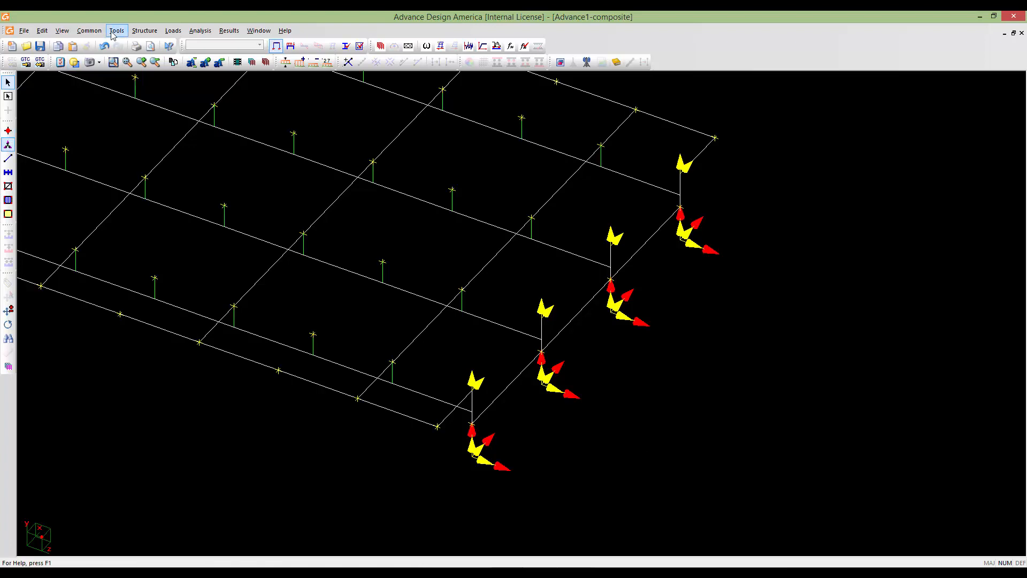
left_click(476, 381)
left_click(87, 47)
left_click(503, 467)
key("Delete")
left_click(572, 395)
key("Delete")
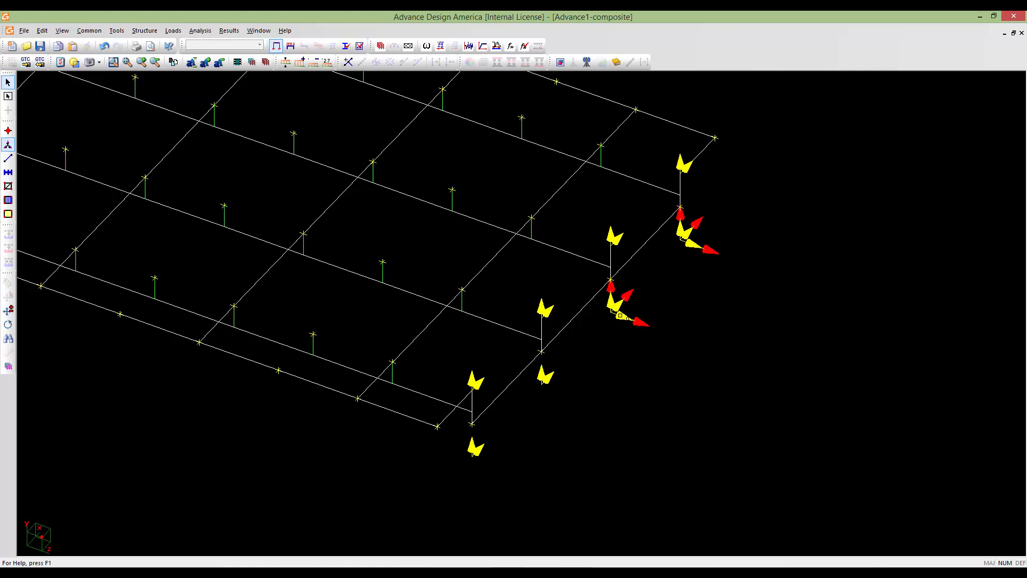
left_click(641, 322)
key("Delete")
left_click(692, 242)
key("Delete")
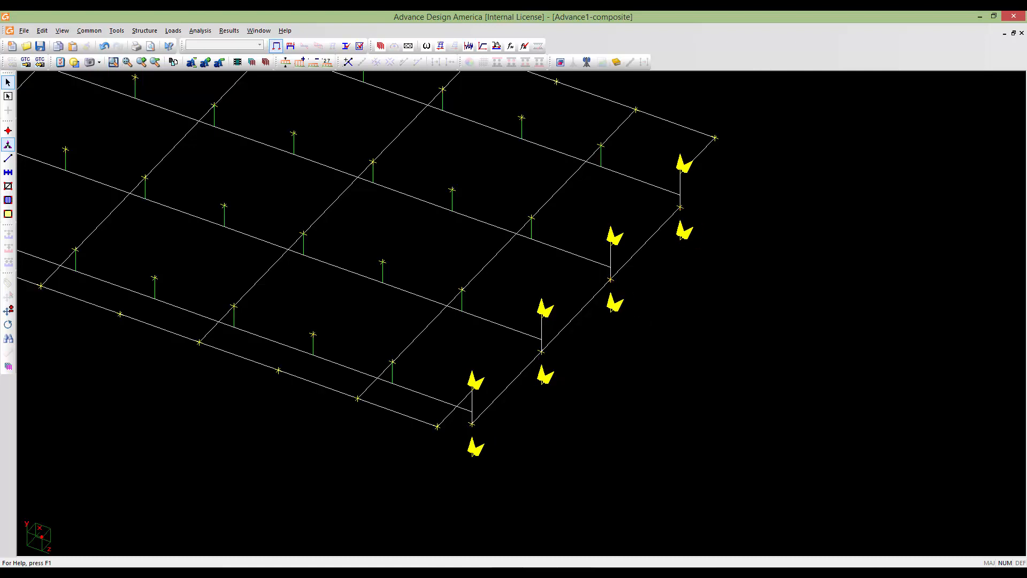
- Select the original deck-level supports at the Z = 96 m end of the bridge
left_click(8, 129)
left_click(7, 83)
left_click(476, 381)
left_click(553, 308, "ctrl")
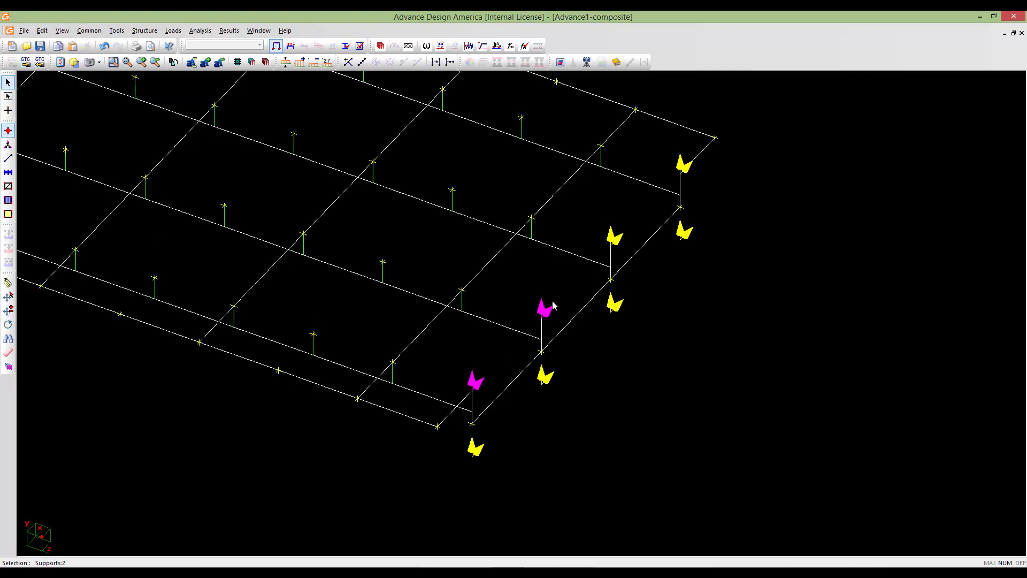
- Select the four upper end supports and replace their node type with Normal in the nodes spreadsheet
left_click(612, 238, "ctrl")
left_click(690, 167, "ctrl")
double_click(691, 167, "ctrl")
left_click(358, 142)
right_click(351, 172)
left_click(381, 261)
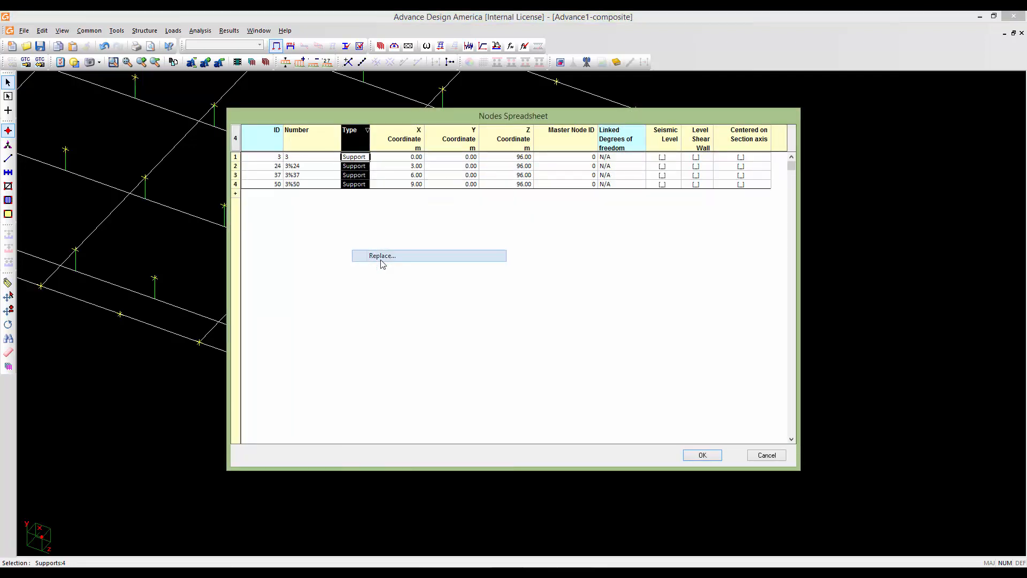
left_click(524, 280)
left_click(517, 293)
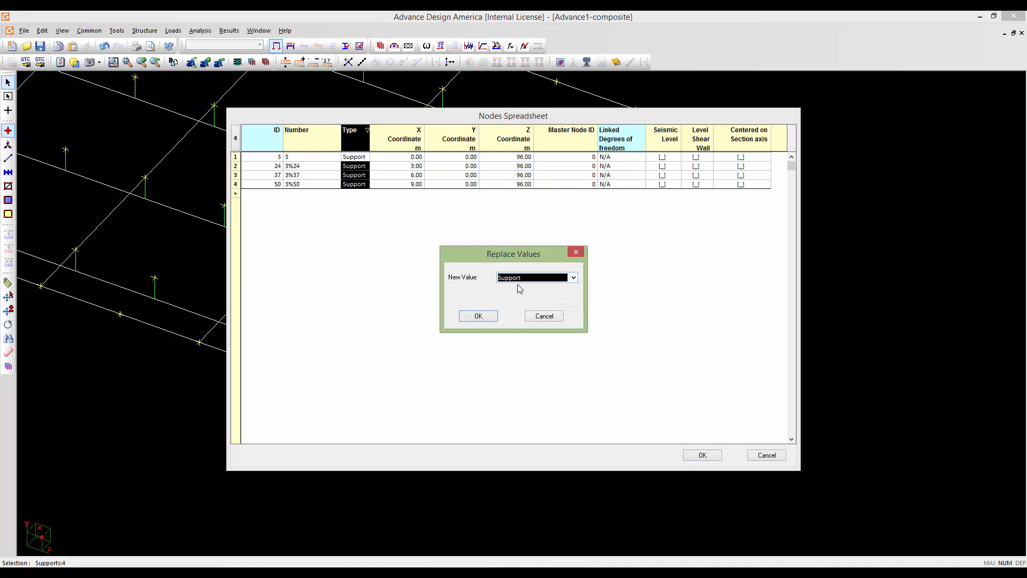
left_click(517, 281)
left_click(515, 287)
left_click(487, 317)
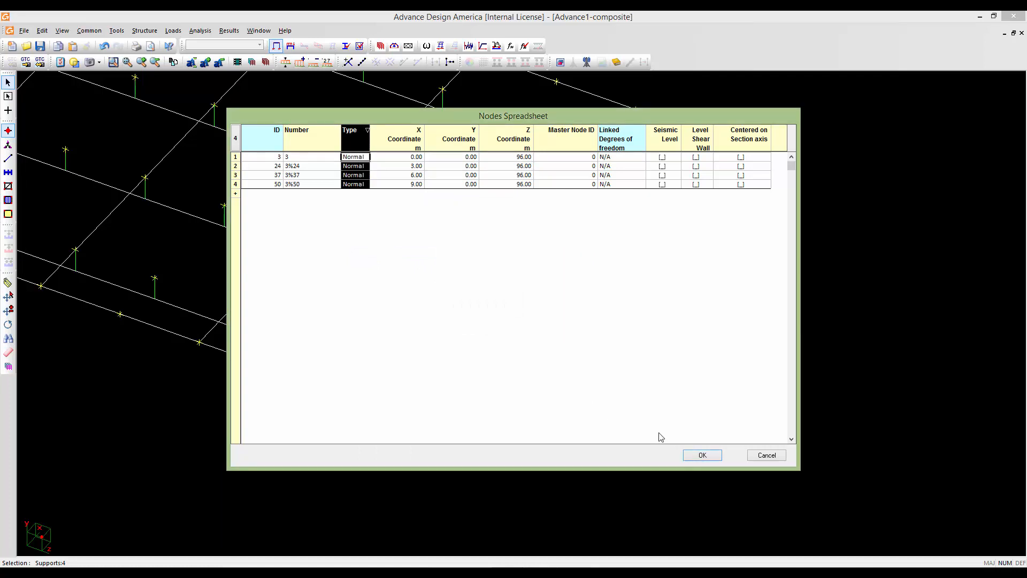
left_click(701, 455)
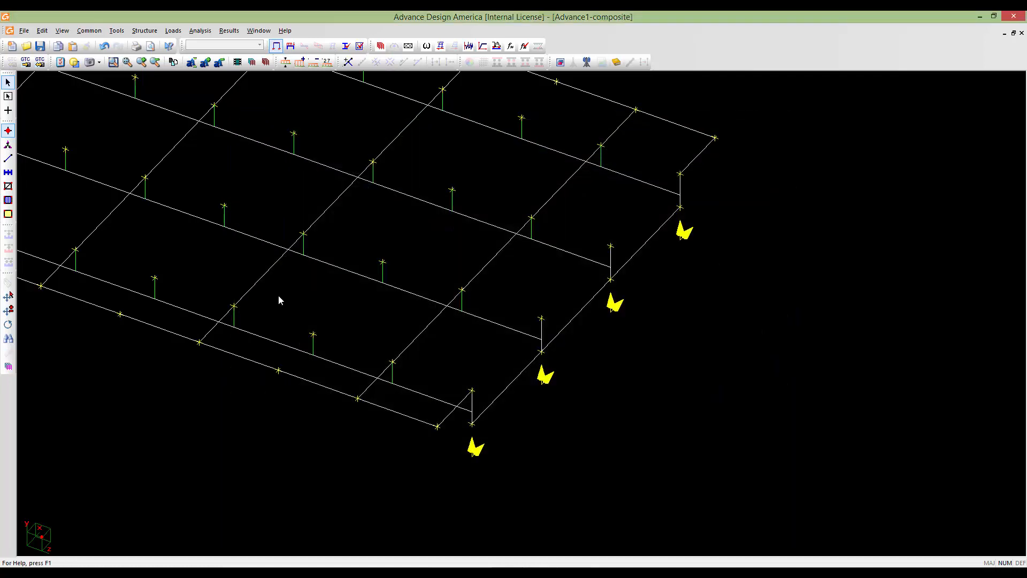
- Add a rigid vertical member between each of the four lower end supports and the girder node above it
left_click(8, 110)
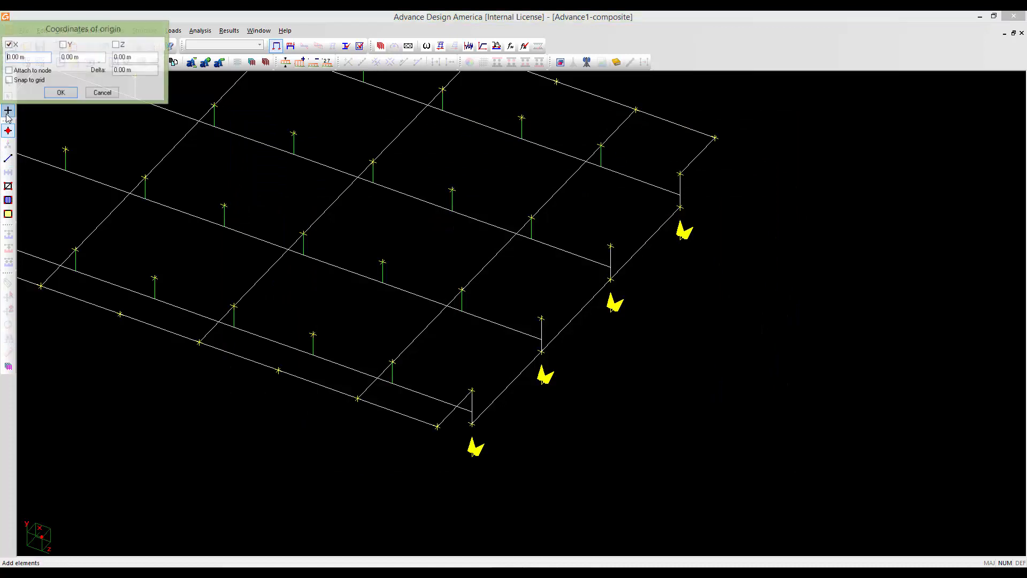
left_click(100, 94)
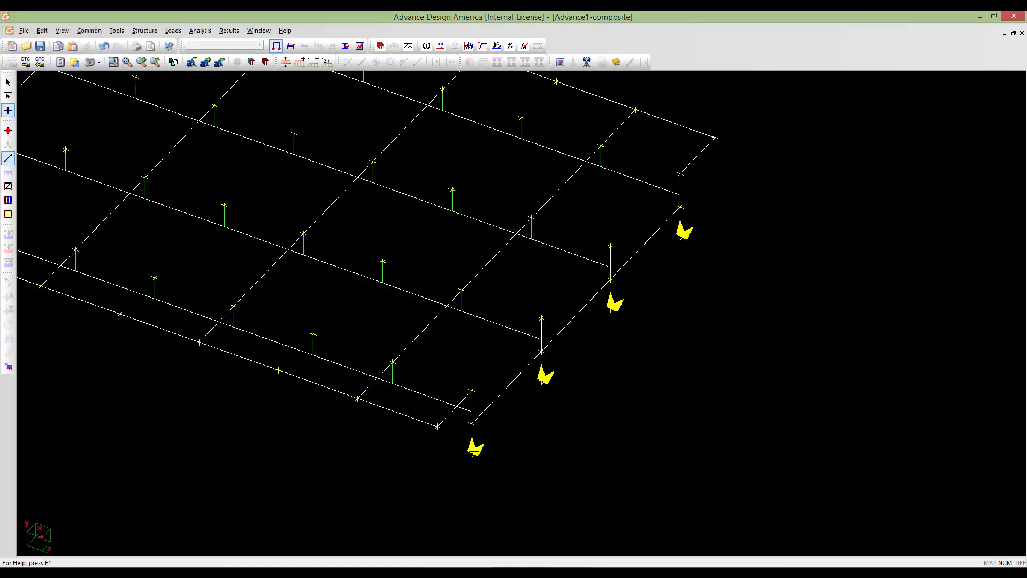
left_click(474, 450)
left_click(472, 423)
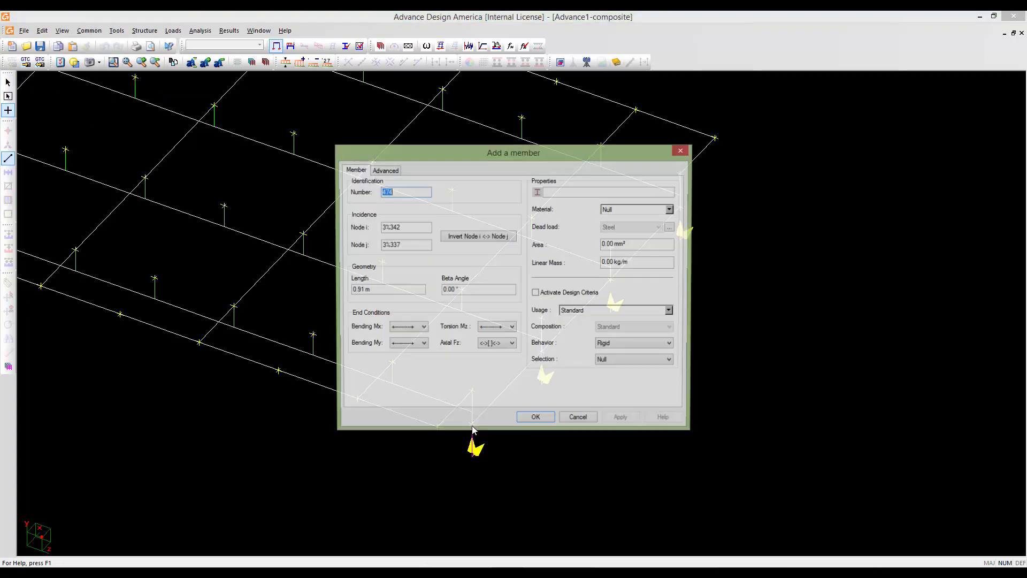
left_click(535, 420)
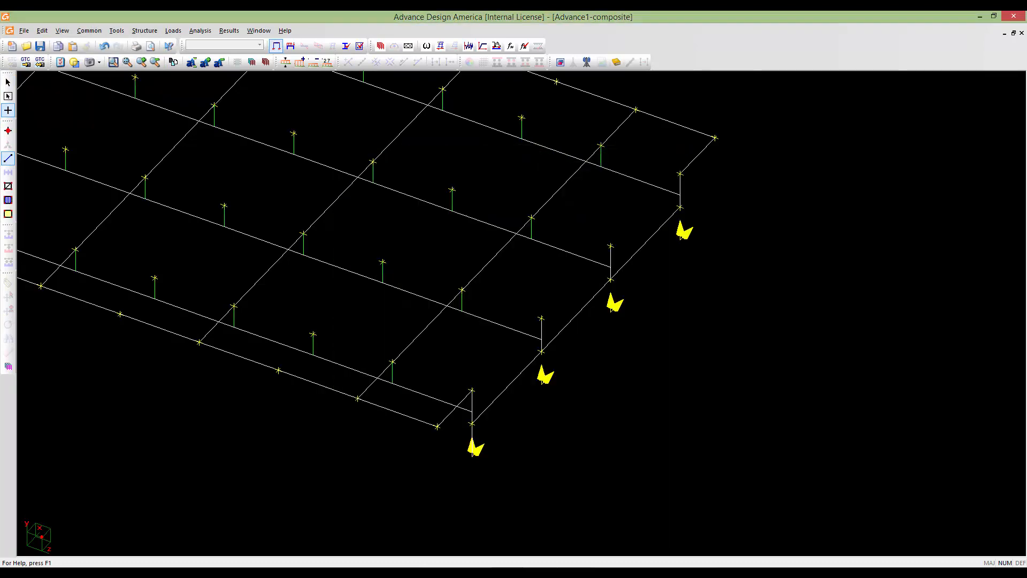
left_click(544, 375)
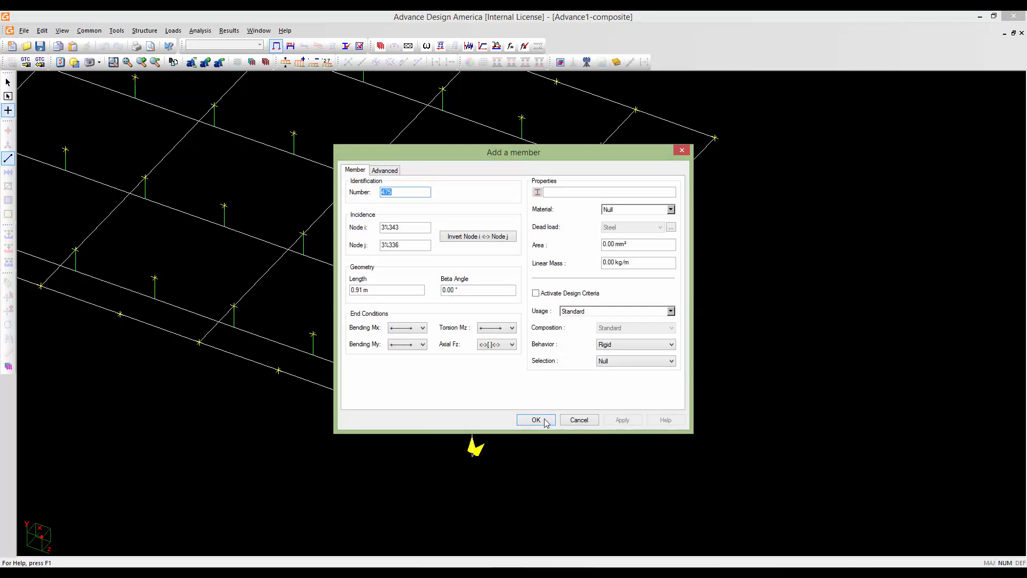
left_click(535, 420)
left_click(613, 305)
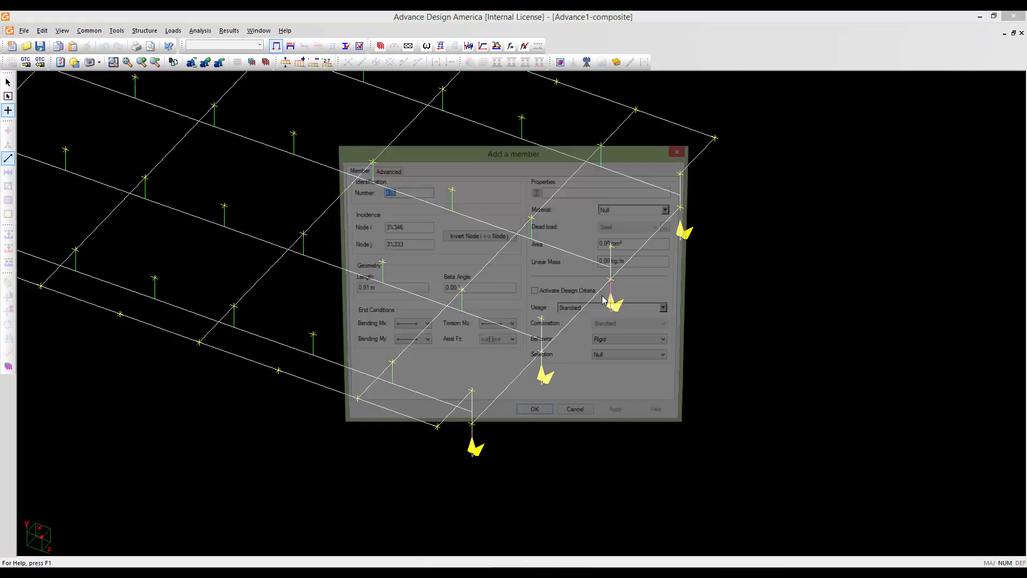
left_click(537, 419)
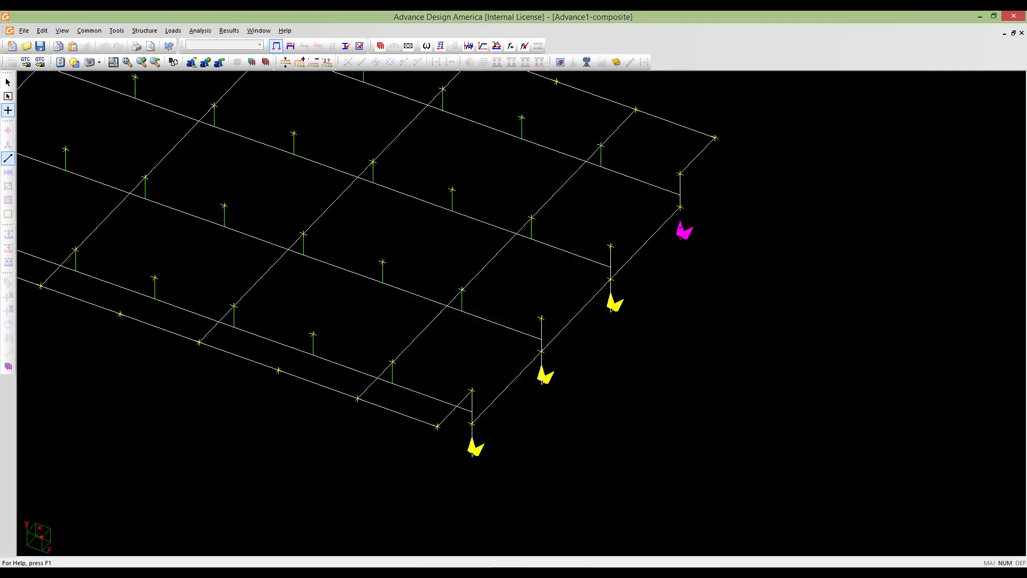
left_click(684, 231)
left_click(538, 420)
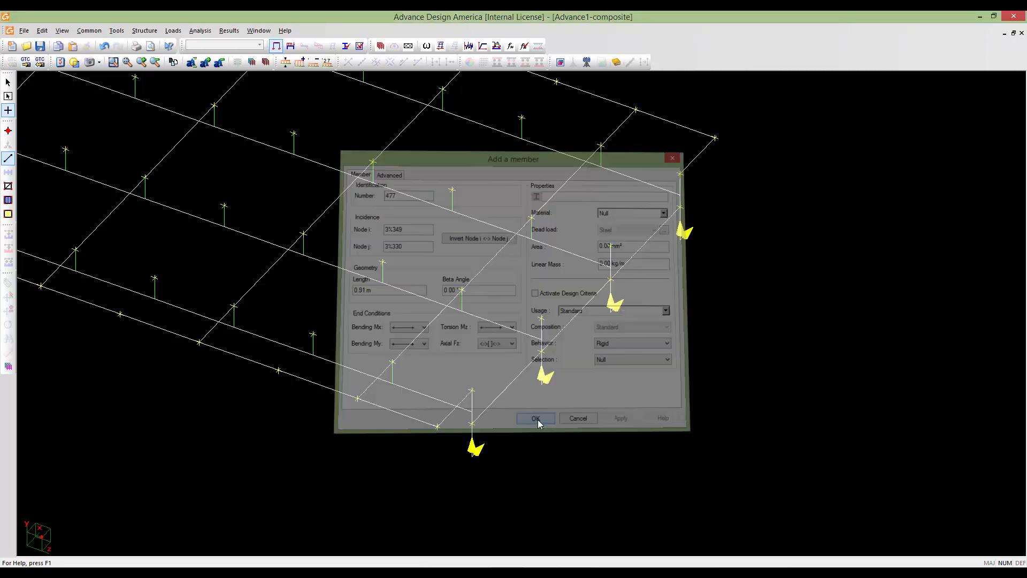
- Turn on the 3D display of members in the view options
scroll(537, 418, "down", 3)
middle_click_drag(538, 419, 615, 413)
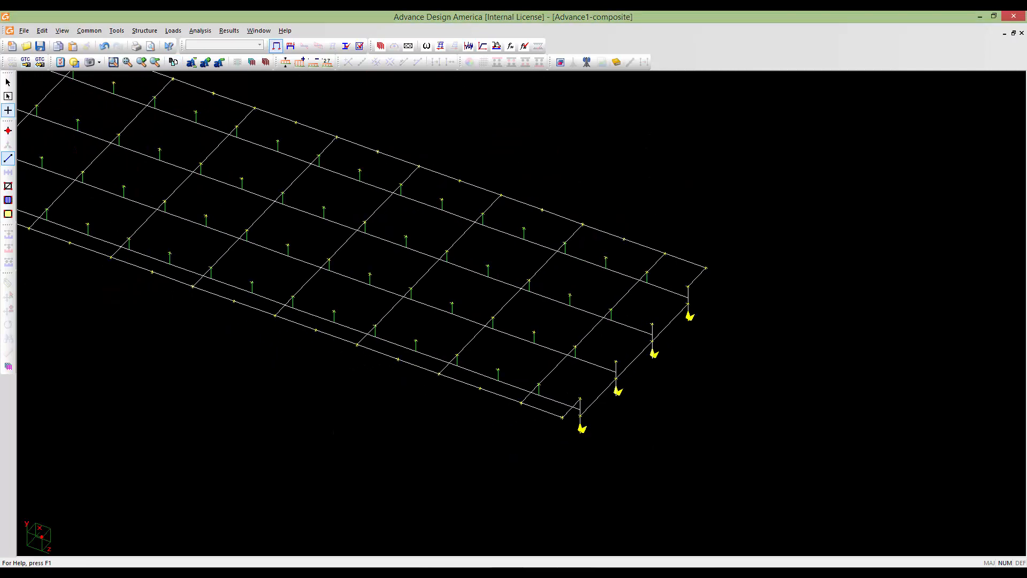
left_click(423, 298)
left_click(474, 401)
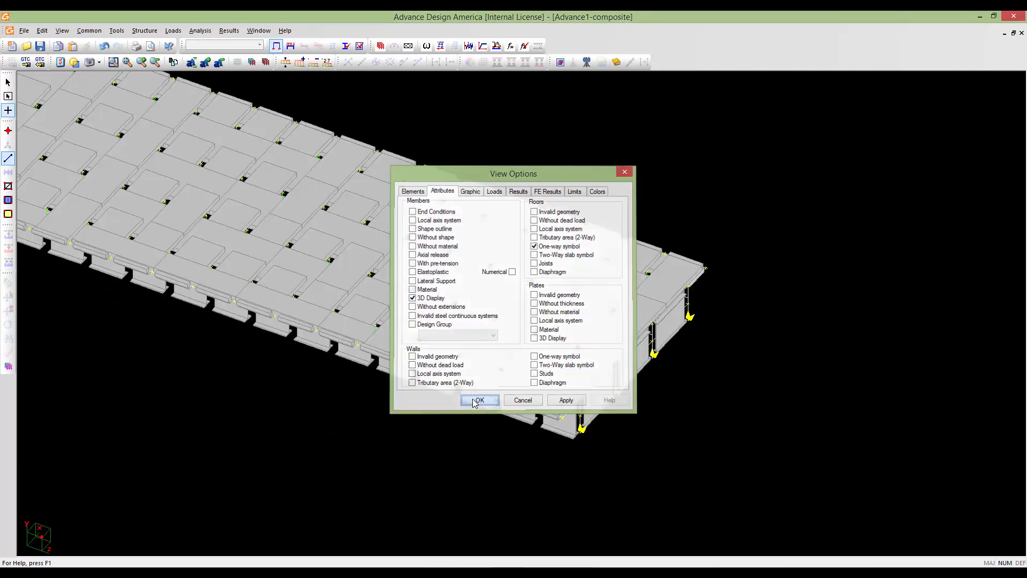
- Examine the 3D girder ends, end cross members and bottom supports at the end of the bridge
scroll(403, 287, "up", 5)
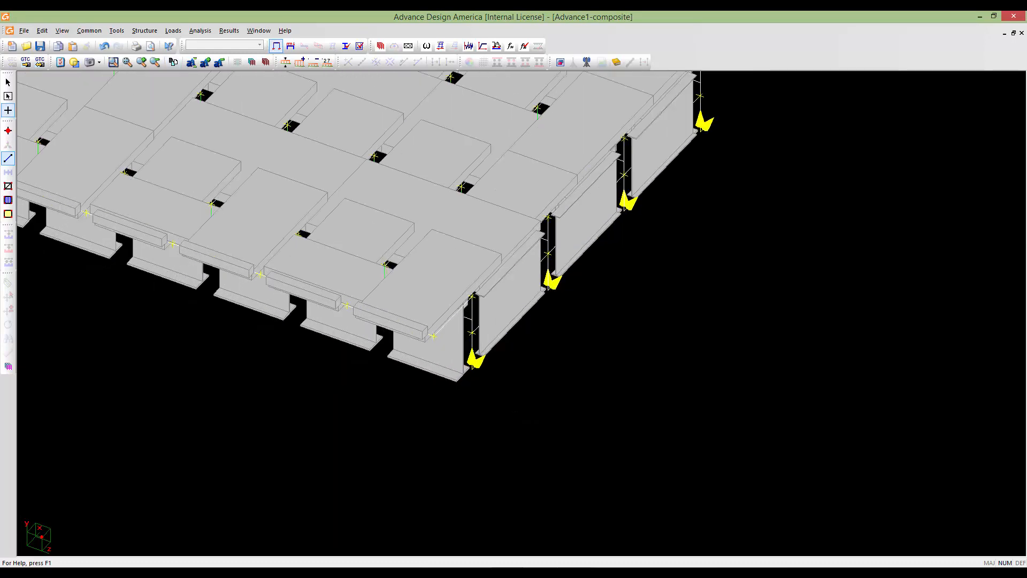
scroll(508, 374, "up", 2)
middle_click_drag(588, 396, 512, 433)
scroll(511, 454, "up", 5)
scroll(576, 524, "up", 6)
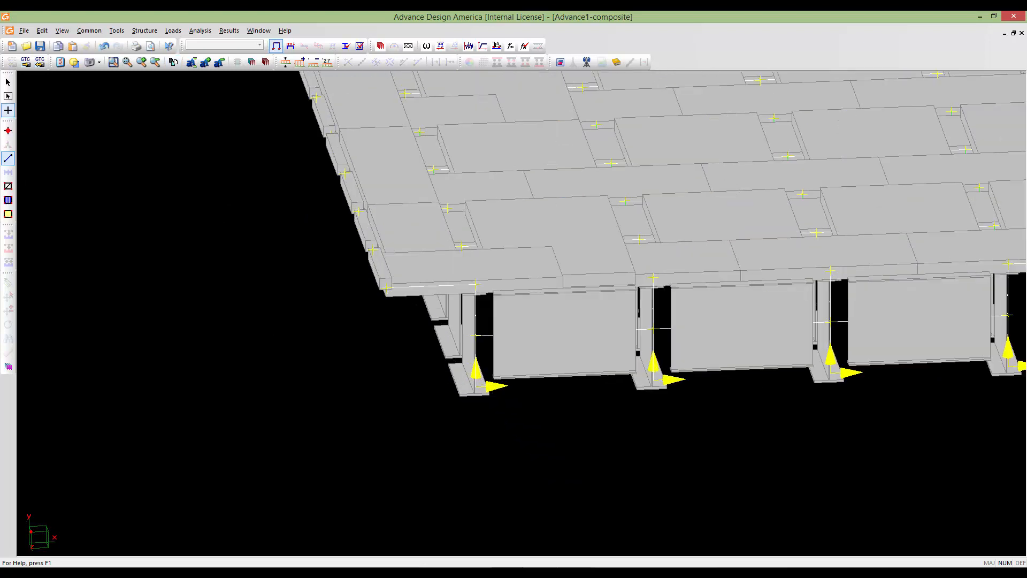
middle_click_drag(567, 385, 514, 373)
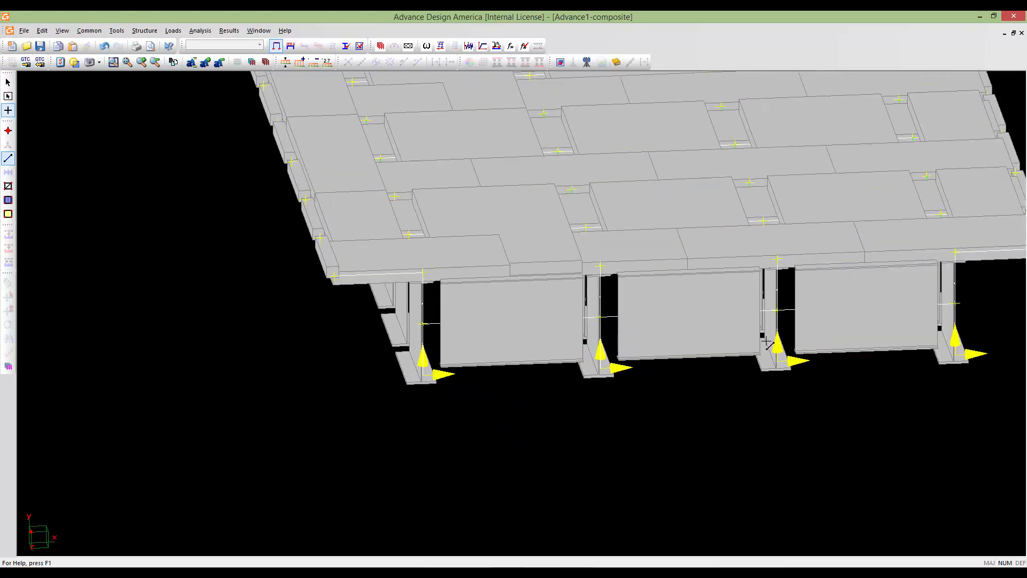
middle_click_drag(768, 347, 748, 366)
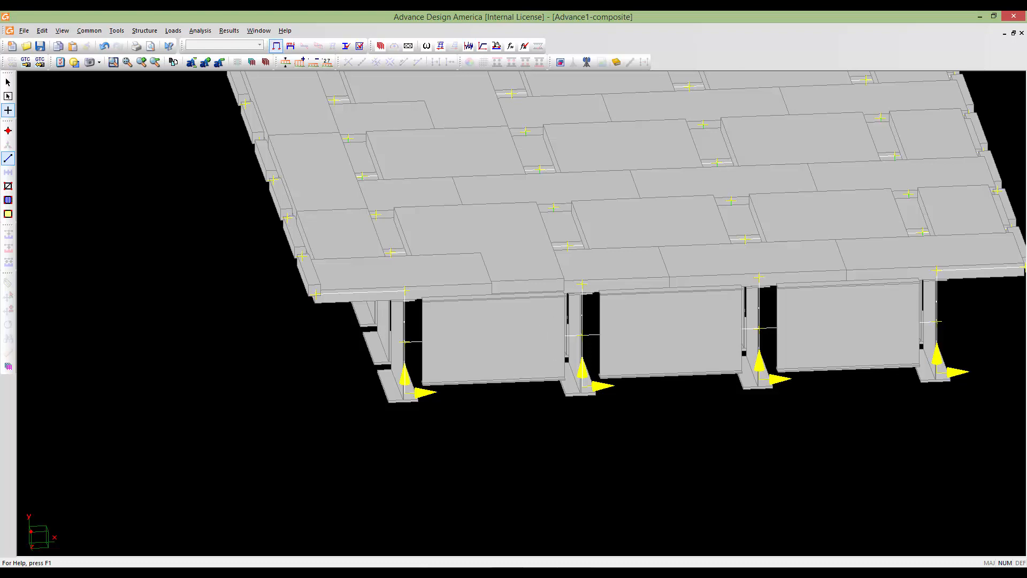
- Examine the intermediate supports and the full length of the bridge in 3D from above and below
key("Home")
key("Right")
key("Right")
scroll(505, 346, "up", 5)
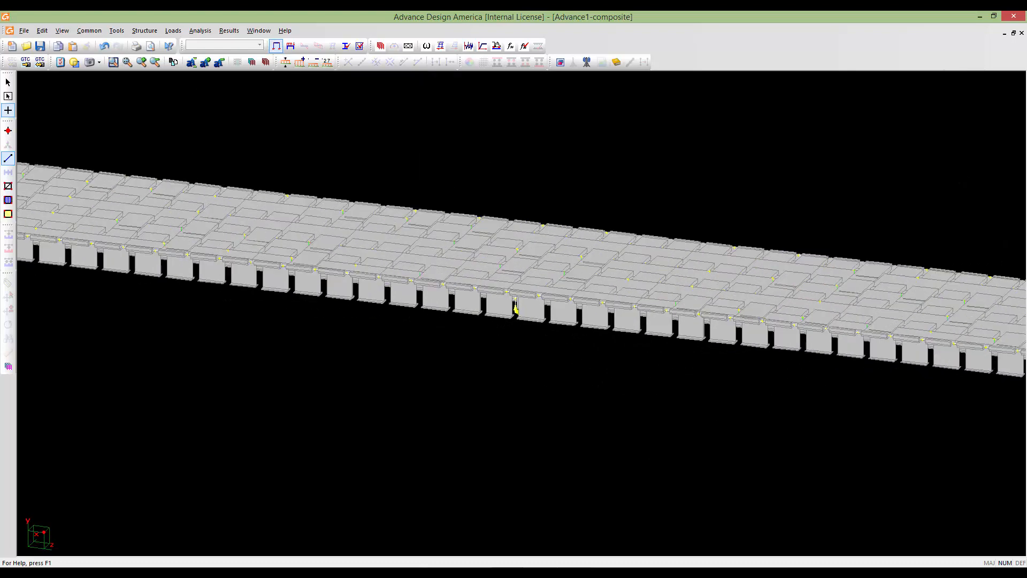
middle_click_drag(505, 346, 524, 419)
scroll(527, 396, "up", 4)
key("Down")
key("Down")
key("Down")
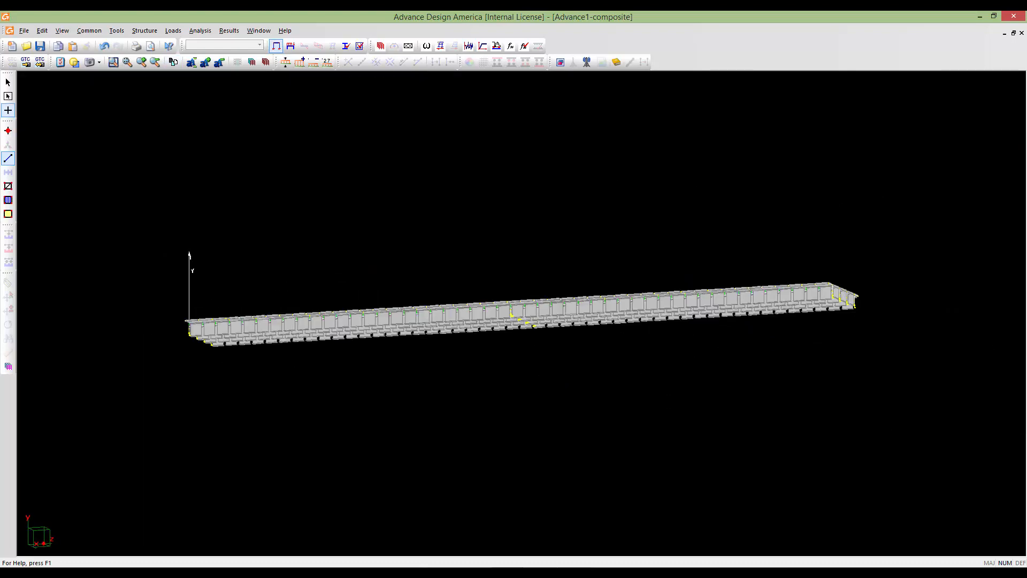
key("Down")
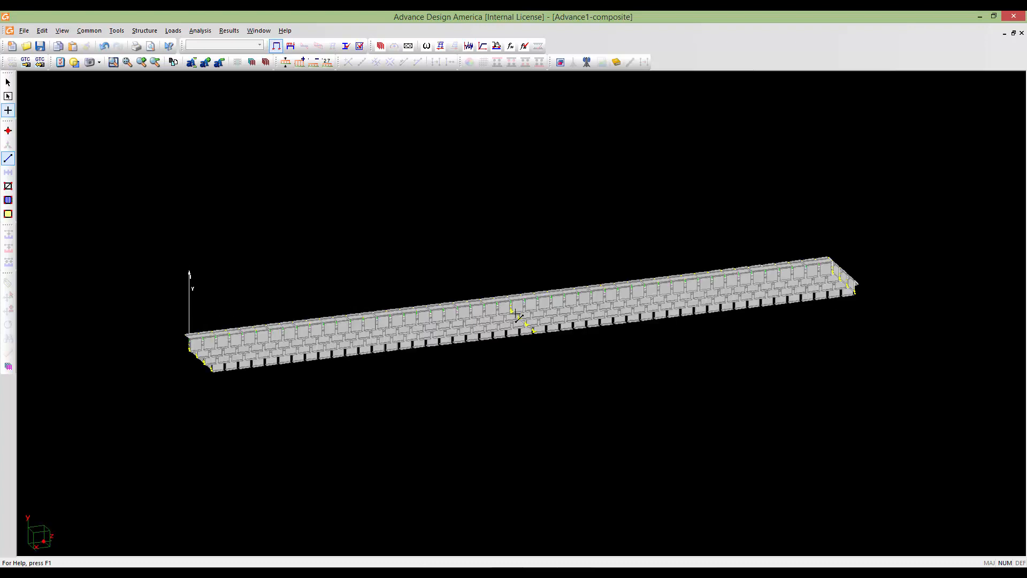
scroll(513, 324, "up", 4)
scroll(513, 324, "down", 4)
scroll(514, 324, "down", 2)
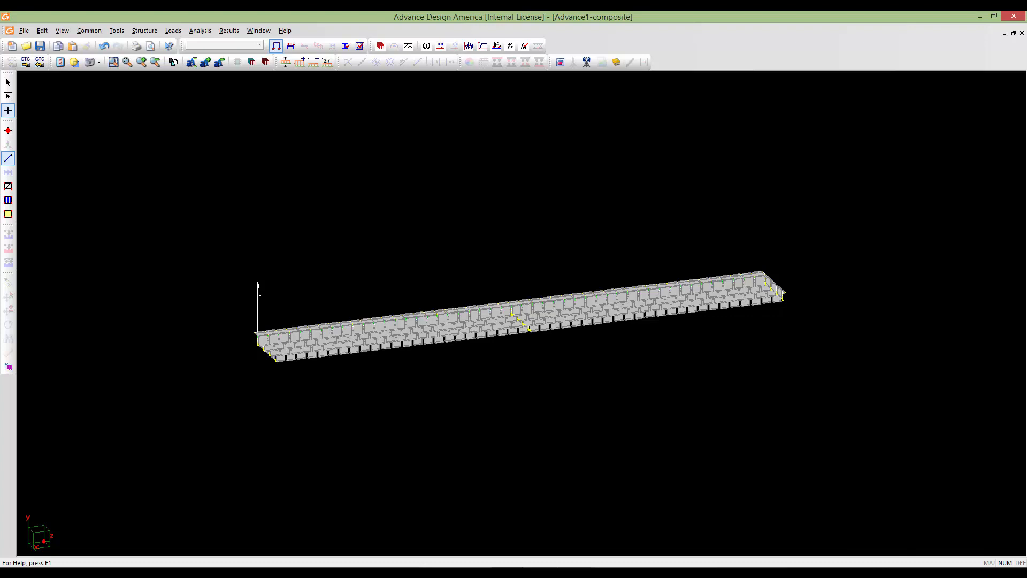
- Save the project and return the model to the isometric view
left_click(673, 15)
left_click(39, 47)
key("1")
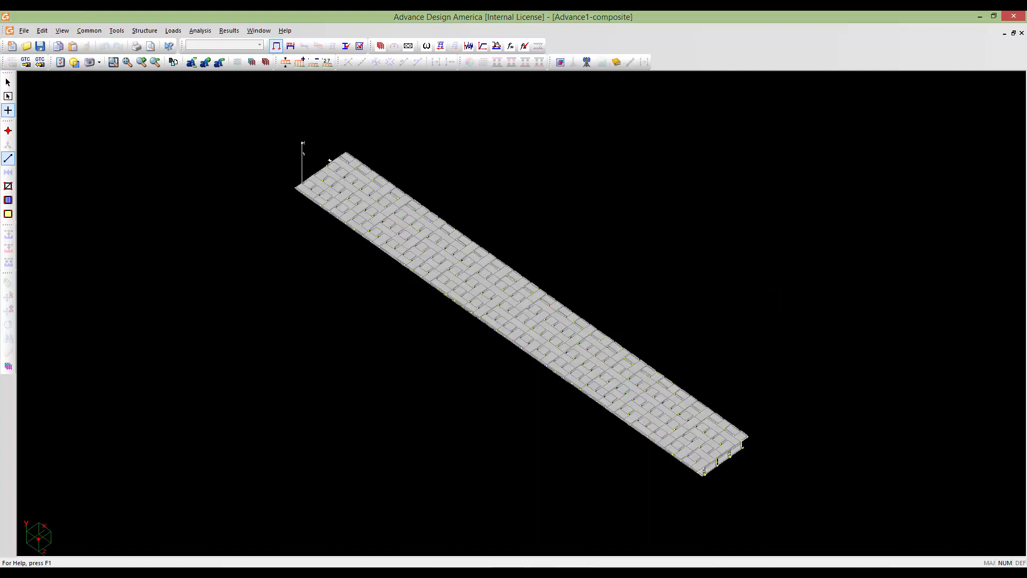
- Select the four nodes in one transverse line across the deck near the bridge end and isolate them in the view
middle_click_drag(629, 458, 497, 439)
scroll(403, 303, "up", 4)
scroll(415, 391, "down", 1)
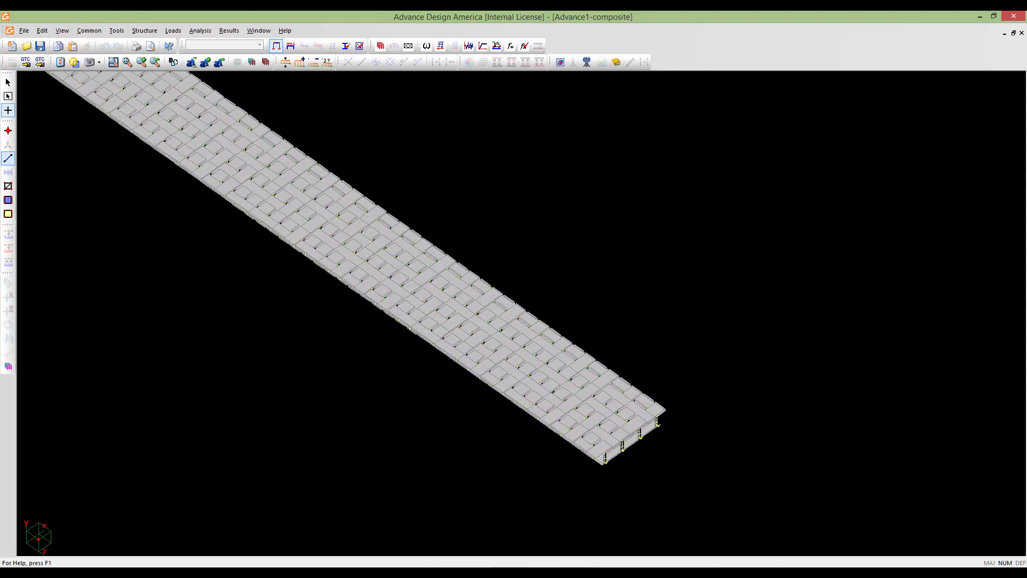
scroll(695, 478, "up", 3)
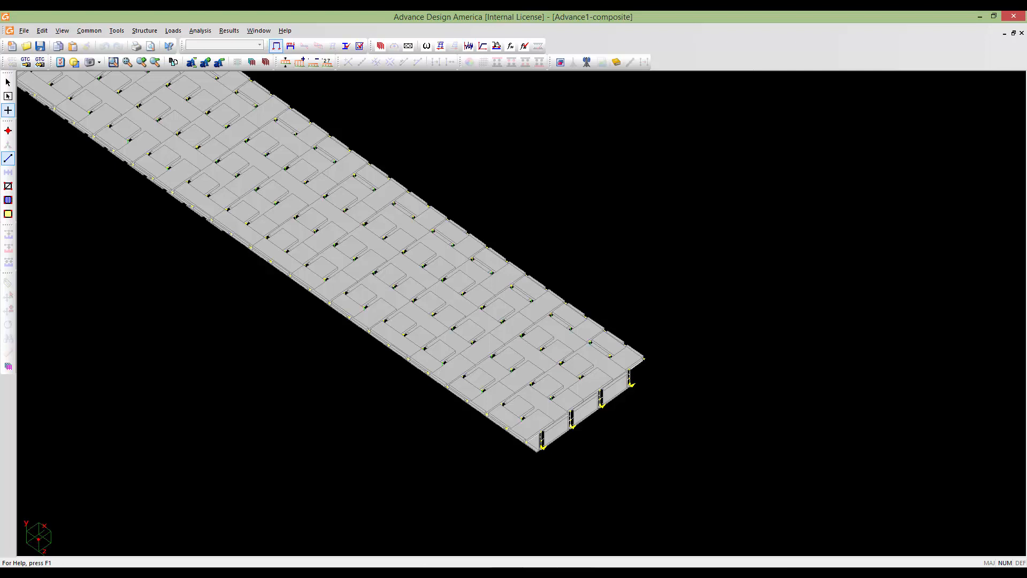
scroll(533, 436, "up", 4)
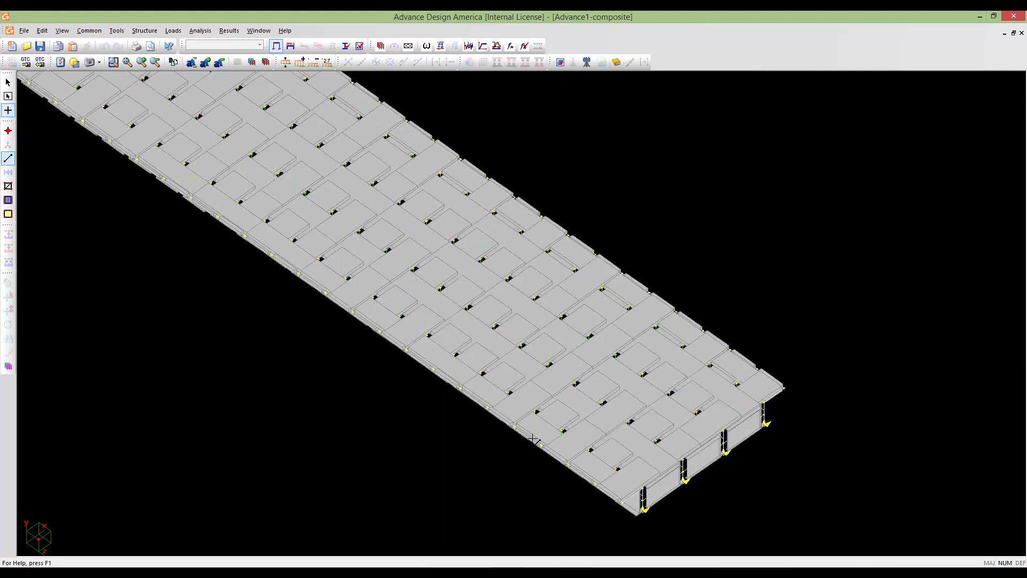
middle_click_drag(533, 439, 480, 412)
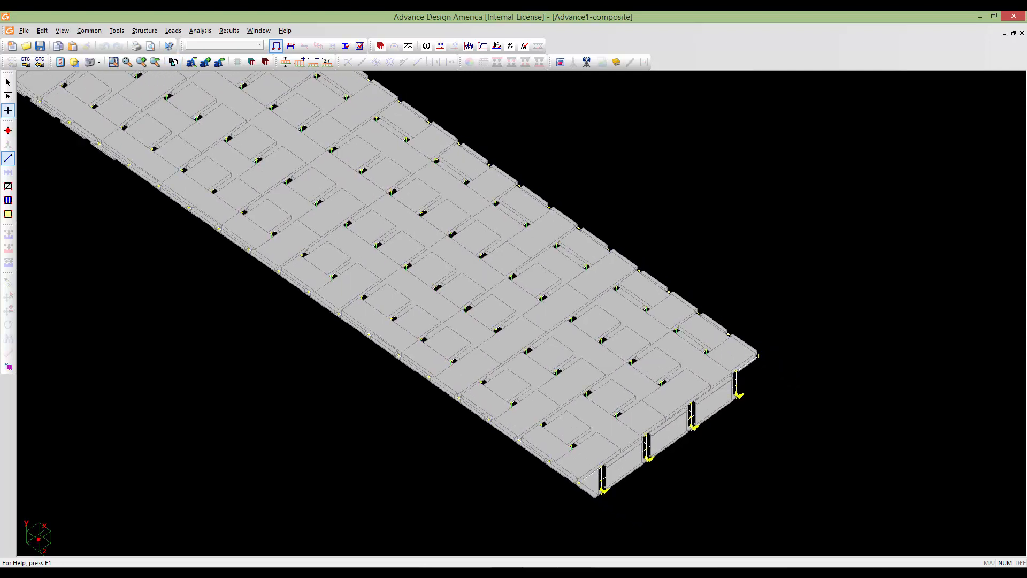
left_click(8, 131)
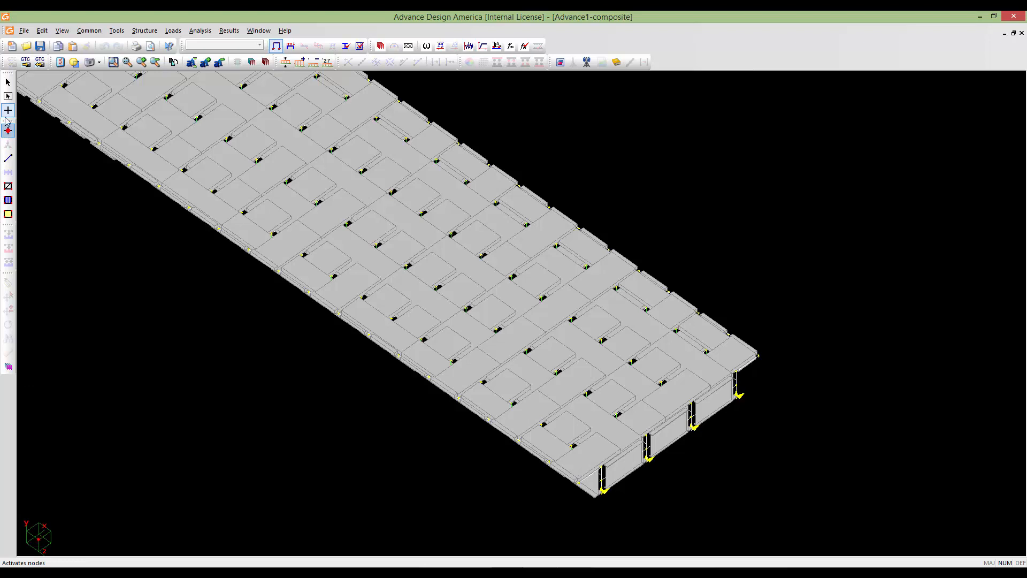
left_click(8, 82)
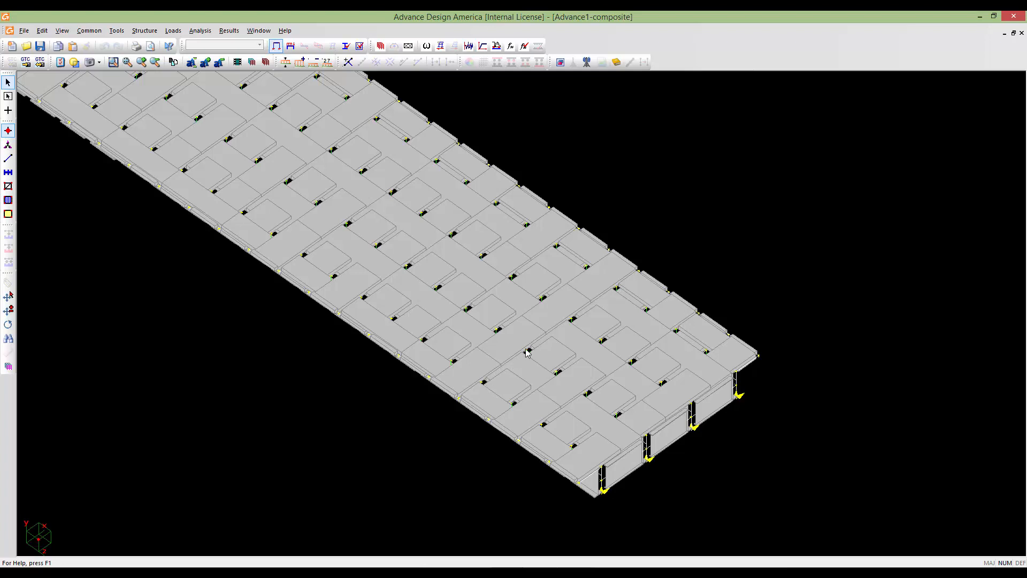
left_click(483, 382)
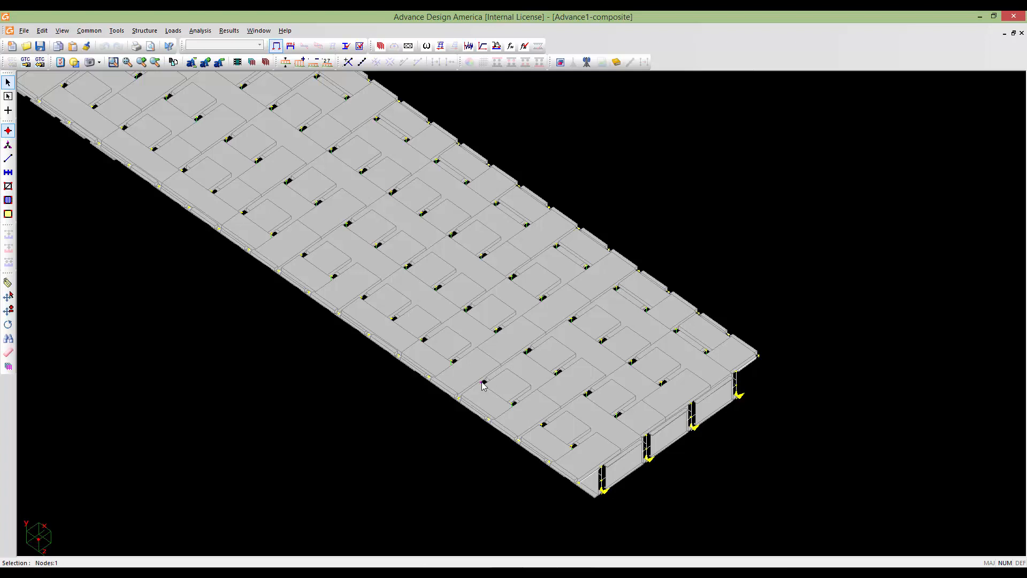
left_click(527, 353)
left_click(573, 320)
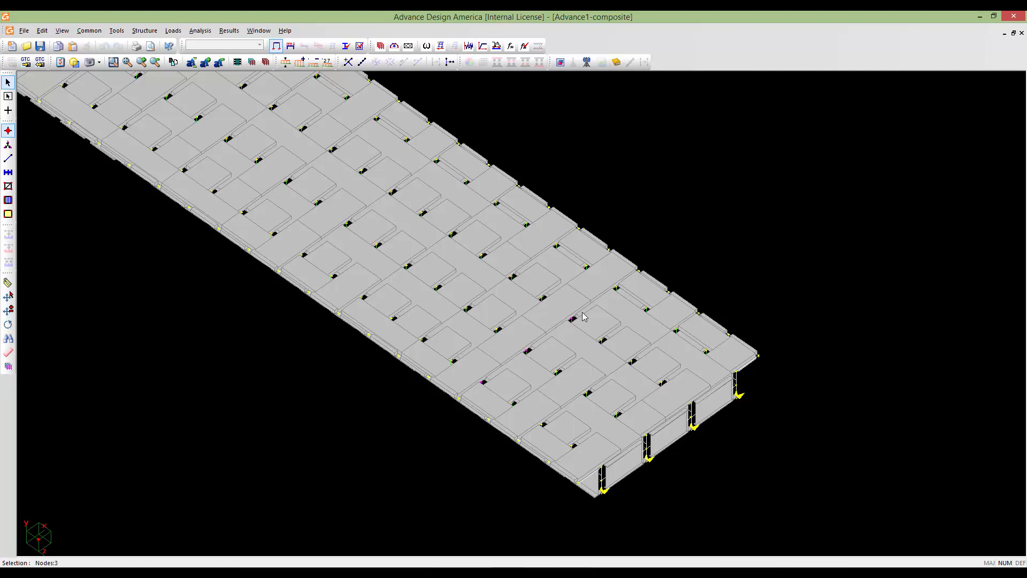
left_click(615, 289)
key("Page_Down")
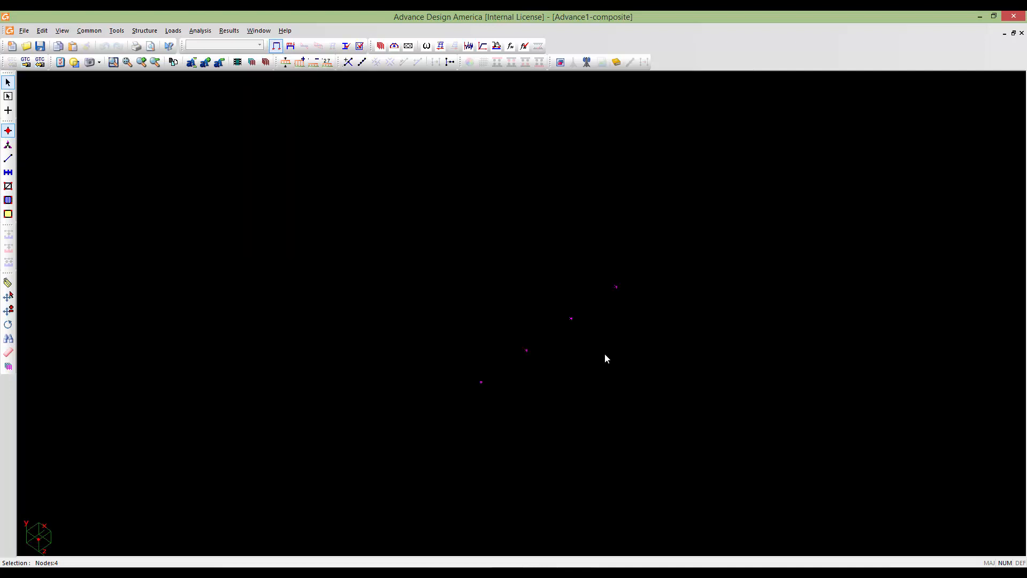
- Copy the four isolated nodes downward by translation with Dy set to -0.2 m
scroll(532, 375, "up", 4)
middle_click_drag(539, 355, 517, 377)
middle_click_drag(469, 381, 449, 345)
key("ctrl+v")
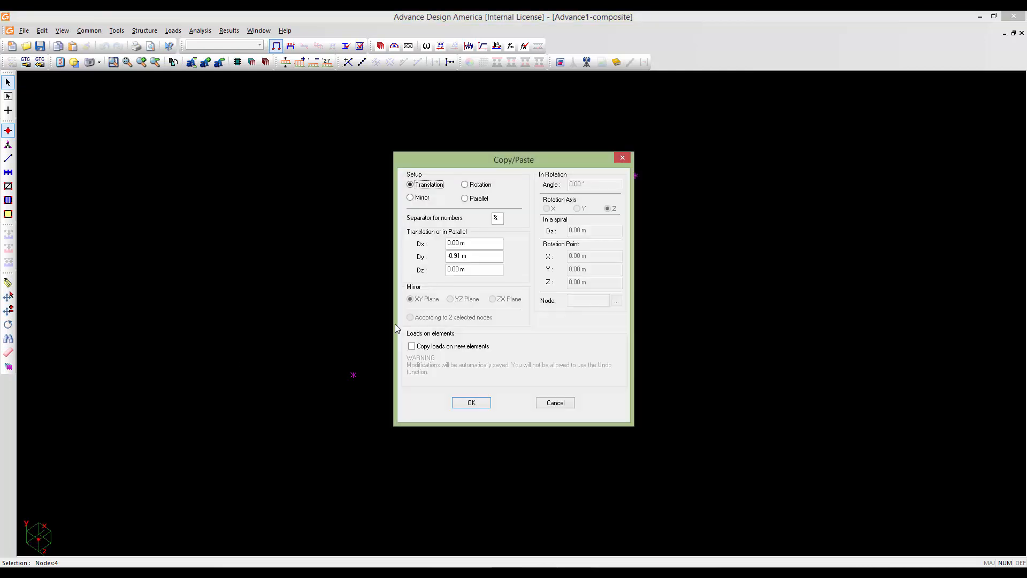
left_click_drag(466, 256, 445, 257)
type("-0.2")
left_click(471, 403)
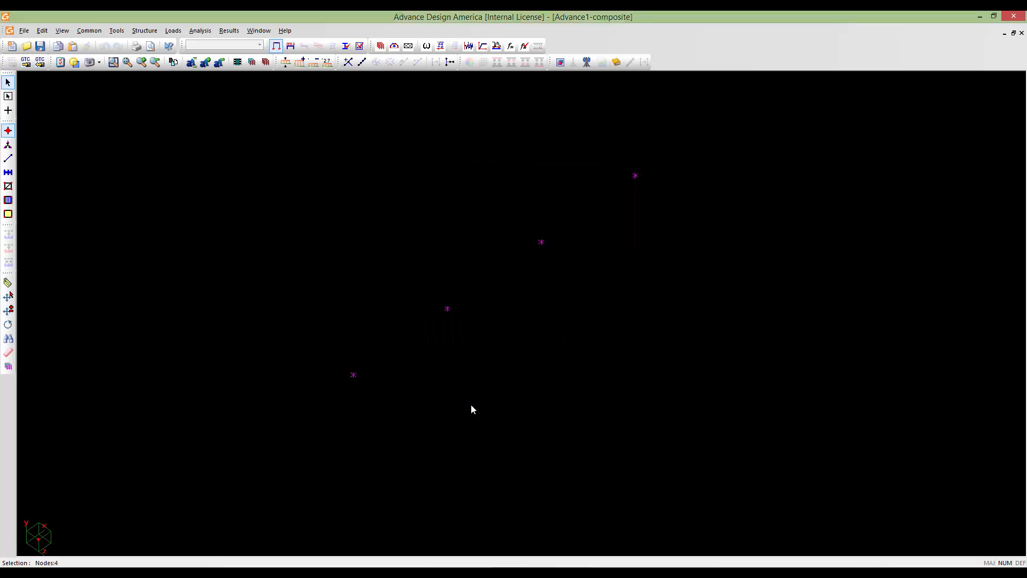
- Copy the four offset nodes downward by translation with Dy set to -1.5 m
middle_click_drag(468, 403, 429, 370)
scroll(350, 334, "up", 5)
middle_click_drag(348, 335, 295, 398)
scroll(307, 390, "down", 1)
key("ctrl+v")
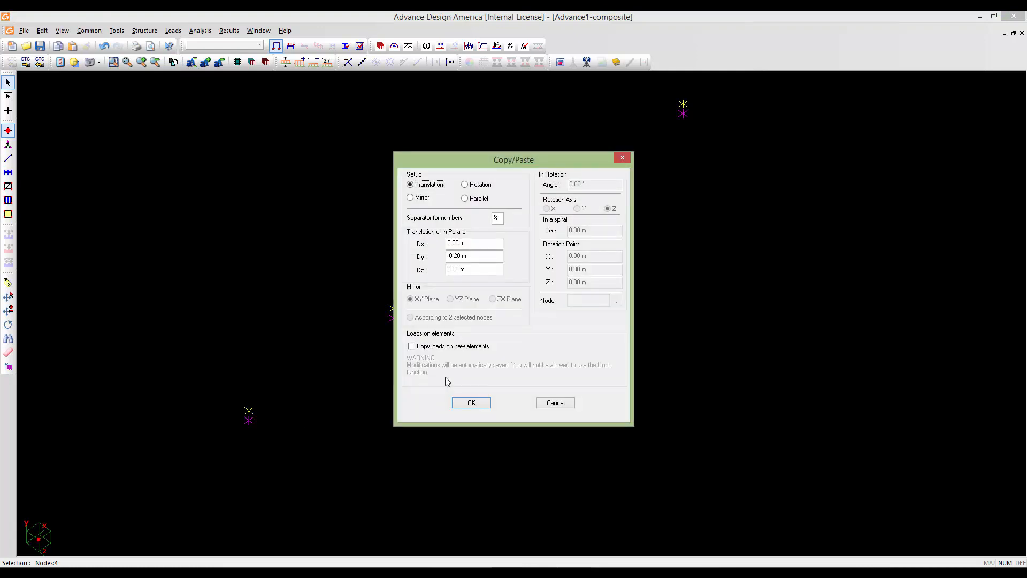
left_click_drag(468, 256, 438, 256)
type("-1.5")
left_click(480, 404)
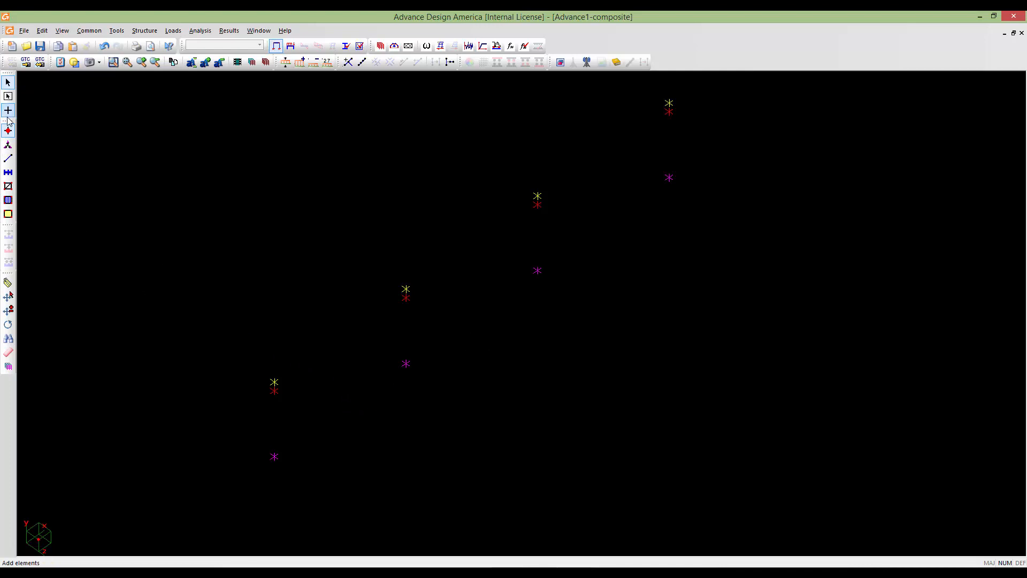
- Add two rigid vertical members on the first node line, linking its bottom node to the middle node and the middle node to the top node
left_click(9, 159)
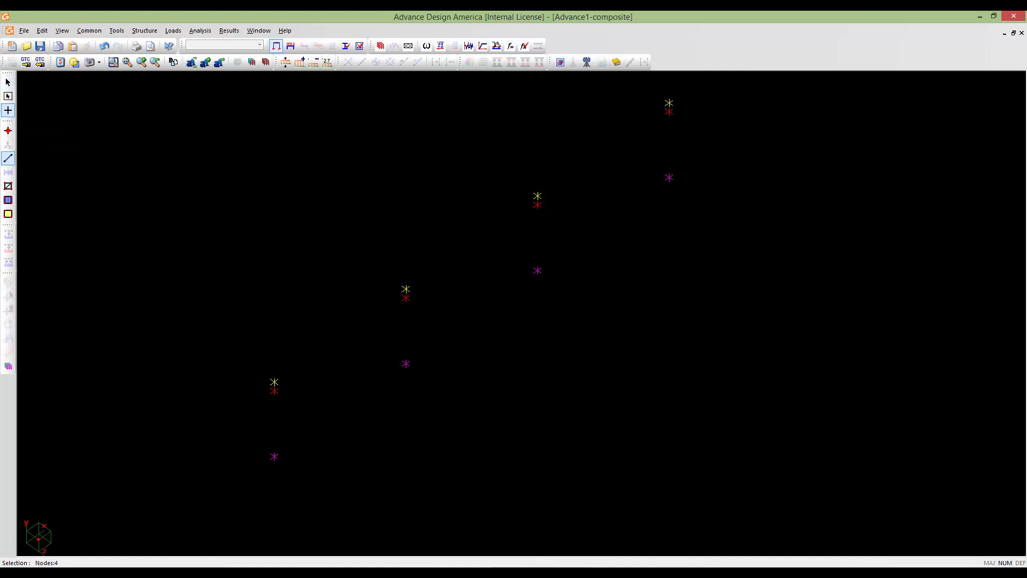
left_click(273, 457)
left_click(274, 391)
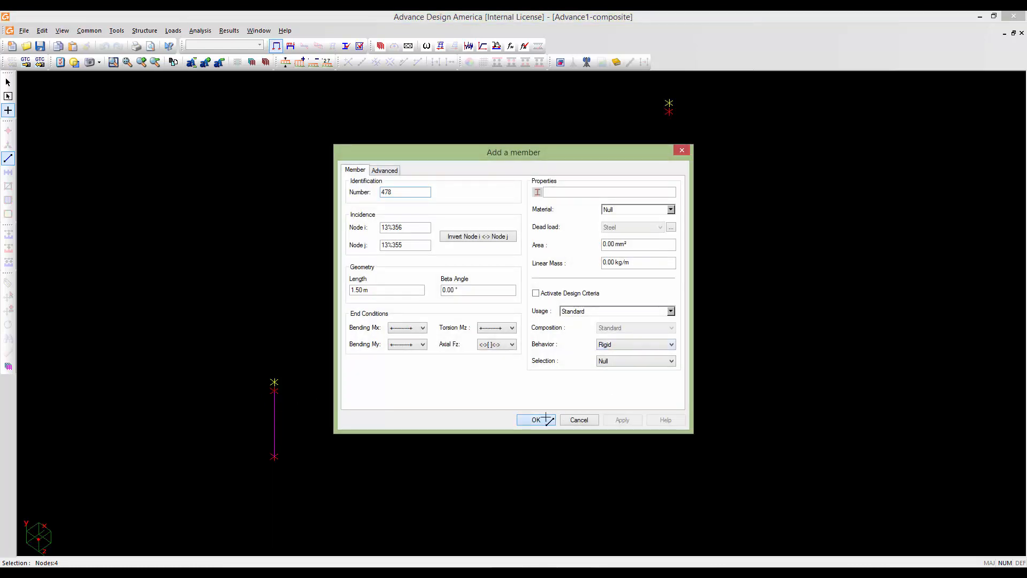
left_click(535, 420)
left_click(274, 391)
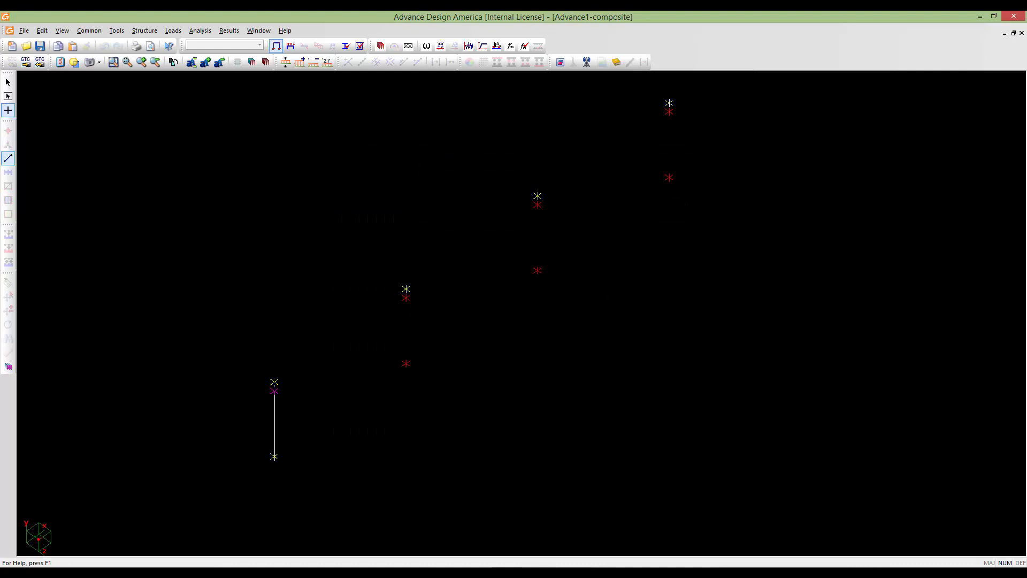
left_click(274, 382)
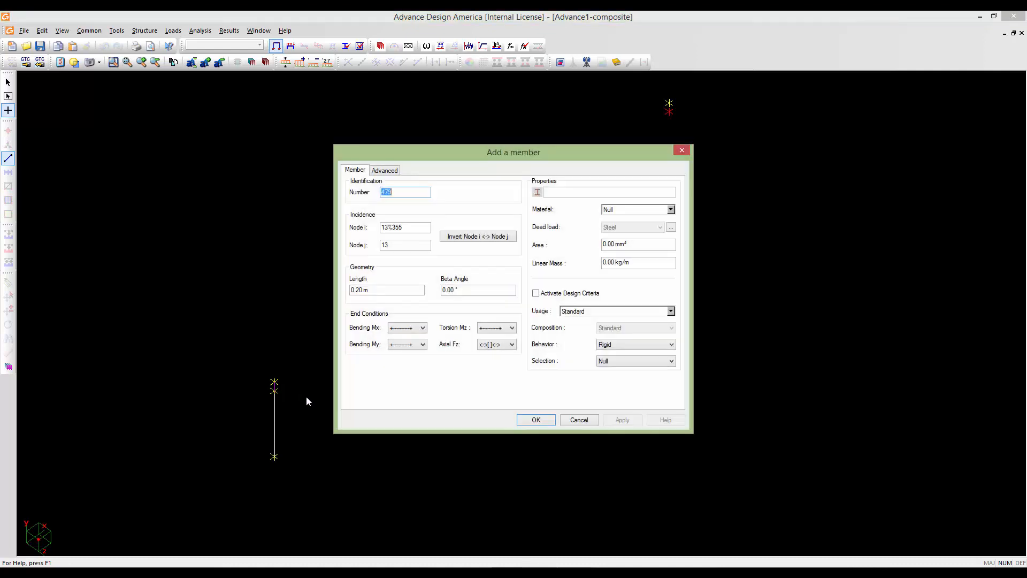
left_click(529, 421)
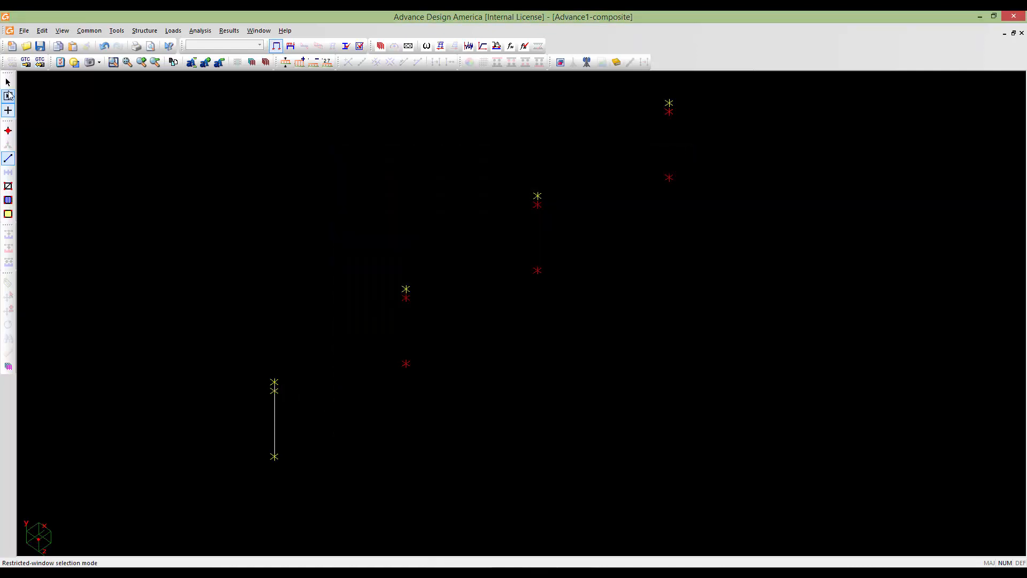
- Copy the two rigid vertical members across the deck at 3 m spacing onto the other three node lines
left_click(9, 95)
left_click(274, 399)
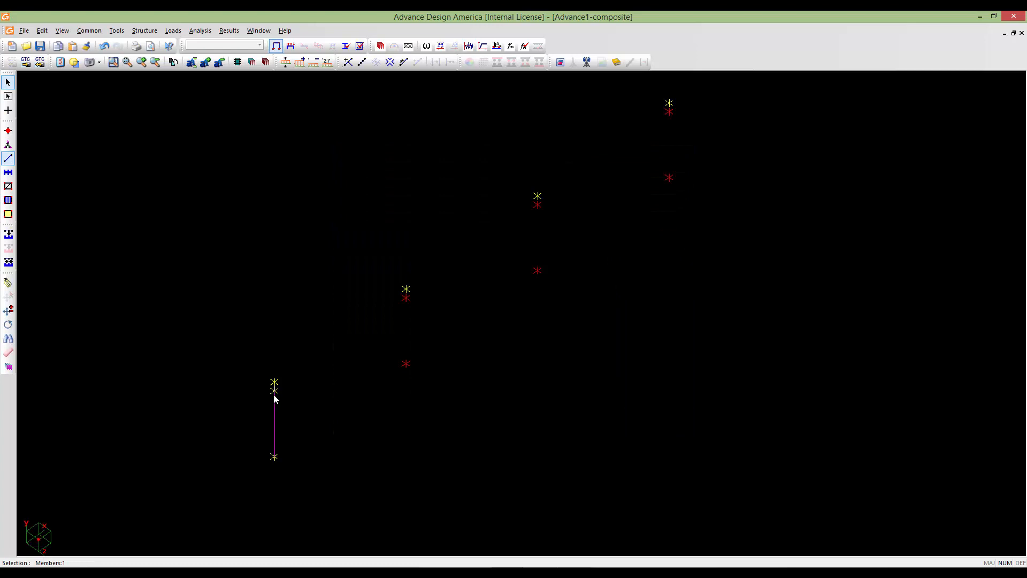
scroll(274, 395, "up", 2)
left_click(276, 384, "ctrl")
scroll(276, 386, "down", 1)
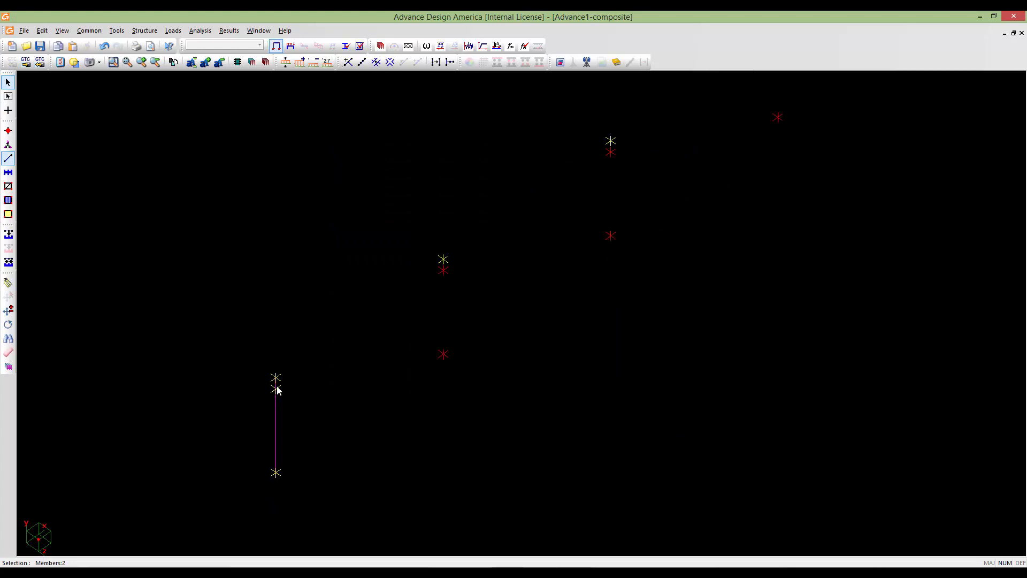
scroll(277, 390, "down", 1)
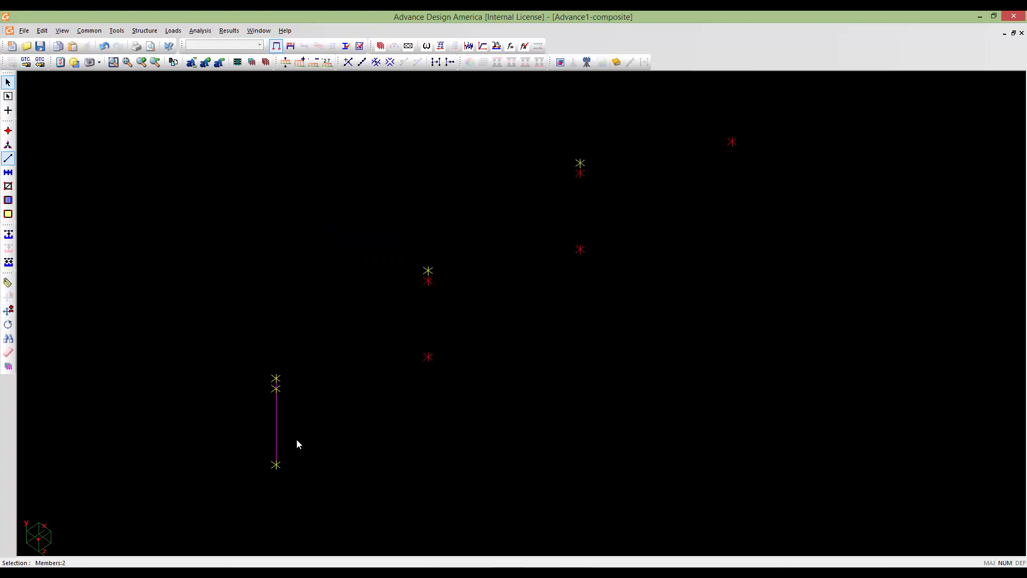
key("ctrl+v")
left_click_drag(473, 256, 445, 243)
type("0")
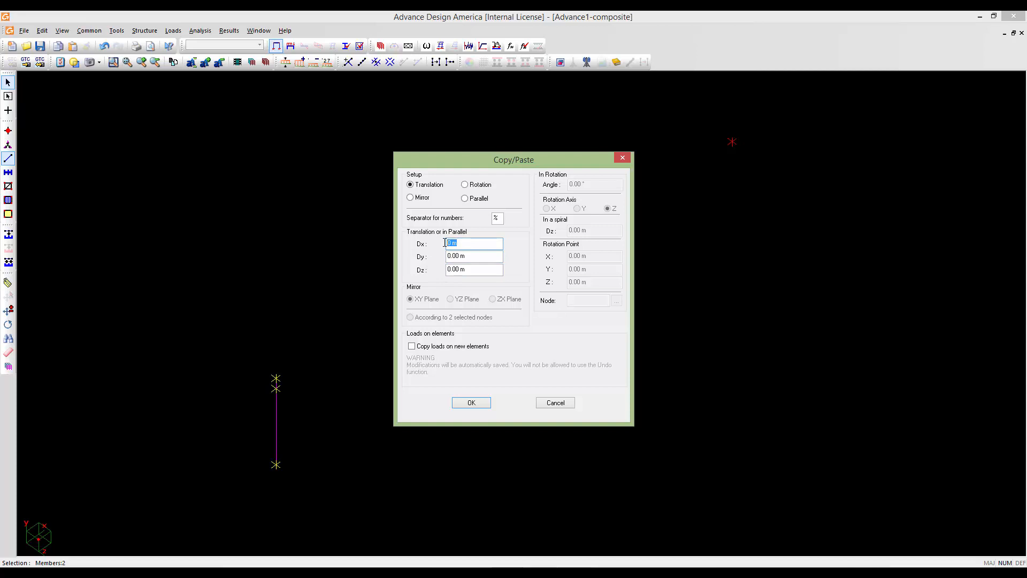
type("3")
left_click(470, 404)
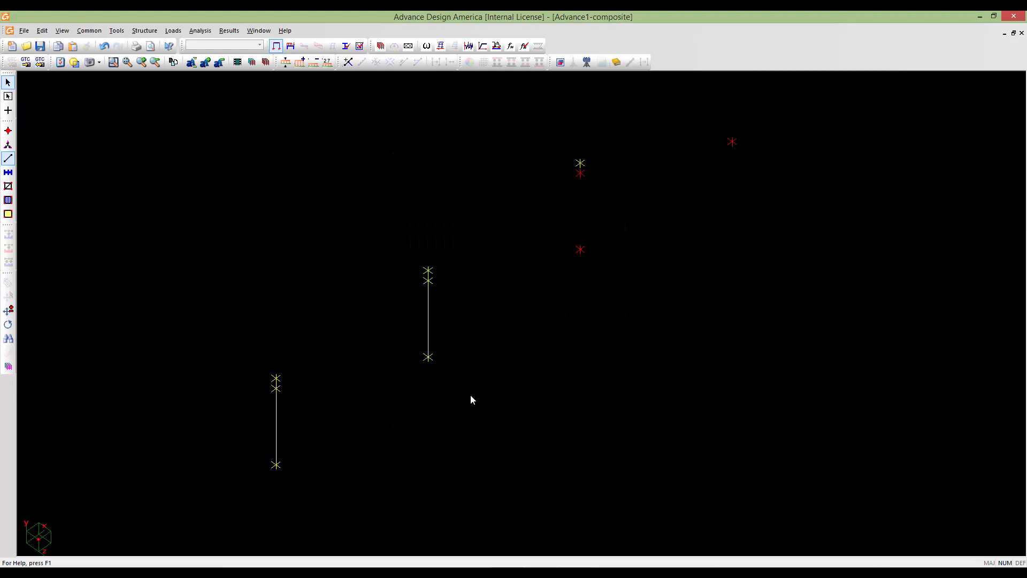
middle_click_drag(538, 333, 487, 460)
scroll(487, 460, "down", 1)
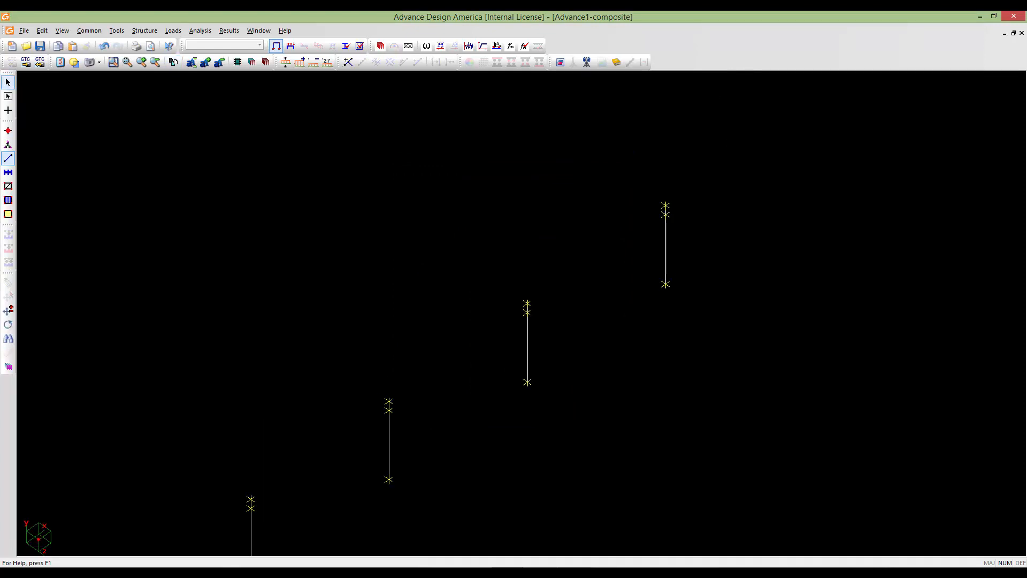
middle_click_drag(630, 259, 637, 204)
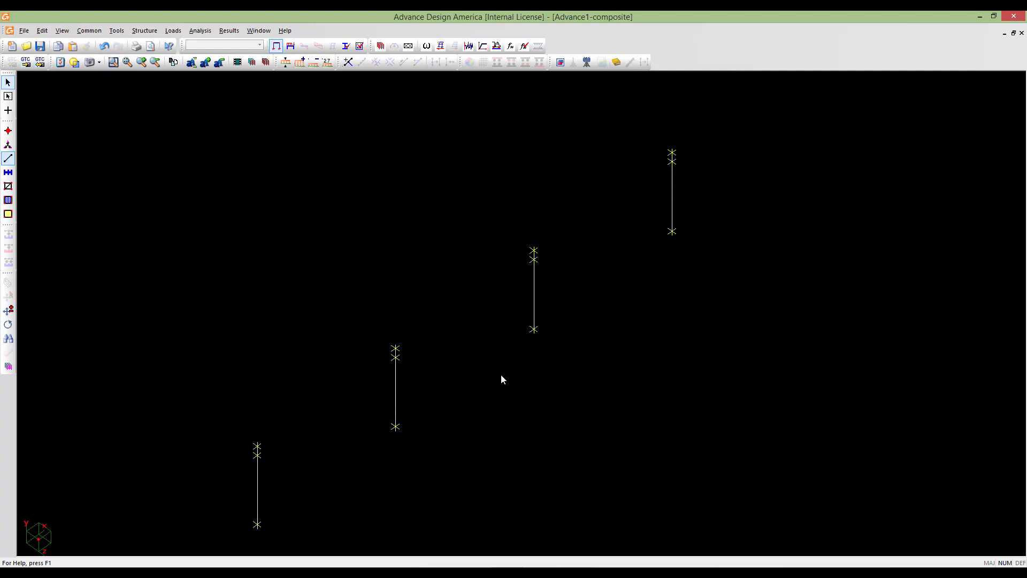
scroll(476, 366, "down", 1)
middle_click_drag(477, 367, 495, 344)
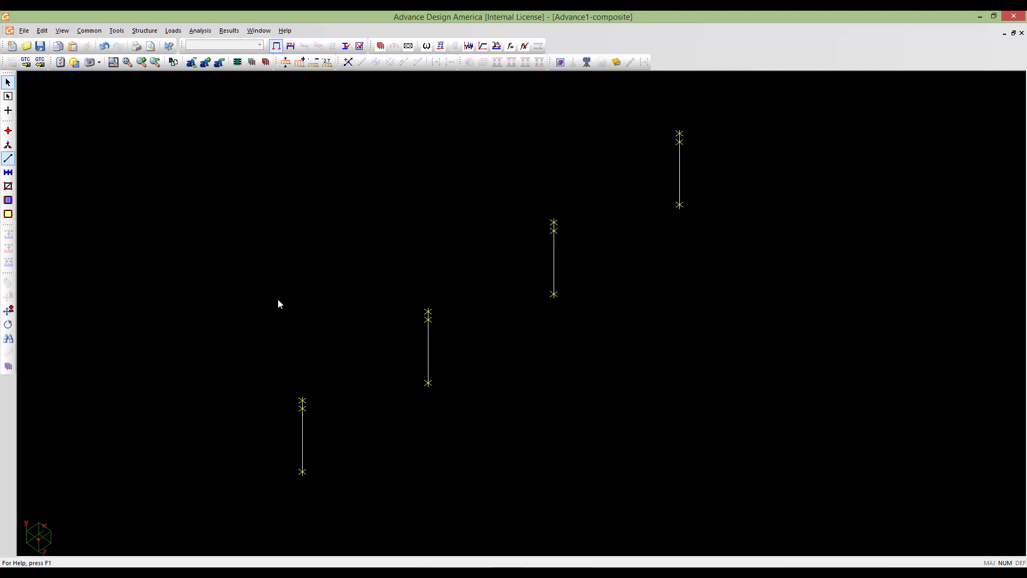
- Define a Standard member between the middle nodes of the first two vertical lines, with bending Mx and My hinged at both ends
left_click(9, 110)
scroll(291, 426, "up", 2)
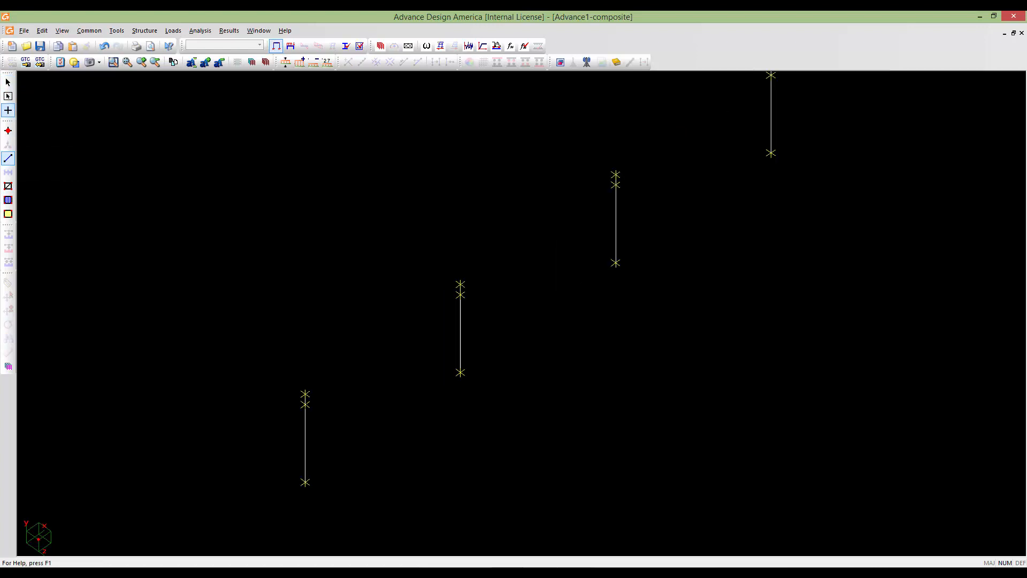
left_click(305, 405)
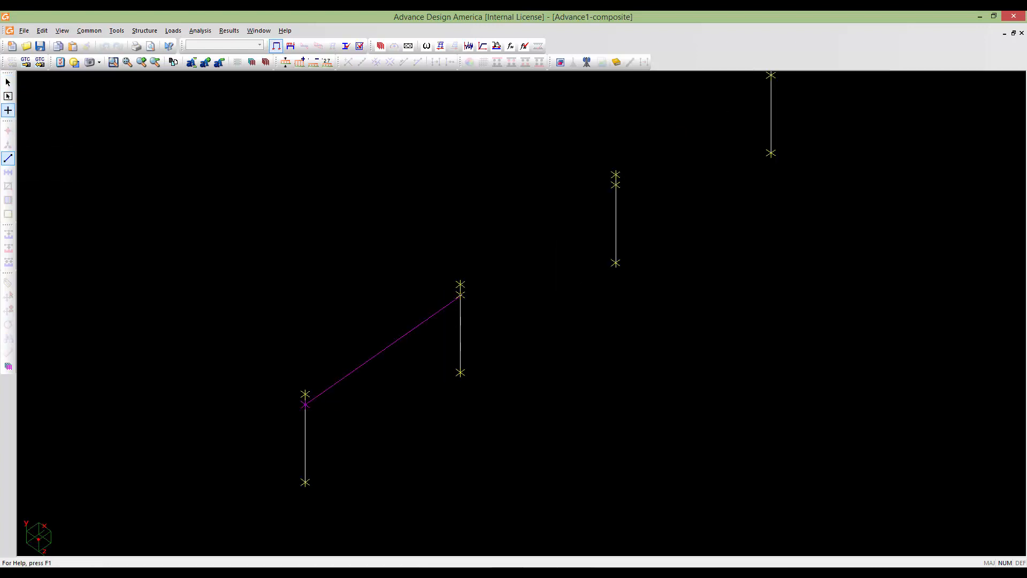
left_click(460, 295)
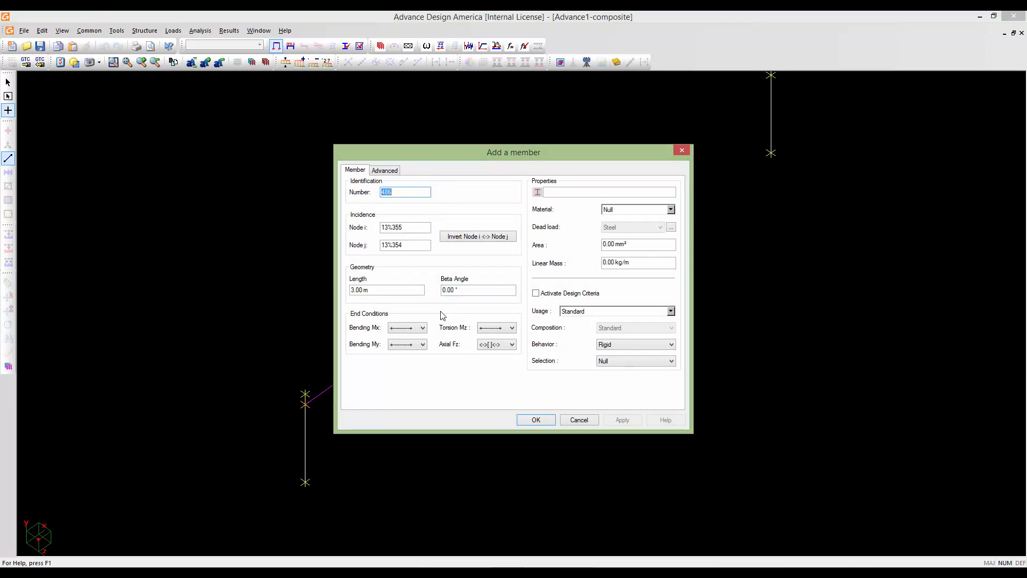
left_click(422, 328)
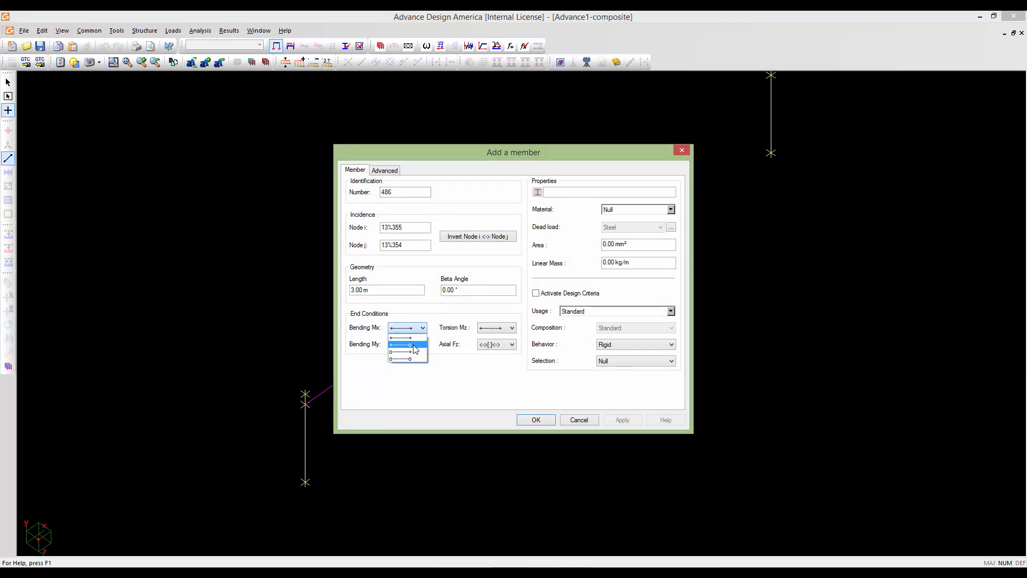
left_click(413, 359)
left_click(412, 344)
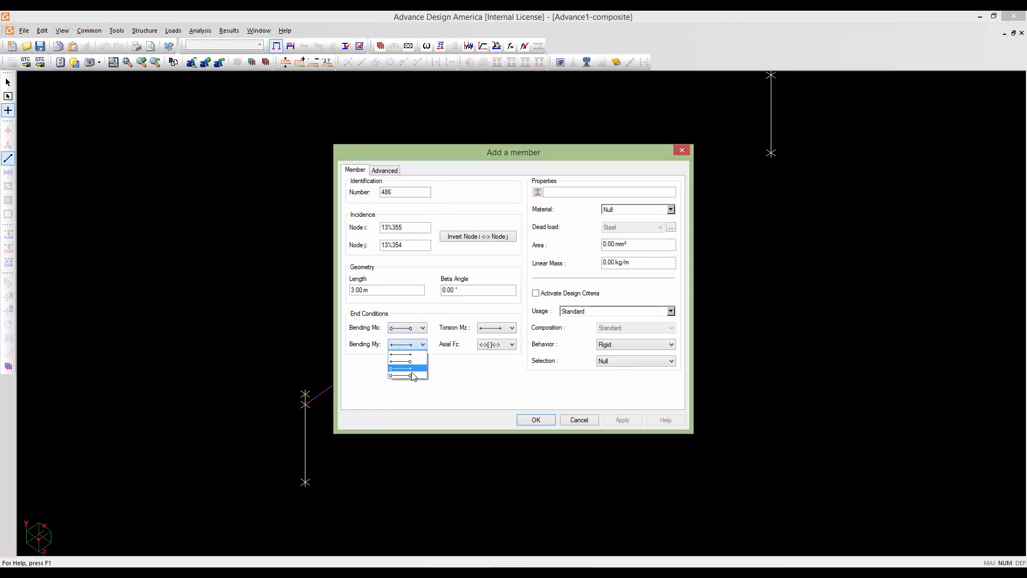
left_click(411, 375)
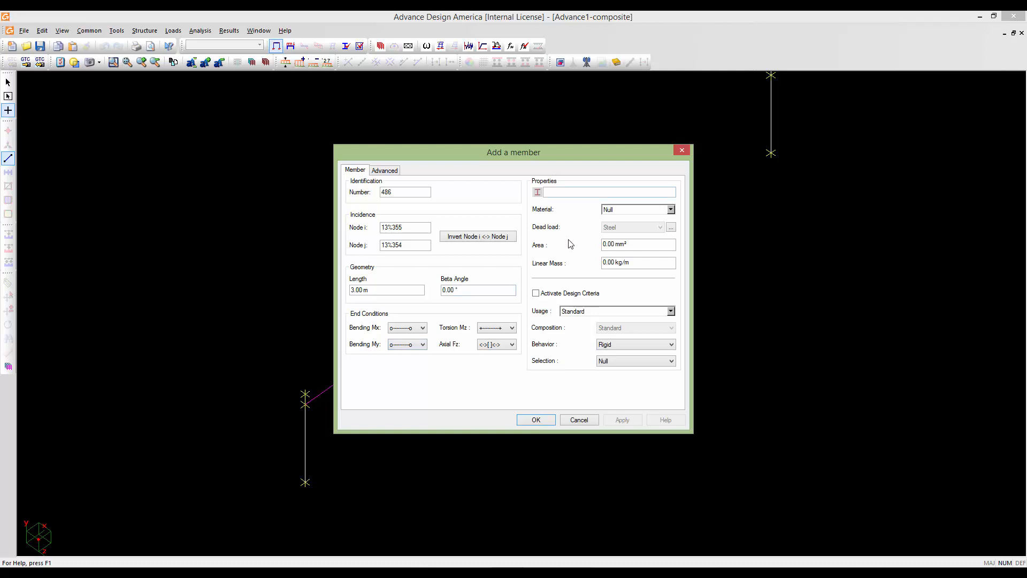
left_click(612, 344)
left_click(615, 357)
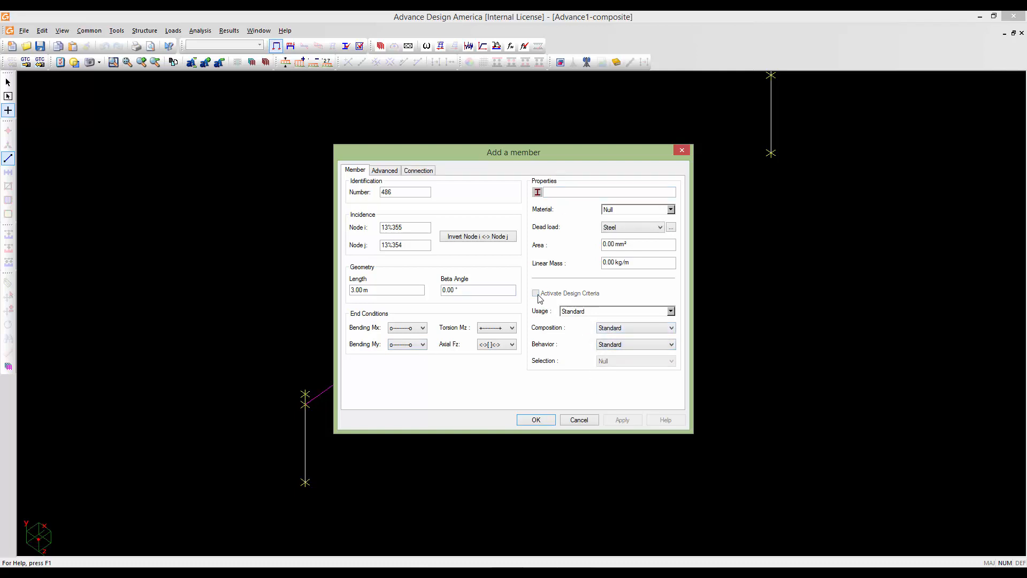
- Assign the steel equal-leg angle section L89x89x9.5 to the new transverse member
left_click(537, 192)
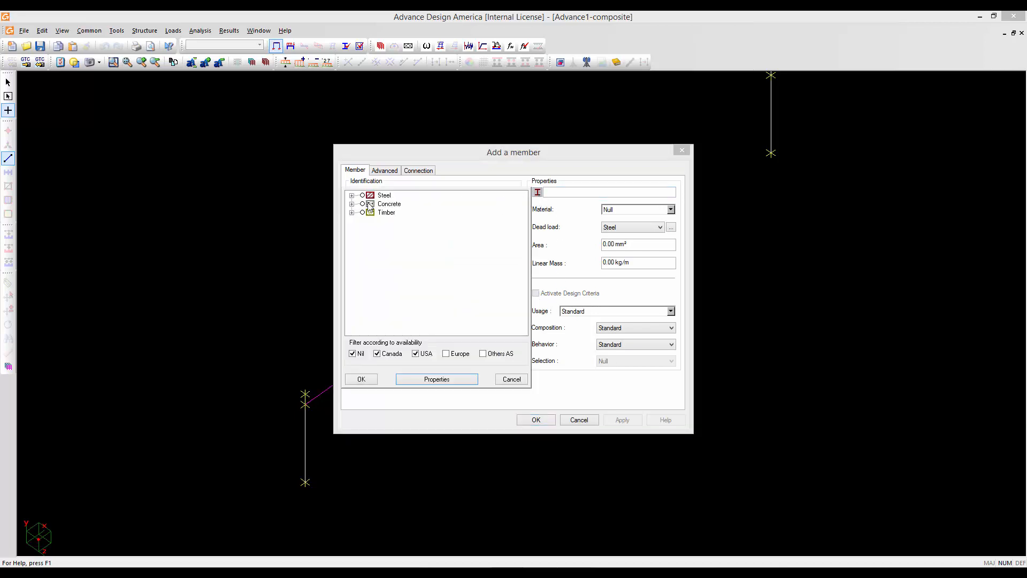
left_click(352, 195)
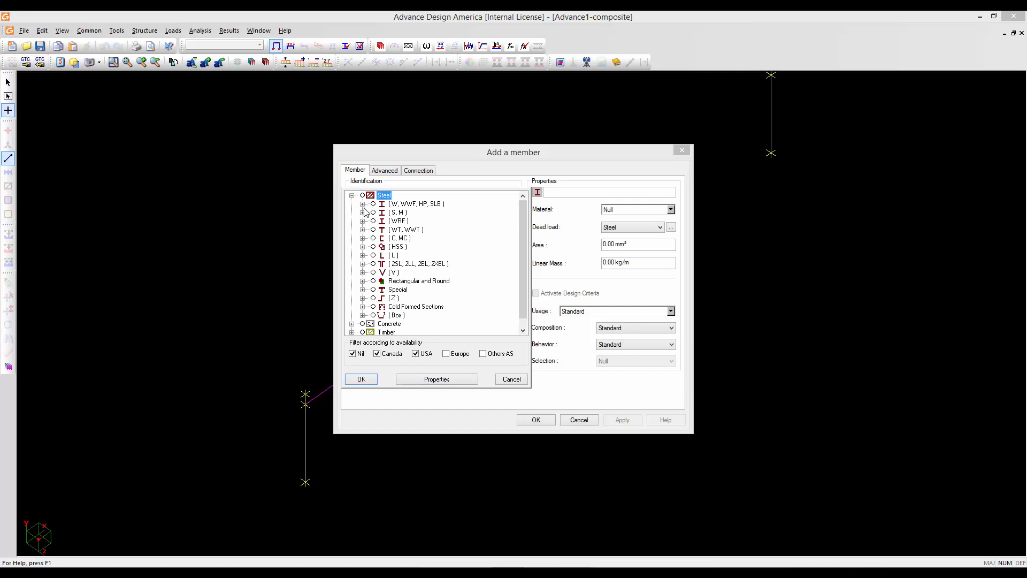
left_click(362, 255)
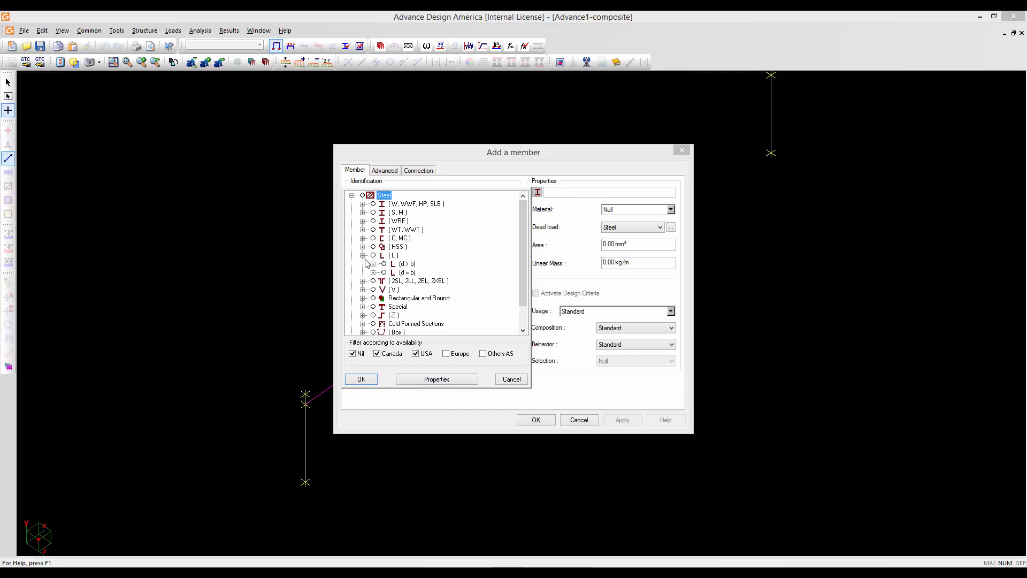
left_click(373, 272)
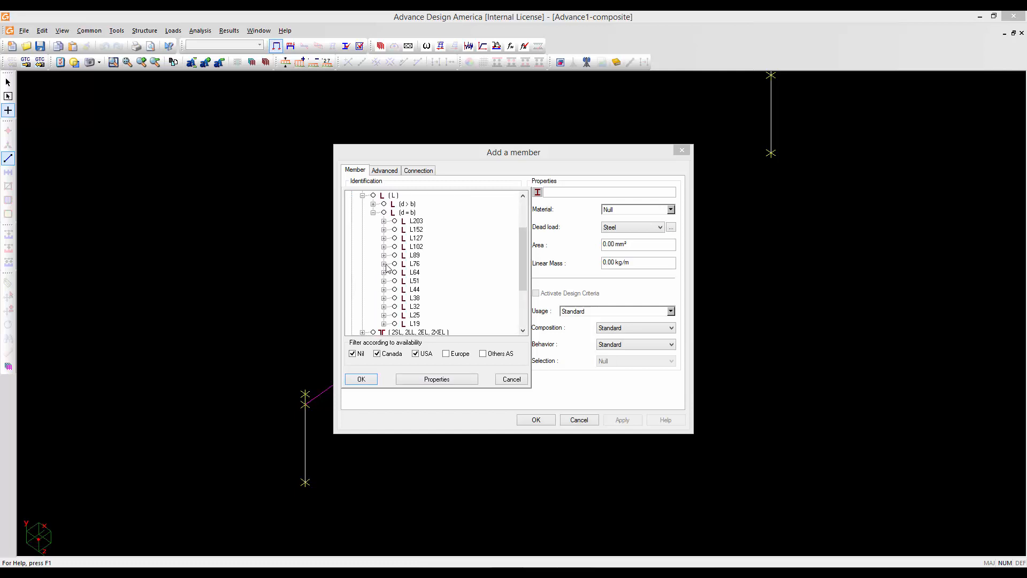
left_click(384, 255)
left_click(394, 264)
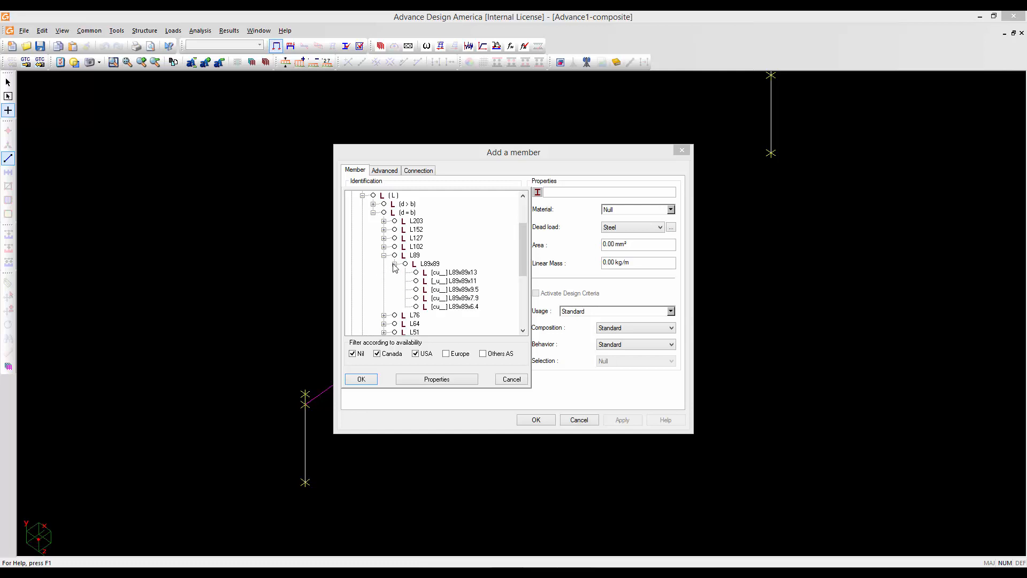
left_click(417, 289)
left_click(373, 379)
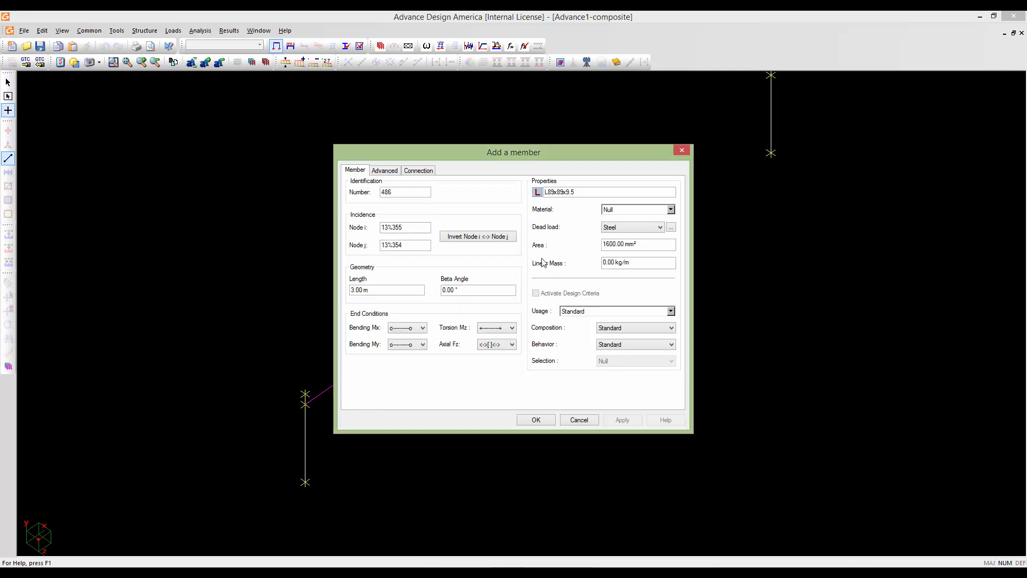
- Set the new member's material to G40.21M-350AT steel and activate its design criteria
left_click(670, 210)
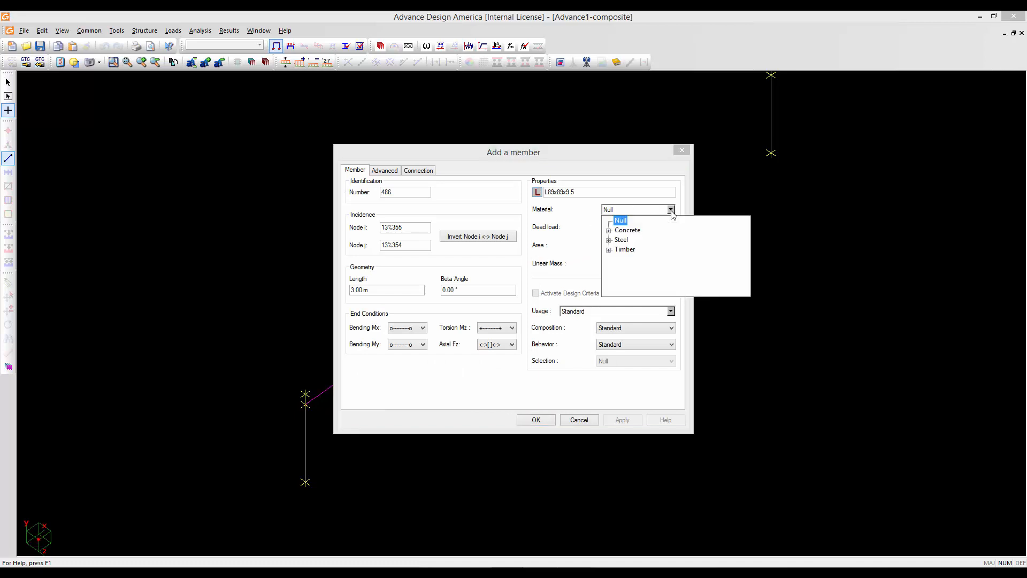
left_click(609, 240)
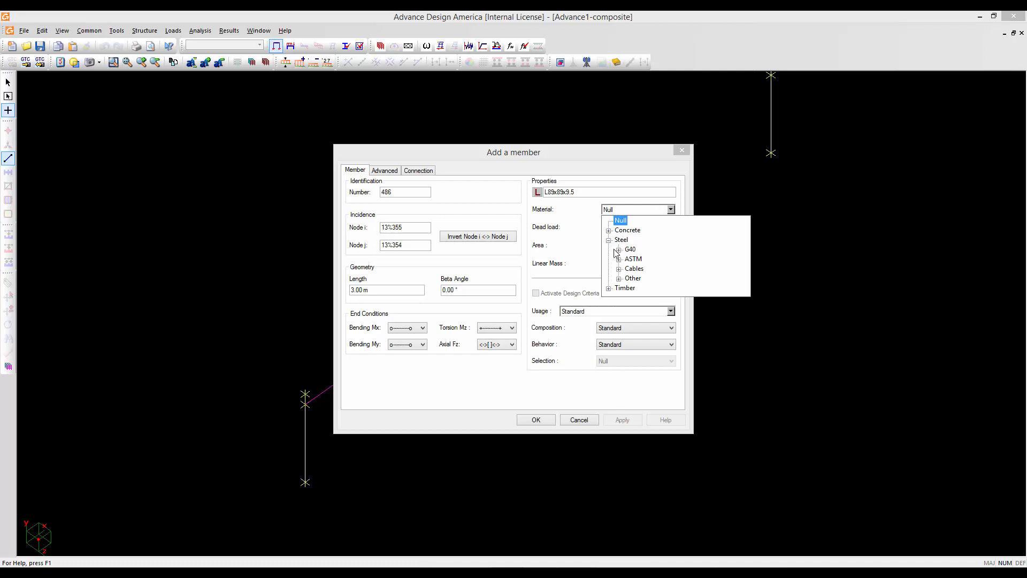
left_click(618, 250)
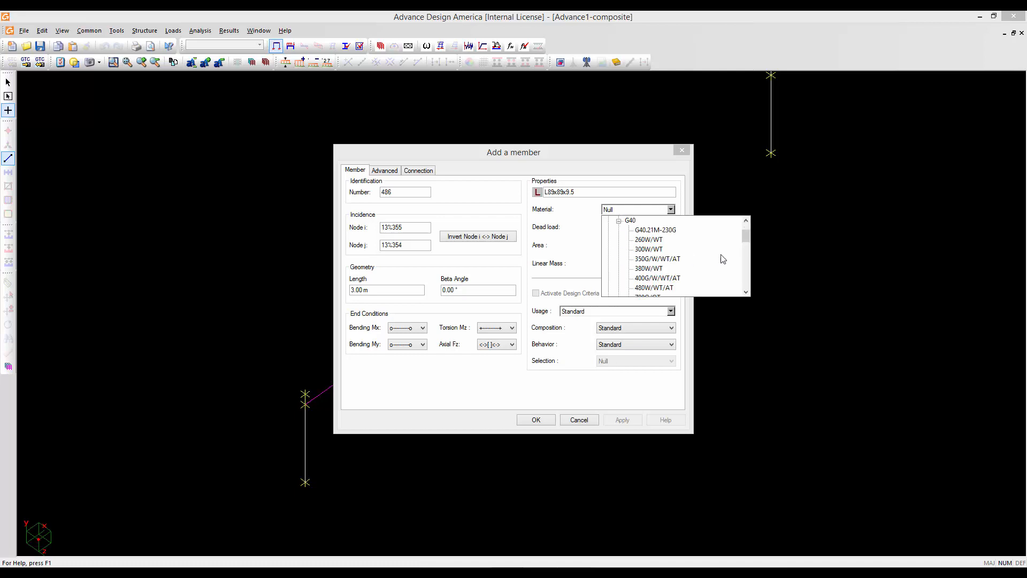
left_click_drag(745, 242, 747, 255)
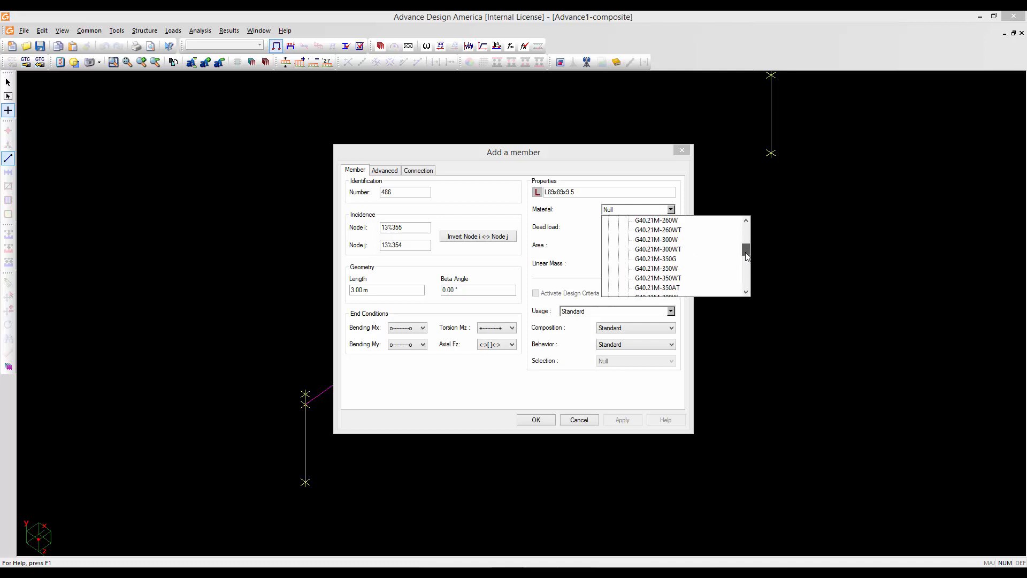
left_click(669, 288)
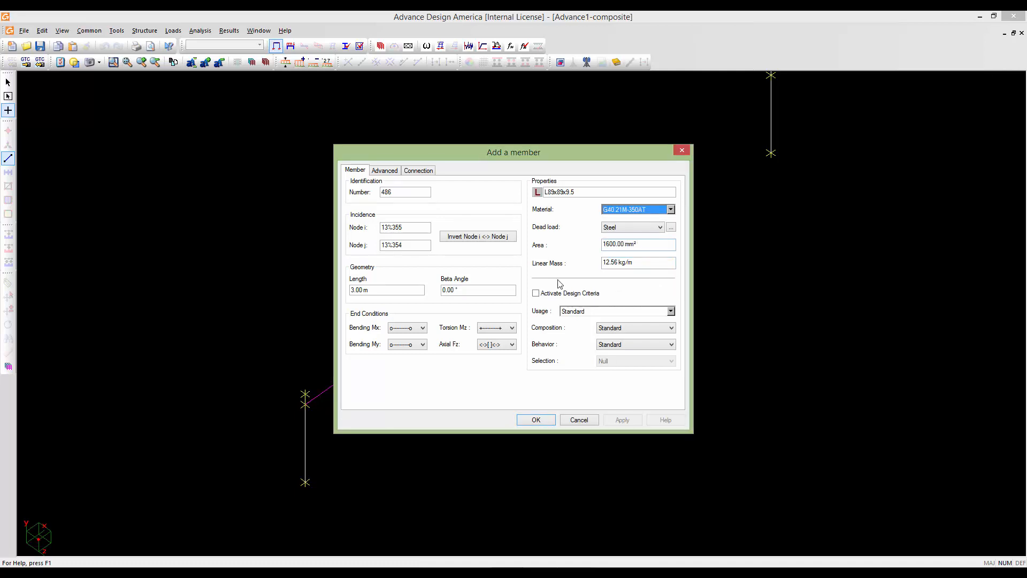
left_click(536, 294)
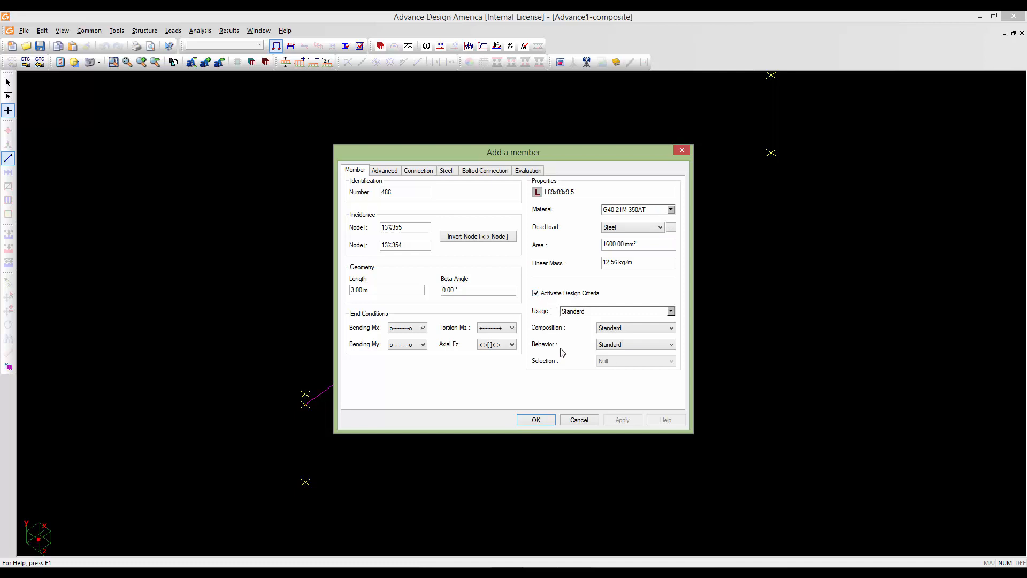
- Assign the S6-Verif strength specification to the member, review its other design properties and create it
left_click(385, 171)
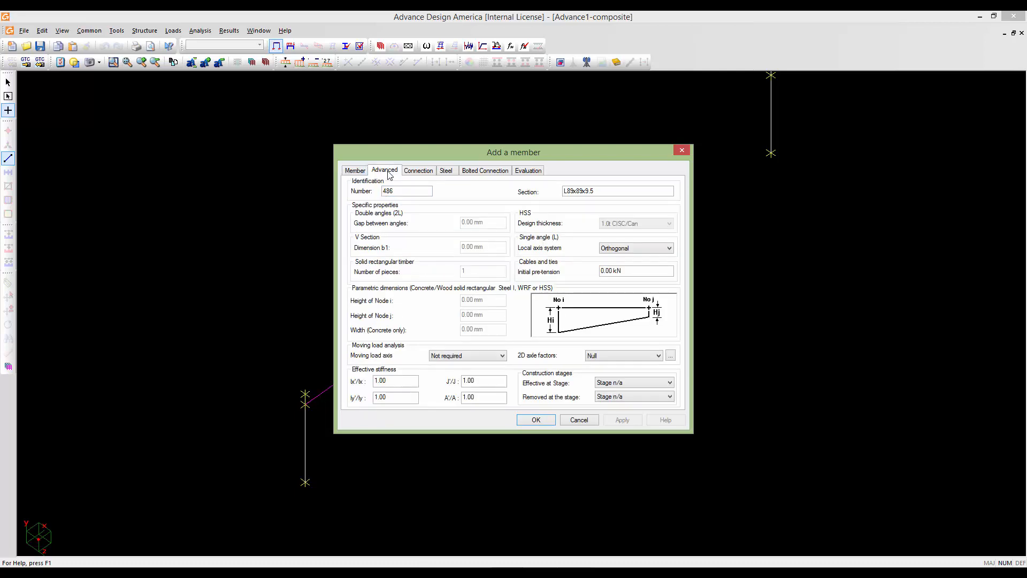
left_click(417, 171)
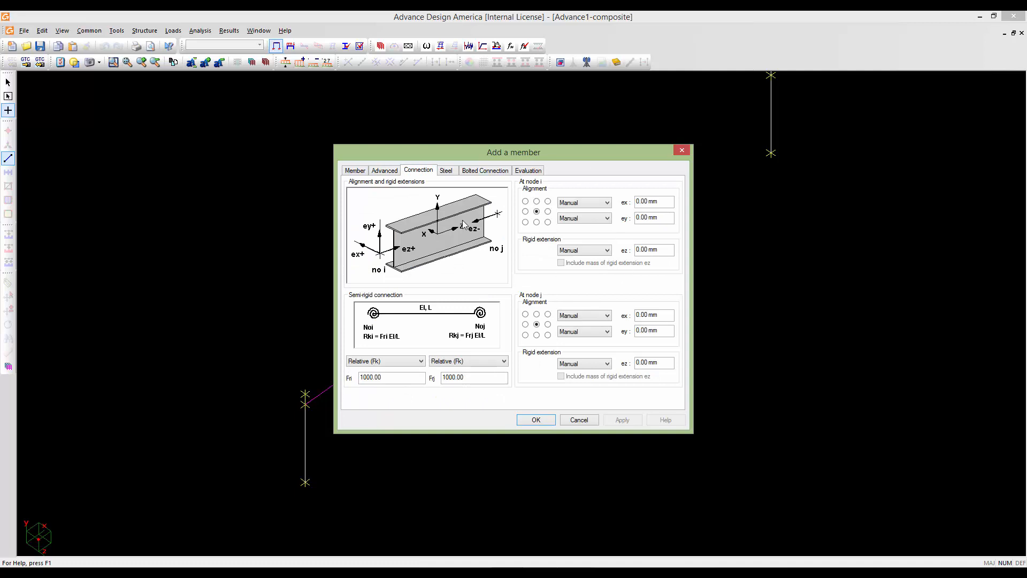
left_click(447, 171)
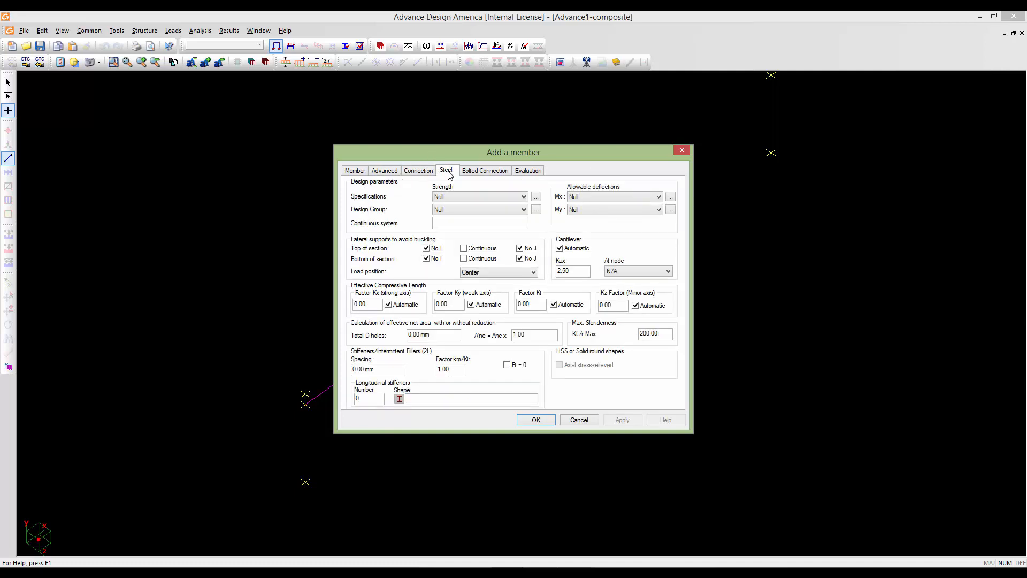
left_click(507, 197)
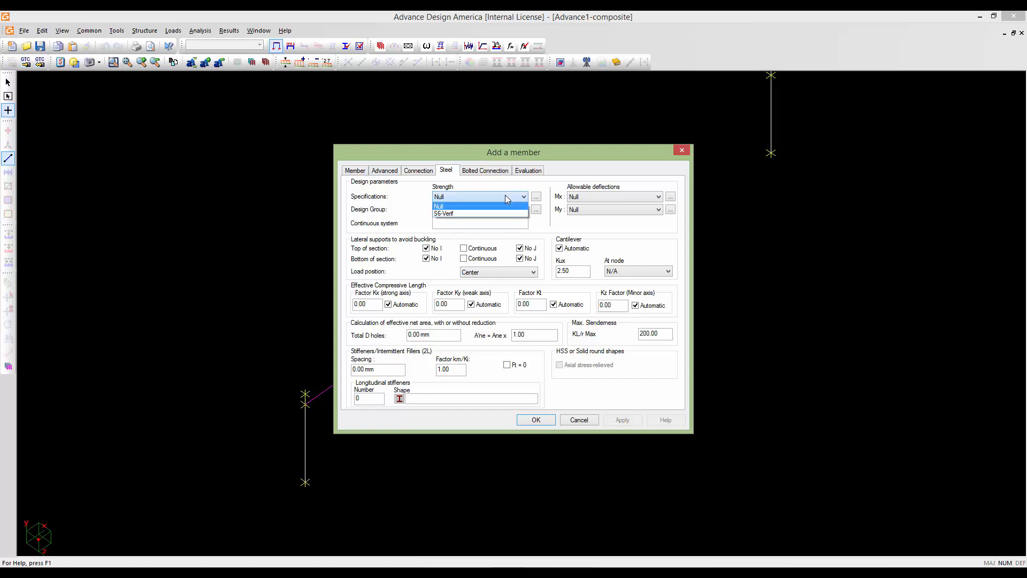
left_click(469, 214)
left_click(487, 173)
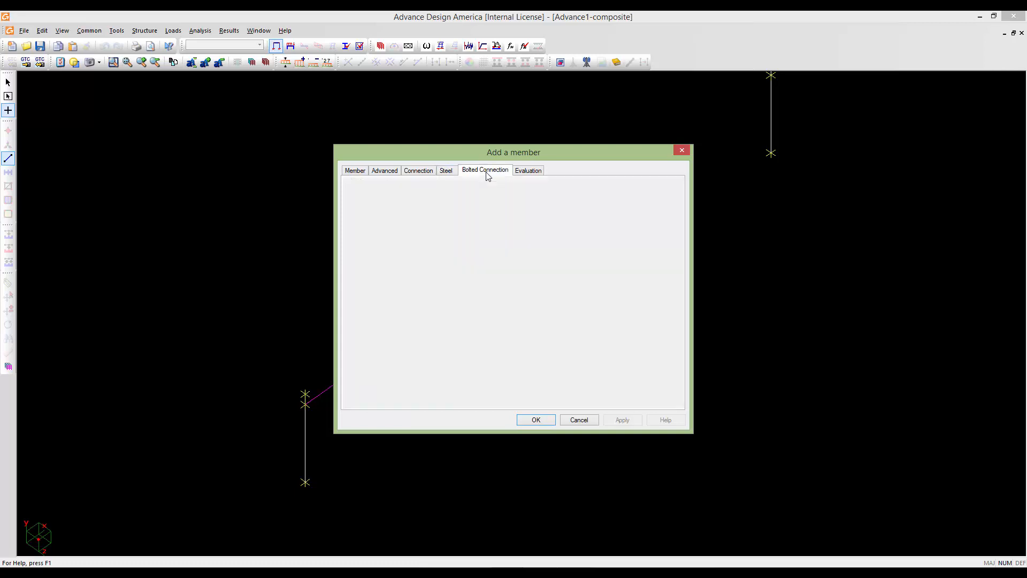
left_click(528, 170)
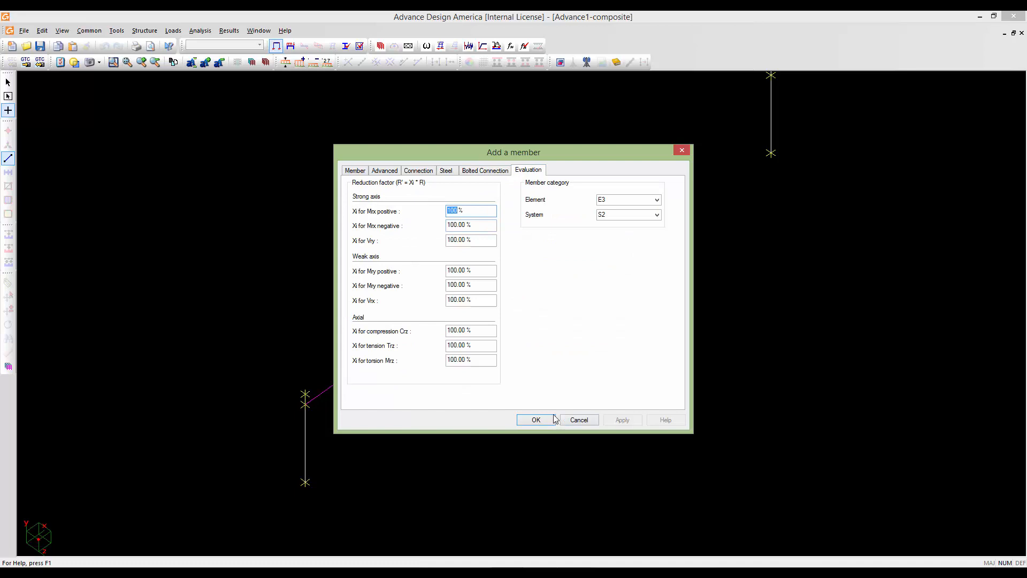
left_click(536, 419)
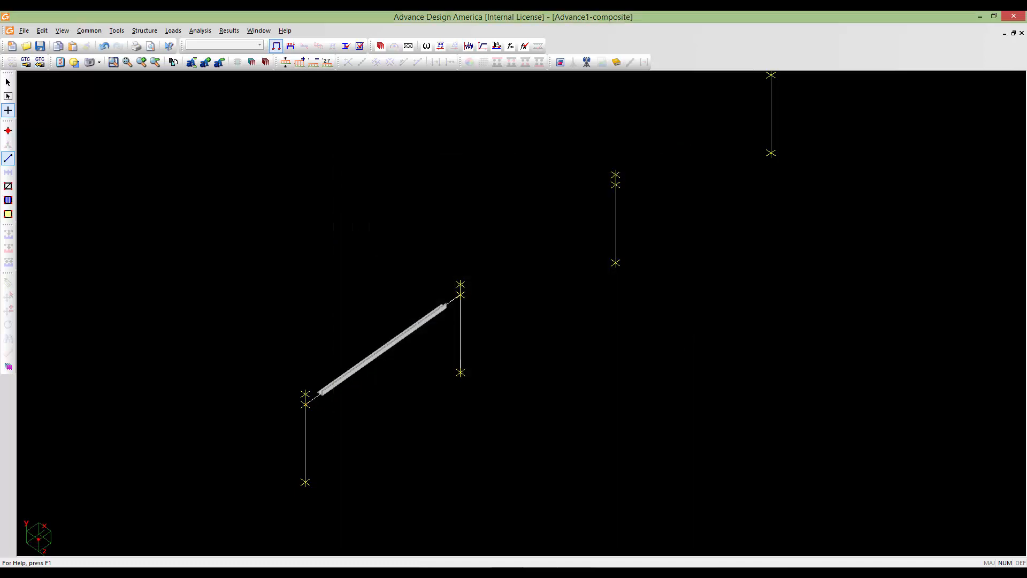
- Add two more L89x89x9.5 members joining the middle nodes of the second, third and fourth vertical lines
scroll(396, 364, "up", 4)
scroll(463, 337, "down", 3)
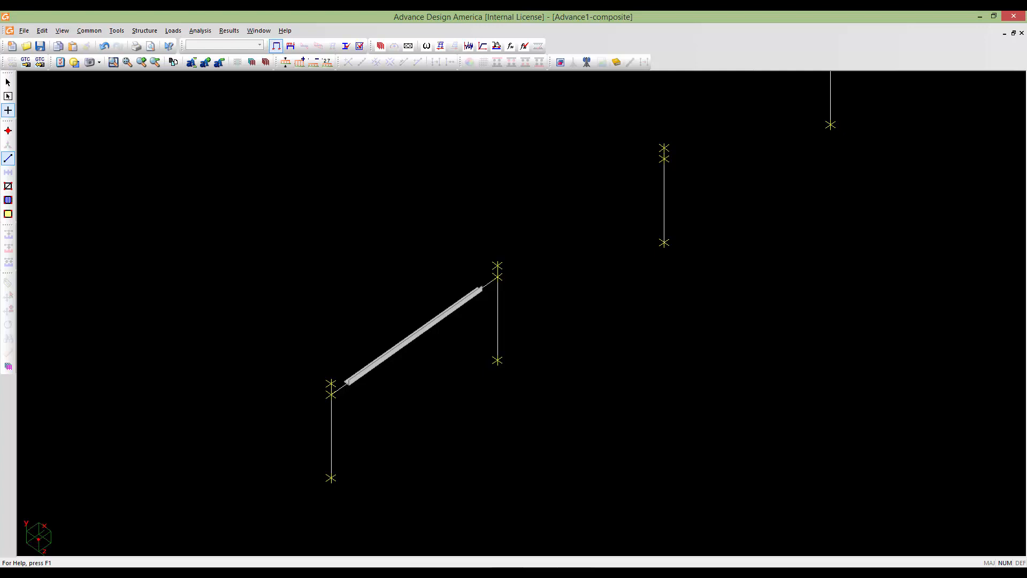
left_click(497, 277)
left_click(663, 159)
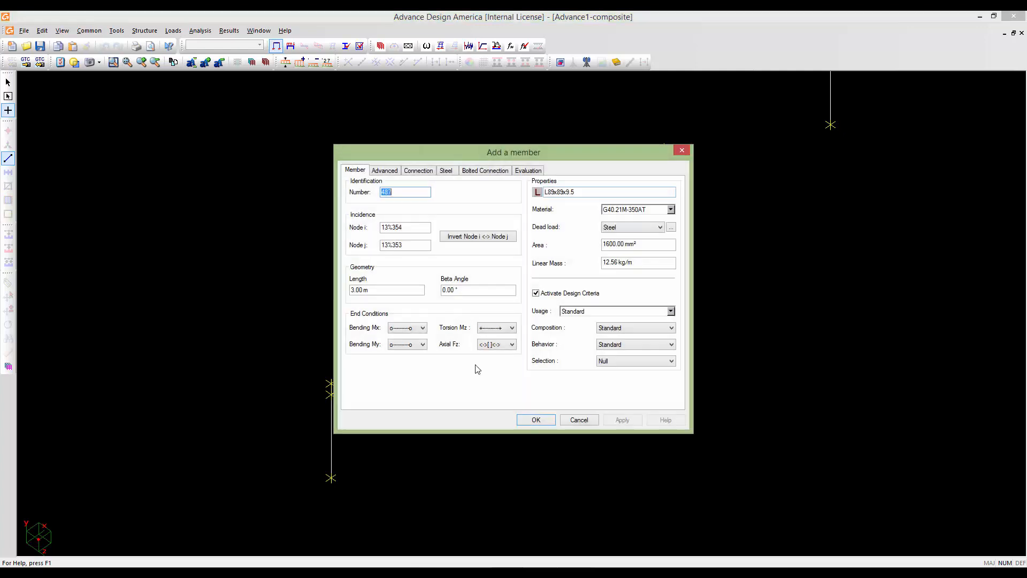
left_click(534, 420)
middle_click_drag(632, 203, 549, 325)
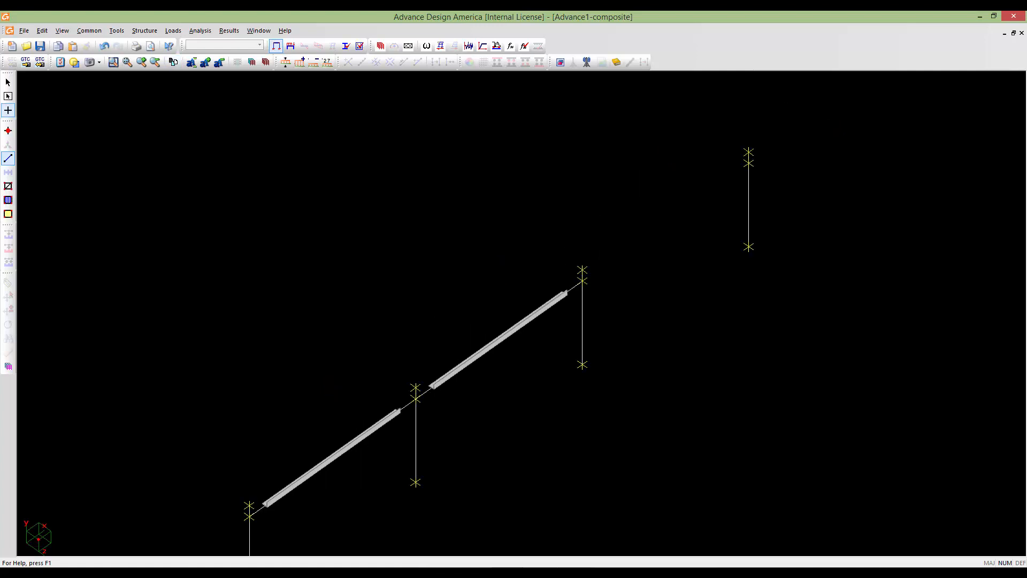
left_click(583, 281)
left_click(748, 163)
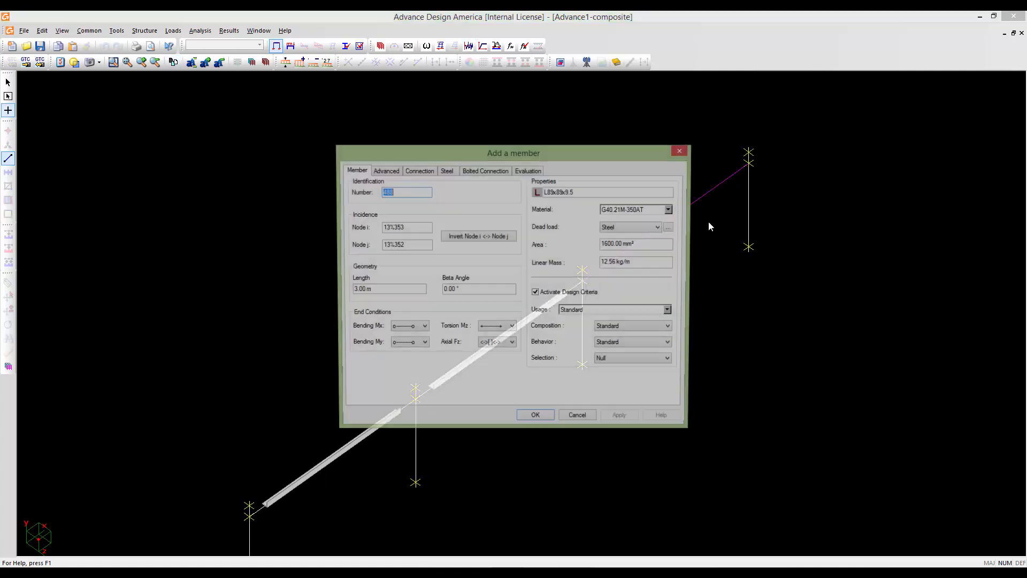
left_click(535, 420)
- Add three L89x89x9.5 bottom chord members linking the bottom nodes of the four vertical lines
middle_click_drag(536, 412, 541, 282)
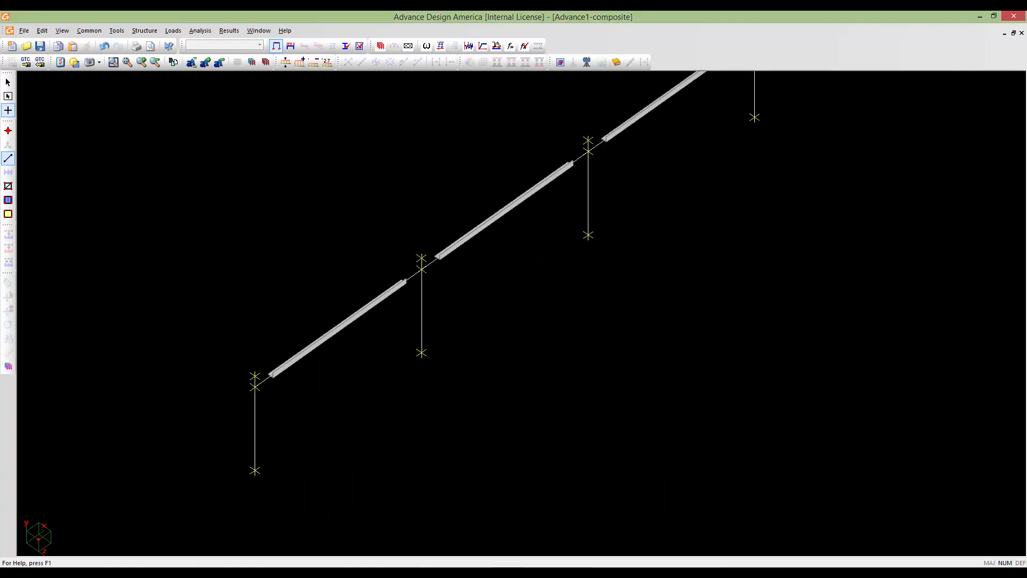
left_click(254, 470)
left_click(422, 352)
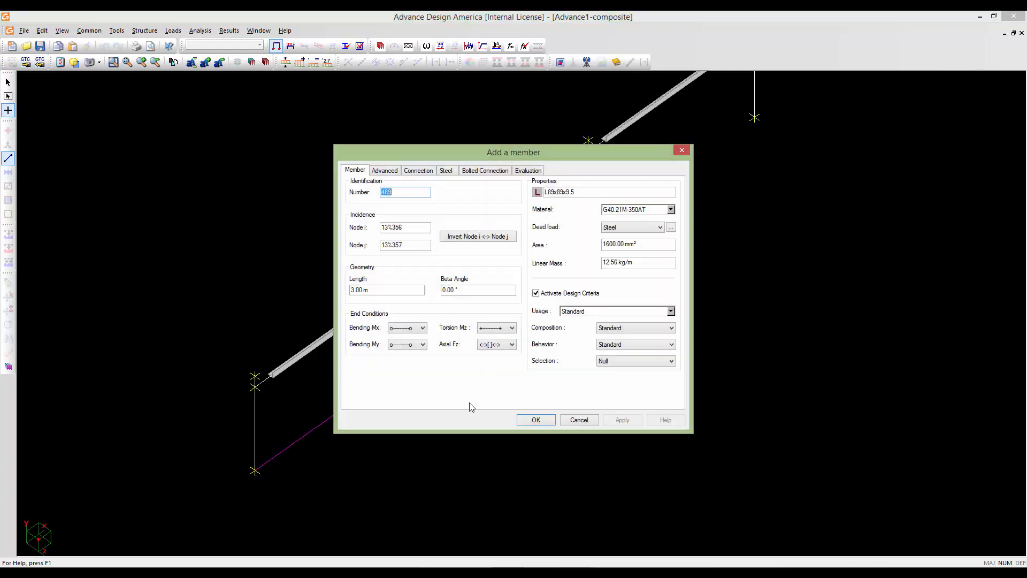
left_click(536, 420)
left_click(422, 352)
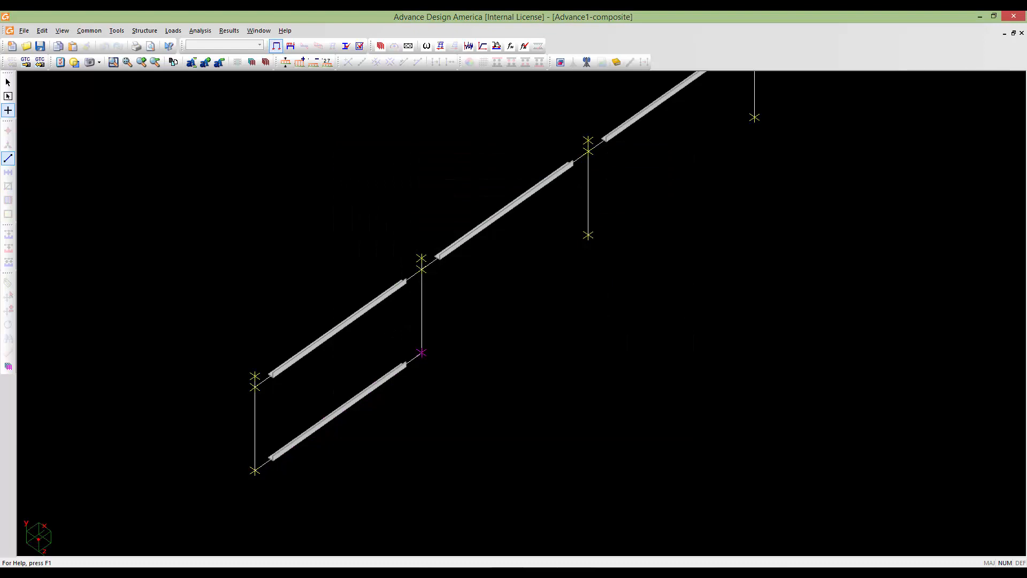
left_click(588, 235)
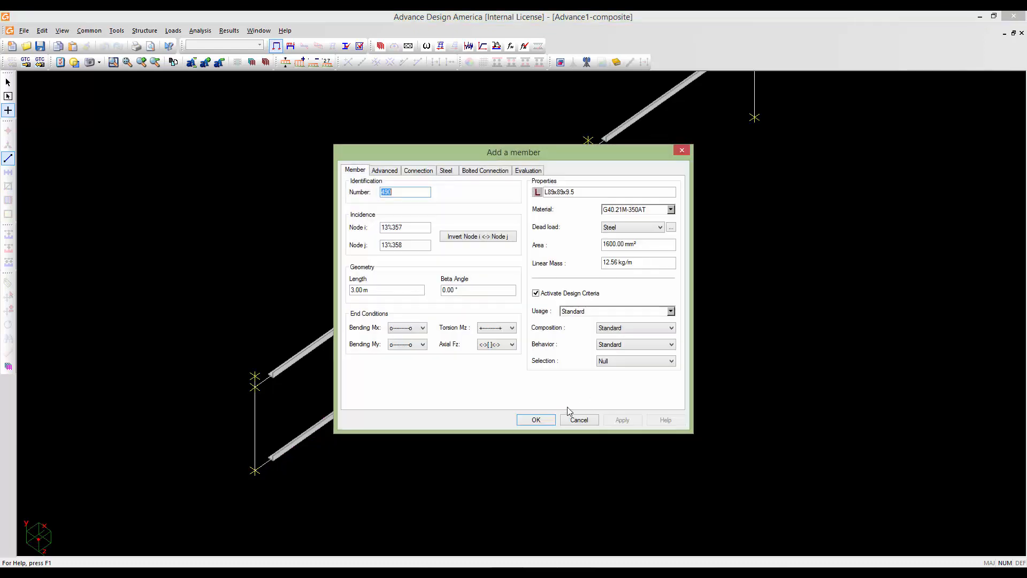
left_click(536, 420)
left_click(588, 235)
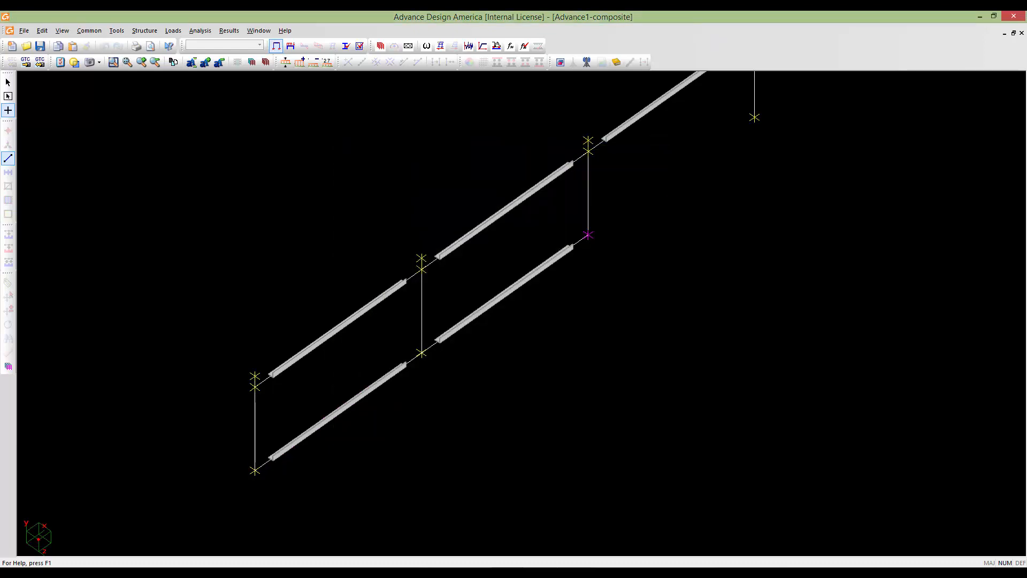
left_click(754, 116)
left_click(526, 422)
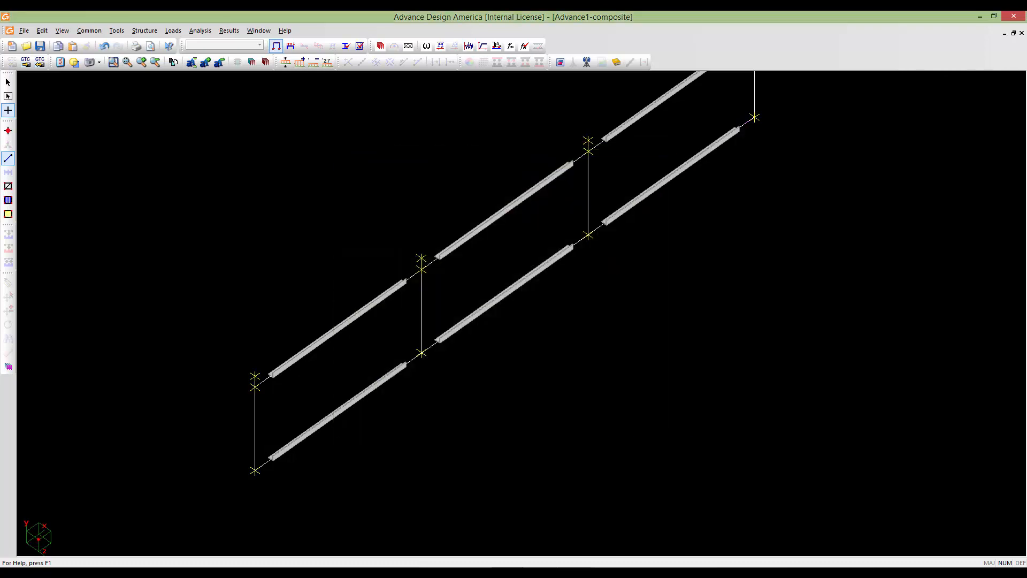
key("Escape")
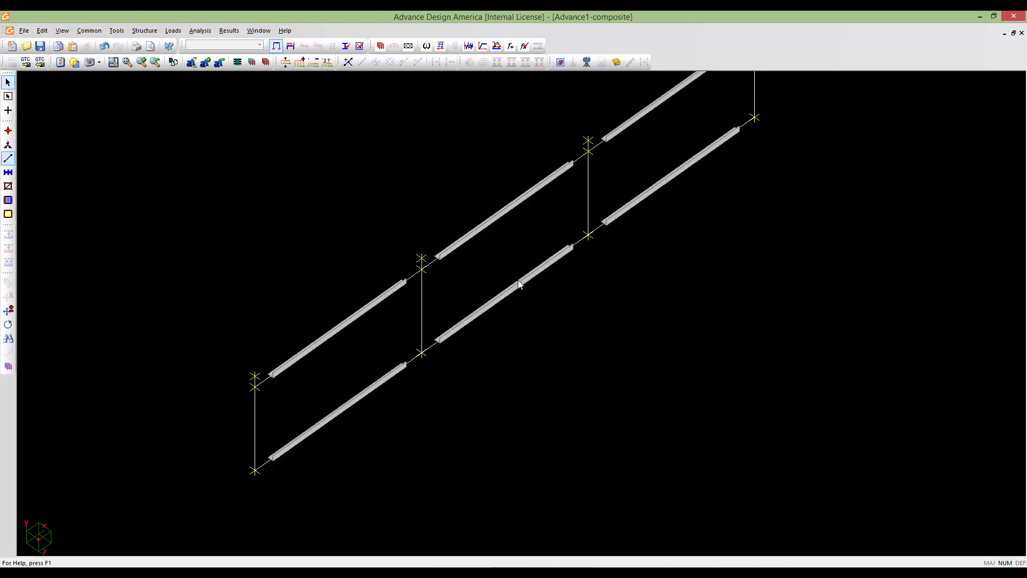
- Split the three bottom chord members into 2 subdivisions each, along with their loads
left_click(376, 387)
left_click(557, 259)
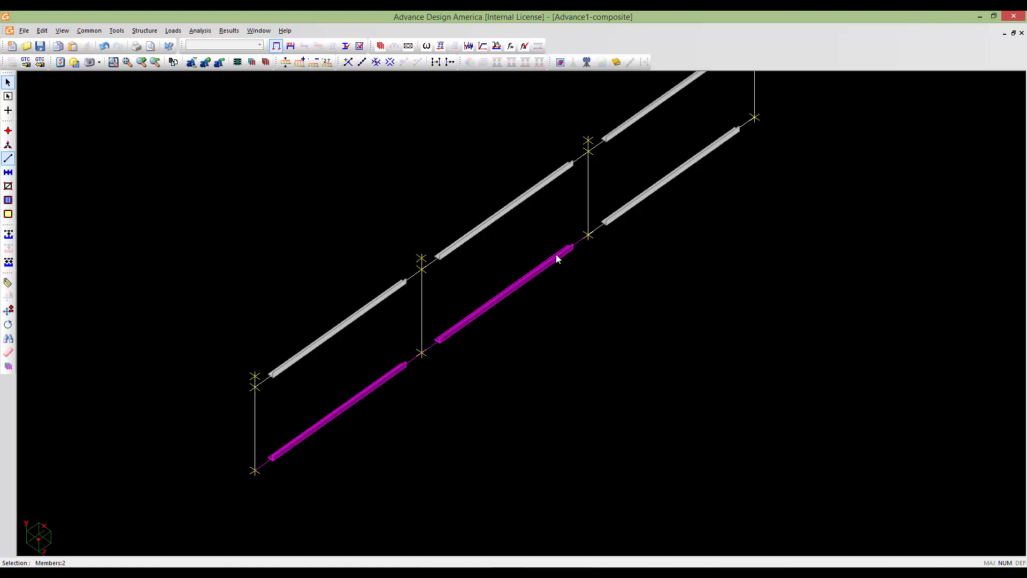
left_click(623, 214)
left_click(362, 61)
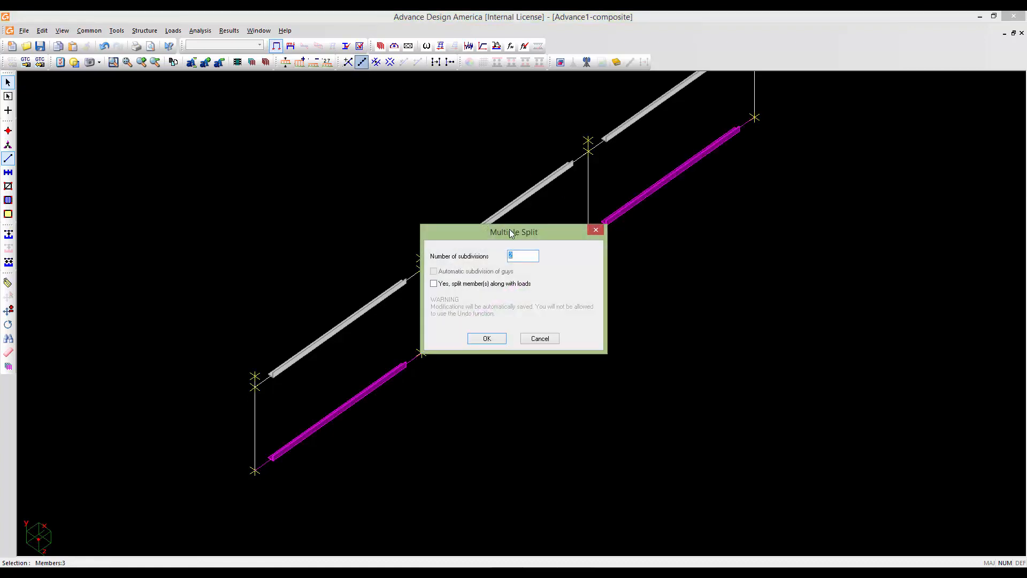
left_click(433, 284)
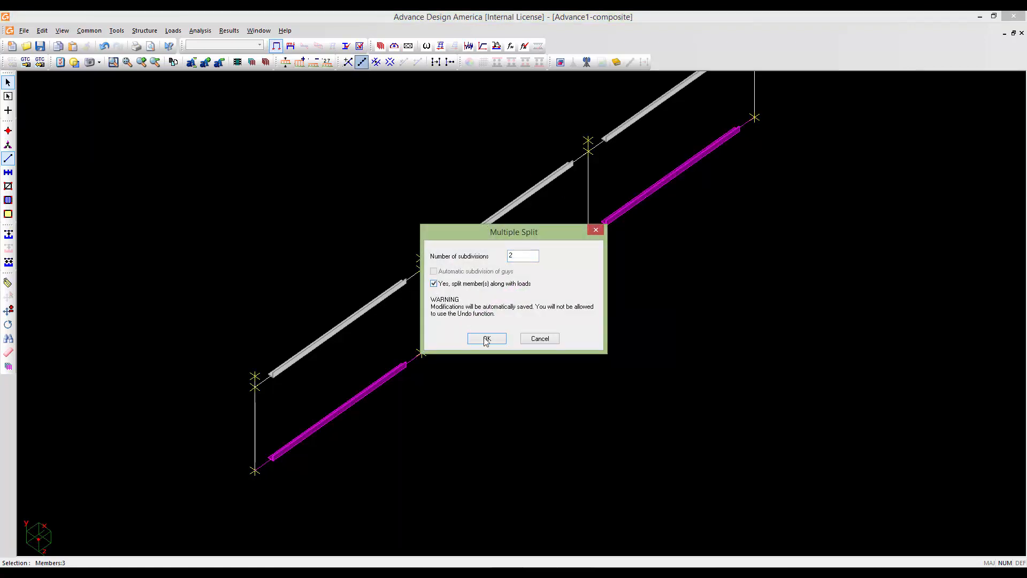
left_click(484, 338)
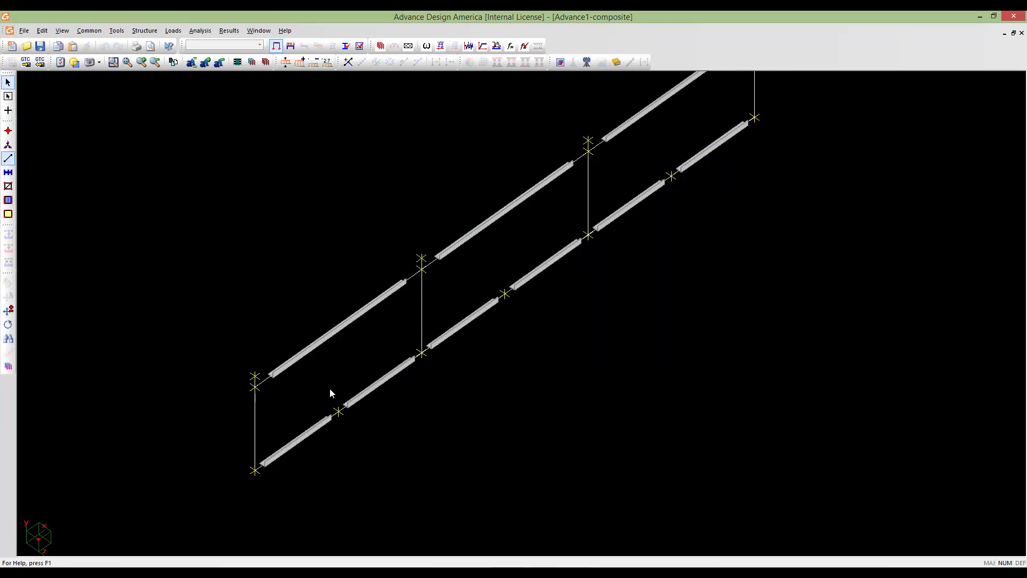
- Add two L89x89x9.5 diagonals in the first bay, joining the bottom chord midpoint to the middle nodes of both verticals
left_click(8, 110)
left_click(255, 386)
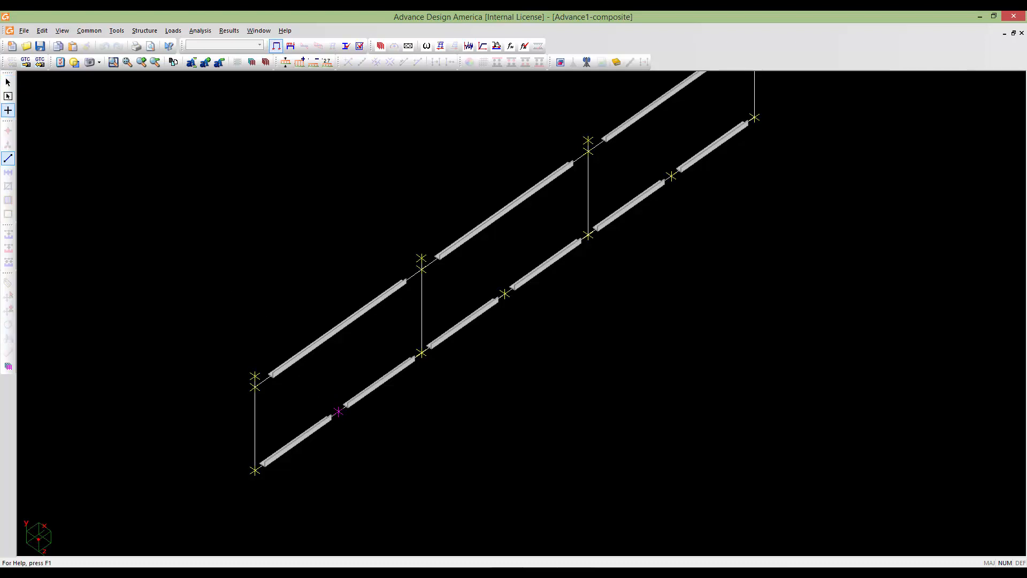
left_click(338, 410)
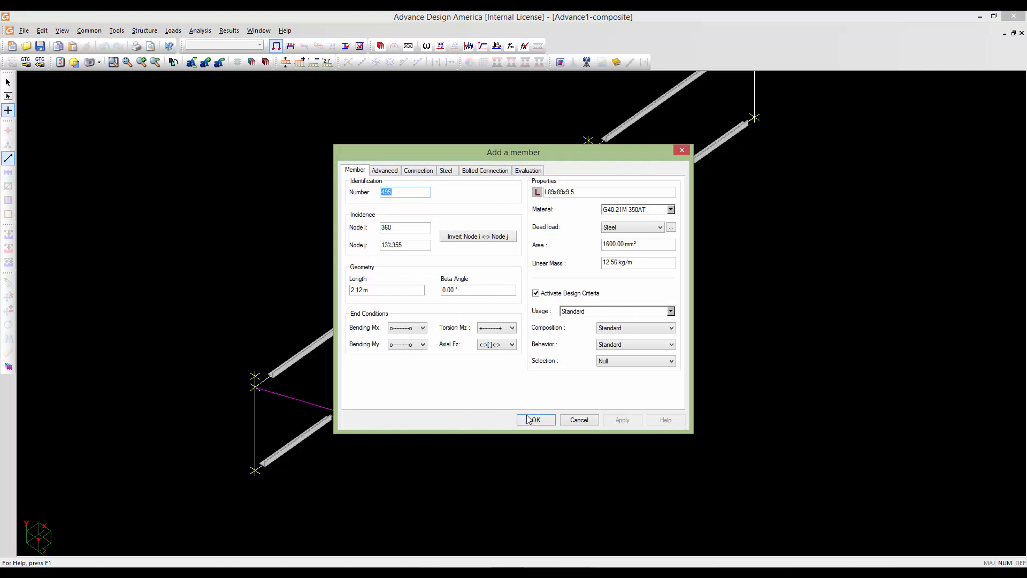
left_click(536, 420)
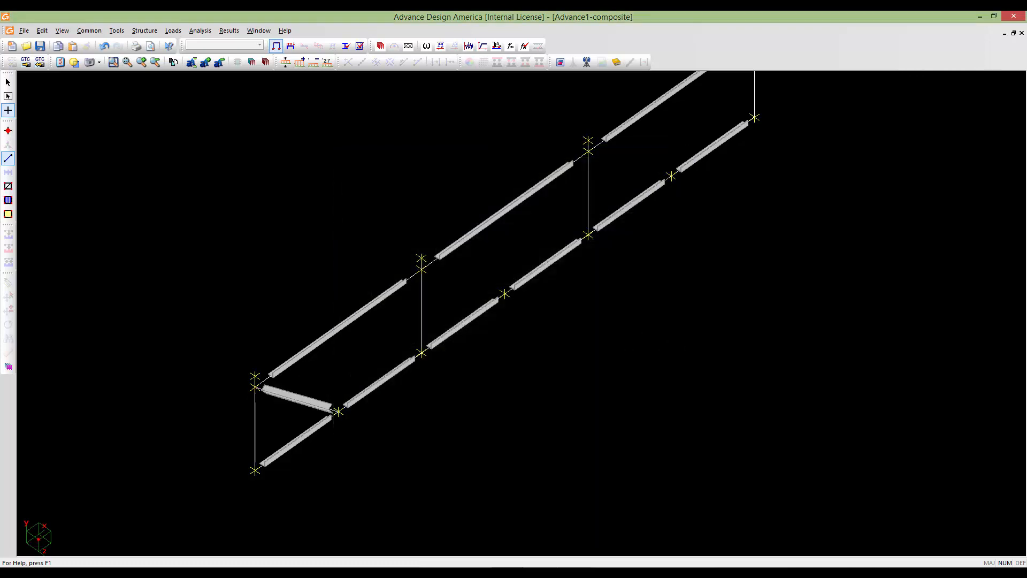
left_click(338, 411)
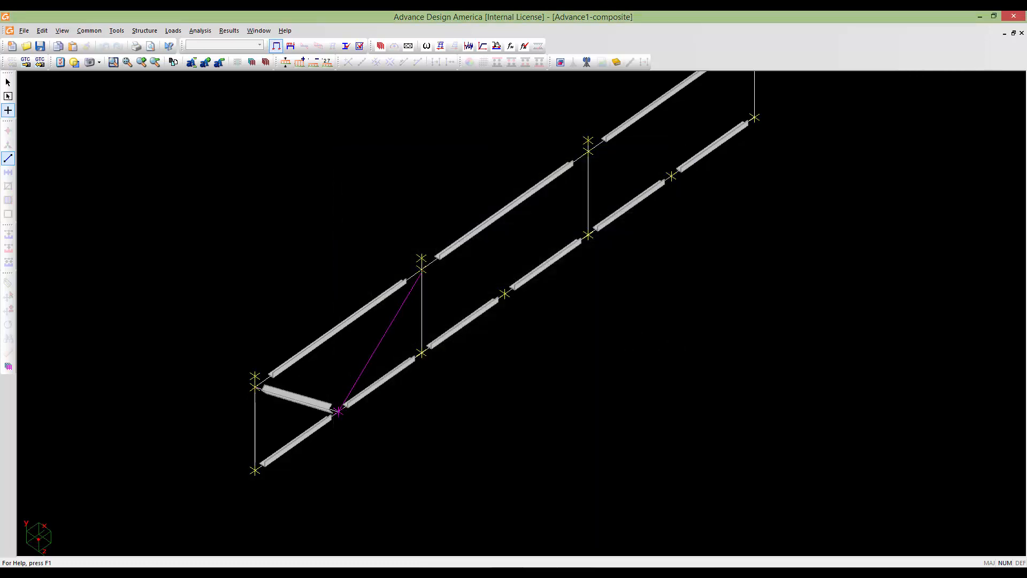
left_click(422, 268)
left_click(535, 420)
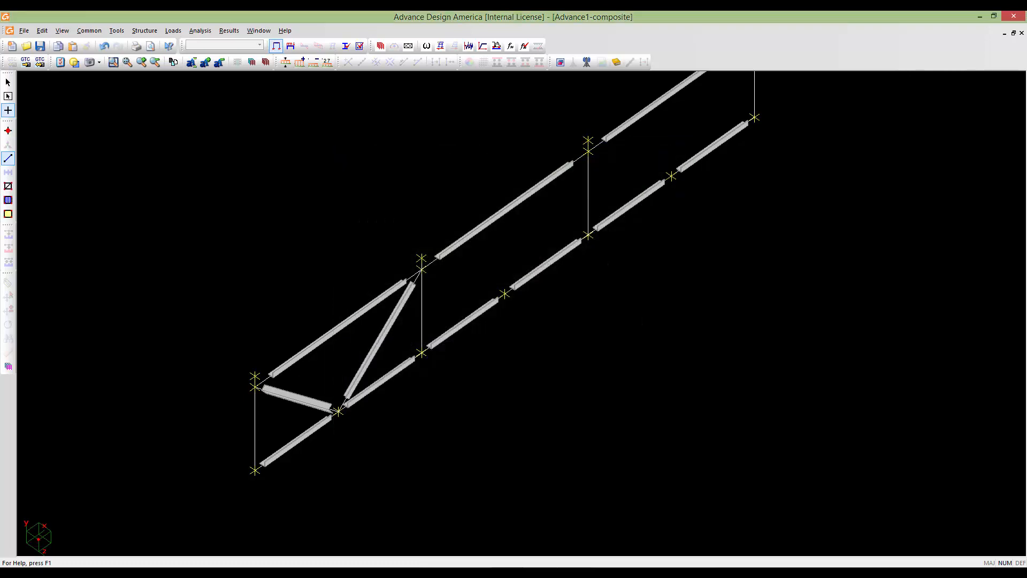
- Add two L89x89x9.5 diagonals in the second bay, joining the bottom chord midpoint to the middle nodes of both verticals
left_click(505, 294)
left_click(422, 269)
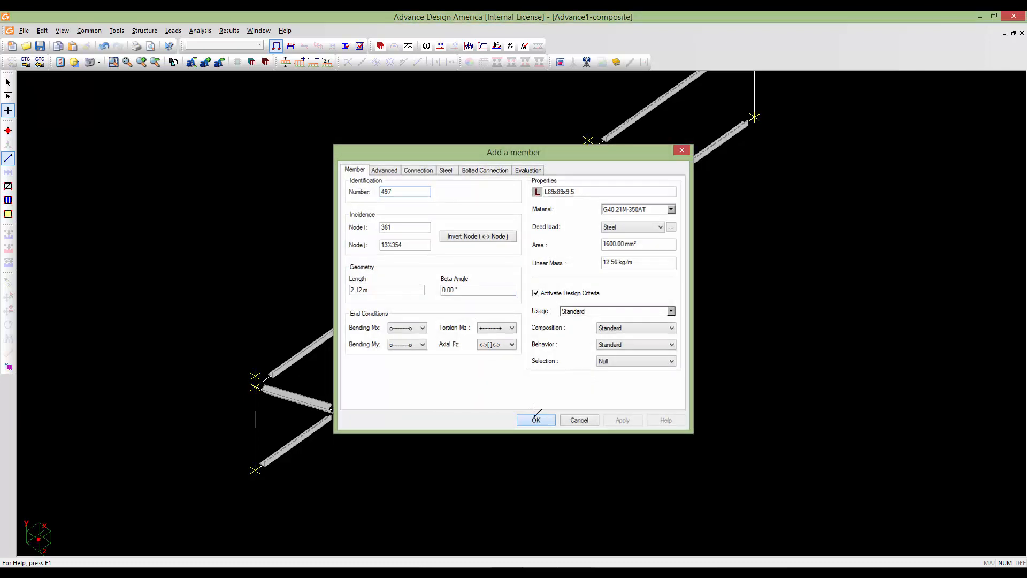
left_click(536, 420)
left_click(505, 294)
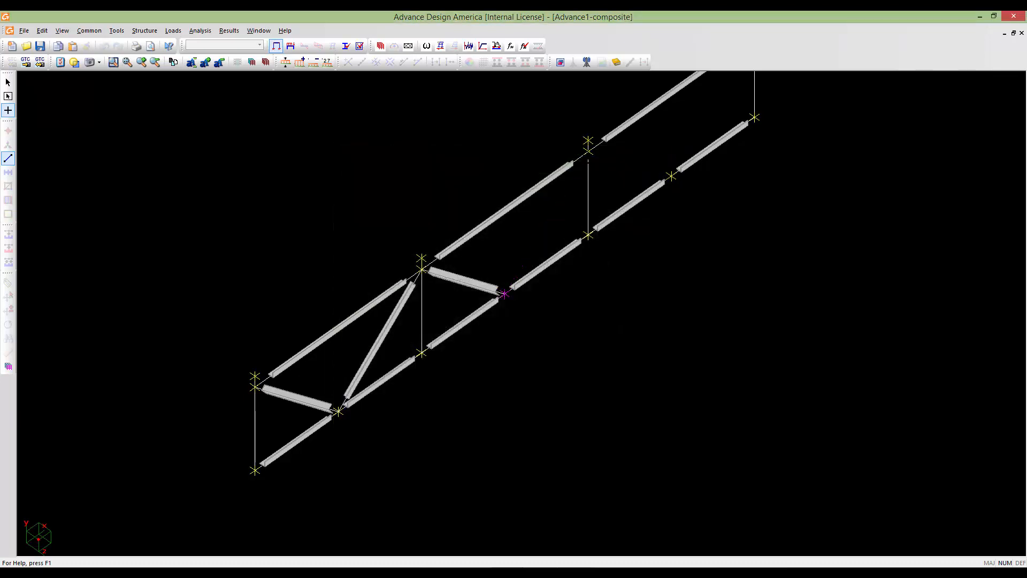
left_click(587, 152)
left_click(536, 420)
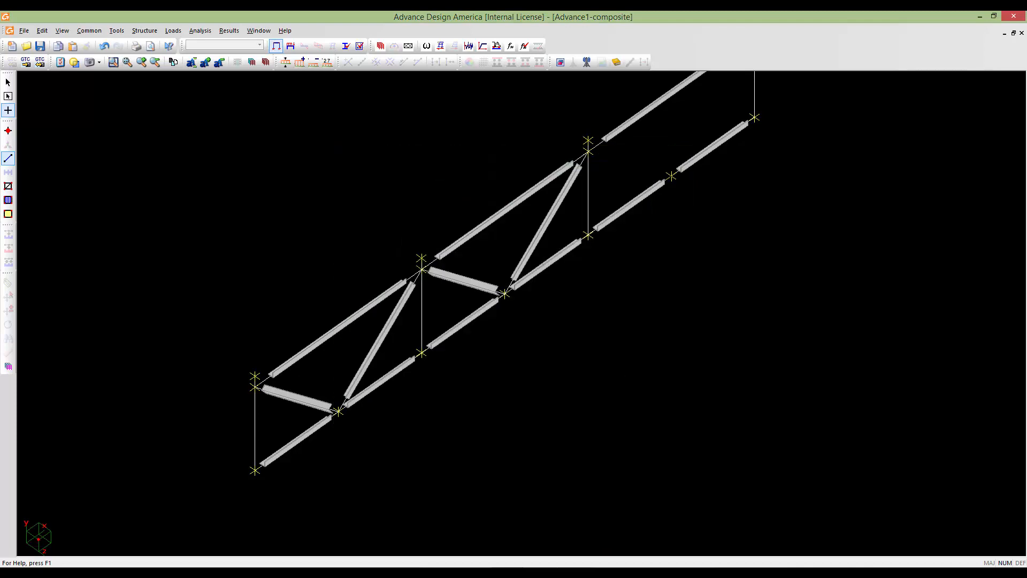
- Add two L89x89x9.5 diagonals in the third bay, joining the bottom chord midpoint to the middle nodes of both verticals
left_click(671, 176)
left_click(588, 151)
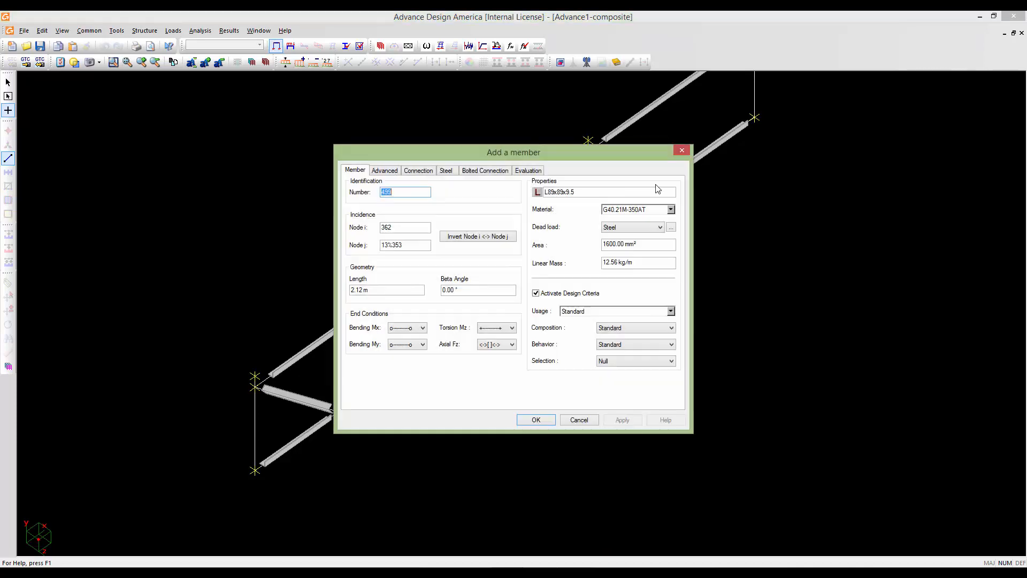
left_click(536, 421)
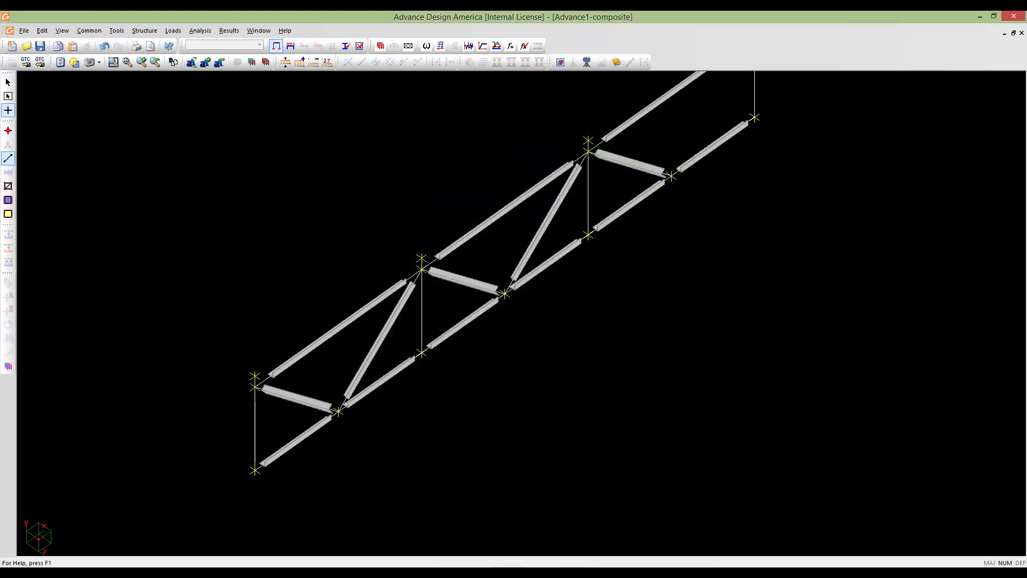
middle_click_drag(588, 300, 533, 398)
left_click(616, 273)
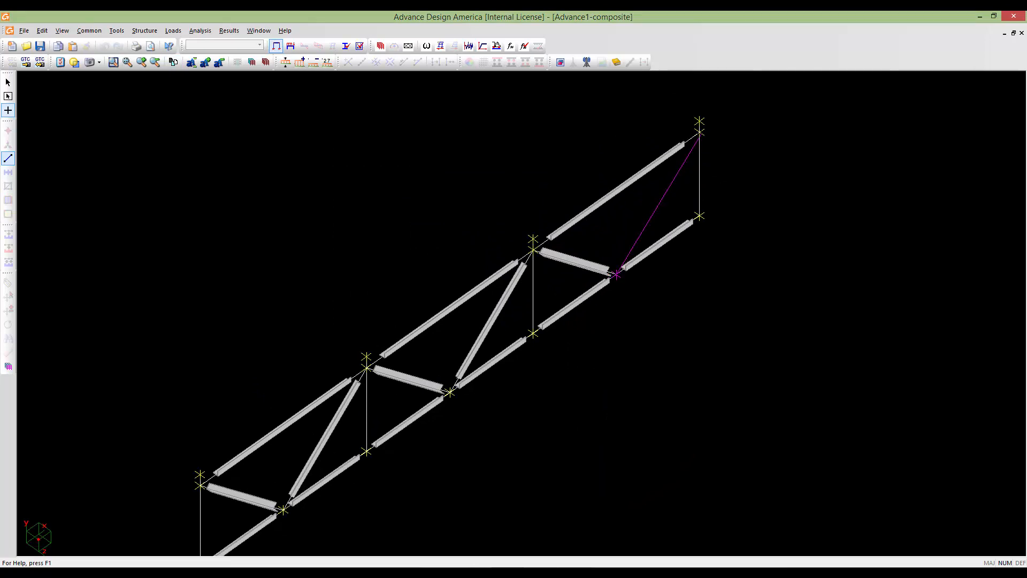
left_click(699, 132)
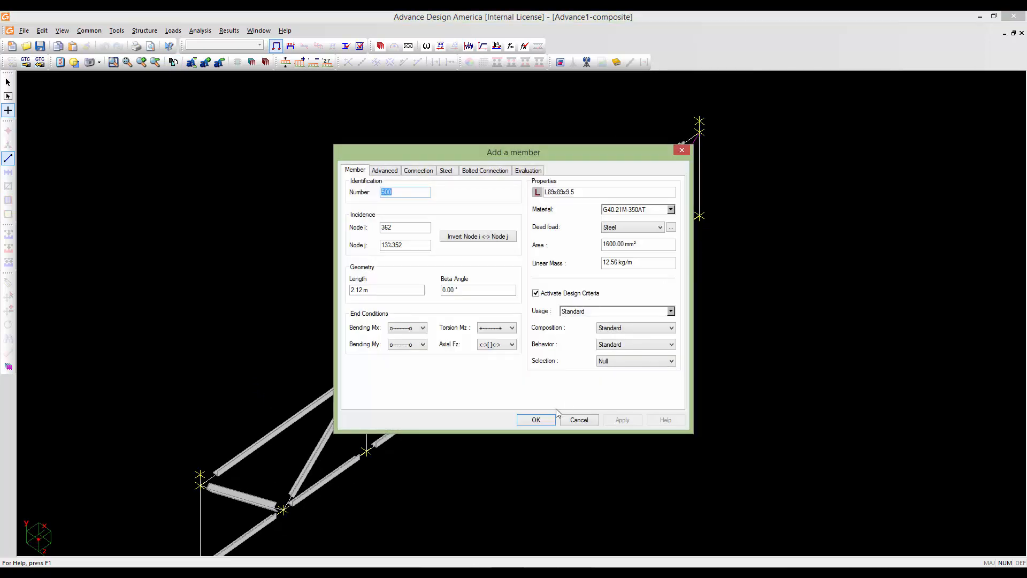
left_click(536, 420)
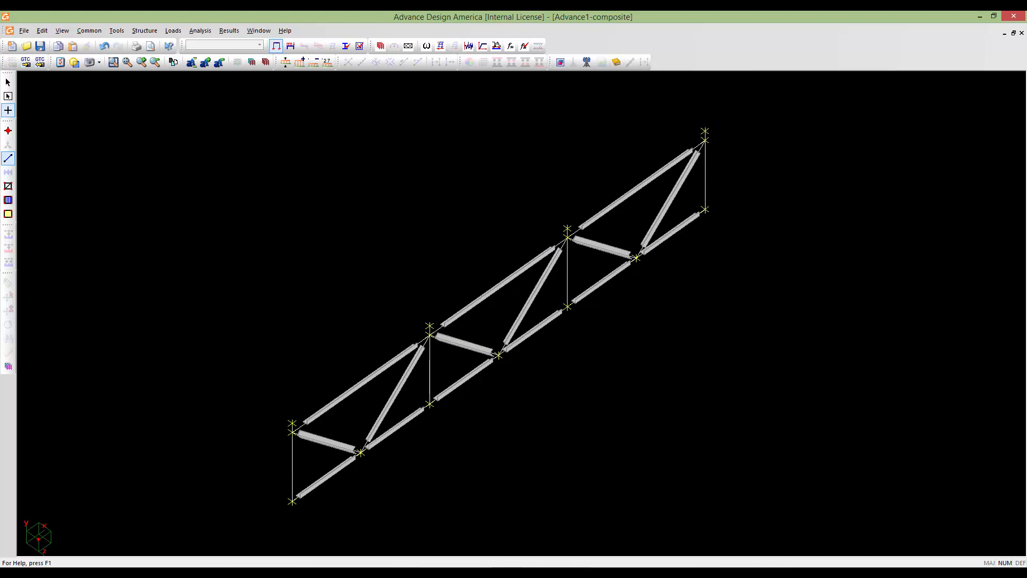
scroll(507, 338, "up", 2)
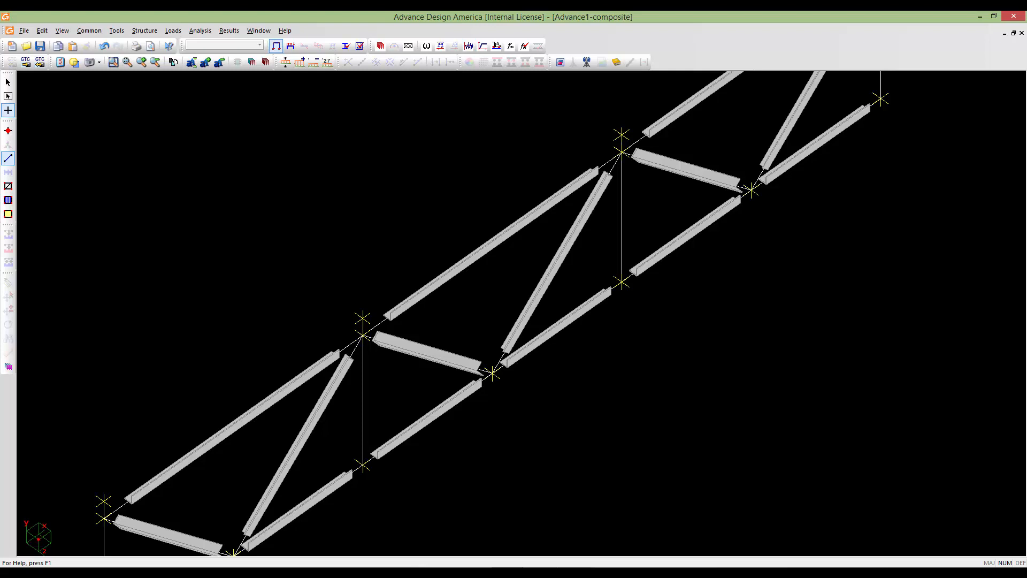
scroll(552, 328, "down", 3)
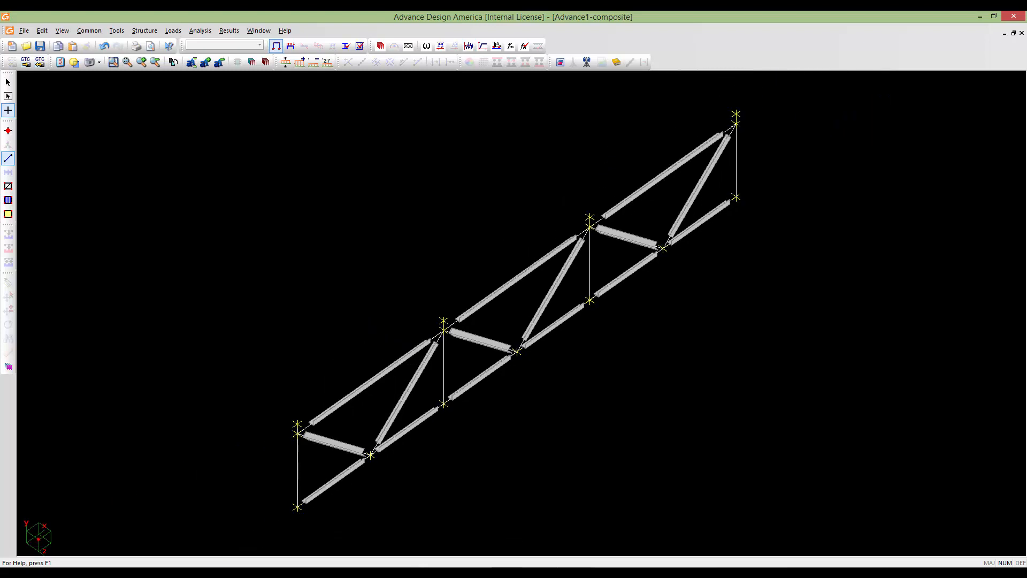
key("Escape")
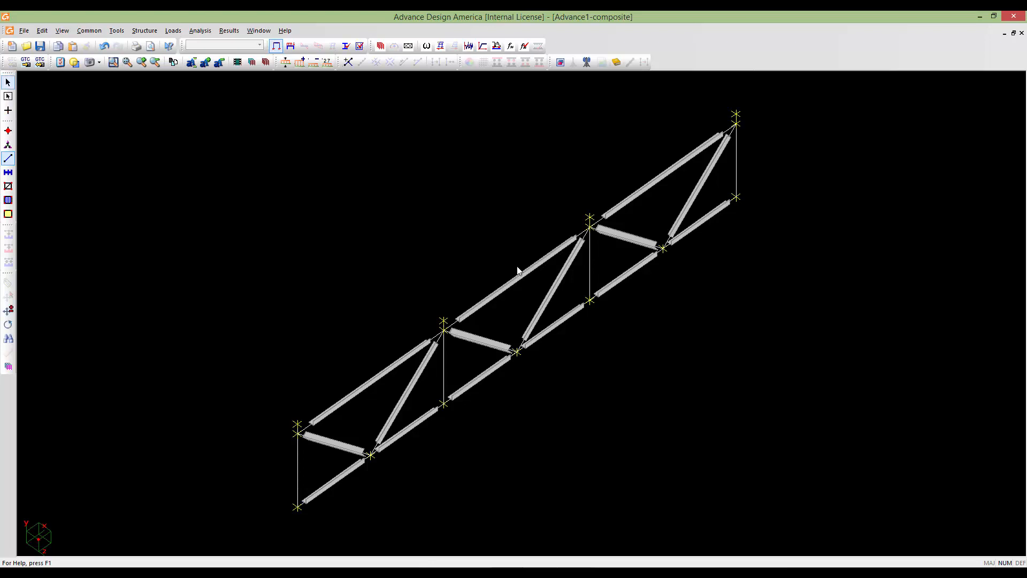
- Turn on the display of member end conditions in the view options
double_click(520, 303)
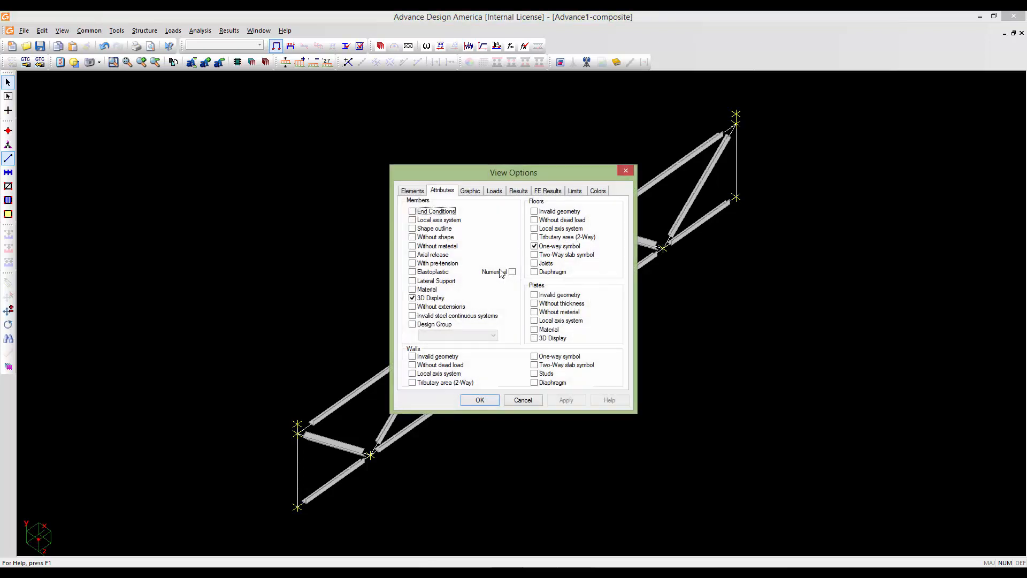
left_click(413, 212)
left_click(480, 400)
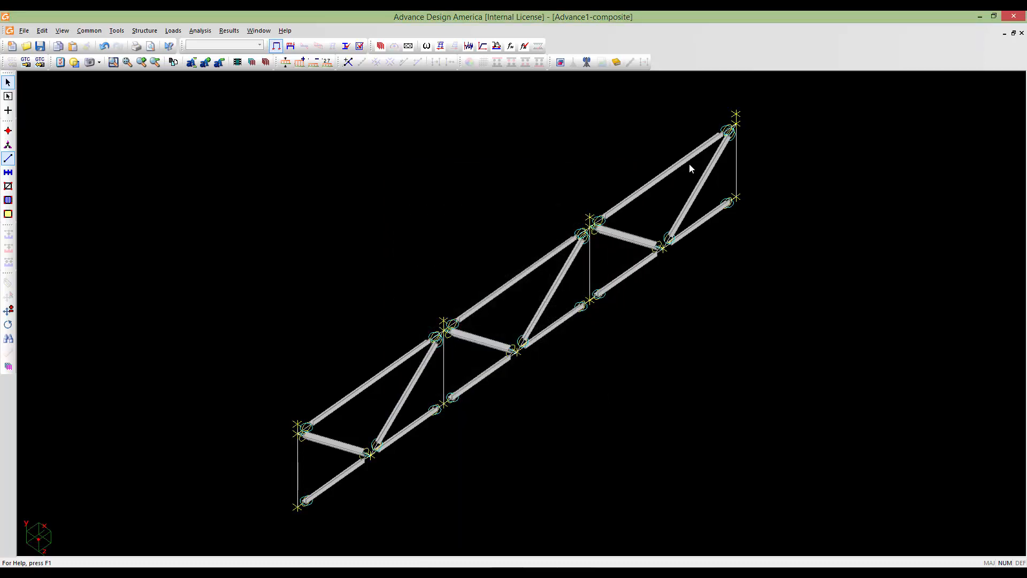
- Examine the end release symbols at the chord and diagonal joints along the bracing frame
scroll(583, 274, "up", 5)
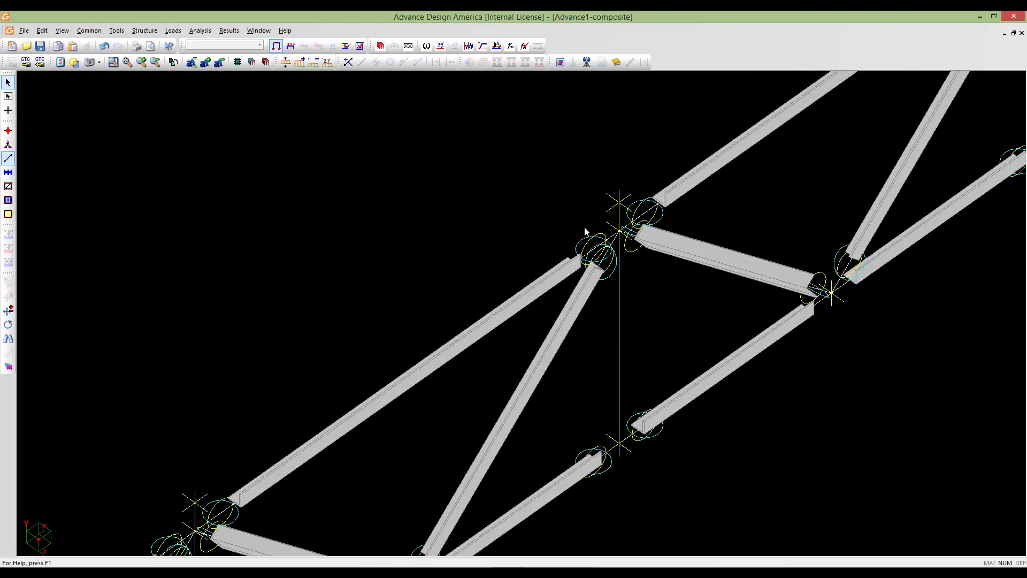
scroll(582, 275, "down", 5)
scroll(515, 341, "down", 4)
middle_click_drag(414, 497, 400, 282)
scroll(351, 356, "up", 2)
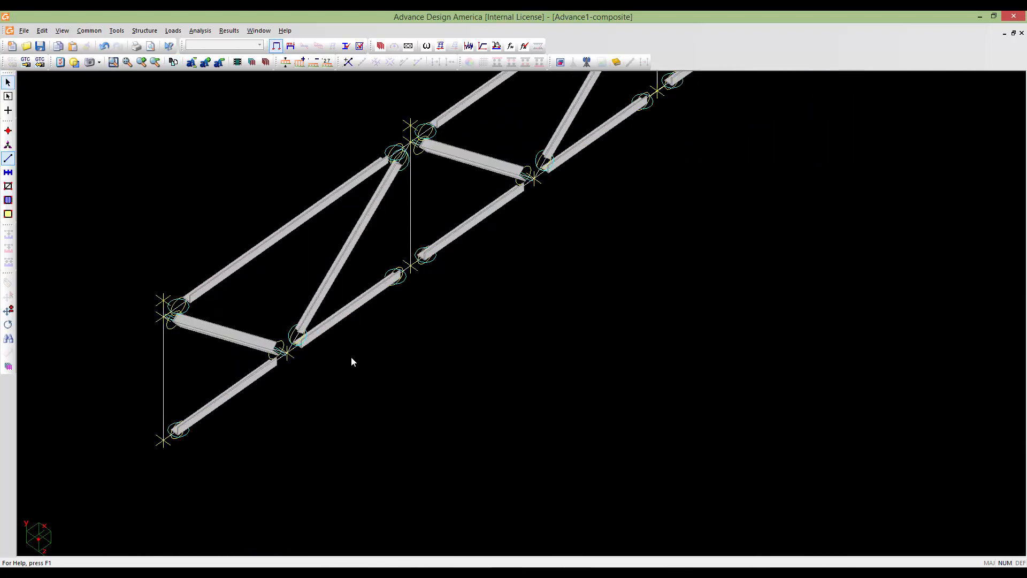
scroll(326, 319, "up", 2)
scroll(222, 369, "up", 2)
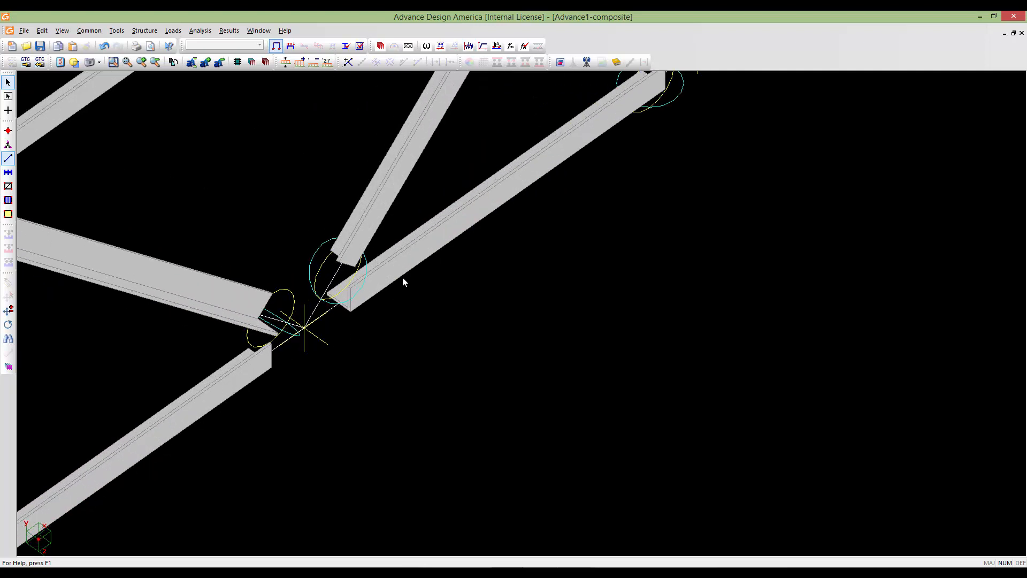
scroll(356, 316, "down", 2)
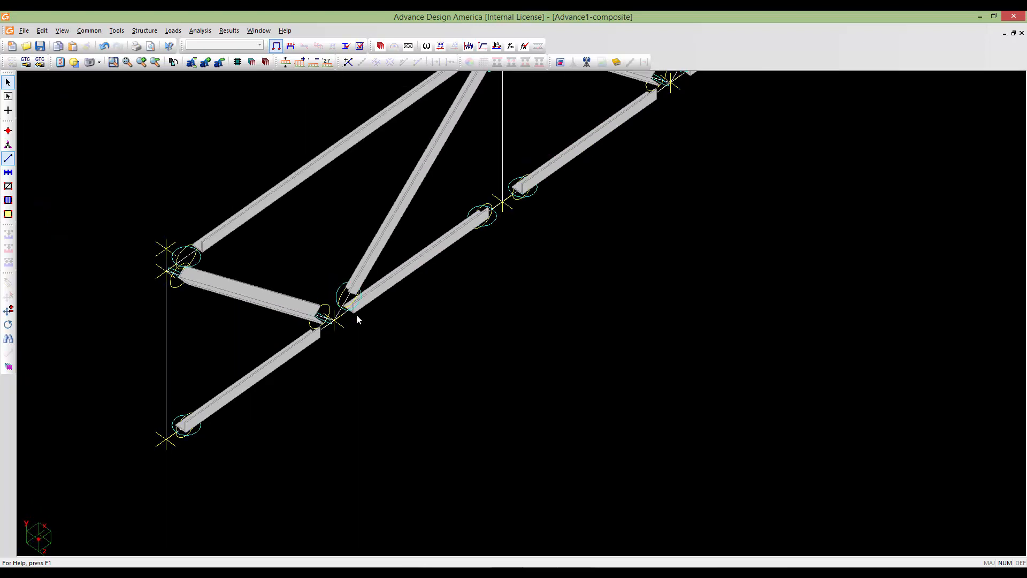
scroll(363, 316, "down", 2)
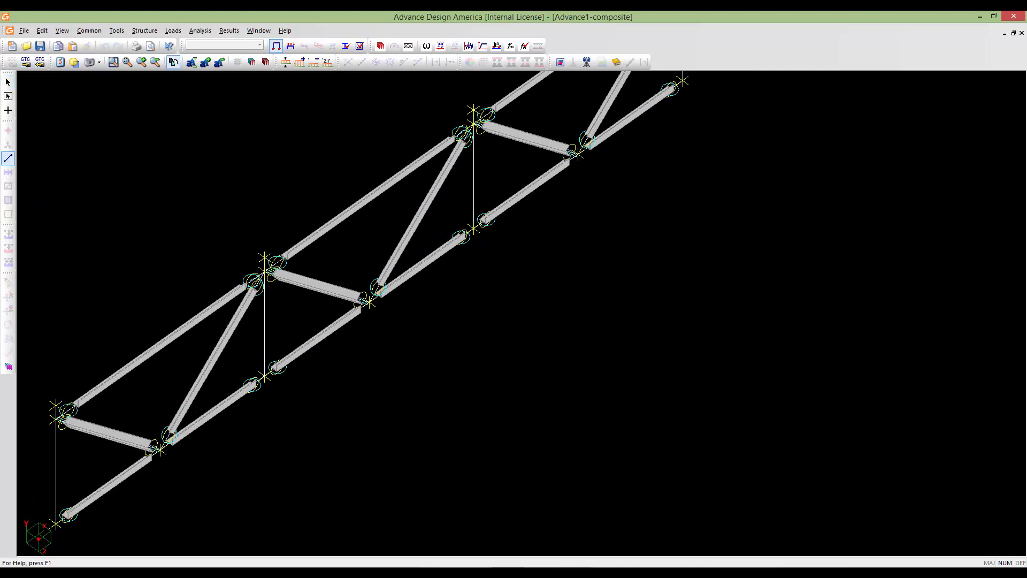
scroll(403, 325, "down", 4)
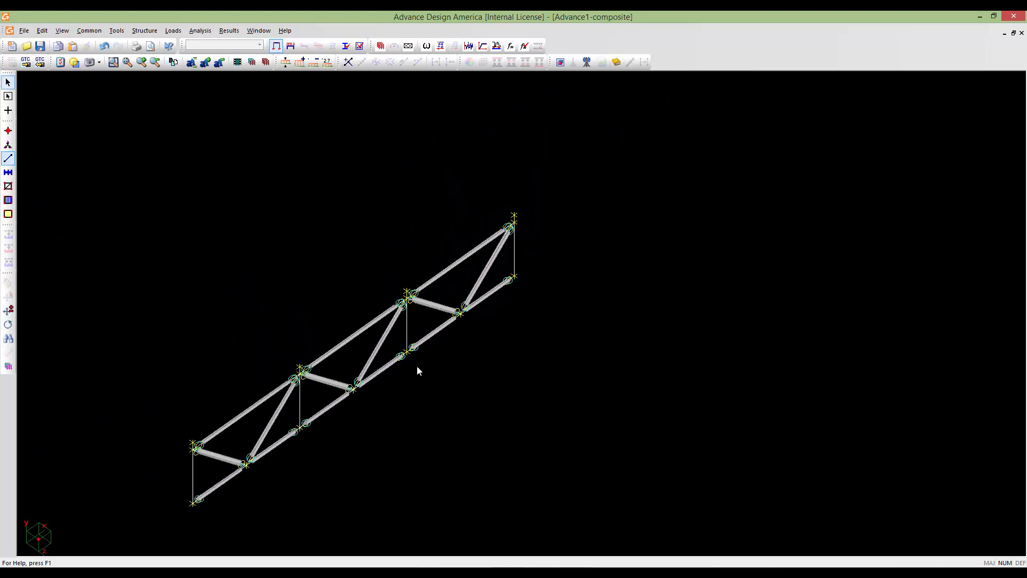
middle_click_drag(417, 367, 533, 338)
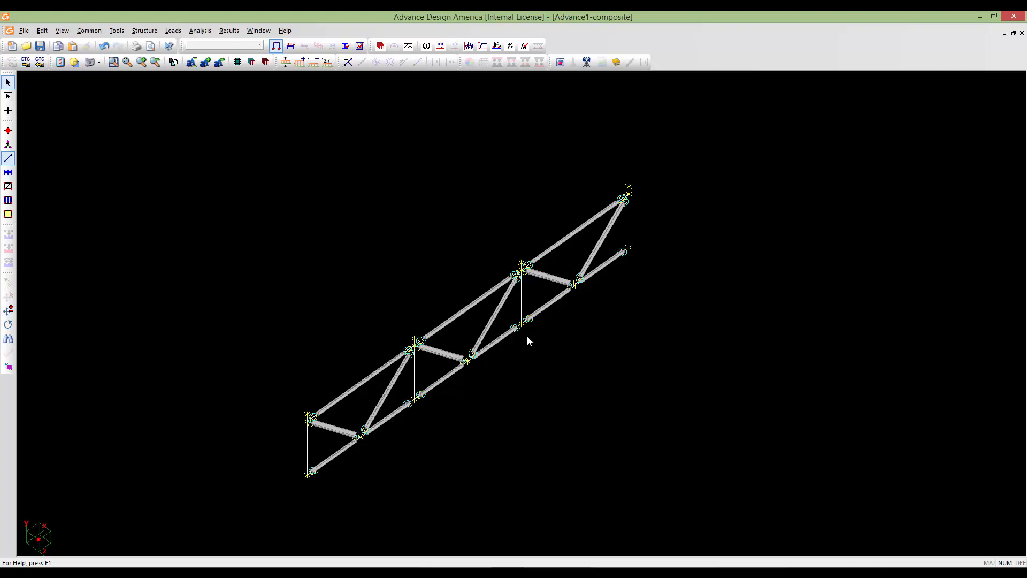
- Review the general and steel design properties of a bottom chord member in the second bay
double_click(502, 341)
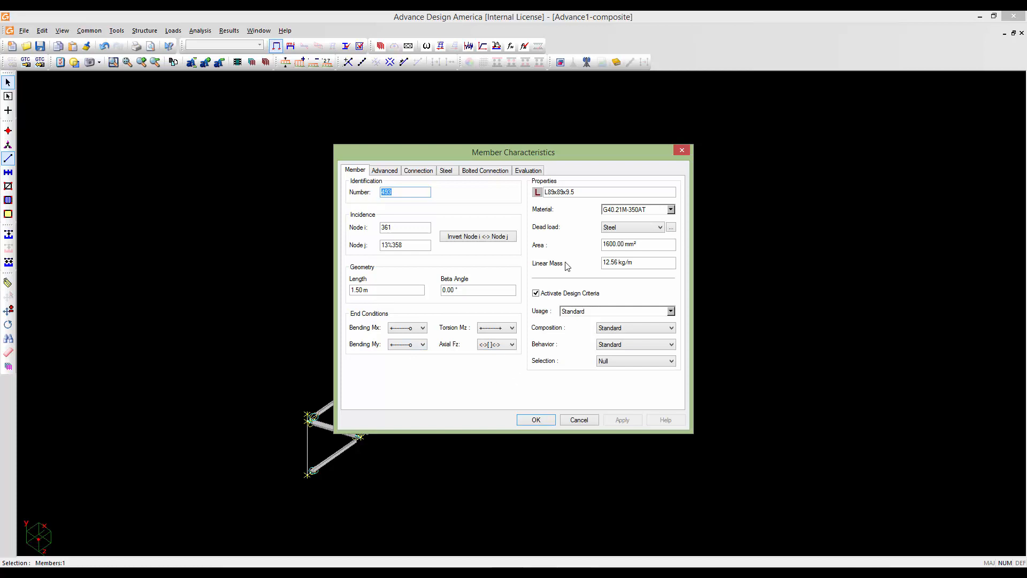
left_click(448, 172)
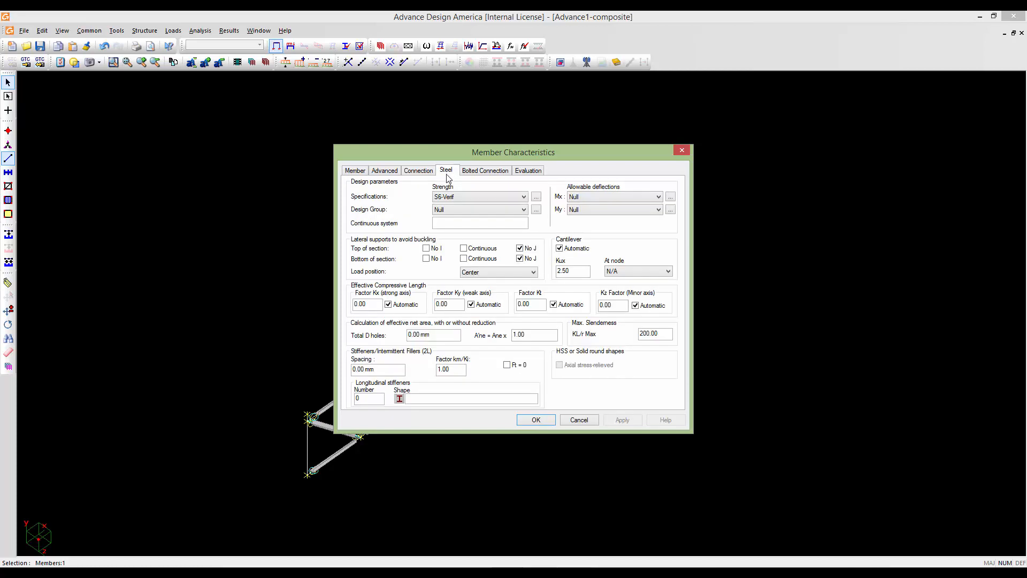
left_click(536, 420)
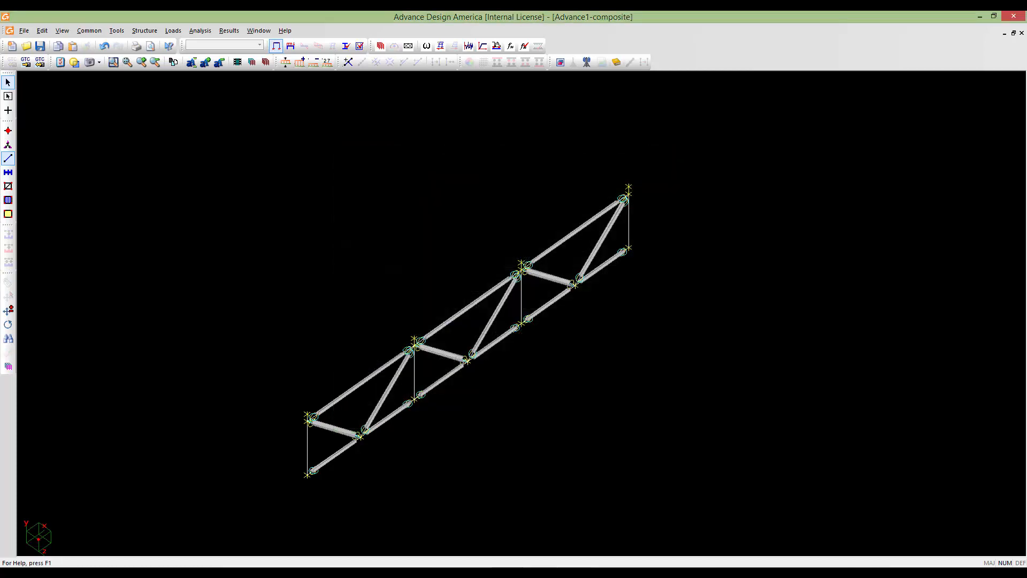
- Bring the whole bridge model back into view together with the bracing frame
scroll(480, 419, "down", 4)
scroll(479, 419, "down", 1)
middle_click_drag(479, 418, 553, 429)
scroll(506, 409, "down", 2)
scroll(572, 409, "down", 1)
scroll(577, 413, "down", 1)
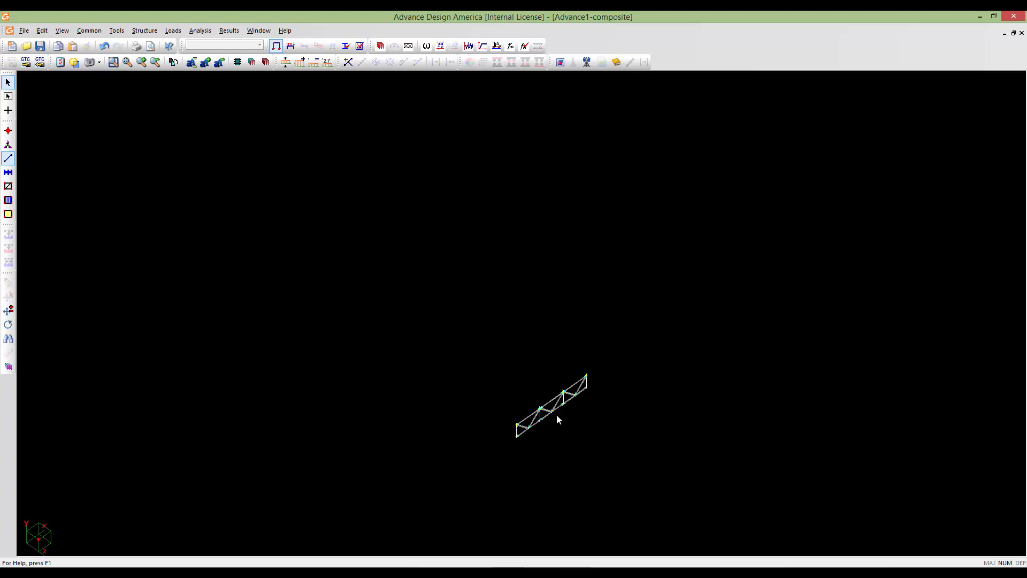
middle_click_drag(557, 415, 534, 407)
scroll(532, 382, "down", 2)
middle_click_drag(481, 375, 513, 376)
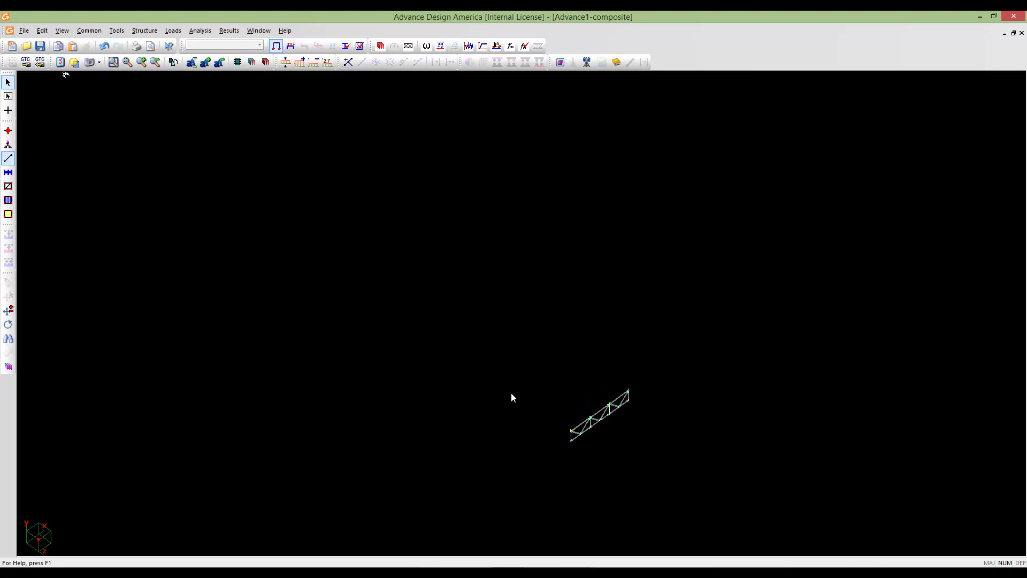
key("Escape")
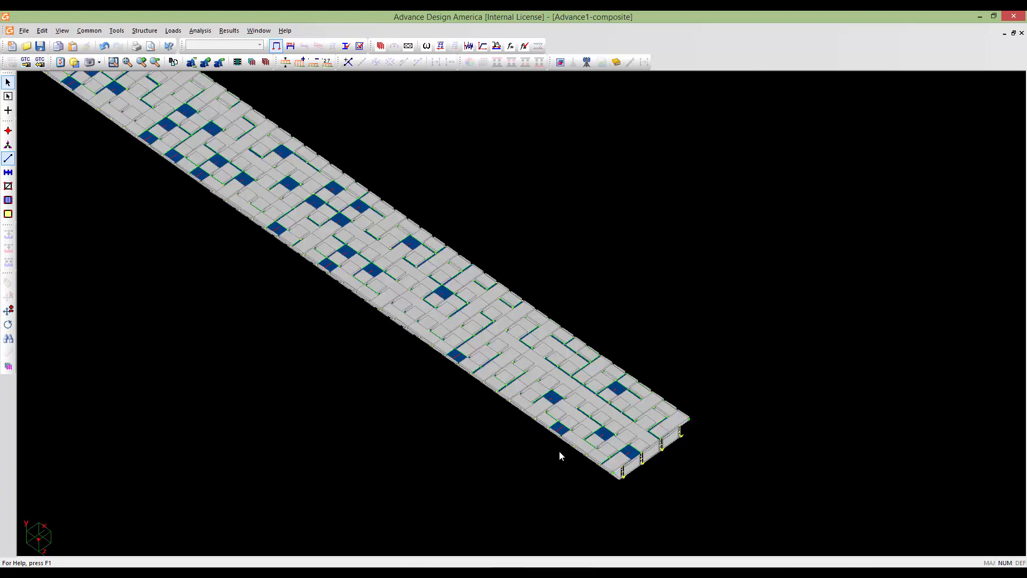
- Turn off the 3D display and end conditions of the members in the view options
left_click(172, 62)
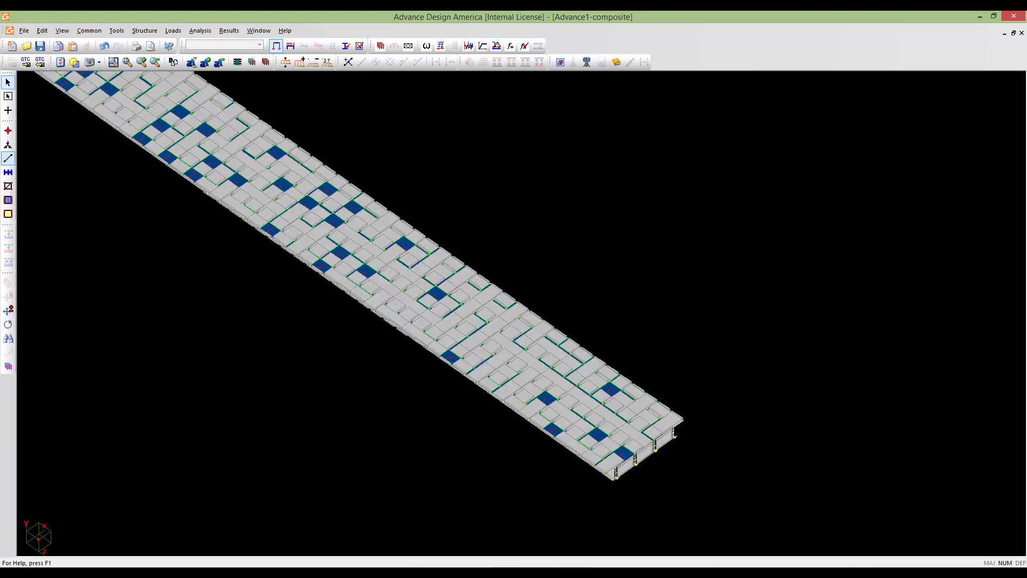
left_click(412, 298)
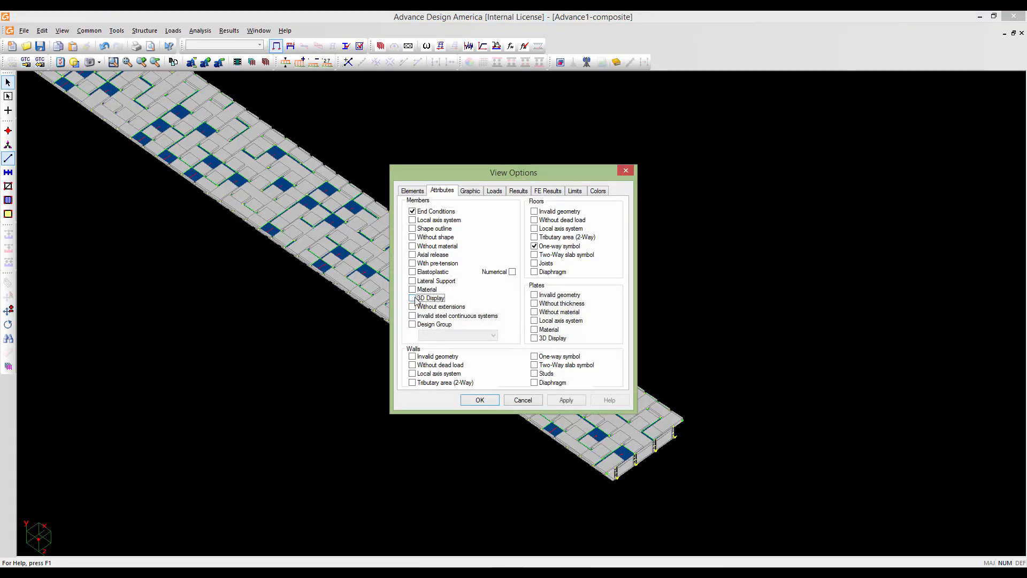
left_click(411, 211)
left_click(480, 400)
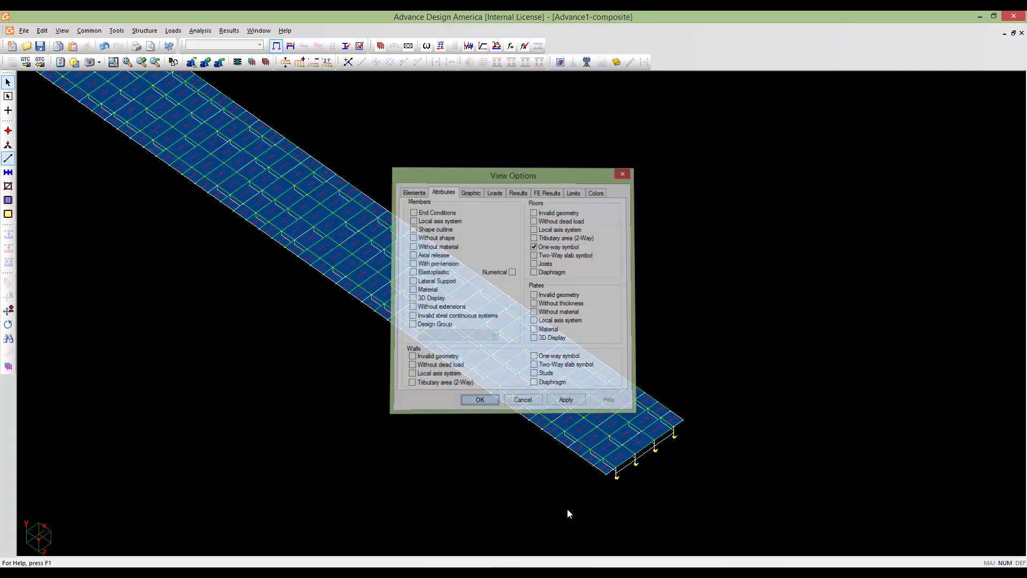
- Select all bridge members, show them without the deck panels, and focus on the bracing frame near the bridge end
scroll(509, 441, "down", 2)
middle_click_drag(381, 397, 452, 424)
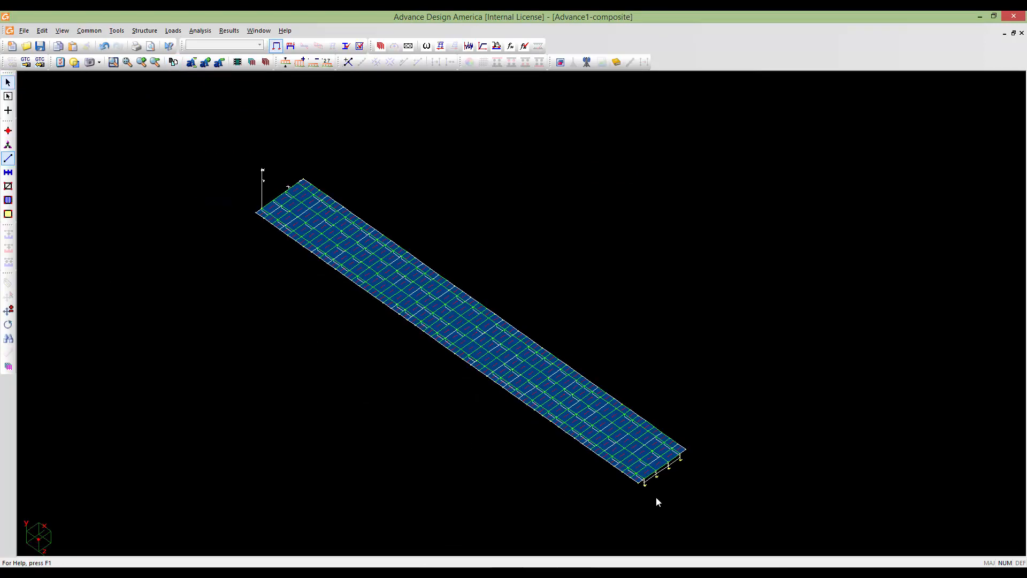
left_click_drag(711, 508, 238, 173)
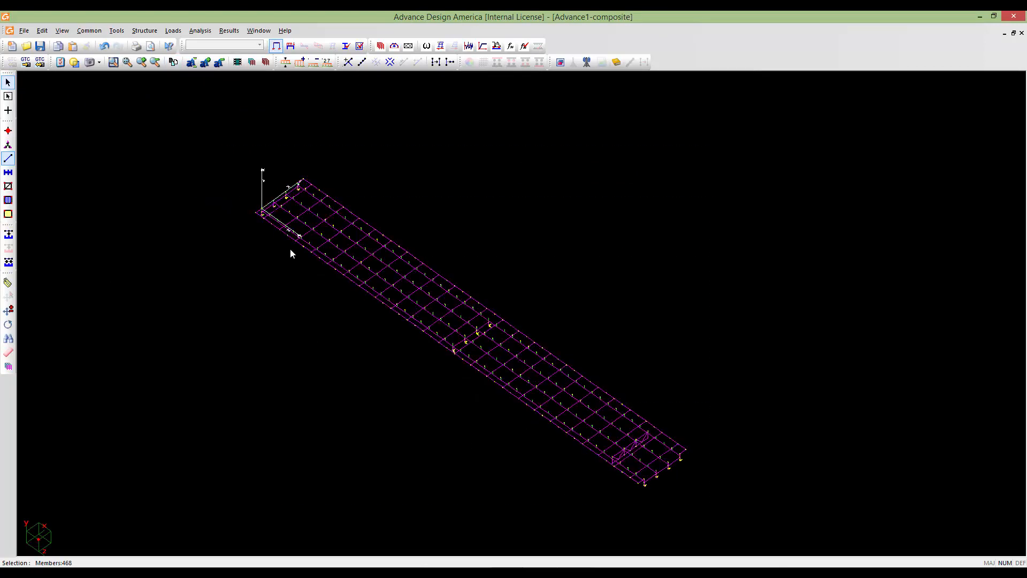
left_click(502, 443)
middle_click_drag(583, 475, 519, 397)
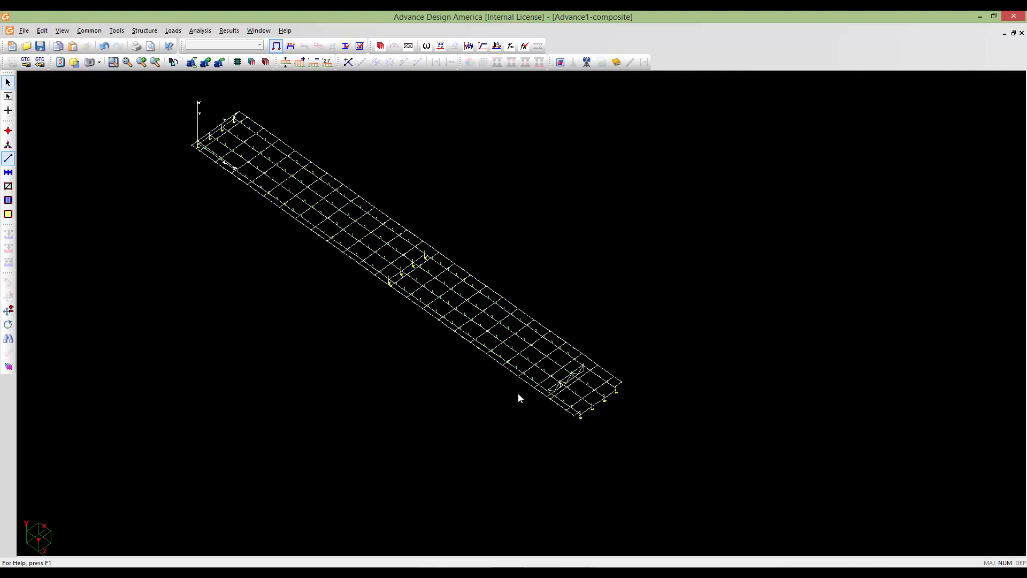
scroll(560, 395, "up", 5)
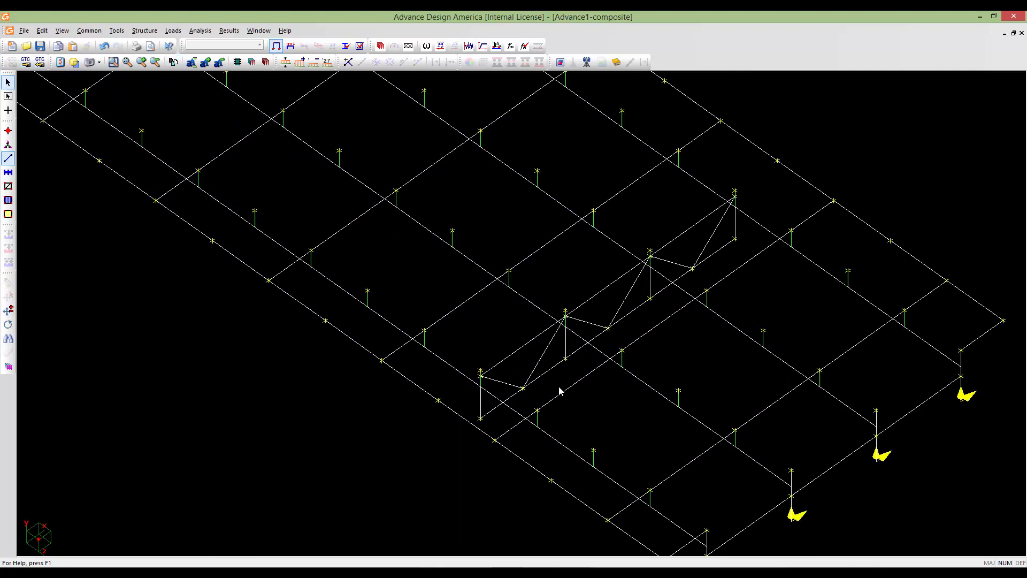
middle_click_drag(556, 385, 540, 426)
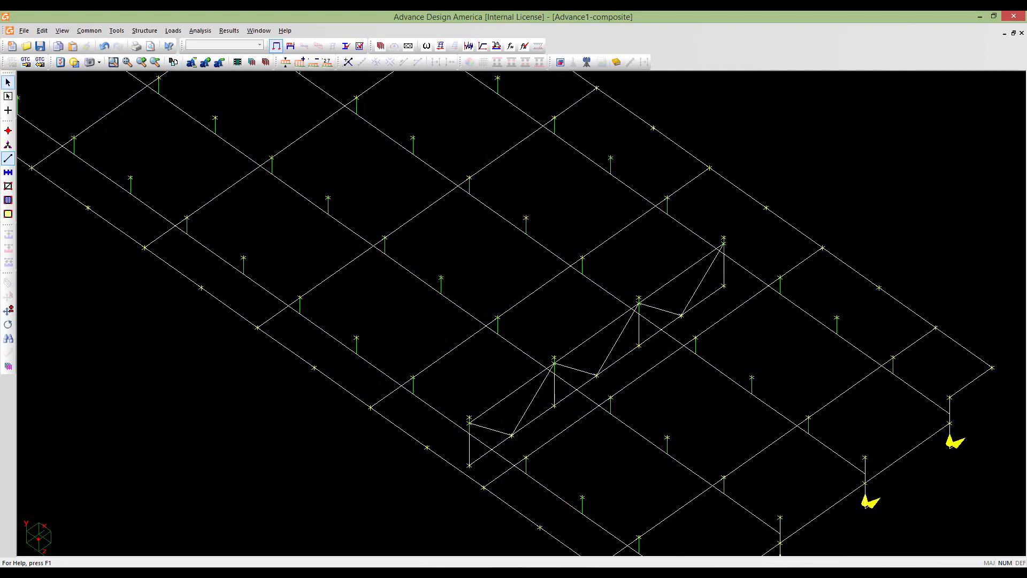
scroll(541, 427, "down", 1)
scroll(541, 427, "up", 2)
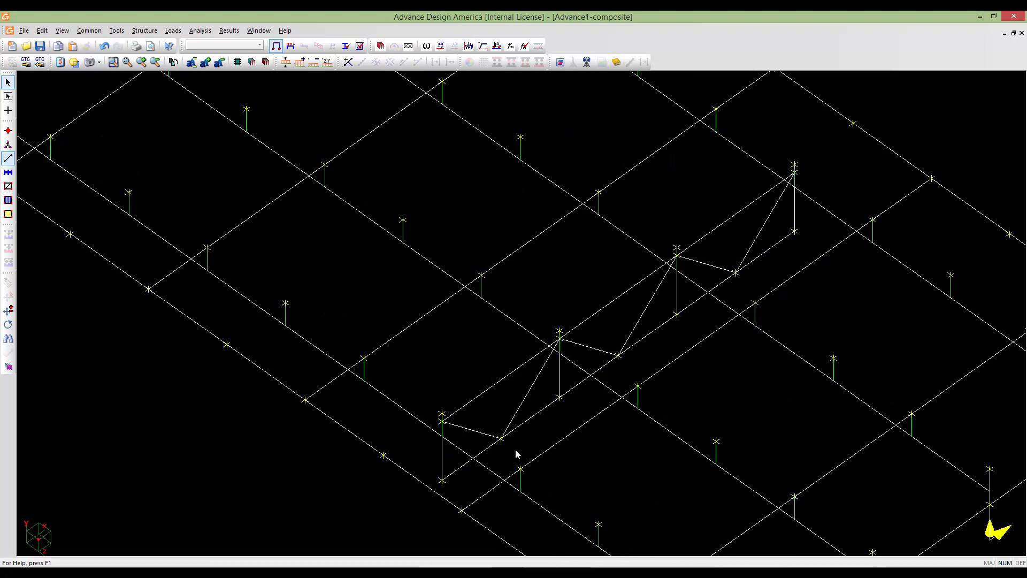
- Select the chord and diagonal members in the first two bays of the bracing frame
left_click(523, 433)
left_click(482, 452, "ctrl")
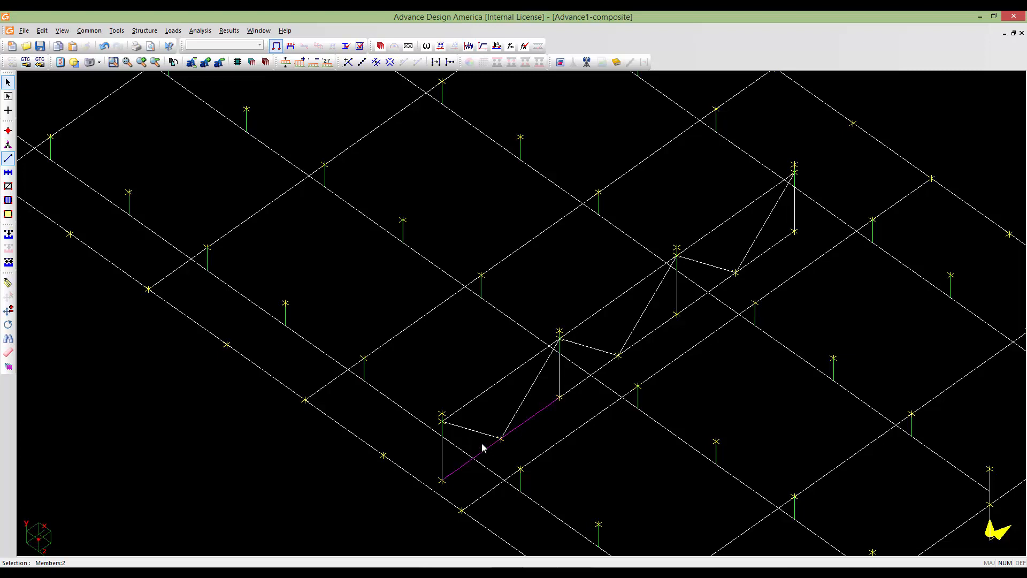
left_click(484, 434, "ctrl")
left_click(510, 423, "ctrl")
left_click(491, 387, "ctrl")
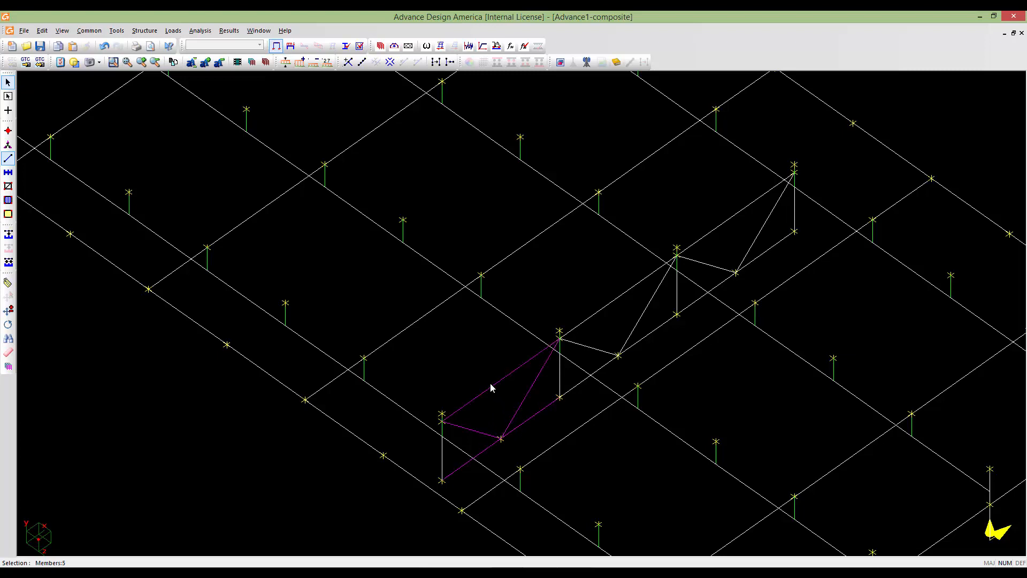
left_click(594, 348, "ctrl")
left_click(596, 315, "ctrl")
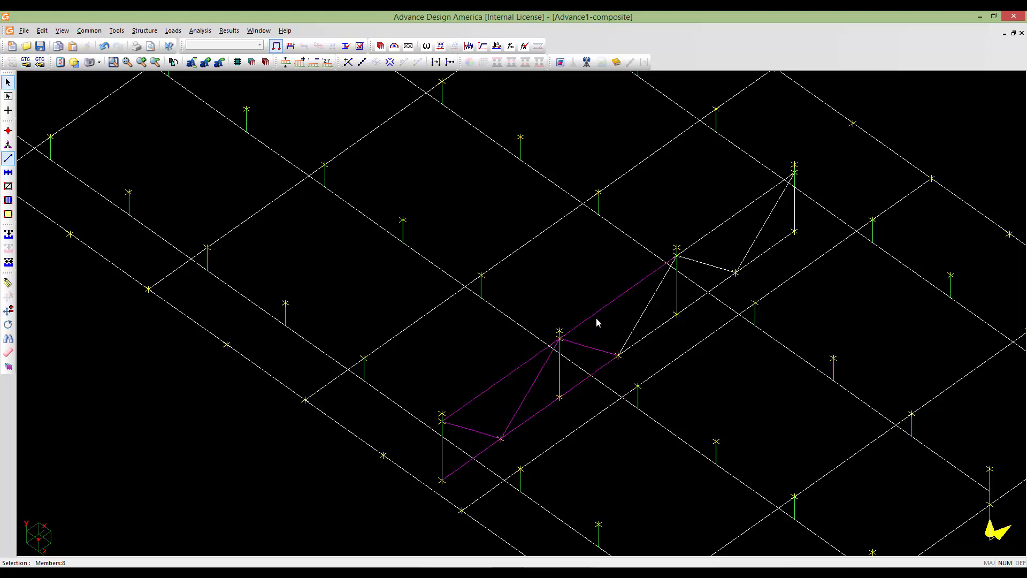
left_click(634, 328, "ctrl")
left_click(654, 329, "ctrl")
left_click(693, 303, "ctrl")
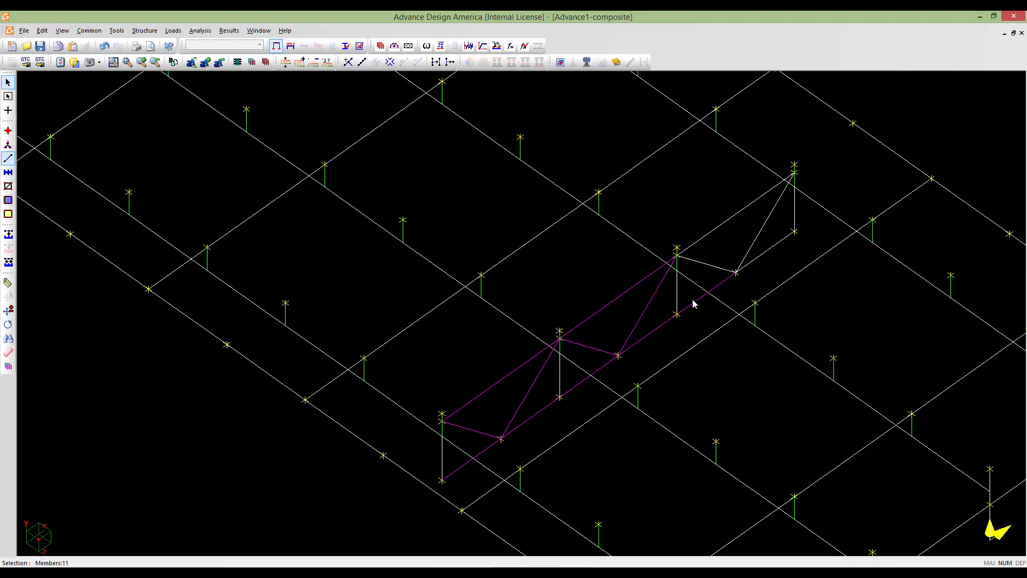
- Add the chords and diagonals of the third bay and the vertical posts of the bracing frame to the selection
left_click(707, 239, "ctrl")
left_click(756, 233, "ctrl")
left_click(768, 250, "ctrl")
left_click(794, 213, "ctrl")
left_click(676, 284, "ctrl")
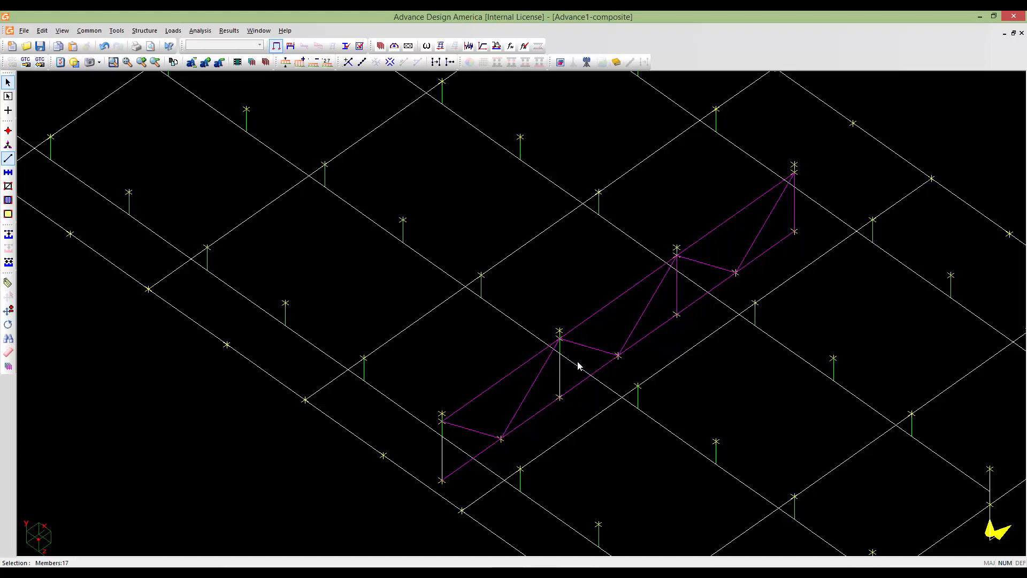
left_click(559, 377, "ctrl")
- Add the short vertical links above the top chord at all four girder lines to the bracing frame selection
scroll(442, 448, "up", 4)
scroll(445, 409, "up", 1)
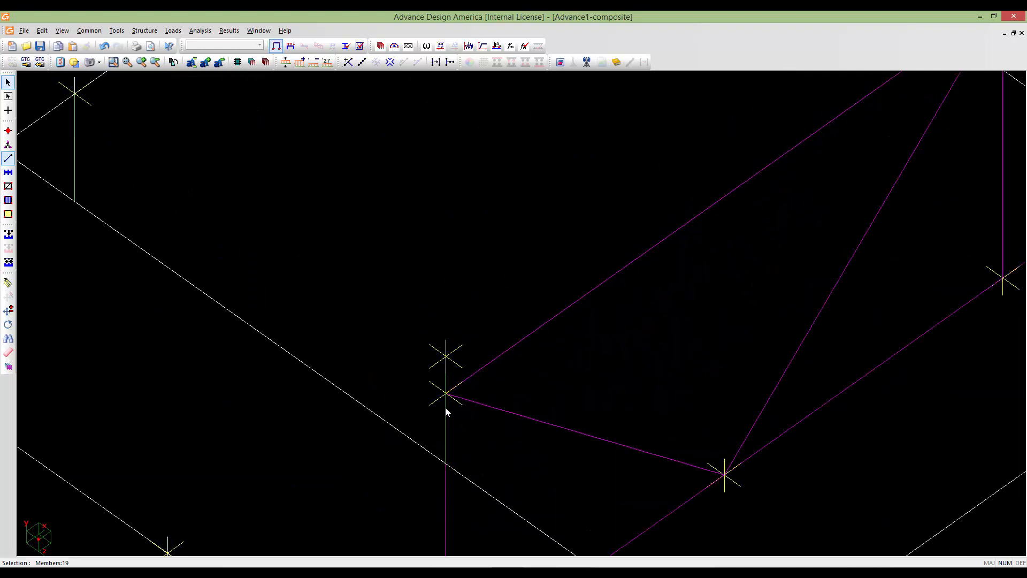
scroll(445, 380, "down", 3)
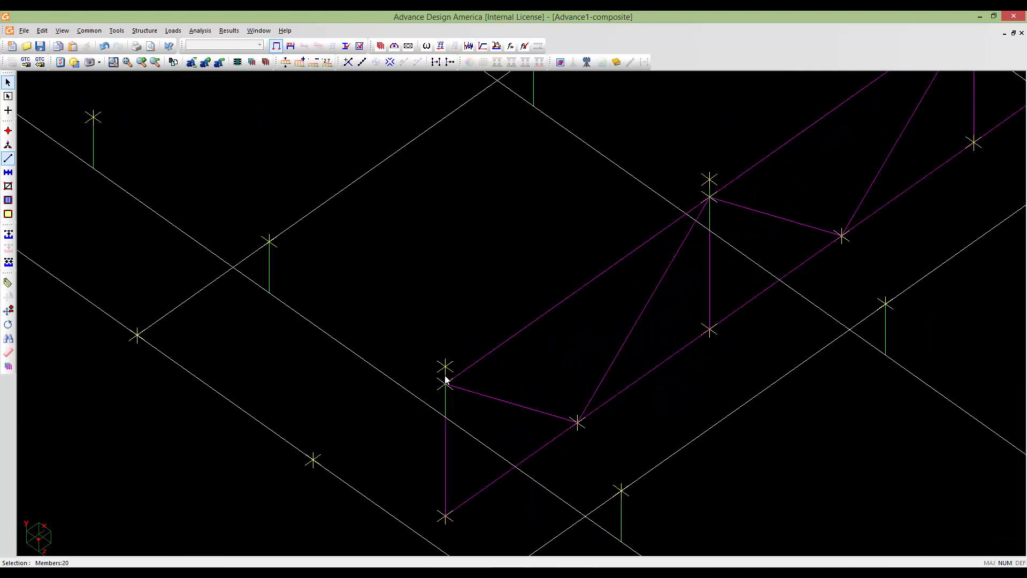
scroll(644, 217, "down", 2)
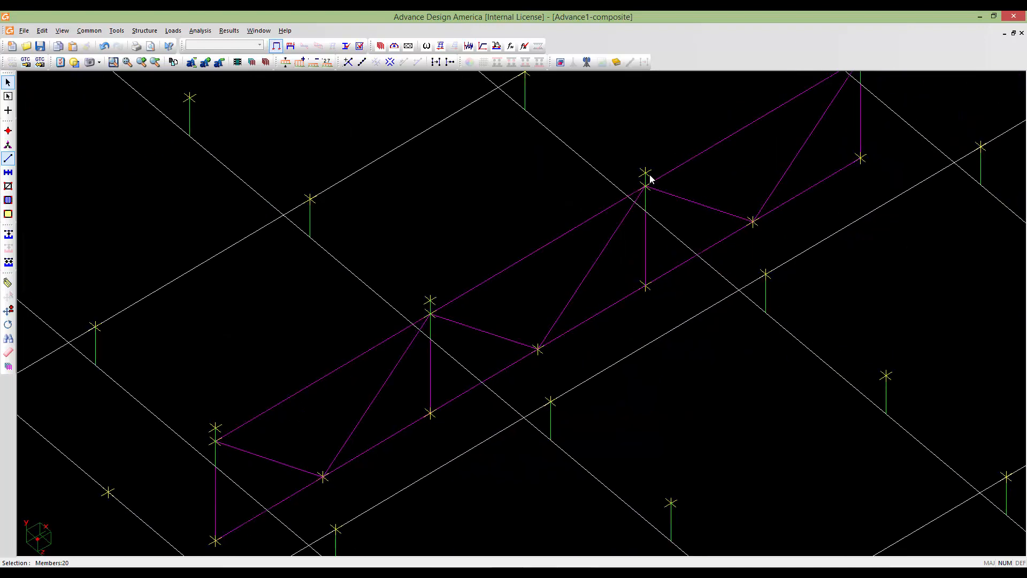
scroll(412, 321, "up", 3)
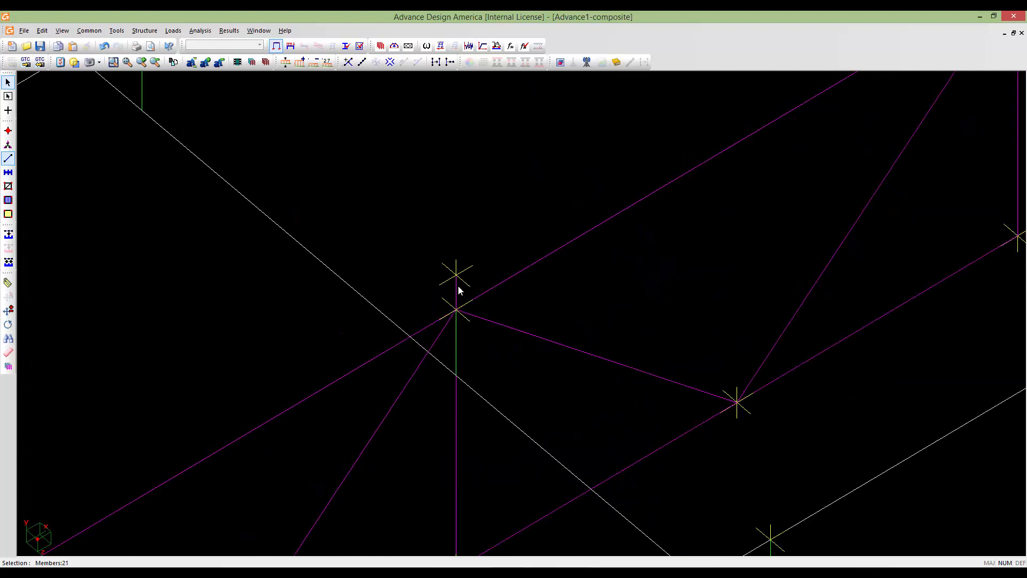
middle_click_drag(290, 392, 506, 334)
scroll(551, 294, "down", 3)
scroll(554, 293, "up", 3)
scroll(522, 402, "down", 3)
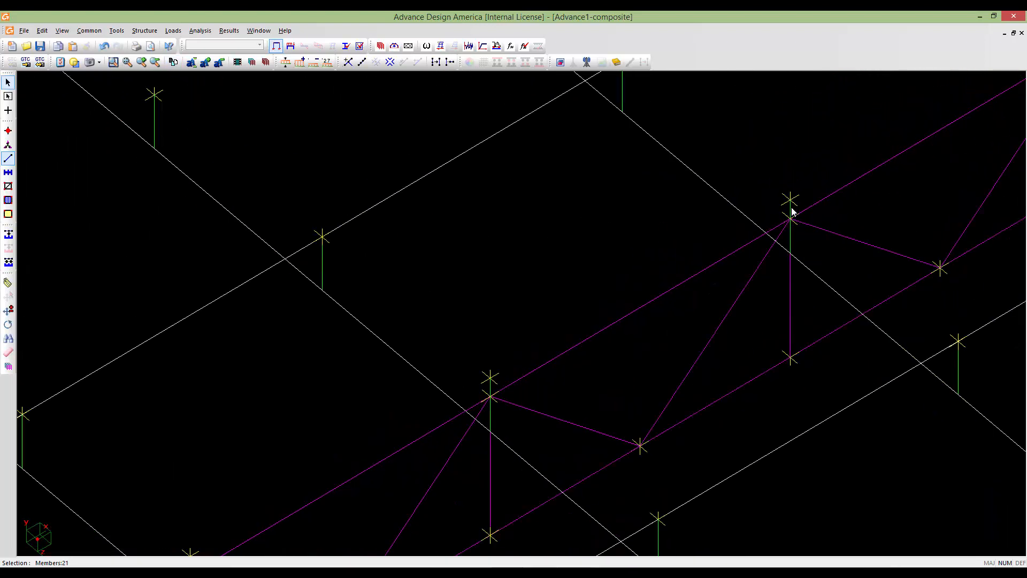
middle_click_drag(903, 183, 562, 377)
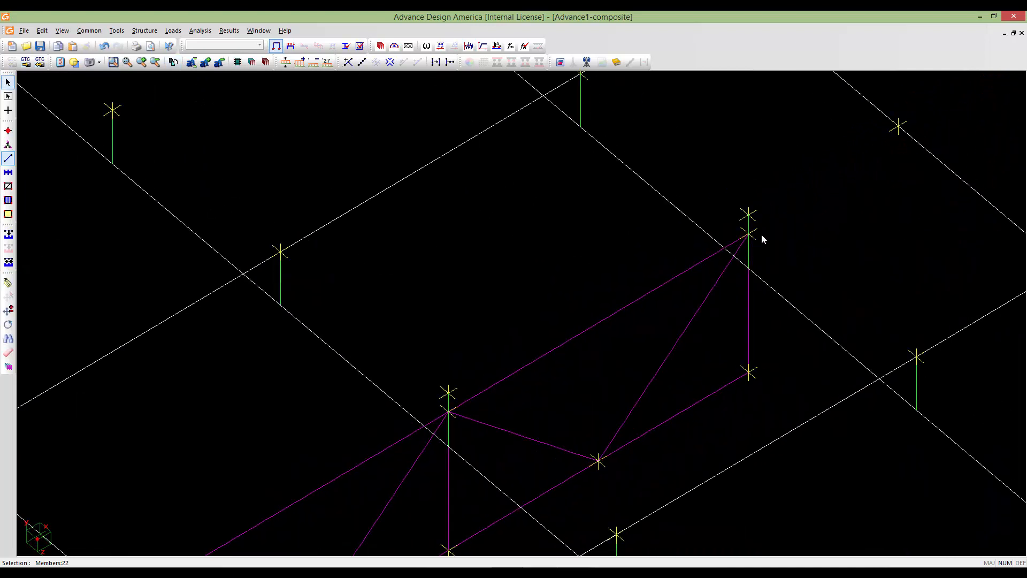
scroll(677, 323, "down", 2)
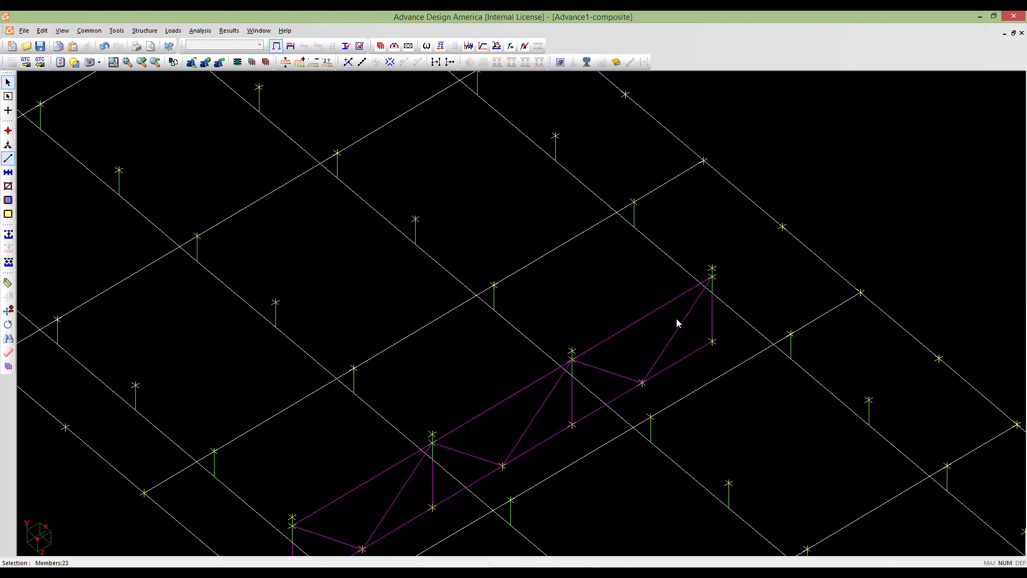
middle_click_drag(506, 368, 617, 248)
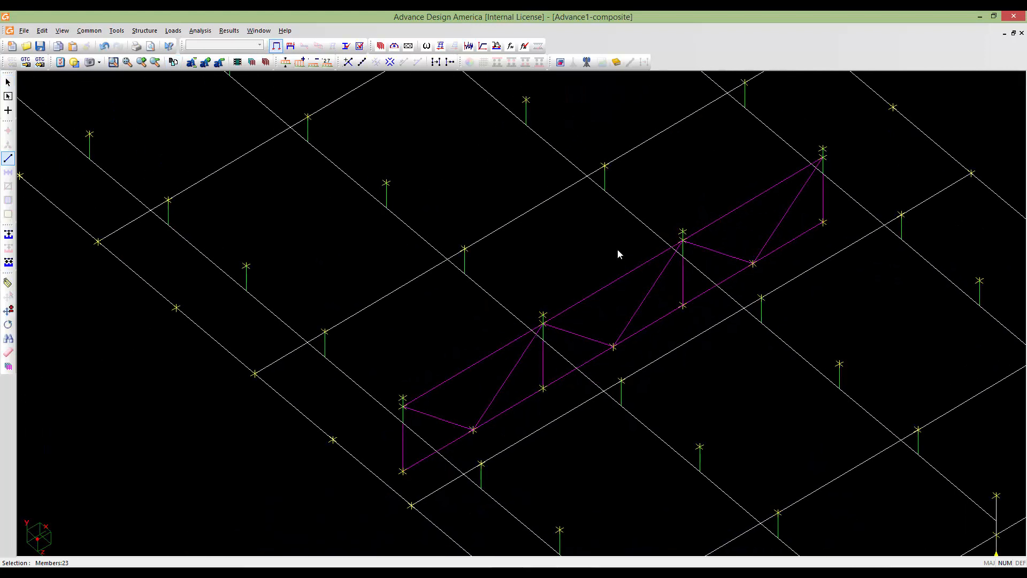
middle_click_drag(410, 405, 495, 335)
scroll(495, 335, "up", 6)
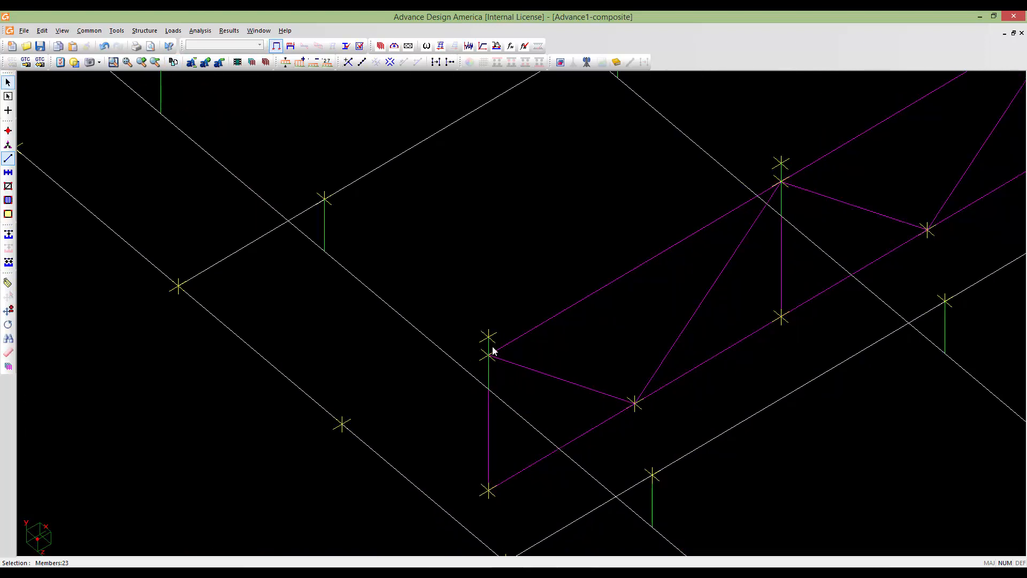
scroll(493, 347, "down", 2)
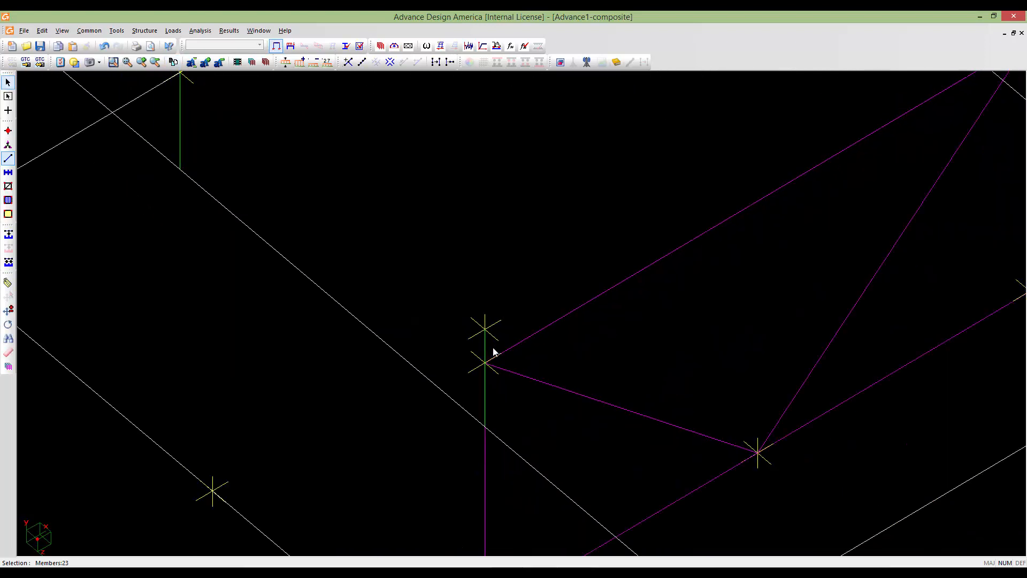
scroll(494, 351, "up", 2)
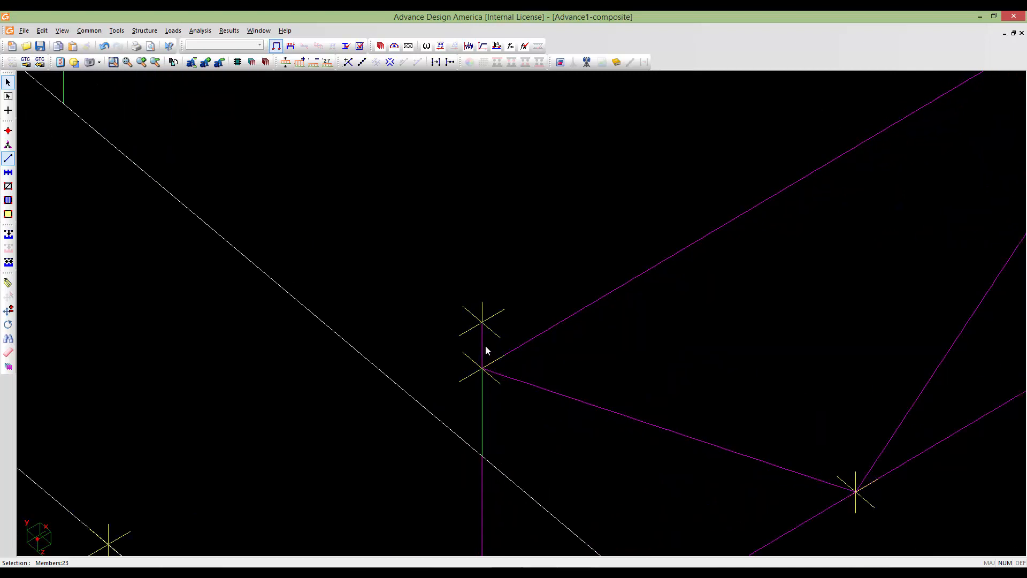
- Copy the selected bracing frame along the bridge by translation, with Dx set to 0 and an offset in Dz
scroll(485, 348, "down", 5)
scroll(500, 316, "down", 2)
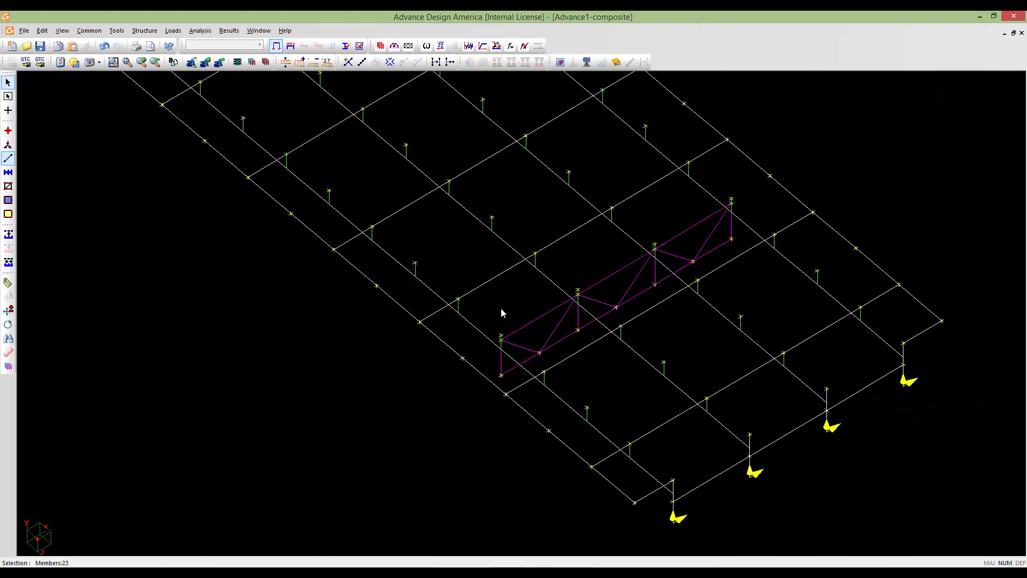
scroll(483, 355, "down", 2)
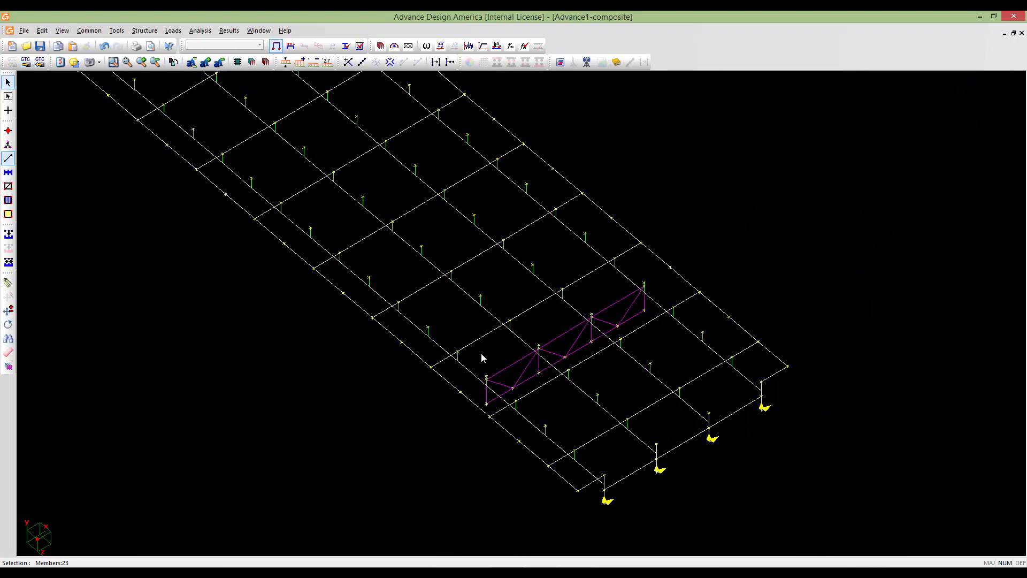
key("ctrl+v")
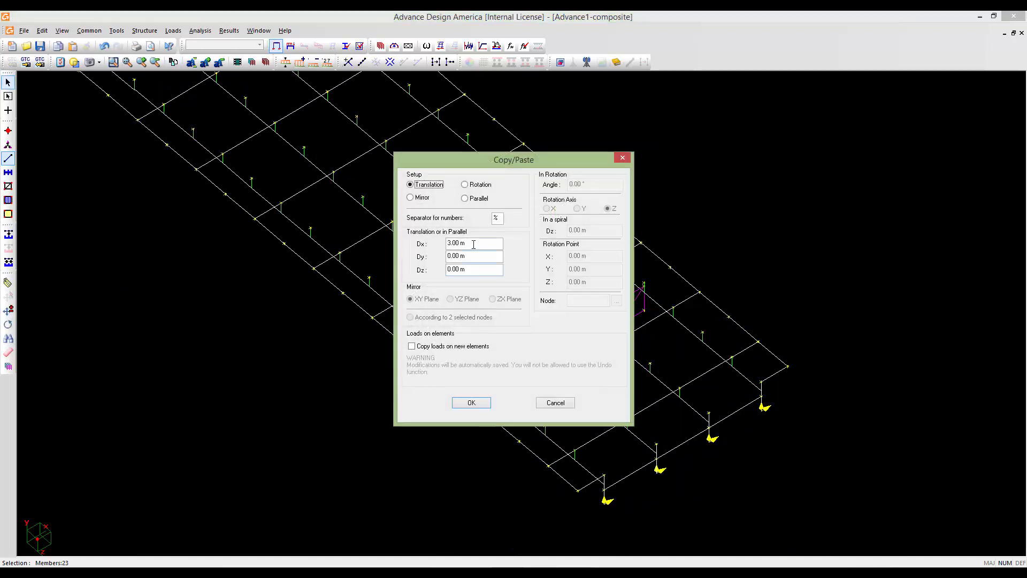
left_click(474, 244)
type("0")
left_click_drag(470, 272, 445, 271)
type("1")
left_click(473, 404)
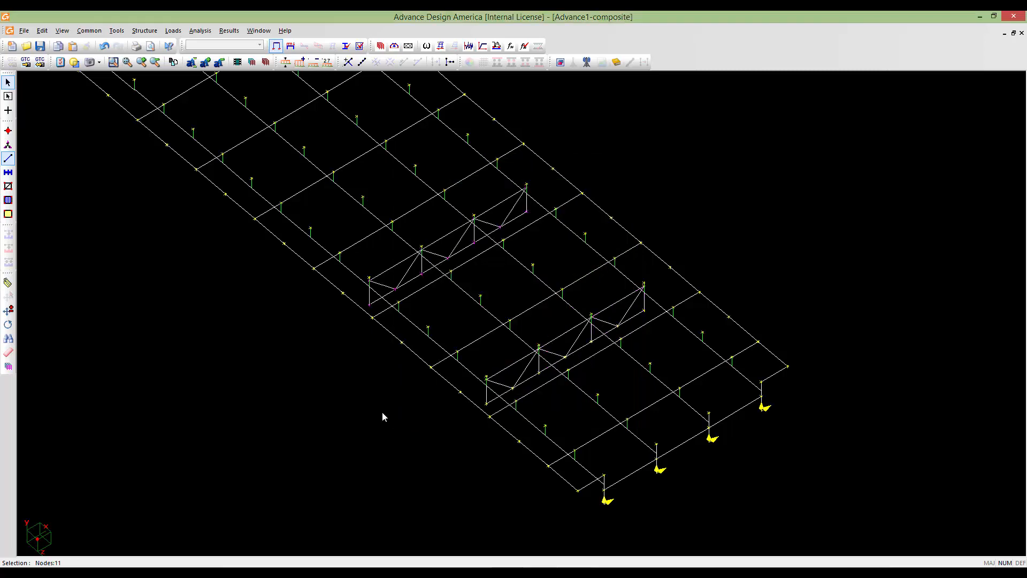
- Check how the copied frame meets the girders, then repeat the copy to place a third bracing frame
middle_click_drag(383, 413, 480, 392)
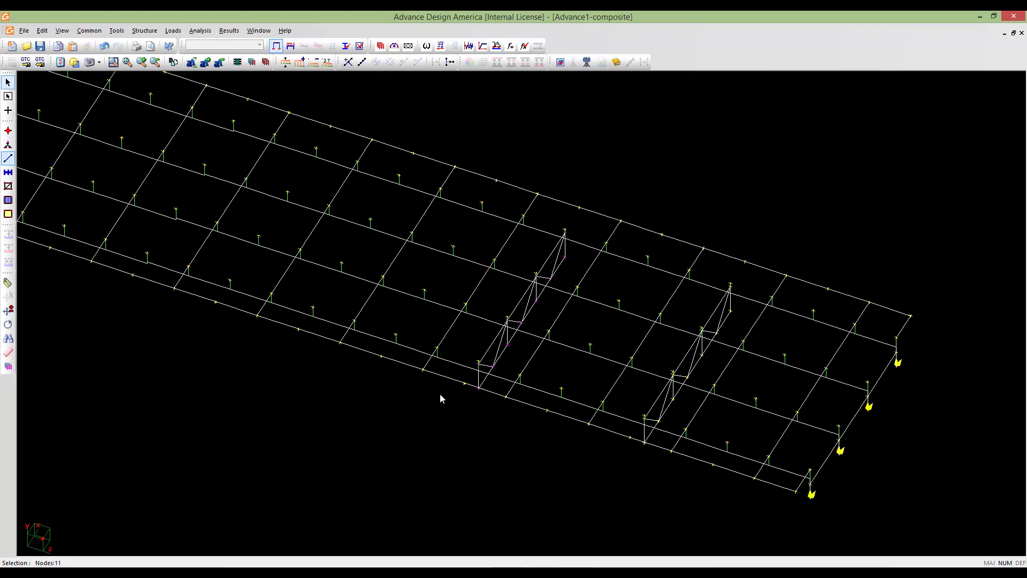
scroll(492, 383, "up", 5)
scroll(492, 380, "up", 6)
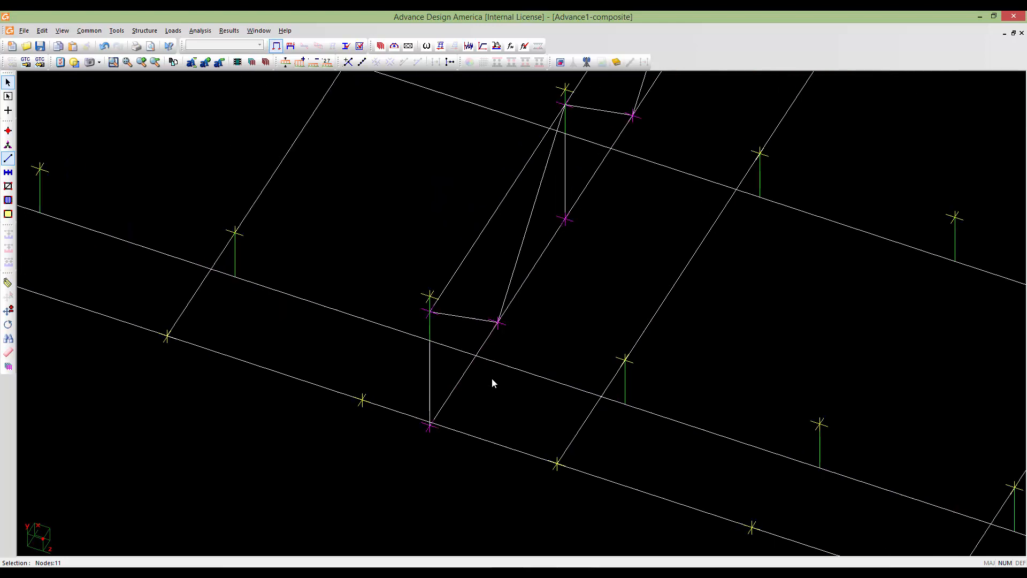
scroll(469, 402, "down", 8)
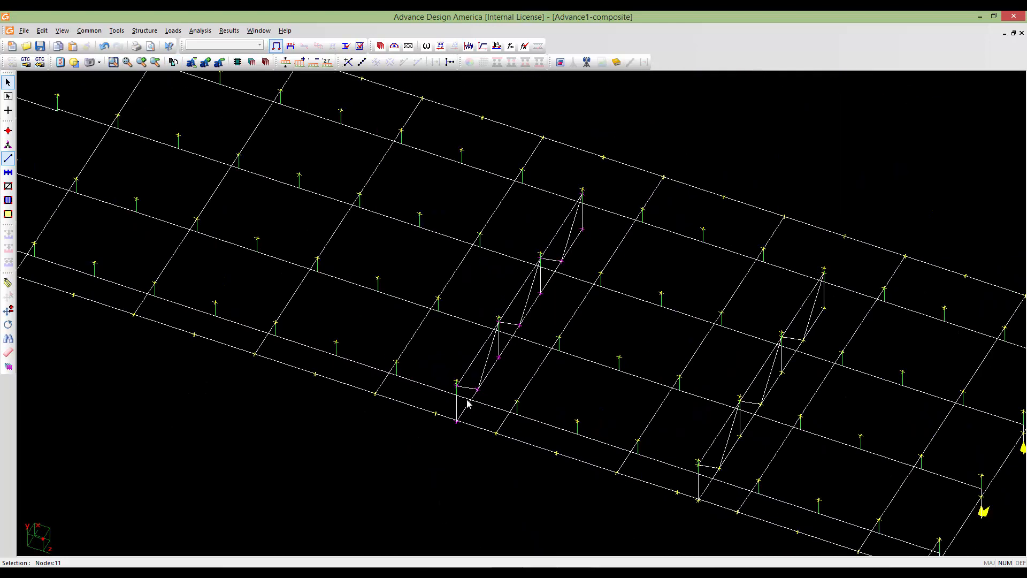
scroll(468, 404, "down", 4)
middle_click_drag(406, 405, 509, 410)
key("ctrl+v")
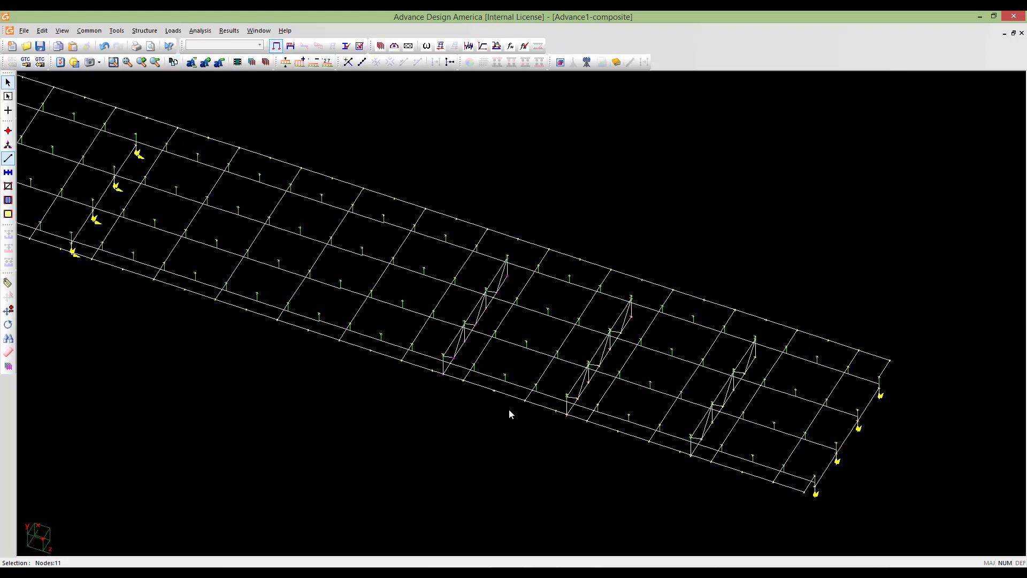
- Inspect the third frame's connection at the edge girder and paste a fourth bracing frame at the same spacing
scroll(440, 366, "up", 5)
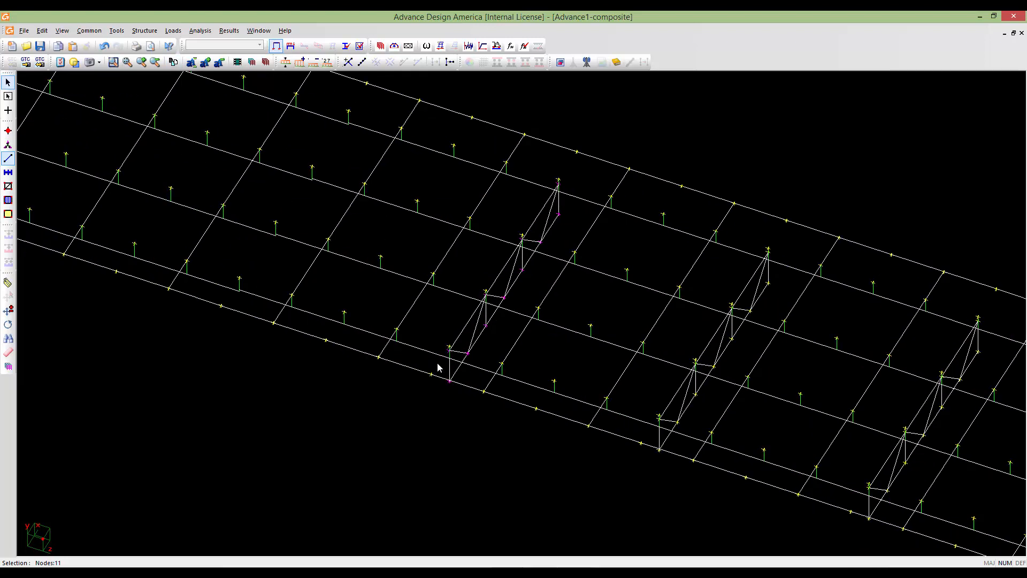
scroll(451, 347, "up", 3)
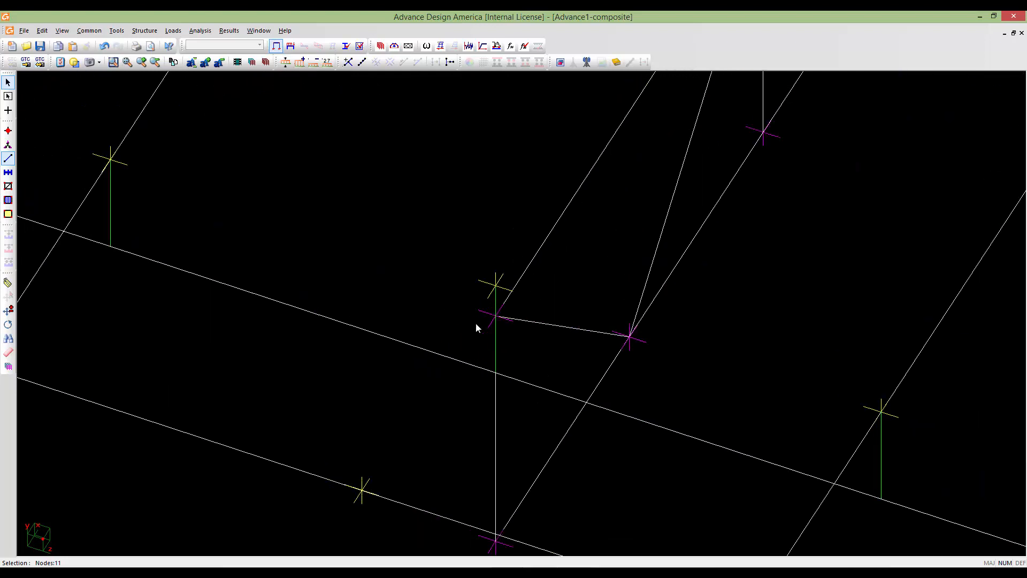
scroll(476, 324, "down", 6)
middle_click_drag(435, 344, 603, 392)
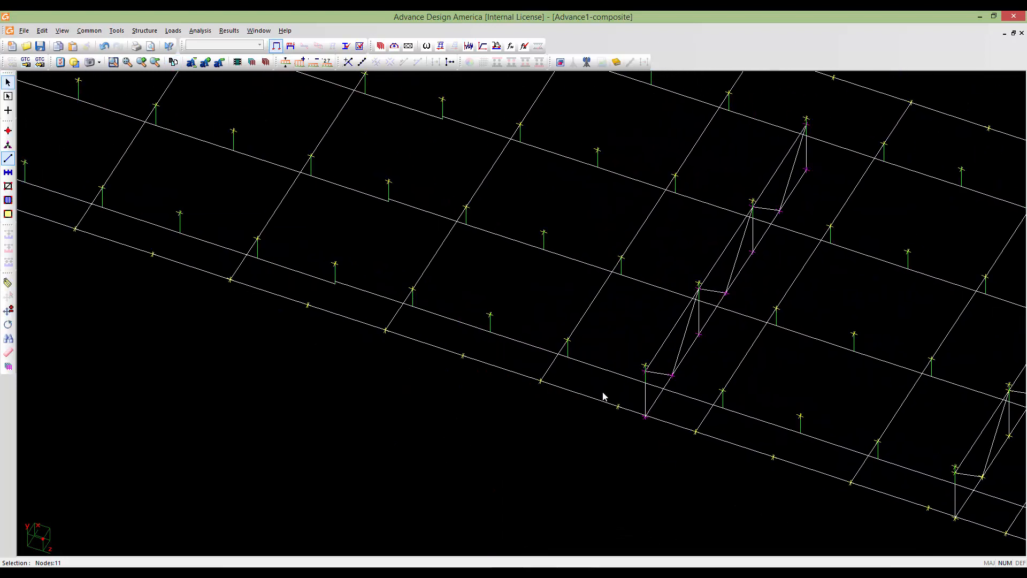
key("ctrl+v")
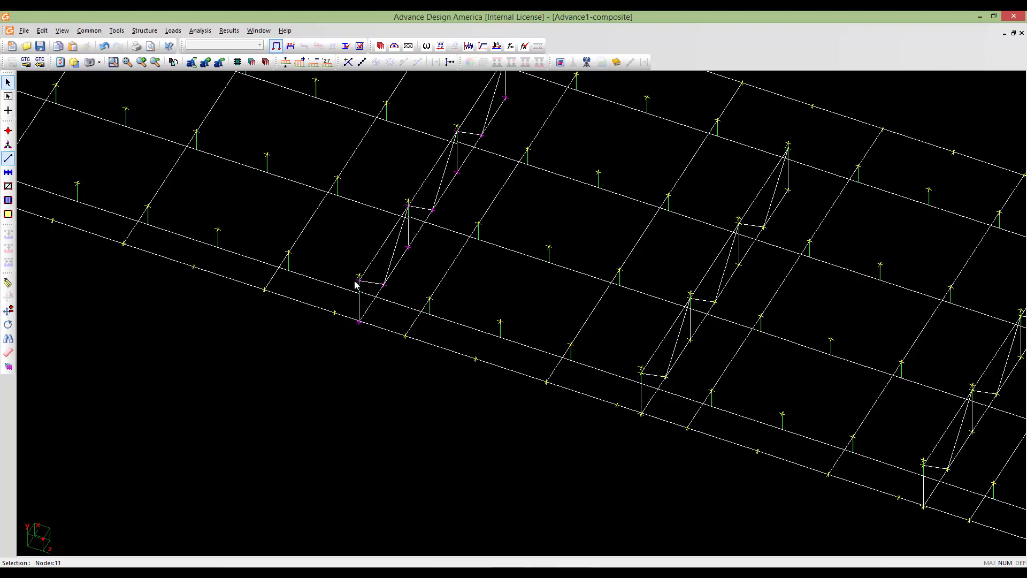
- Inspect the fourth frame's connection at the edge girder and paste a fifth bracing frame near the intermediate supports
middle_click_drag(356, 284, 426, 314)
scroll(426, 313, "up", 4)
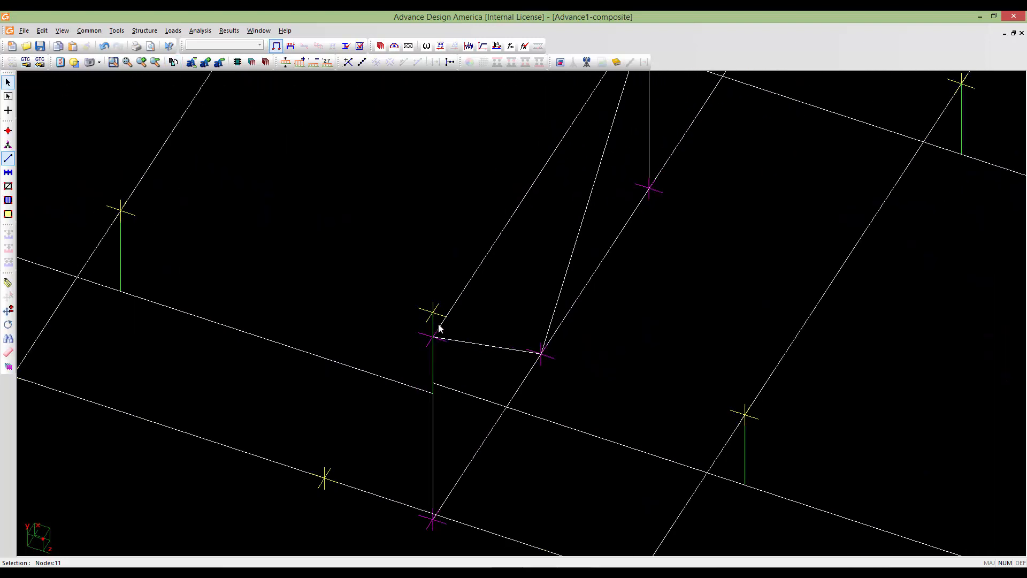
scroll(423, 309, "down", 6)
scroll(428, 292, "up", 5)
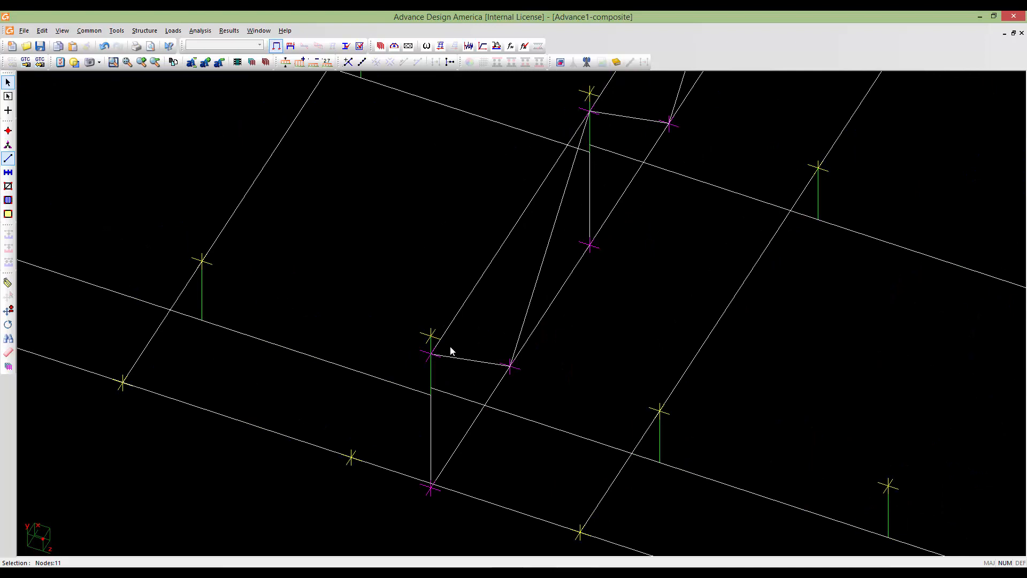
scroll(421, 351, "down", 5)
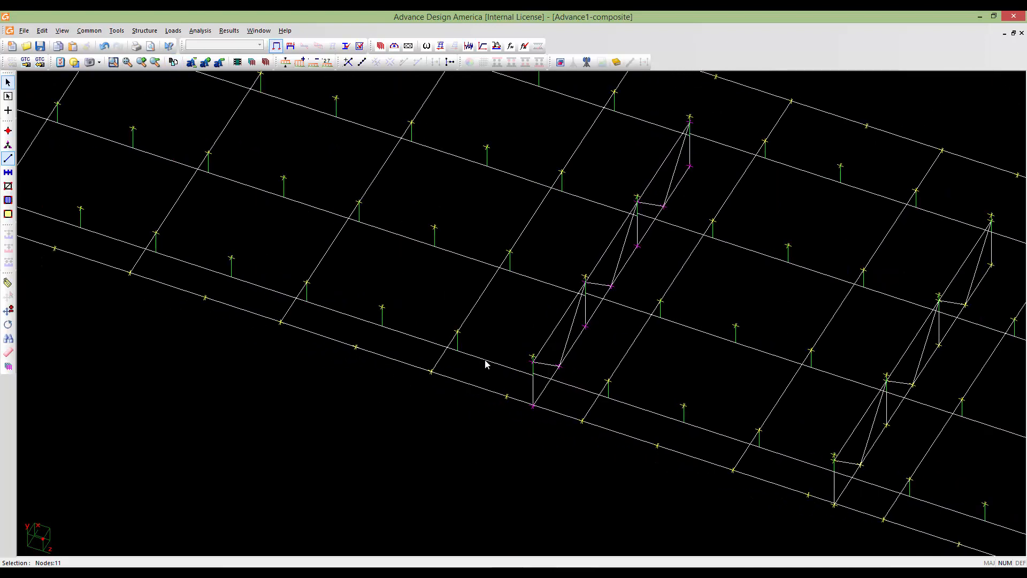
scroll(486, 364, "down", 4)
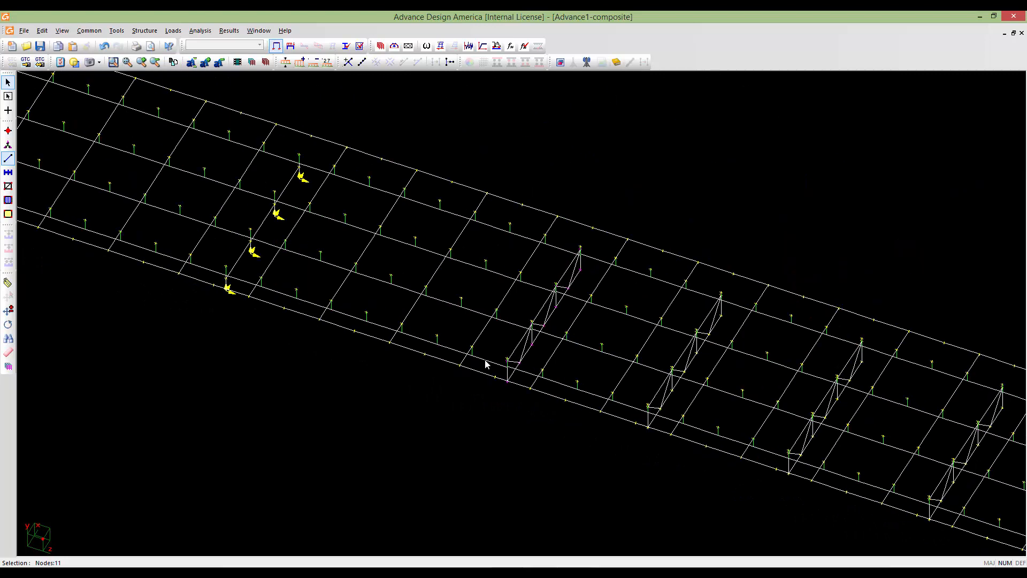
key("ctrl+v")
middle_click_drag(352, 314, 497, 359)
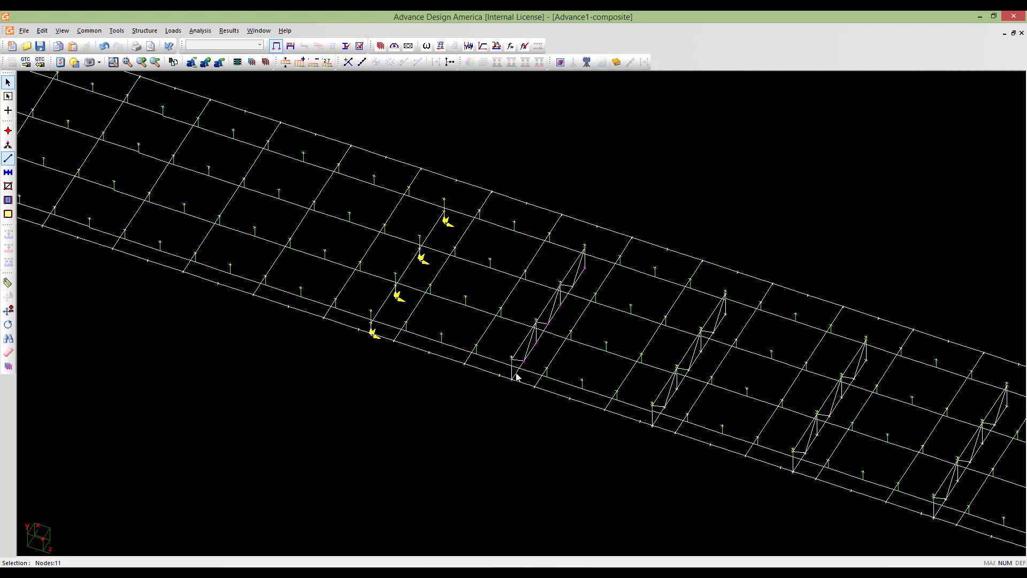
scroll(528, 370, "up", 3)
scroll(528, 370, "down", 3)
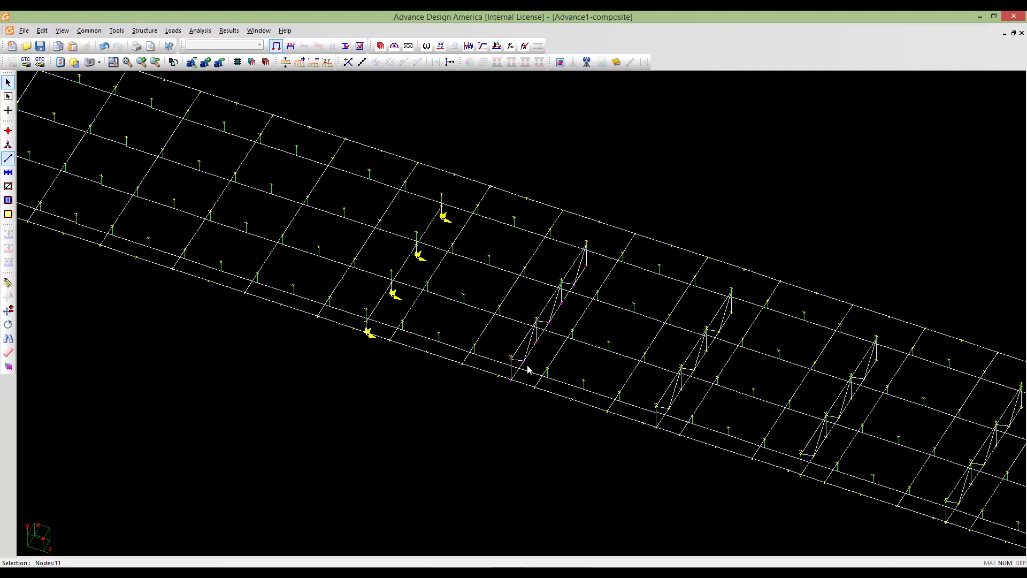
middle_click_drag(537, 385, 562, 374)
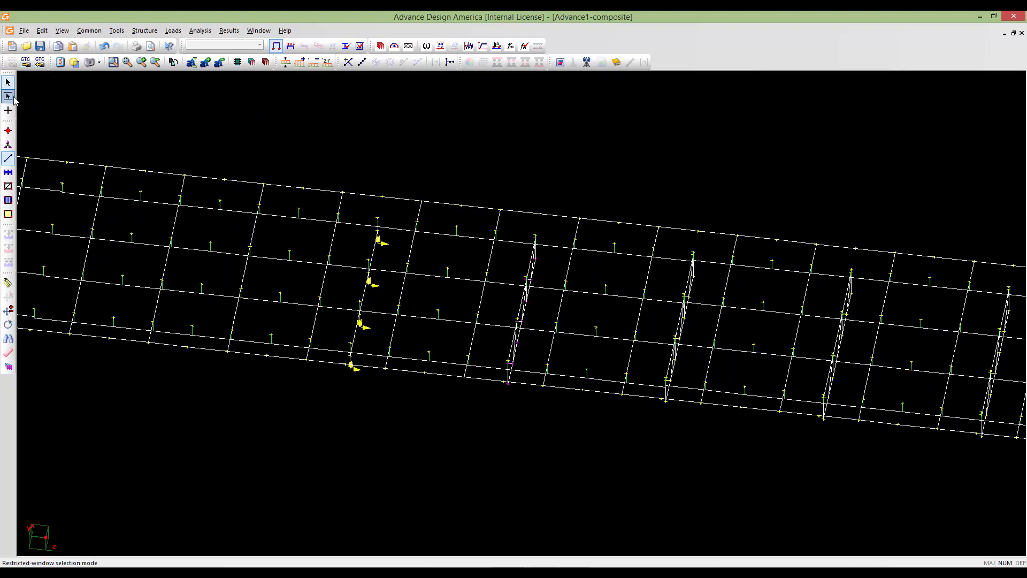
- Select the members of the bracing frame nearest the intermediate supports and copy them across the supports by translation with Dz -16 m
left_click(7, 97)
left_click(8, 158)
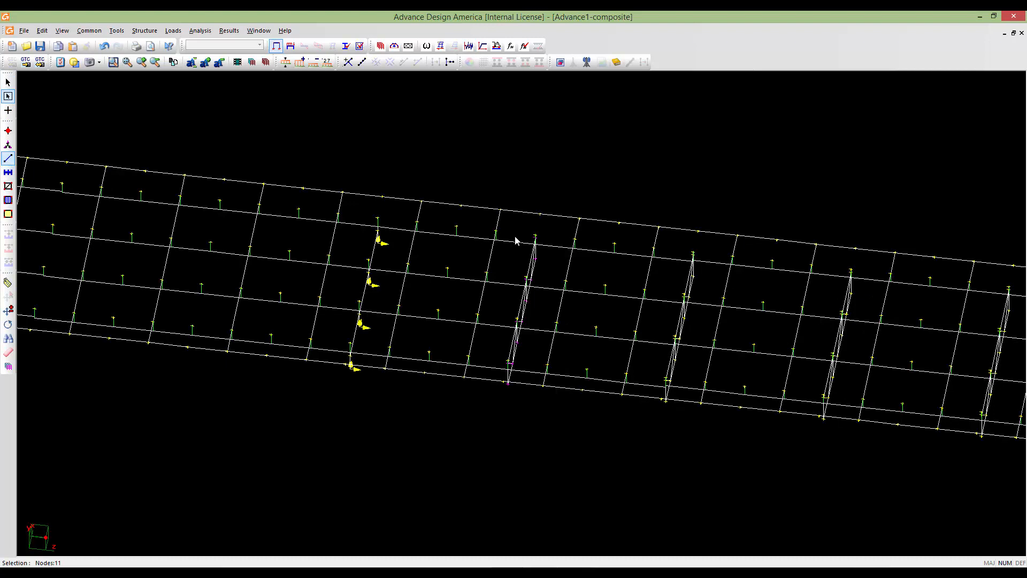
left_click_drag(519, 383, 521, 382)
key("F7")
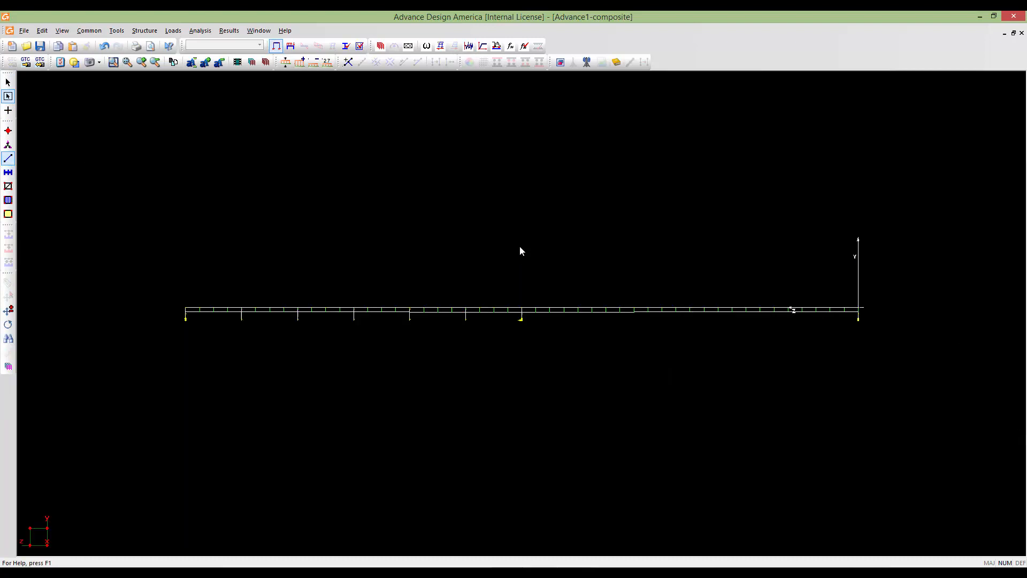
key("F5")
key("F8")
key("F7")
key("F6")
scroll(571, 341, "up", 4)
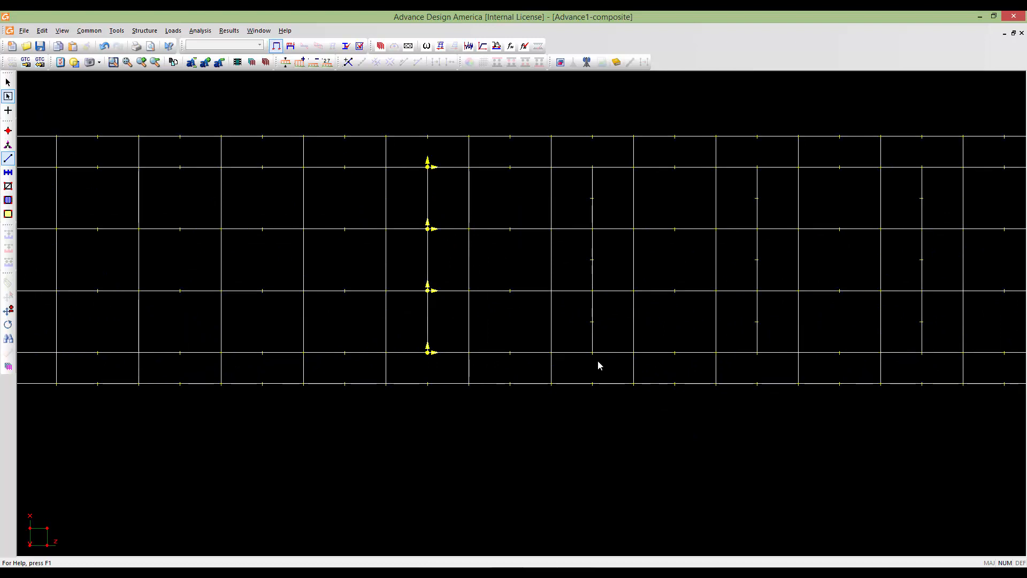
left_click_drag(582, 161, 602, 364)
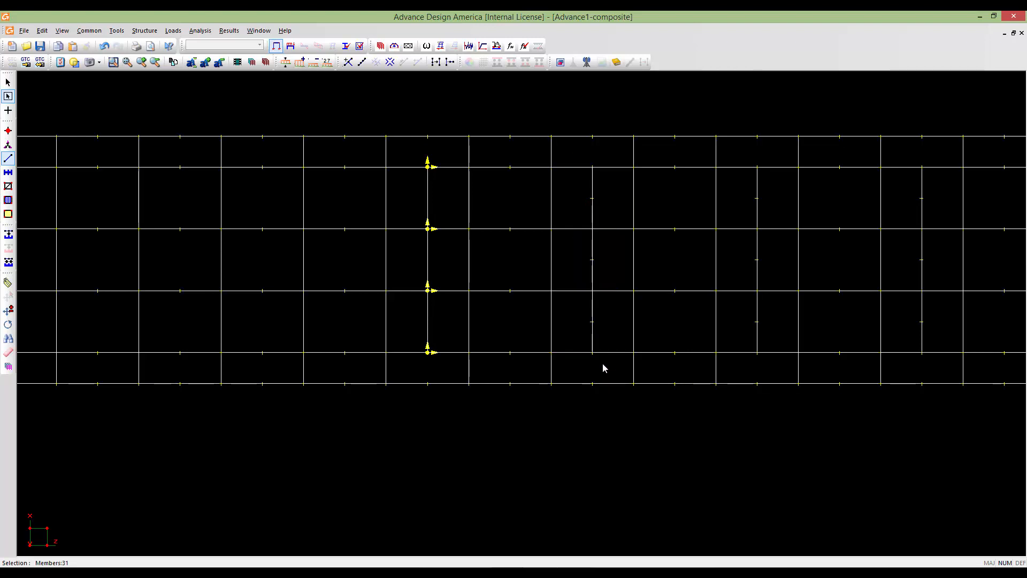
middle_click_drag(604, 363, 543, 308)
scroll(545, 312, "up", 5)
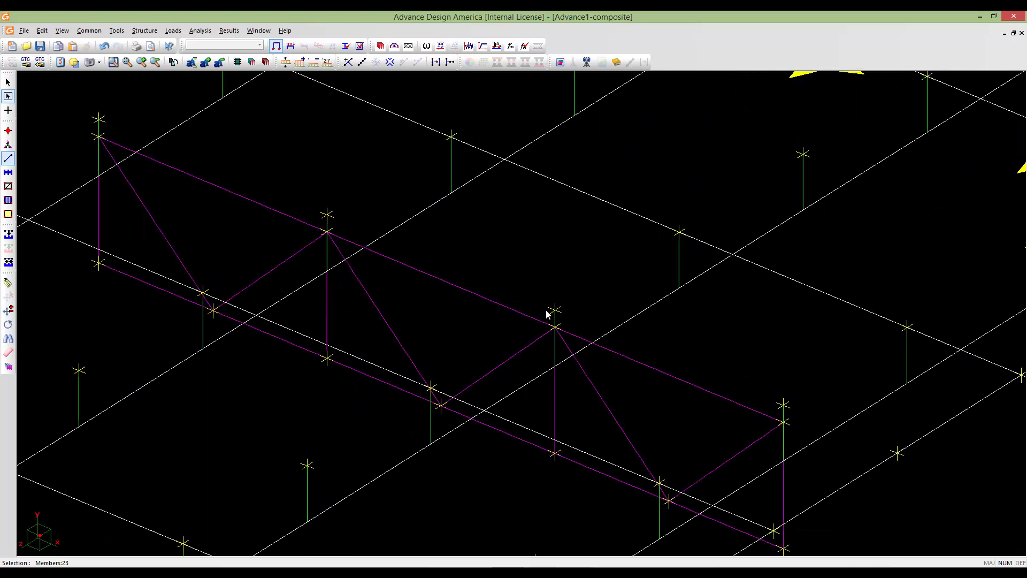
scroll(549, 314, "down", 6)
scroll(567, 337, "down", 4)
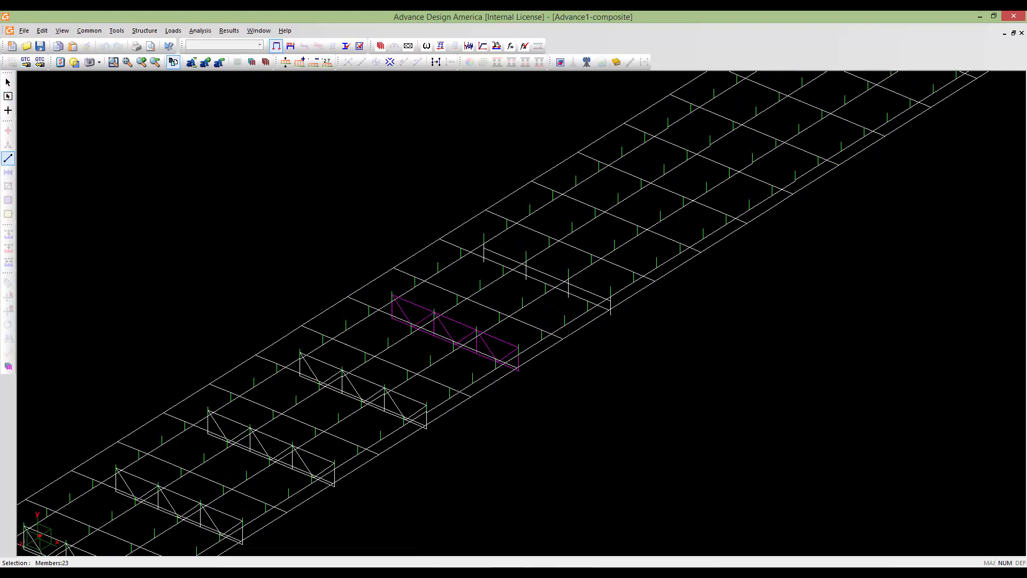
key("ctrl+v")
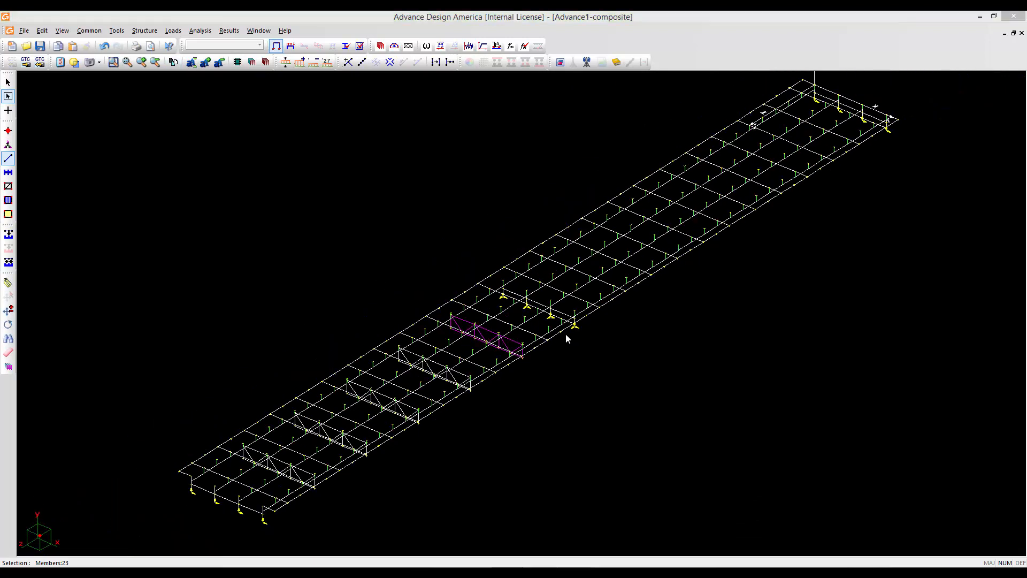
left_click(463, 270)
left_click_drag(462, 270, 445, 269)
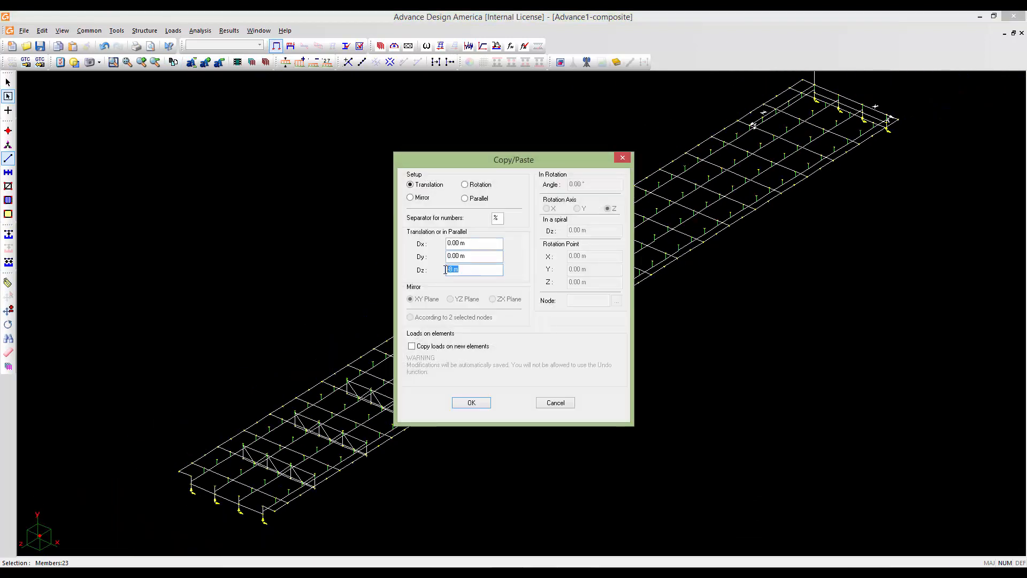
type("-16")
left_click(469, 403)
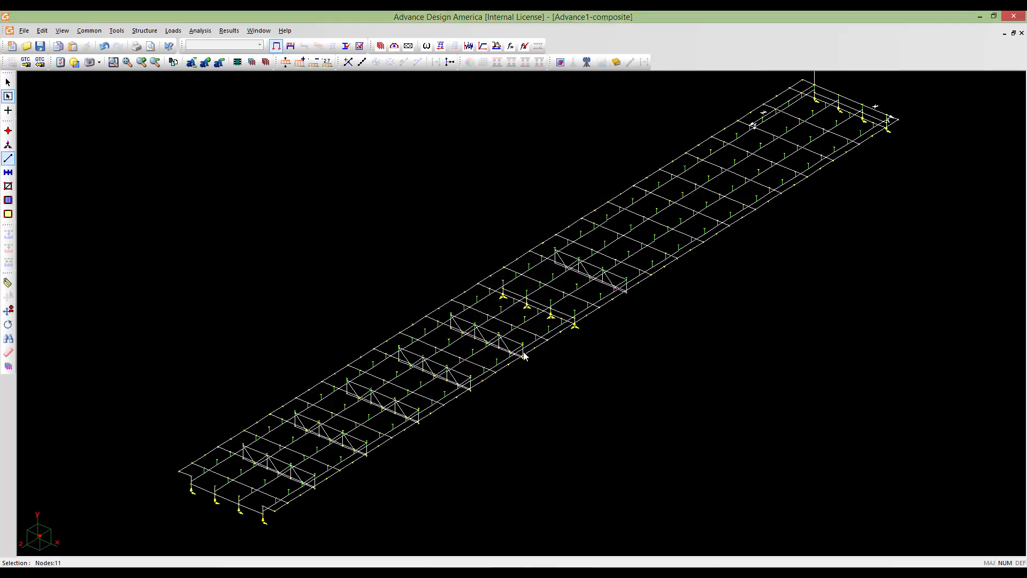
- Select the members of the frame just past the intermediate supports and copy them at Dz -8 m spacing along the remaining span
scroll(487, 325, "up", 5)
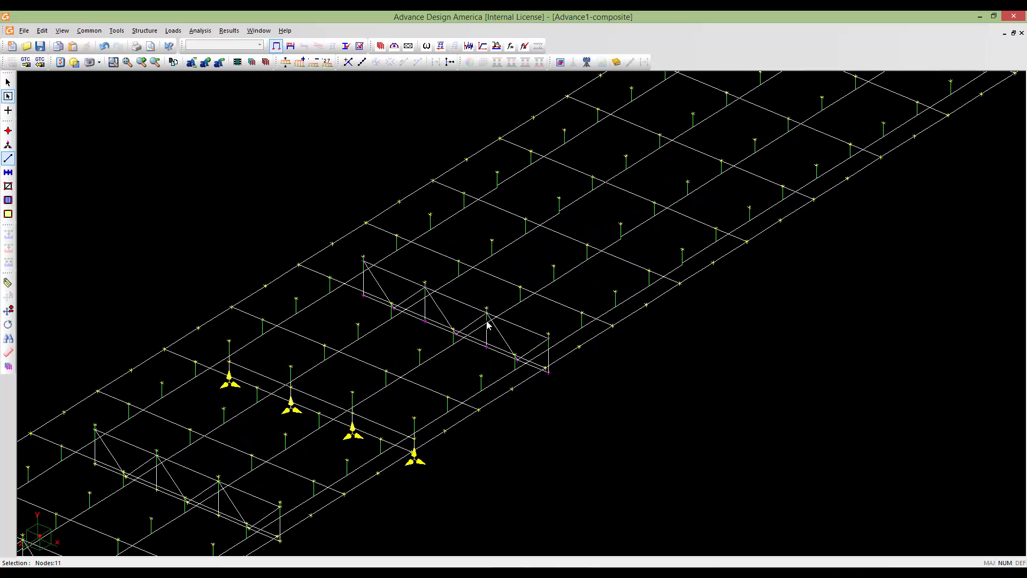
key("F6")
key("F7")
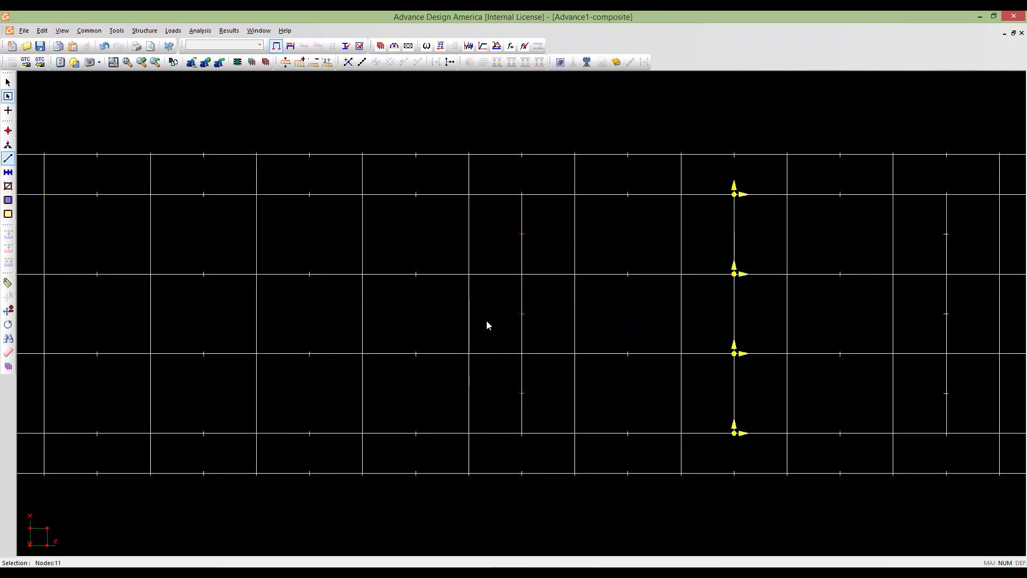
scroll(487, 324, "down", 5)
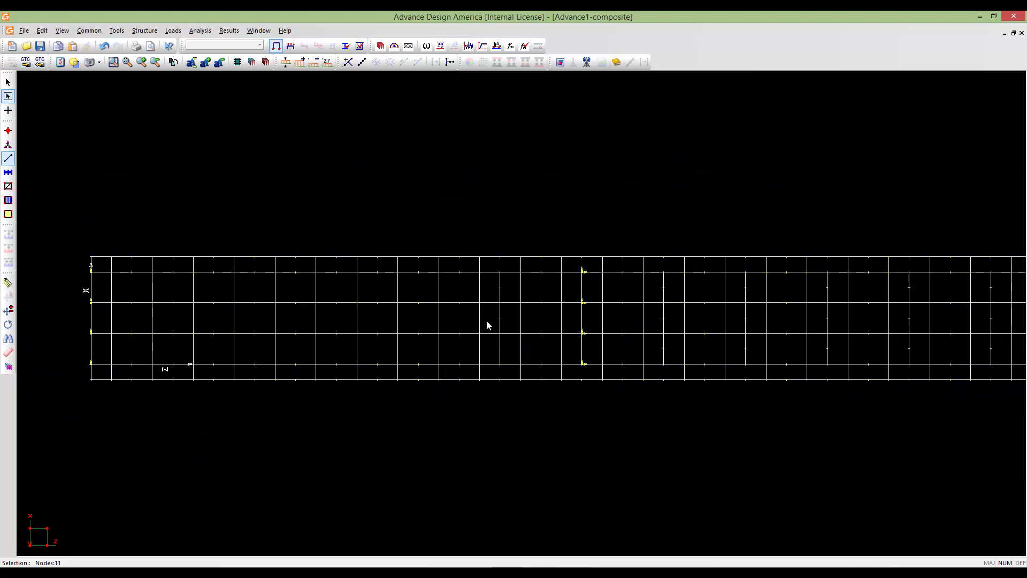
middle_click_drag(447, 338, 512, 336)
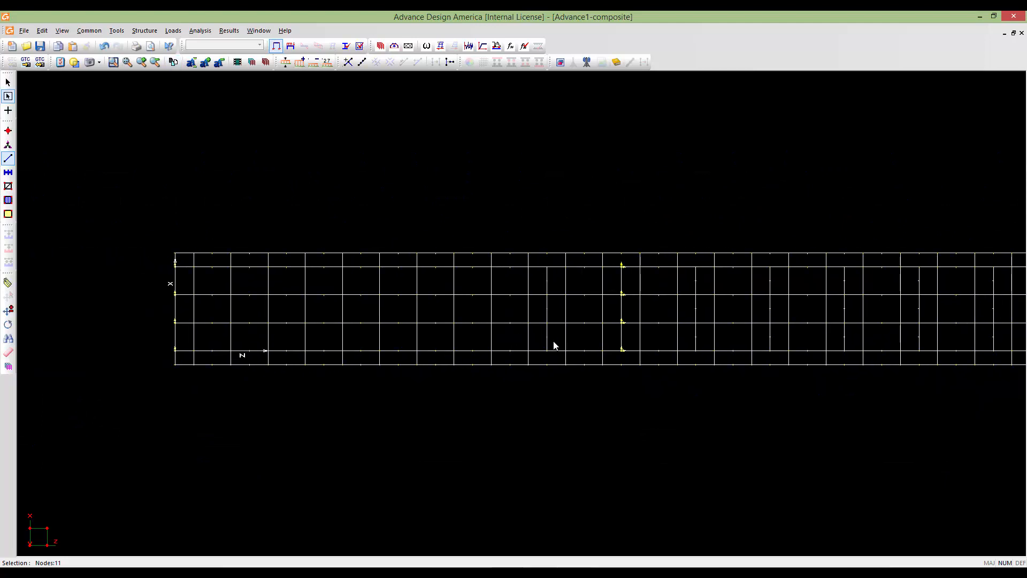
scroll(554, 345, "up", 4)
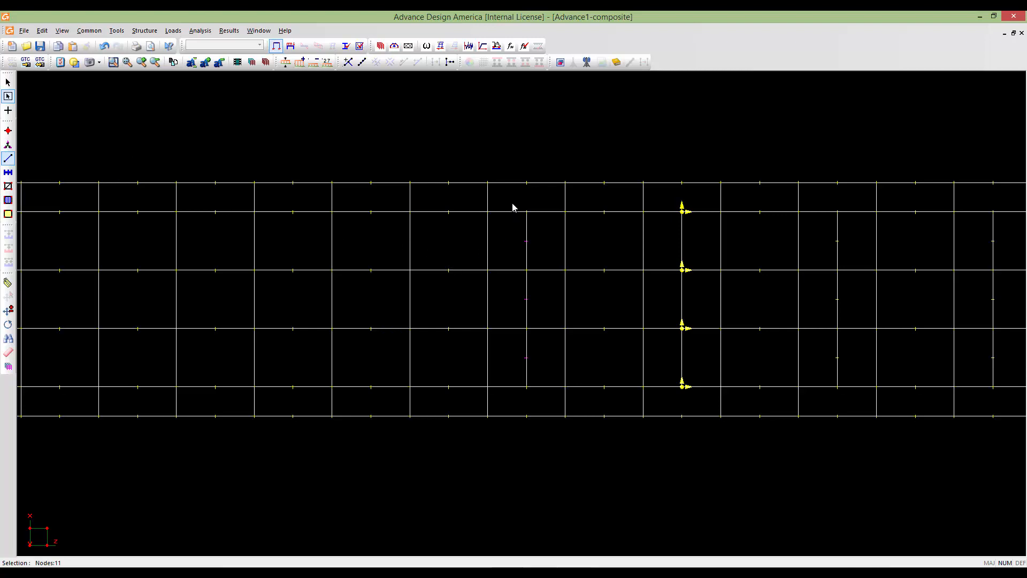
left_click_drag(513, 202, 535, 397)
middle_click_drag(535, 400, 561, 300)
middle_click_drag(479, 324, 559, 327)
scroll(547, 330, "up", 5)
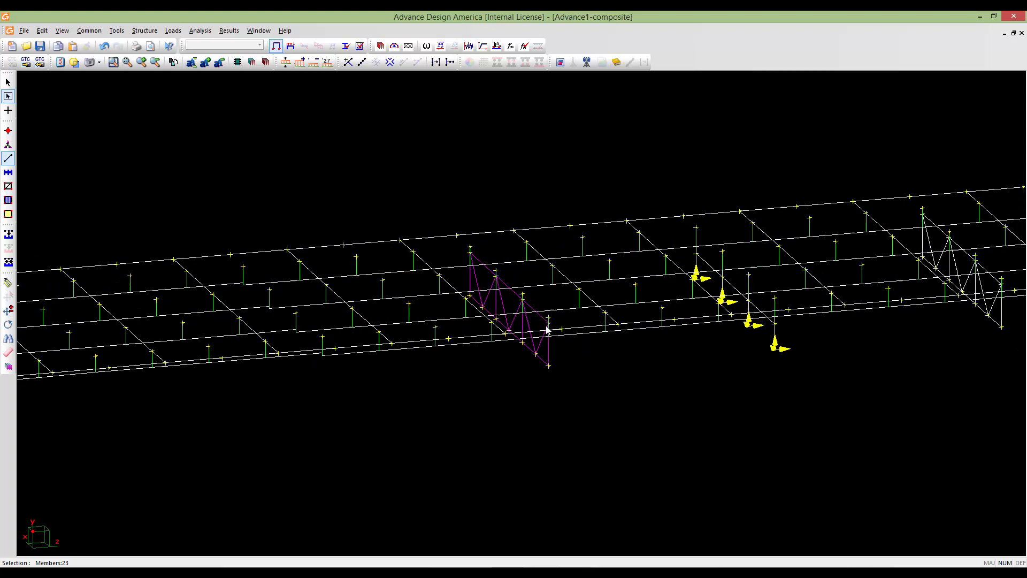
scroll(547, 330, "down", 3)
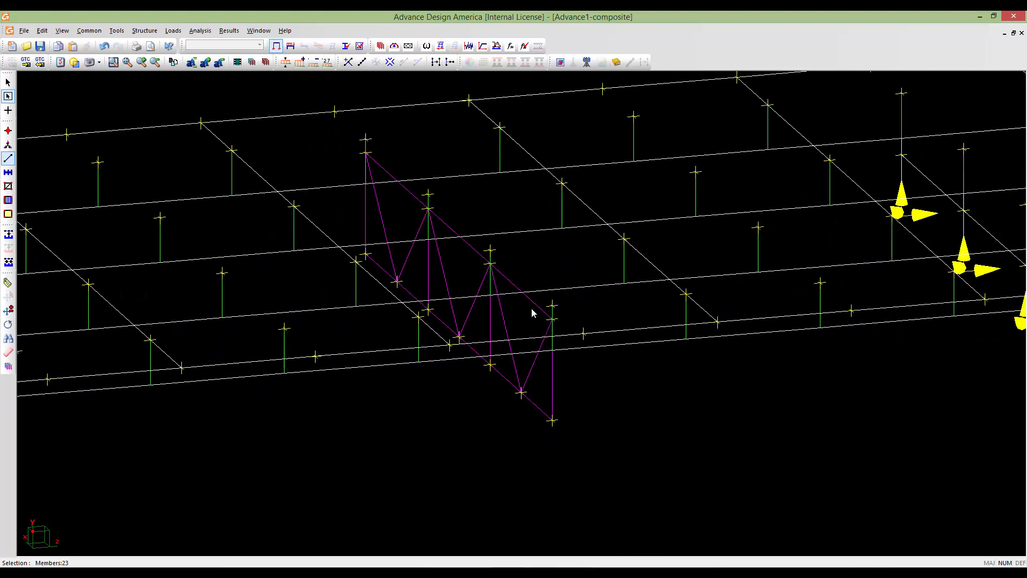
middle_click_drag(532, 310, 533, 328)
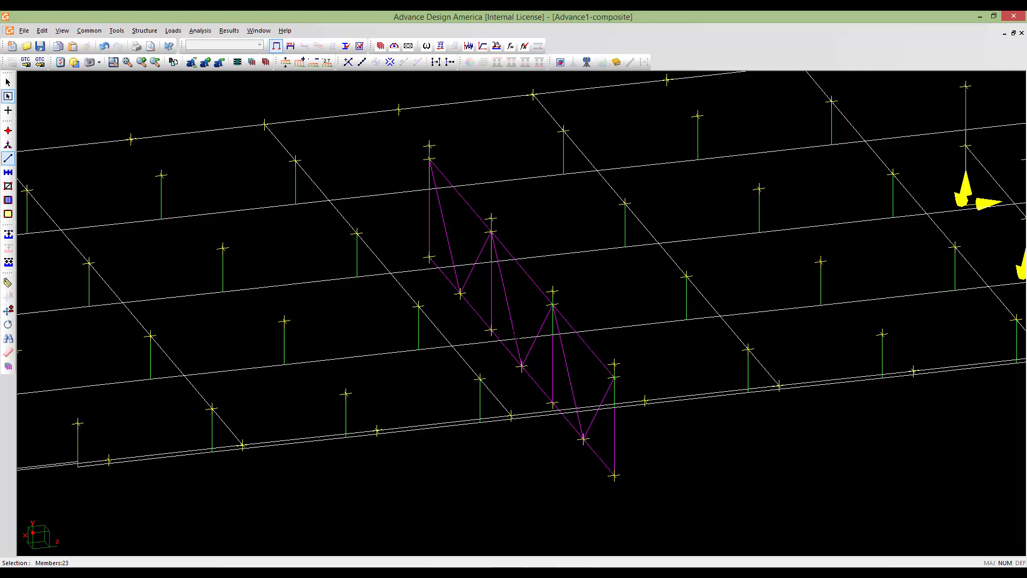
middle_click_drag(514, 331, 514, 357)
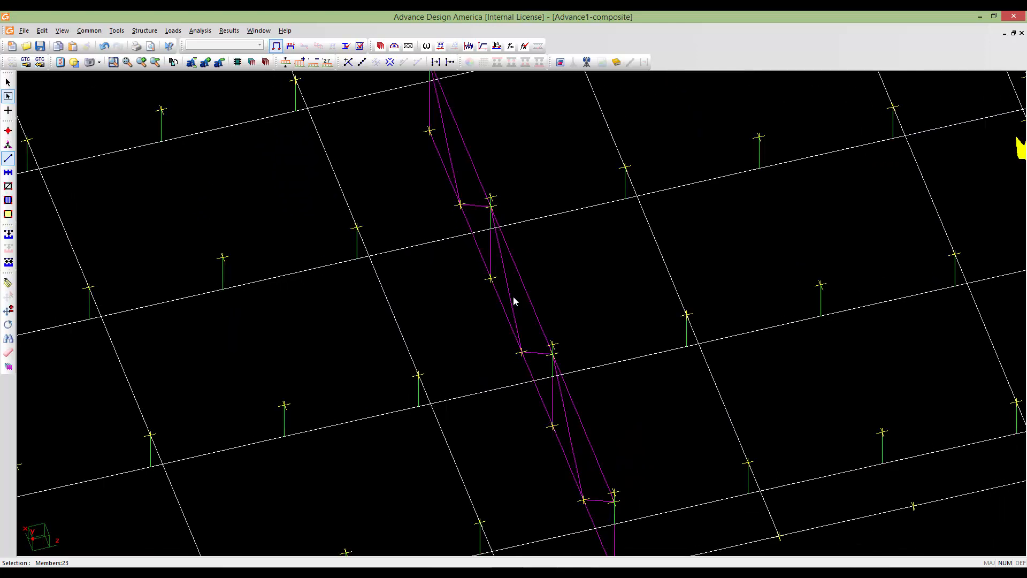
middle_click_drag(513, 294, 492, 245)
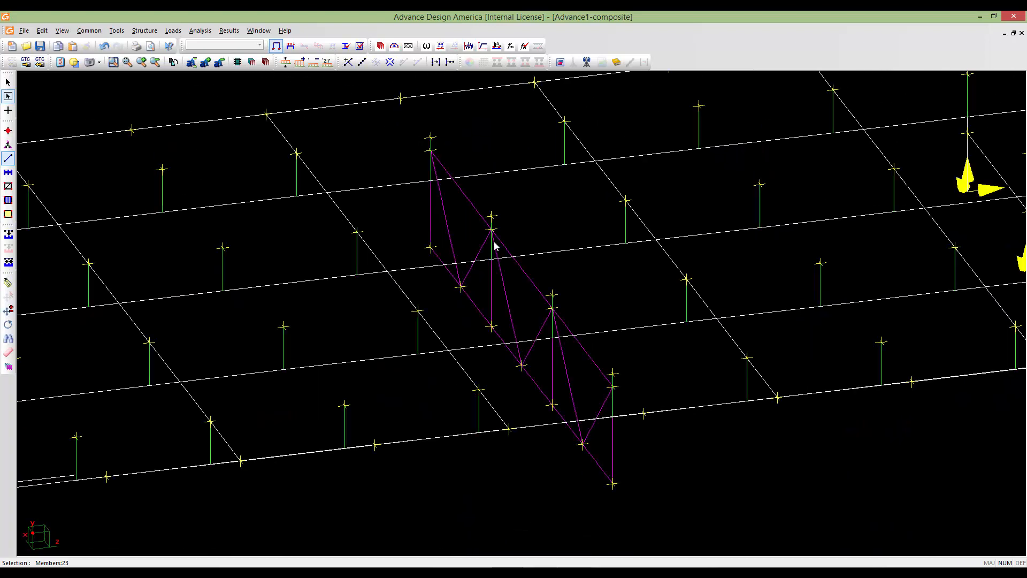
scroll(491, 244, "down", 6)
key("ctrl+v")
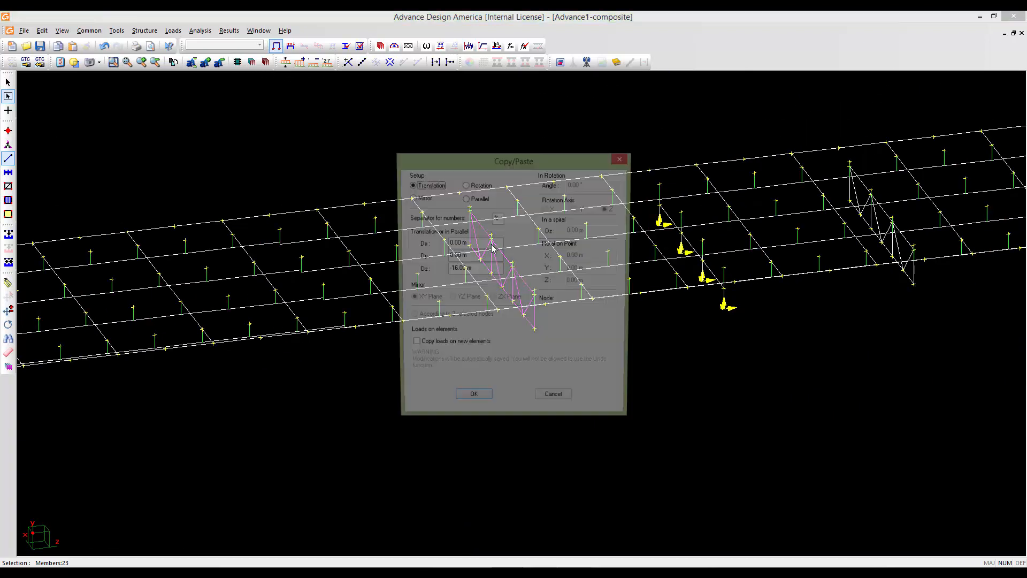
left_click_drag(483, 269, 443, 268)
type("-8")
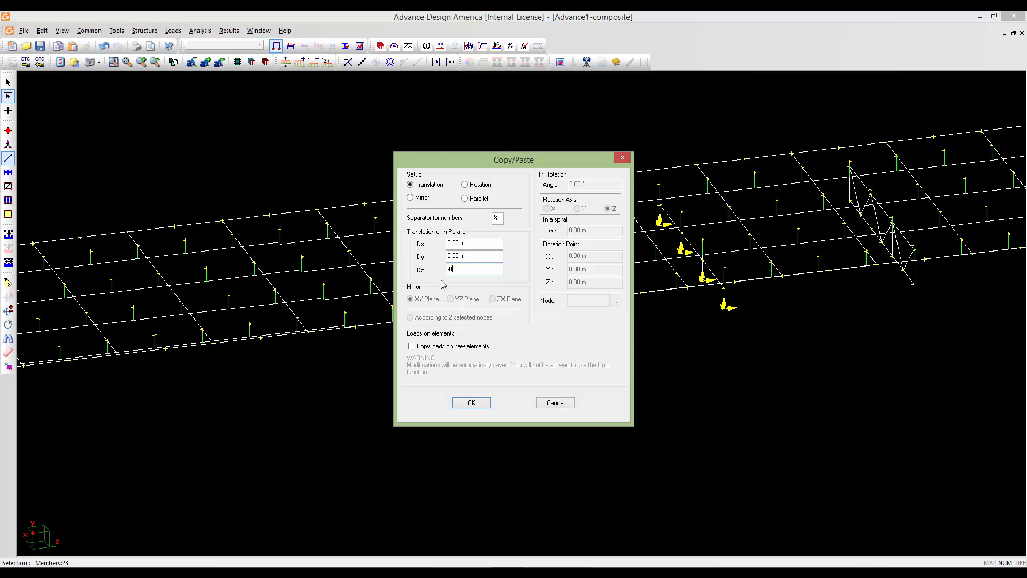
left_click(476, 404)
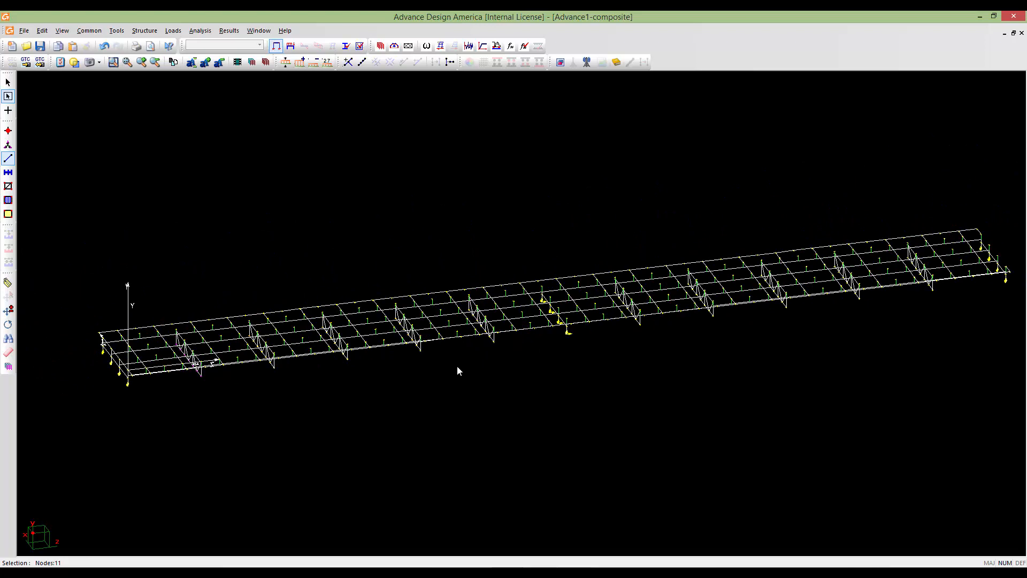
- Examine the bracing frames along the whole bridge, looking closely at those near the end supports at the origin
middle_click_drag(218, 358, 329, 357)
scroll(329, 357, "up", 6)
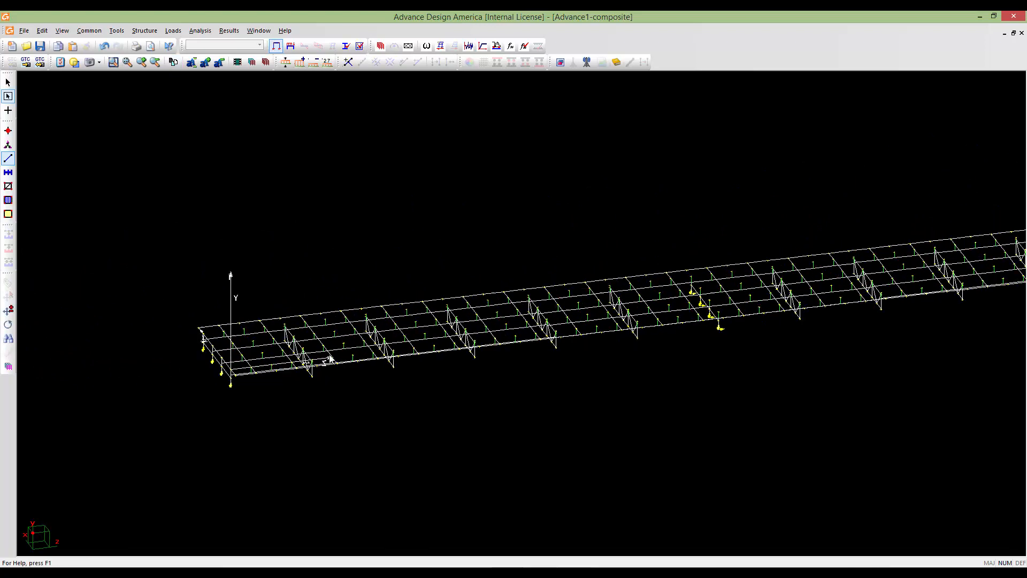
scroll(330, 360, "up", 3)
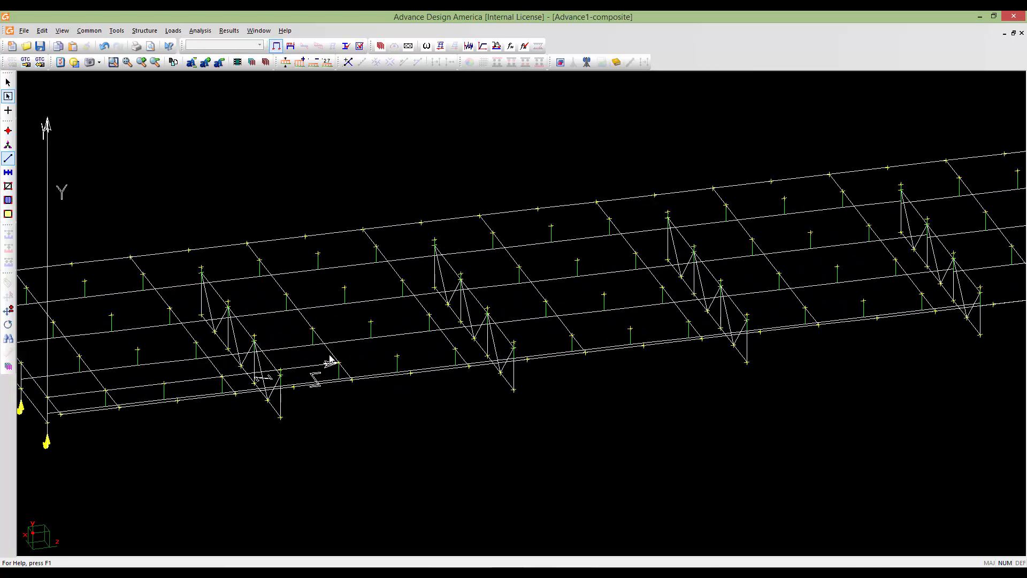
middle_click_drag(323, 358, 393, 382, "shift")
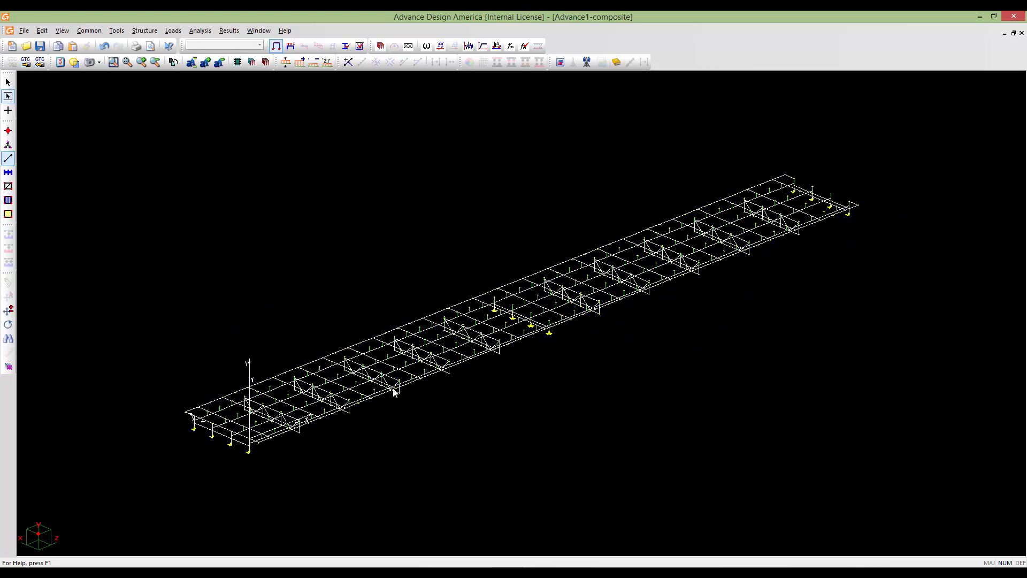
middle_click_drag(336, 428, 383, 362)
scroll(382, 373, "up", 3)
scroll(382, 377, "down", 2)
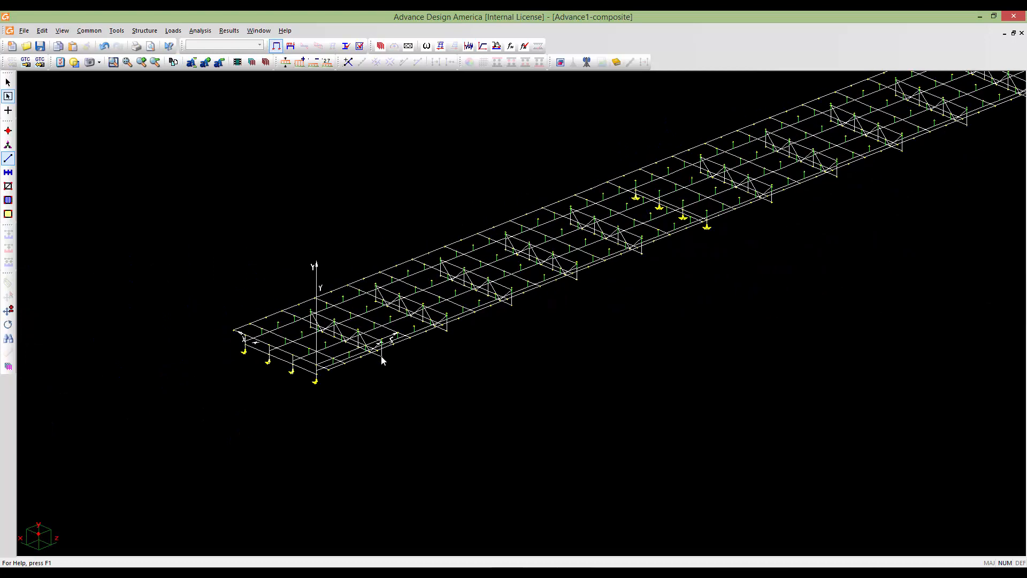
scroll(383, 362, "up", 7)
scroll(436, 355, "down", 2)
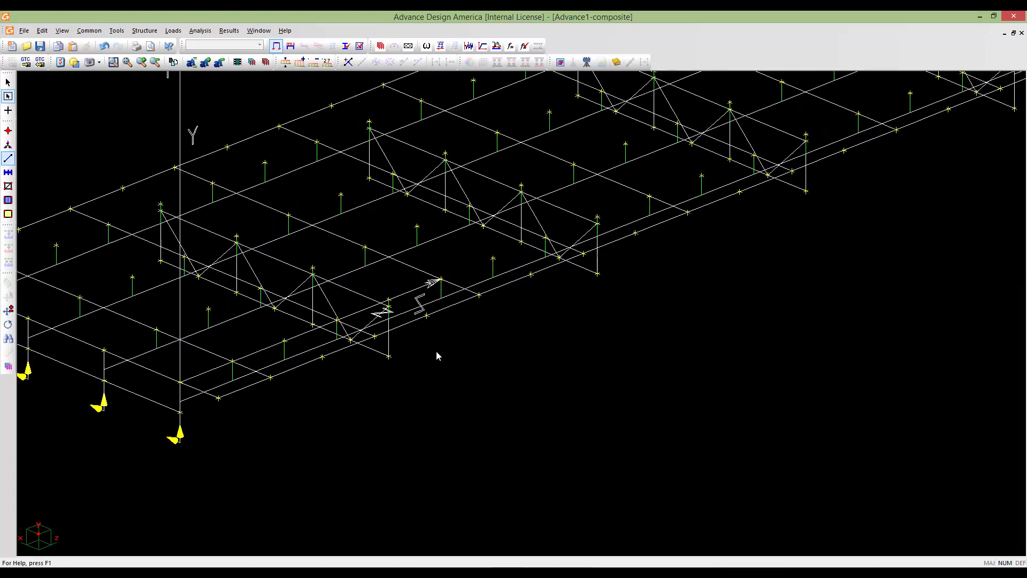
scroll(451, 346, "down", 2)
scroll(415, 367, "up", 2)
scroll(416, 367, "down", 2)
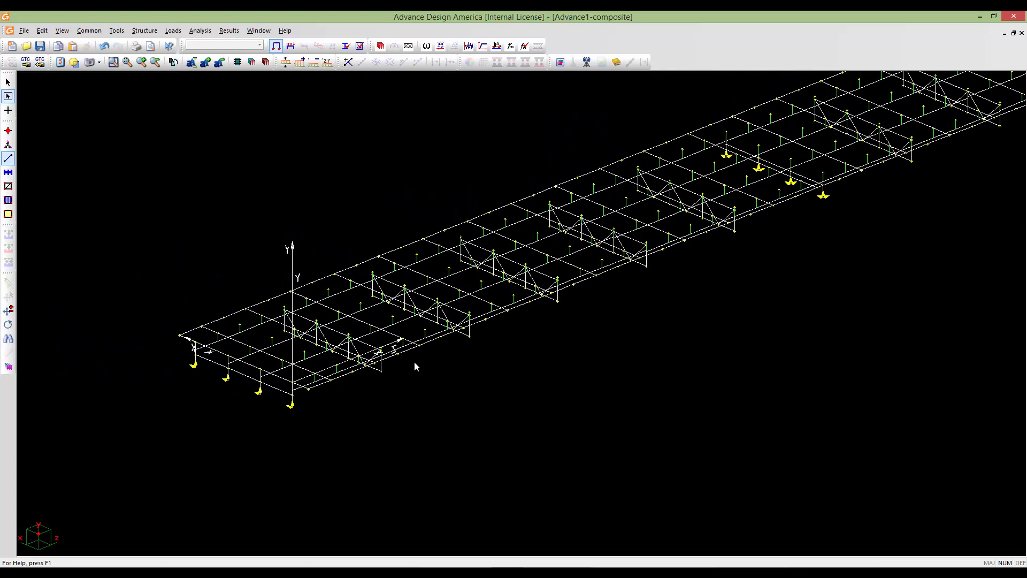
scroll(374, 368, "down", 4)
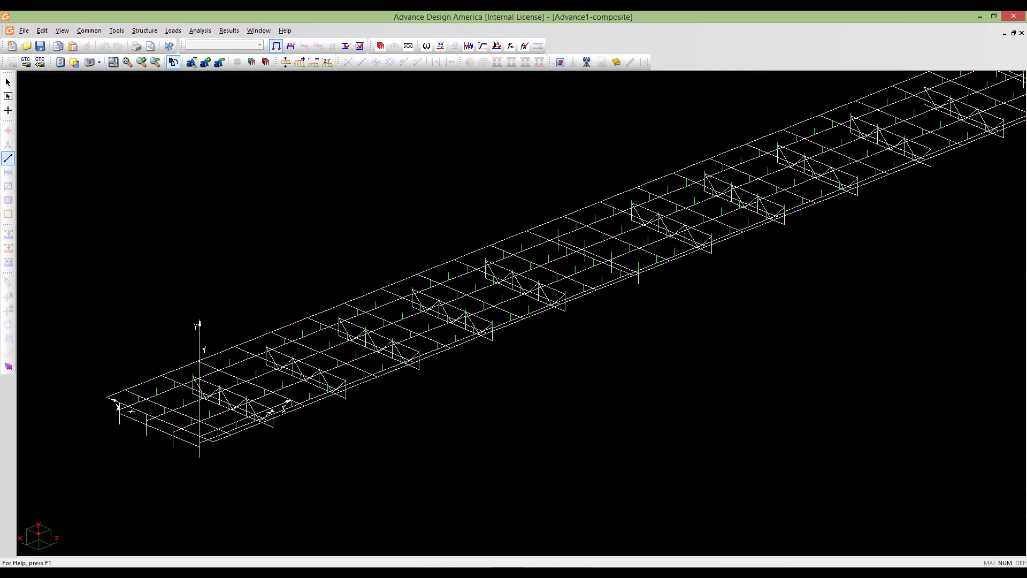
scroll(401, 394, "down", 2)
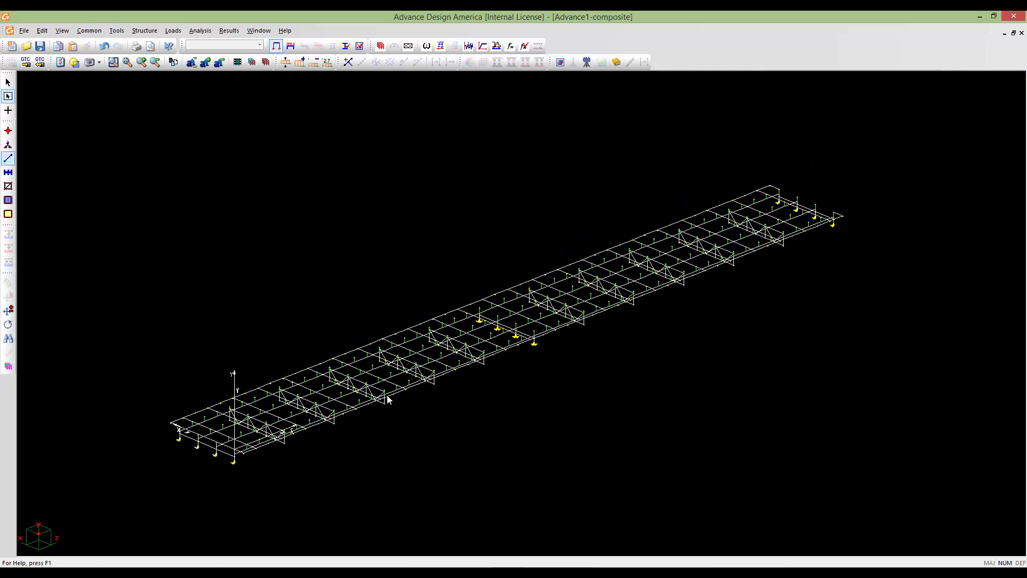
- Turn on the 3D Display attribute for members in the view options
double_click(387, 396)
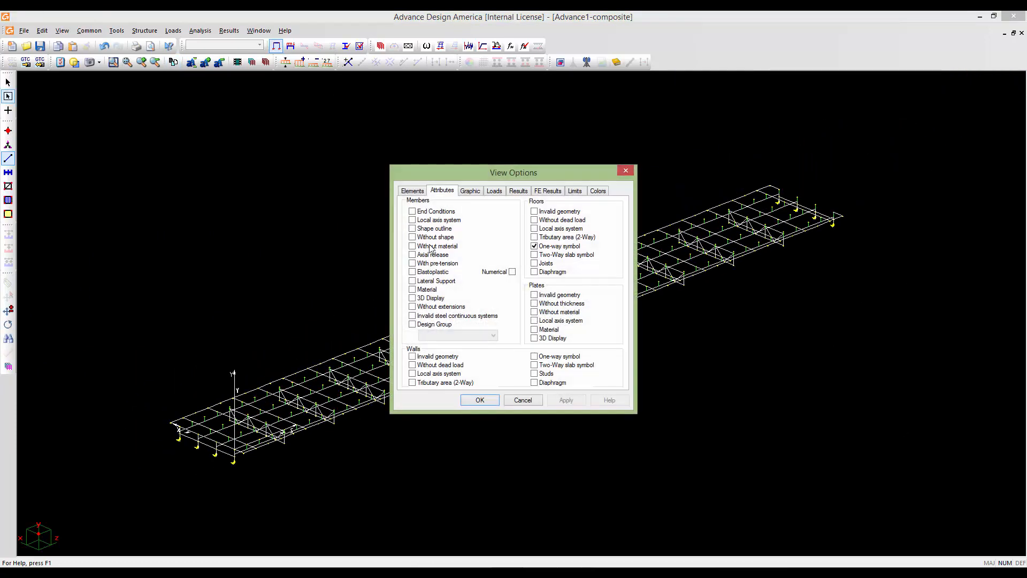
left_click(413, 298)
left_click(480, 400)
- Examine the girders and bracing frames as solid 3D profiles along the bridge
scroll(476, 402, "up", 5)
scroll(476, 402, "down", 5)
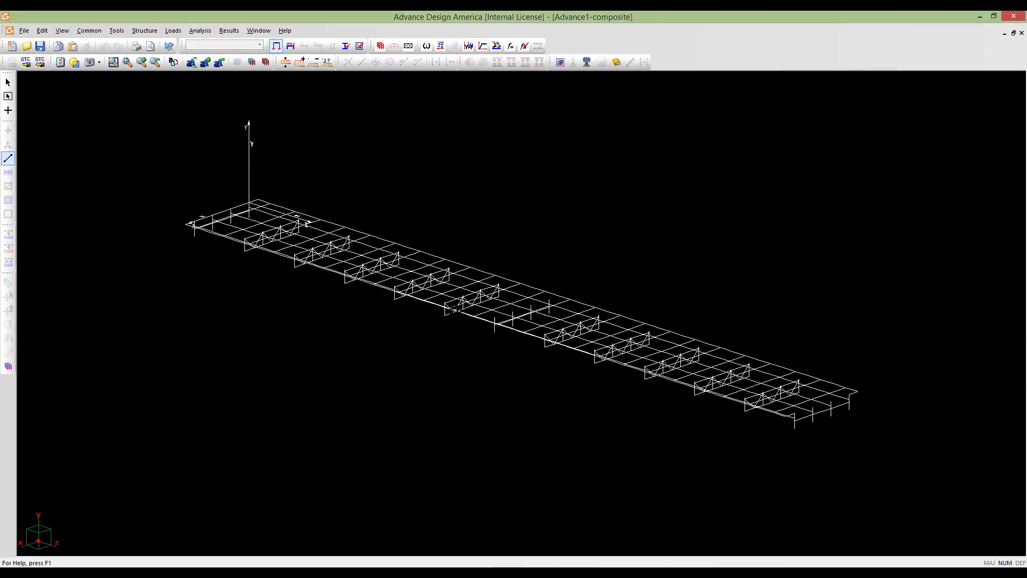
scroll(459, 349, "up", 1)
scroll(459, 349, "up", 5)
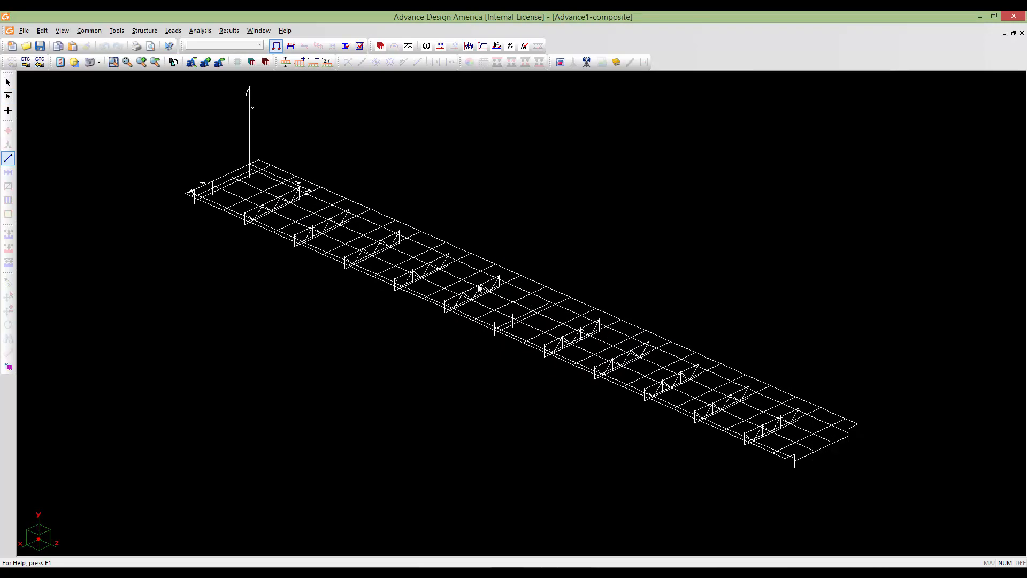
middle_click_drag(434, 306, 374, 291)
scroll(460, 309, "up", 3)
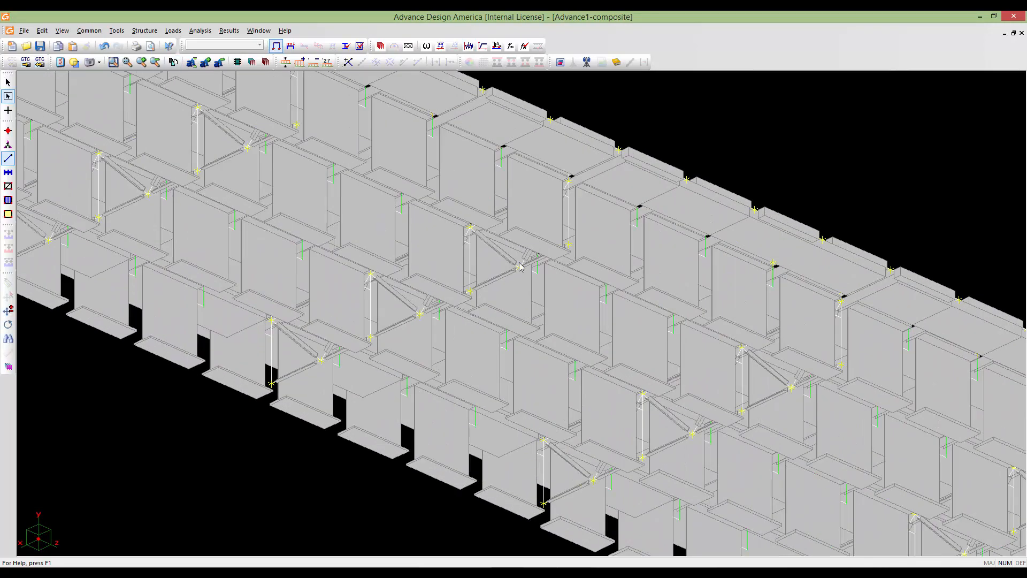
middle_click_drag(405, 326, 504, 318)
scroll(458, 328, "down", 4)
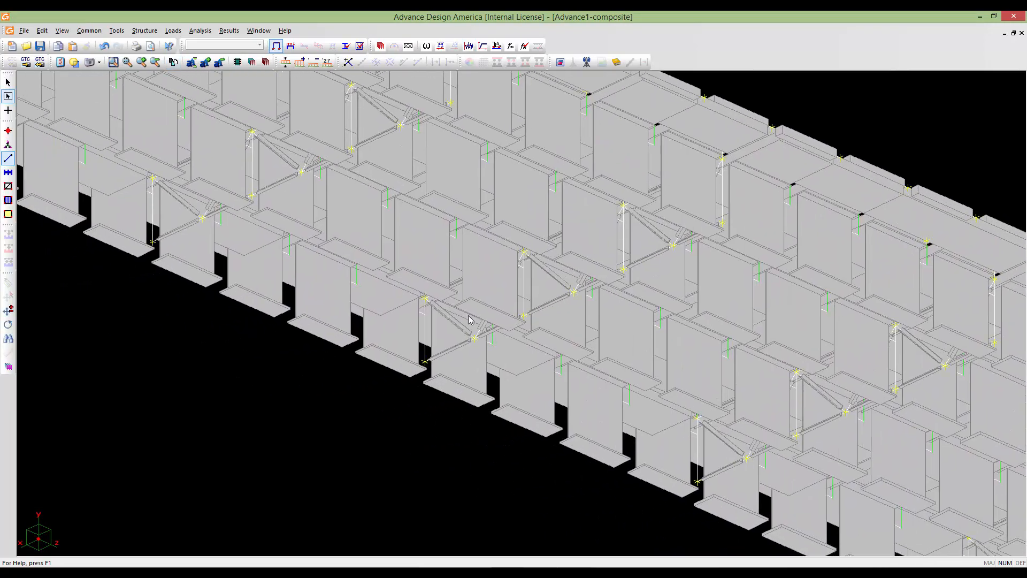
- Inspect the bracing frames between the girders in the first span, near the origin supports, in the solid 3D display
middle_click_drag(437, 300, 413, 313)
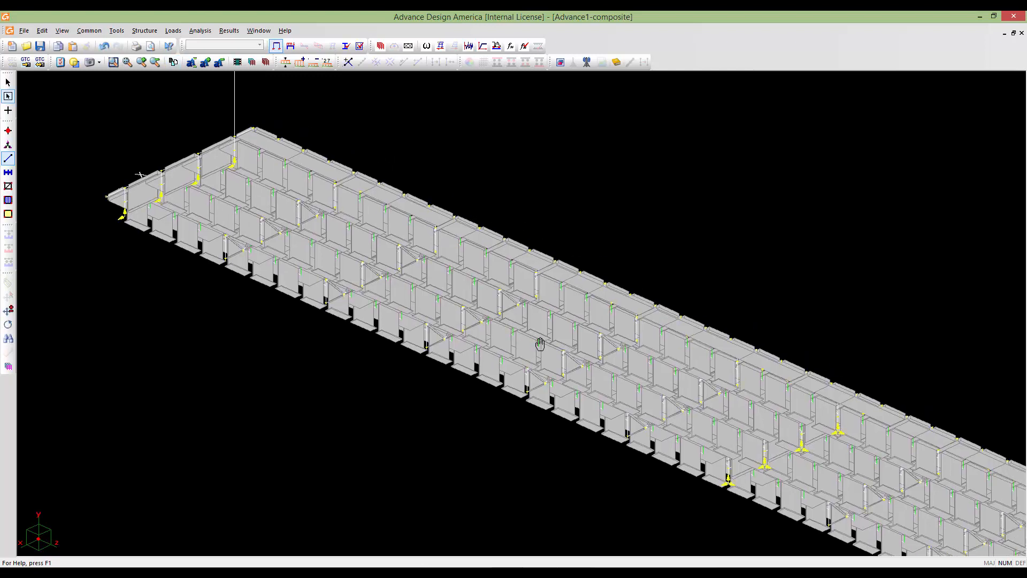
scroll(310, 219, "up", 3)
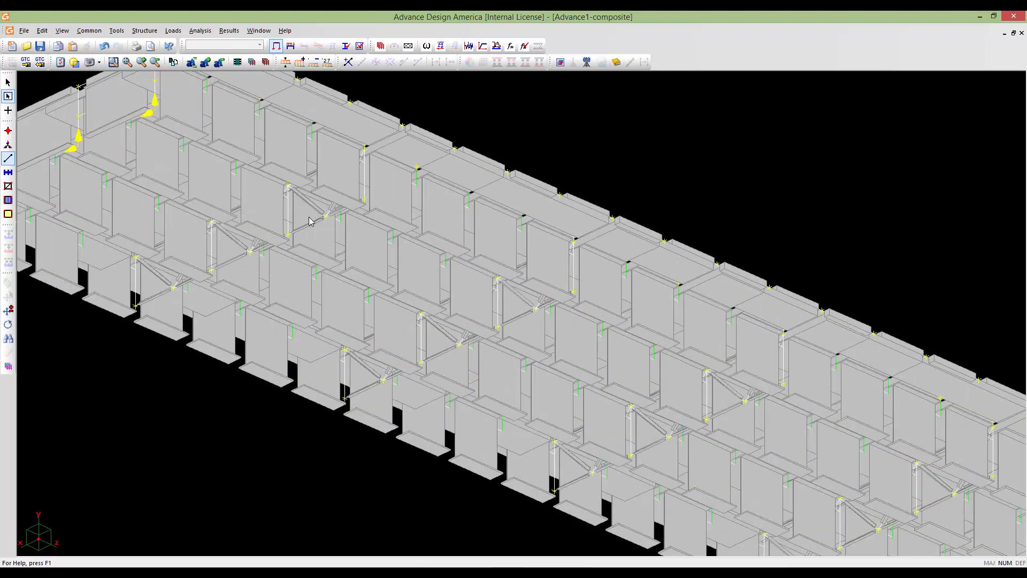
scroll(309, 217, "up", 5)
scroll(296, 232, "up", 1)
scroll(296, 233, "down", 4)
middle_click_drag(337, 211, 345, 296)
scroll(394, 210, "up", 2)
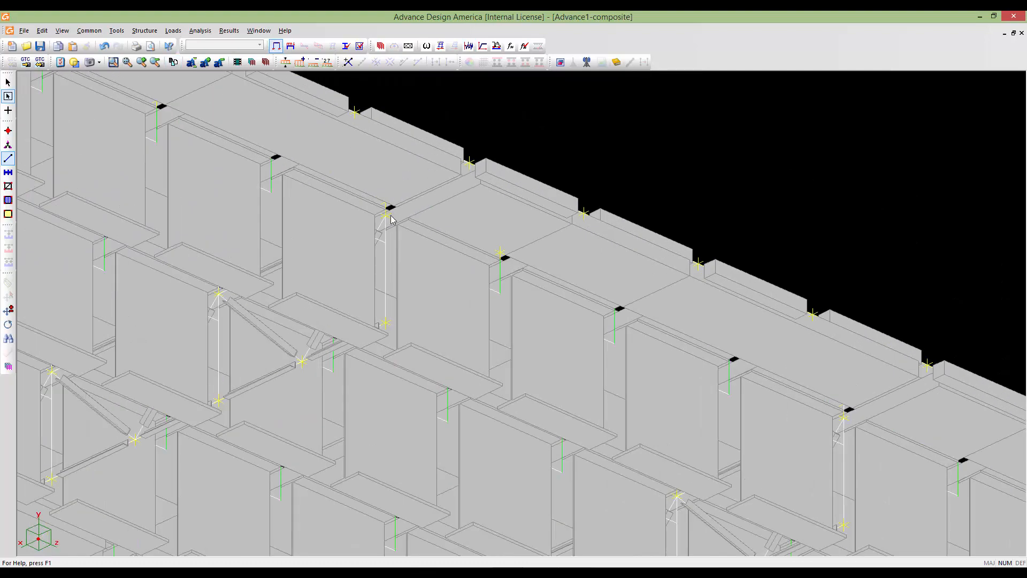
scroll(391, 219, "down", 6)
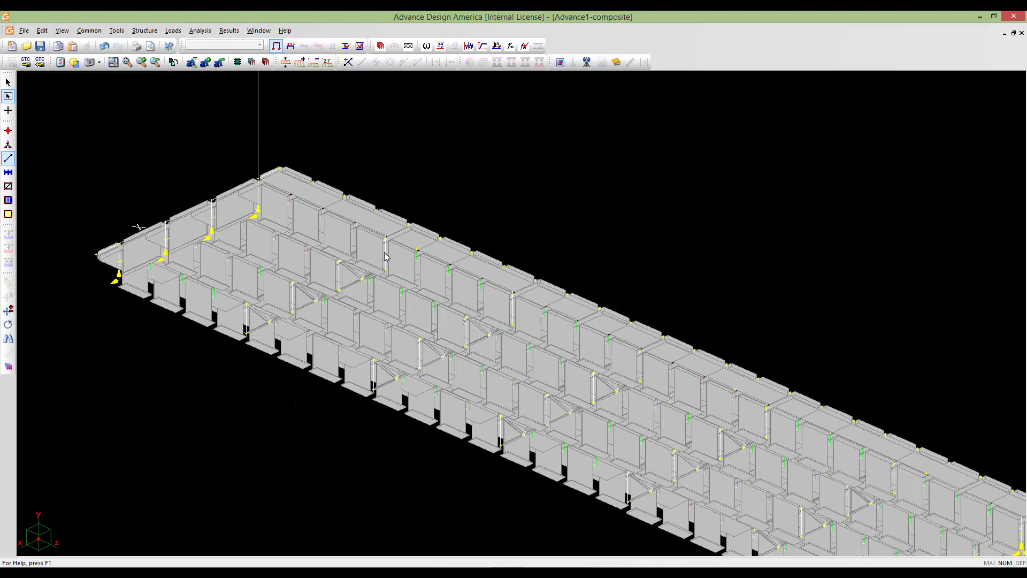
- Return to the isometric view of the whole bridge and turn off the 3D Display attribute for members
key("Home")
double_click(383, 282)
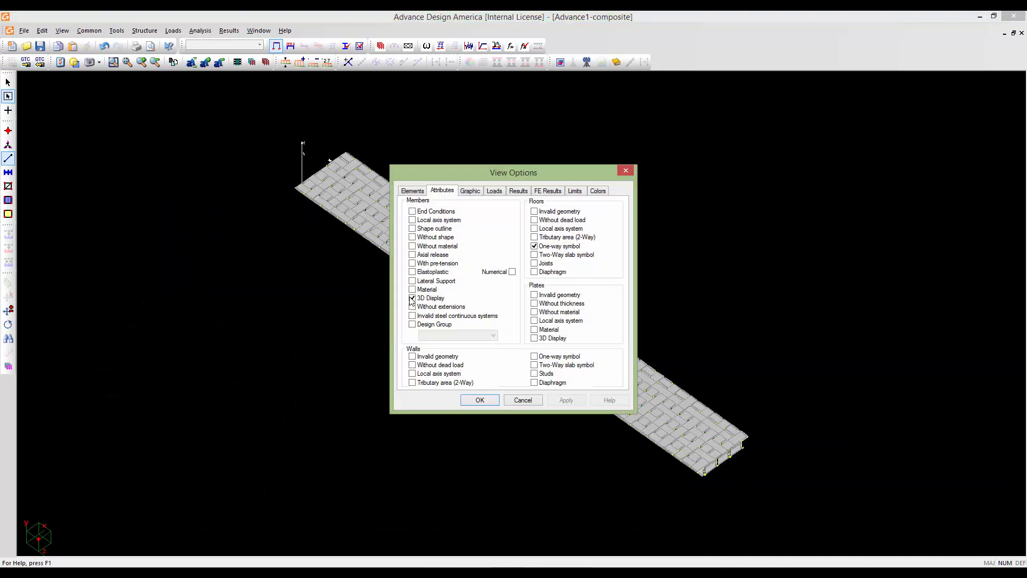
left_click(479, 400)
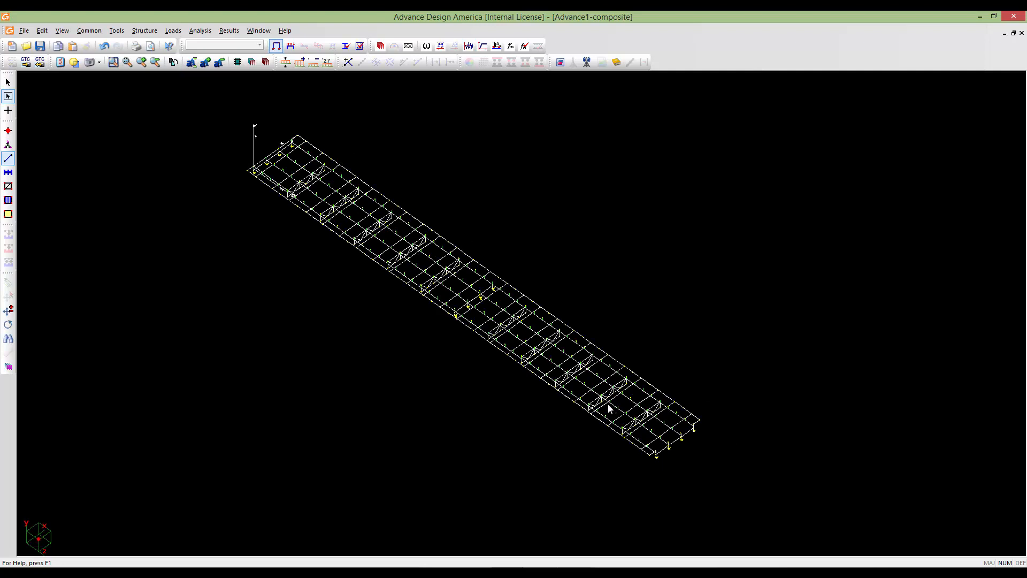
- Try to select the transverse bracing frames one by one in the plan view and clear the selection
key("8")
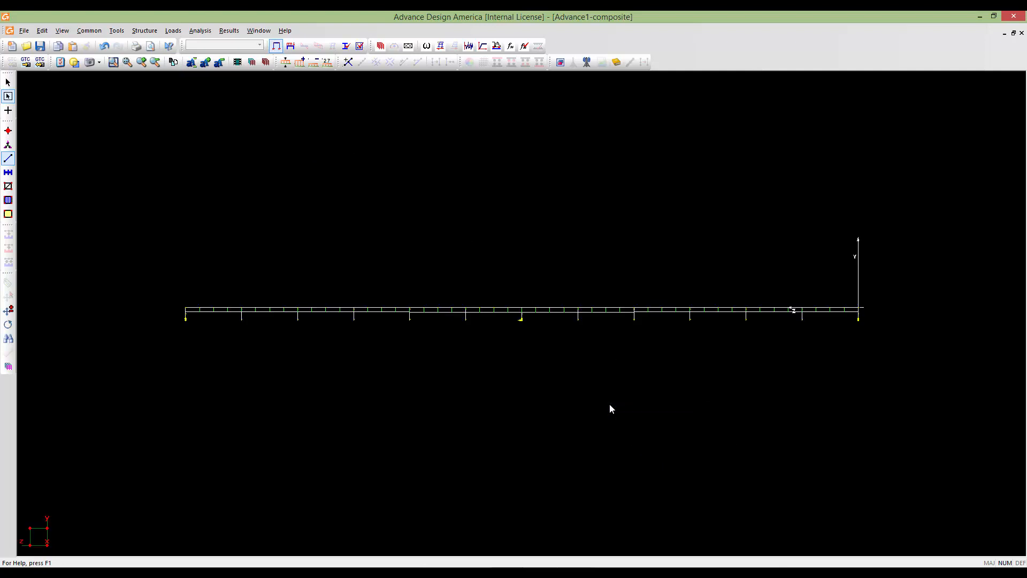
key("5")
middle_click_drag(607, 381, 592, 380)
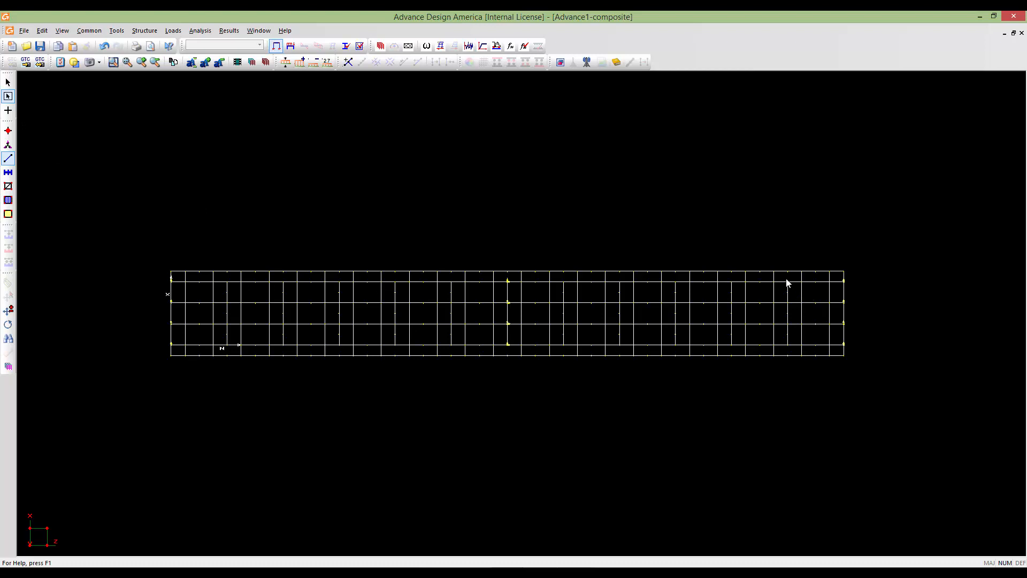
left_click(793, 351)
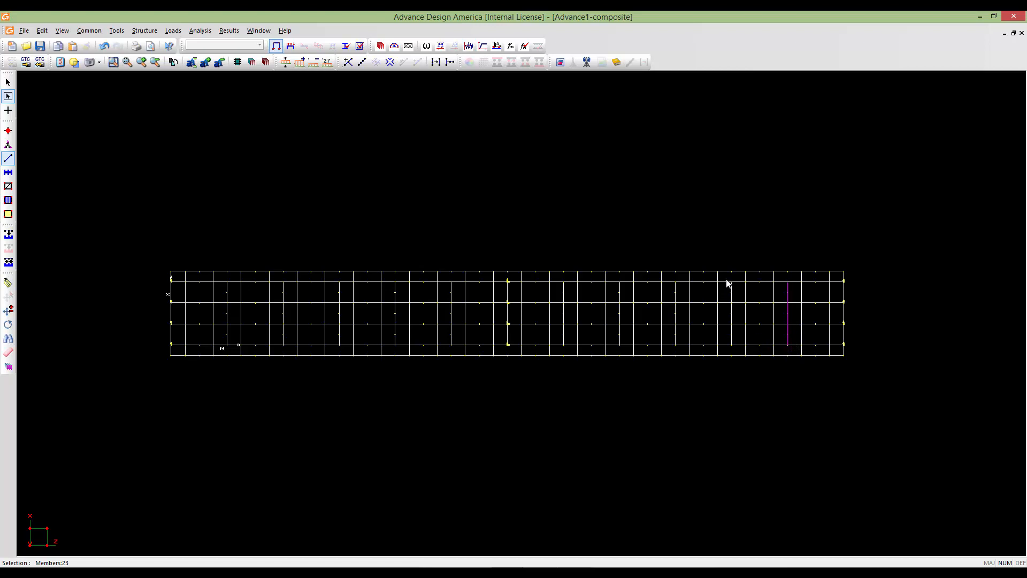
left_click(731, 348)
left_click(677, 342)
left_click(625, 351)
left_click(564, 345)
left_click(454, 352)
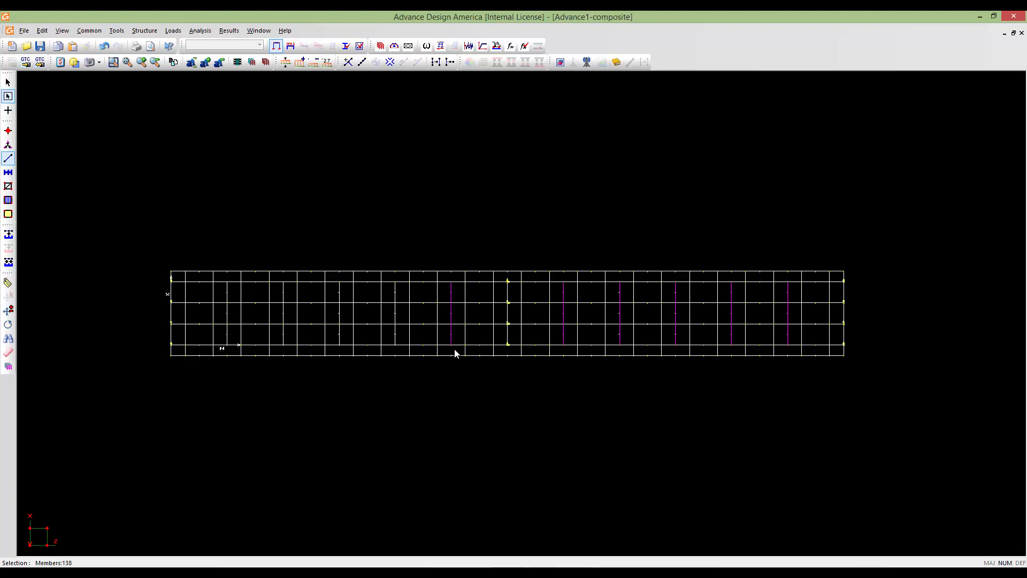
left_click(399, 348)
key("Home")
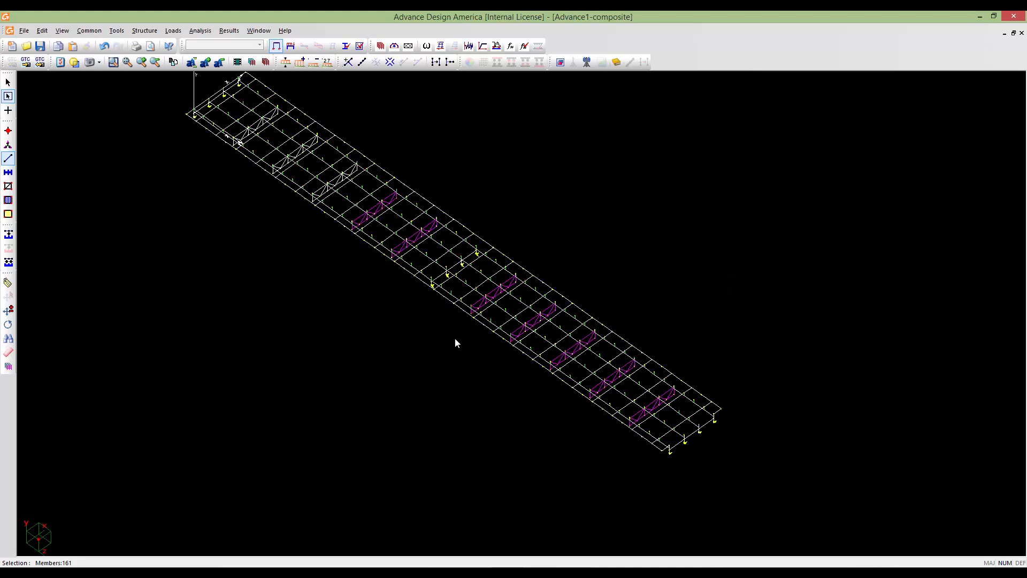
middle_click_drag(455, 338, 449, 370)
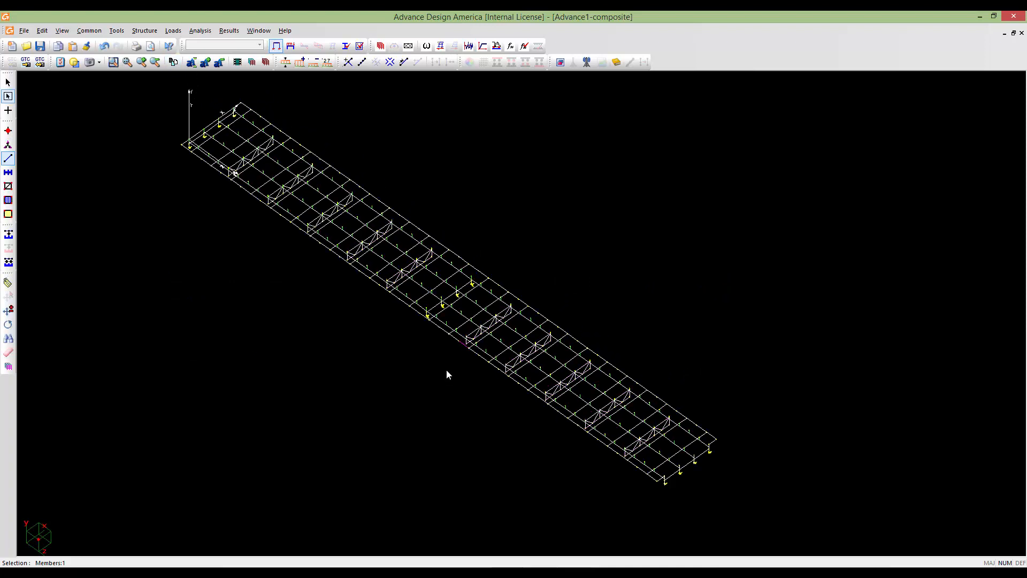
double_click(446, 369)
left_click(578, 420)
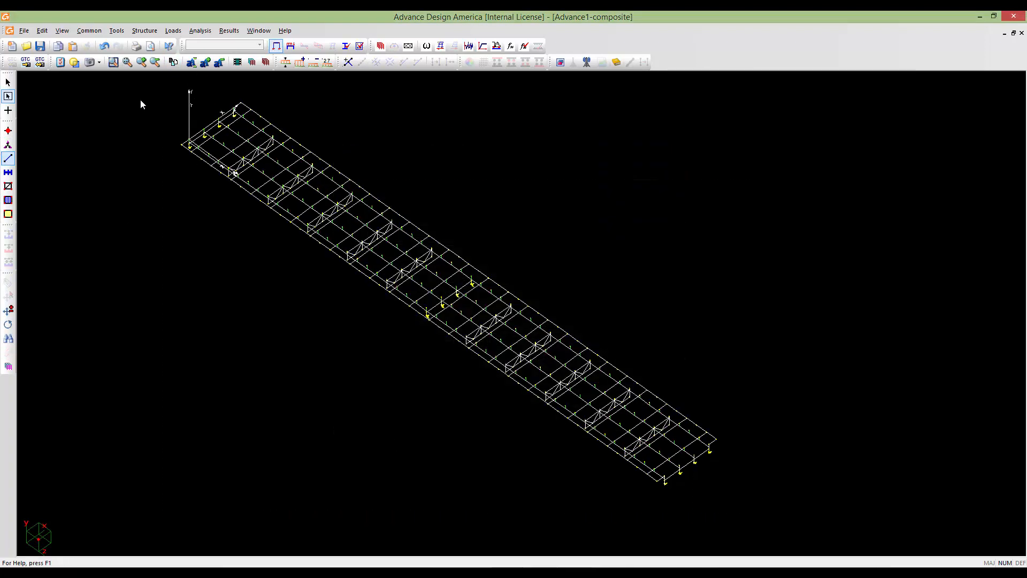
- Select all members, open the Members Spreadsheet and sort it by shape in reverse alphabetical order
key("ctrl+a")
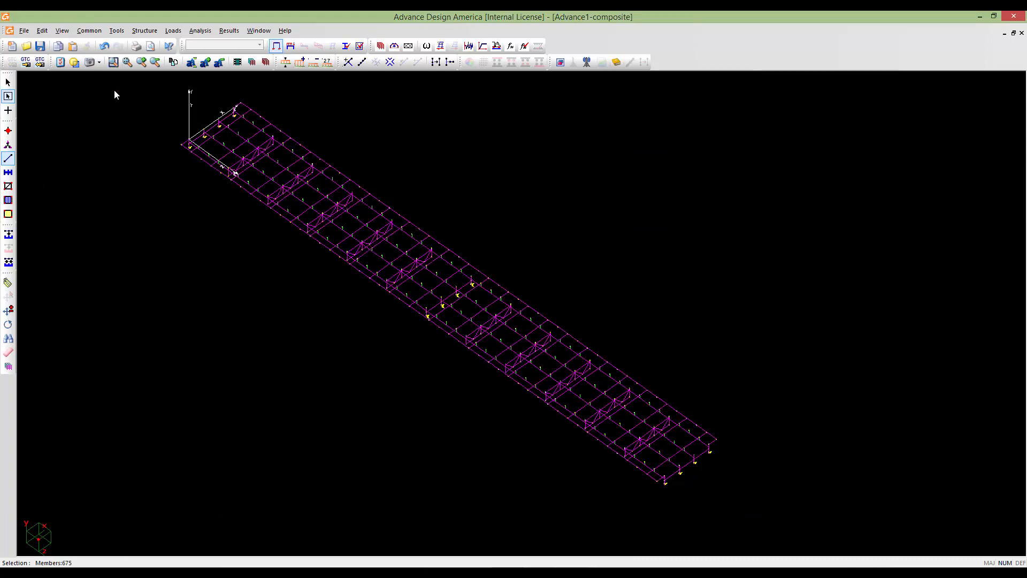
key("alt+Return")
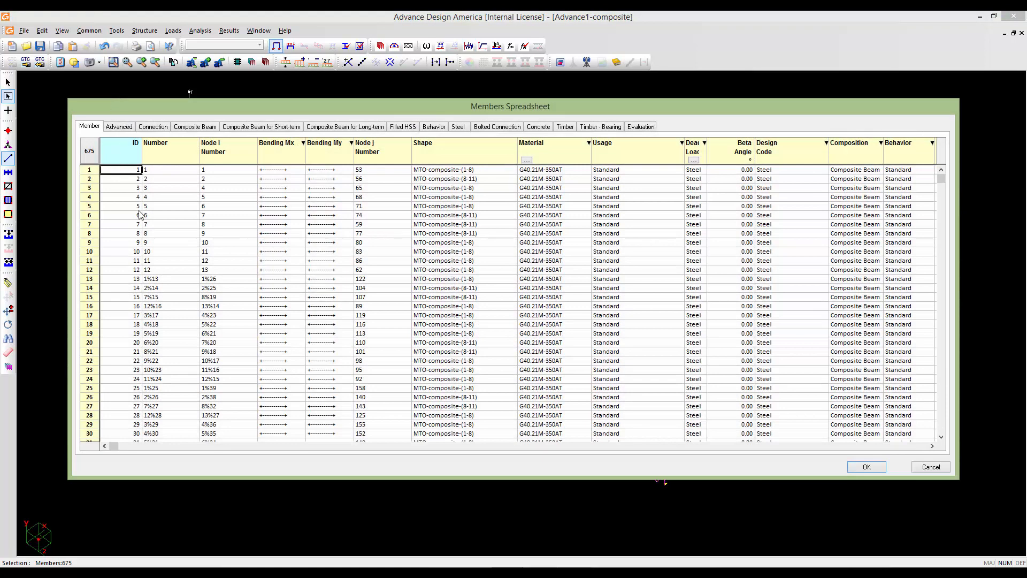
left_click(471, 152)
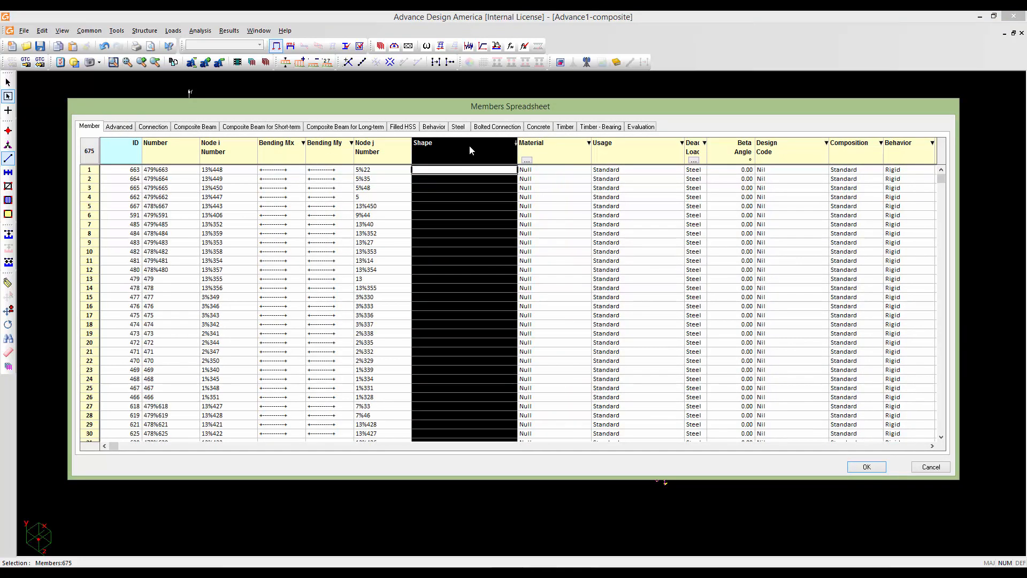
double_click(470, 161)
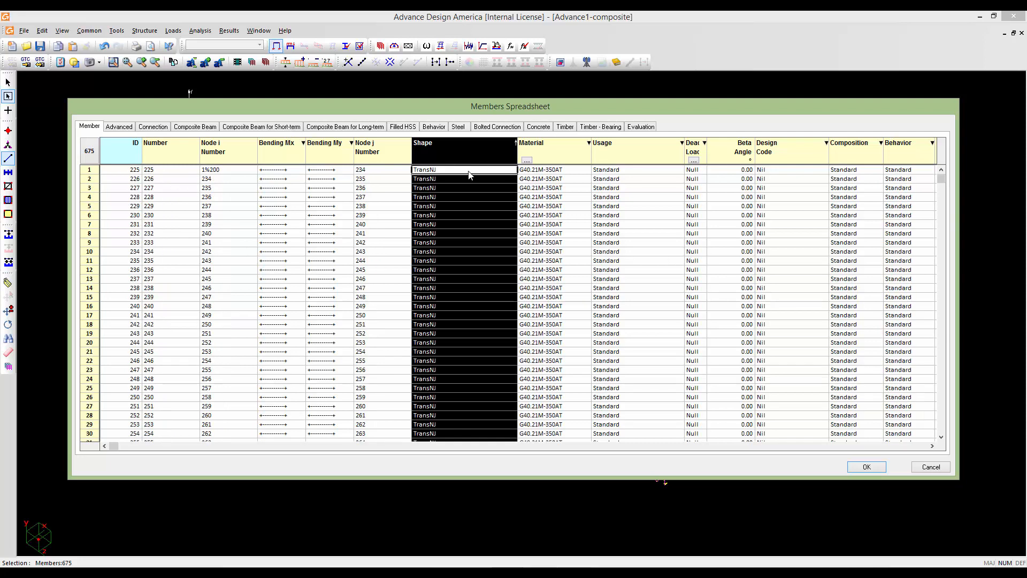
- Select all rows with the shape L89x89x9.5 in the Members Spreadsheet and accept so only those members are selected
scroll(465, 201, "down", 1)
scroll(453, 218, "down", 5)
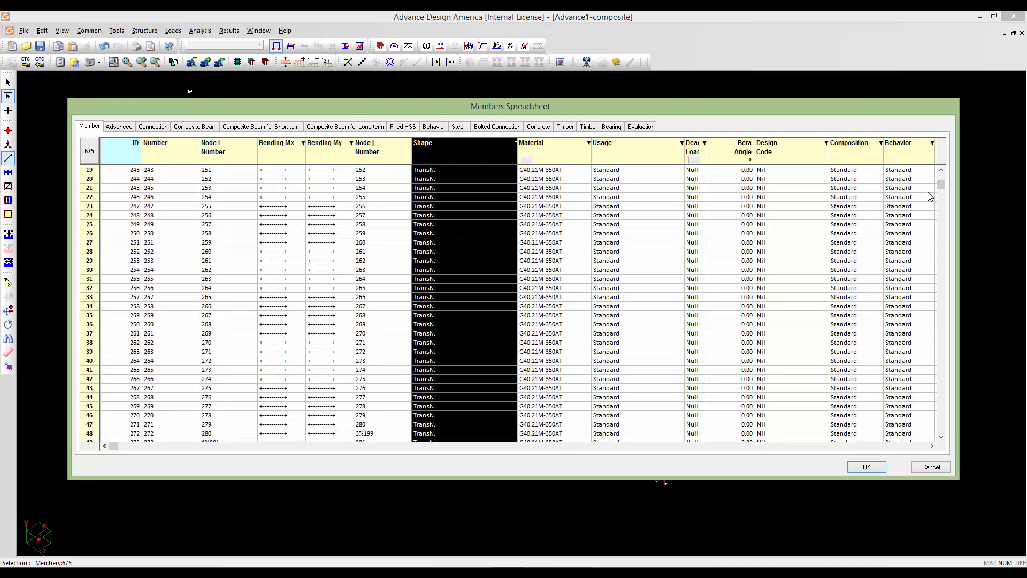
left_click_drag(940, 185, 939, 304)
scroll(919, 324, "down", 17)
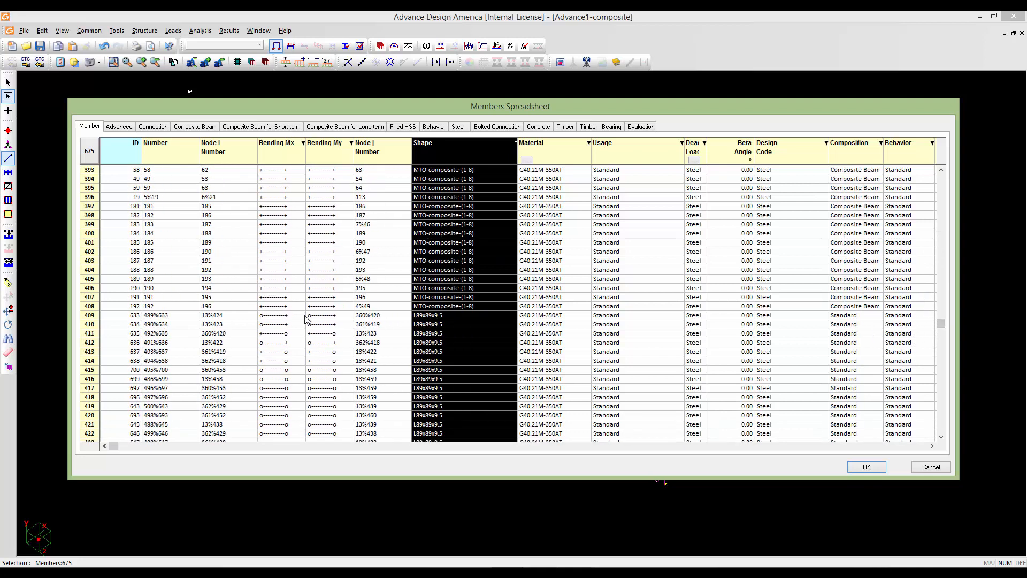
left_click_drag(109, 318, 134, 366)
scroll(101, 373, "down", 6)
scroll(99, 369, "down", 14)
scroll(100, 369, "down", 15)
scroll(100, 362, "down", 13)
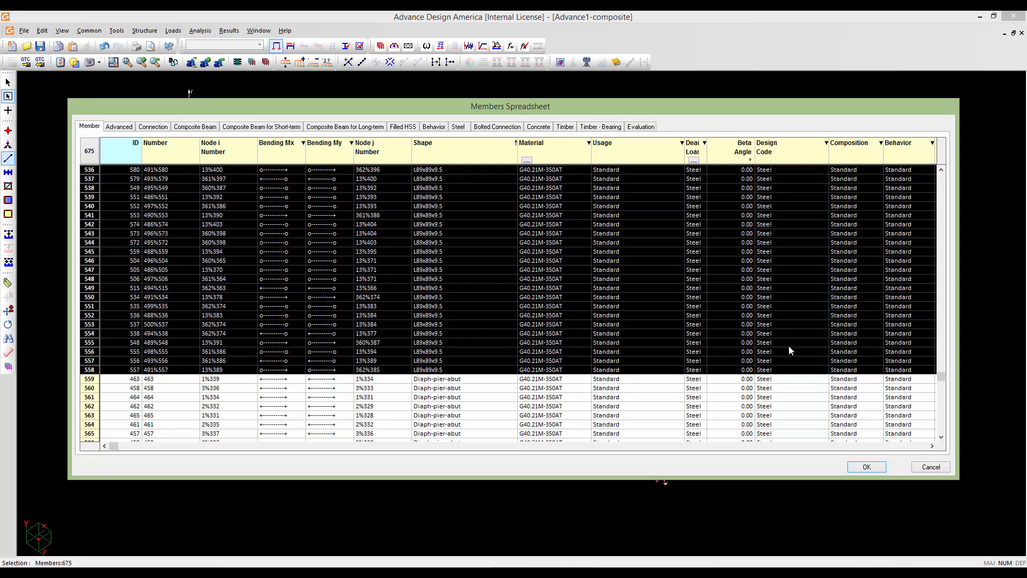
left_click(867, 467)
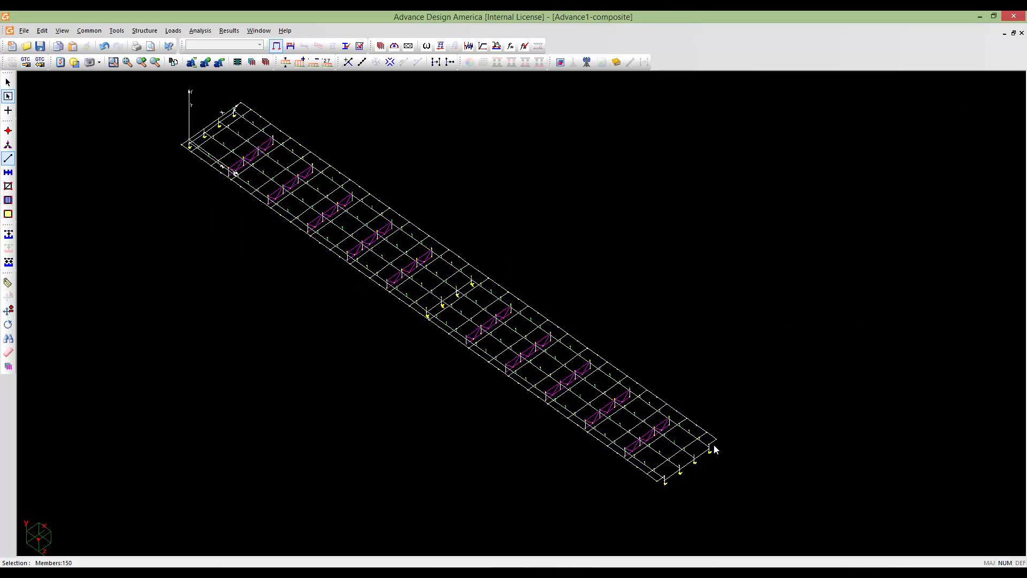
- Check the selected bracing members up close and save them as a named selection called "angles"
scroll(596, 408, "up", 5)
scroll(495, 265, "up", 2)
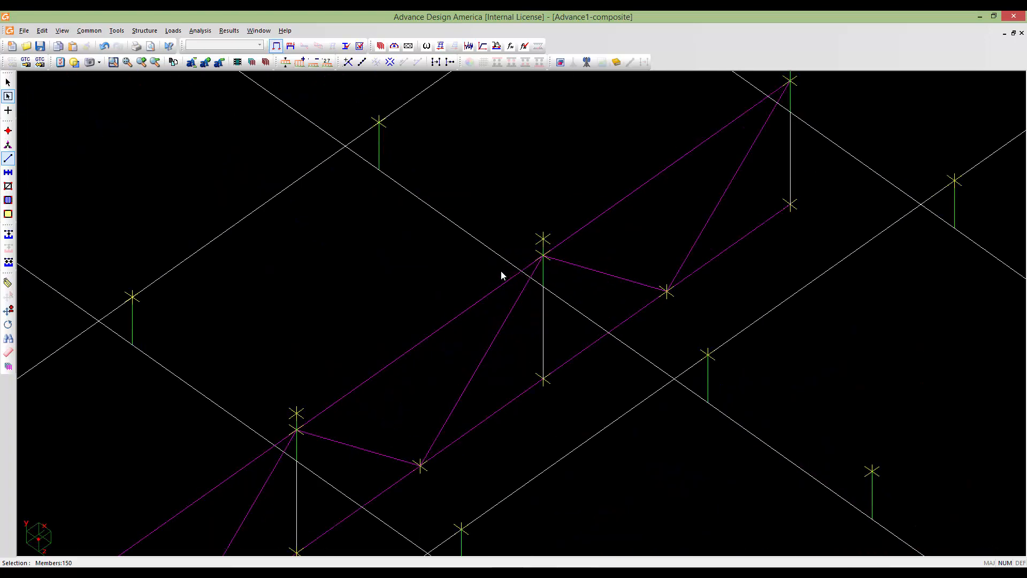
scroll(598, 274, "down", 8)
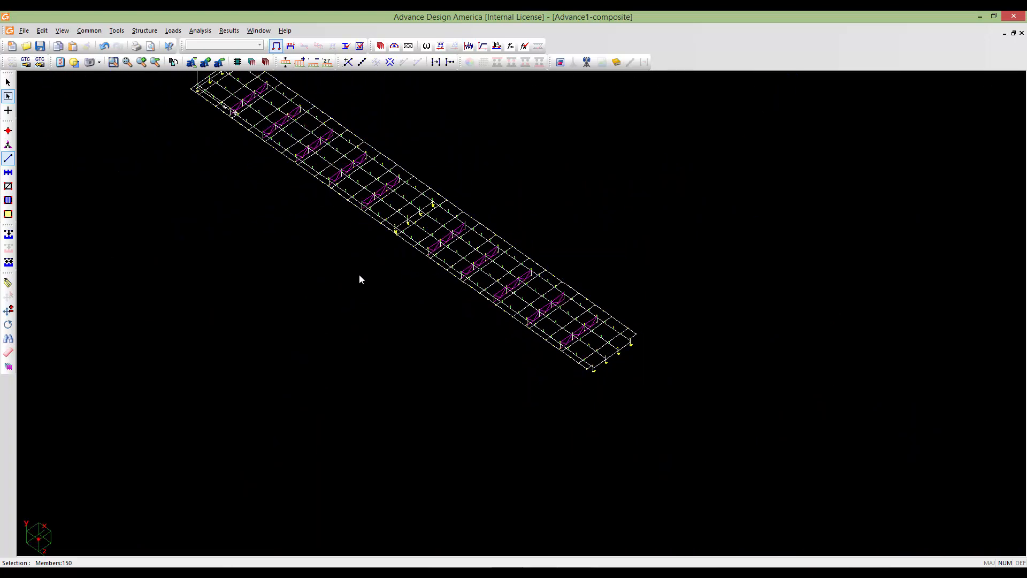
key("ctrl+g")
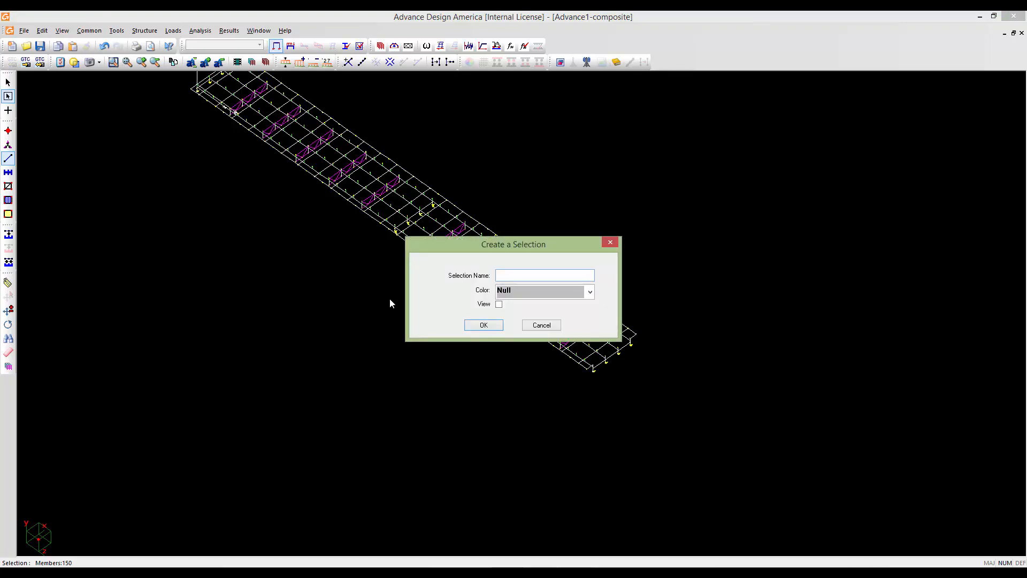
type("angles")
left_click(483, 325)
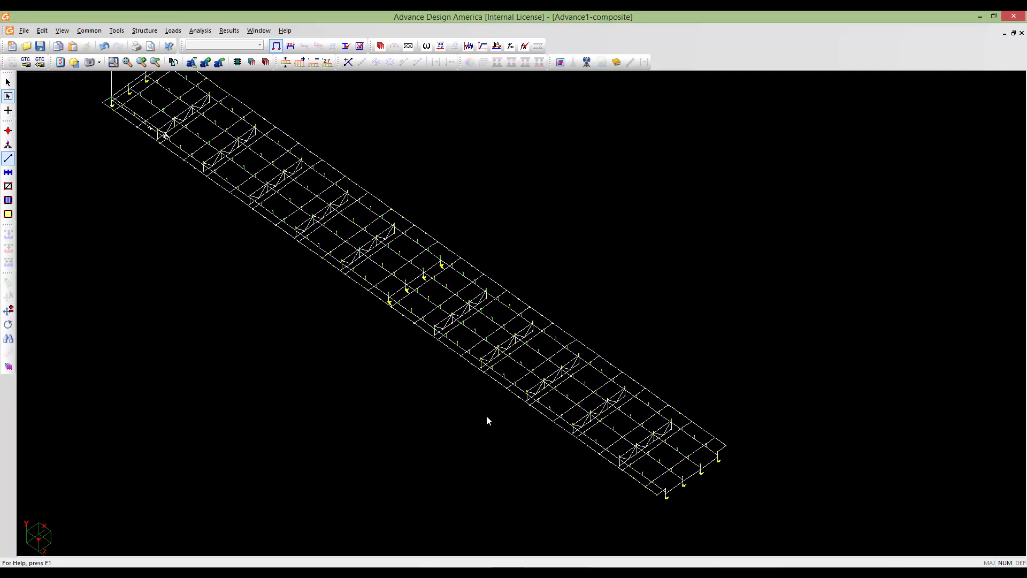
- Recall the saved selection "angles" and isolate its members in a partial view
key("s")
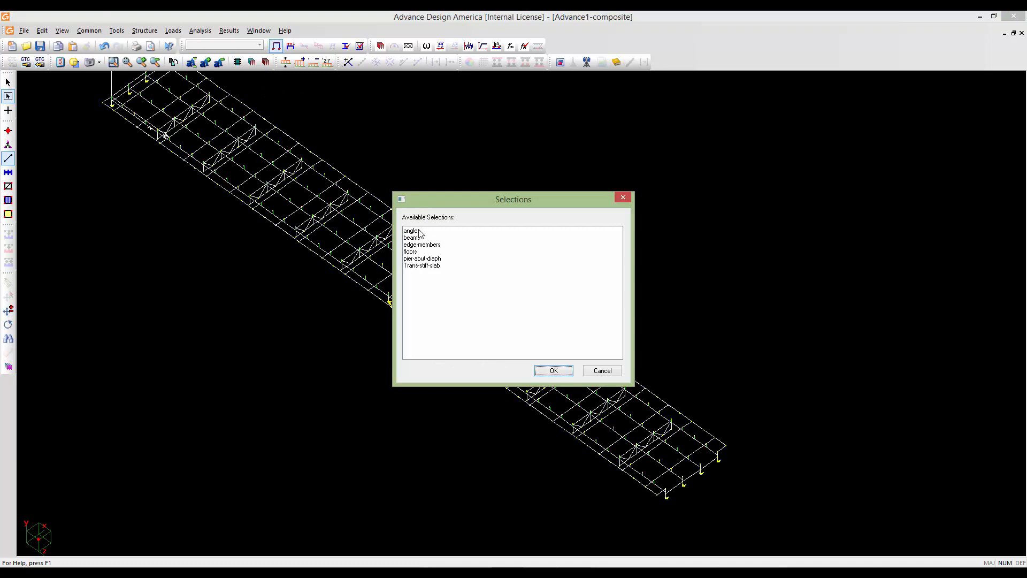
left_click(415, 230)
left_click(552, 371)
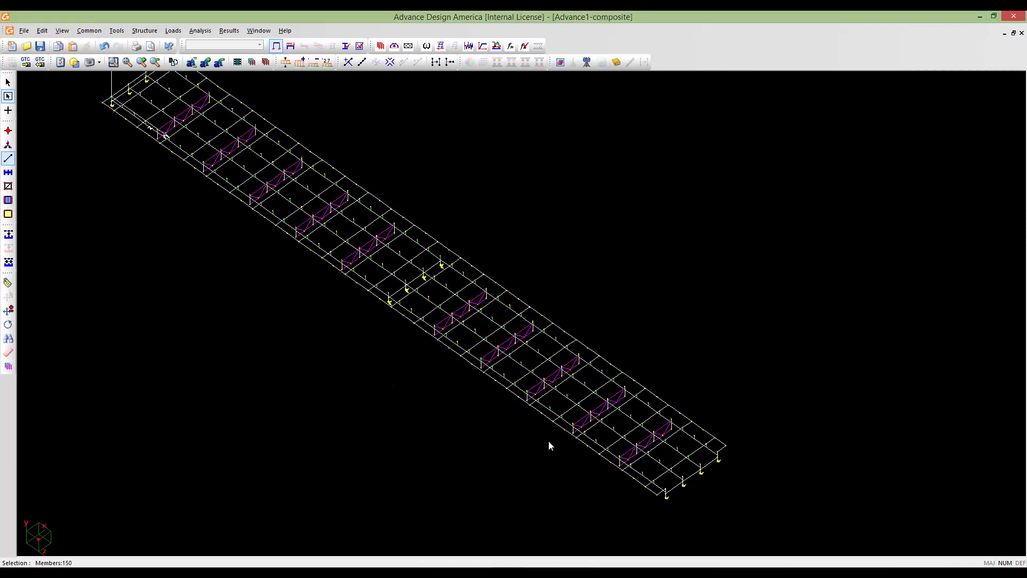
key("p")
scroll(560, 451, "up", 2)
scroll(555, 432, "down", 1)
middle_click_drag(555, 431, 556, 479)
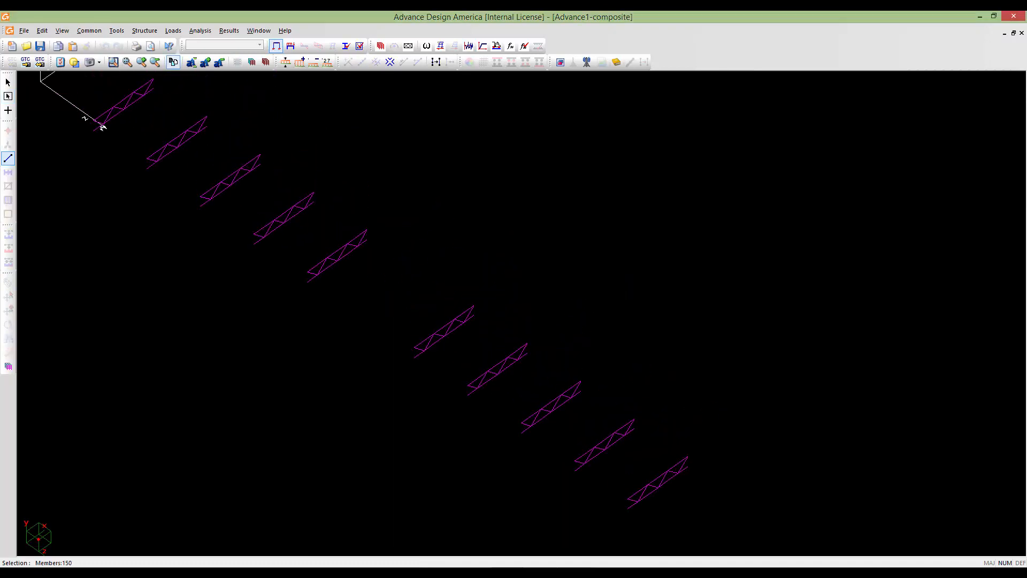
- Turn on the 3D Display attribute for members and inspect the isolated angle frames up close
key("v")
left_click(417, 298)
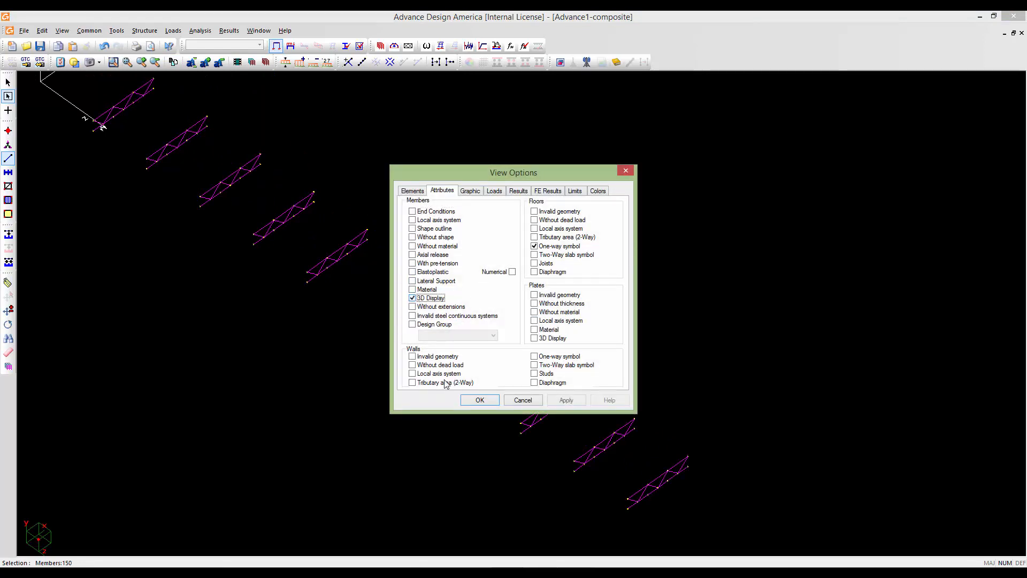
left_click(480, 399)
scroll(488, 407, "up", 3)
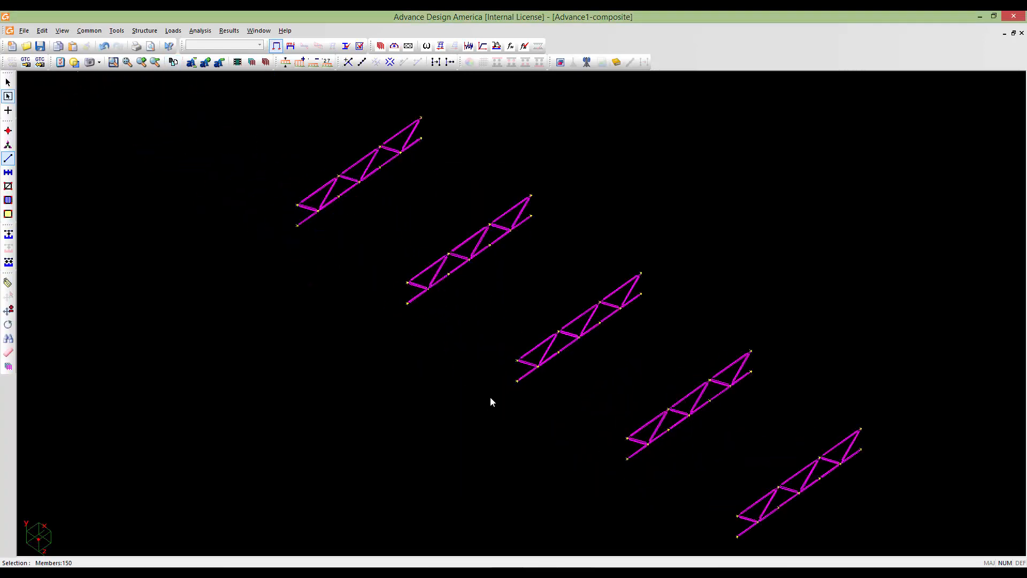
scroll(490, 397, "up", 4)
middle_click_drag(579, 357, 533, 413)
scroll(532, 413, "up", 4)
- Clear the selection, show the complete bridge again and save the project
key("Escape")
scroll(532, 413, "down", 8)
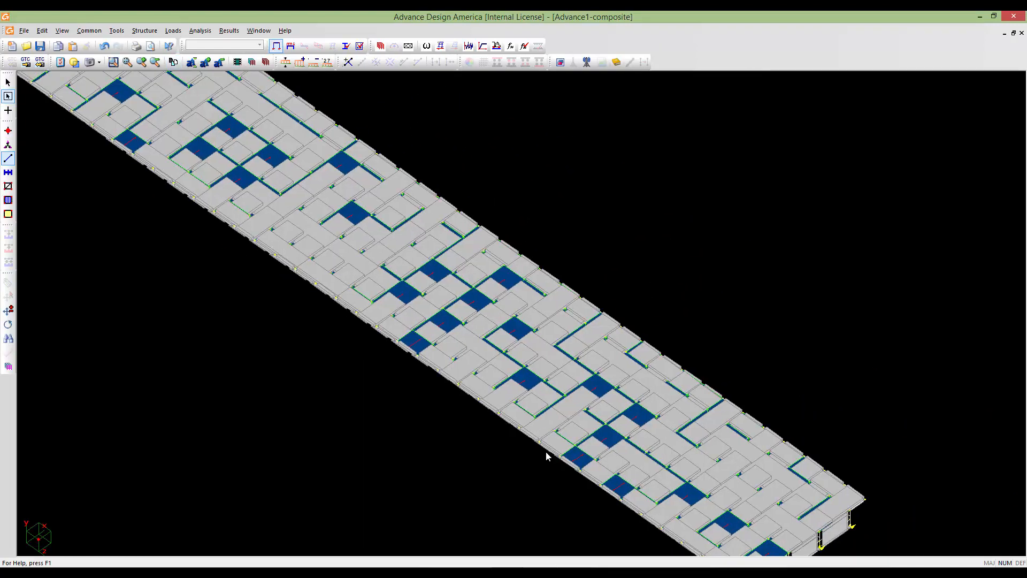
middle_click_drag(546, 452, 567, 440)
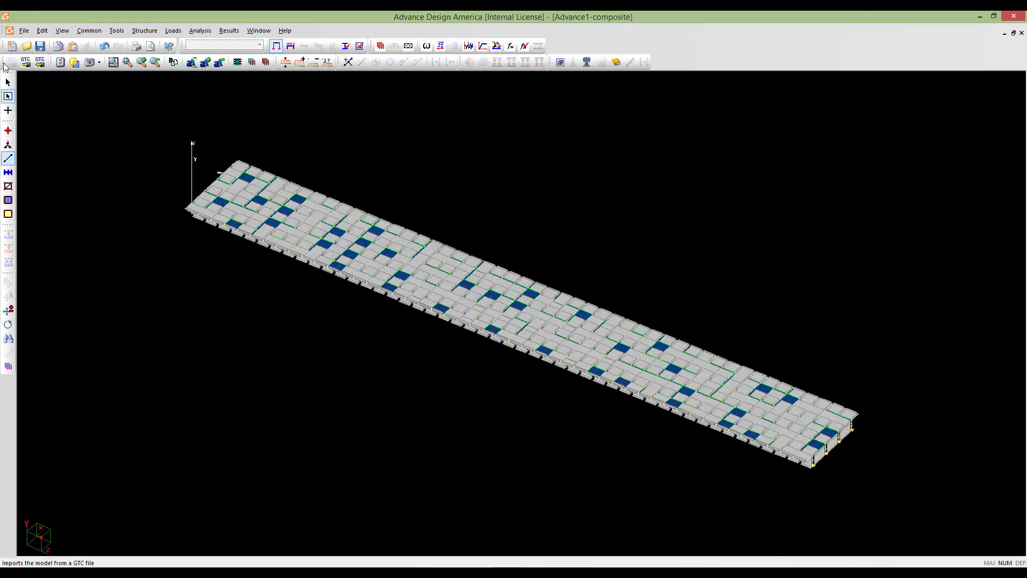
left_click(39, 48)
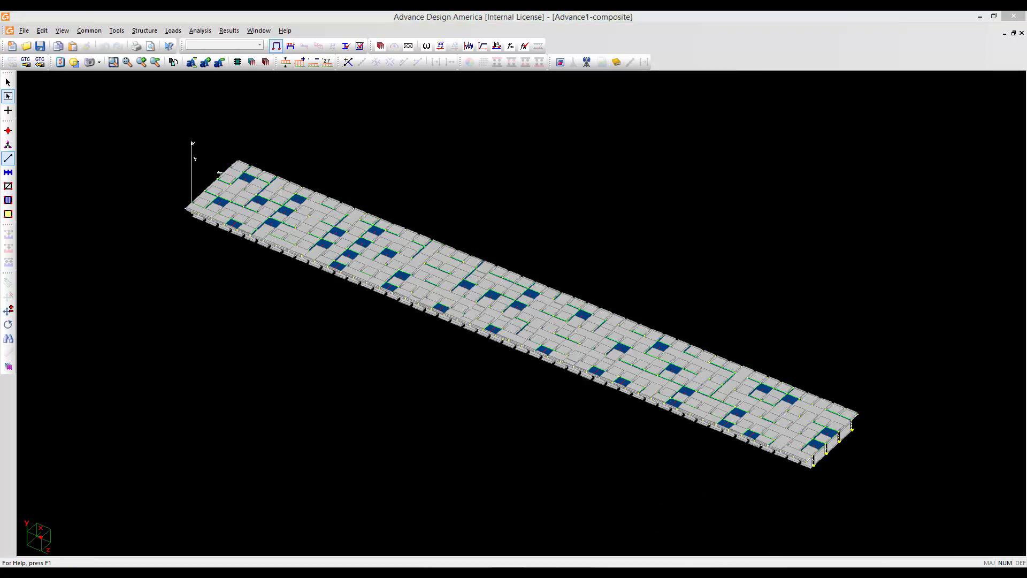
left_click(709, 22)
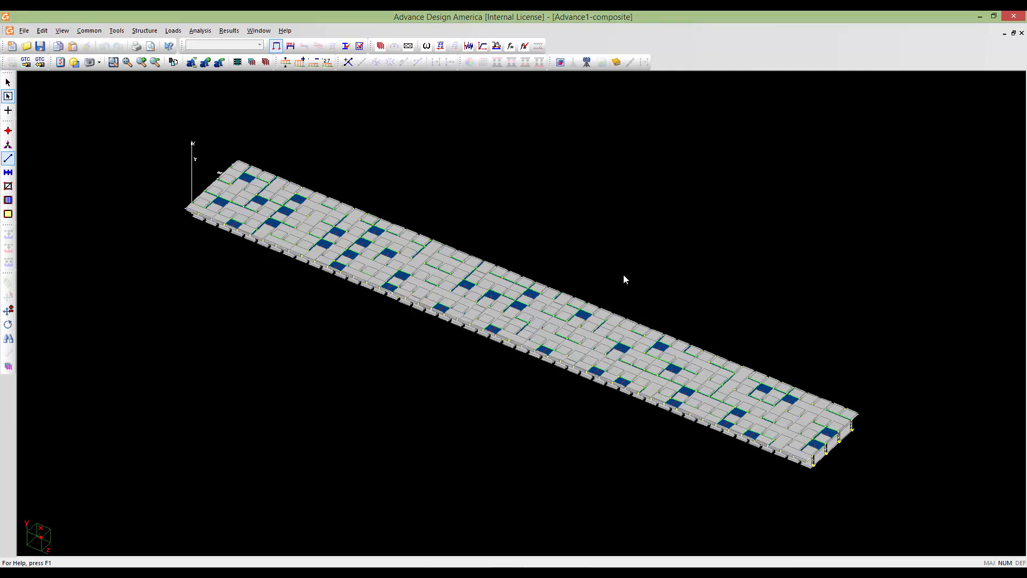
mouse_move(567, 357)
middle_mouse_down()
mouse_move(521, 342)
mouse_move(552, 348)
middle_mouse_up()
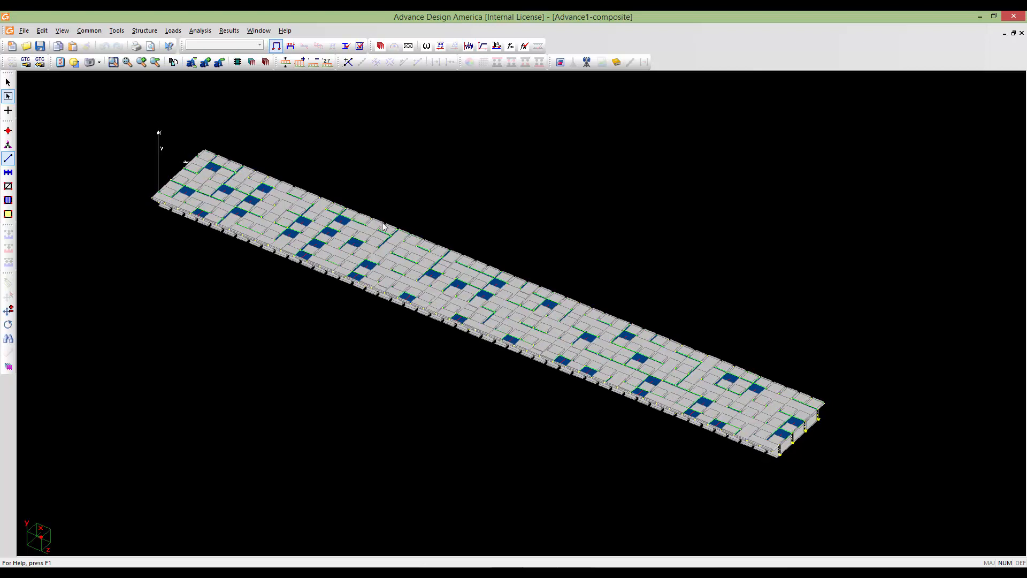
- Open the load case definitions and check the existing dead load entries
scroll(451, 217, "down", 1)
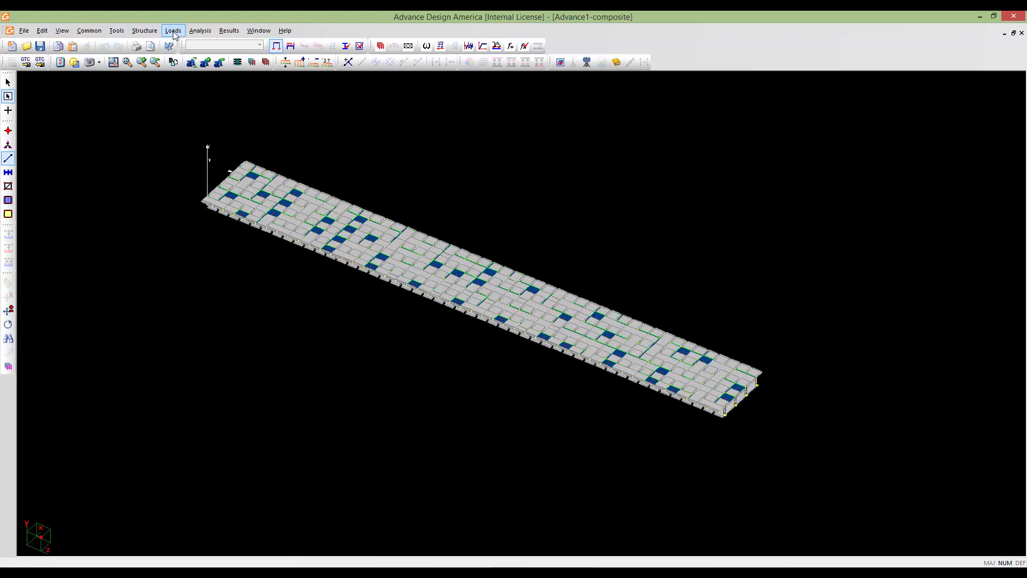
left_click(173, 31)
mouse_move(191, 46)
left_click(315, 44)
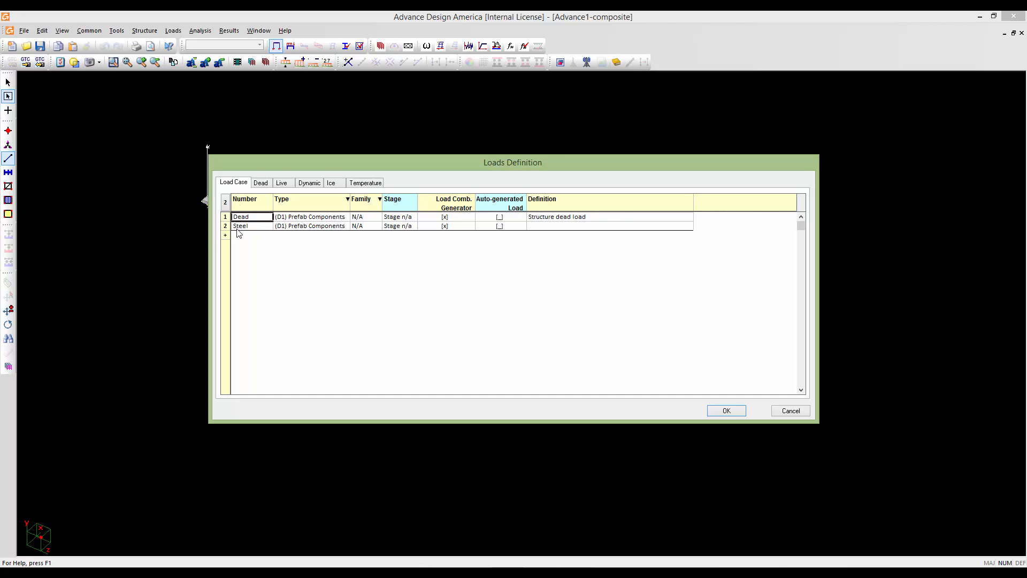
left_click(258, 183)
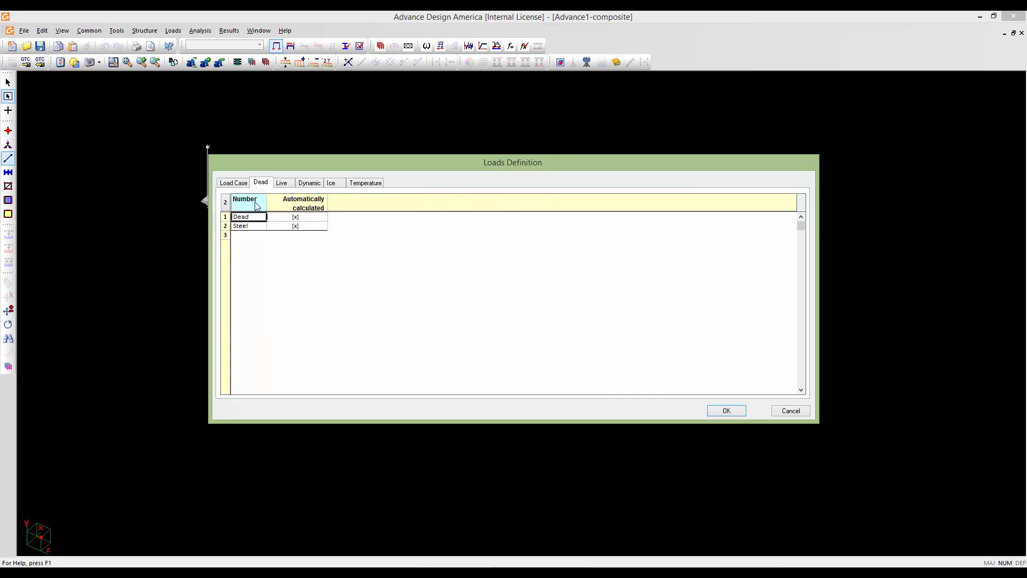
left_click(242, 185)
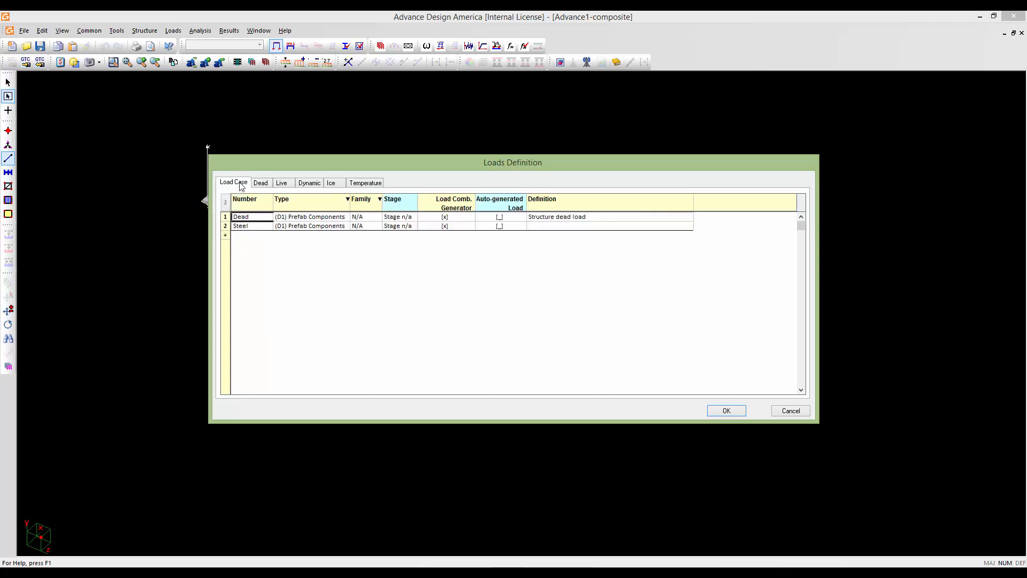
- Add a load case named "Deck" with the CAN/CSA-S6-00/06 type (D2) Cast concrete
left_click(225, 235)
left_click(251, 237)
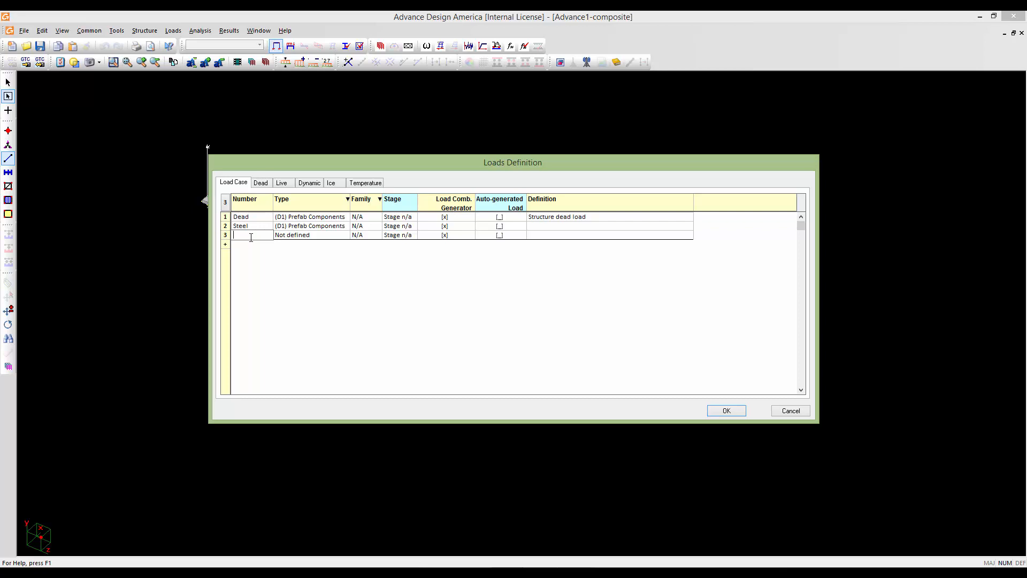
type("De")
type("sck")
key("BackSpace")
key("BackSpace")
key("BackSpace")
key("BackSpace")
key("BackSpace")
type("Deck")
left_click(309, 236)
left_click(309, 235)
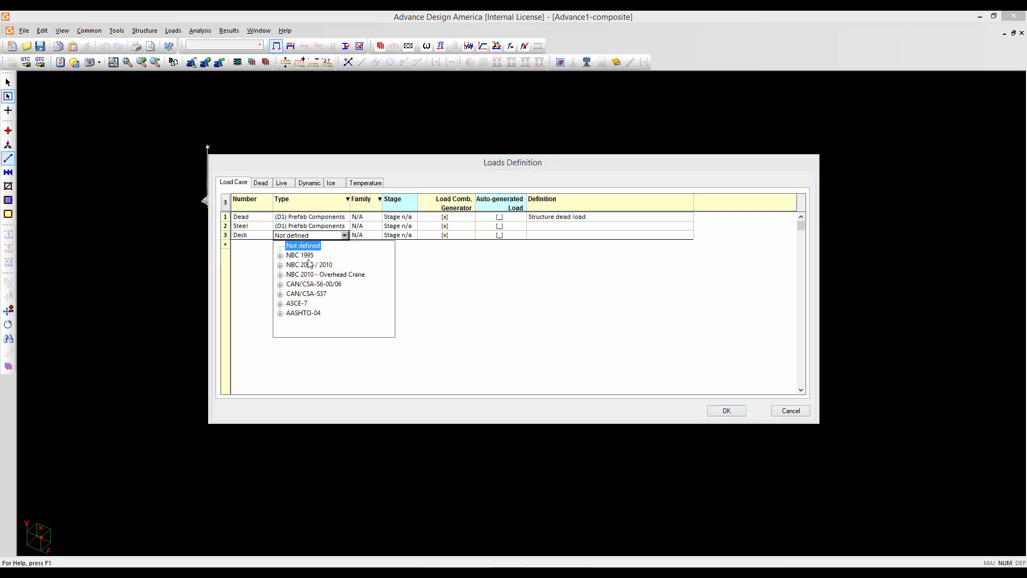
left_click(281, 284)
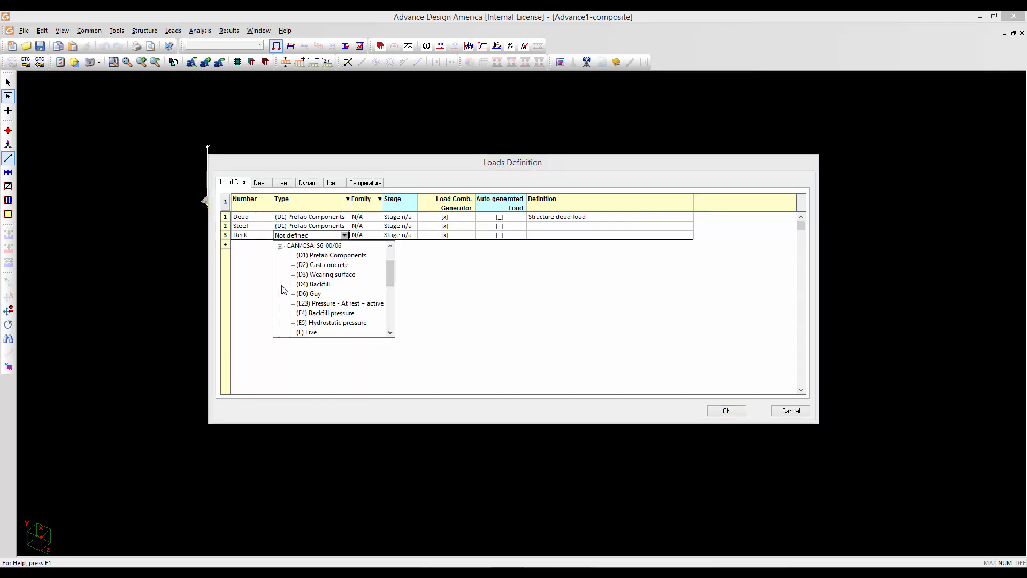
left_click(323, 266)
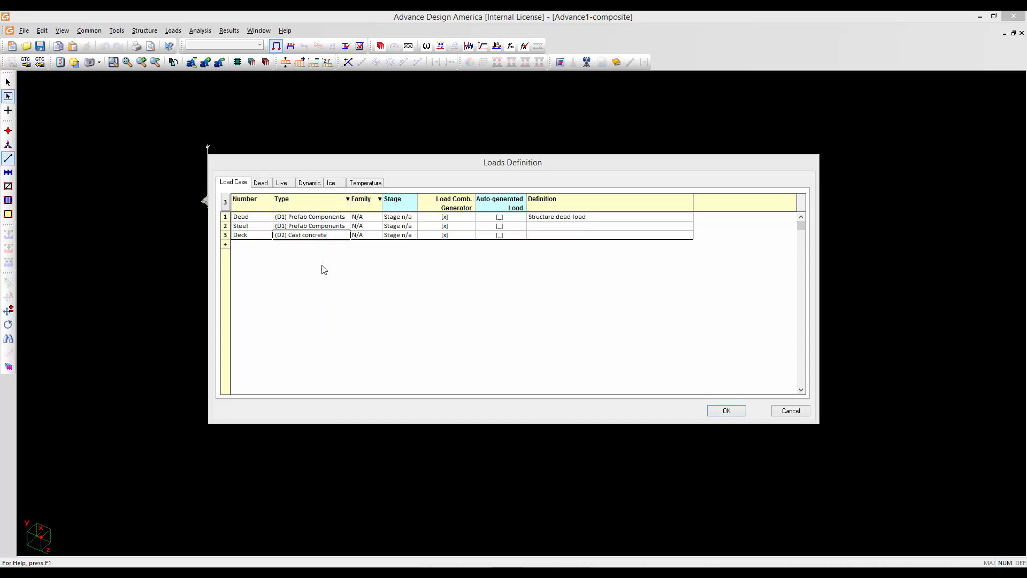
- Add a load case named "Asphalt" with the CAN/CSA-S6-00/06 type (D3) Wearing surface
left_click(227, 244)
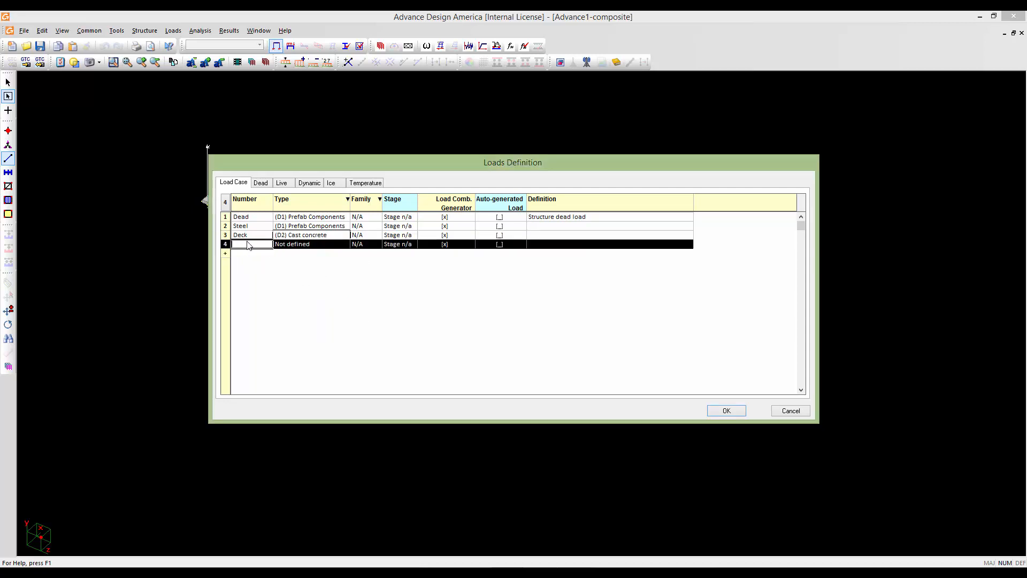
left_click(255, 245)
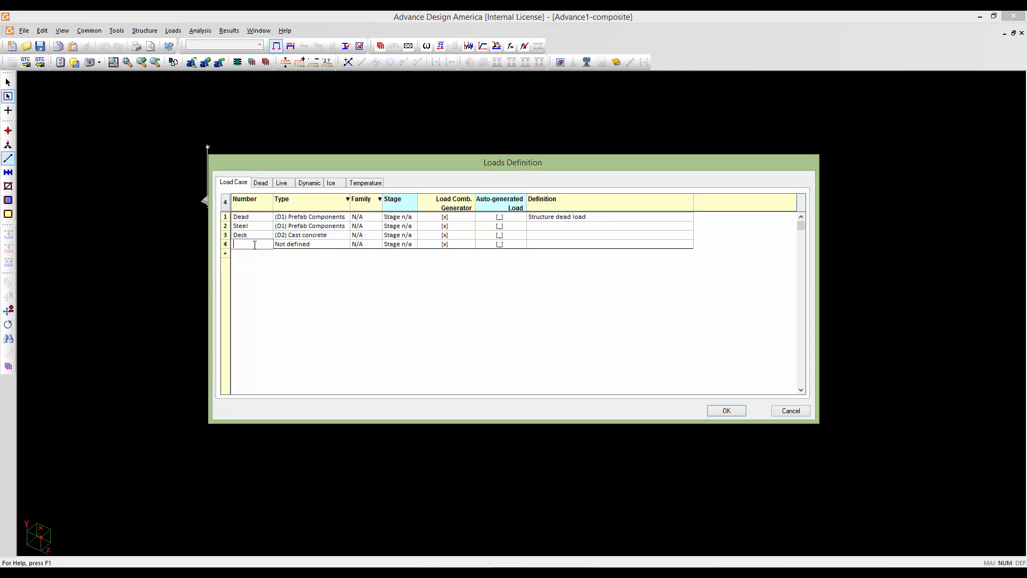
type("aspha")
key("Delete")
type("A")
left_click(291, 245)
left_click(290, 245)
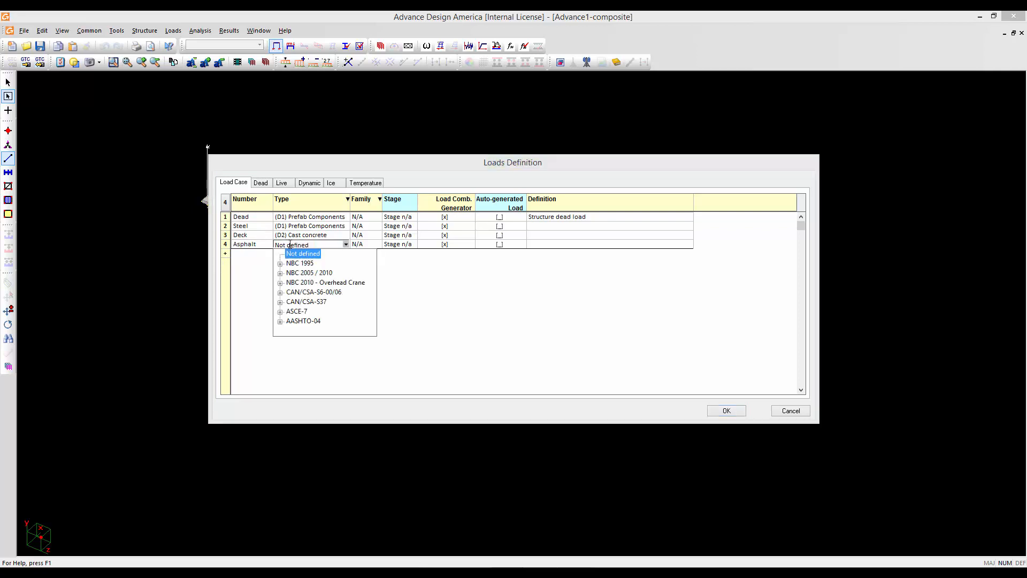
left_click(281, 292)
left_click(318, 283)
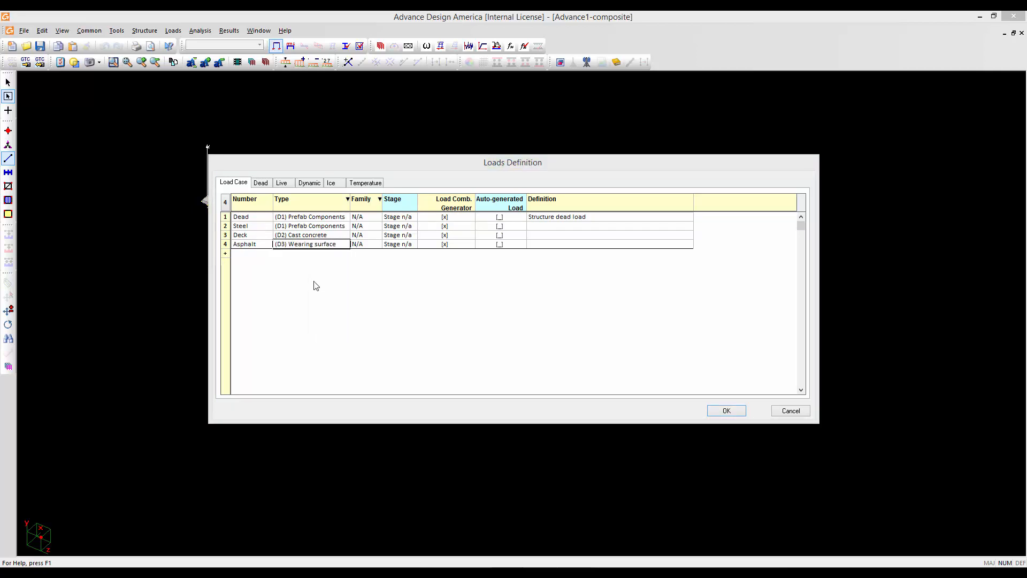
- Add a load case named "Barrier" with the CAN/CSA-S6-00/06 type (D1) Prefab Components
left_click(227, 256)
left_click(239, 252)
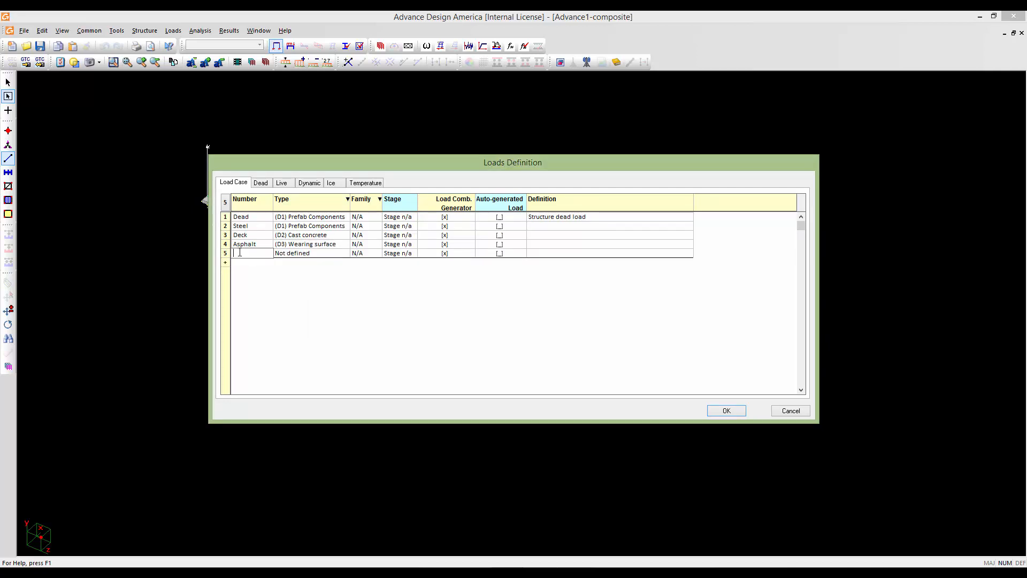
type("Barrier")
left_click(284, 256)
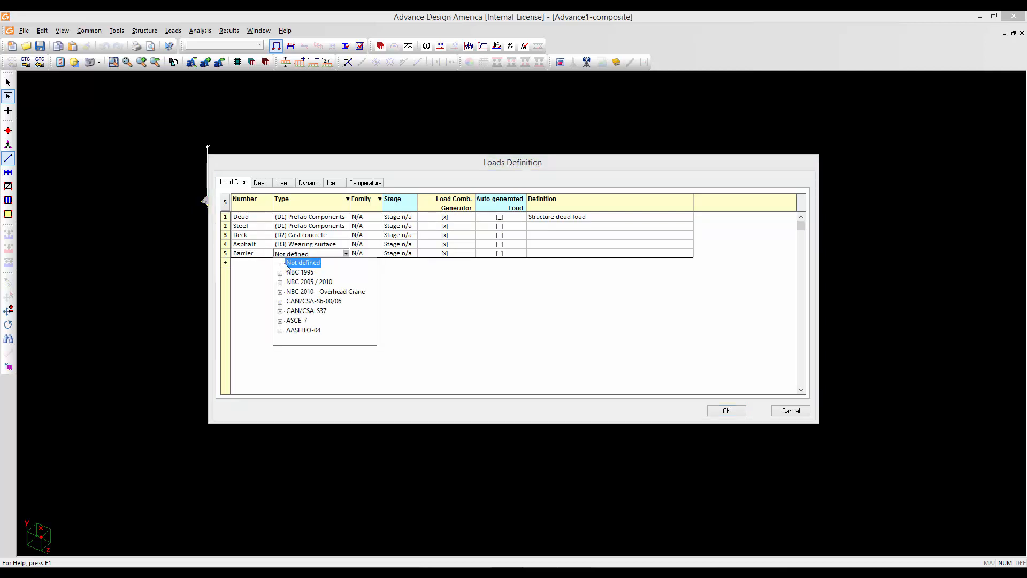
left_click(280, 302)
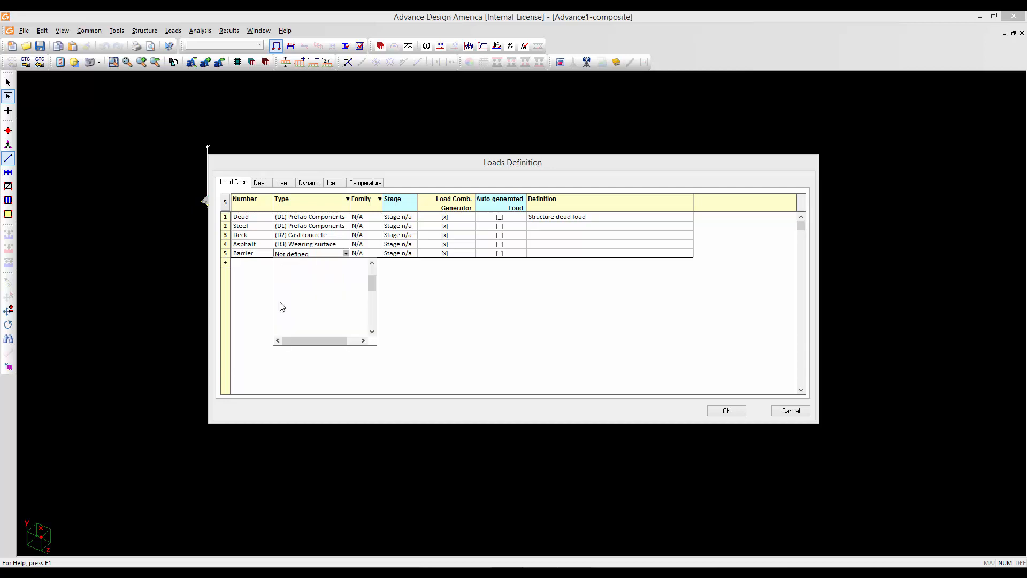
left_click(302, 273)
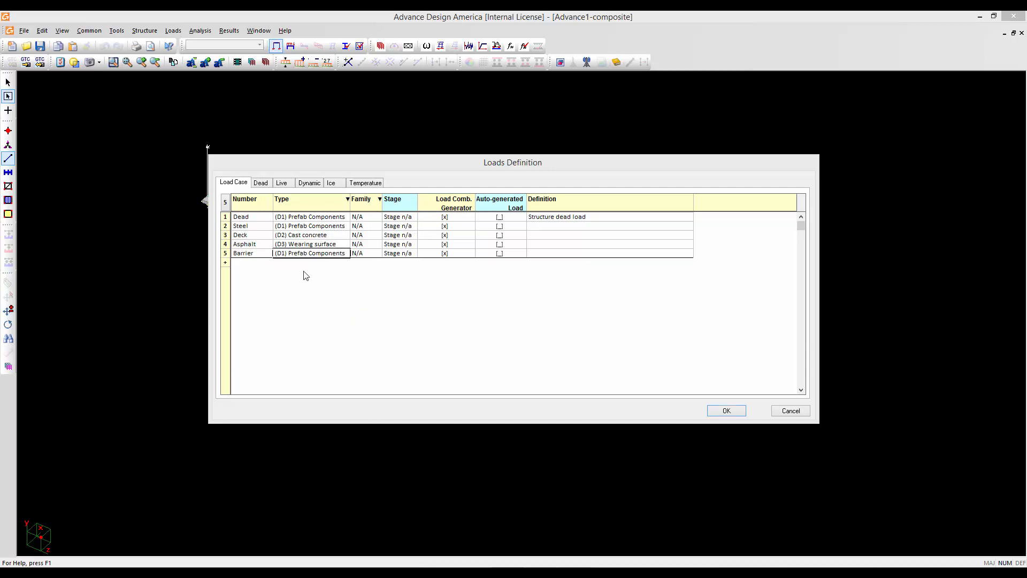
- Add a load case named "Form work" with the CAN/CSA-S6-00/06 type (D1) Prefab Components
left_click(226, 262)
left_click(247, 262)
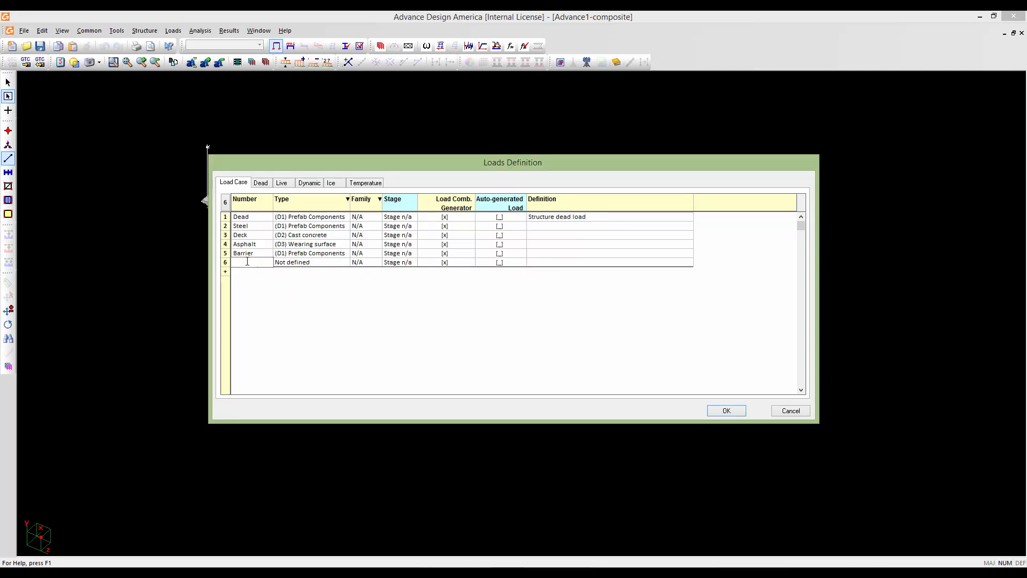
type("Formwork")
left_click(290, 263)
left_click(290, 263)
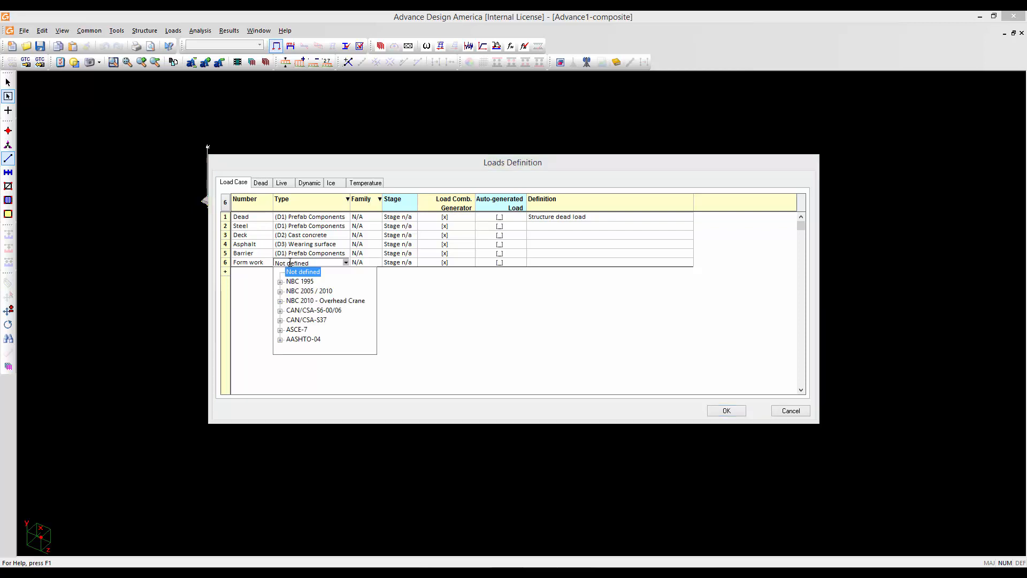
left_click(280, 311)
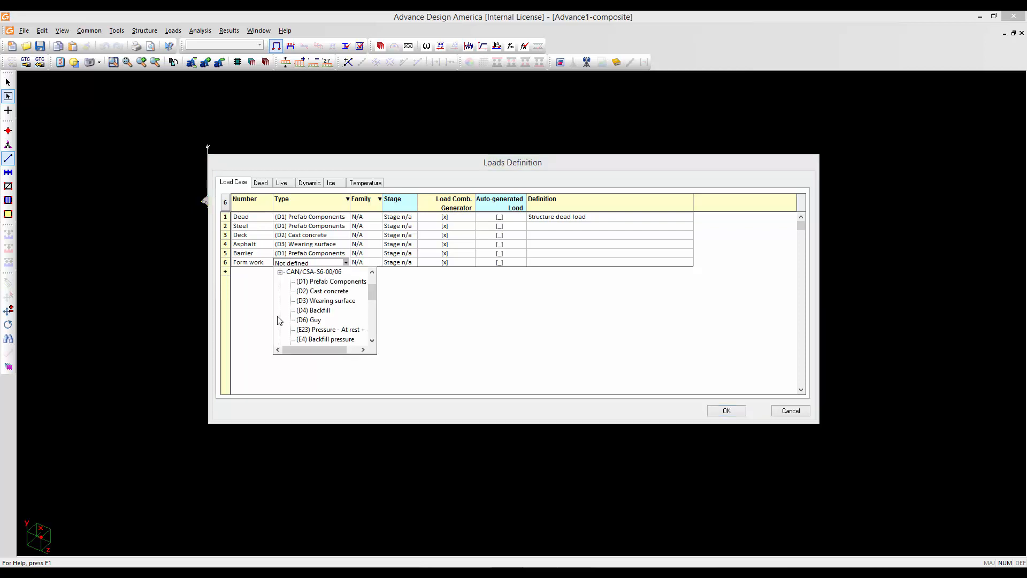
left_click(316, 281)
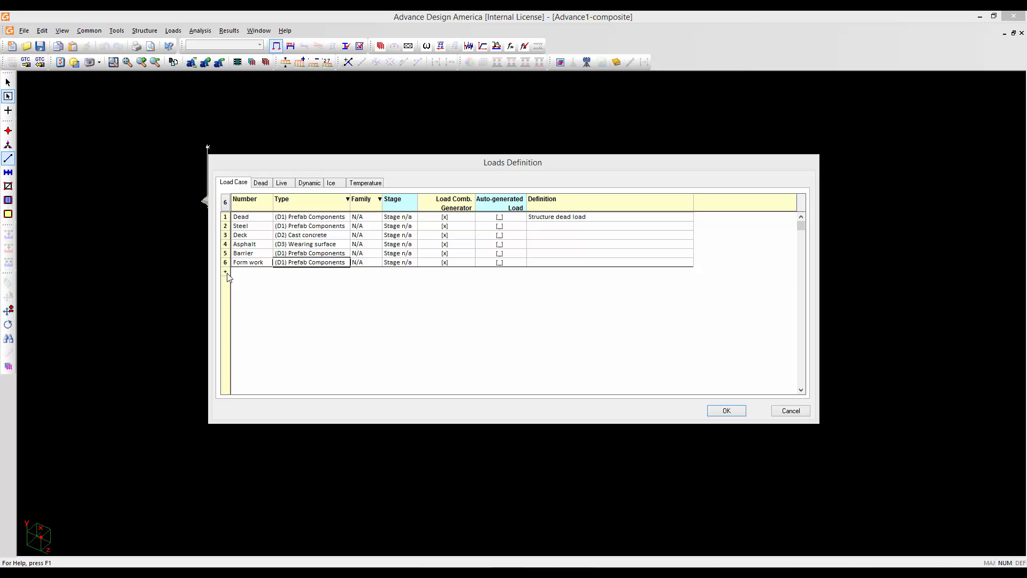
- Add a "Const live" load case of CAN/CSA-S6-00/06 type (L) Live, exclude it from the load combination generator and accept the definitions
left_click(225, 272)
left_click(242, 271)
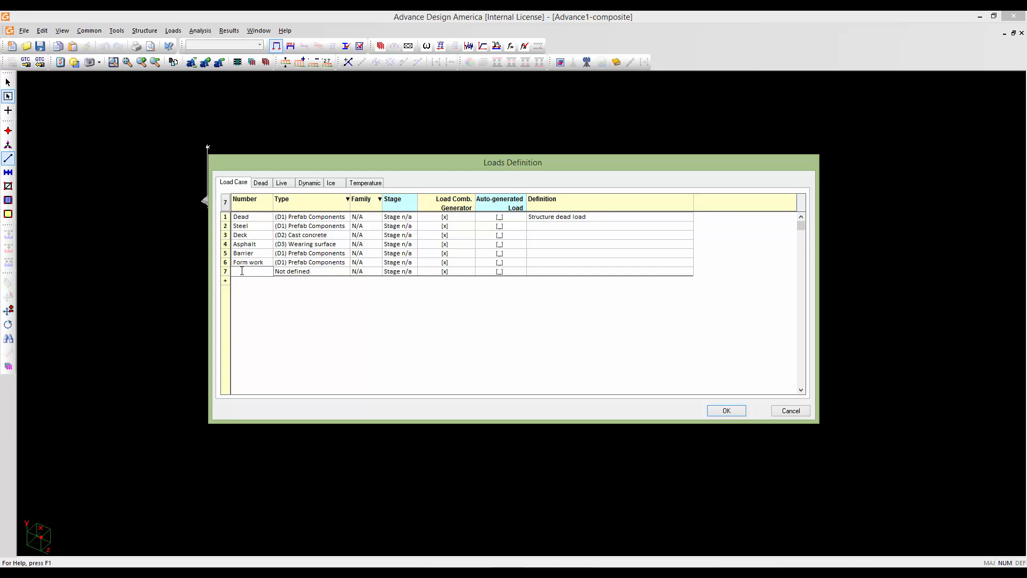
type("Const live")
left_click(313, 271)
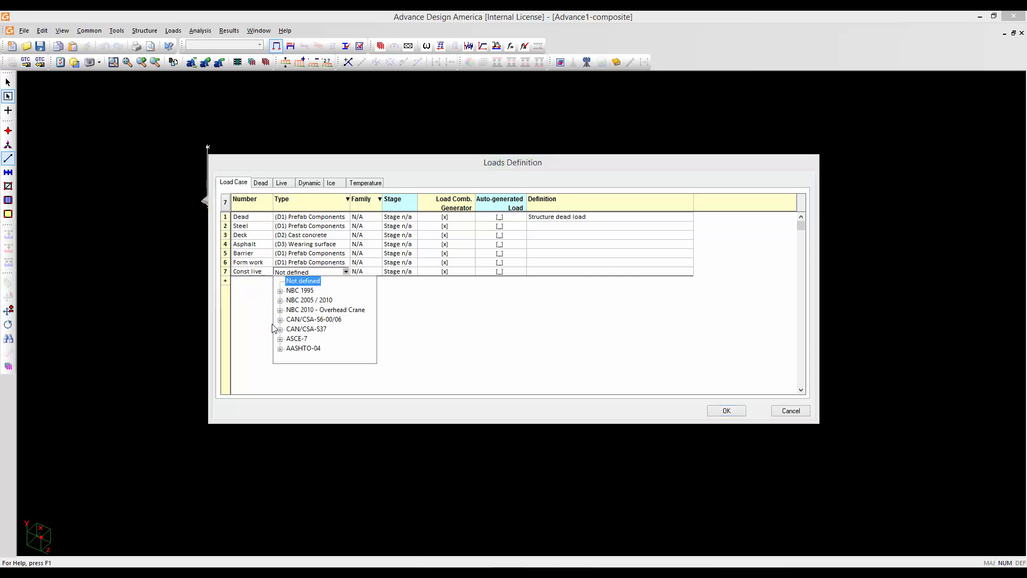
left_click(280, 319)
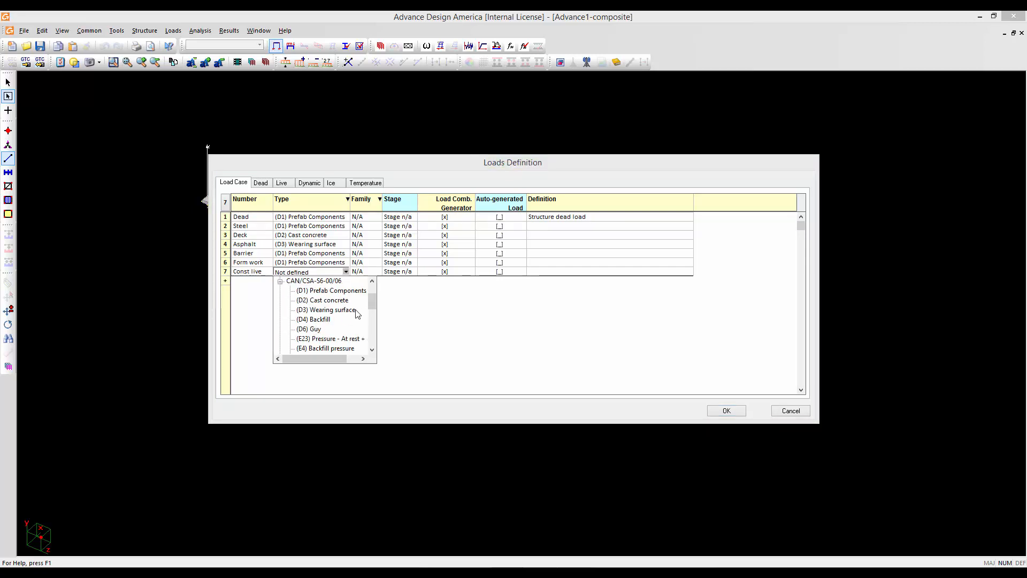
left_click_drag(372, 307, 372, 319)
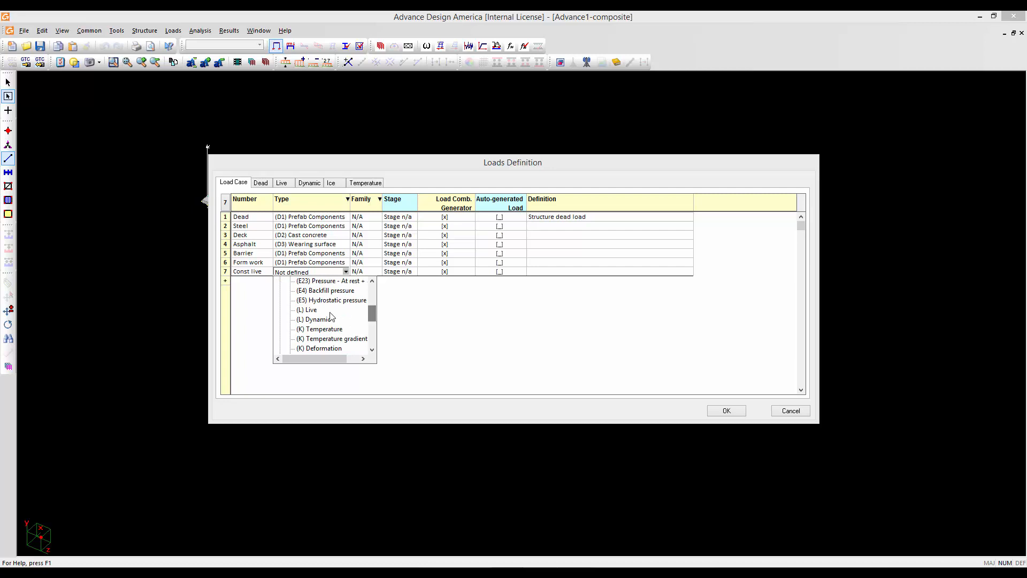
left_click(314, 311)
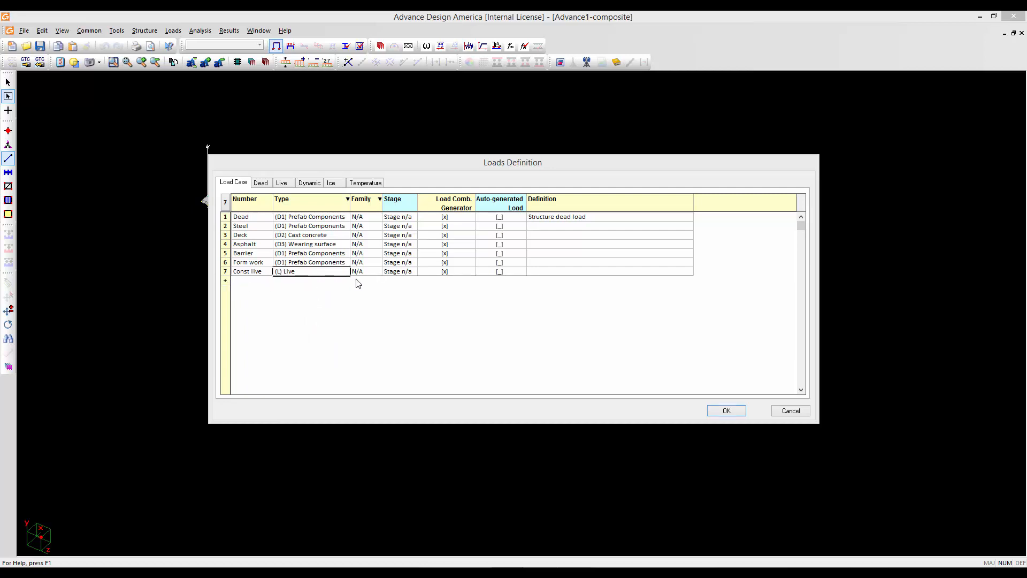
left_click(444, 274)
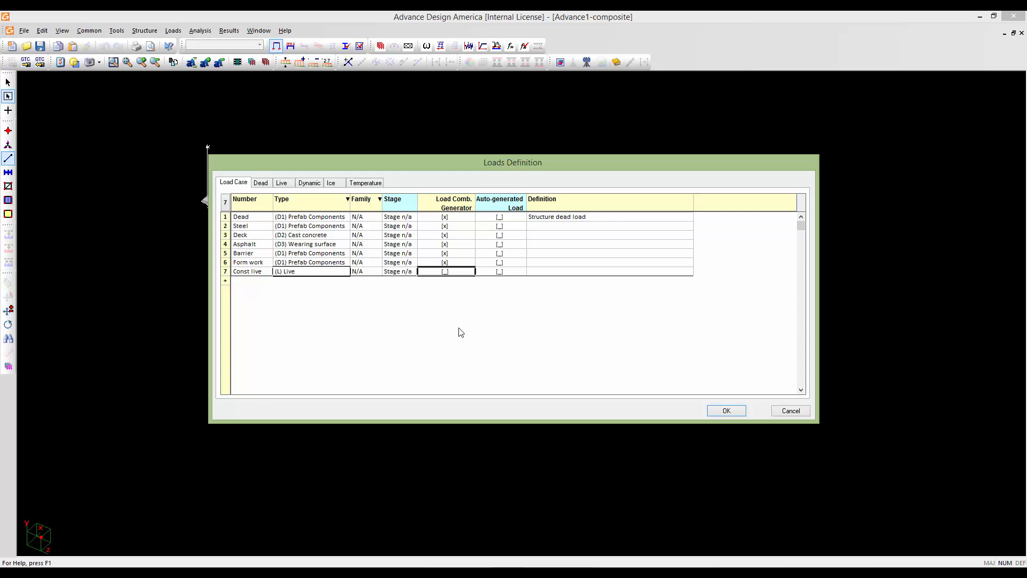
left_click(723, 411)
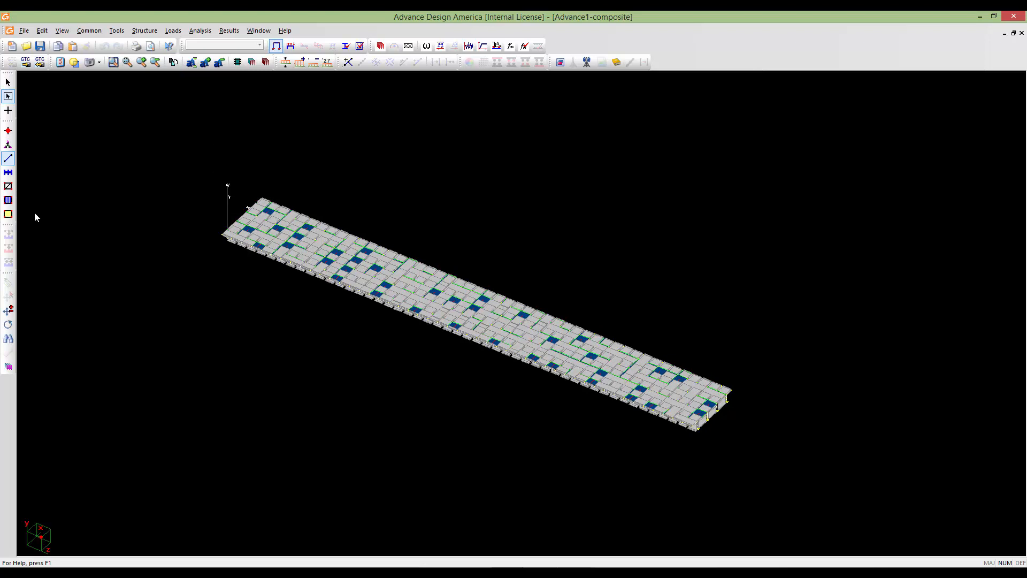
- Recall the saved selection "floors" and activate load editing for the Asphalt load case
key("l")
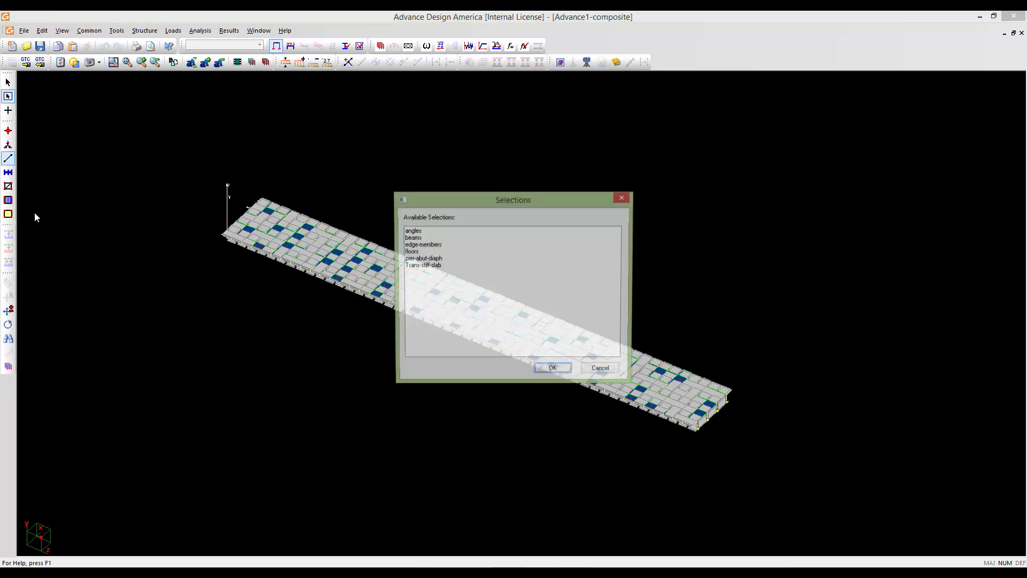
left_click(412, 251)
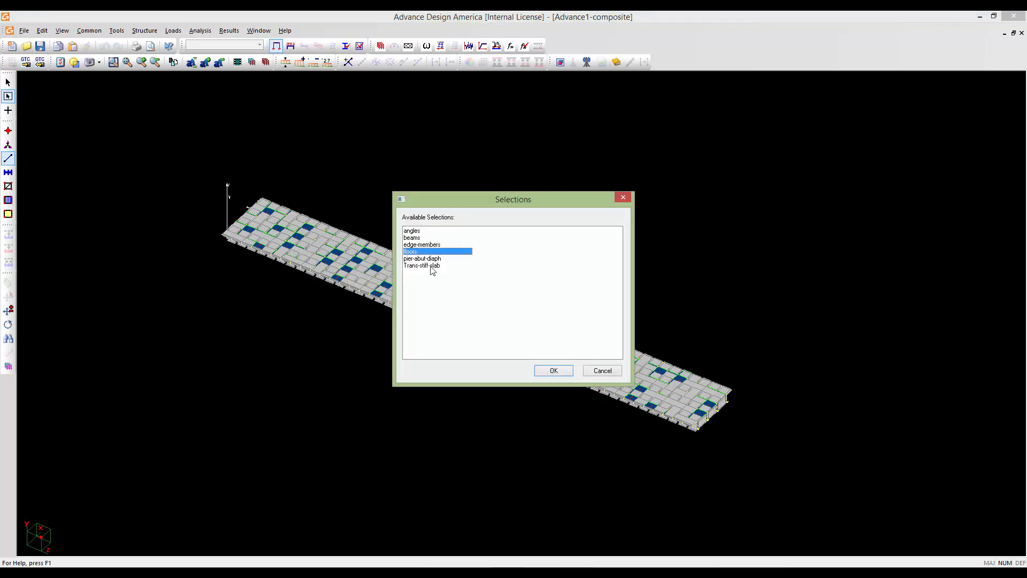
left_click(548, 371)
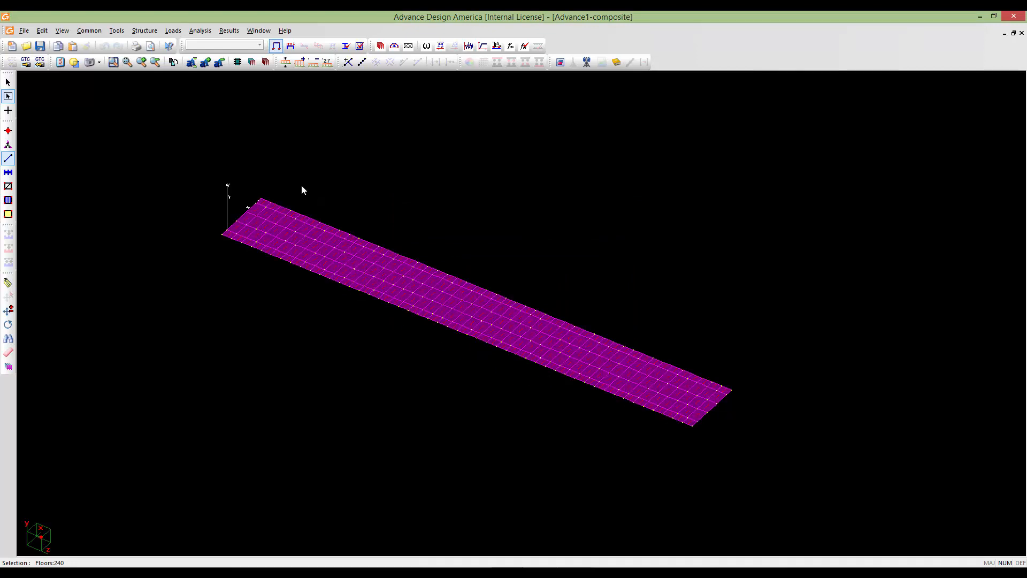
left_click(291, 46)
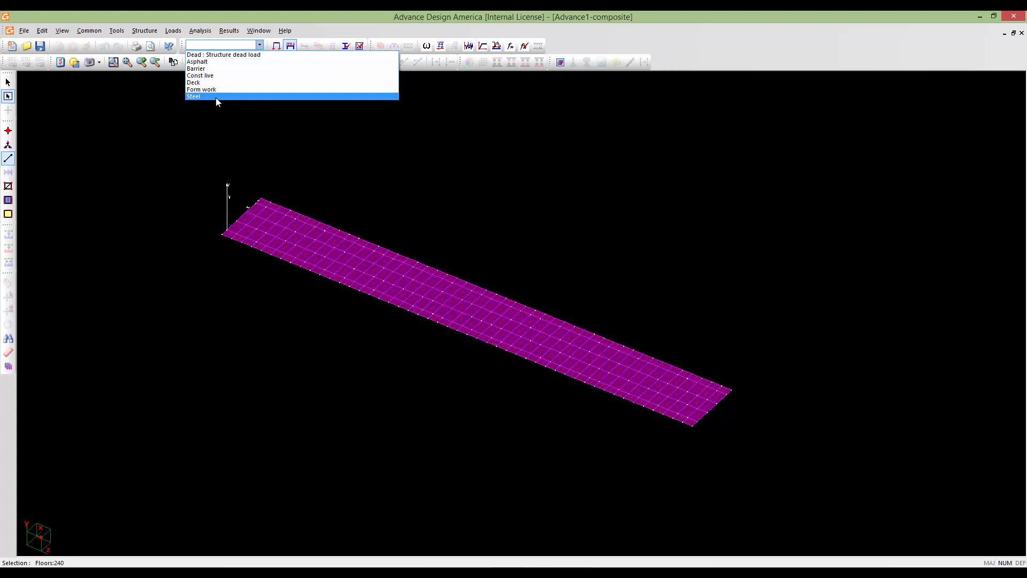
left_click(213, 62)
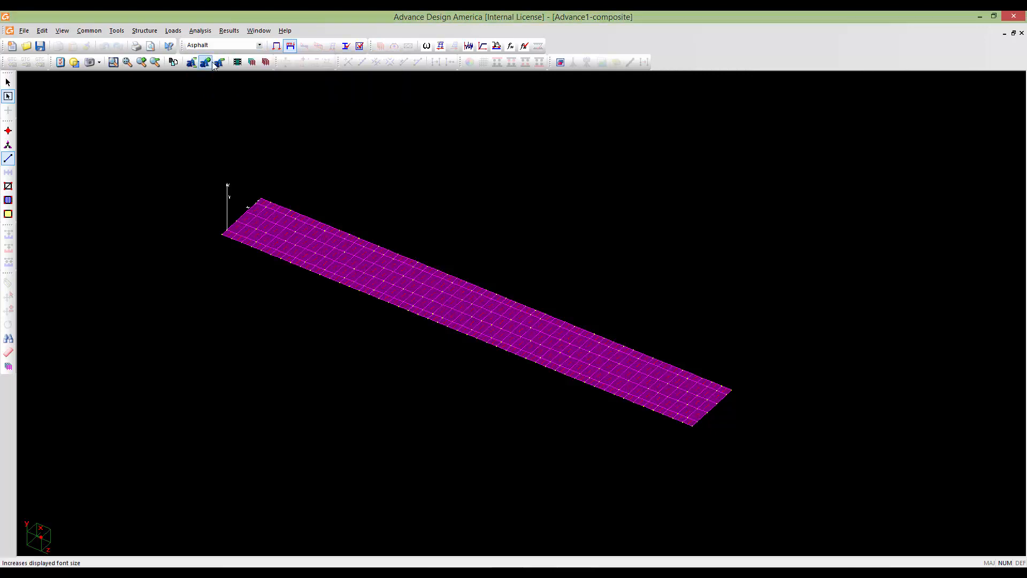
double_click(327, 234)
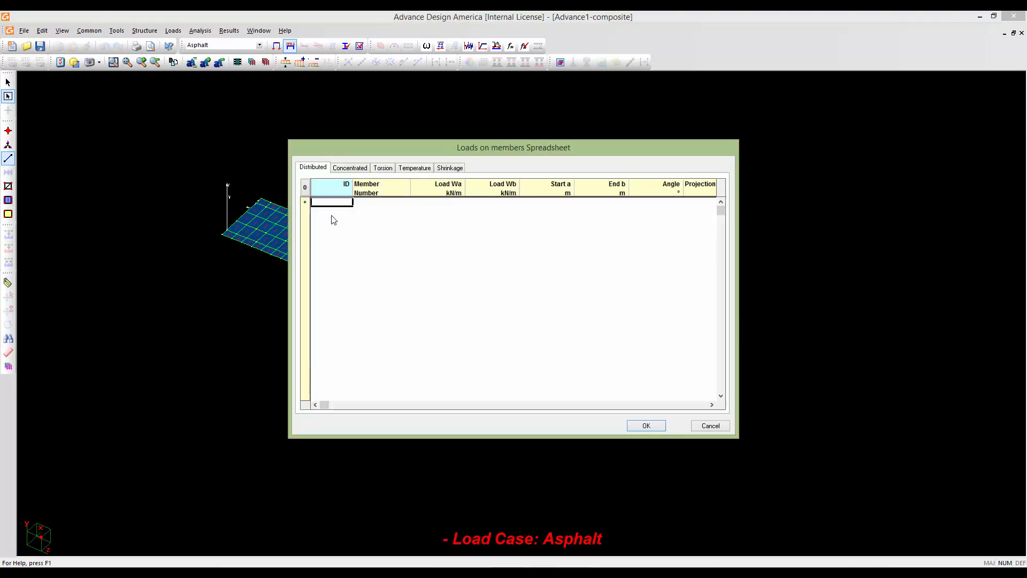
left_click(304, 203)
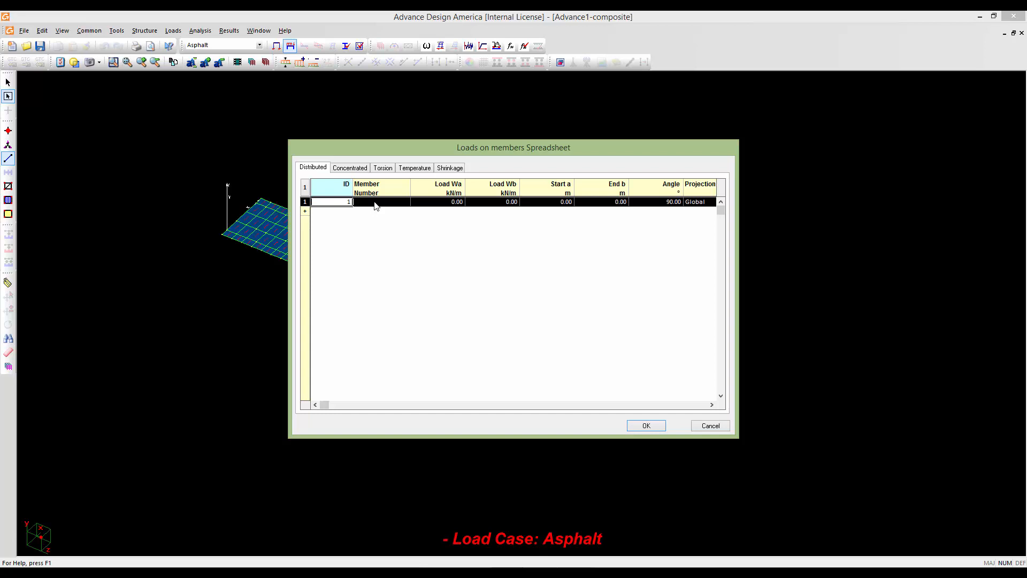
left_click(428, 204)
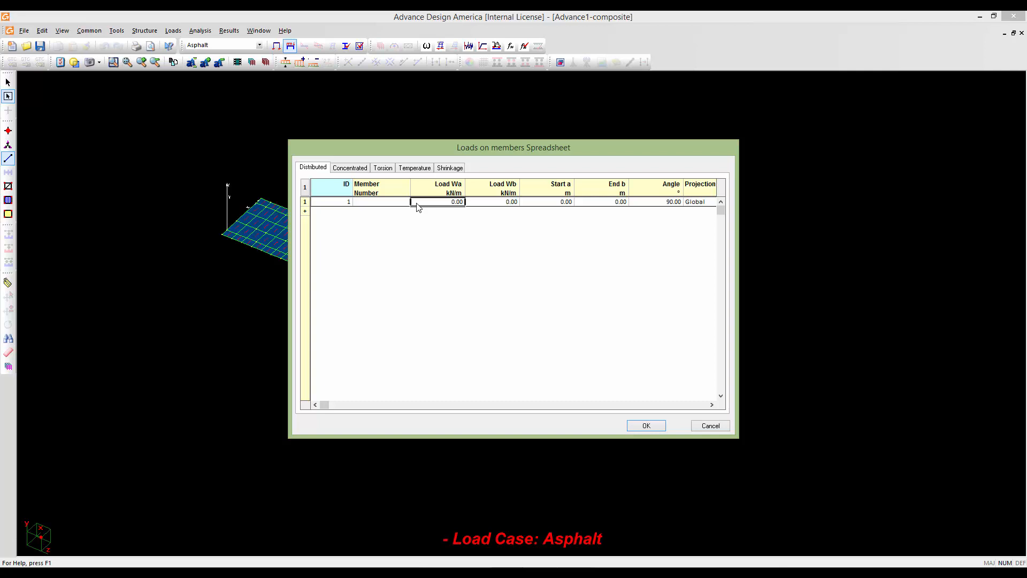
left_click(417, 207)
left_click_drag(448, 202, 470, 201)
left_click(710, 426)
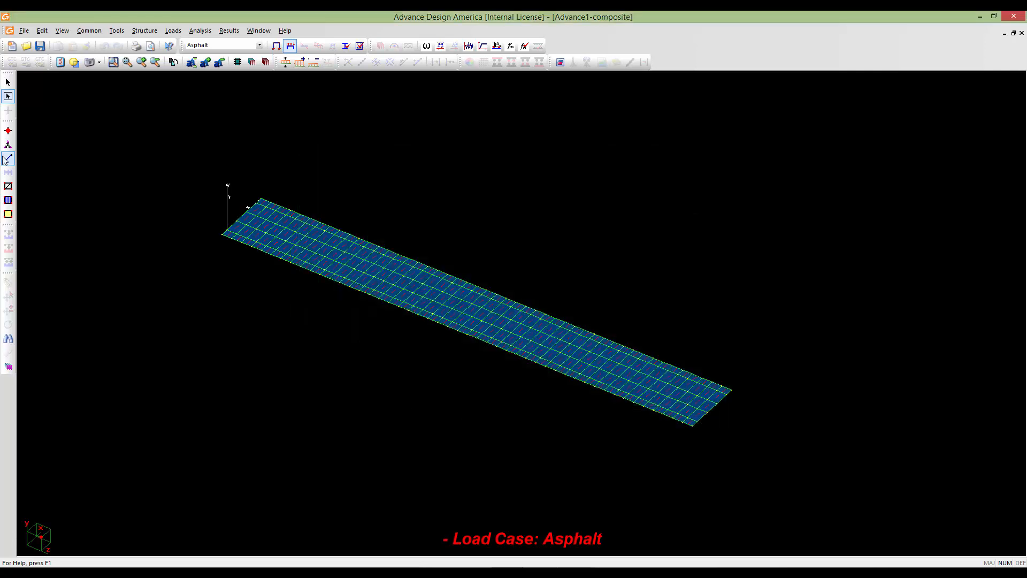
- Select all floors and set their distributed load to -2.10 kPa for the Asphalt load case
left_click(8, 201)
key("ctrl+a")
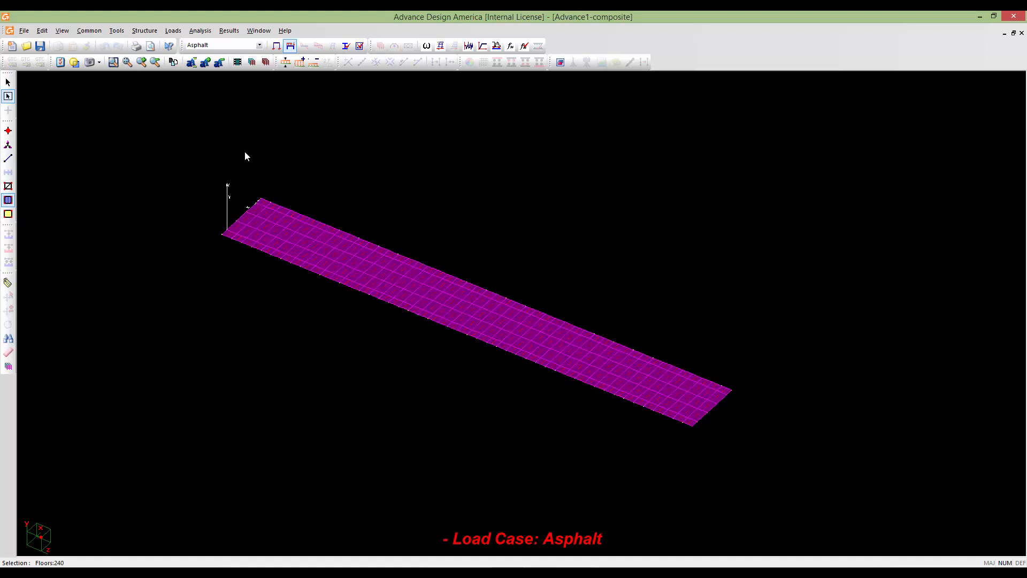
left_click(252, 63)
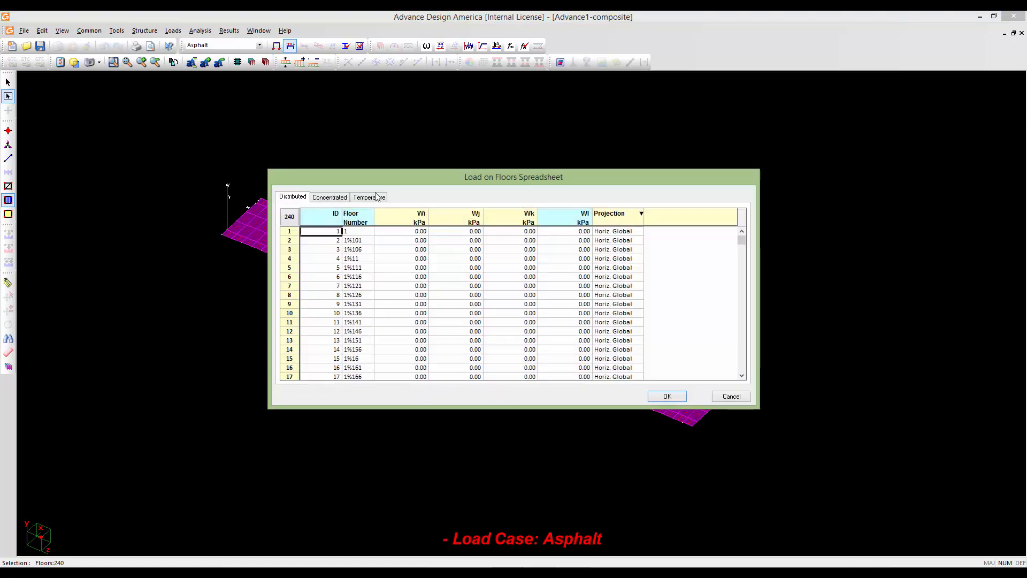
left_click_drag(365, 173, 353, 167)
left_click(407, 212)
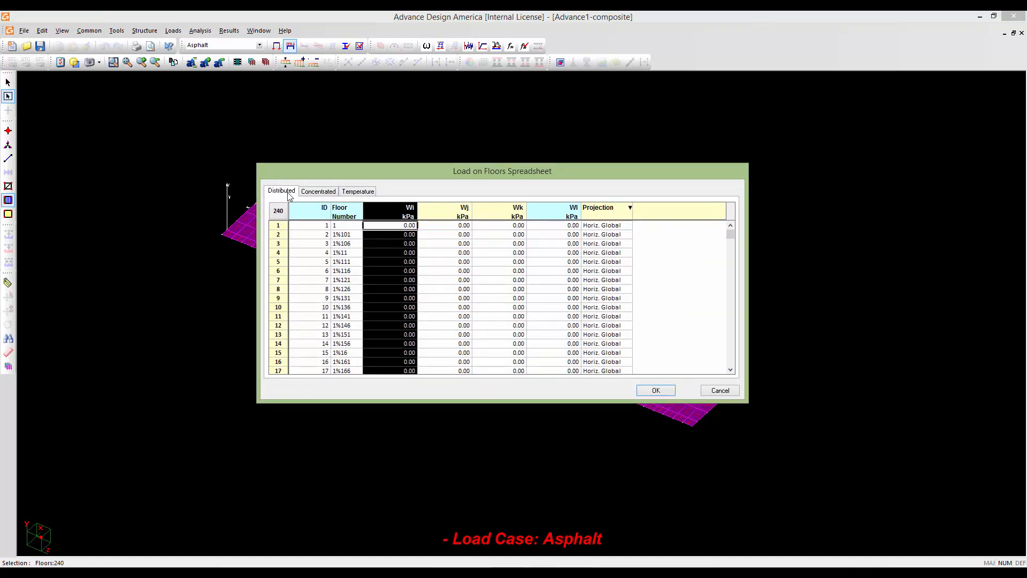
right_click(384, 245)
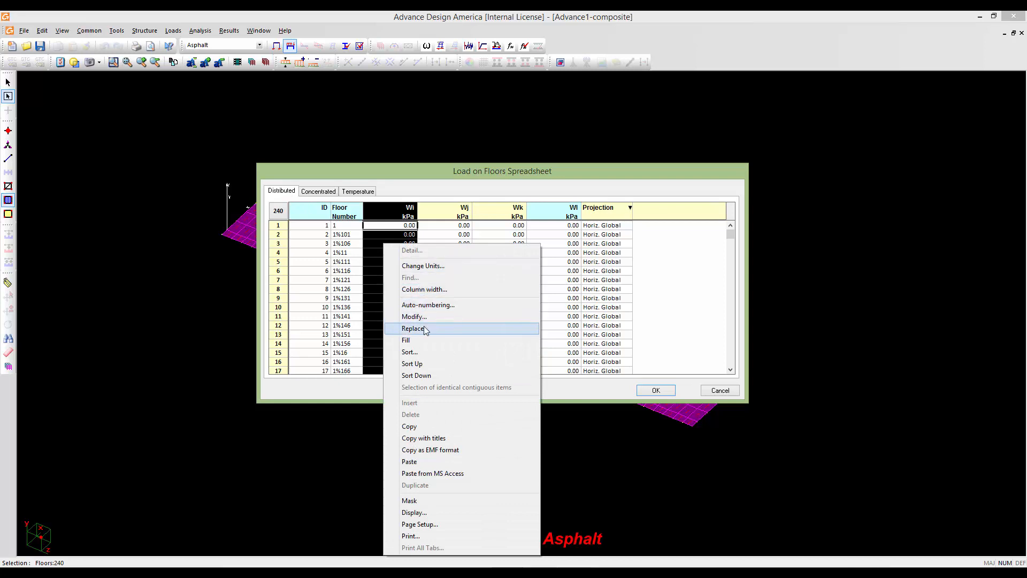
left_click(415, 328)
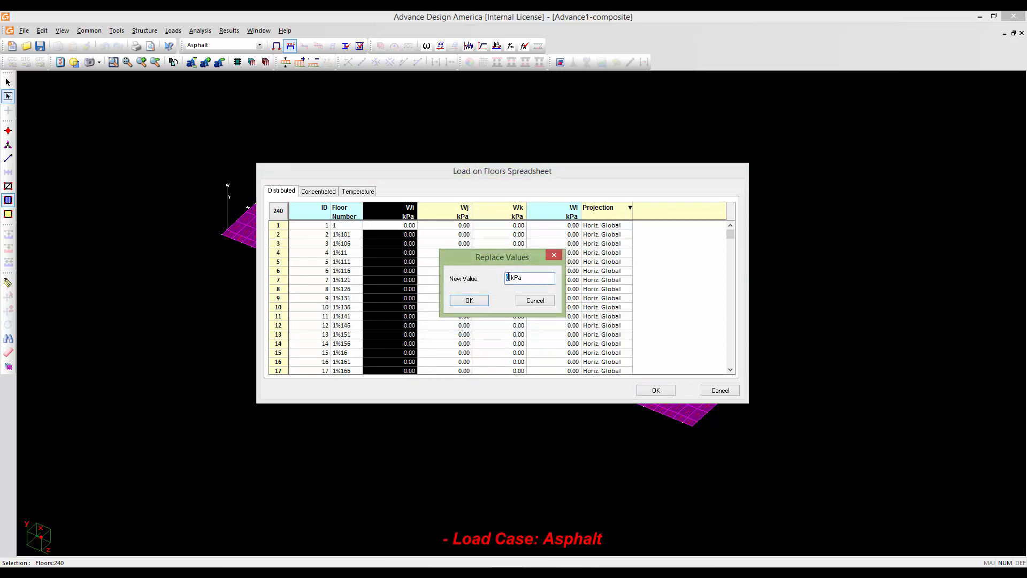
key("BackSpace")
type("2.10")
left_click(472, 303)
- Replace the projection of all the distributed floor loads with Global and accept the floor loads
left_click(597, 213)
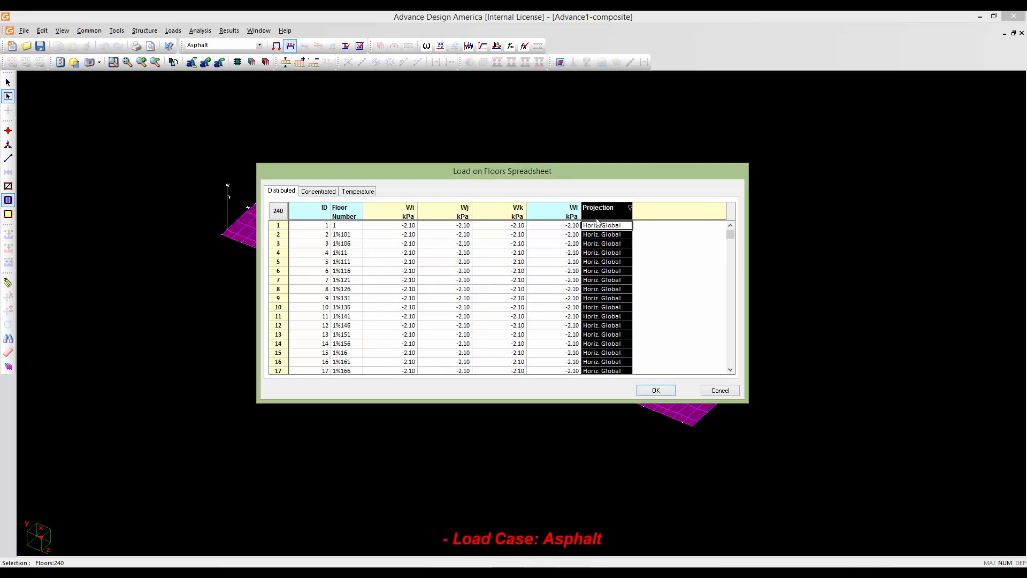
right_click(598, 249)
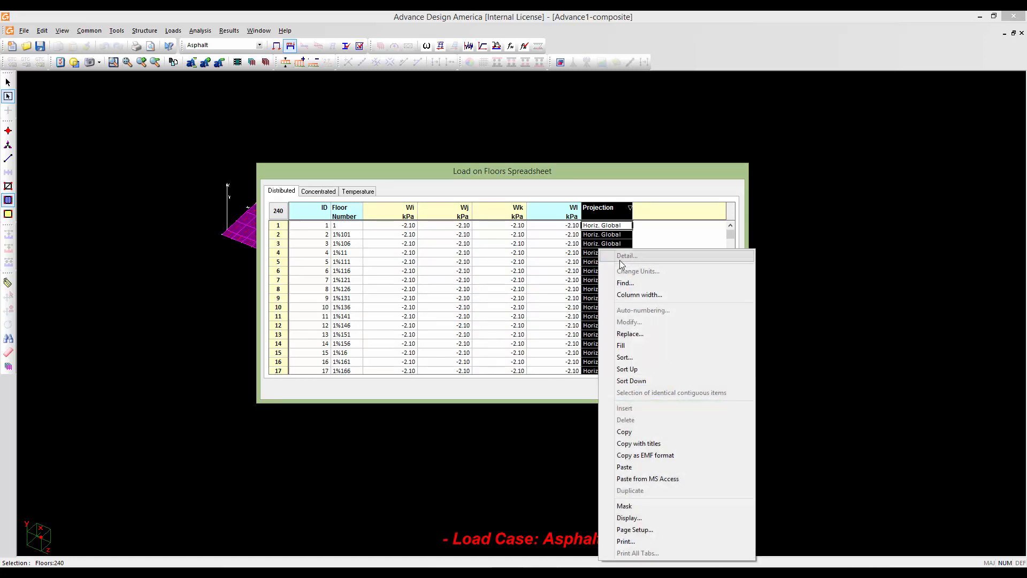
left_click(629, 333)
left_click(562, 271)
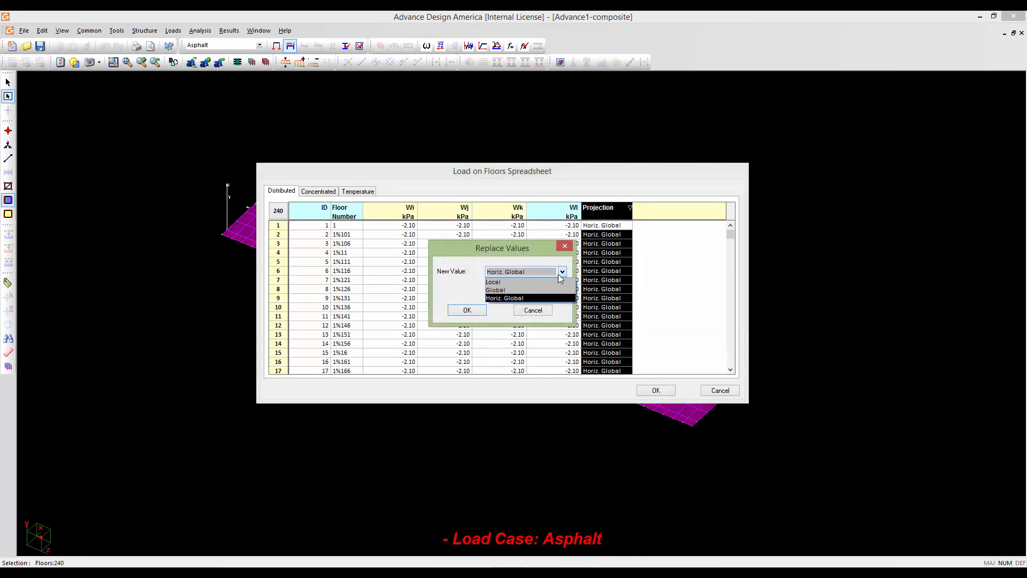
left_click(497, 290)
left_click(476, 311)
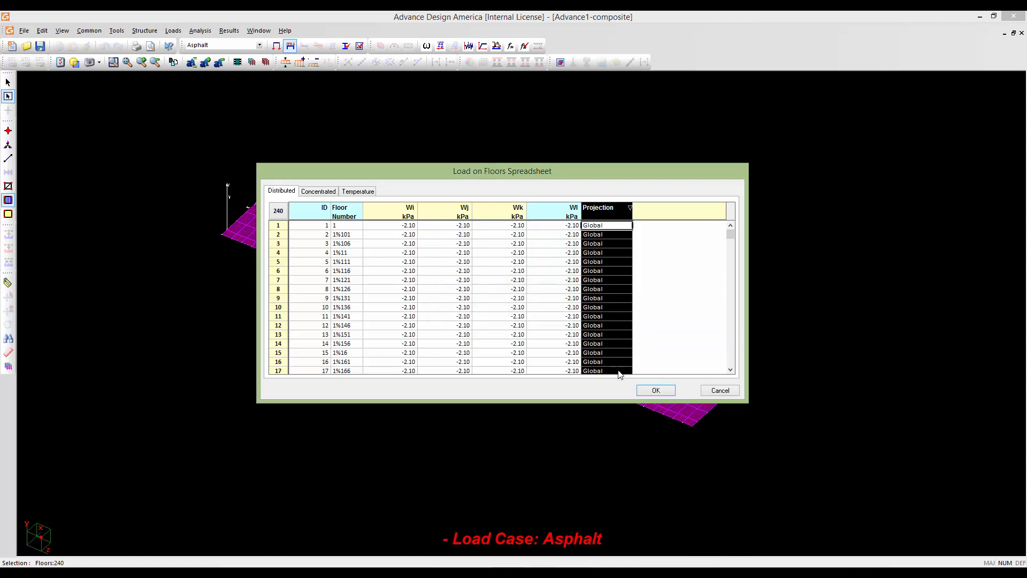
left_click(643, 389)
- Reduce the displayed font size of the load labels on the deck by three increments
scroll(591, 381, "up", 5)
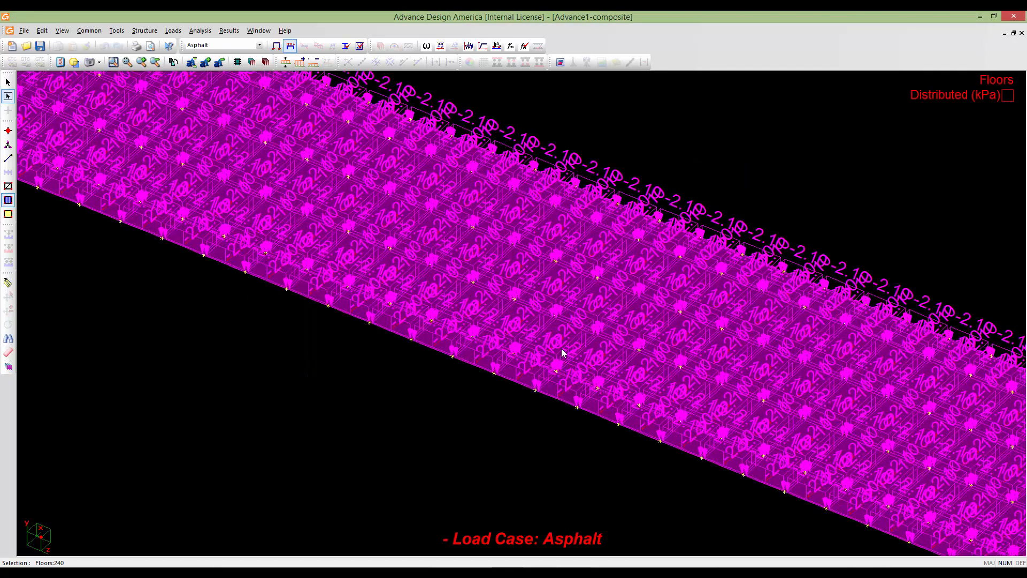
left_click(223, 66)
left_click(223, 66)
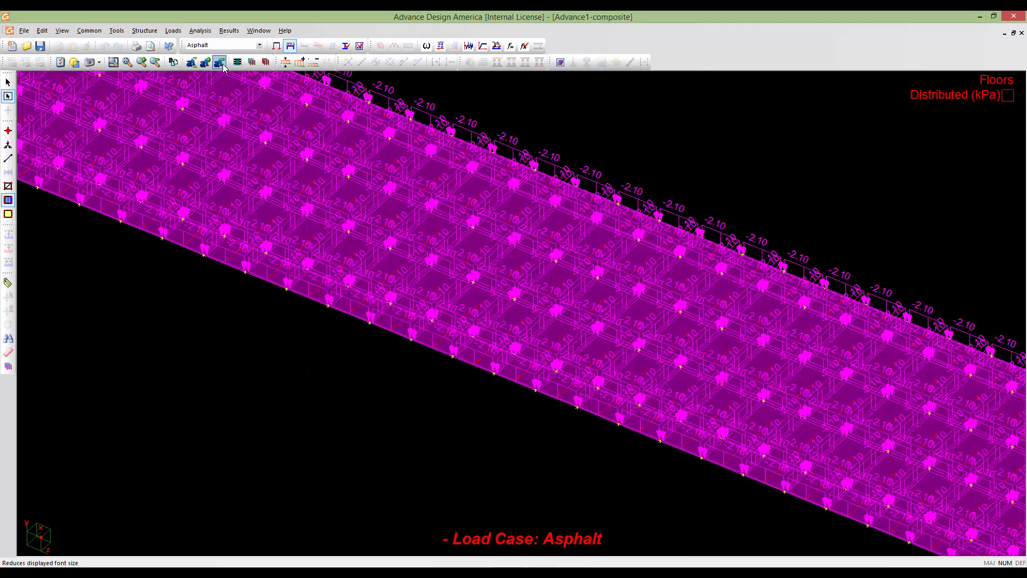
left_click(223, 65)
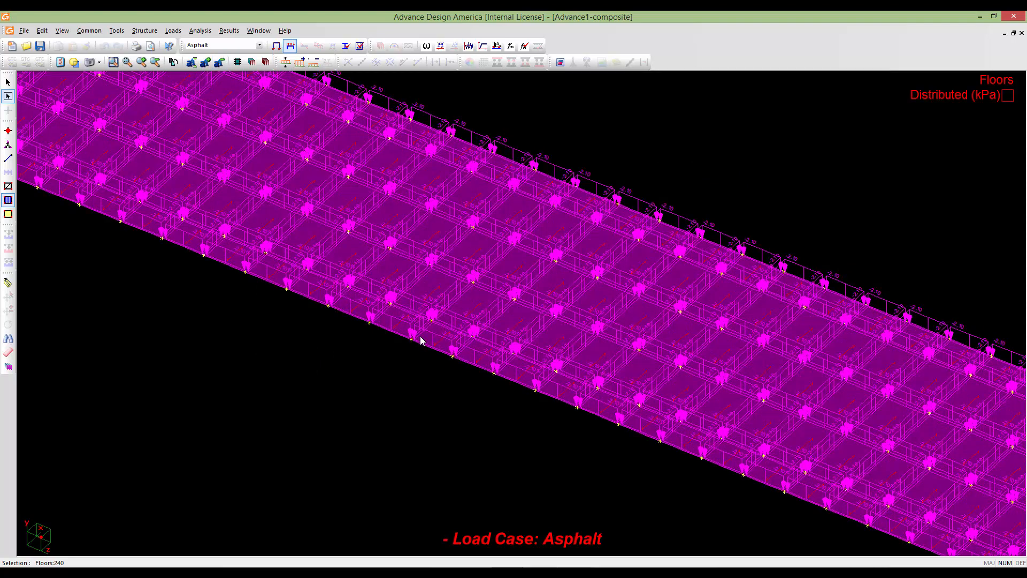
- Make Barrier the active load case and bring the bridge deck back into view
left_click(259, 45)
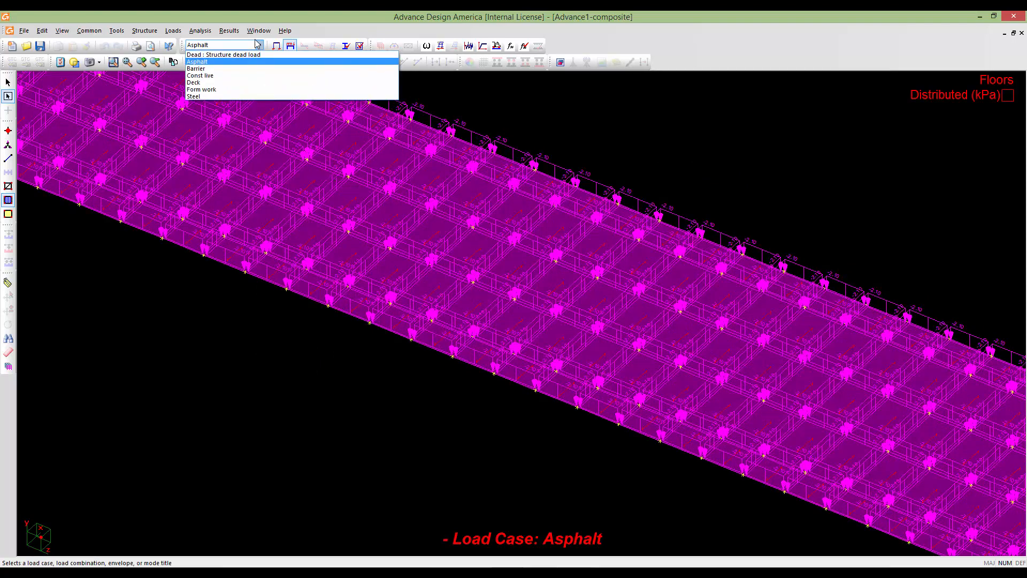
left_click(238, 69)
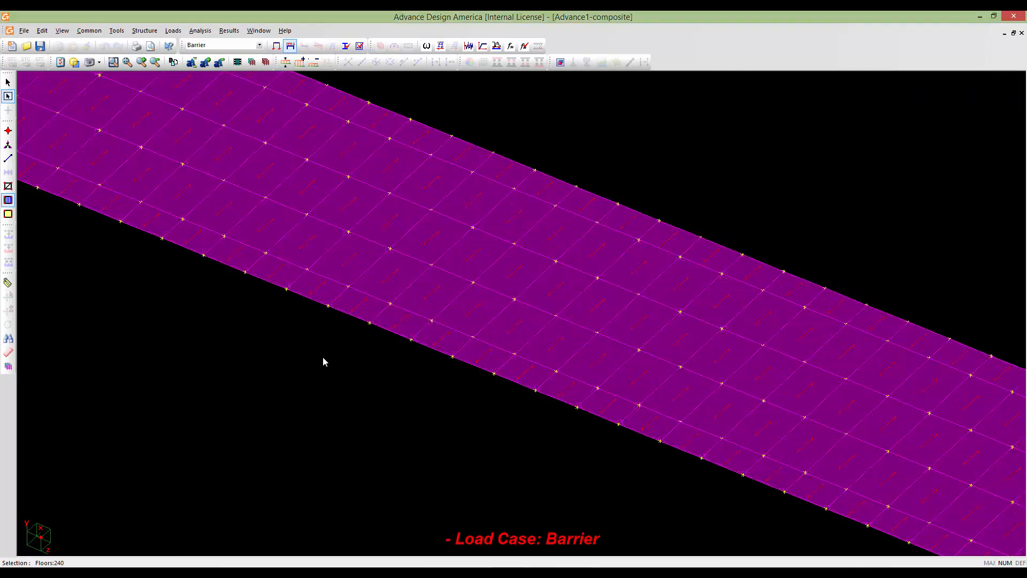
scroll(322, 357, "down", 5)
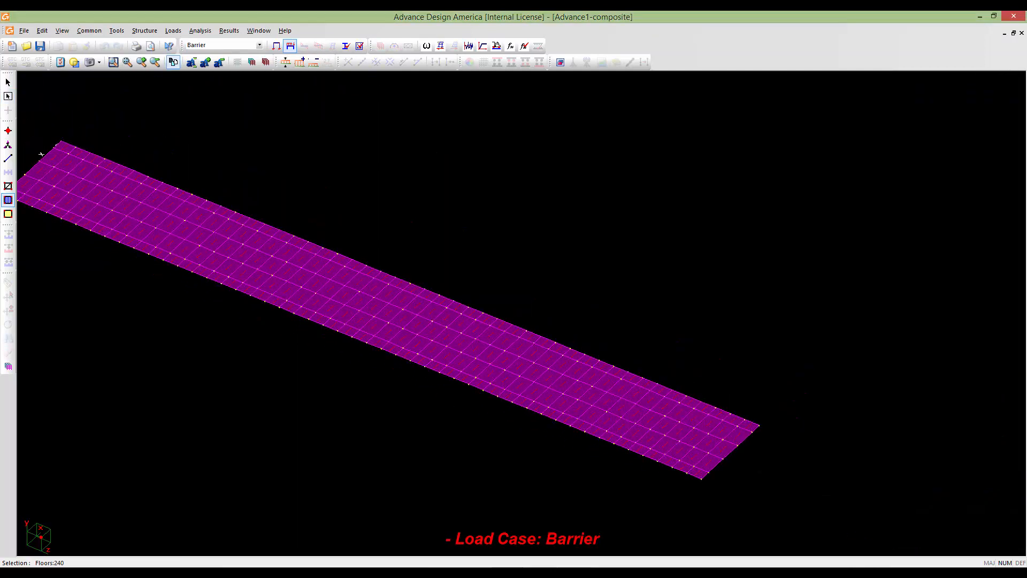
- Select the two outermost rows of floor panels along both long edges of the deck in plan view
middle_click_drag(586, 443, 626, 469)
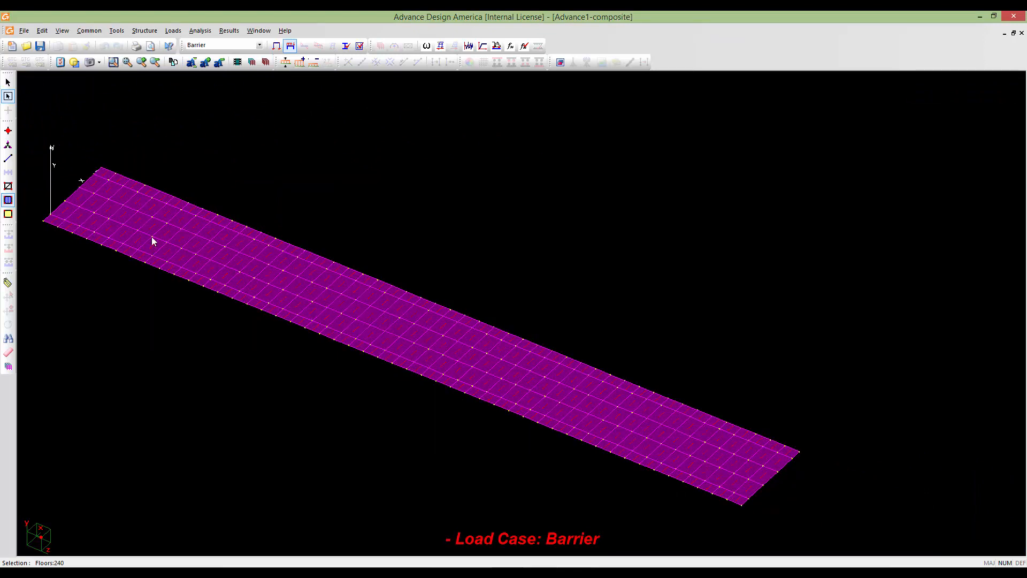
key("8")
key("5")
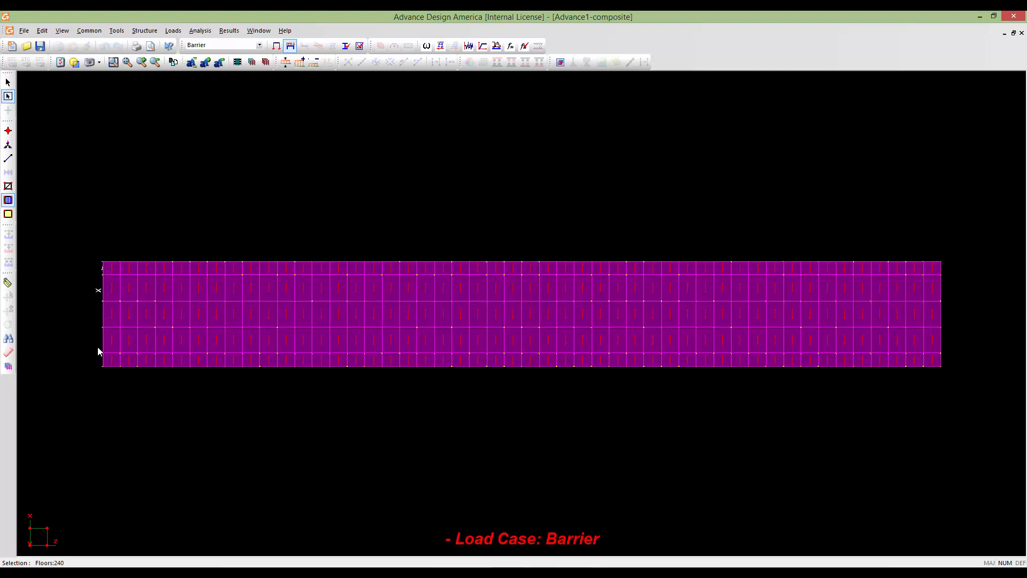
left_click_drag(953, 390, 951, 389)
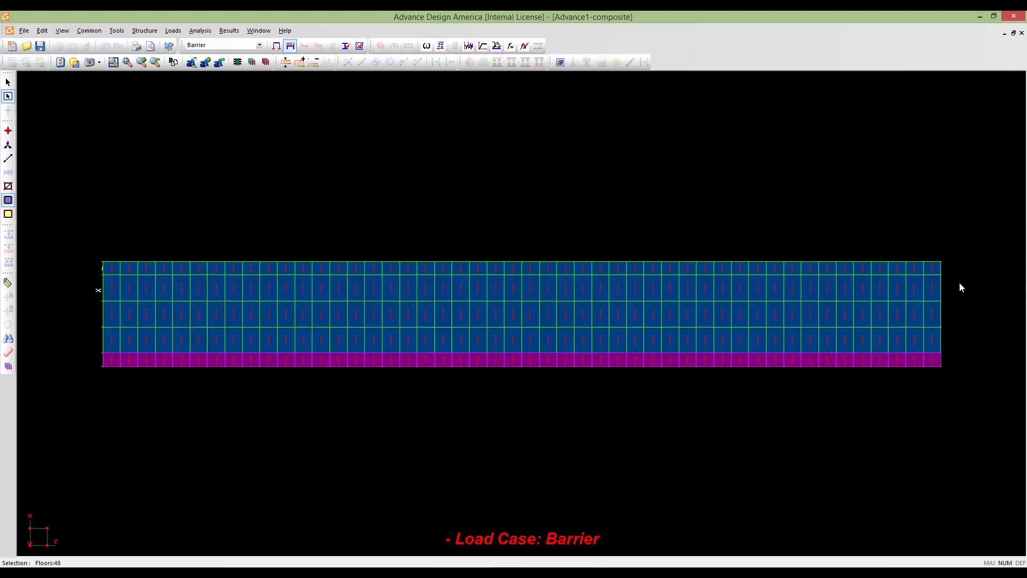
left_click_drag(959, 287, 949, 284)
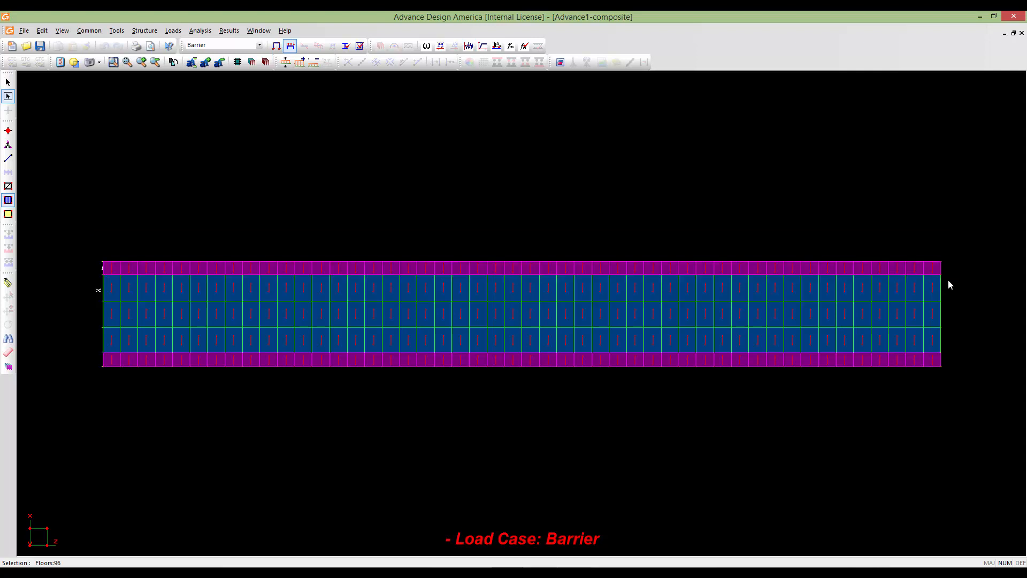
- Replace the distributed load Wi on all selected edge floors with -2.47 kPa for the Barrier load case
double_click(483, 197)
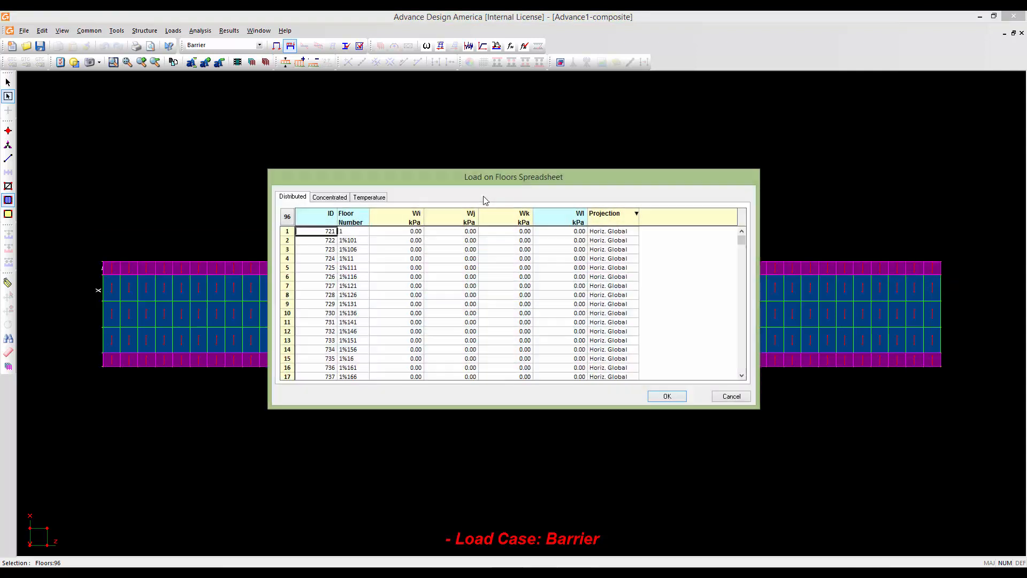
left_click(407, 218)
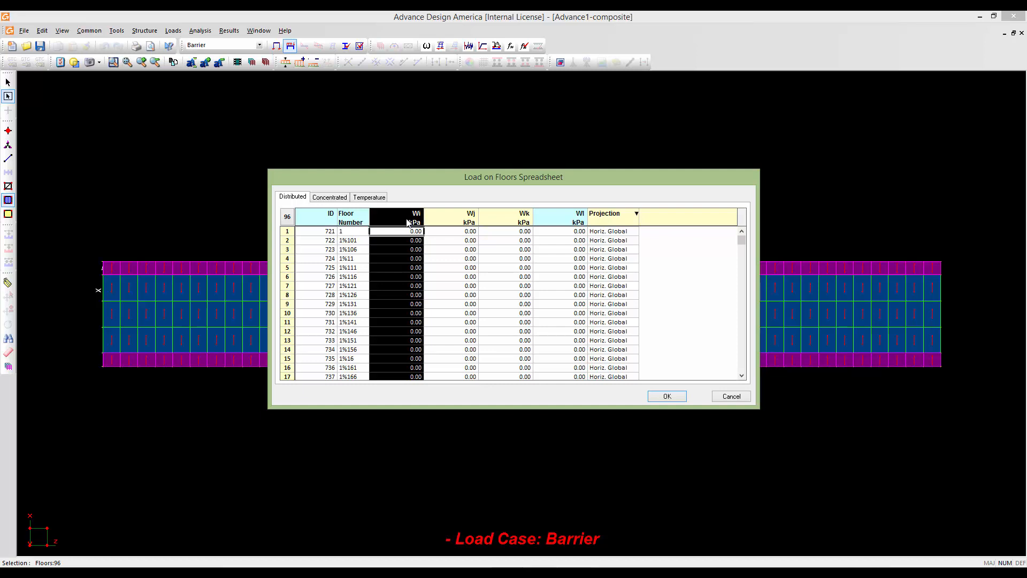
right_click(405, 245)
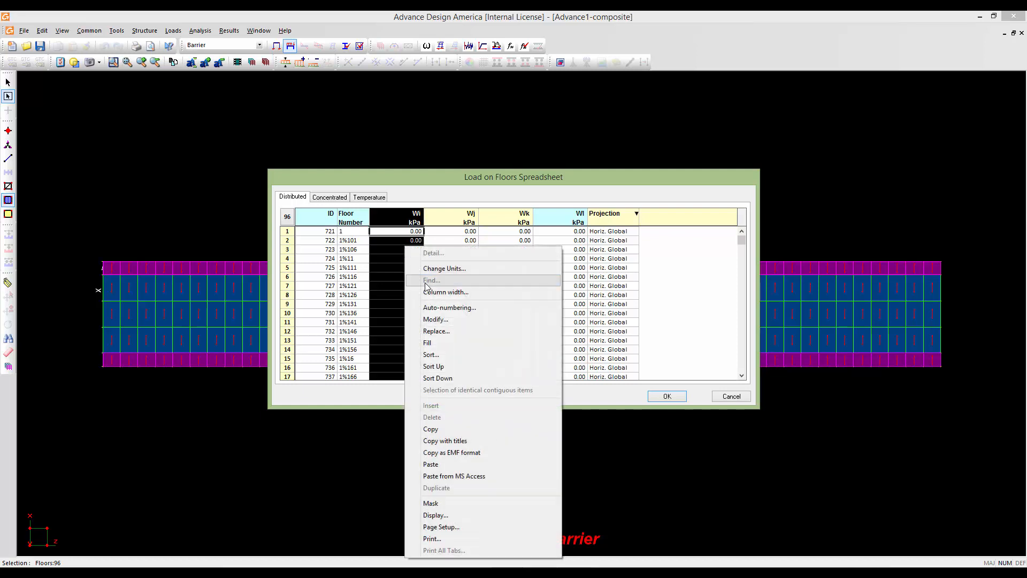
left_click(436, 331)
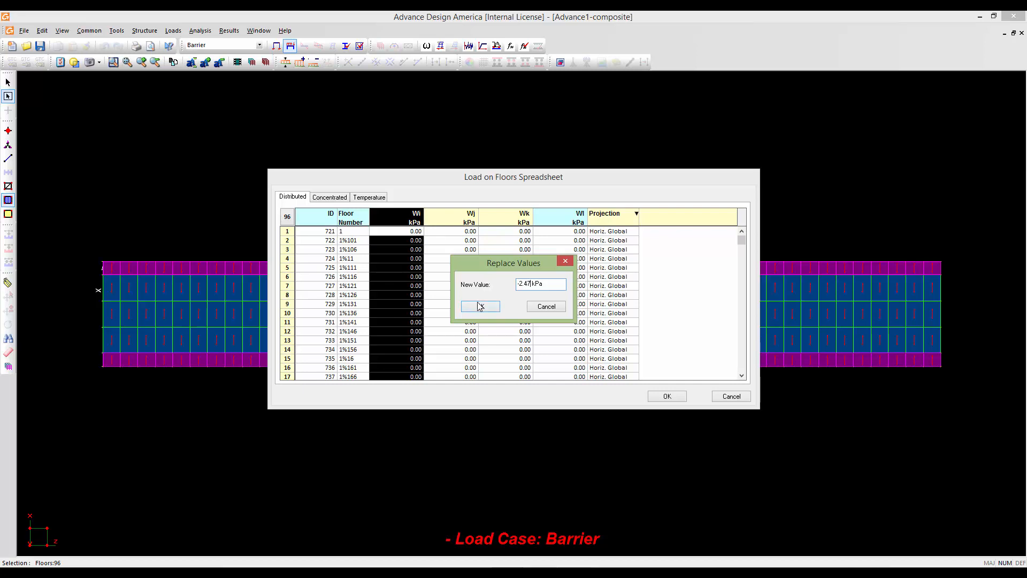
left_click(480, 307)
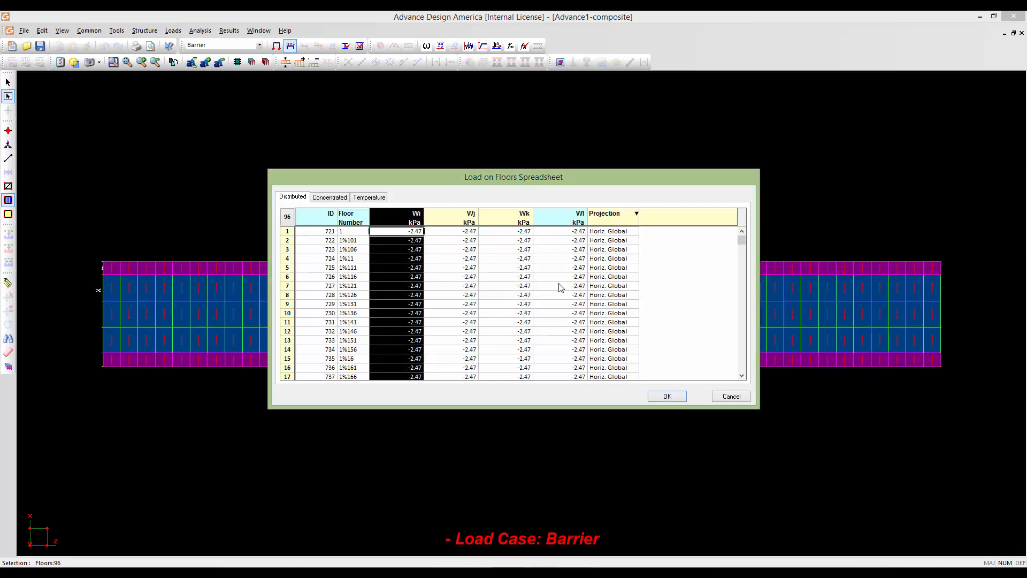
- Set the projection of all the Barrier floor loads to Global and apply the loads
left_click(618, 220)
right_click(616, 258)
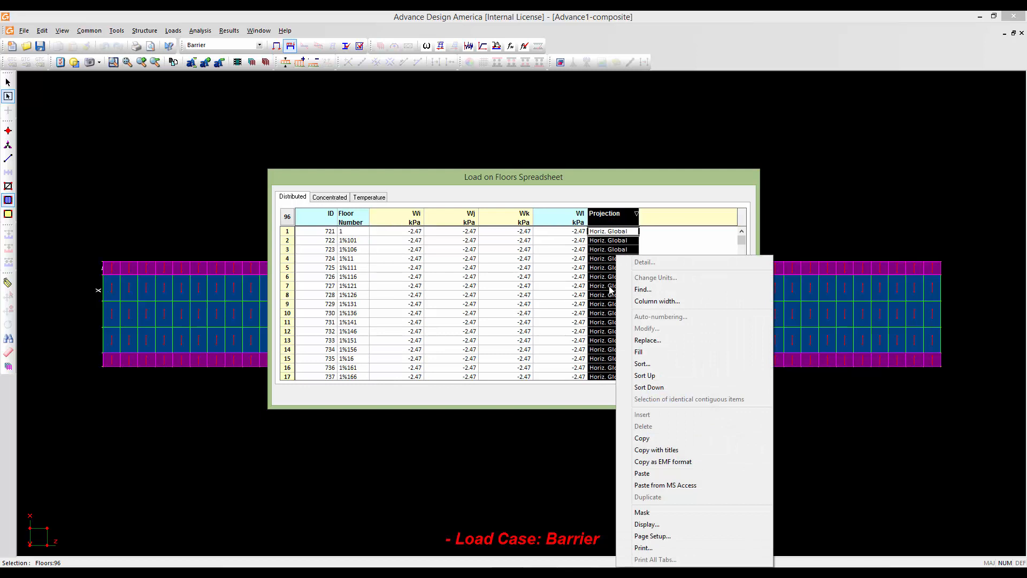
left_click(634, 340)
left_click(557, 278)
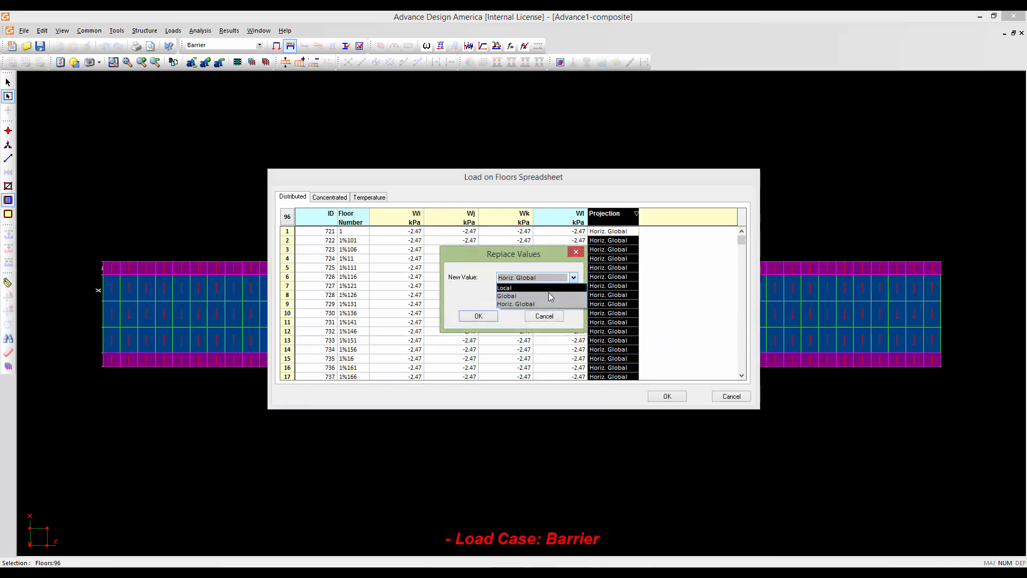
left_click(548, 292)
left_click(496, 314)
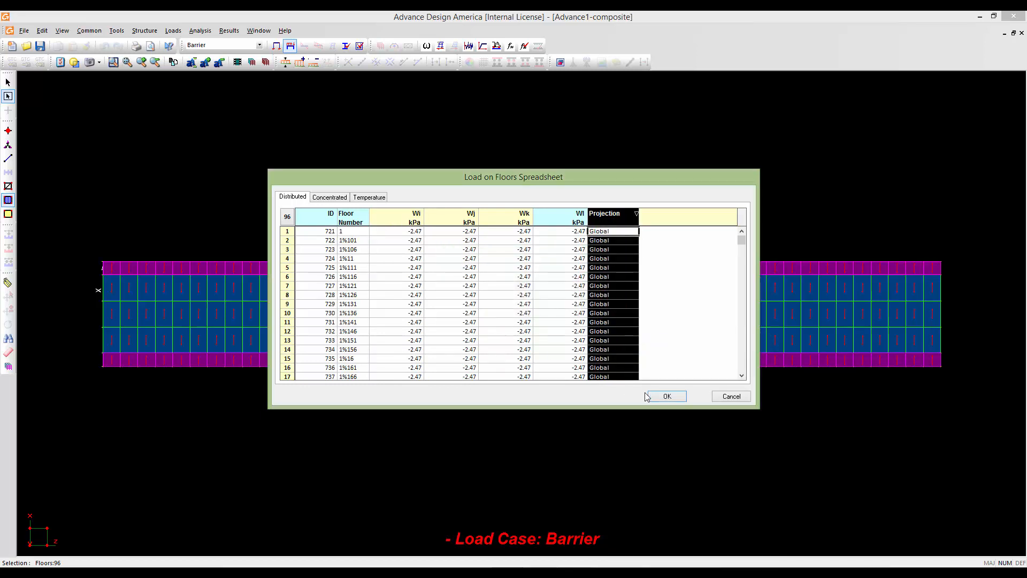
left_click(664, 397)
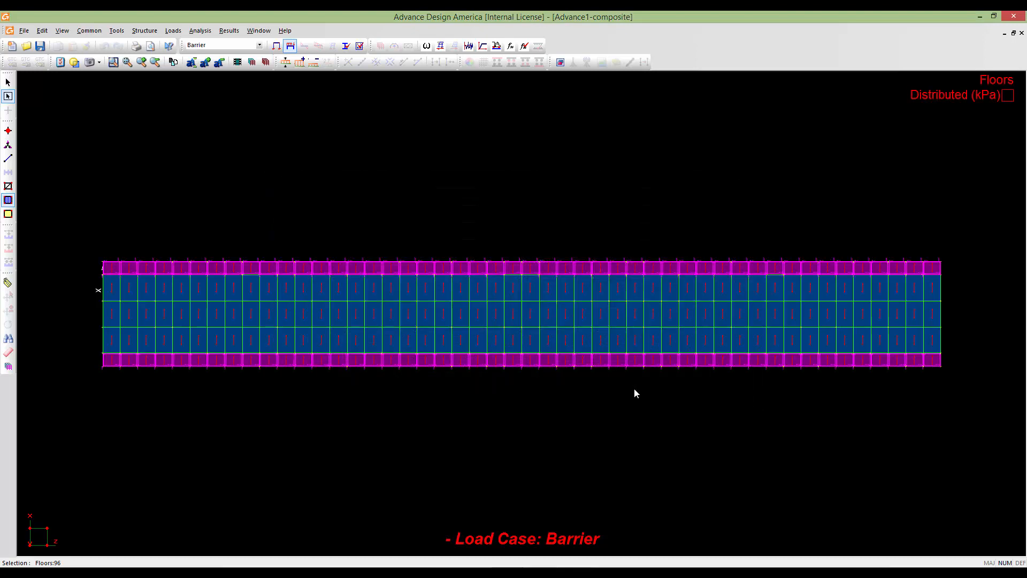
- Switch the active load case to Const live and select all the floor panels in a 3D view
key("Home")
middle_click_drag(581, 389, 553, 395)
left_click(242, 45)
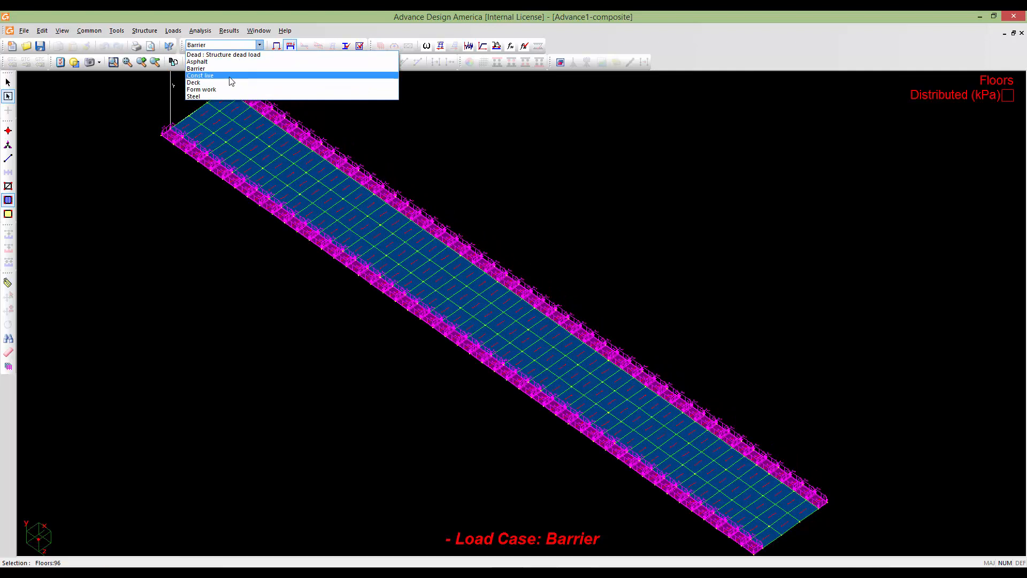
left_click(231, 76)
middle_click_drag(308, 396, 381, 431)
scroll(380, 431, "down", 2)
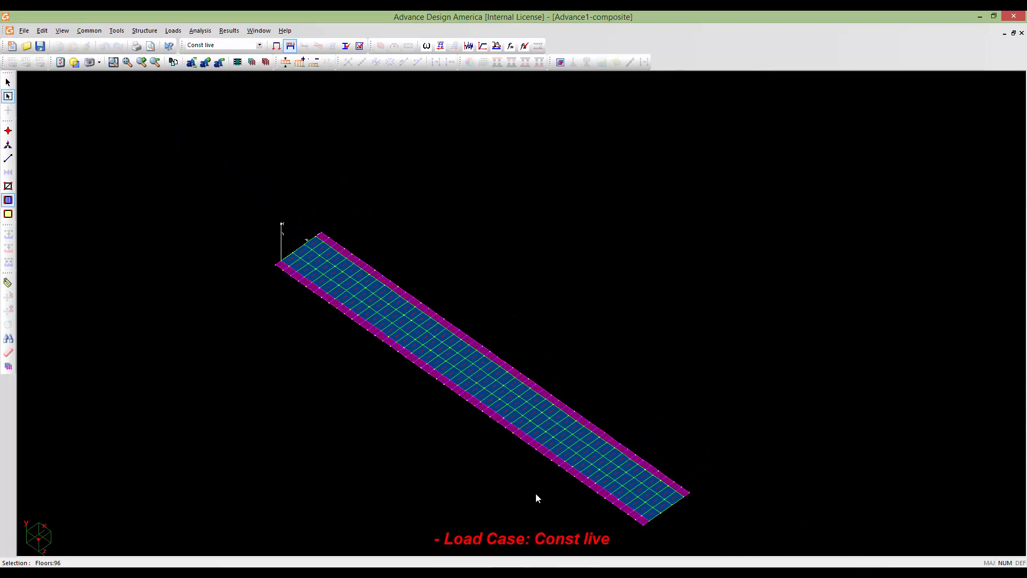
left_click_drag(711, 509, 218, 184)
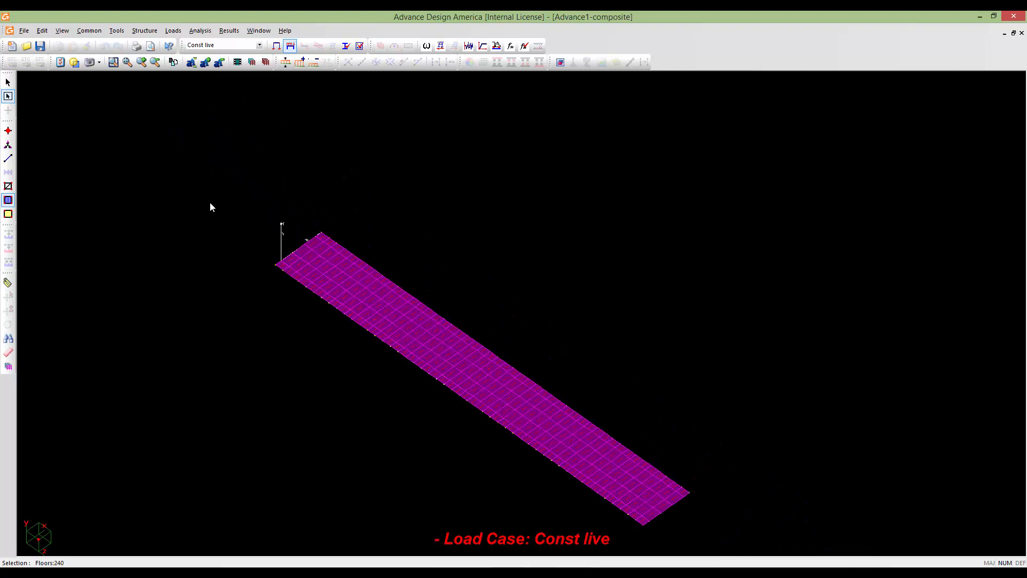
- Replace the distributed load Wi on all floors with -3 kPa for the Const live load case
double_click(218, 240)
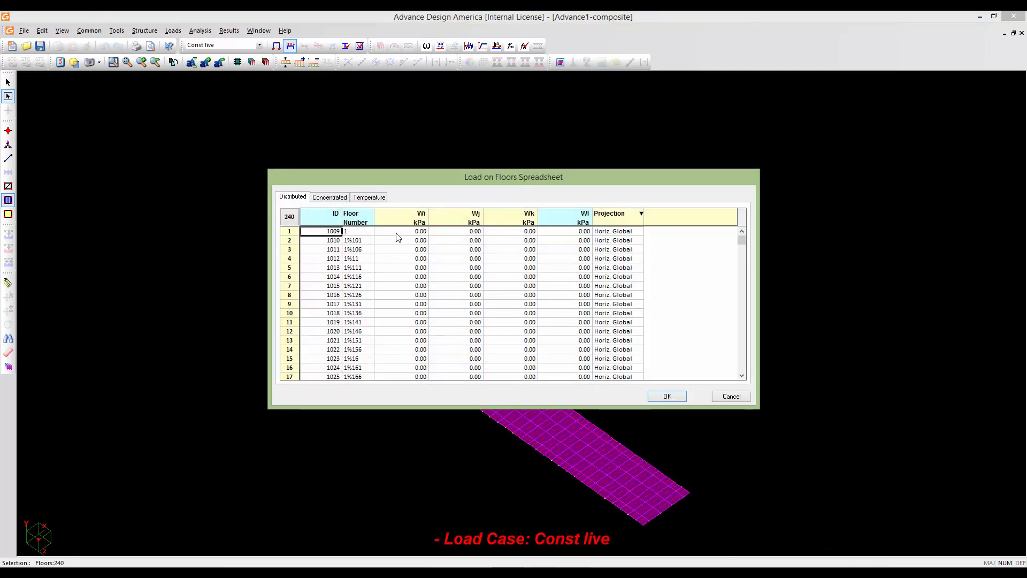
left_click(393, 219)
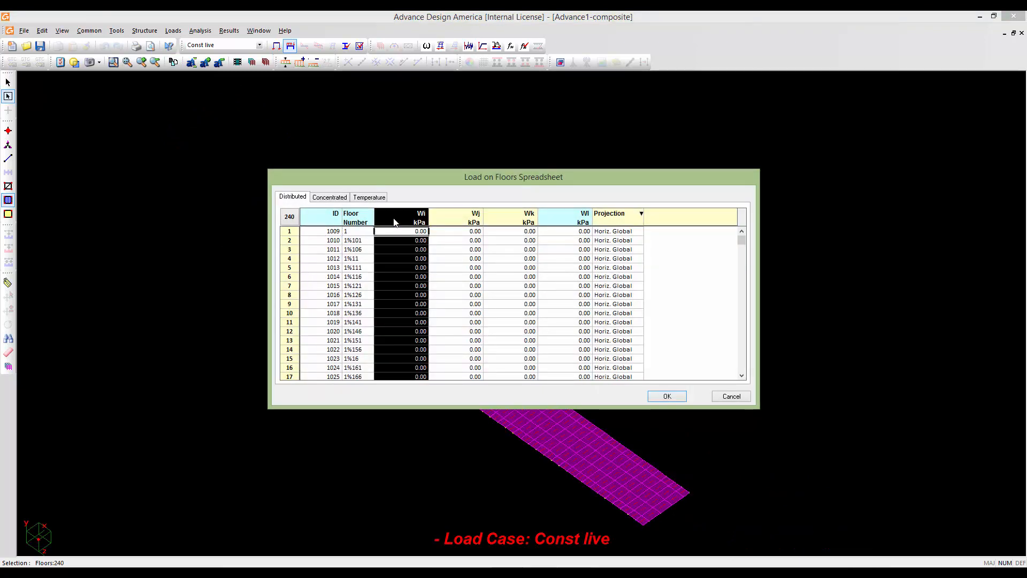
right_click(394, 222)
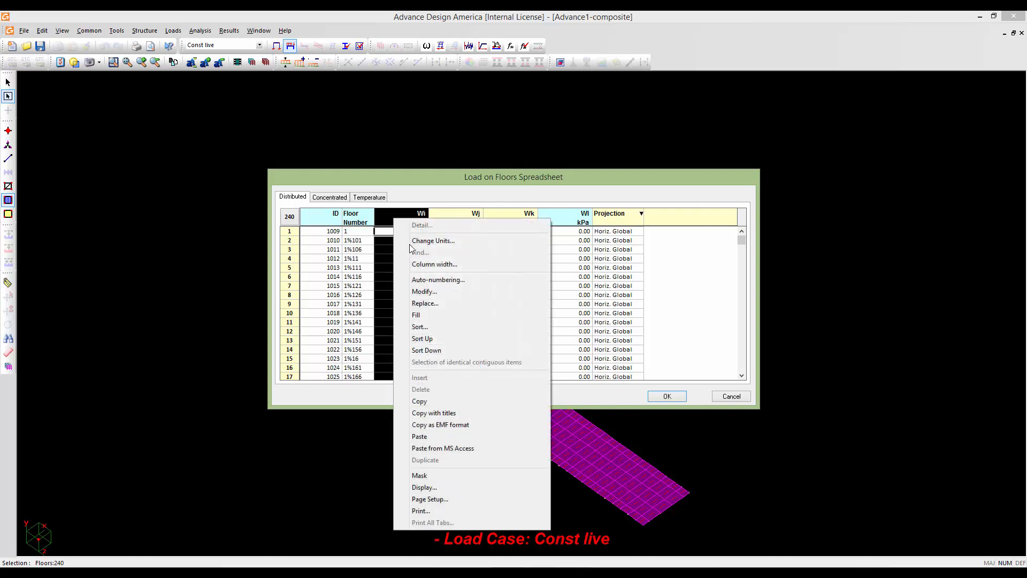
left_click(425, 304)
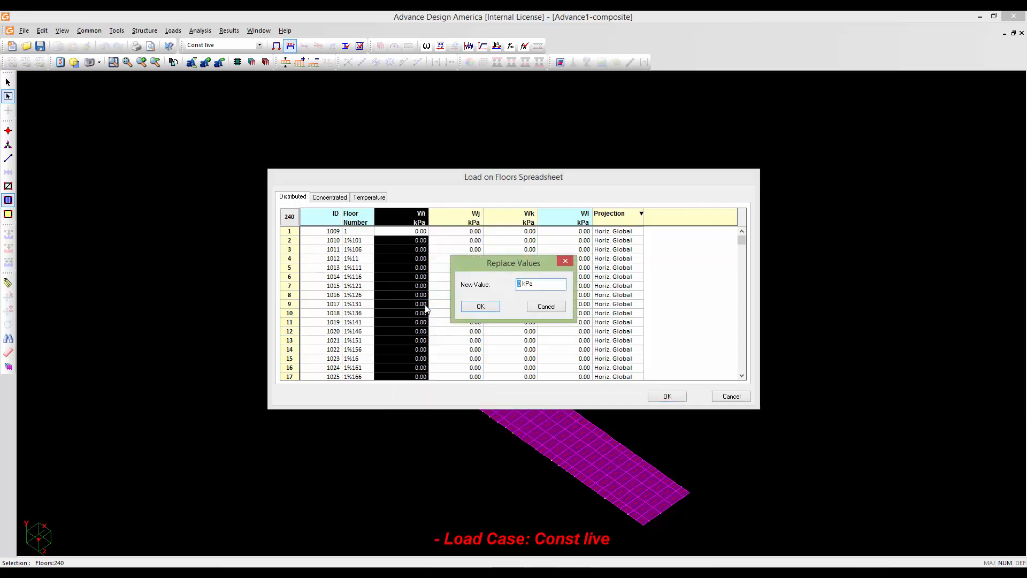
left_click(480, 306)
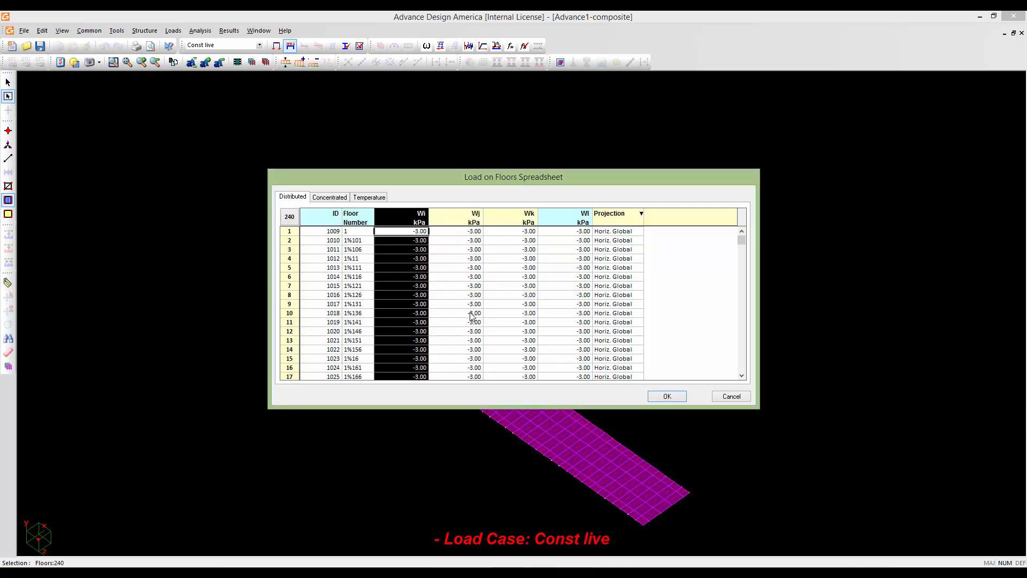
- Set the projection of all the Const live floor loads to Global and apply the loads
left_click(613, 223)
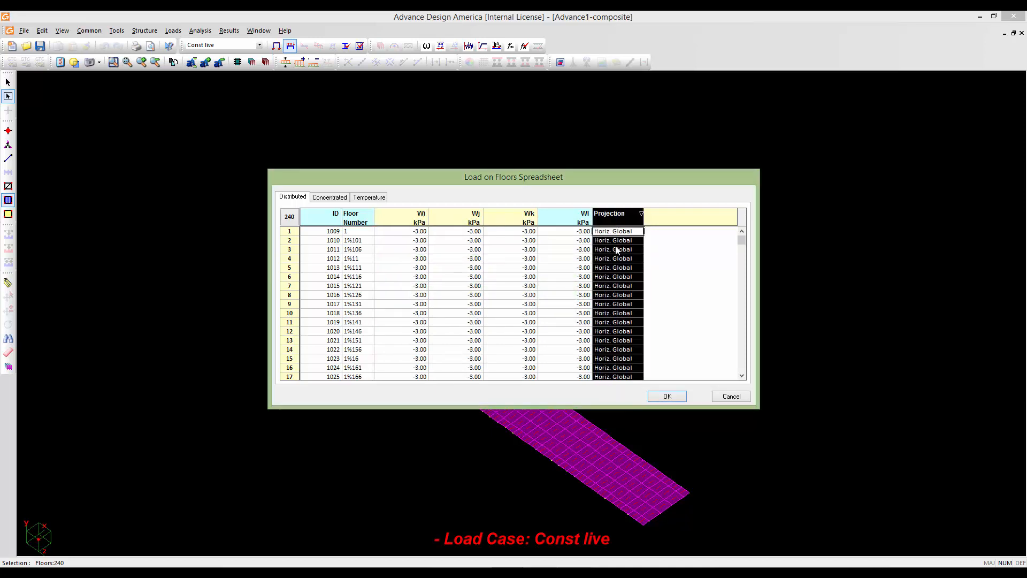
right_click(618, 238)
left_click(625, 278)
left_click(572, 278)
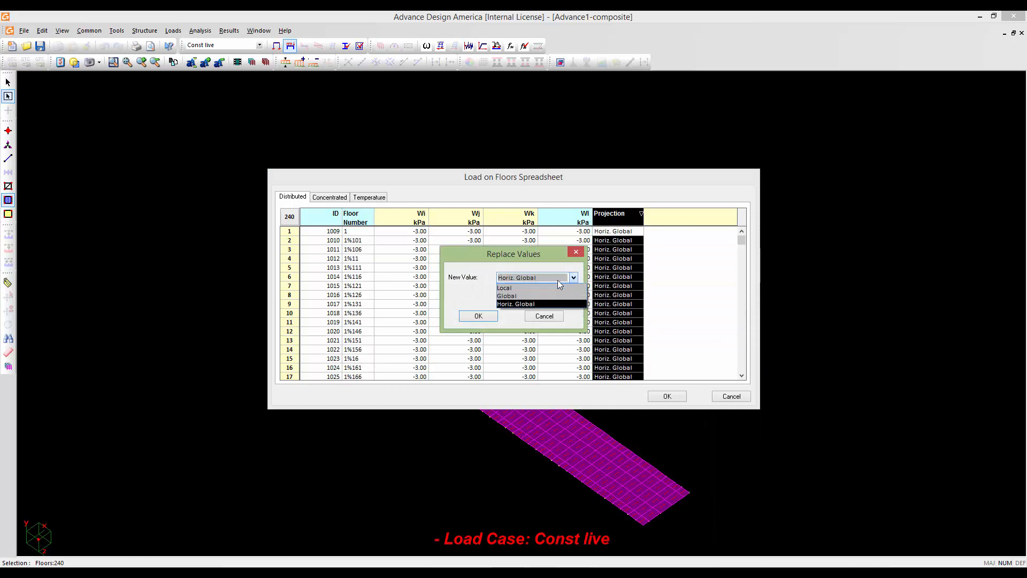
left_click(514, 291)
left_click(479, 316)
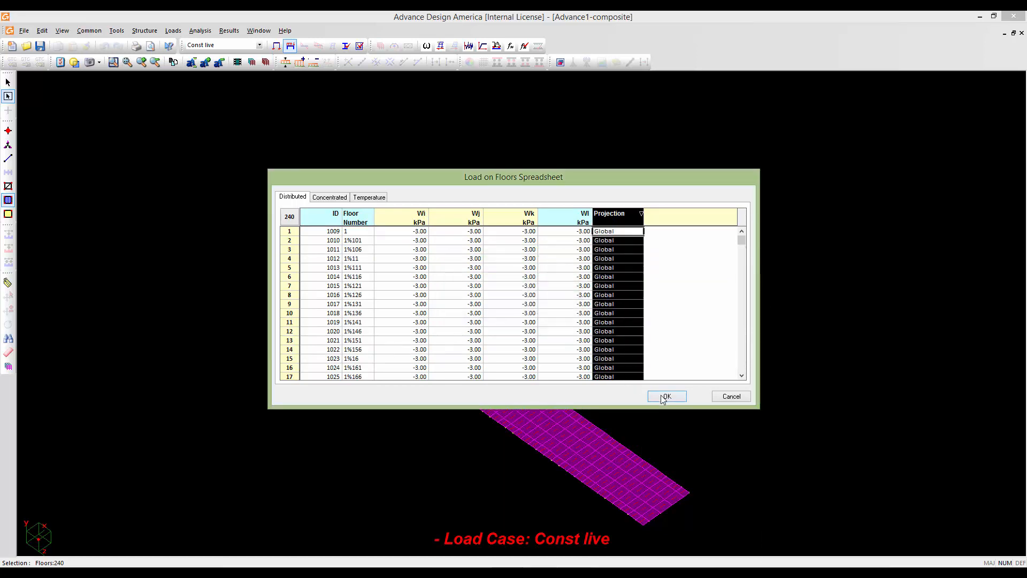
left_click(666, 396)
- Switch the active load case to Deck
scroll(501, 395, "up", 1)
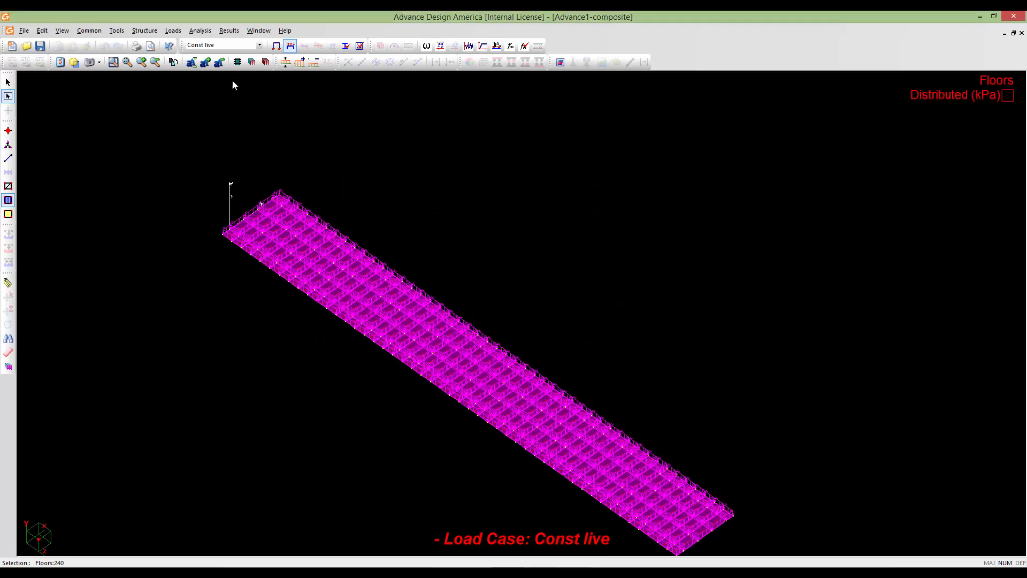
left_click(259, 45)
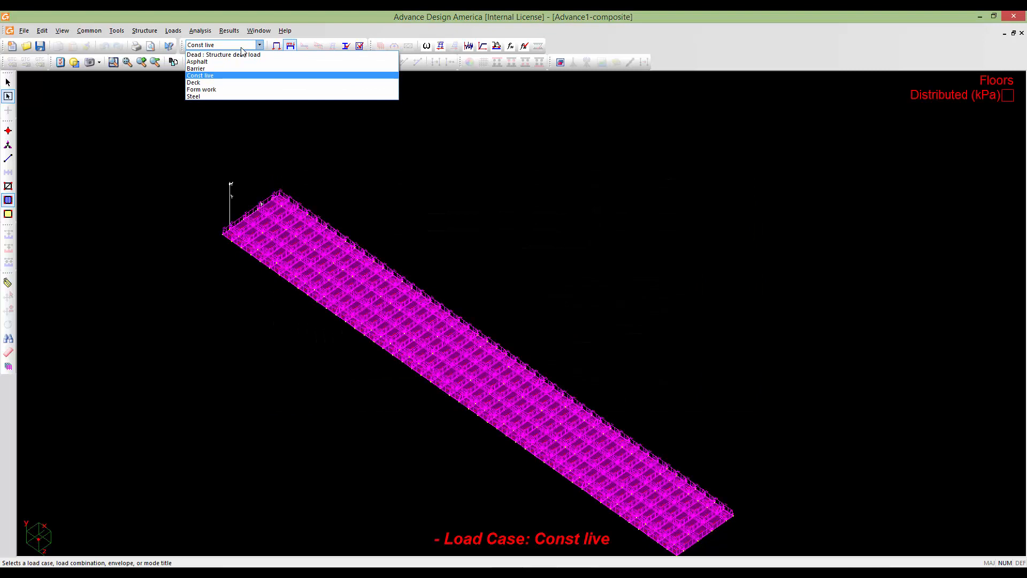
left_click(229, 88)
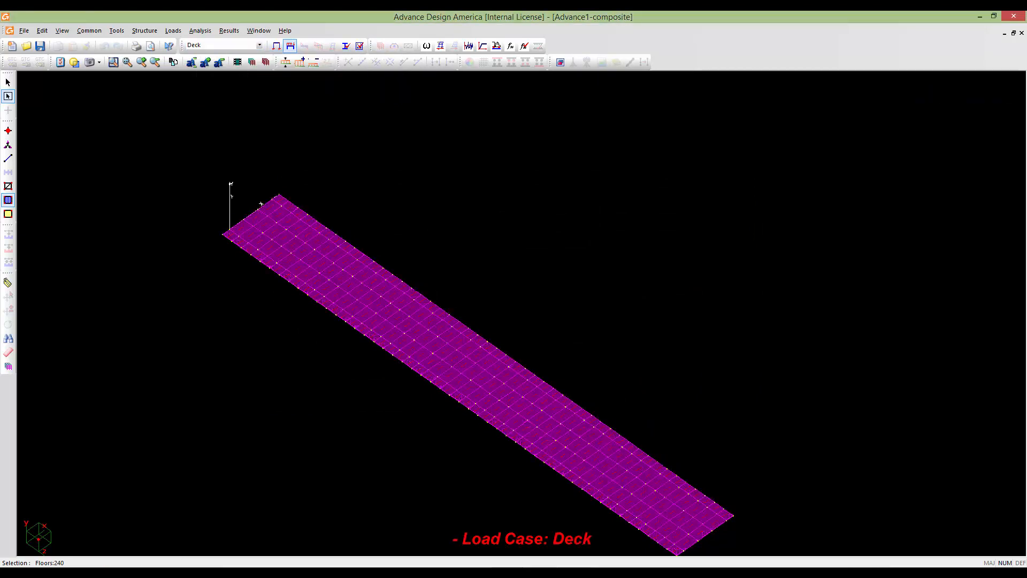
- Replace the distributed load Wi on all selected floors with -5.7 kPa for the Deck load case
middle_click_drag(711, 554, 698, 513)
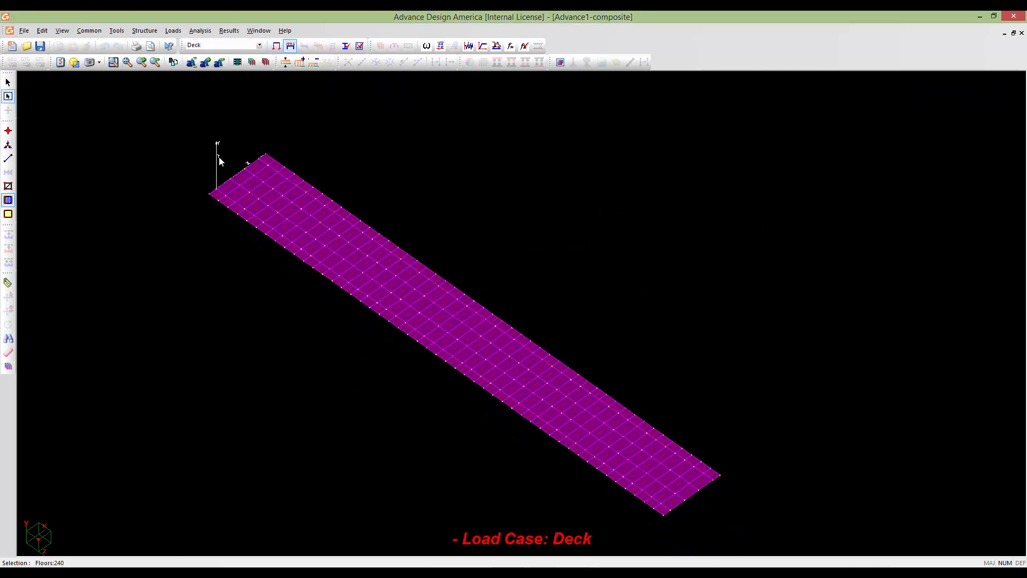
double_click(162, 126)
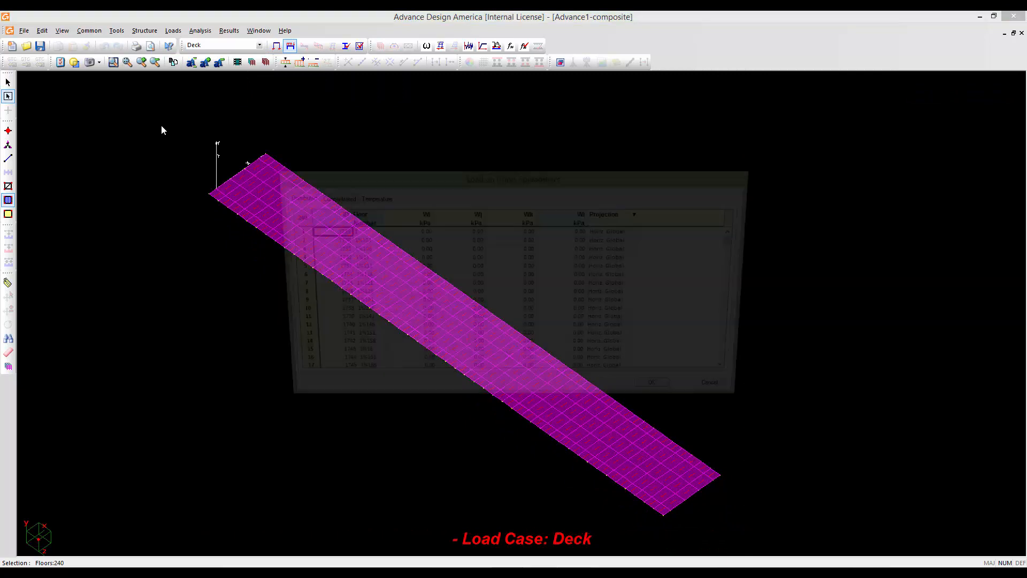
left_click(408, 220)
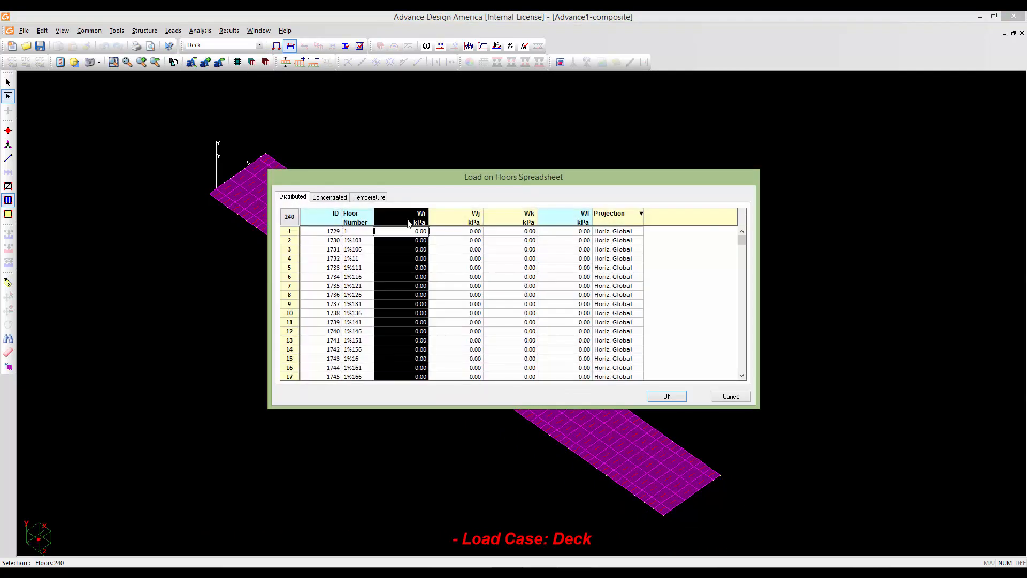
right_click(403, 248)
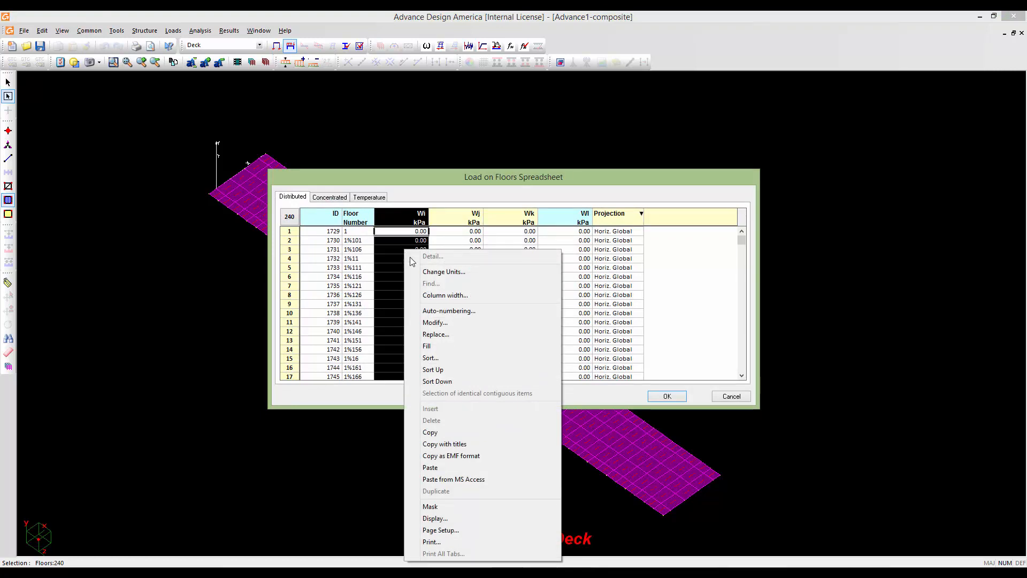
left_click(434, 335)
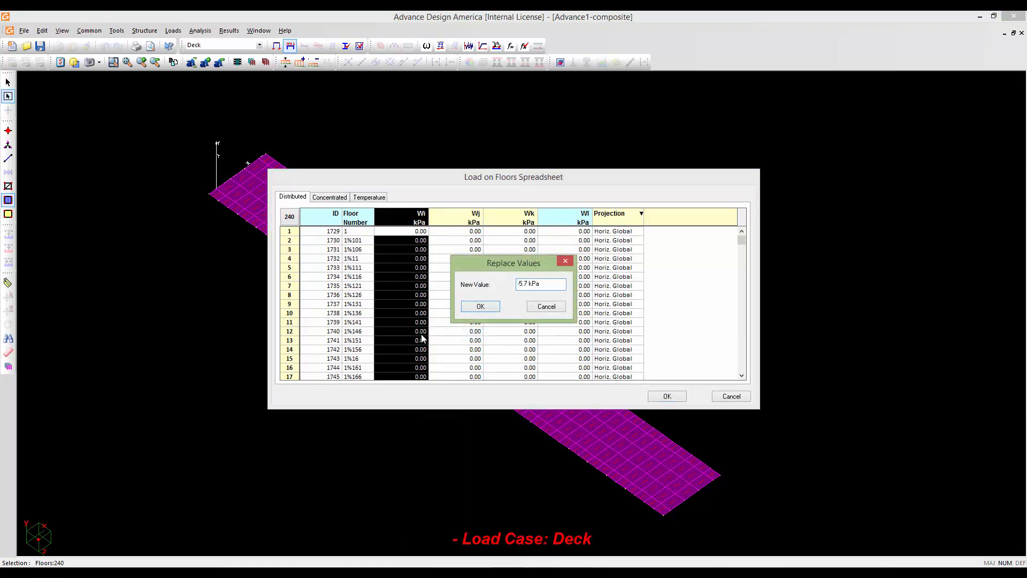
left_click(465, 308)
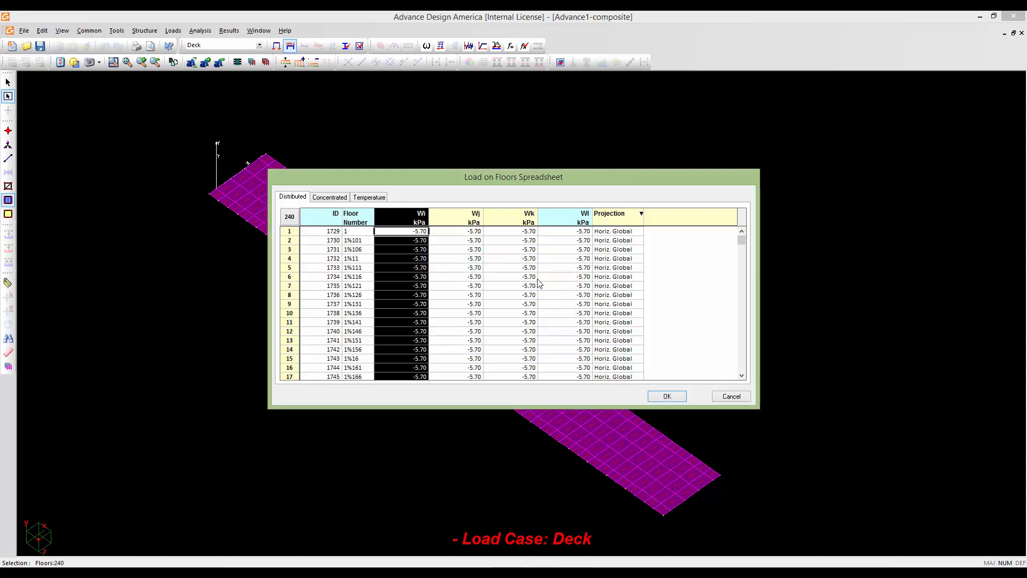
- Set the projection of all the Deck floor loads to Global and apply the loads
left_click(622, 222)
right_click(619, 258)
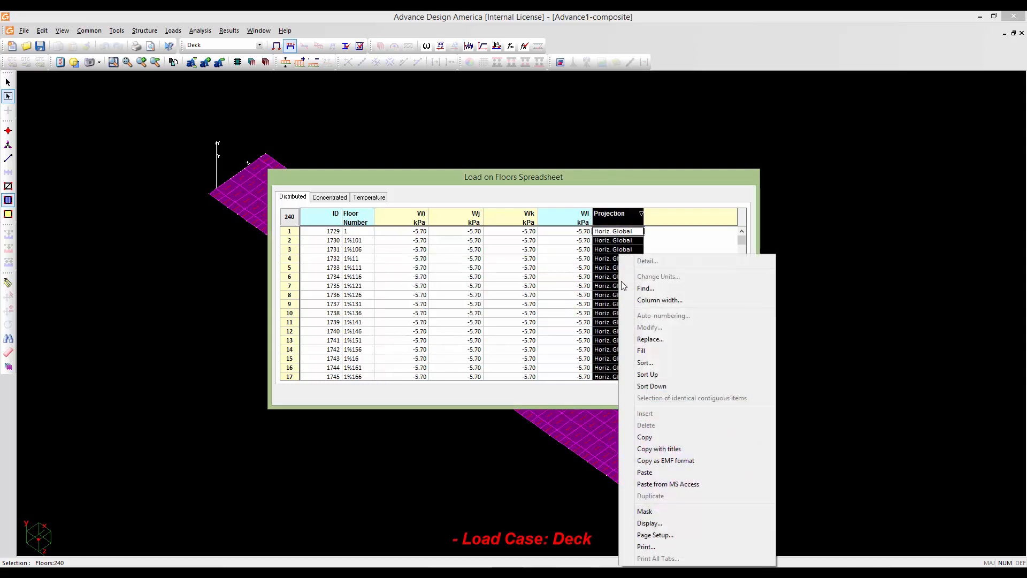
left_click(647, 339)
left_click(561, 279)
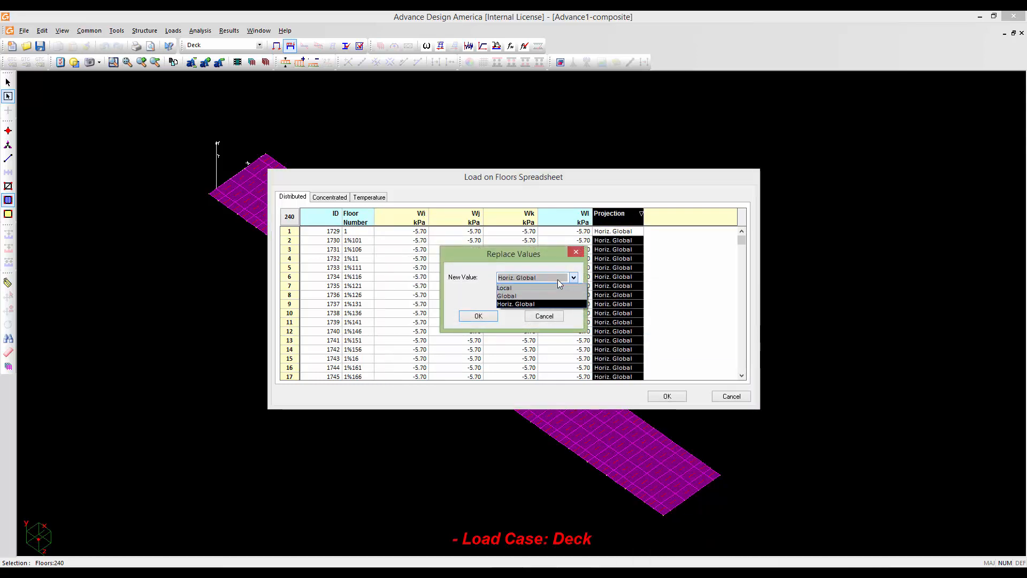
left_click(556, 288)
left_click(556, 277)
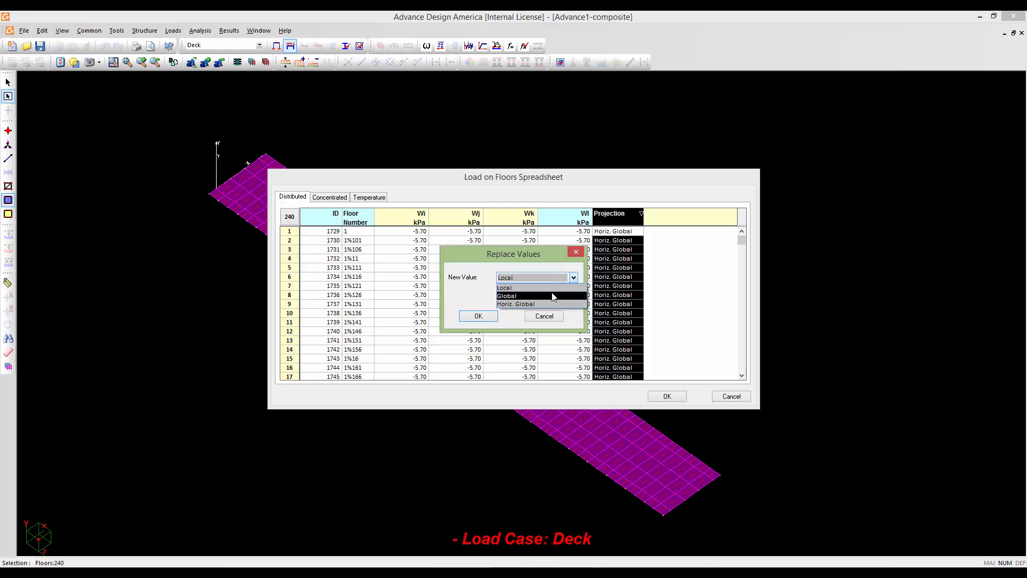
left_click(552, 295)
left_click(478, 316)
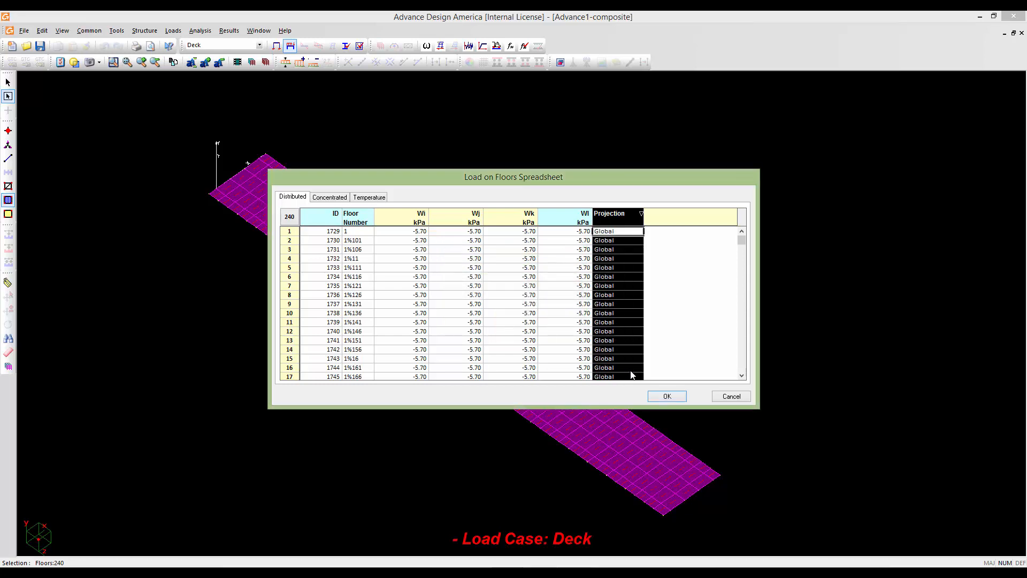
left_click(667, 396)
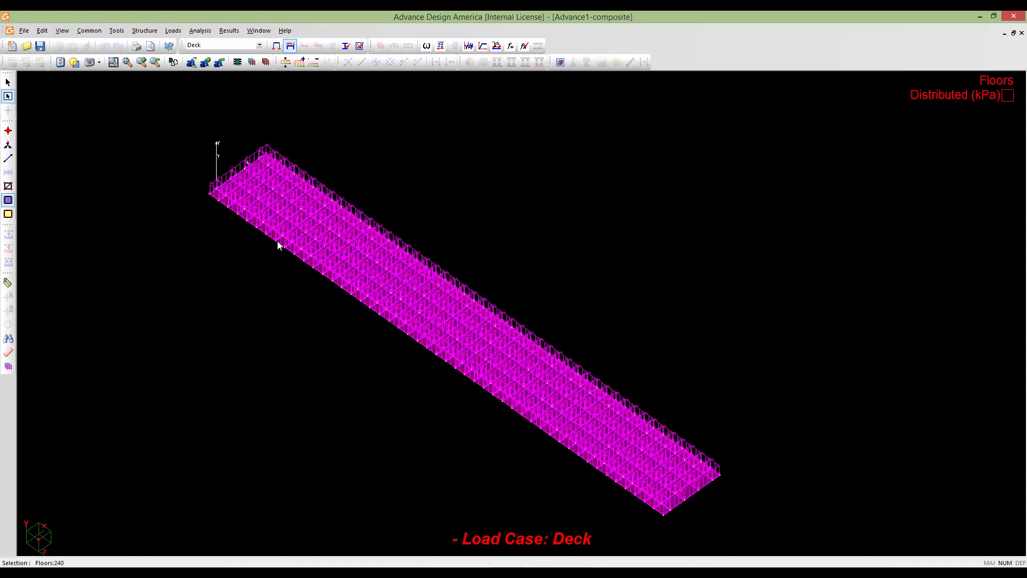
scroll(309, 228, "up", 2)
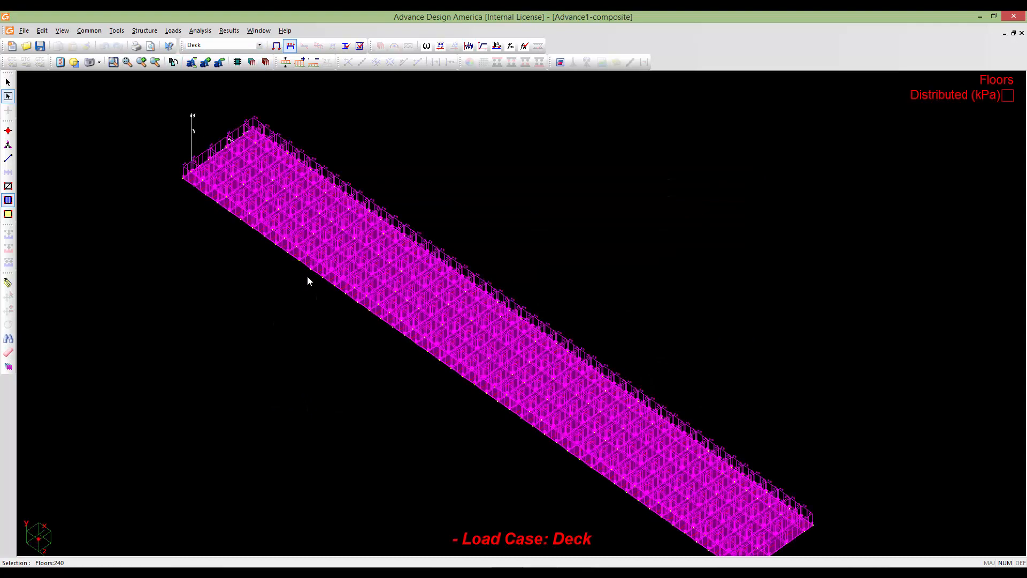
scroll(308, 280, "up", 5)
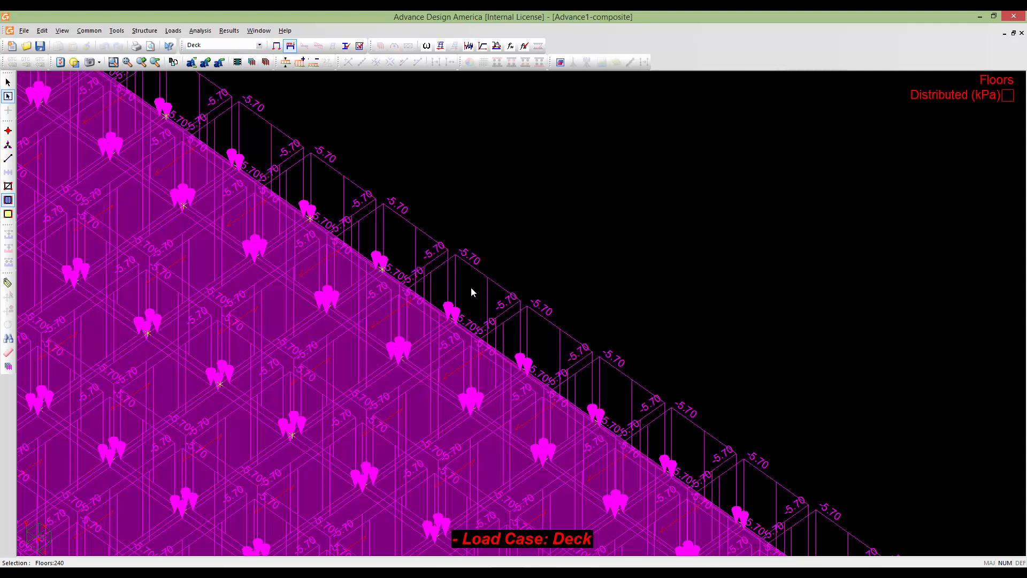
- Switch to the Form work load case and replace the distributed load Wi on all floors with -0.5 kPa
left_click(224, 45)
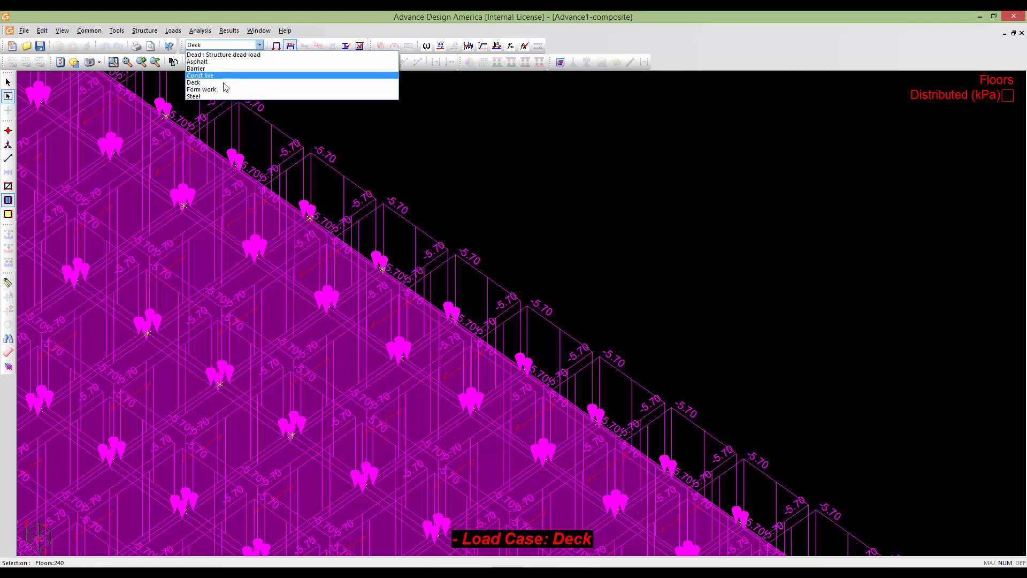
left_click(202, 89)
scroll(352, 238, "down", 3)
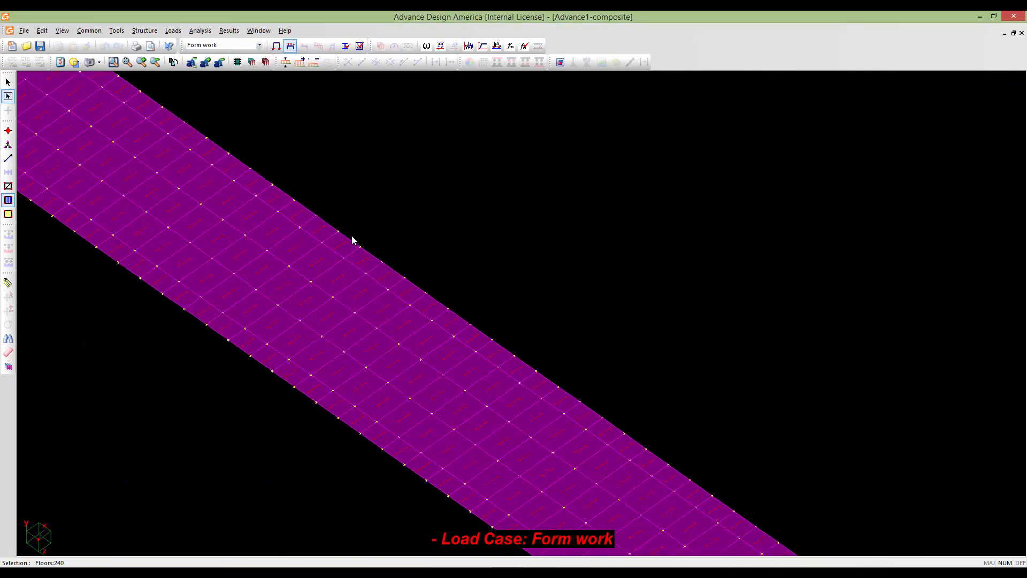
scroll(351, 238, "down", 5)
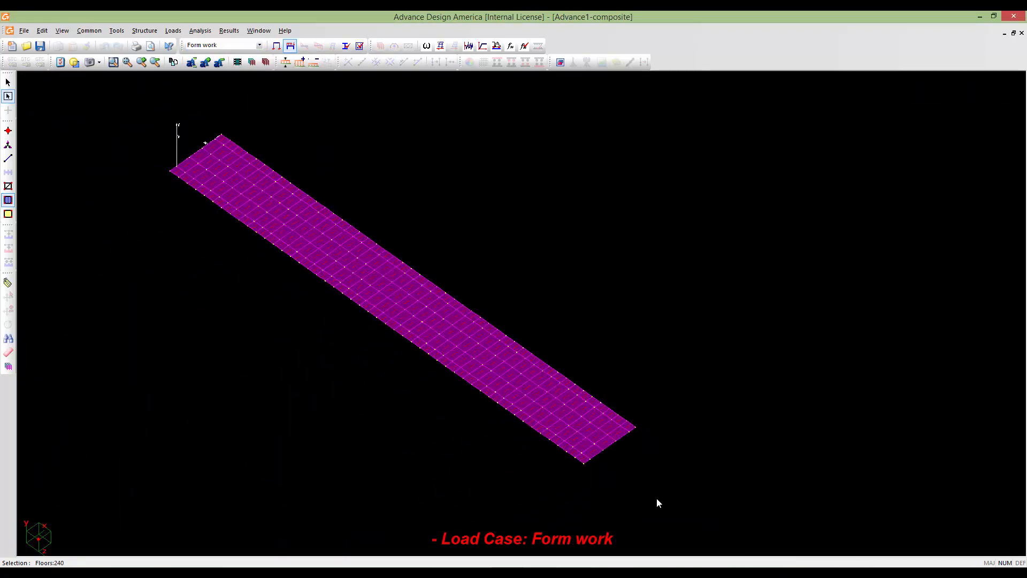
double_click(120, 118)
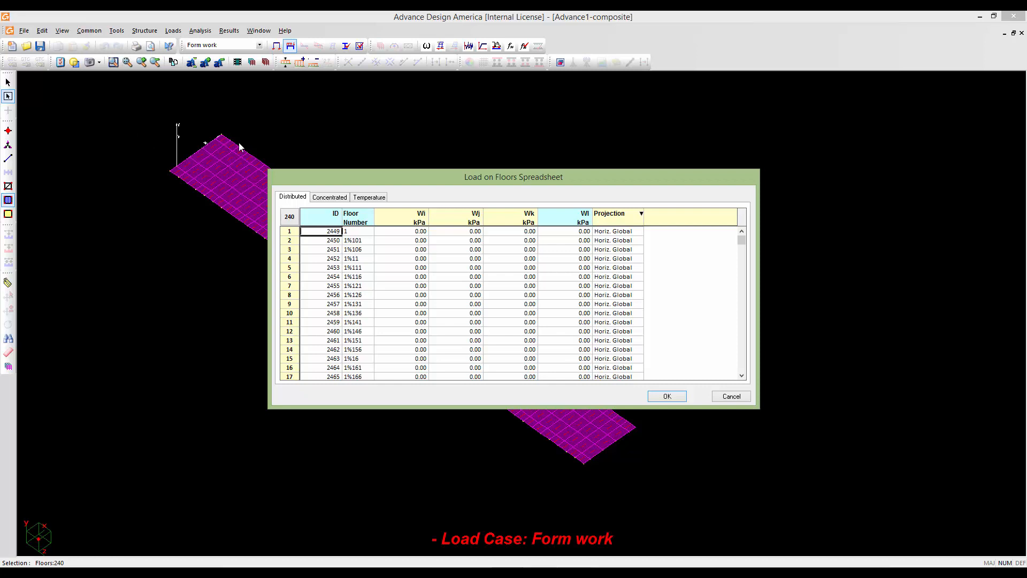
left_click(392, 217)
right_click(400, 234)
left_click(431, 320)
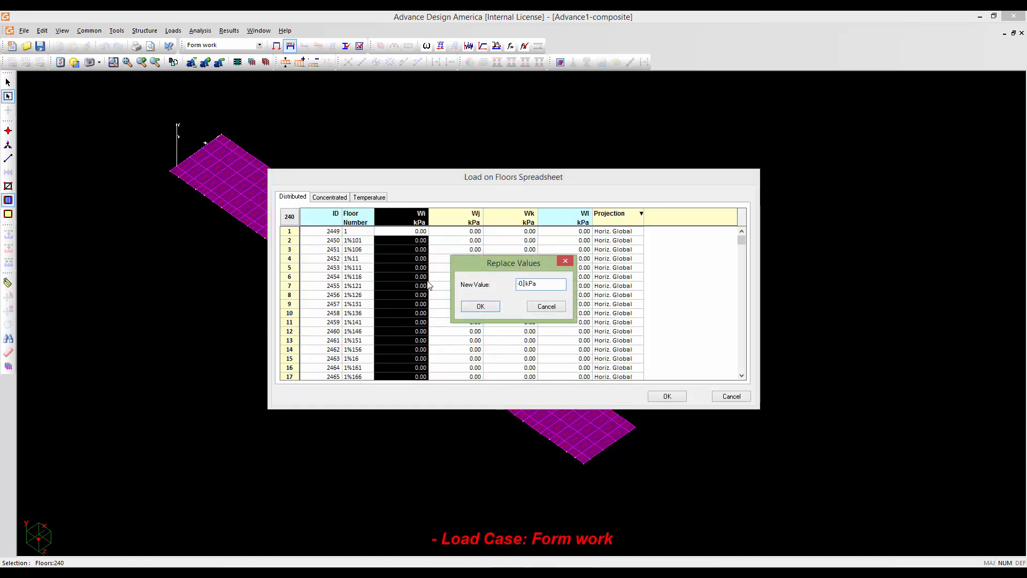
left_click(473, 307)
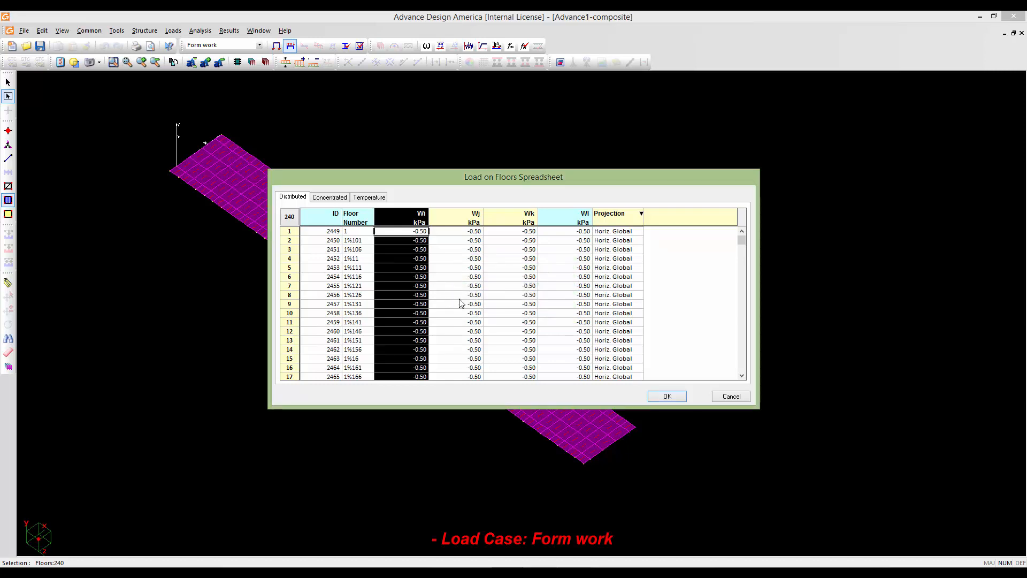
- Set the projection of all the Form work floor loads to Global and apply the loads
left_click(617, 217)
right_click(617, 241)
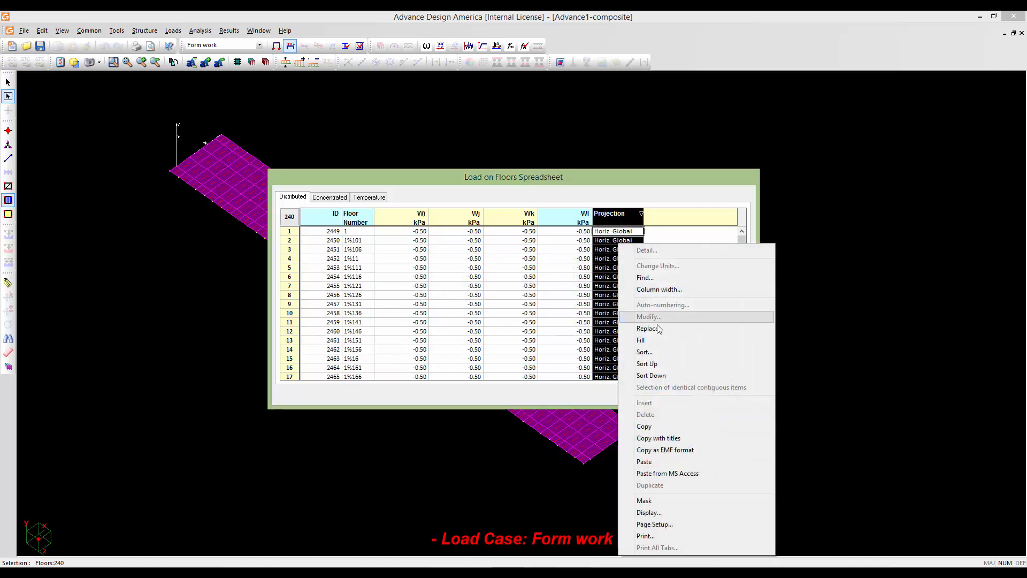
left_click(655, 316)
left_click(507, 277)
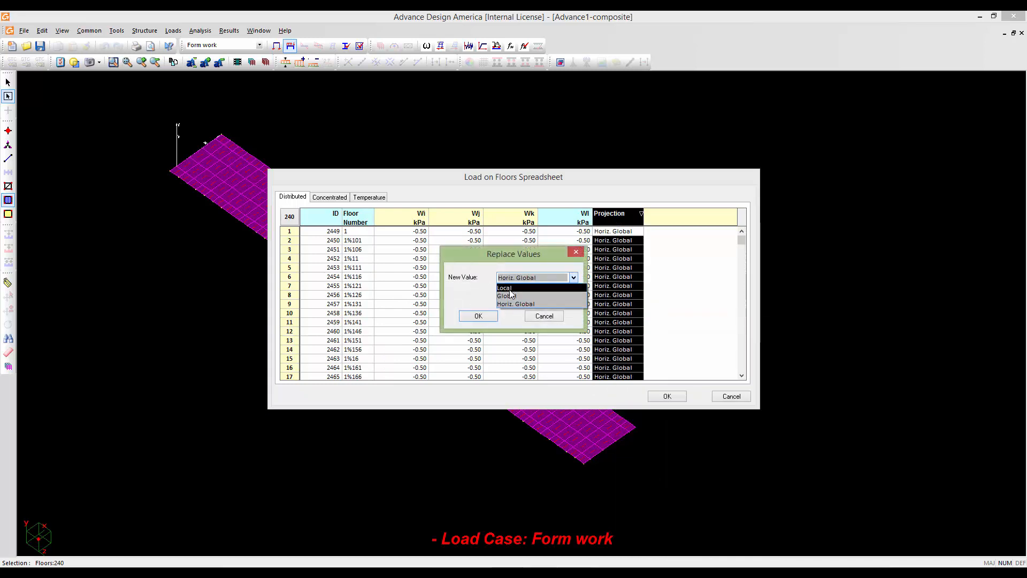
left_click(511, 294)
left_click(479, 317)
left_click(665, 397)
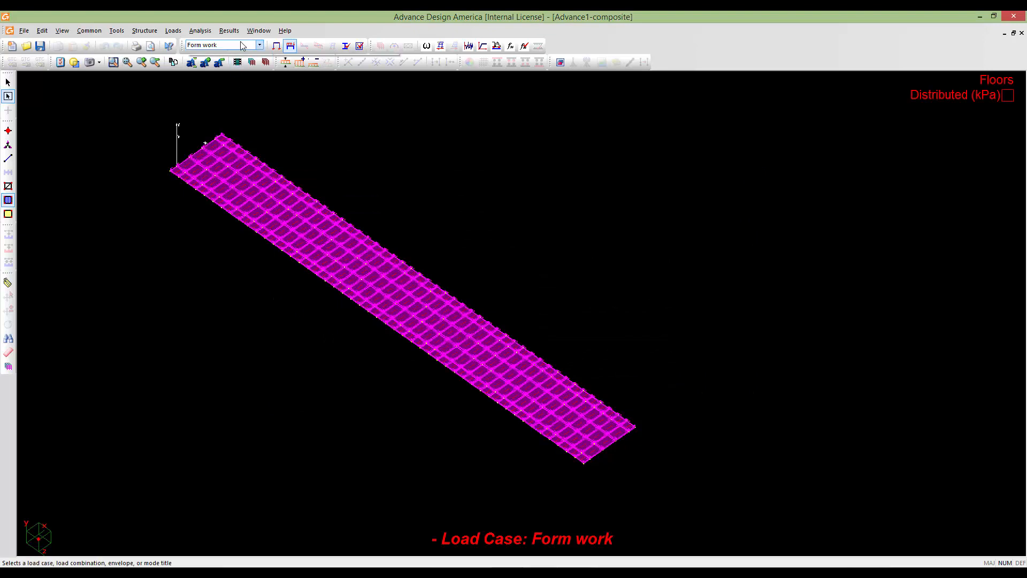
- Switch the active load case to Steel and review which dead load cases are calculated automatically in the loads definition
left_click(259, 45)
left_click(214, 96)
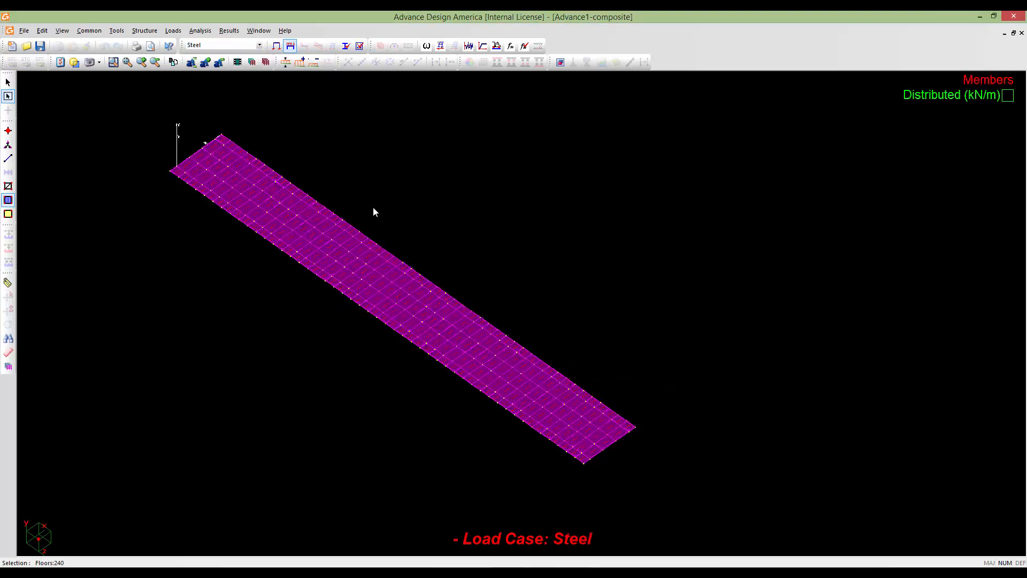
left_click(173, 30)
mouse_move(188, 45)
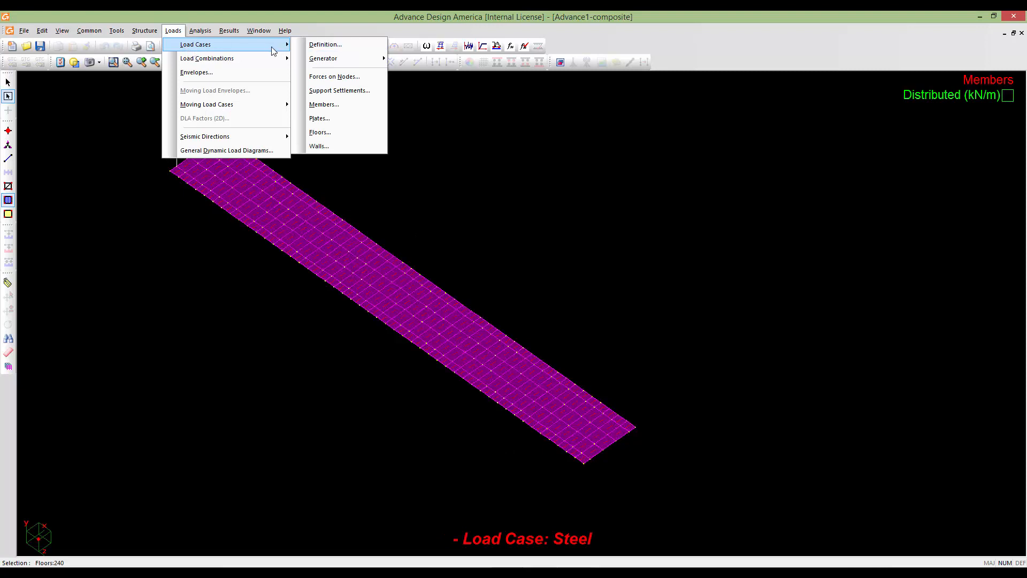
left_click(303, 47)
left_click(262, 183)
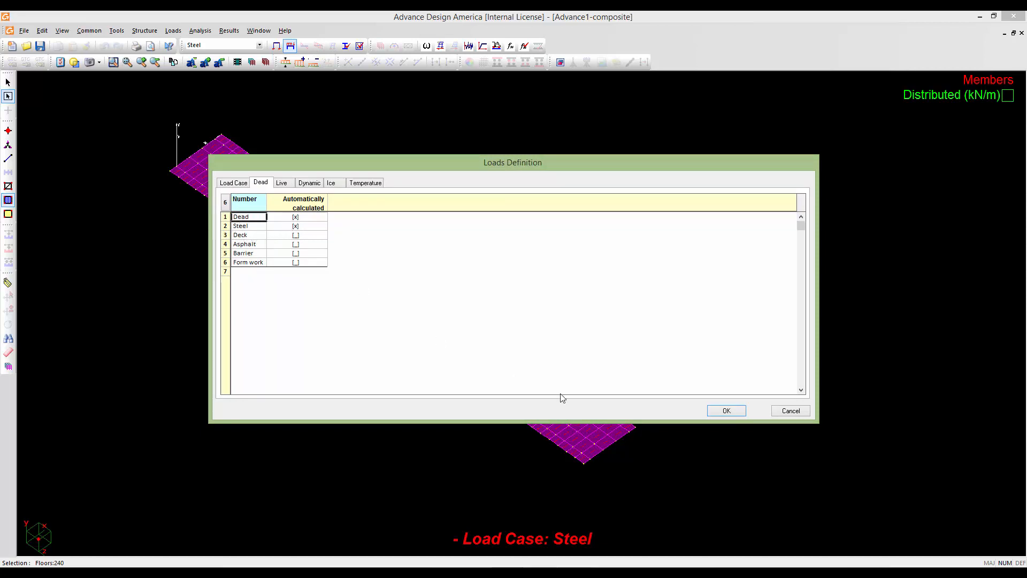
left_click(727, 410)
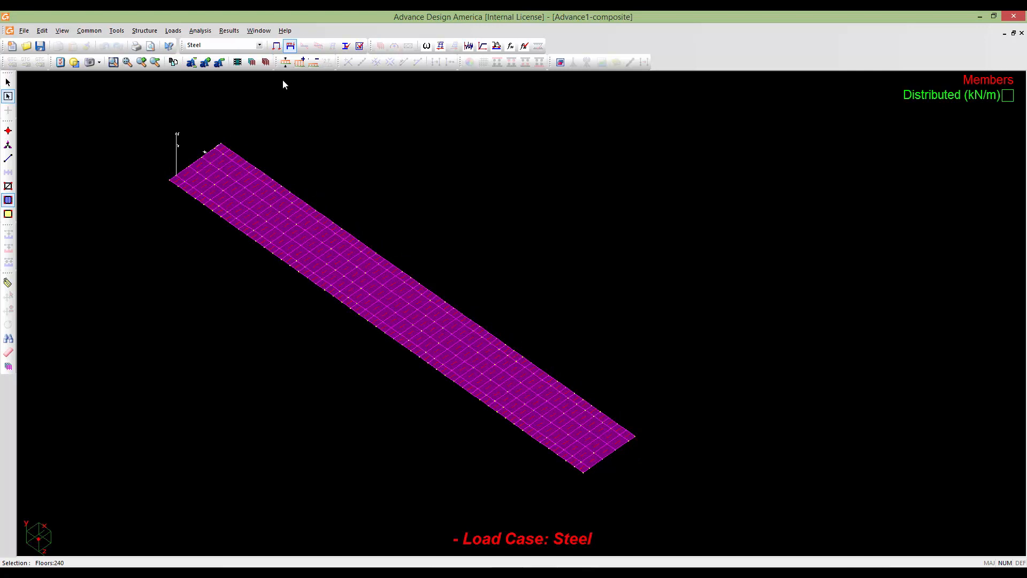
- Open the load combinations definition and add a combination named Stage 1
left_click(172, 31)
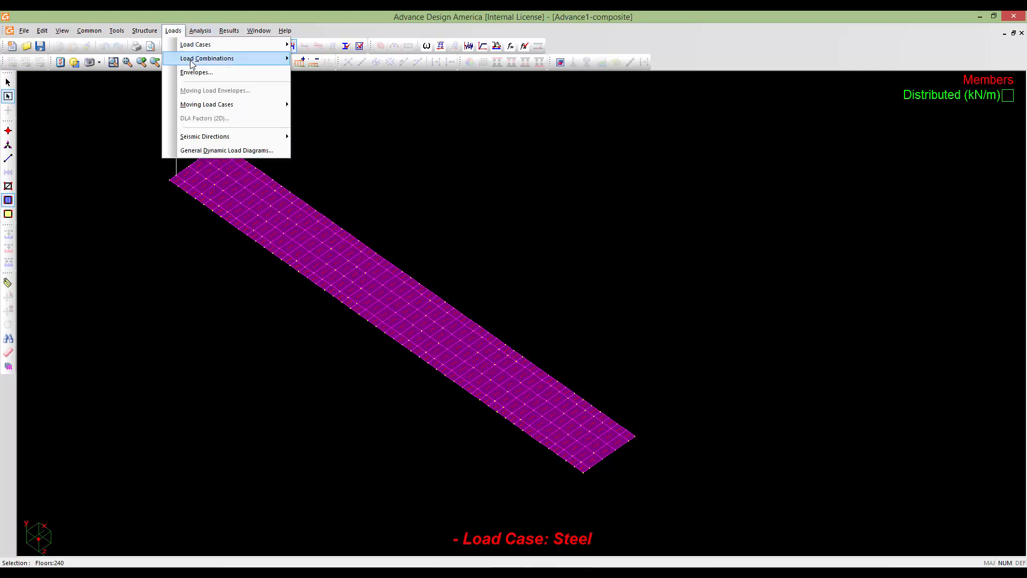
mouse_move(250, 62)
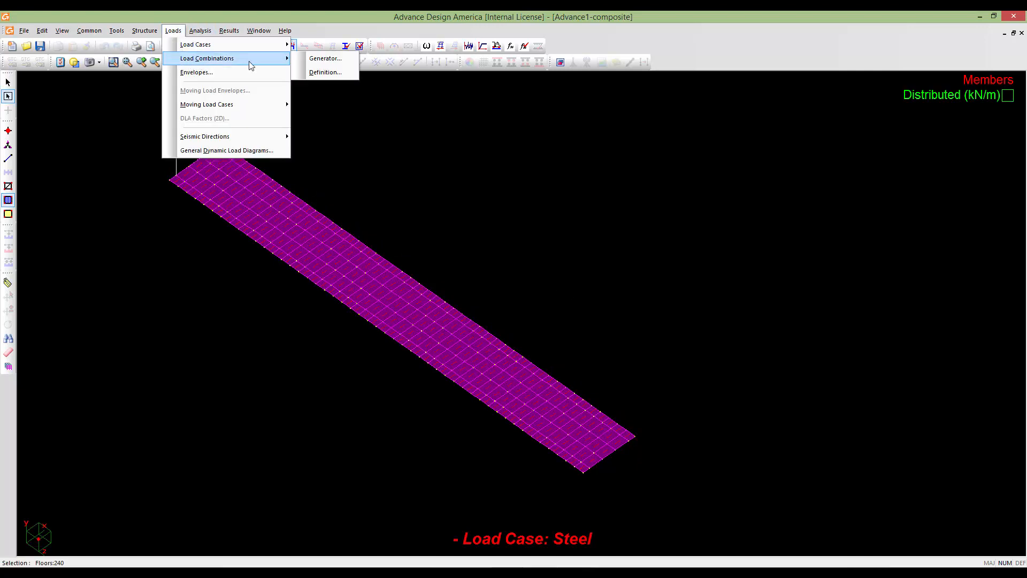
left_click(321, 72)
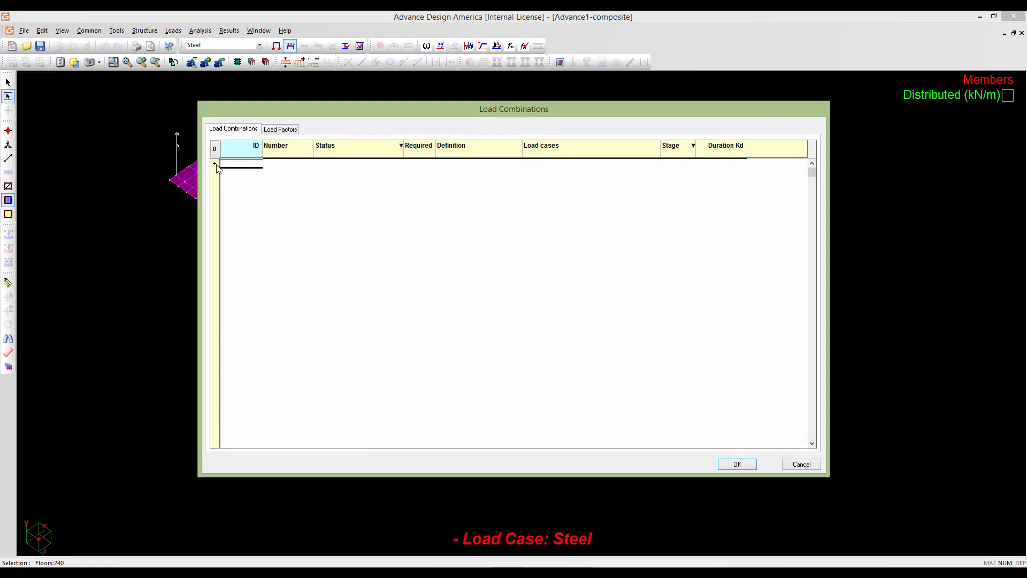
left_click(216, 166)
left_click(272, 163)
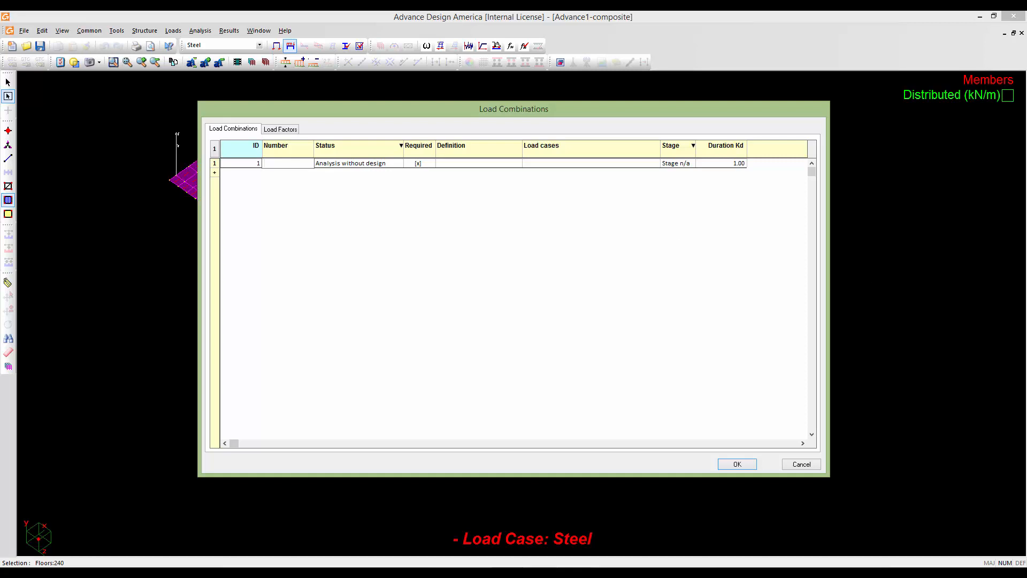
left_click(560, 114)
- Set the Stage 1 combination's status to Construction stage and its stage to Stage 1
left_click(327, 167)
left_click(328, 165)
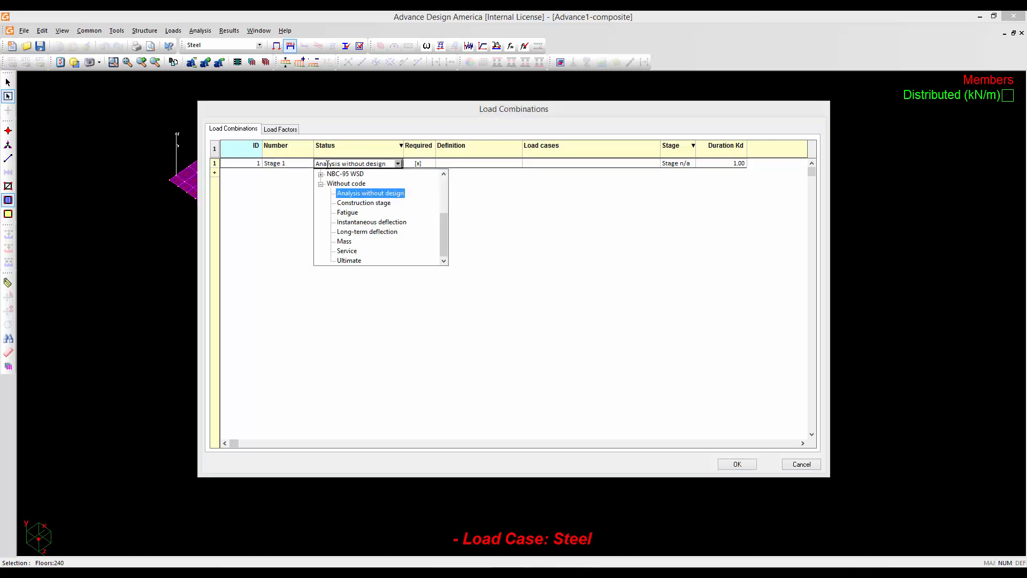
left_click(353, 203)
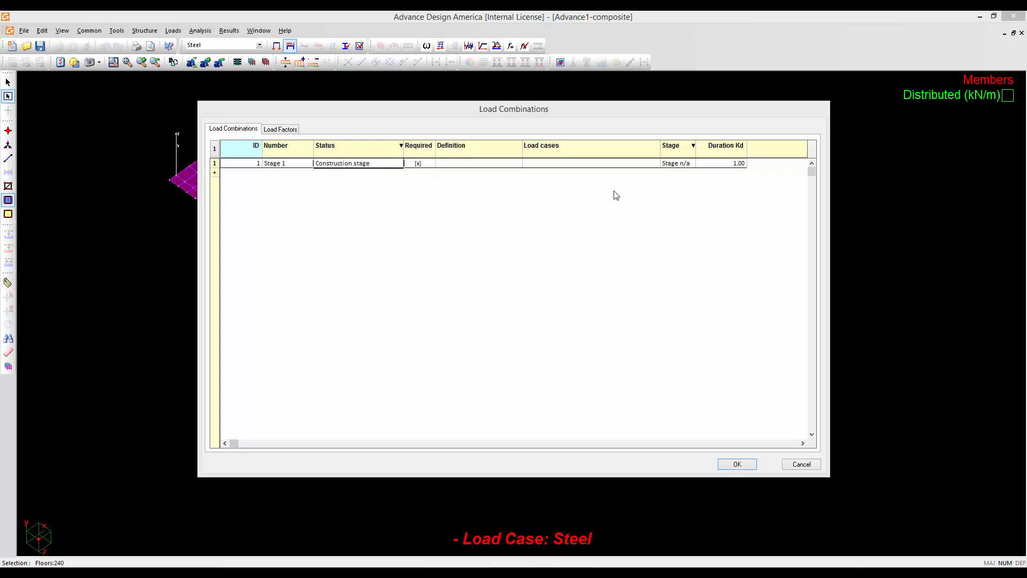
left_click(675, 163)
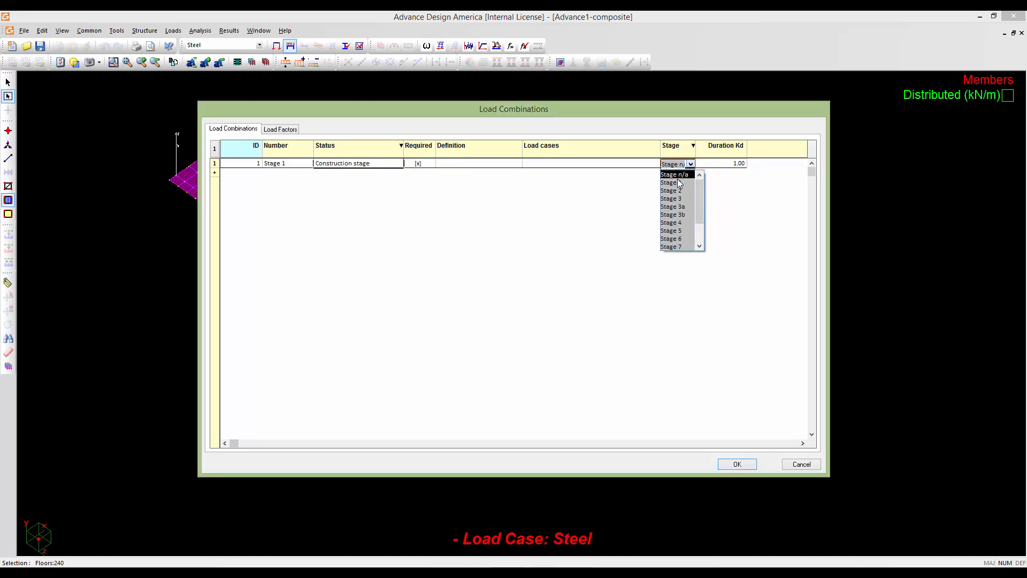
left_click(677, 182)
- Add a load combination named Stage 2 with the status Construction stage and the stage Stage 2
left_click(214, 172)
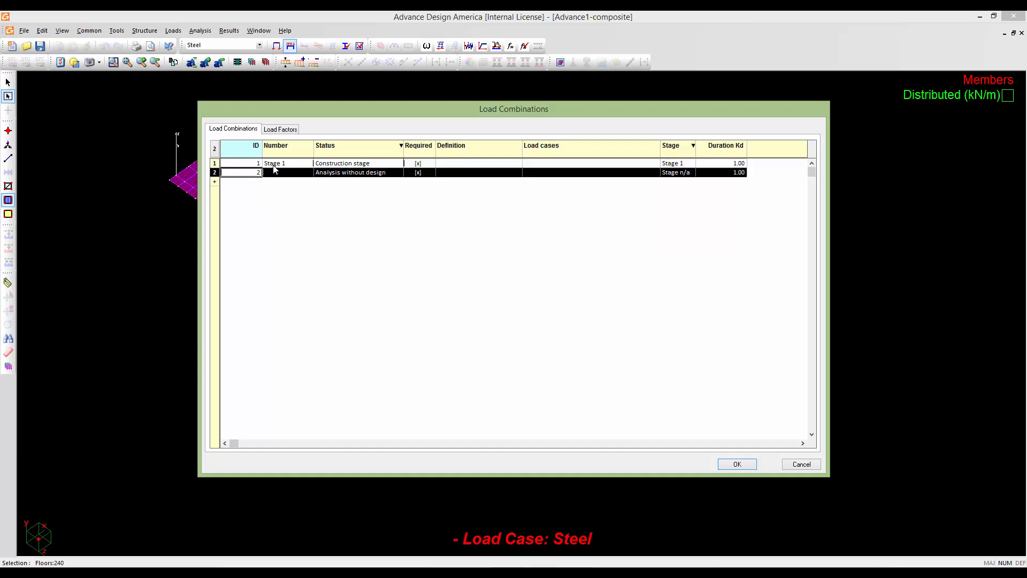
left_click(288, 173)
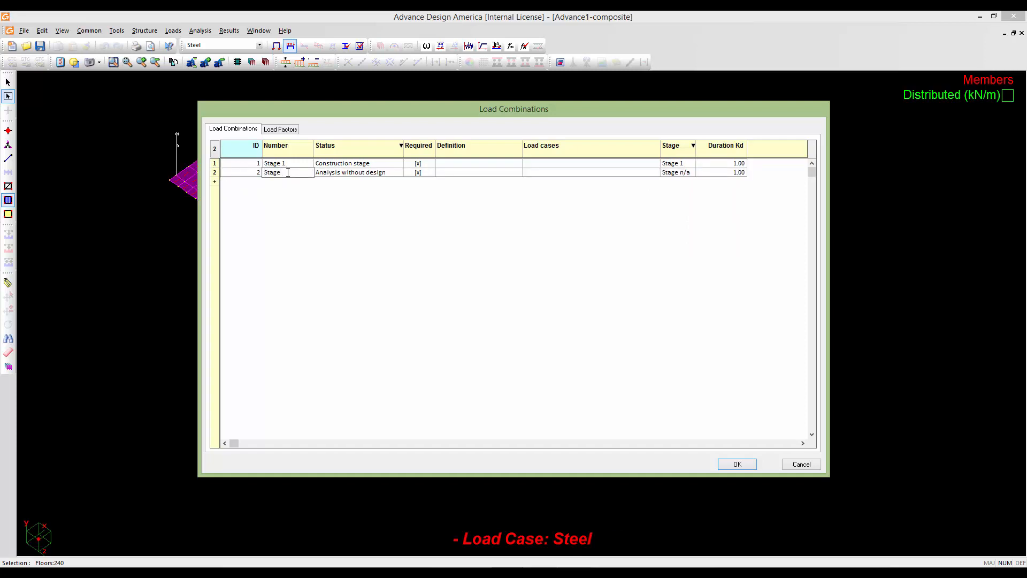
left_click(331, 173)
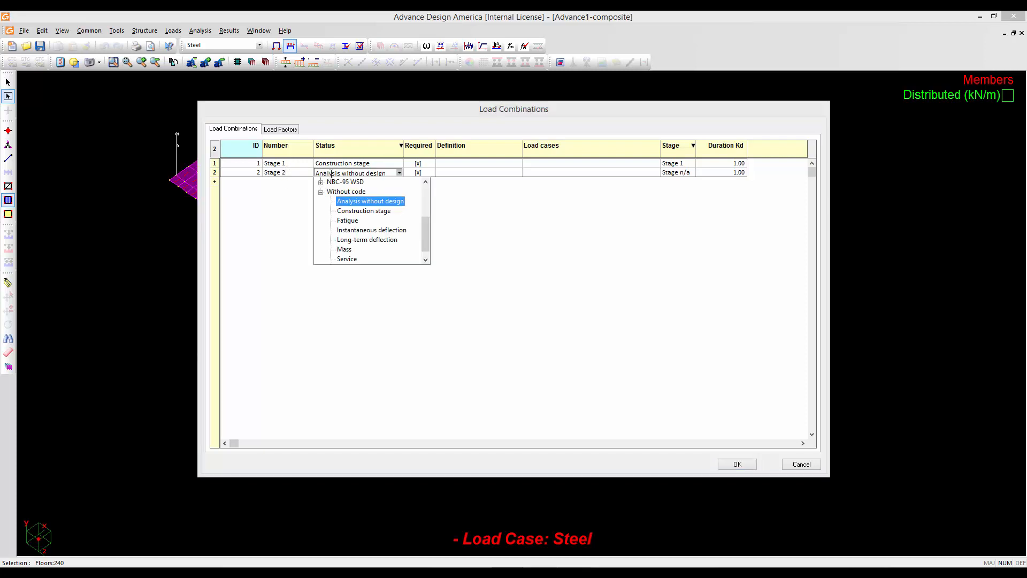
left_click(346, 211)
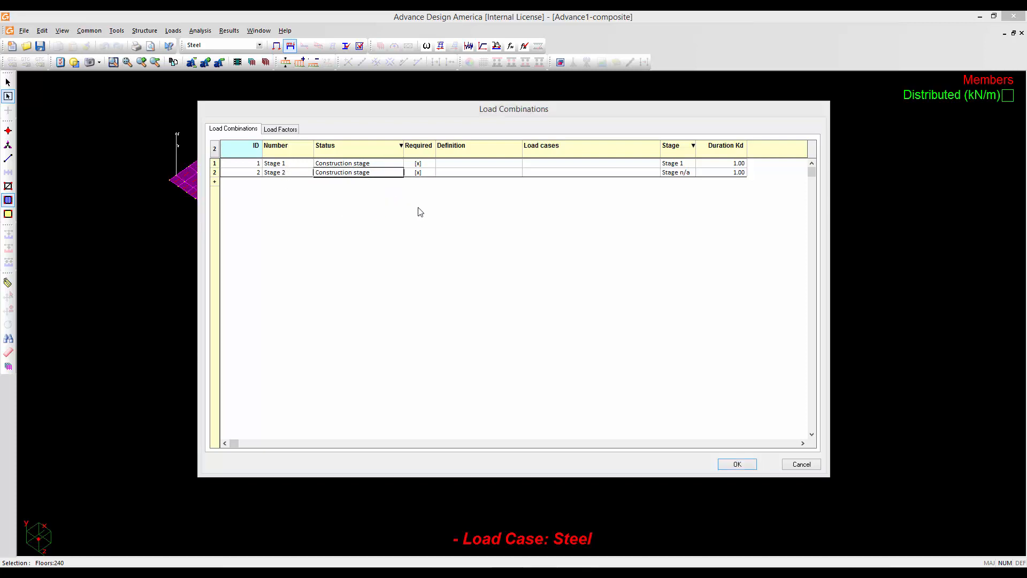
left_click(679, 175)
left_click(684, 200)
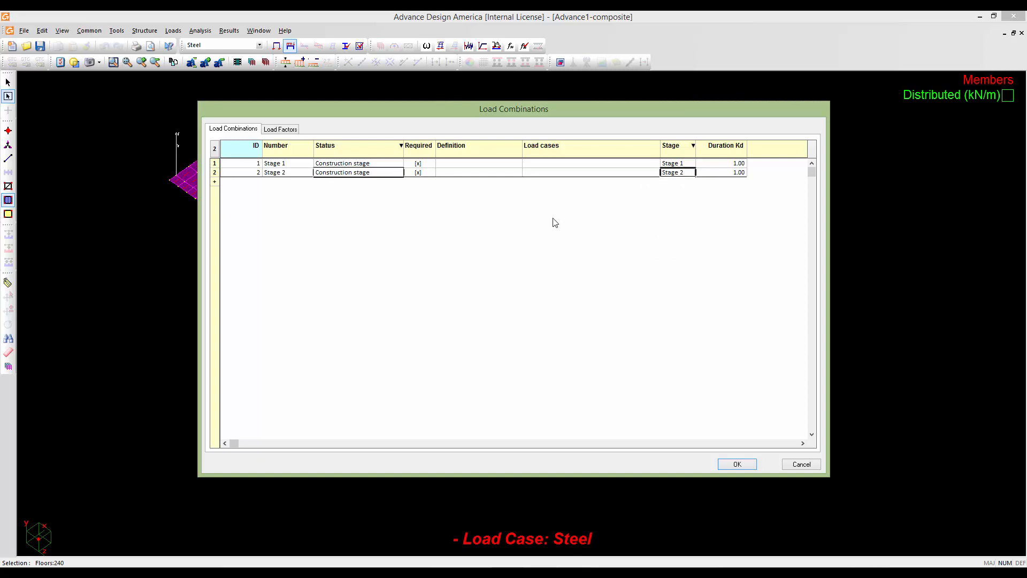
- Add a load combination named Stage 6 with the status Construction stage and the stage Stage 6
left_click(215, 182)
left_click(289, 181)
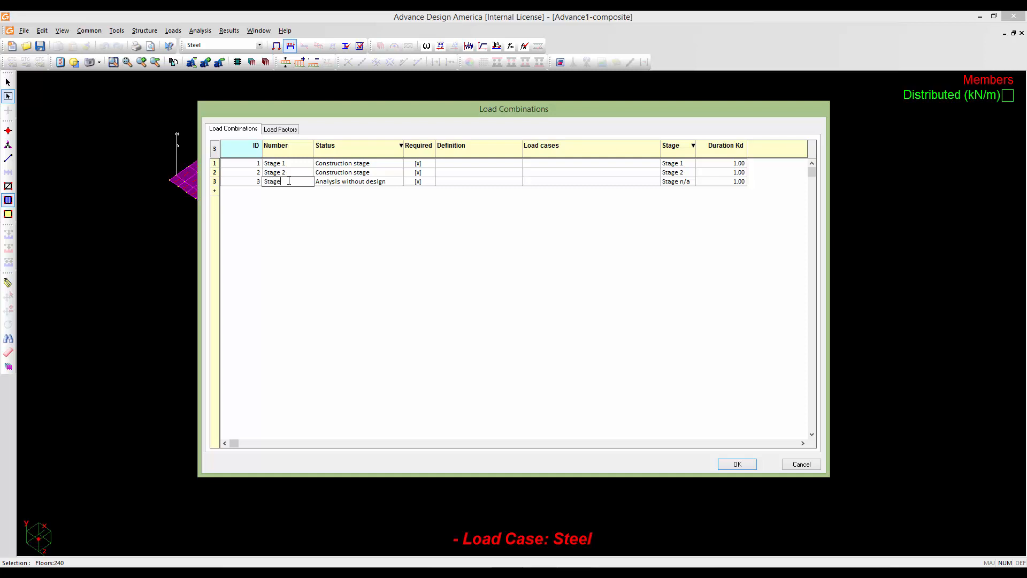
left_click(334, 181)
left_click(354, 219)
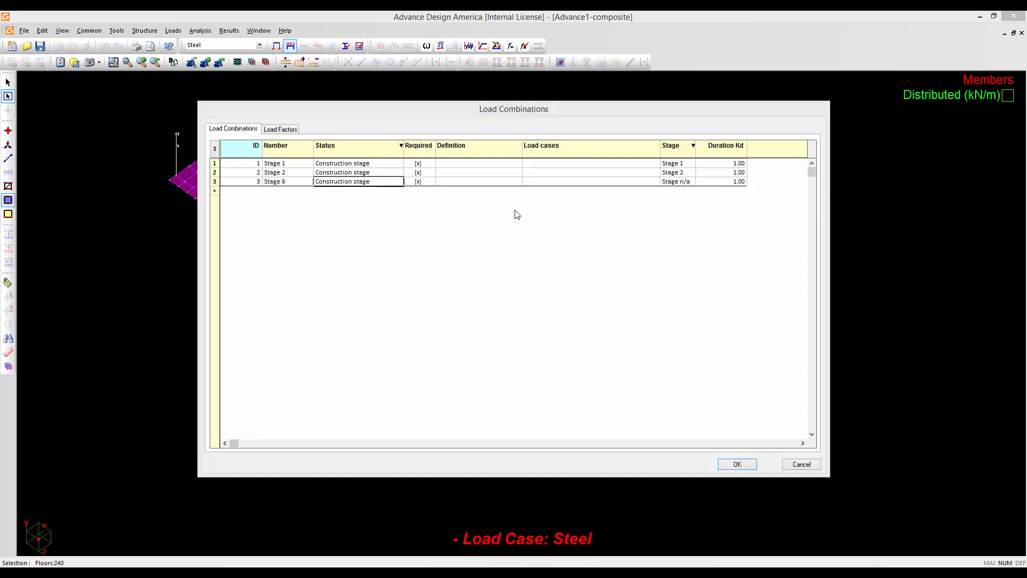
left_click(678, 182)
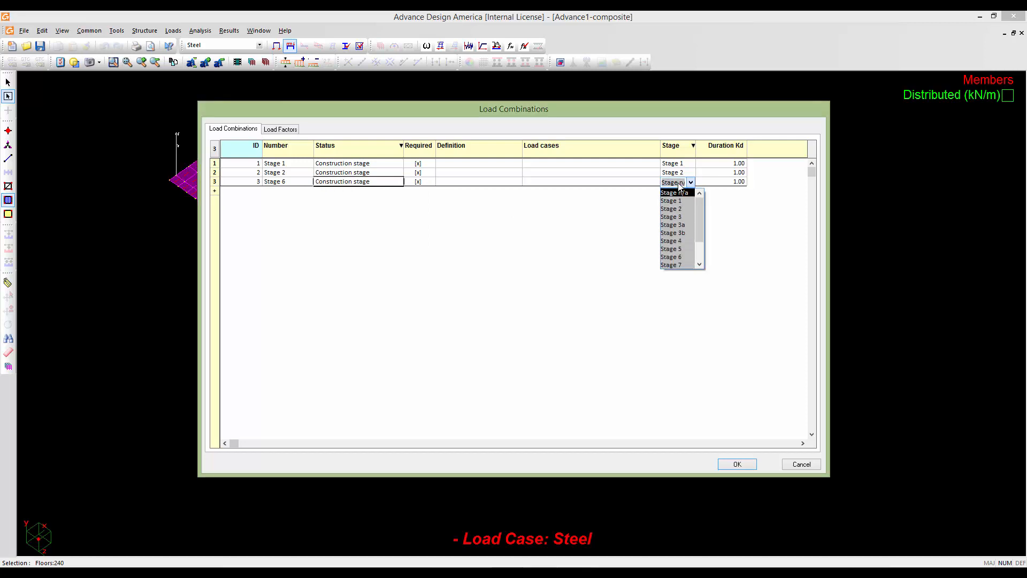
left_click(683, 259)
- Add a load combination named Stage 7 with the status Construction stage and the stage Stage 7
left_click(220, 191)
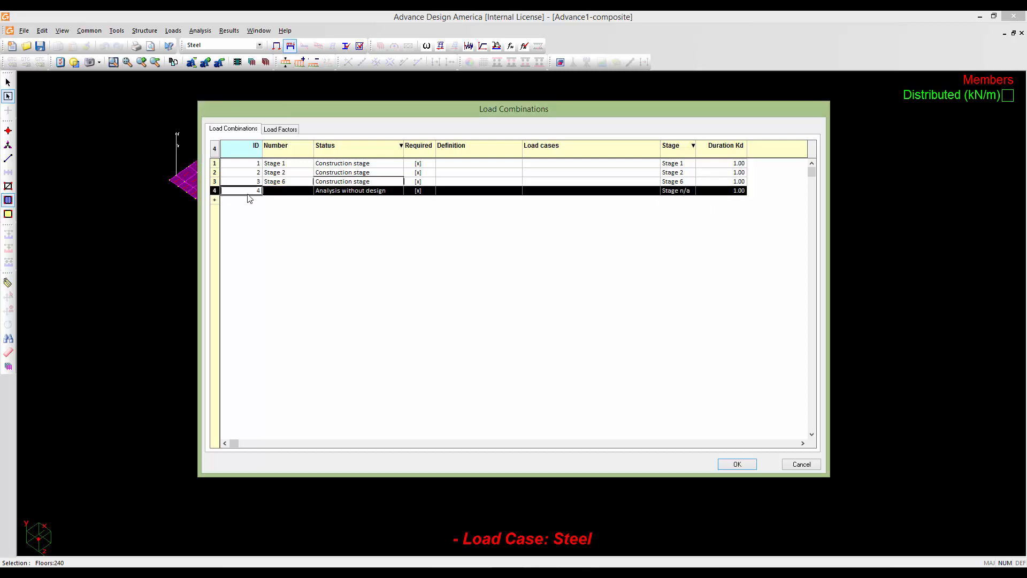
left_click(278, 190)
left_click(277, 190)
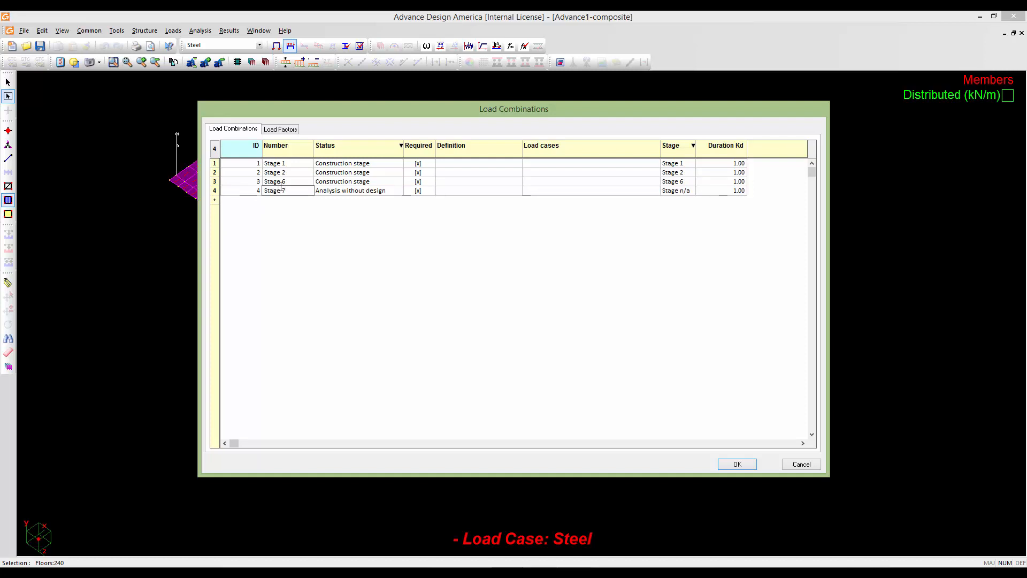
left_click(340, 191)
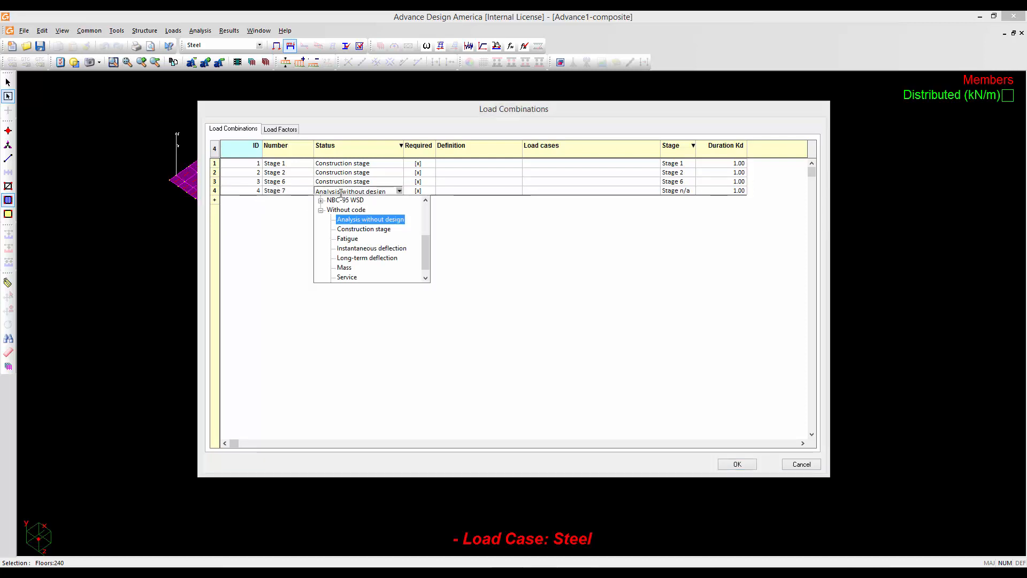
left_click(356, 228)
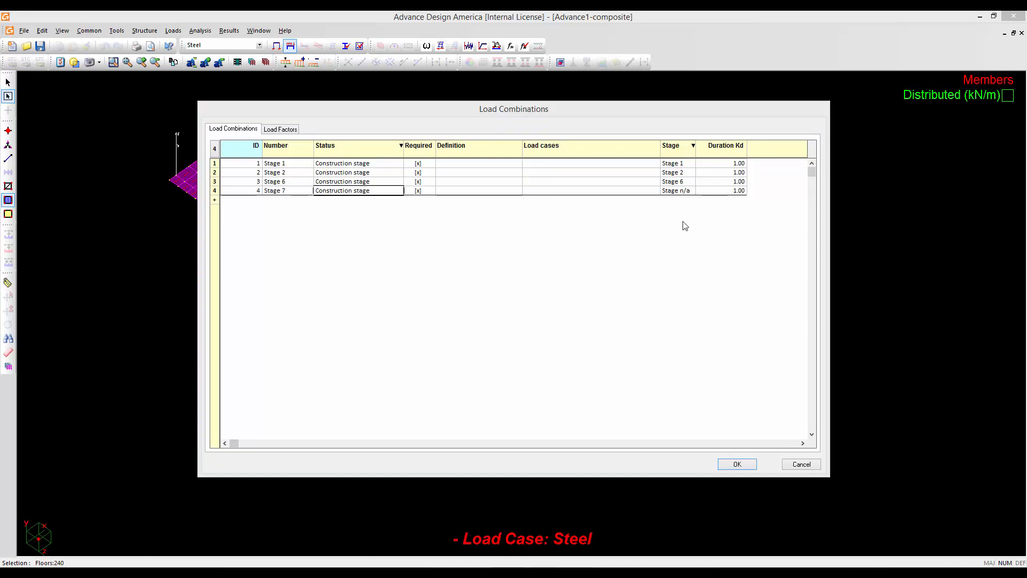
left_click(689, 192)
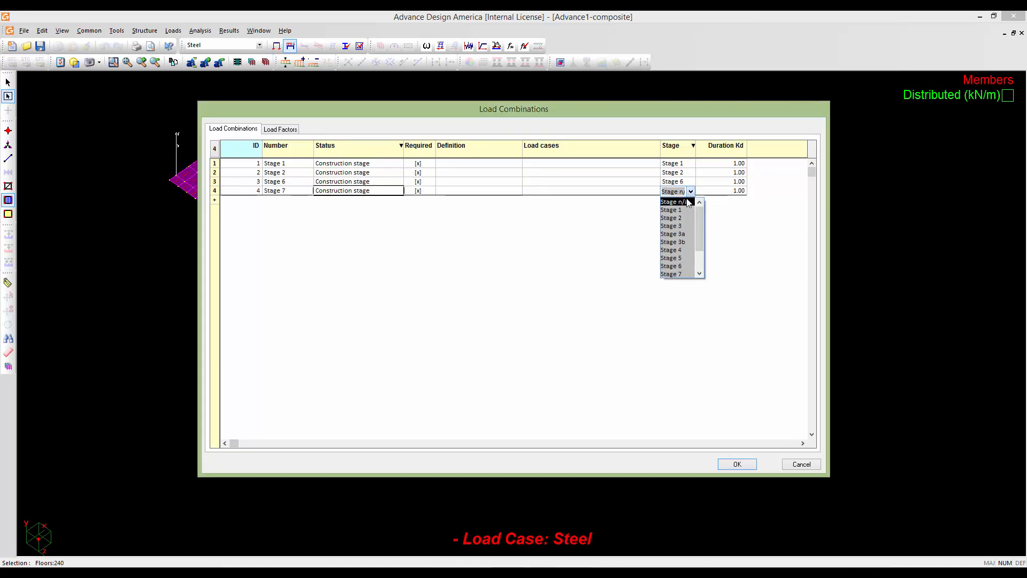
left_click(675, 274)
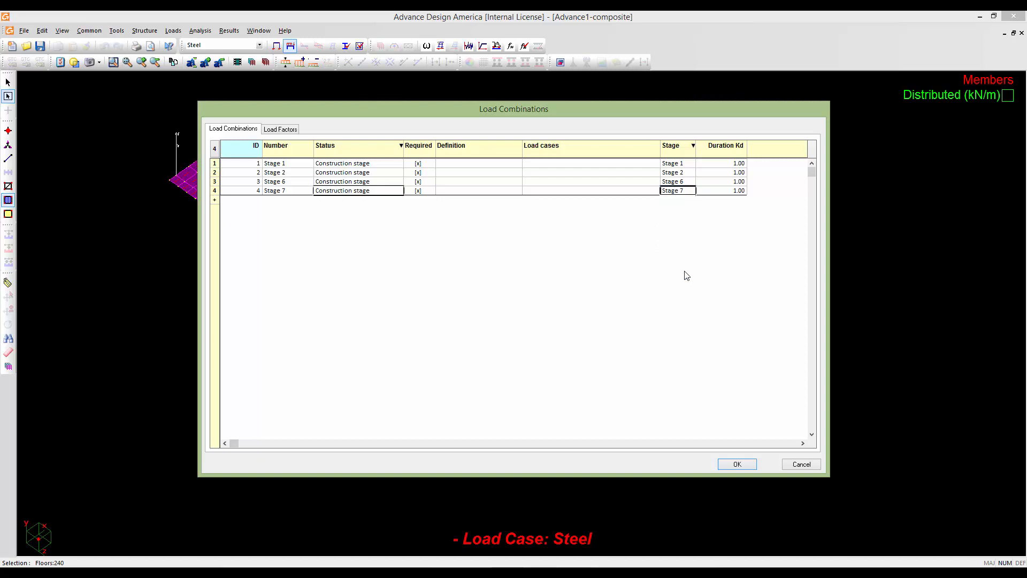
- In the load factors, assign the Steel load case to the Stage 1 combination with a factor of 1.00
left_click(275, 132)
left_click(413, 173)
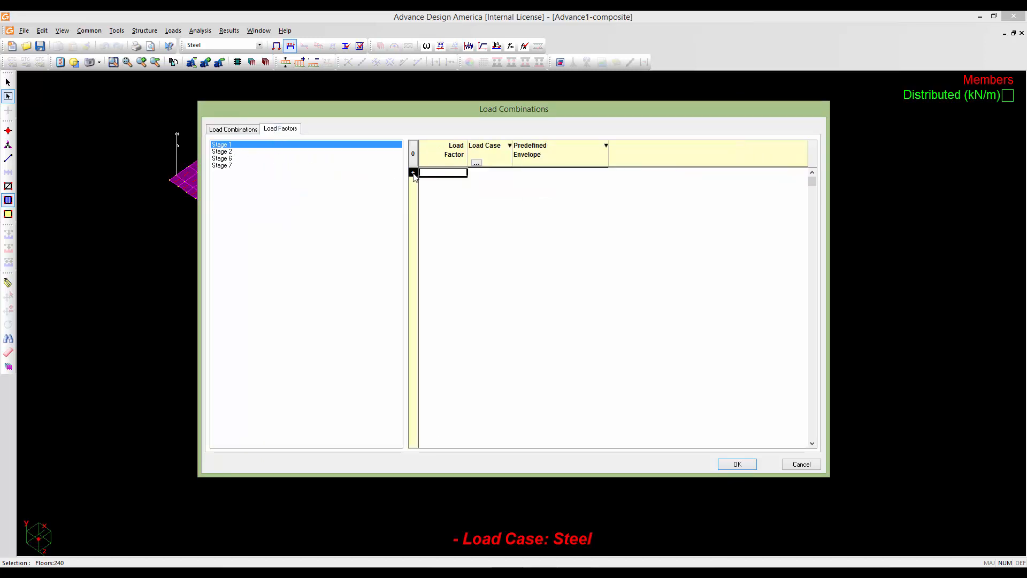
left_click(486, 173)
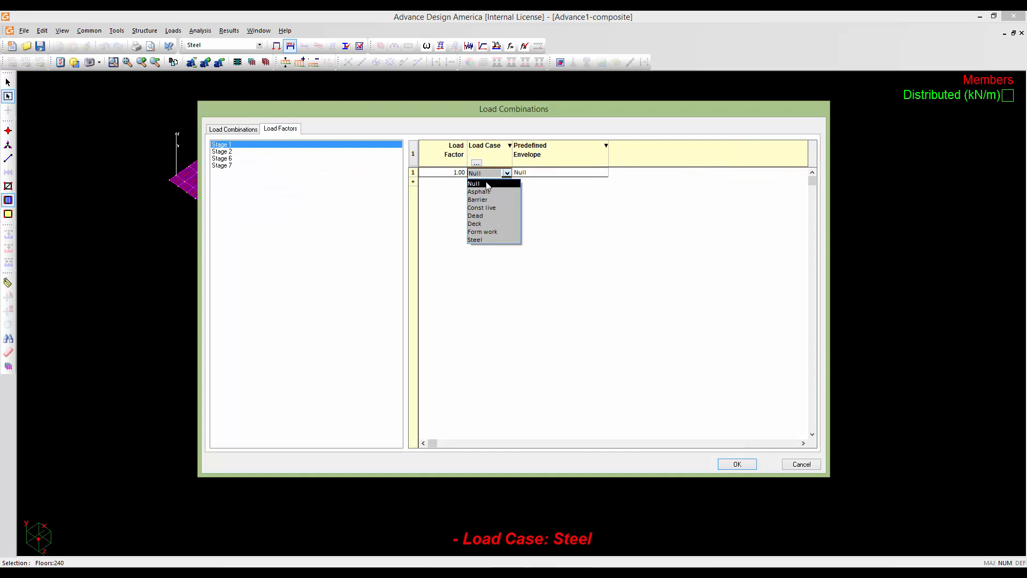
left_click(476, 240)
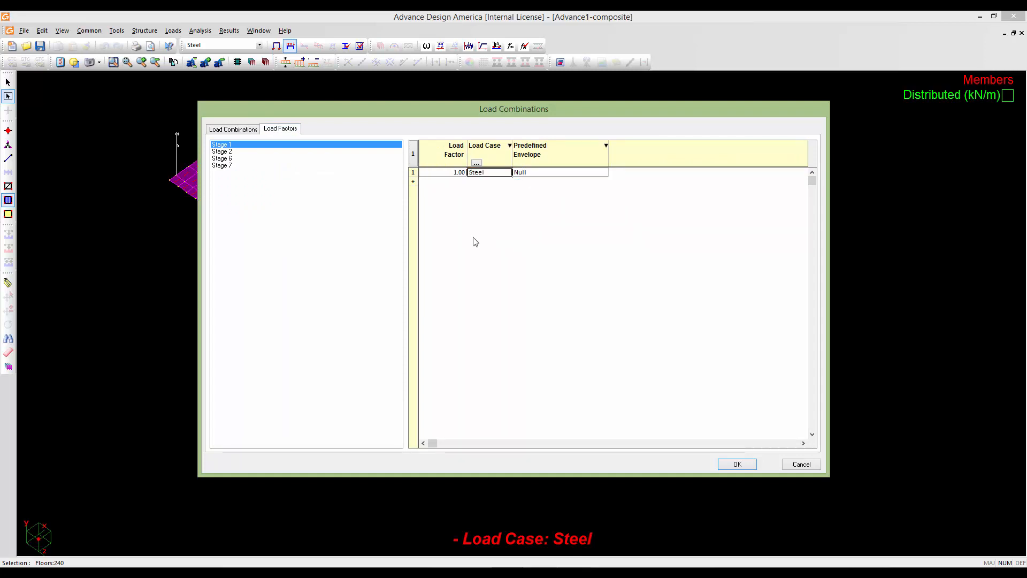
- Assign the Deck and Form work load cases to the Stage 2 combination, each with a factor of 1.00
left_click(217, 152)
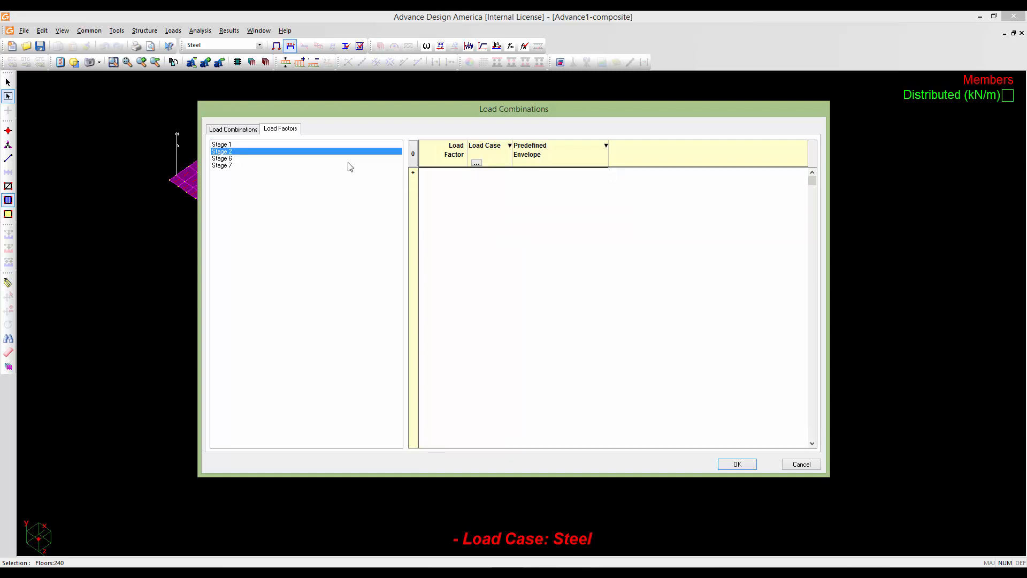
left_click(412, 174)
left_click(478, 173)
left_click(480, 173)
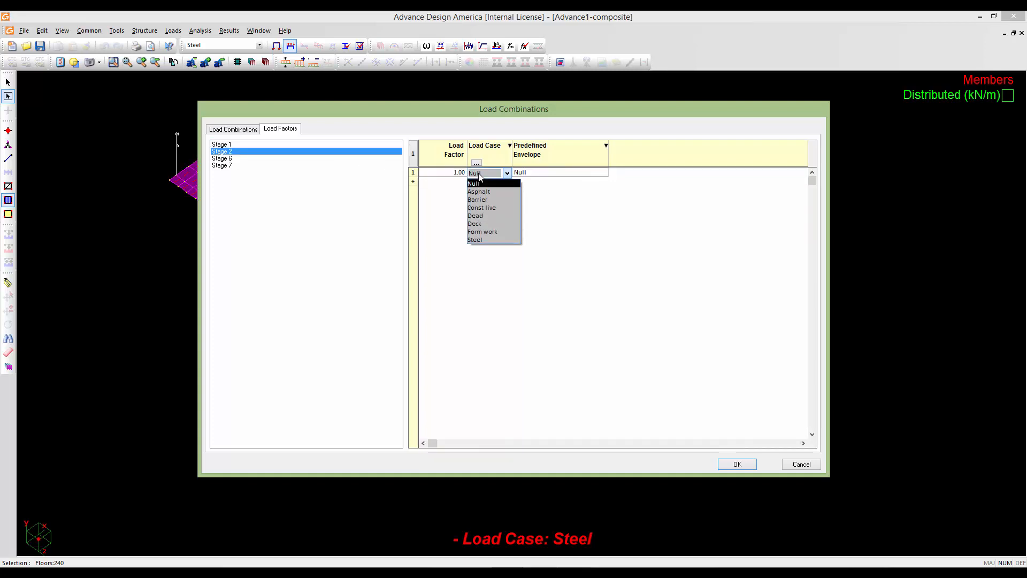
left_click(485, 224)
left_click(413, 182)
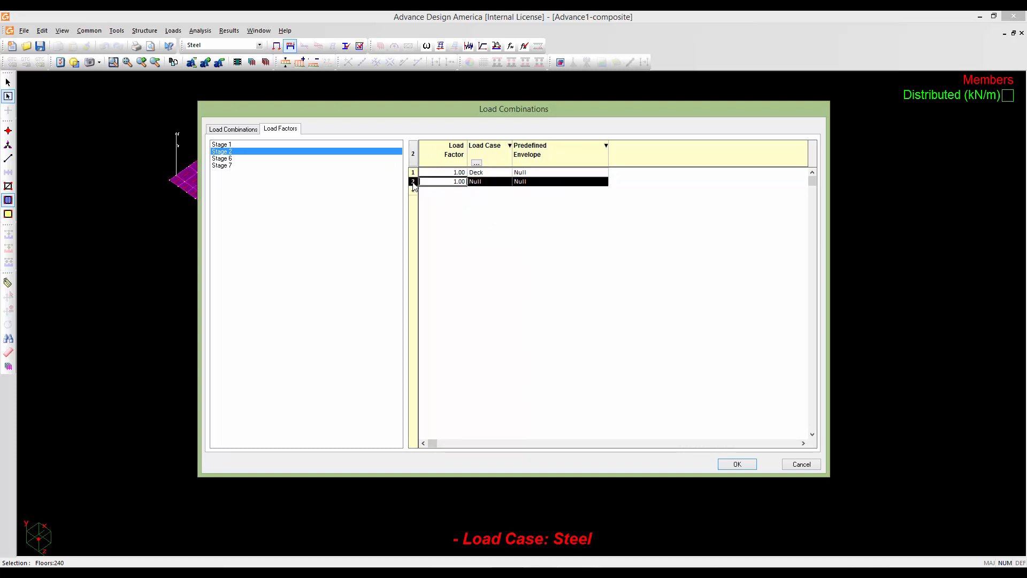
left_click(474, 182)
left_click(474, 182)
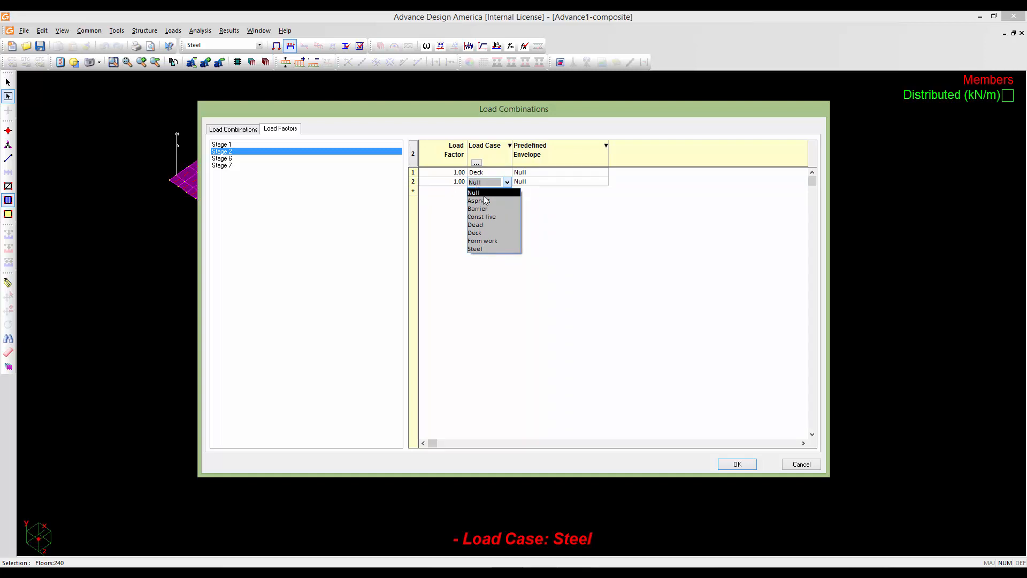
left_click(503, 241)
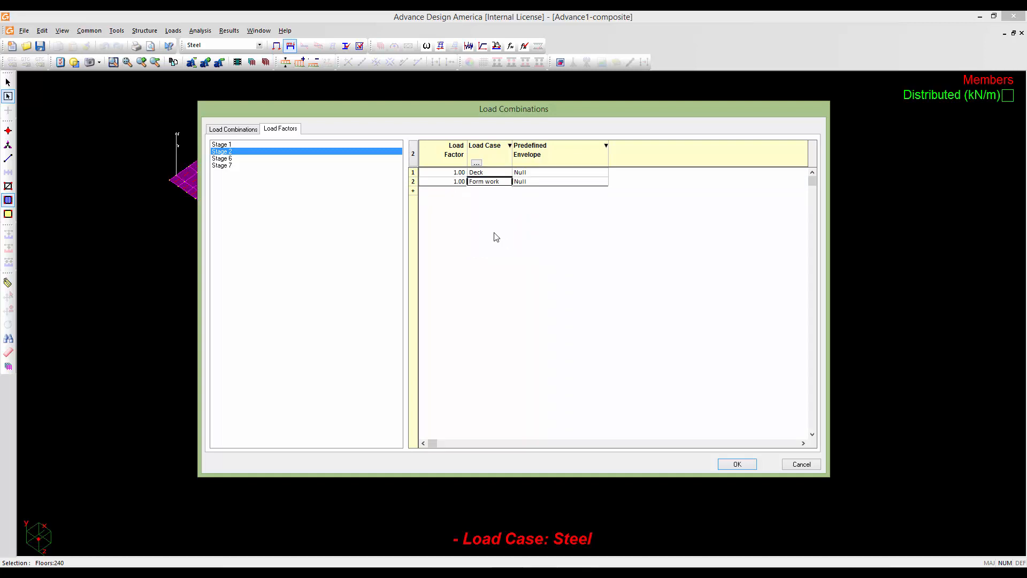
- Assign the Asphalt load case to the Stage 6 combination with a factor of 1.00
left_click(223, 159)
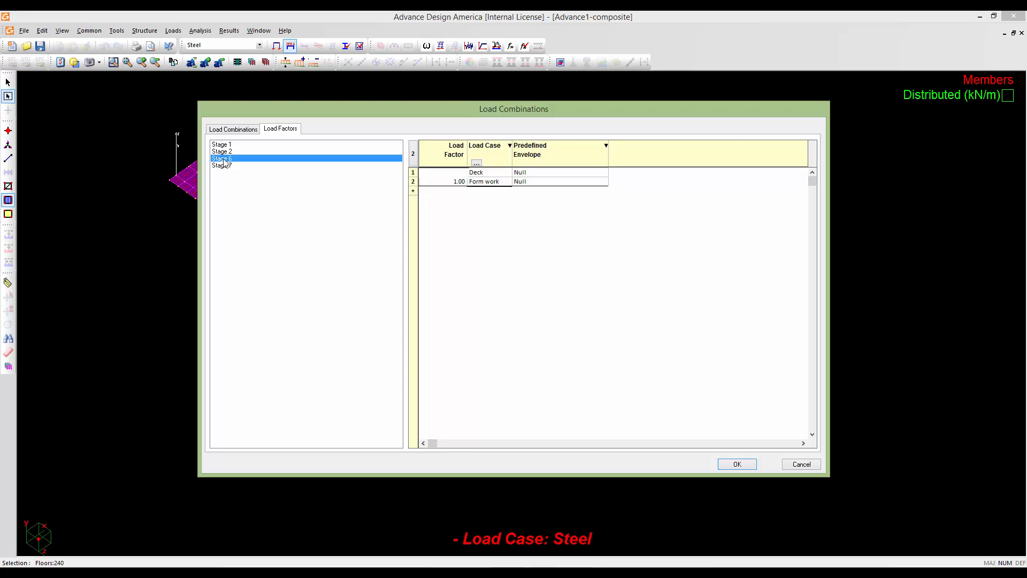
left_click(413, 173)
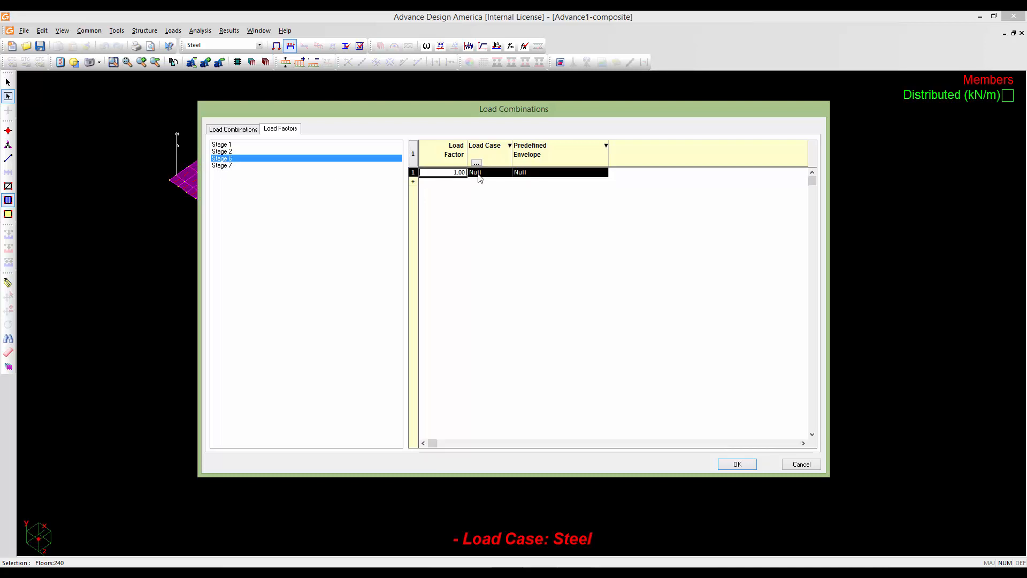
left_click(477, 174)
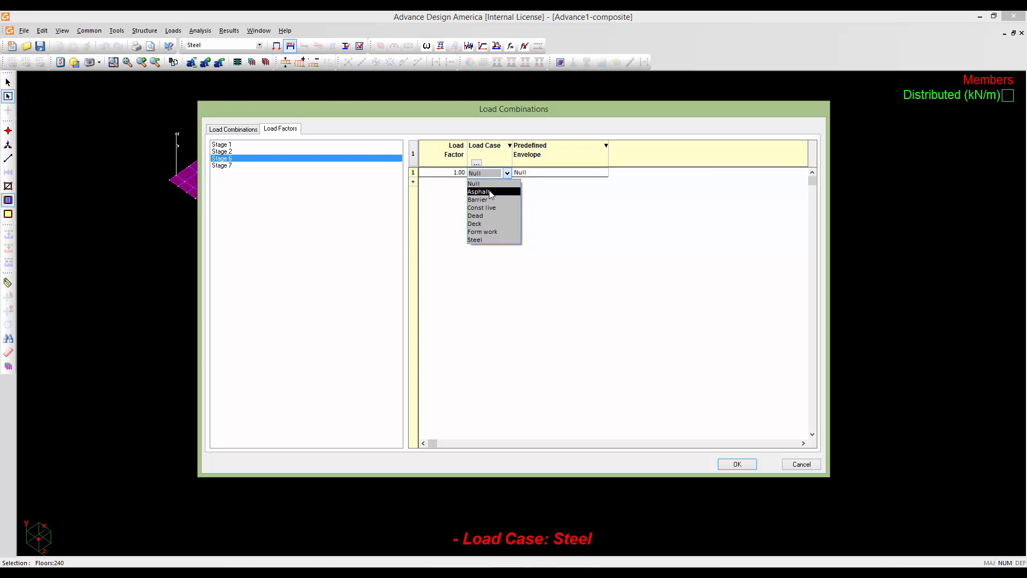
left_click(490, 193)
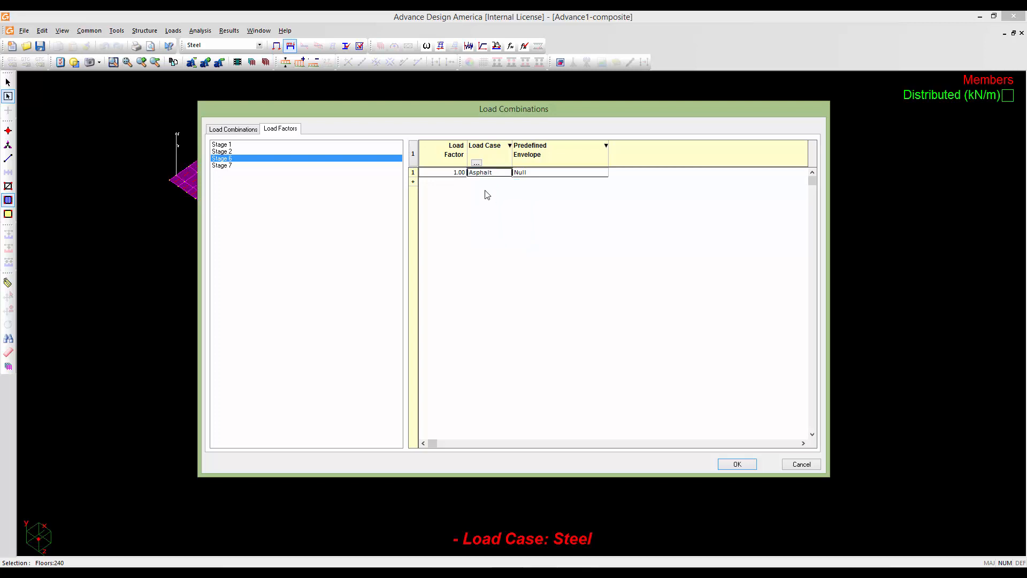
- Assign the Barrier load case to the Stage 7 combination with a factor of 1.00
left_click(222, 166)
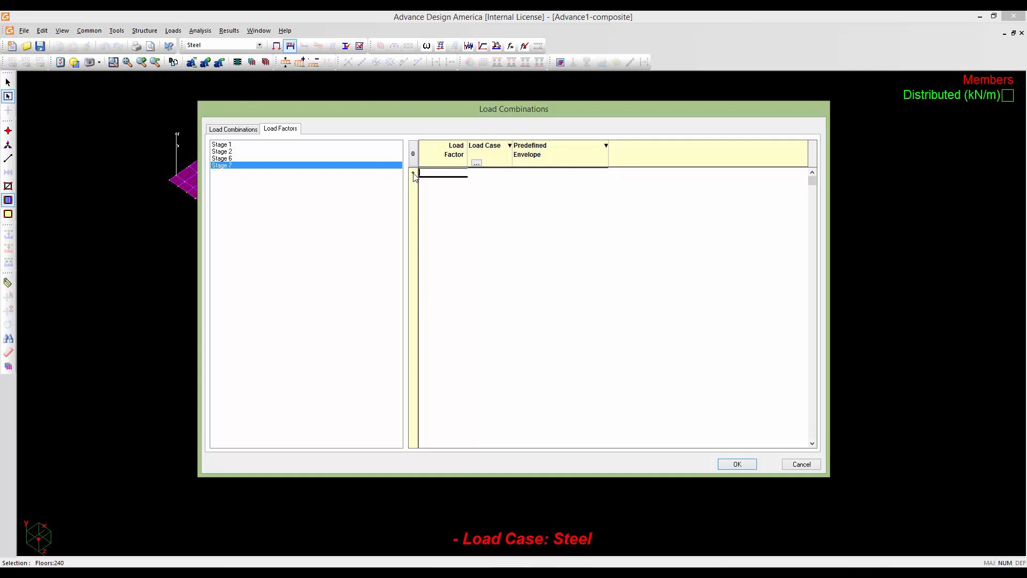
left_click(478, 174)
left_click(479, 174)
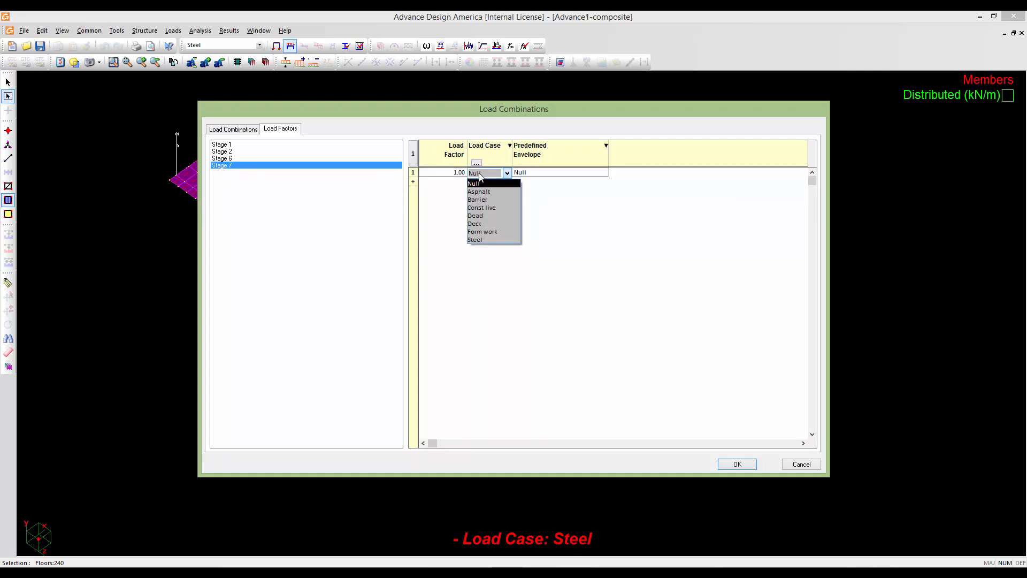
left_click(494, 200)
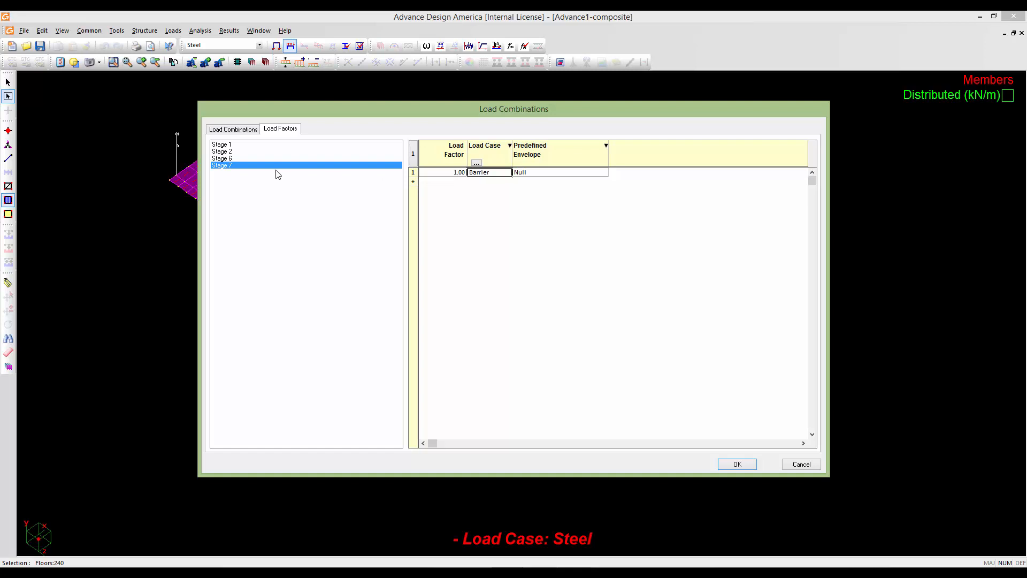
- Check the load factors of the Stage 6, Stage 2 and Stage 1 combinations and accept the load combination definitions
left_click(222, 159)
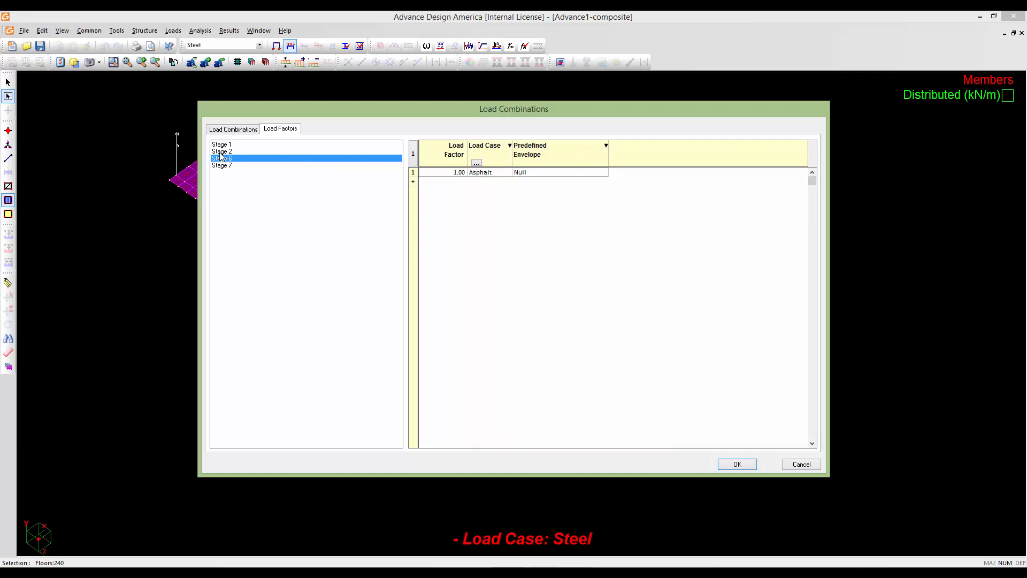
left_click(221, 153)
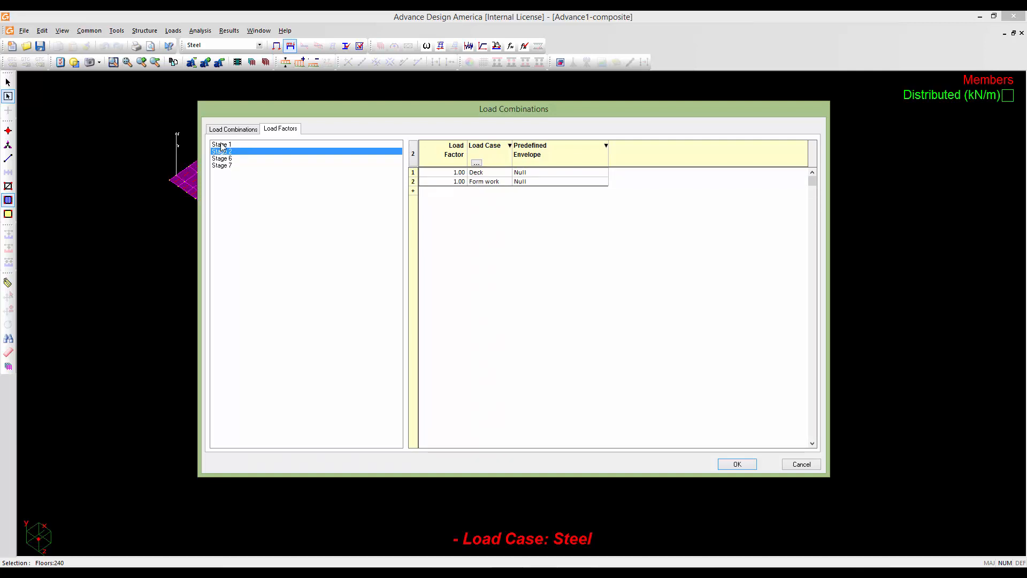
left_click(222, 146)
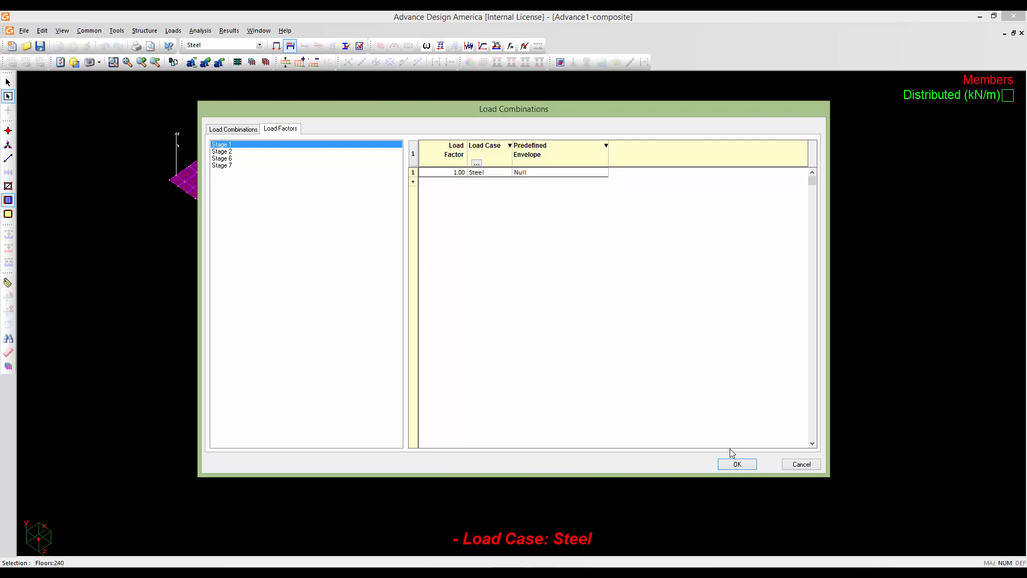
left_click(736, 464)
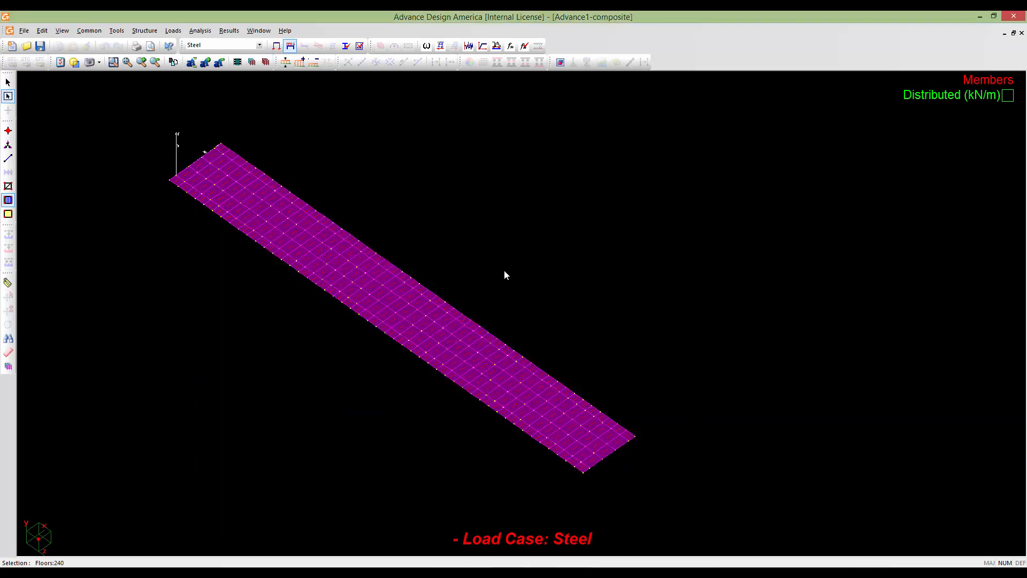
- Reopen the load combinations definition and duplicate the four construction-stage combinations below the existing rows
left_click(173, 30)
mouse_move(201, 60)
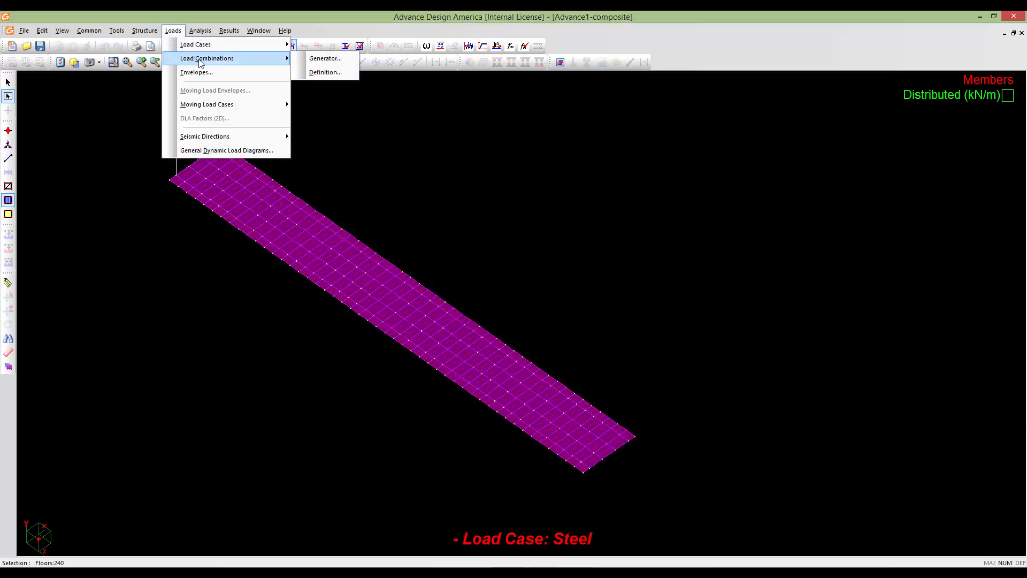
left_click(328, 72)
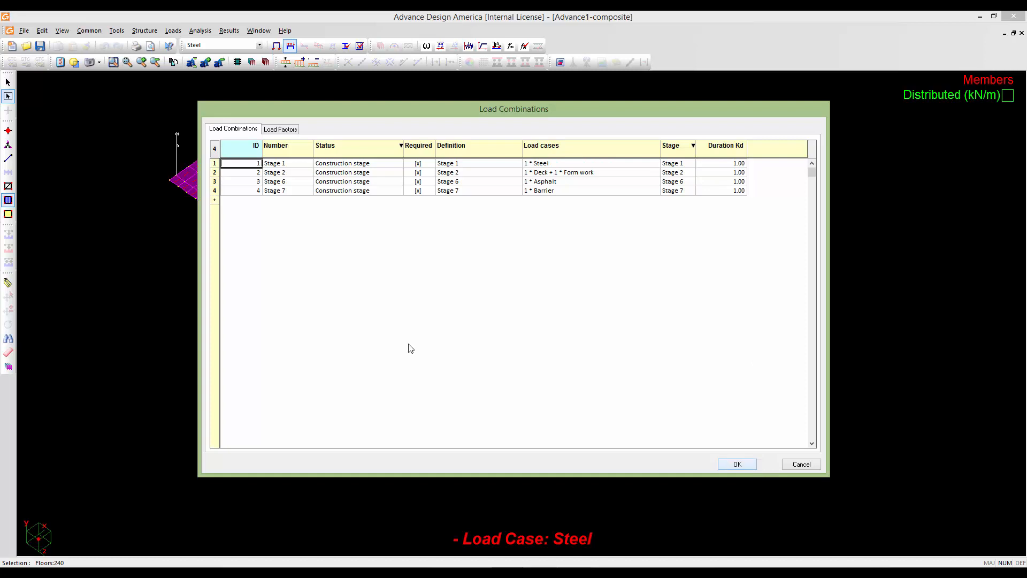
left_click(239, 216)
left_click_drag(215, 163, 283, 233)
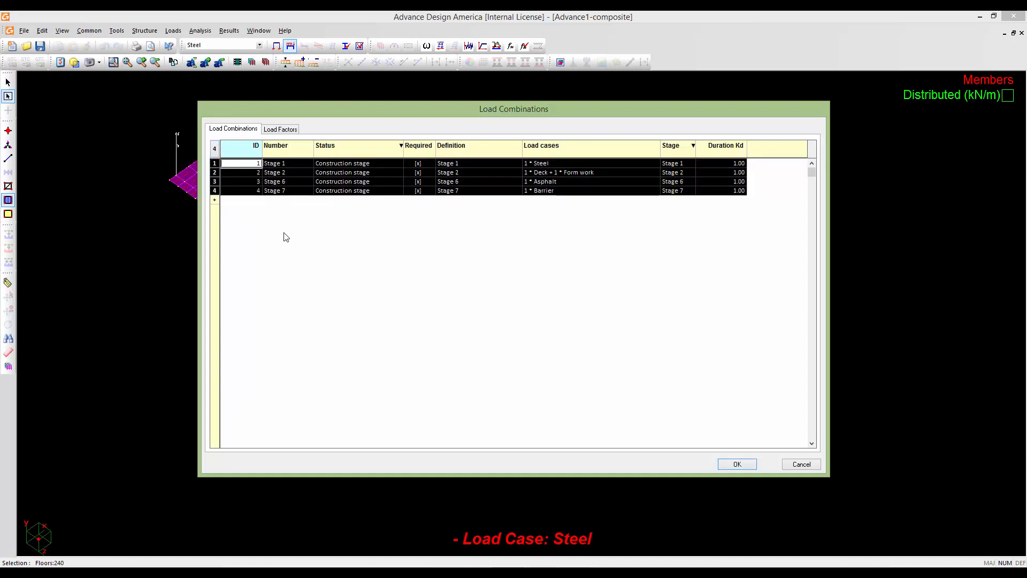
left_click(214, 200)
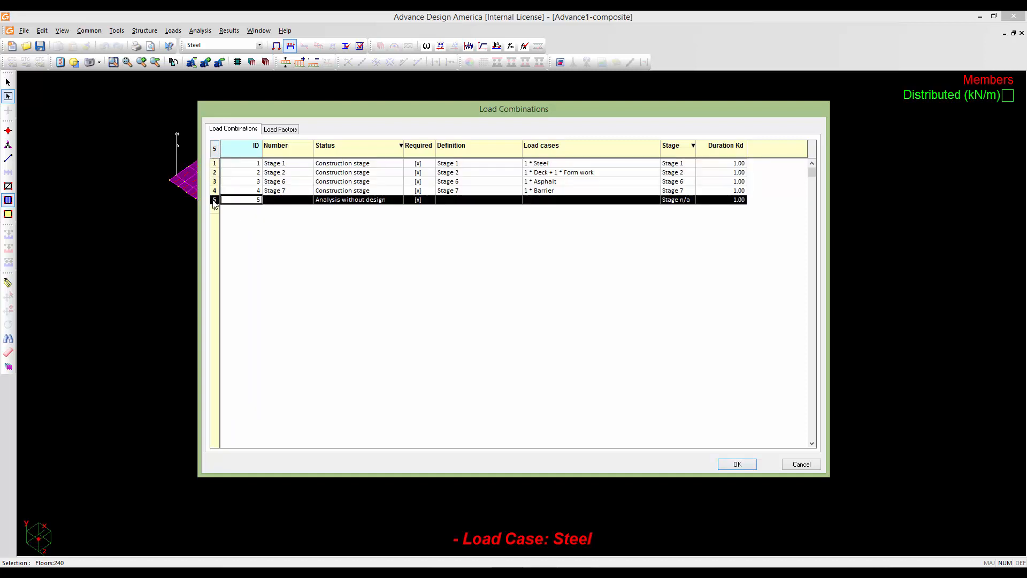
key("ctrl+v")
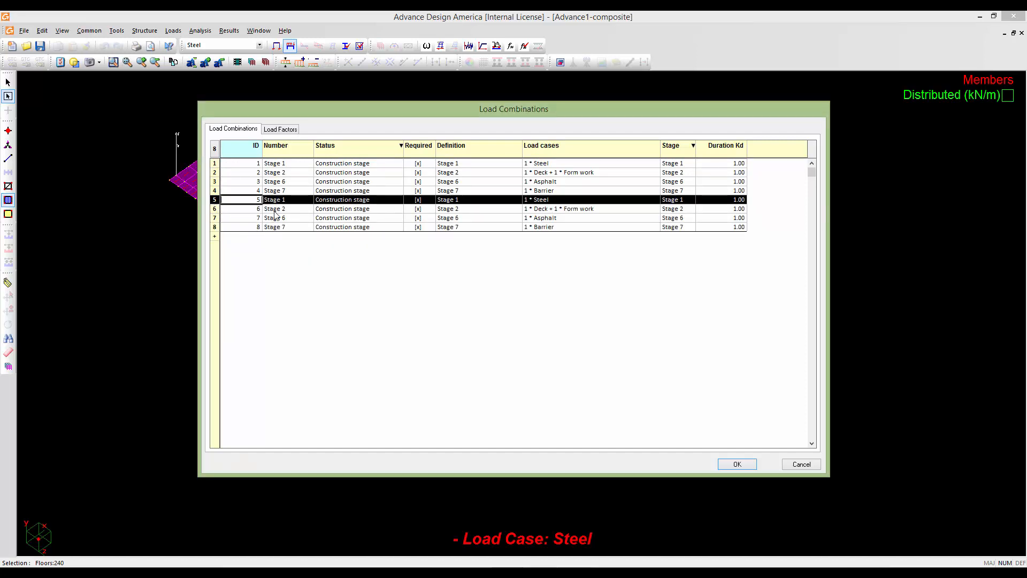
- Rename the four copied combinations by appending -ver to each stage name, as in Stage 1-ver
left_click(291, 199)
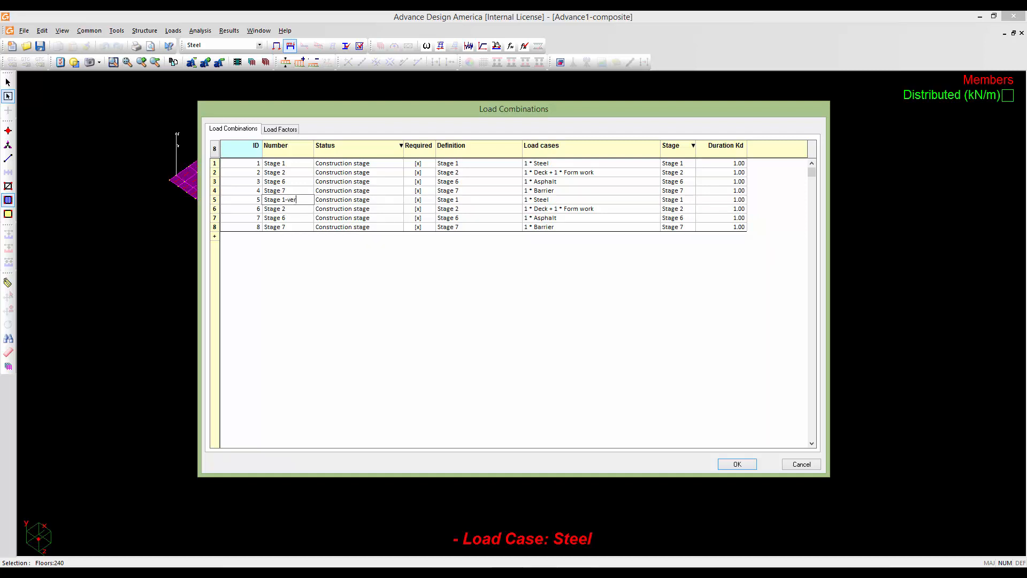
left_click(298, 208)
left_click(297, 218)
left_click(300, 228)
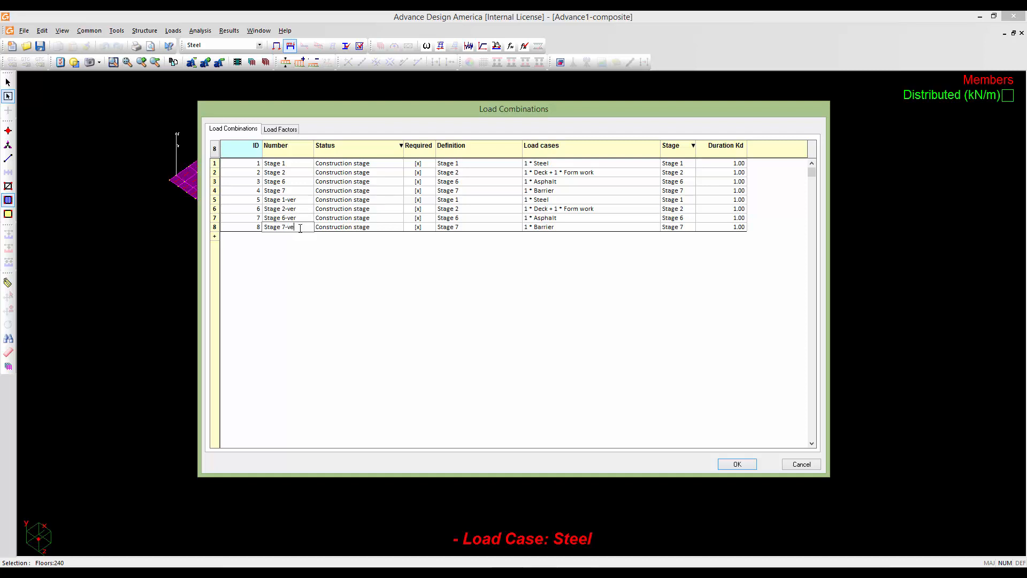
- Set the status of the four -ver combinations to Ultimate by replacing their values in one operation
left_click_drag(343, 200, 346, 227)
right_click(346, 210)
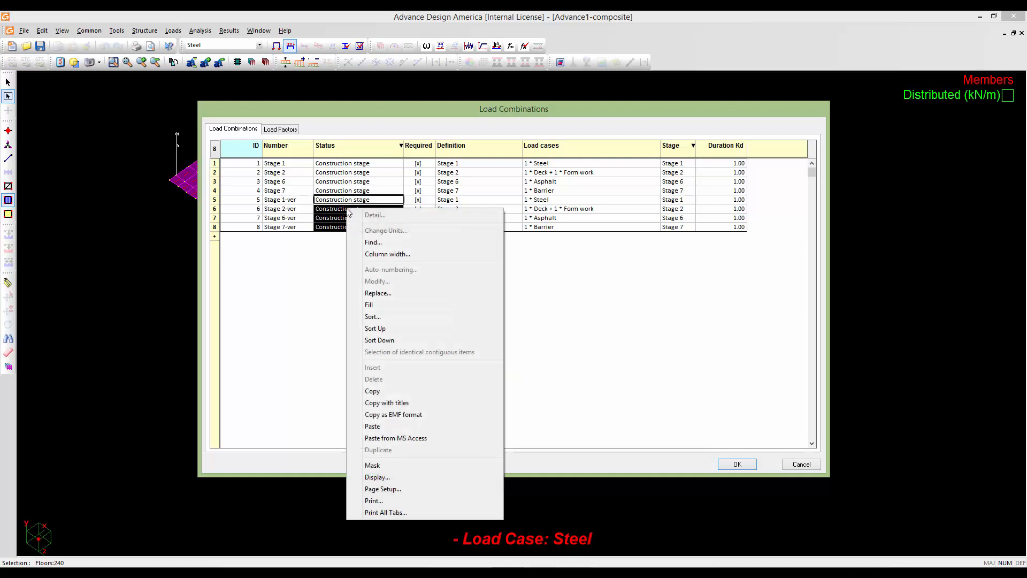
left_click(370, 294)
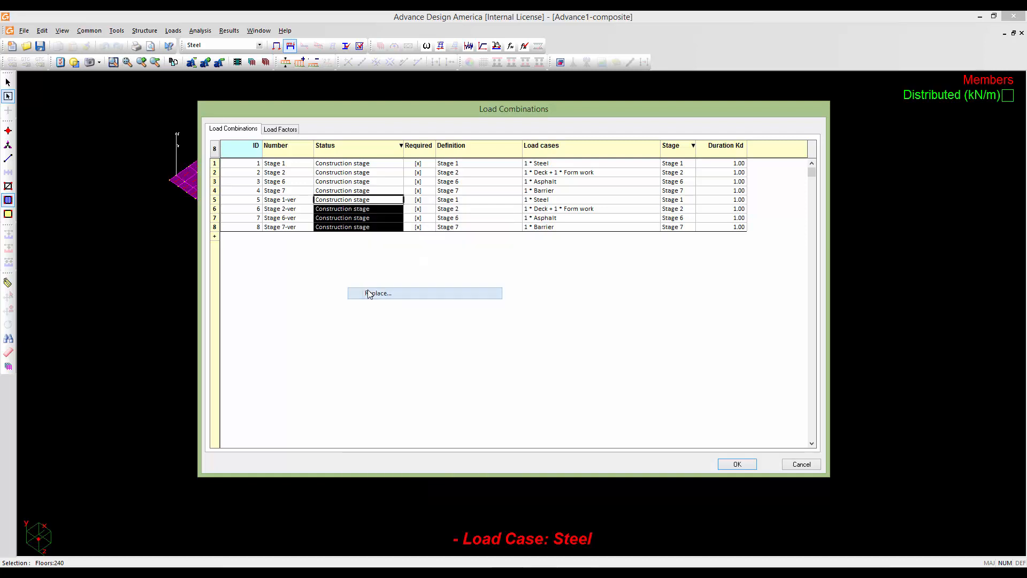
left_click(572, 277)
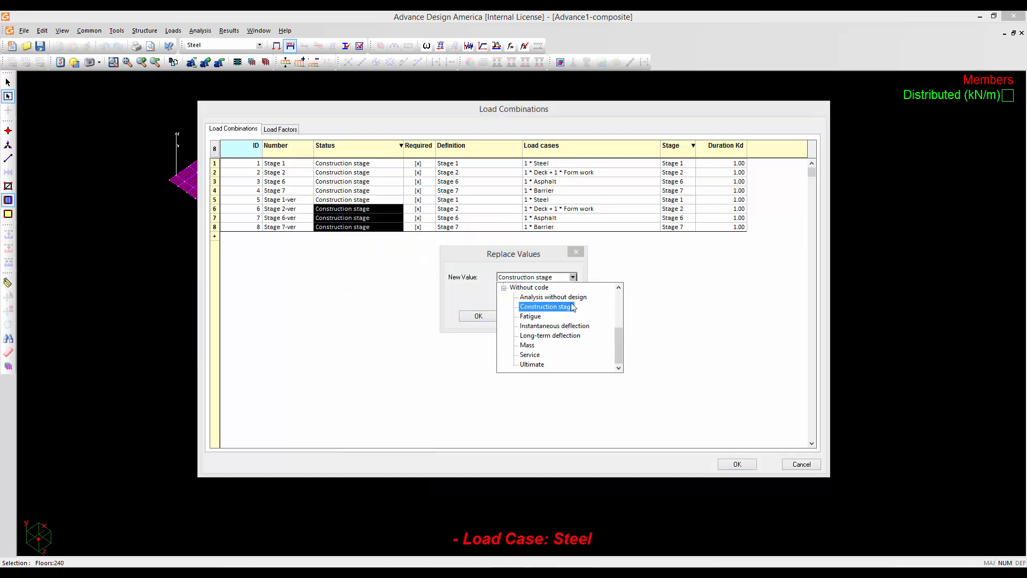
left_click(532, 364)
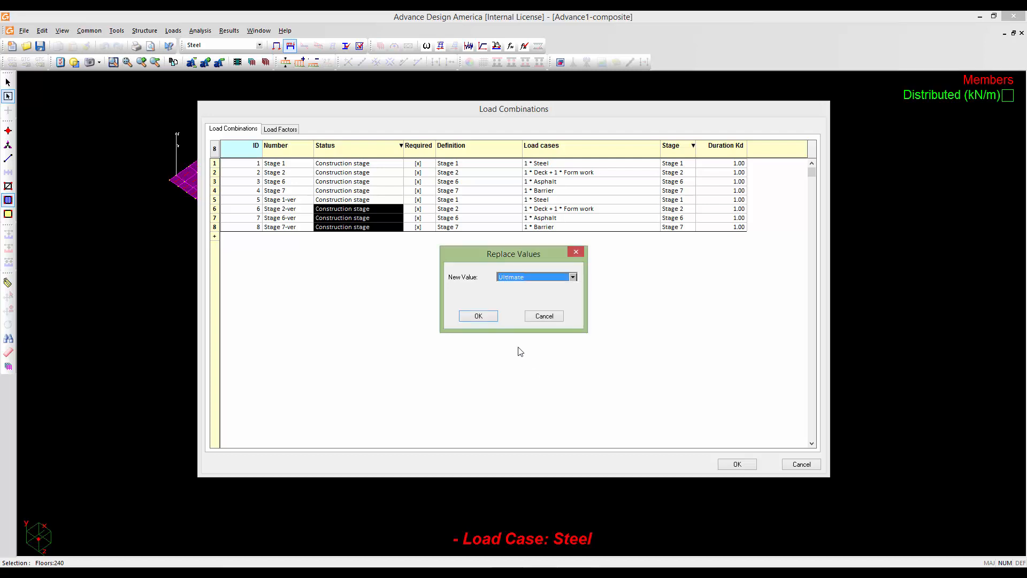
left_click(477, 315)
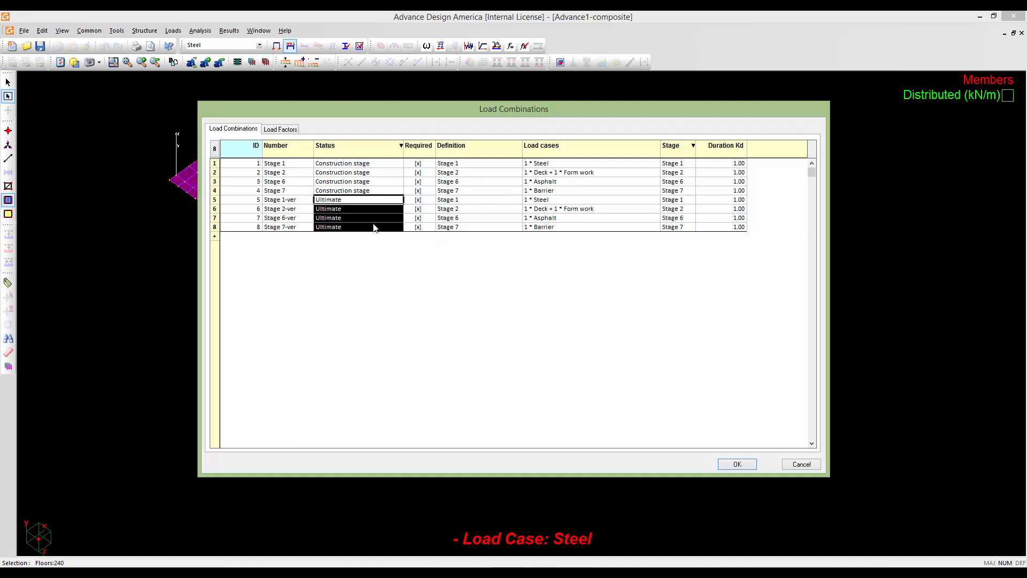
- Add the Const live load case to the Stage 2-ver combination with a load factor of 0.85
left_click(216, 209)
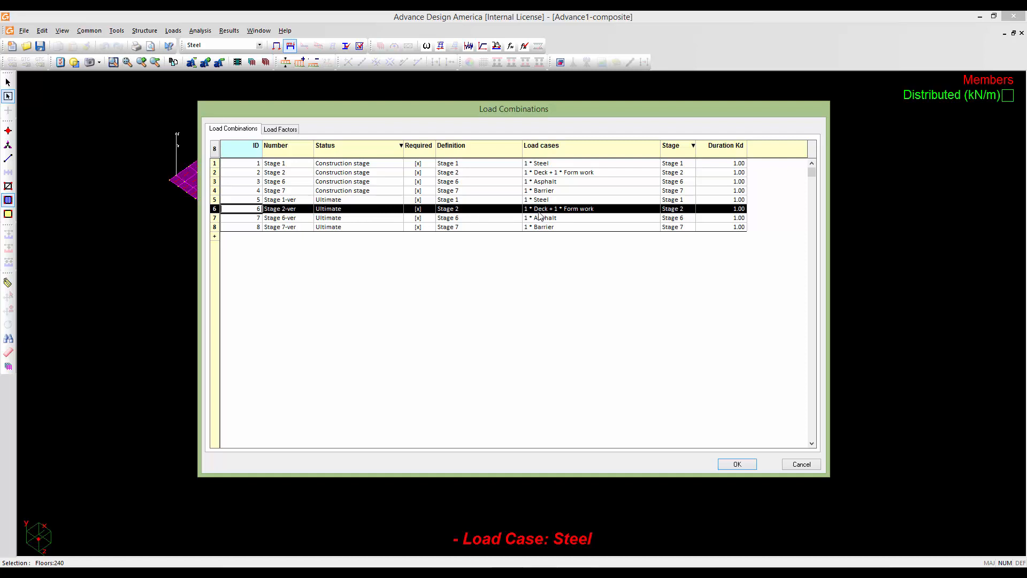
left_click(287, 132)
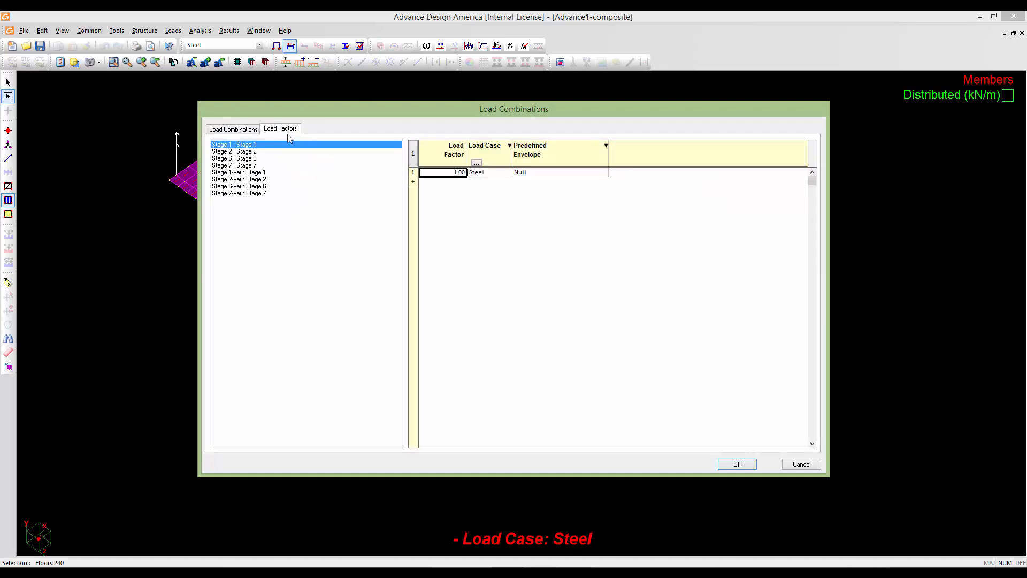
left_click(243, 182)
left_click(414, 191)
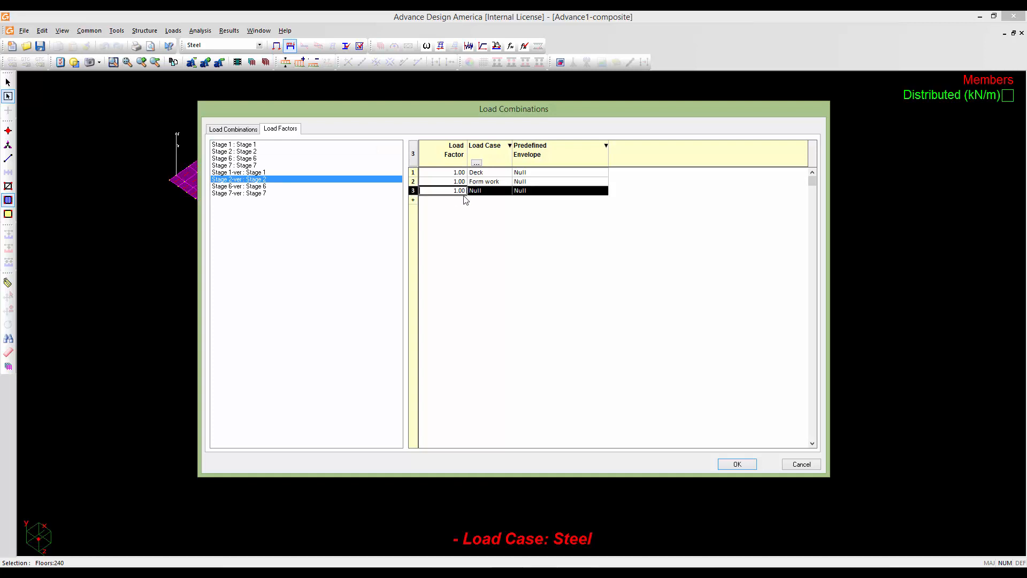
double_click(477, 192)
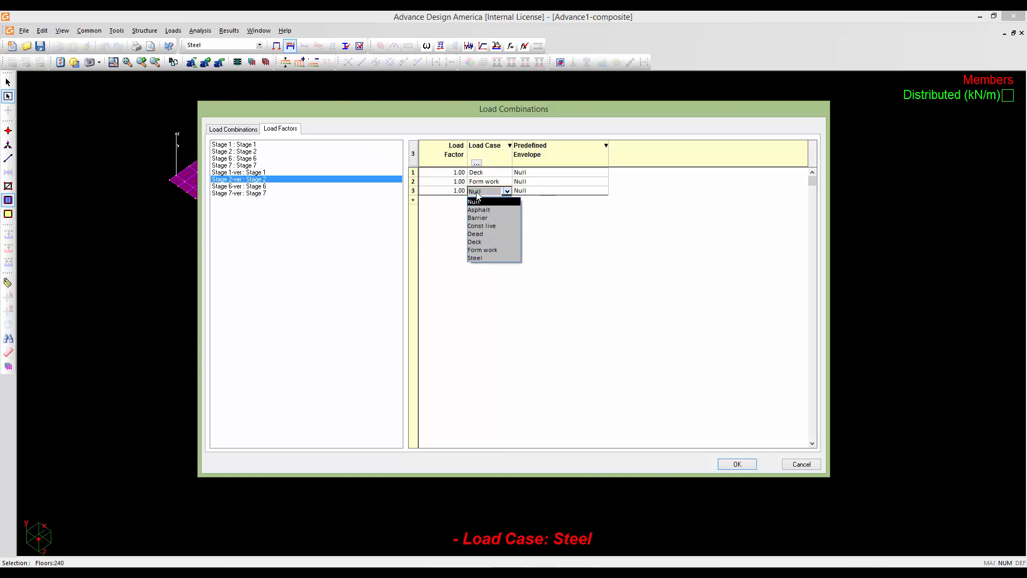
left_click(487, 227)
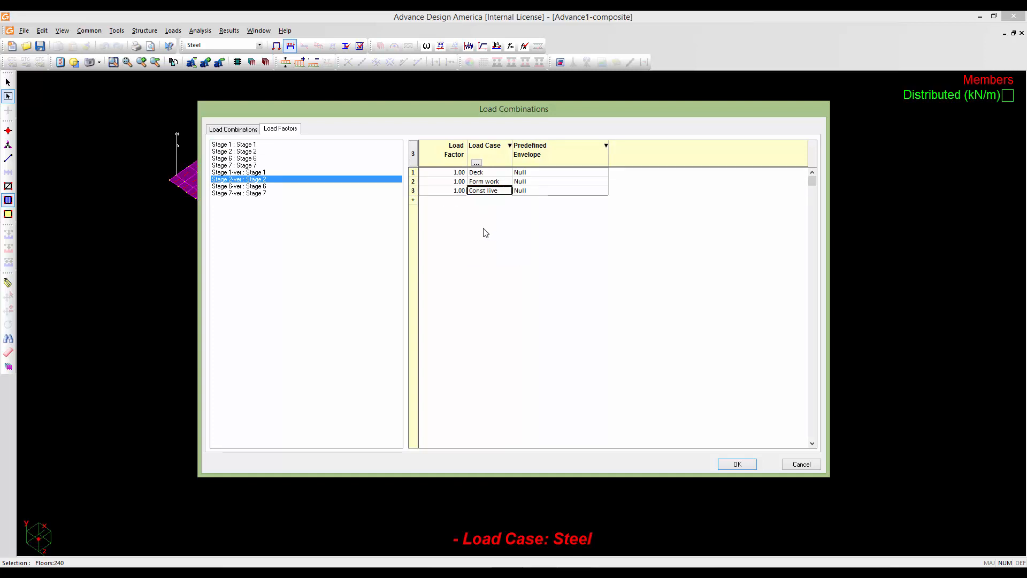
double_click(449, 191)
left_click_drag(449, 191, 469, 191)
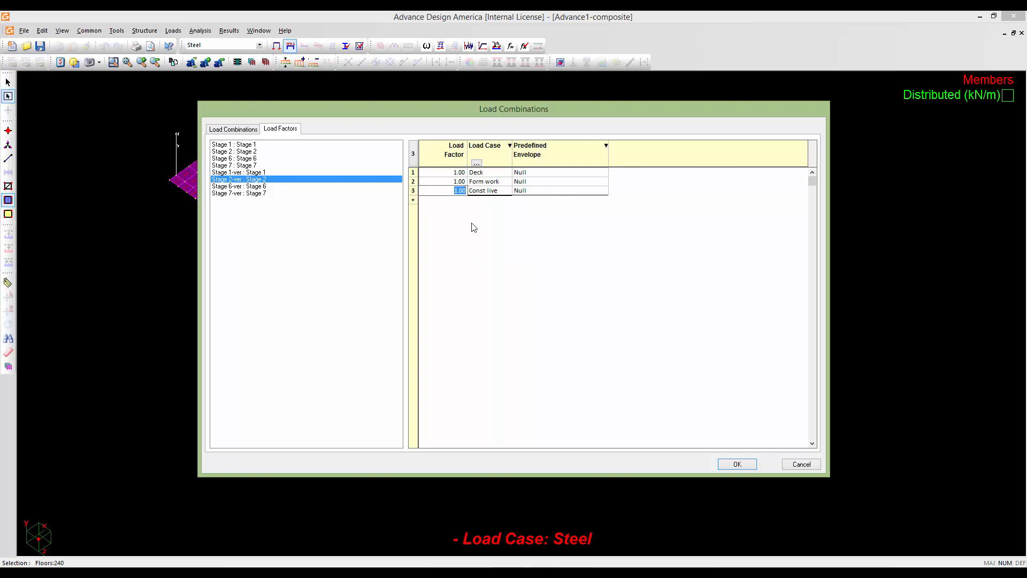
type("0.85")
- Check the load factors of the Stage 6-ver, Stage 2-ver and Stage 1-ver combinations and accept the load combination definitions
left_click(248, 187)
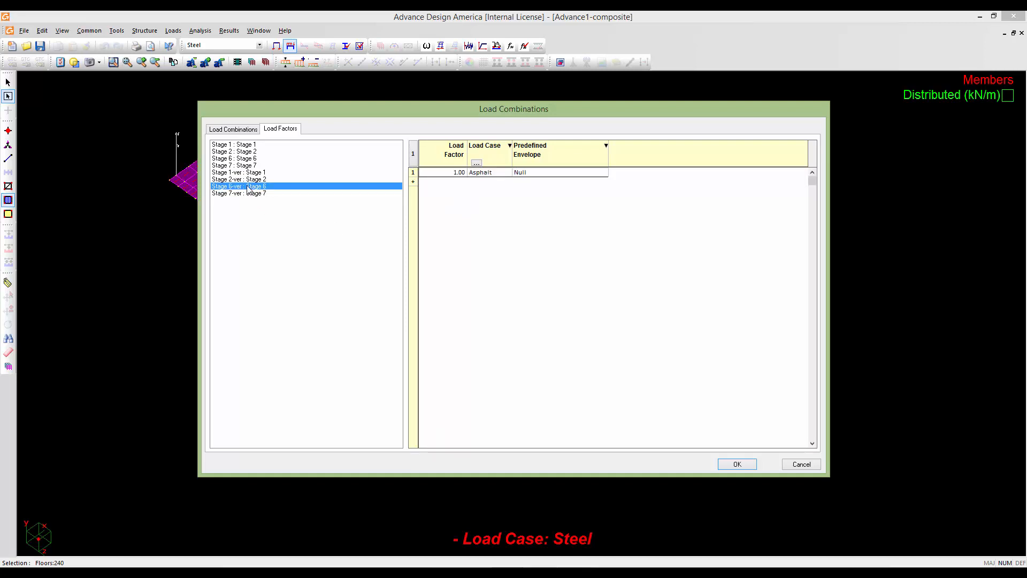
left_click(244, 180)
left_click(242, 172)
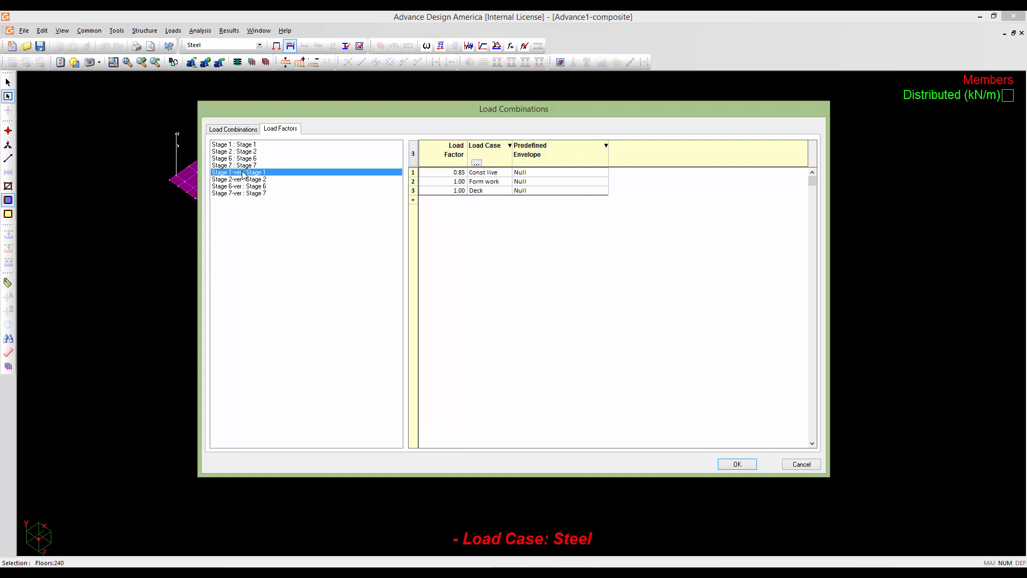
left_click(735, 466)
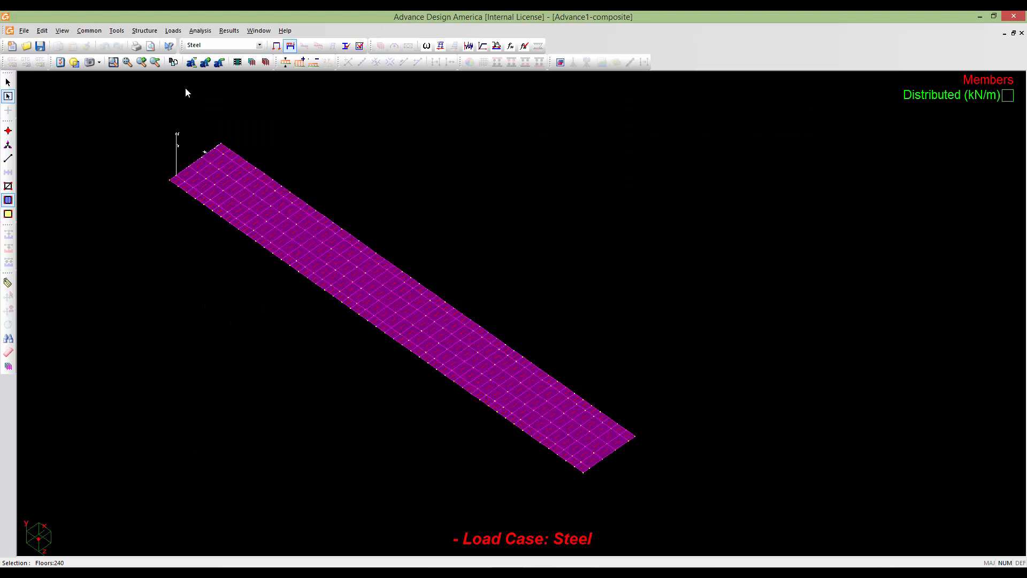
- Review the types and stages in the load case definitions and close them
left_click(173, 31)
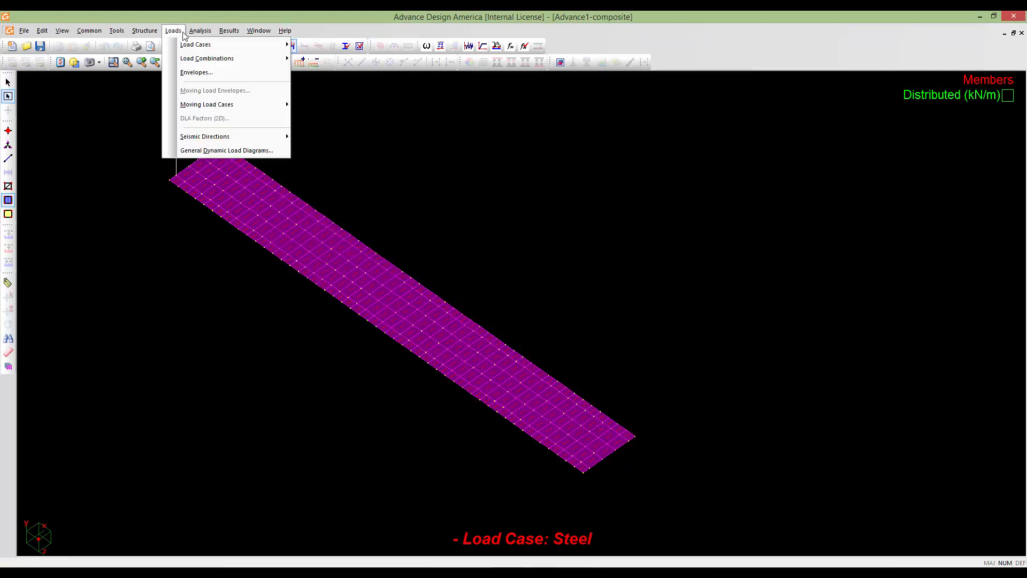
mouse_move(185, 45)
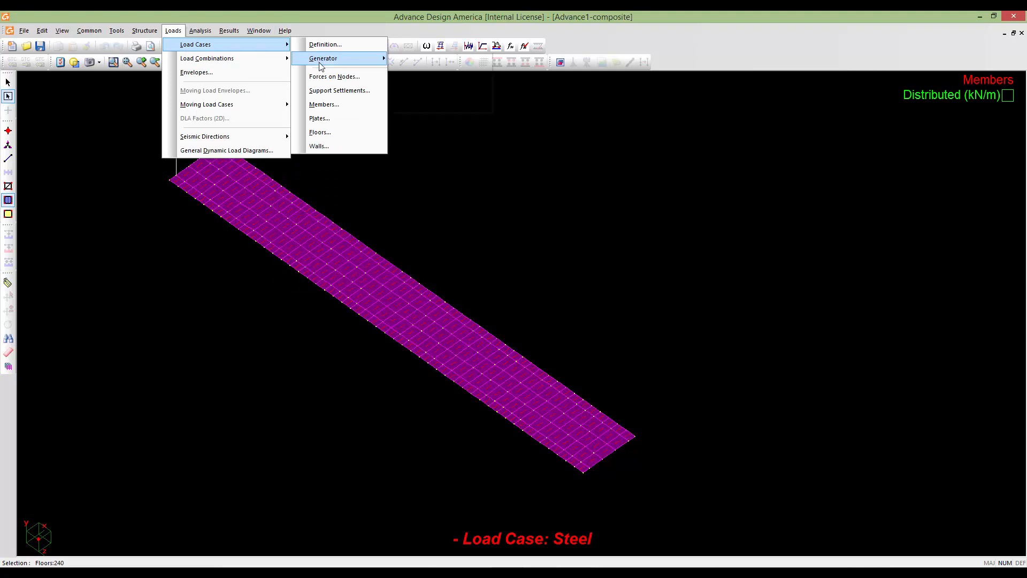
left_click(323, 45)
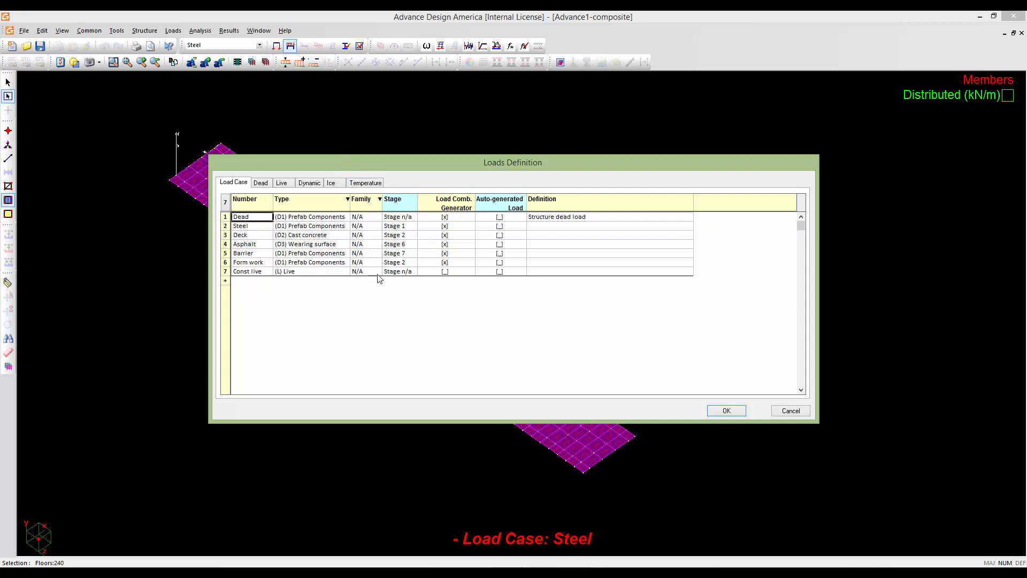
left_click(740, 414)
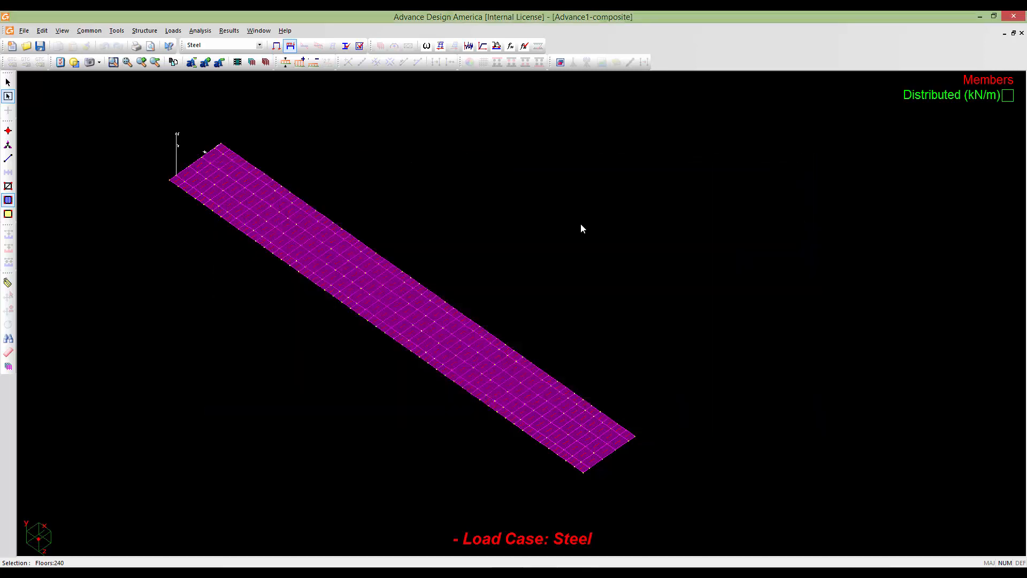
- Set up the load combination generator with the CAN/CSA-S6-00/06 (Canada) code, excluding the moving load envelope and seismic envelope combination
left_click(179, 34)
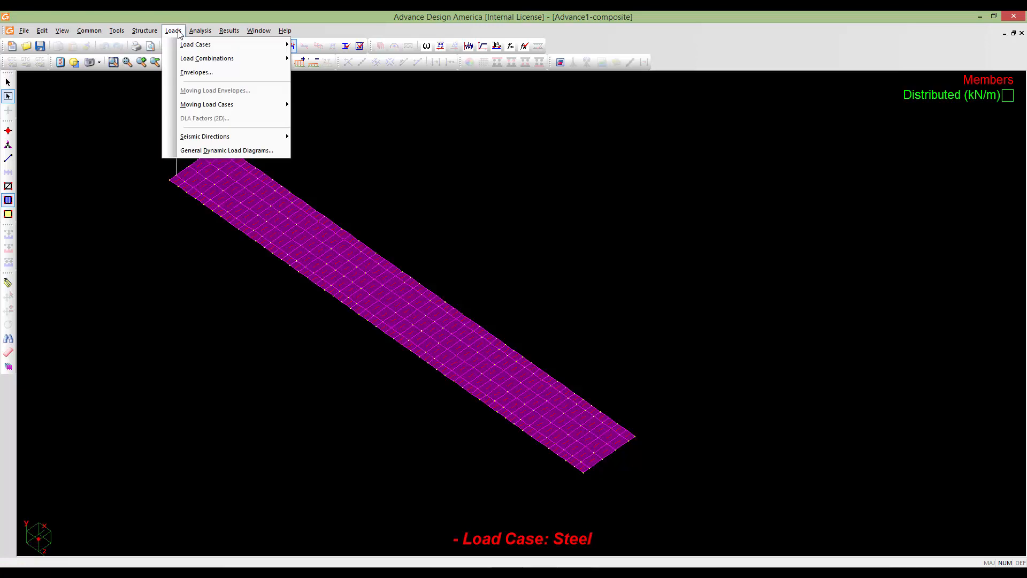
mouse_move(188, 60)
left_click(321, 59)
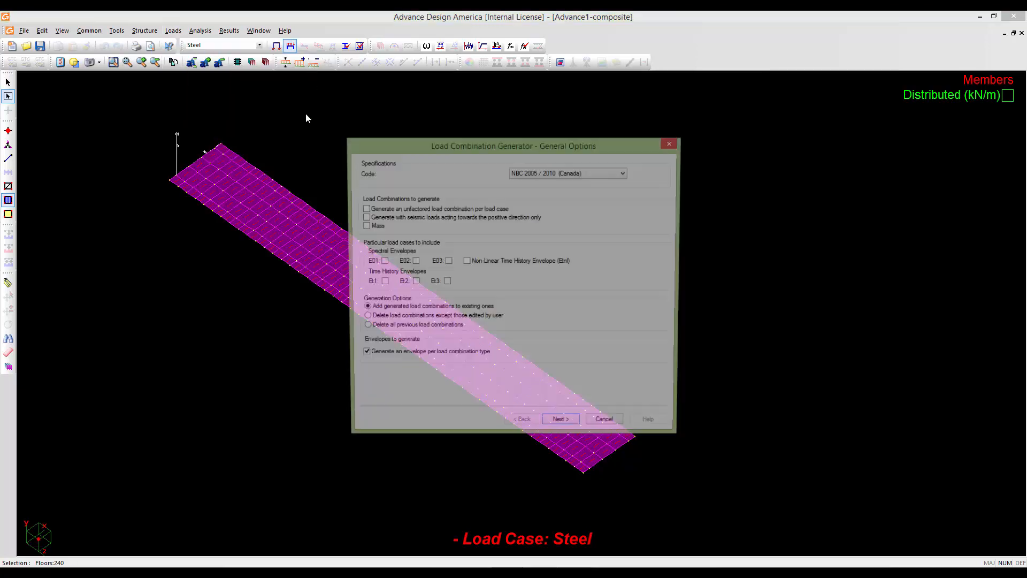
left_click(543, 173)
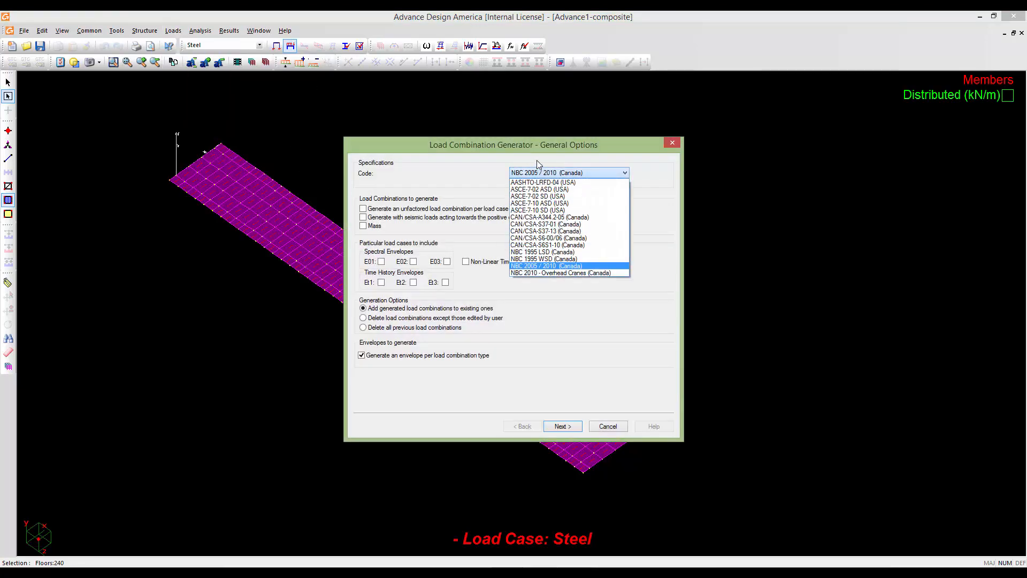
left_click(569, 238)
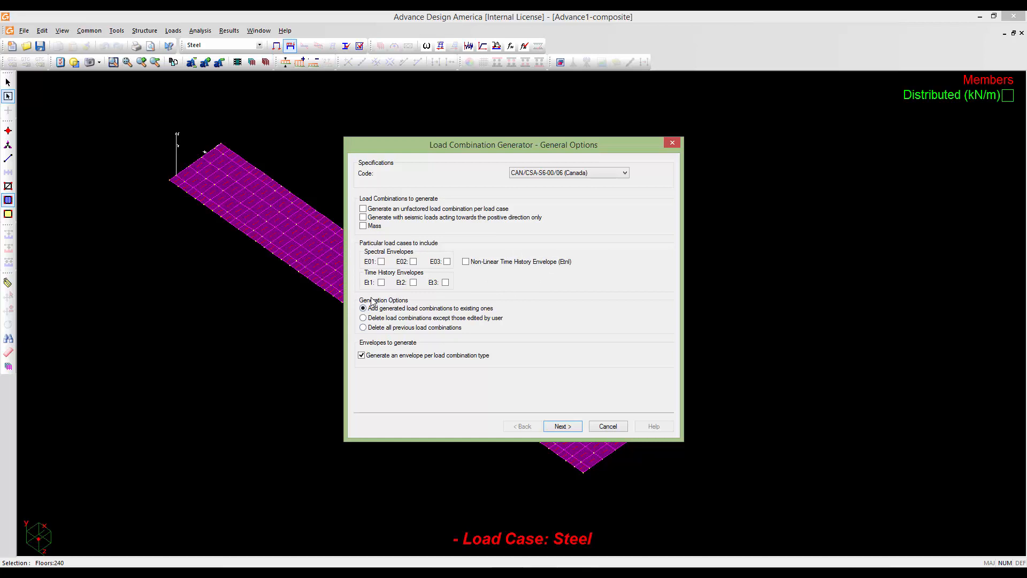
left_click(552, 426)
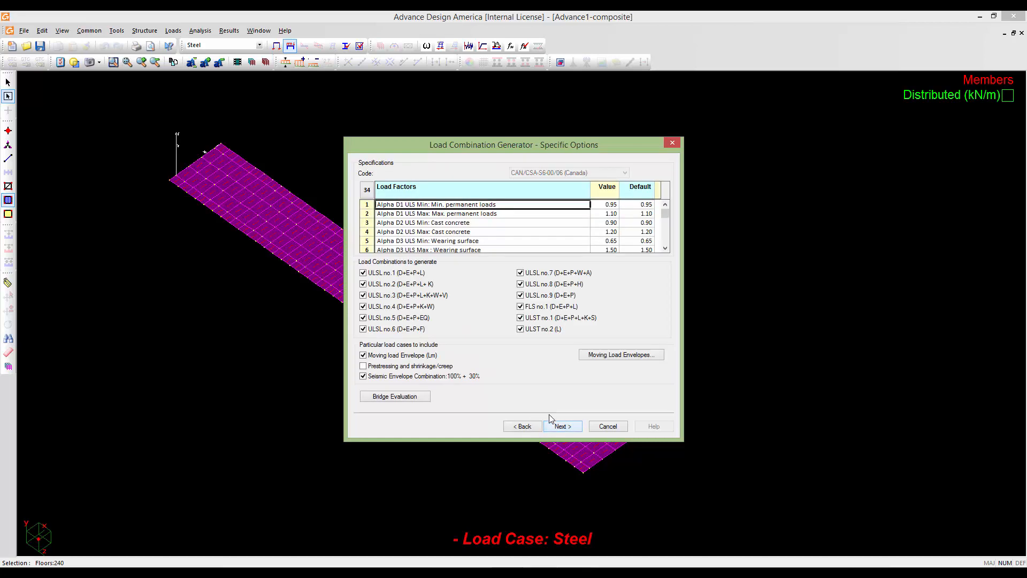
left_click(363, 356)
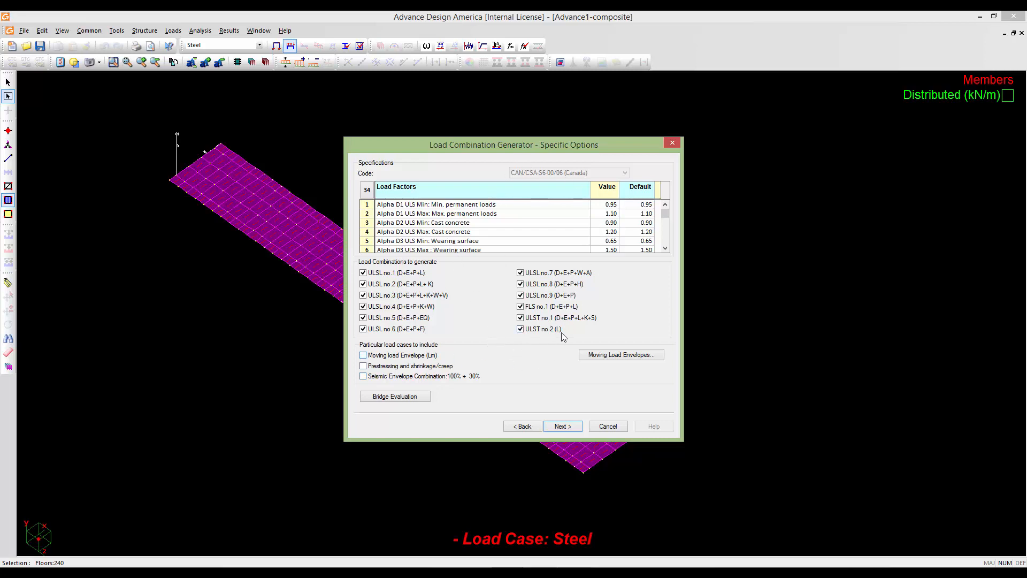
left_click(563, 426)
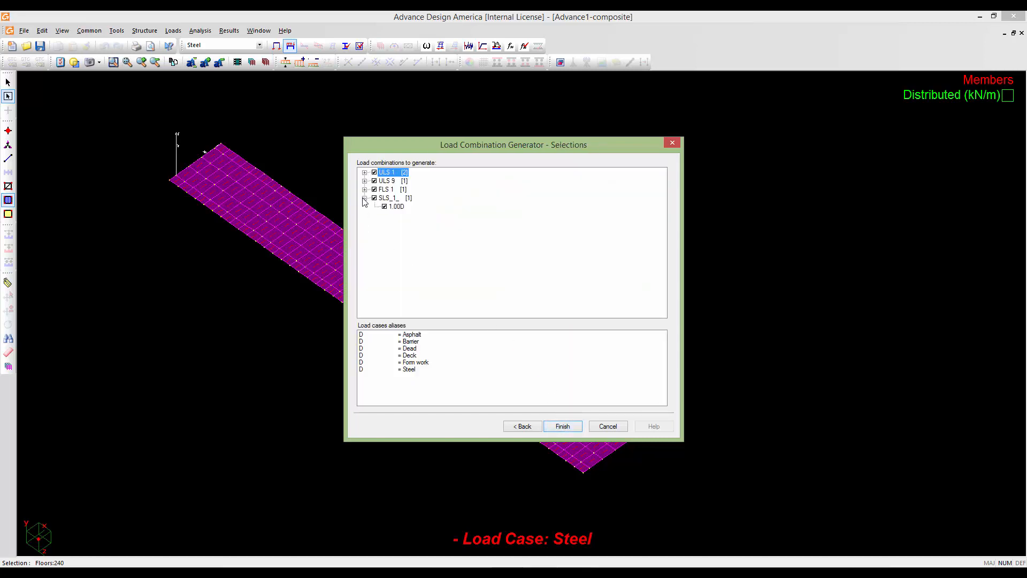
- Inspect the factors of the proposed ULS 1, ULS 9, FLS 1 and SLS combinations and generate them all
left_click(365, 189)
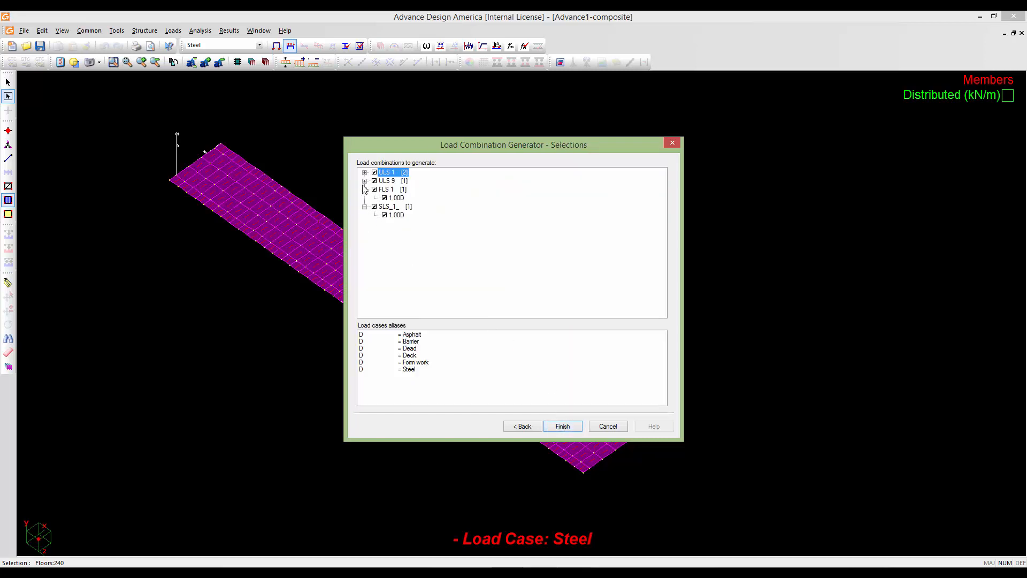
left_click(364, 181)
left_click(364, 172)
left_click(374, 180)
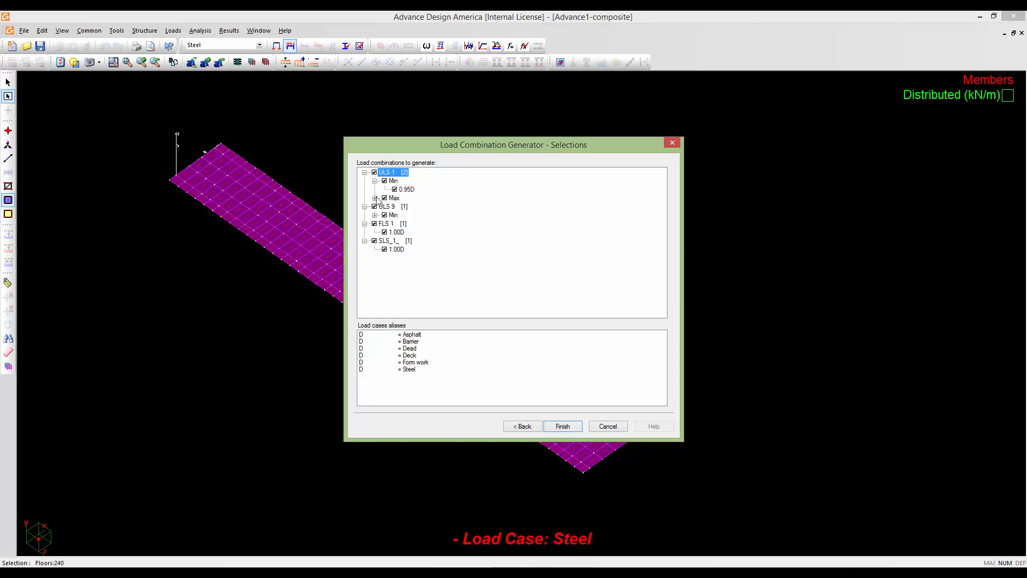
left_click(375, 198)
left_click(375, 224)
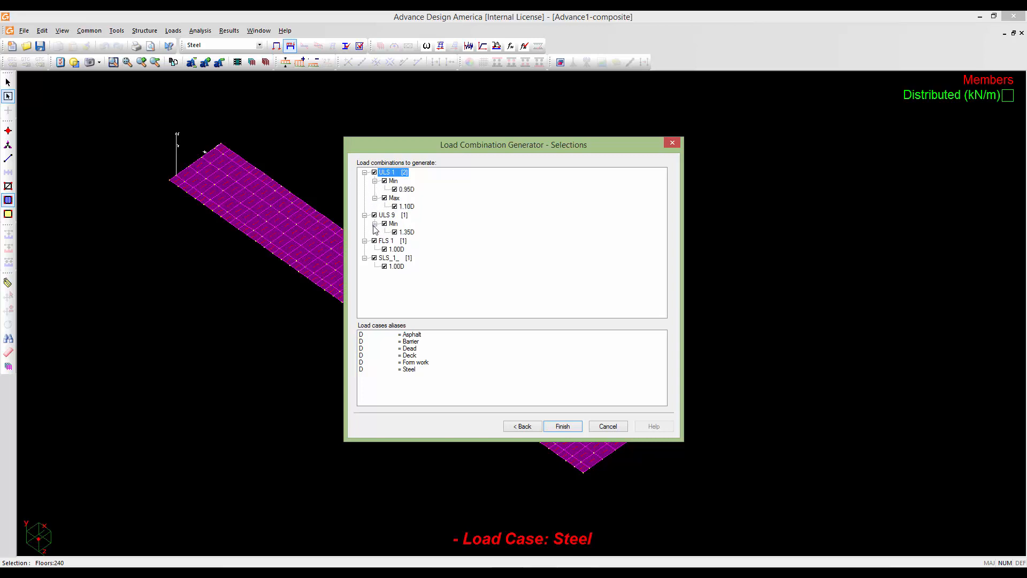
left_click(564, 426)
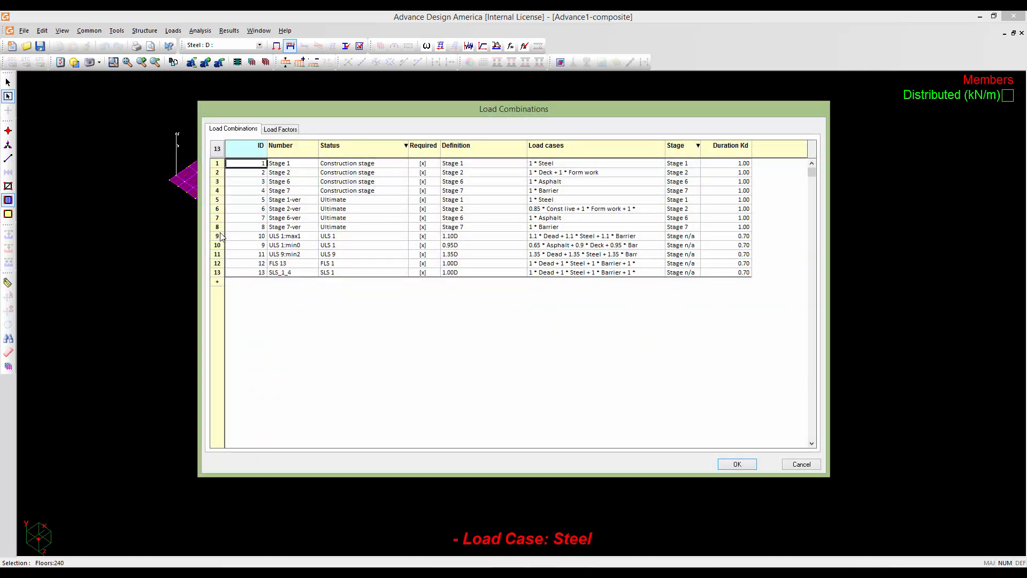
- Review the load factors of the generated ULS, FLS and SLS combinations and accept the load combination list
left_click_drag(219, 236, 231, 282)
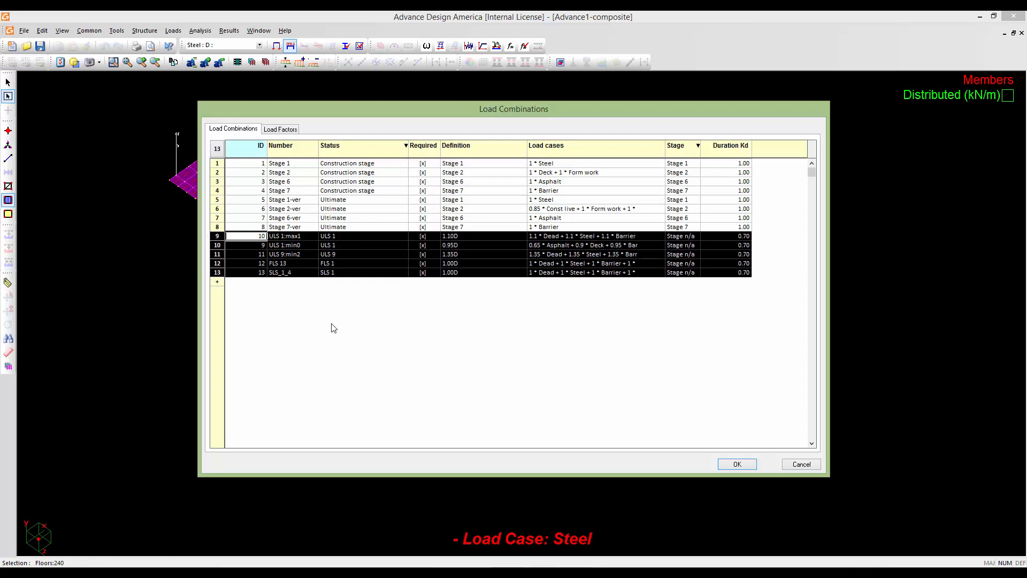
left_click(283, 130)
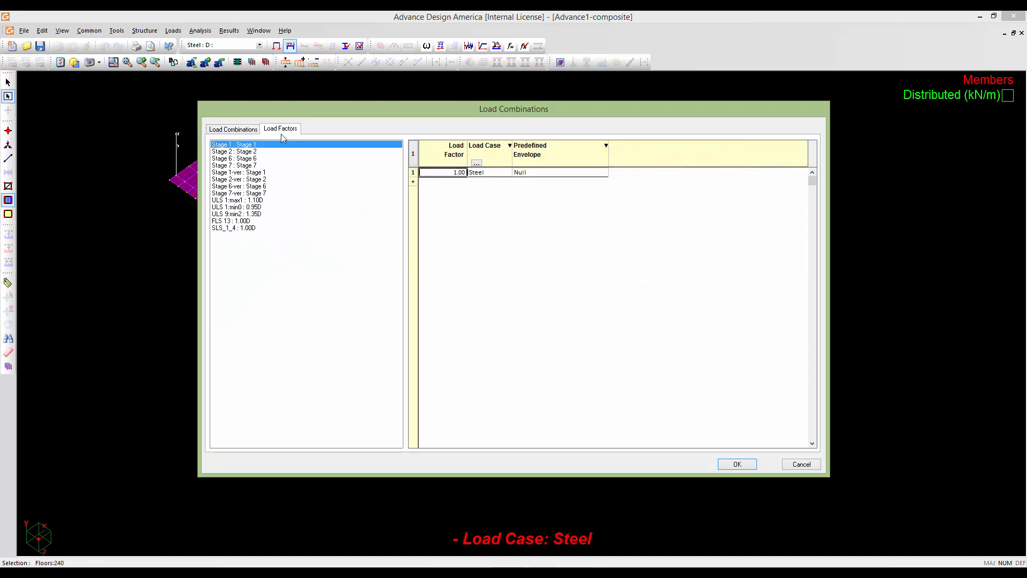
left_click(231, 200)
left_click(232, 213)
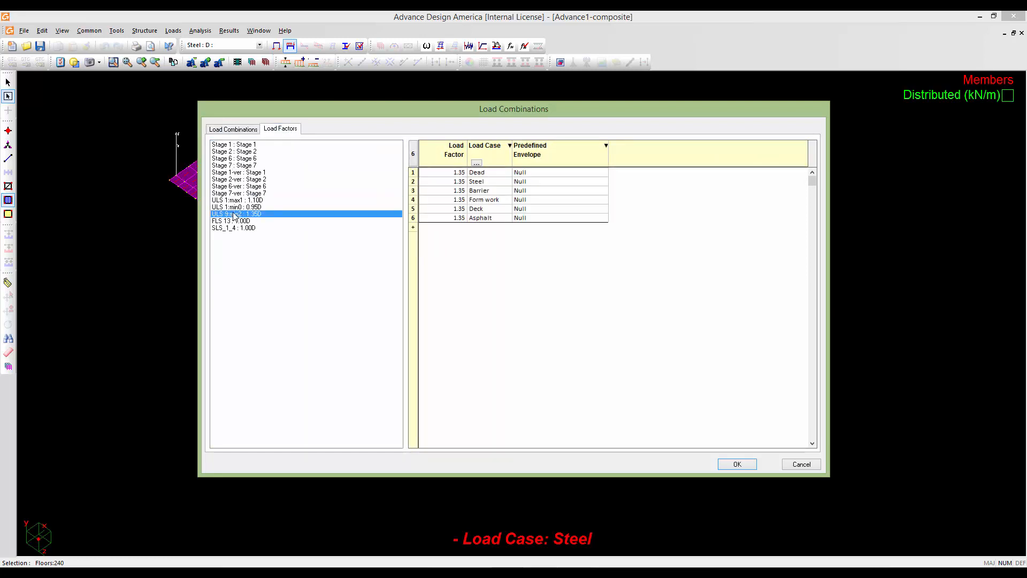
left_click(235, 220)
left_click(234, 228)
left_click(234, 214)
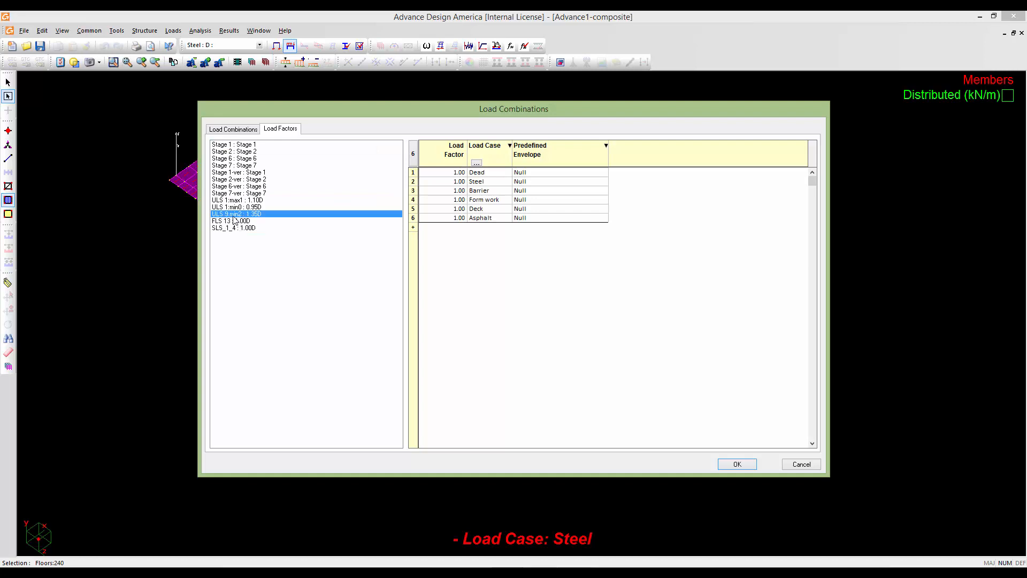
left_click(232, 207)
left_click(233, 200)
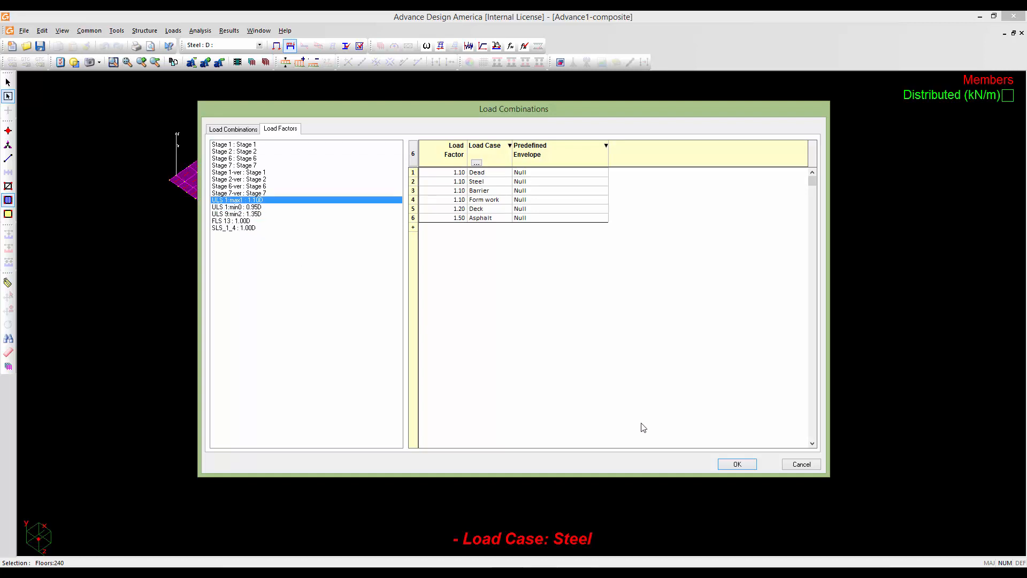
left_click(735, 464)
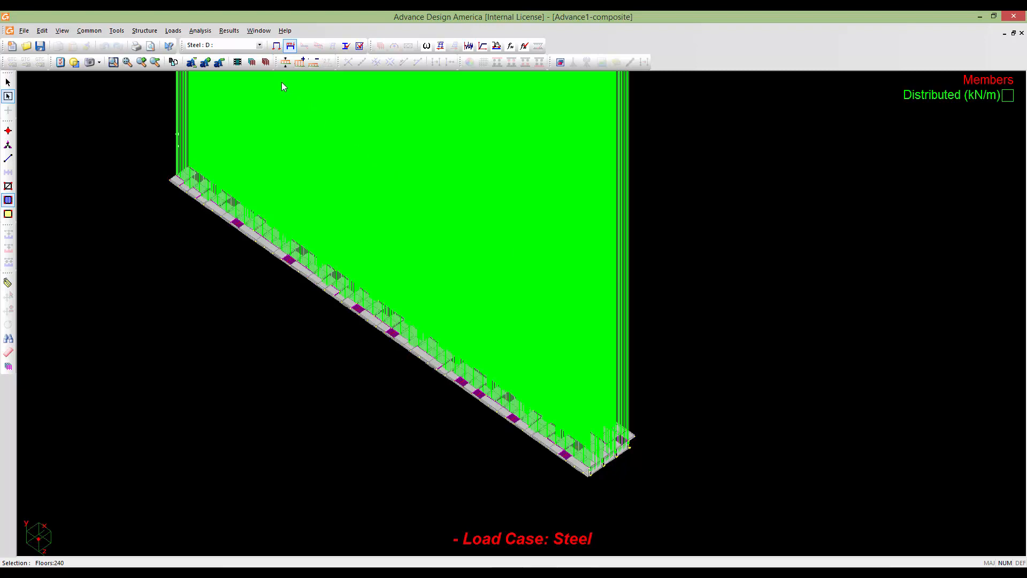
- Reduce the display scale of the Steel load case's distributed loads and examine them across the top of the bridge deck
left_click(285, 63)
middle_click_drag(312, 233, 349, 227)
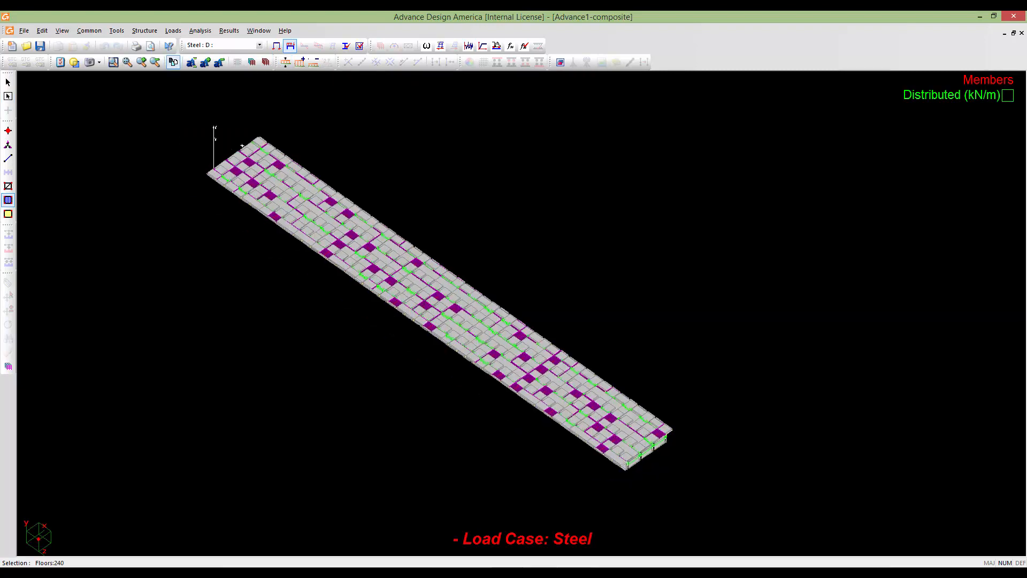
scroll(394, 306, "up", 8)
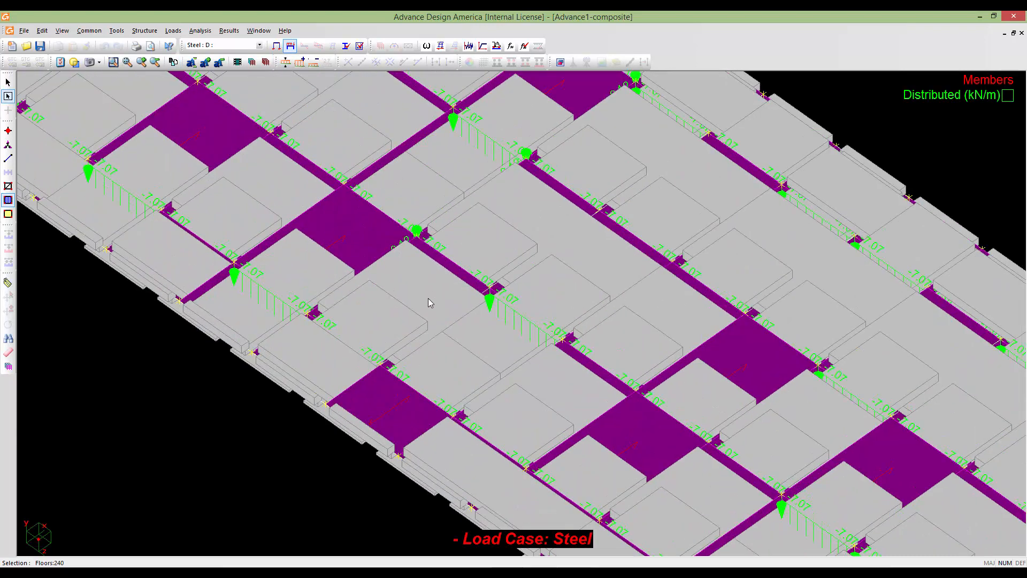
middle_click_drag(525, 292, 494, 331)
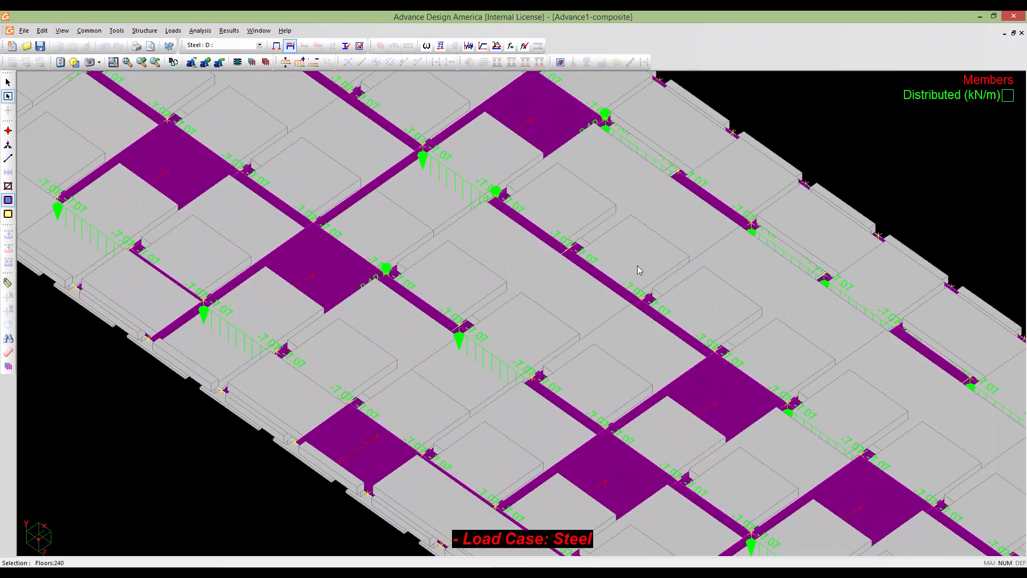
scroll(394, 314, "down", 6)
scroll(263, 252, "up", 5)
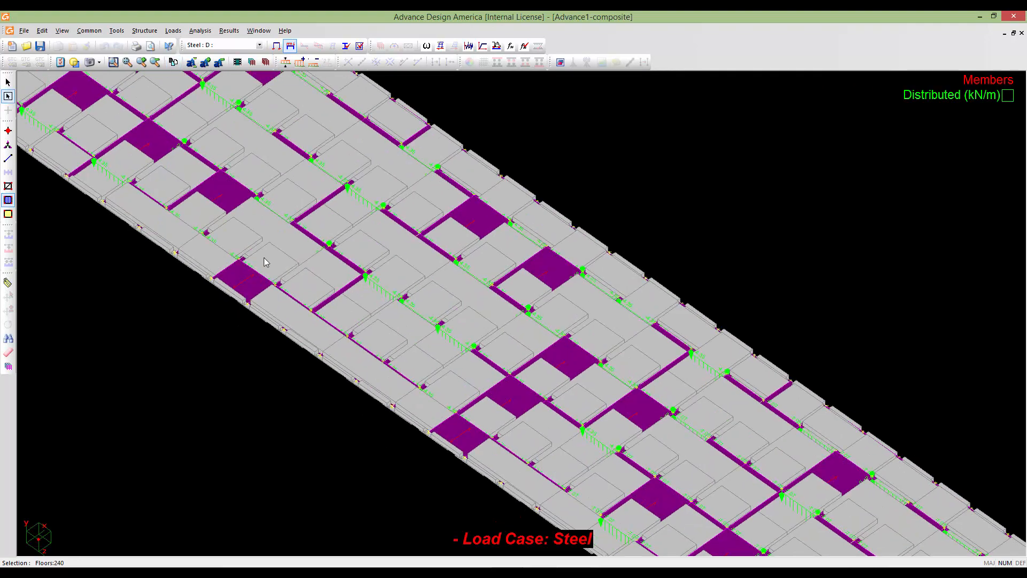
scroll(289, 280, "down", 3)
- Examine the Steel distributed loads on the girders, diaphragms and bracing from the underside of the bridge
middle_click_drag(573, 431, 499, 307, "shift")
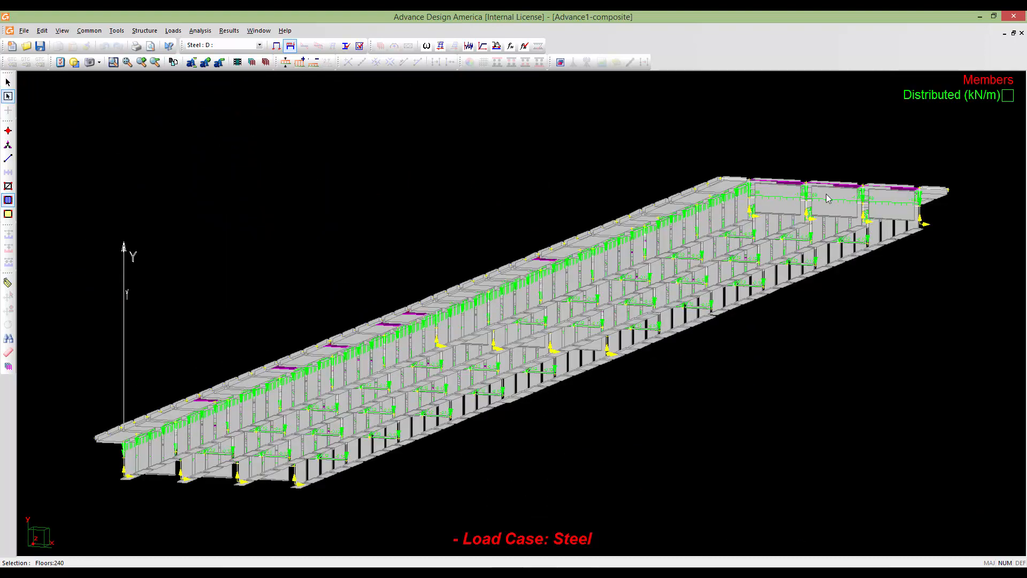
key("Down")
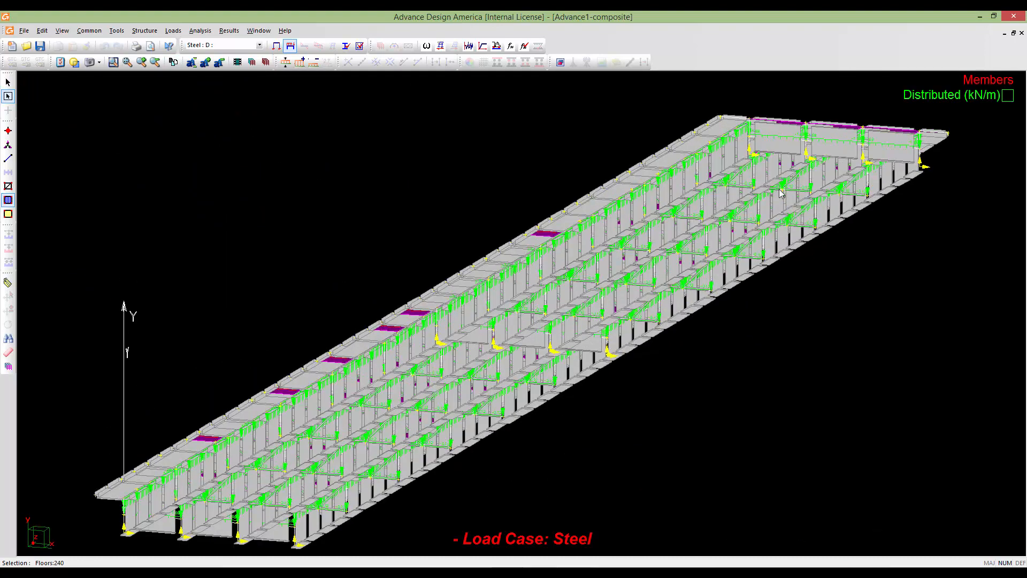
scroll(678, 303, "up", 5)
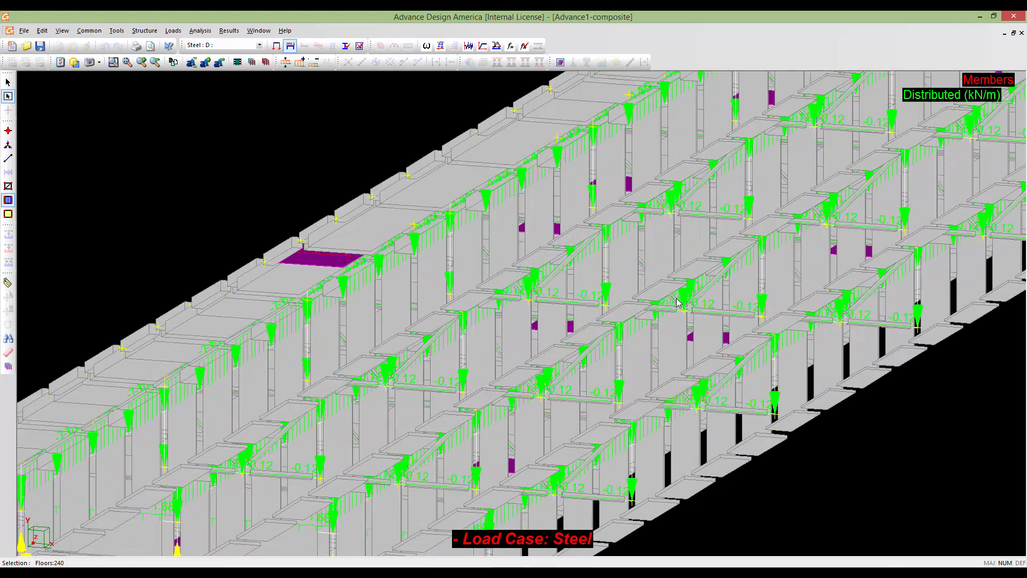
scroll(621, 380, "down", 5)
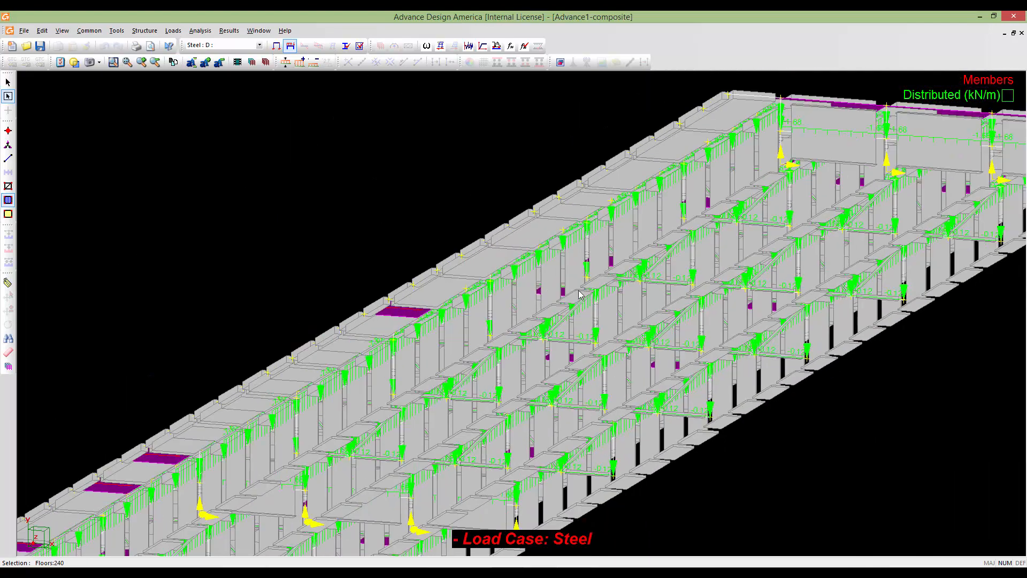
middle_click_drag(580, 294, 542, 350, "shift")
scroll(546, 334, "down", 1)
scroll(546, 335, "down", 2)
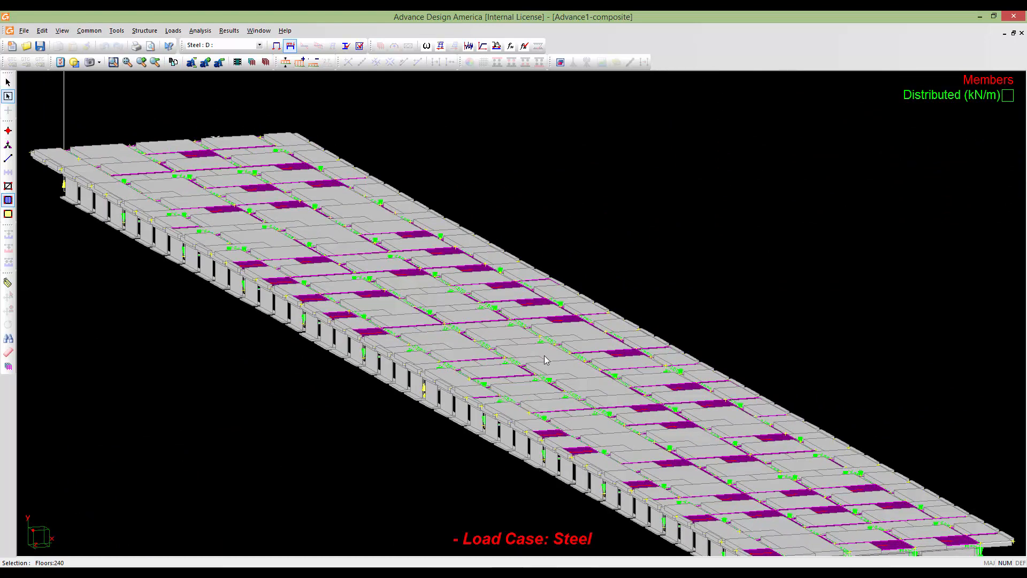
- Recall the saved angles selection, examine the Steel loads on the isolated bracing angles, and show the whole bridge again
key("ctrl+l")
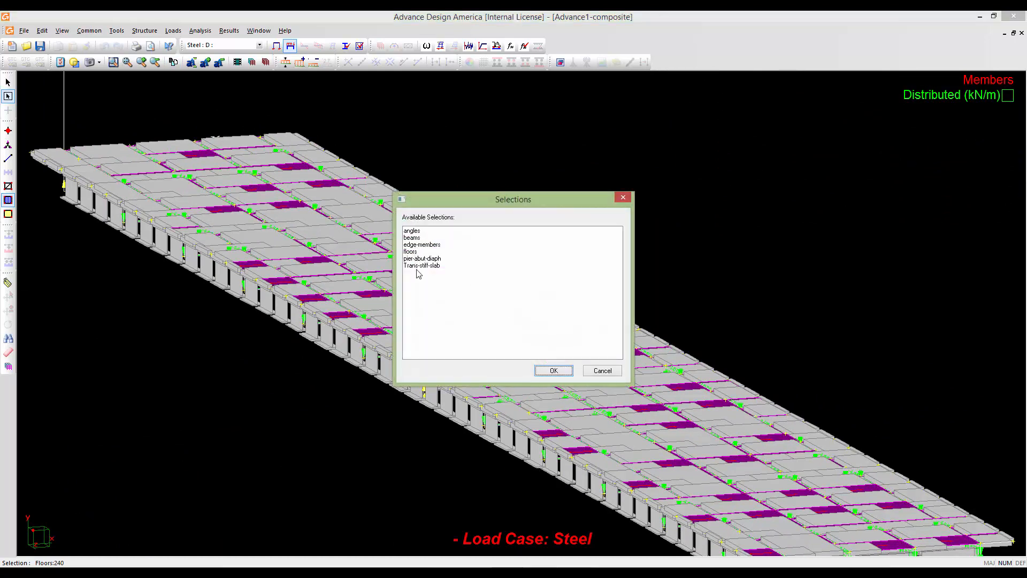
left_click(412, 231)
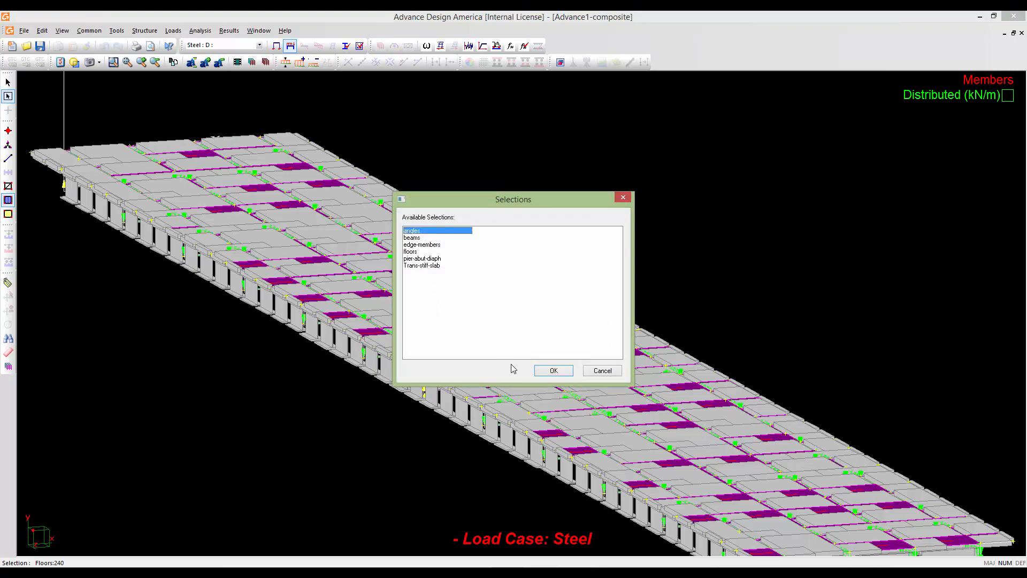
left_click(544, 372)
middle_click_drag(571, 406, 516, 368)
scroll(464, 325, "up", 8)
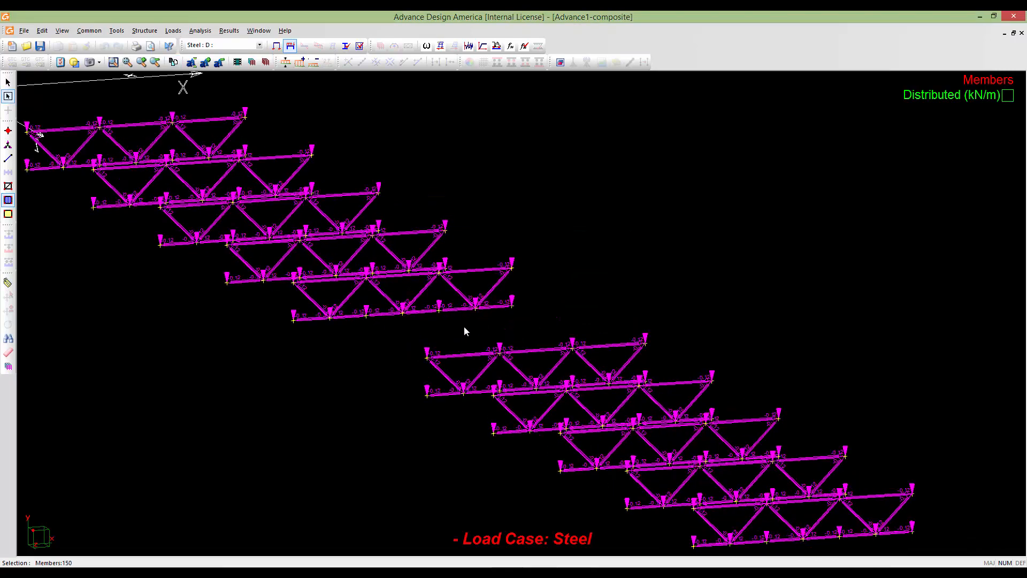
scroll(447, 372, "down", 10)
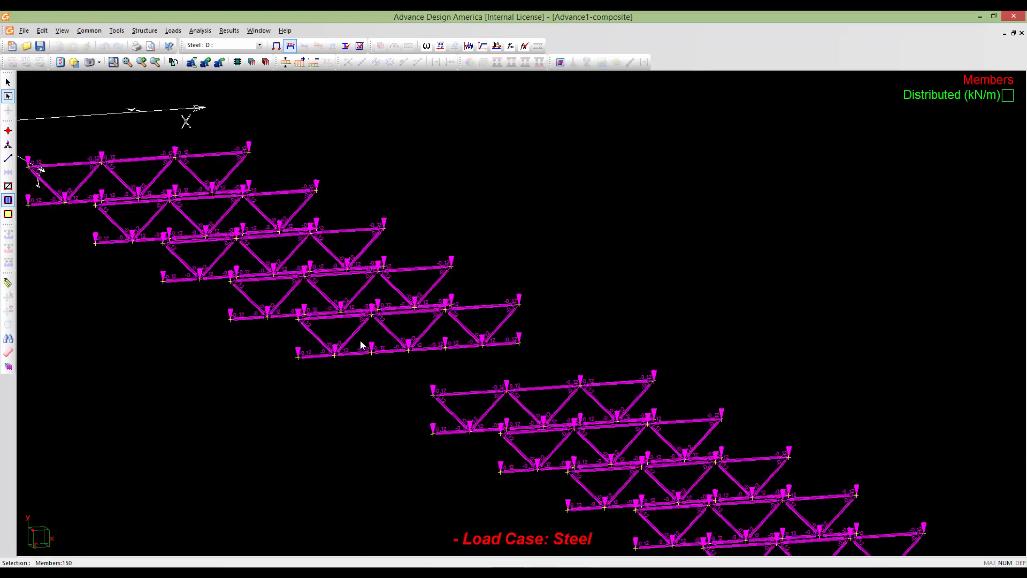
scroll(394, 343, "down", 3)
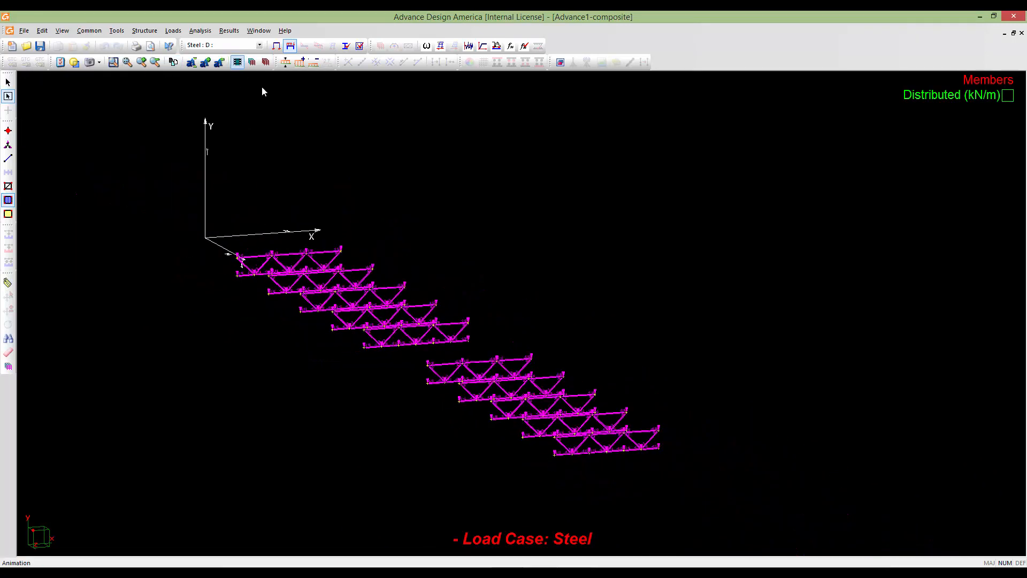
middle_click_drag(426, 299, 487, 364)
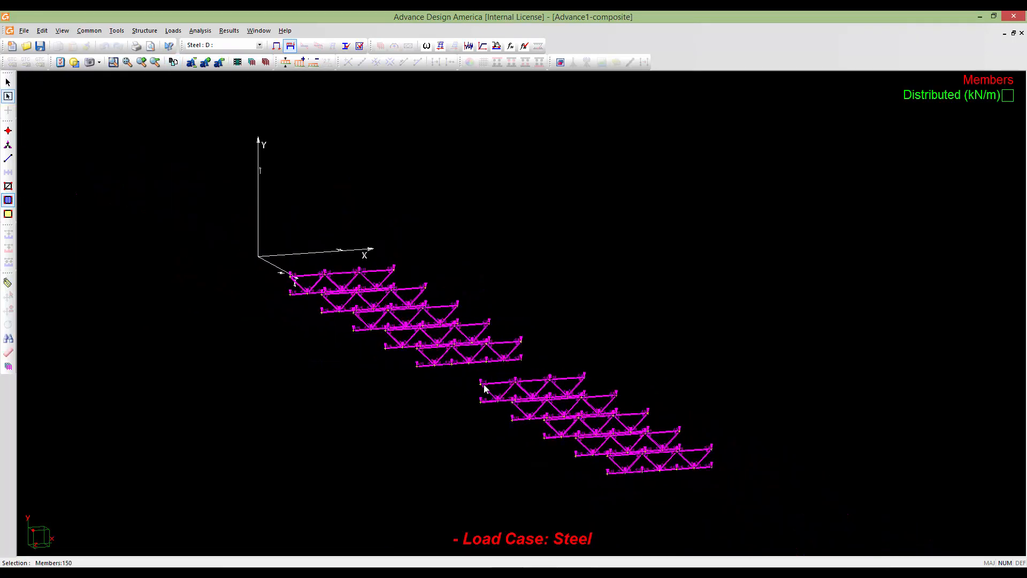
middle_click_drag(601, 350, 649, 342)
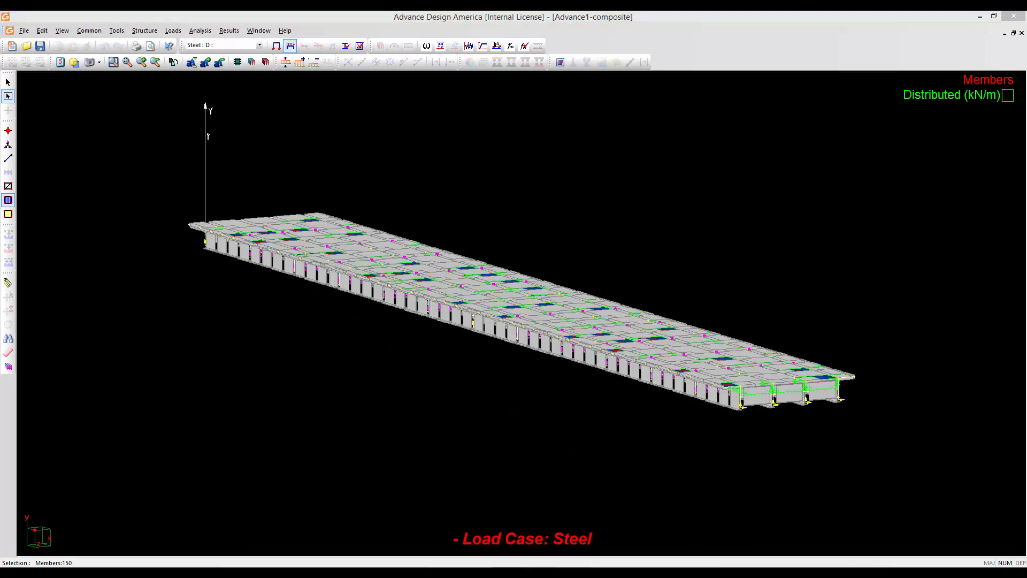
- Save the bridge project
left_click(614, 42)
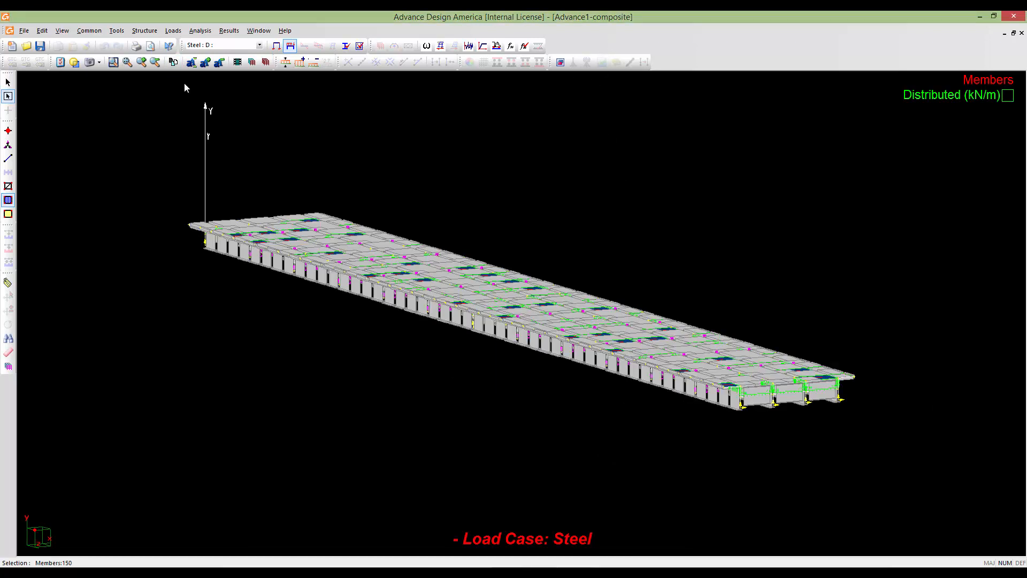
left_click(40, 47)
middle_click_drag(537, 307, 494, 290)
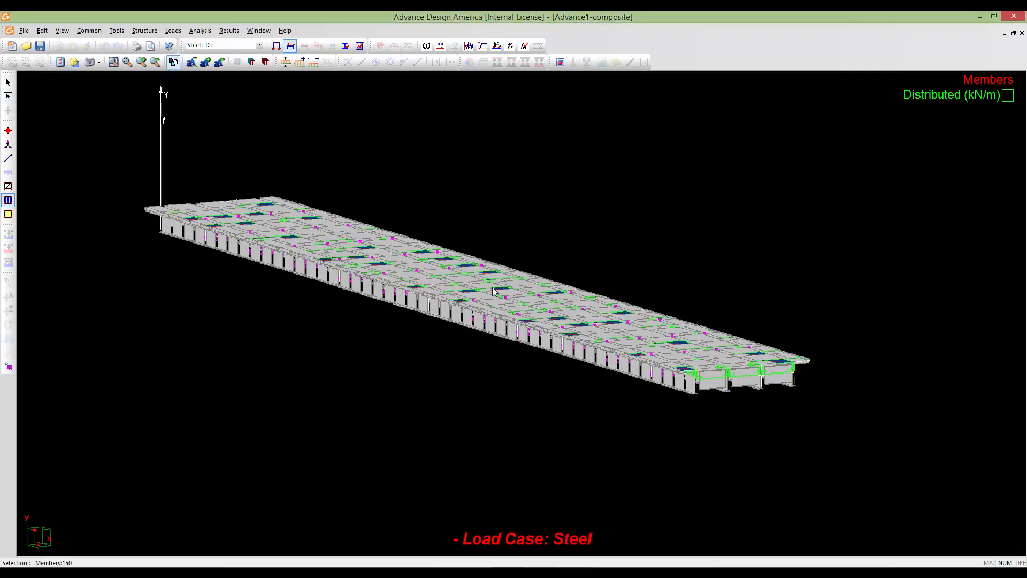
key("Escape")
scroll(493, 291, "up", 4)
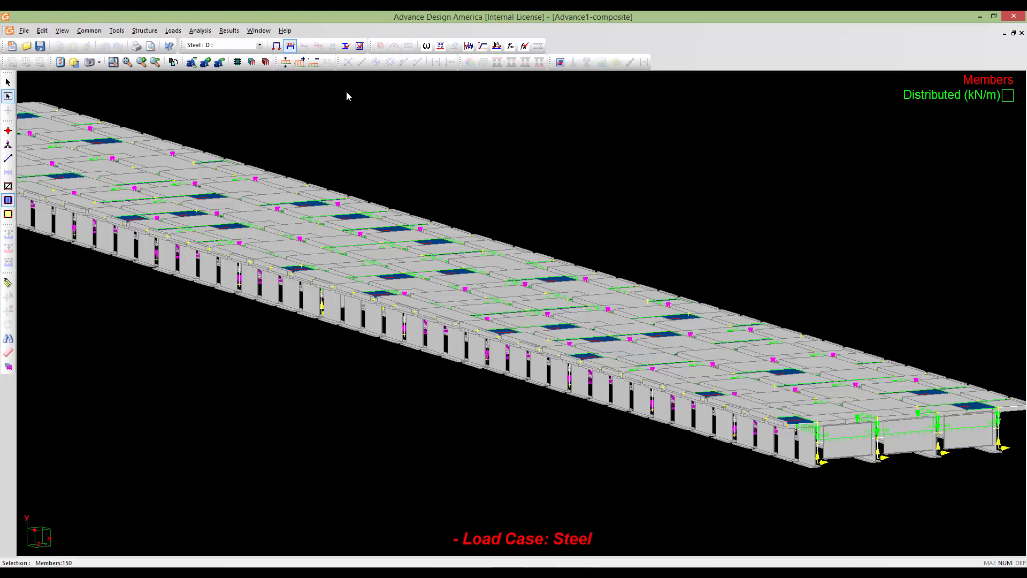
- Return to the structure model and review the member and steel design characteristics of an abutment diaphragm without changing them
left_click(277, 47)
middle_click_drag(727, 413, 617, 372)
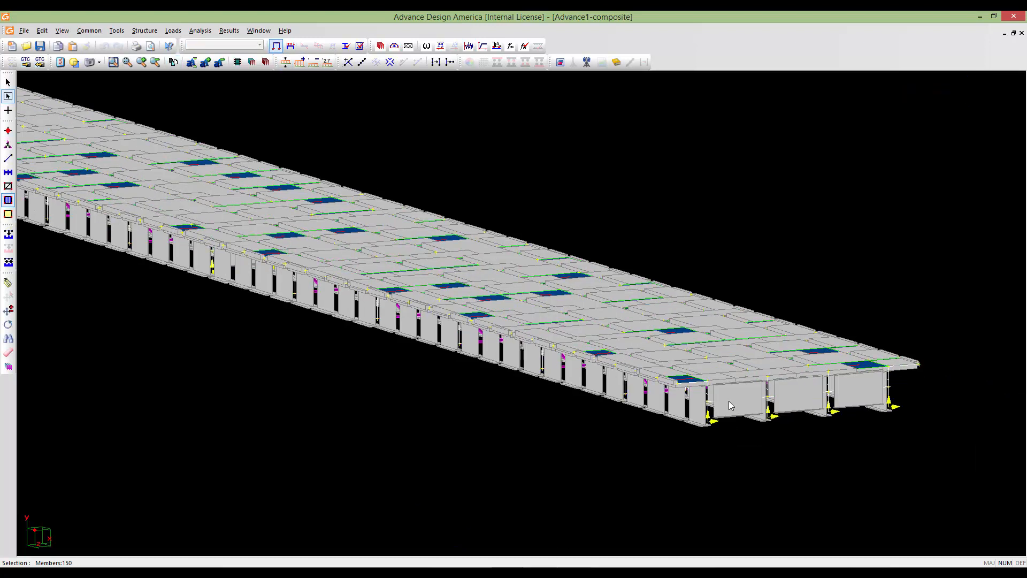
left_click(8, 159)
left_click(733, 406)
double_click(731, 400)
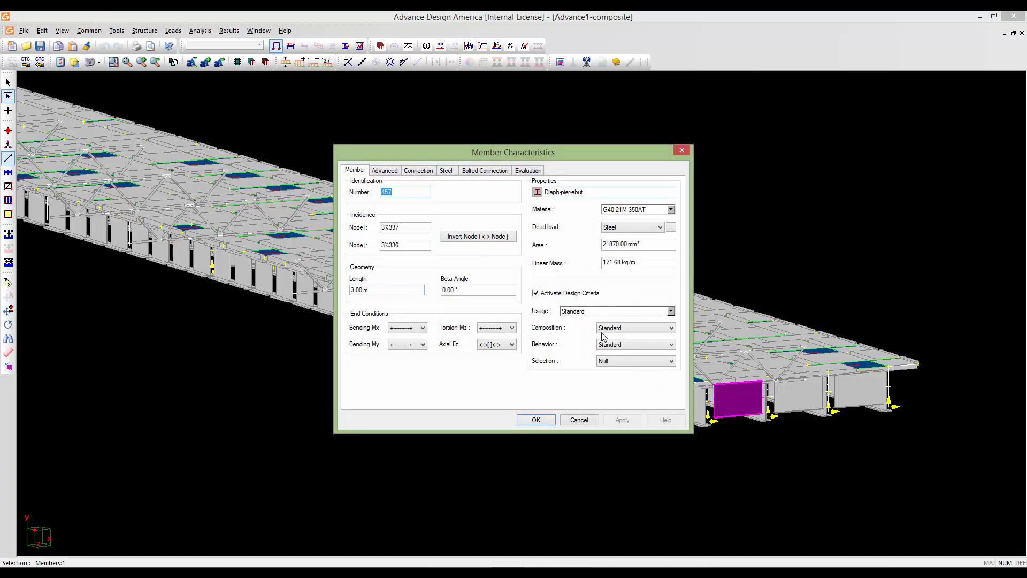
left_click(452, 171)
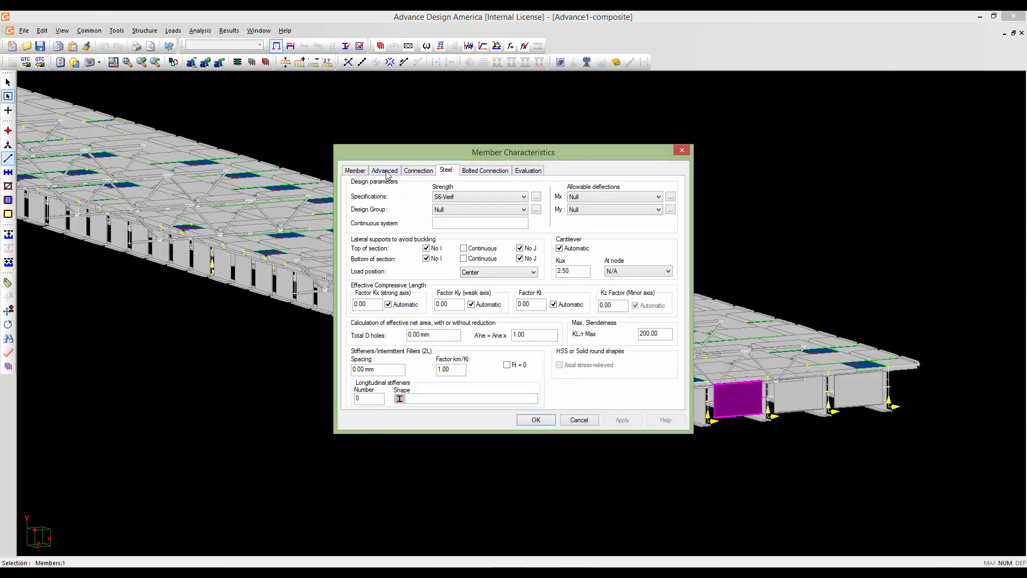
left_click(579, 419)
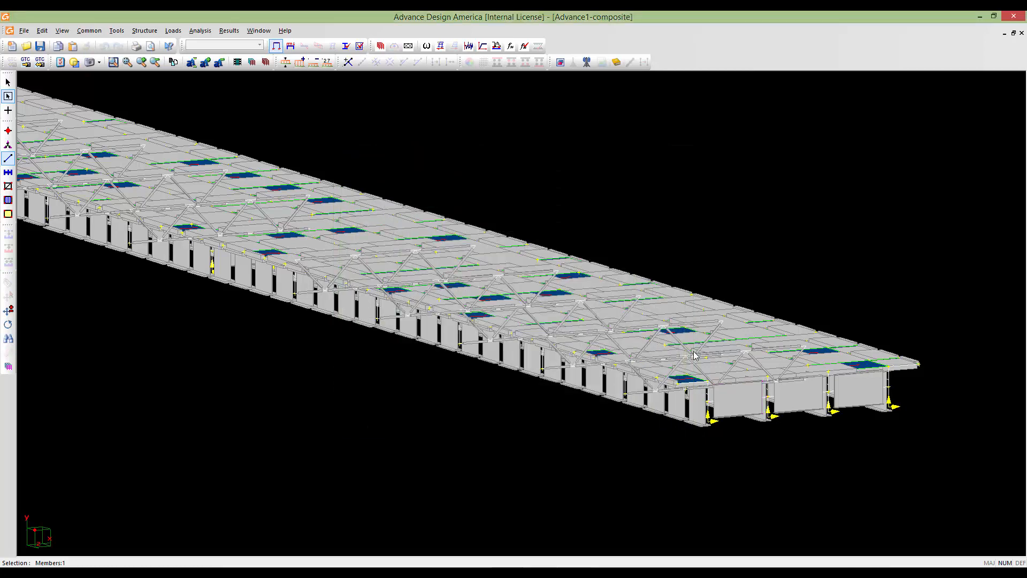
- Review the member and steel design characteristics of the L89x89x9.5 bracing angles and close them
double_click(682, 347)
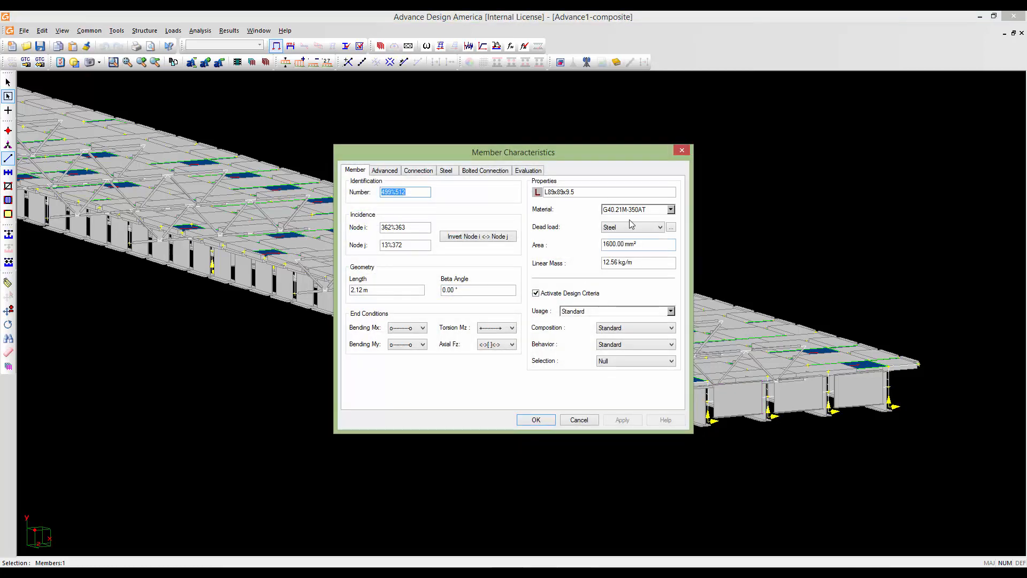
left_click(444, 171)
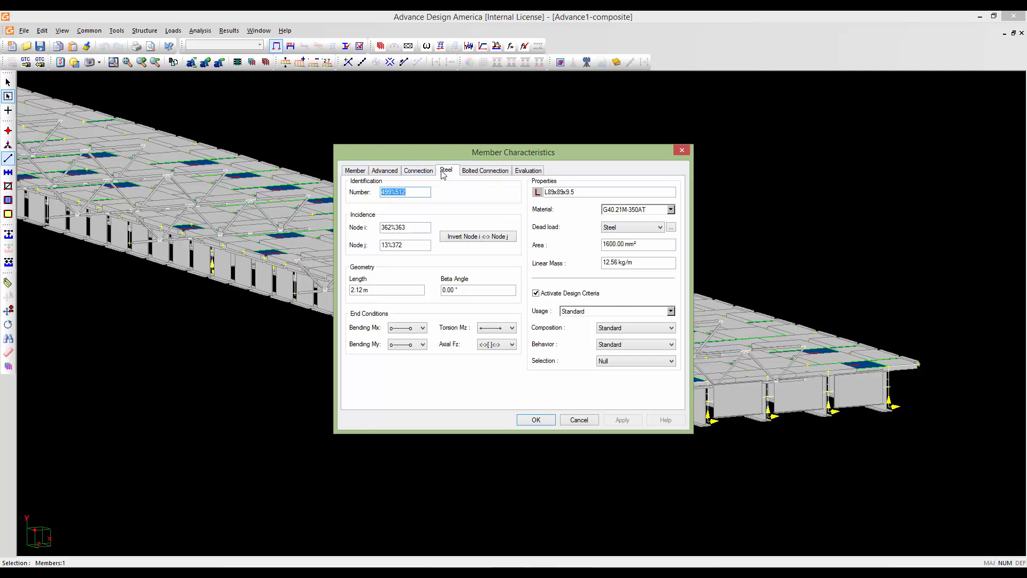
left_click(536, 419)
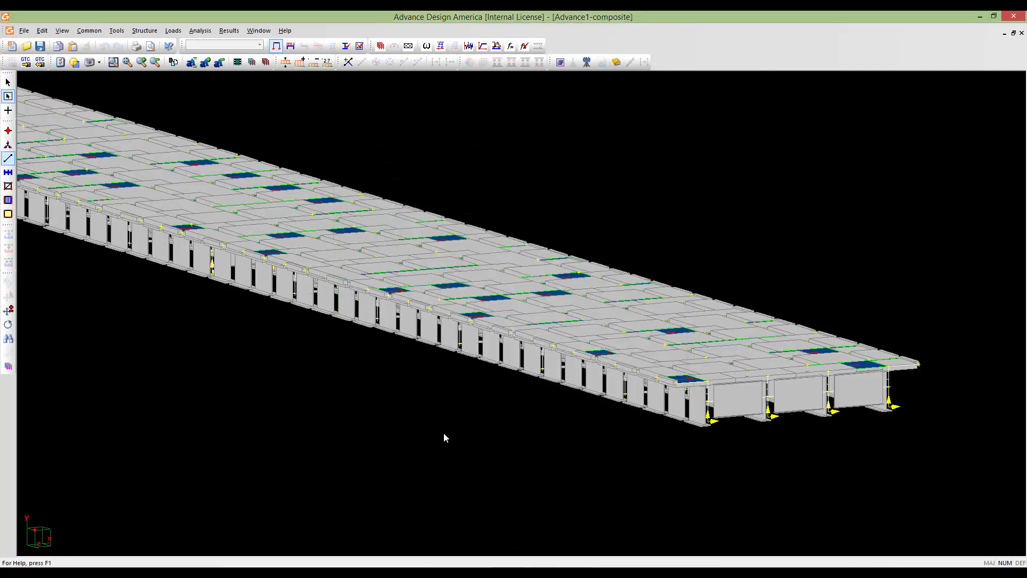
- Run the structural design analysis of the whole bridge and close the Design window once the calculation is complete
scroll(464, 412, "down", 6)
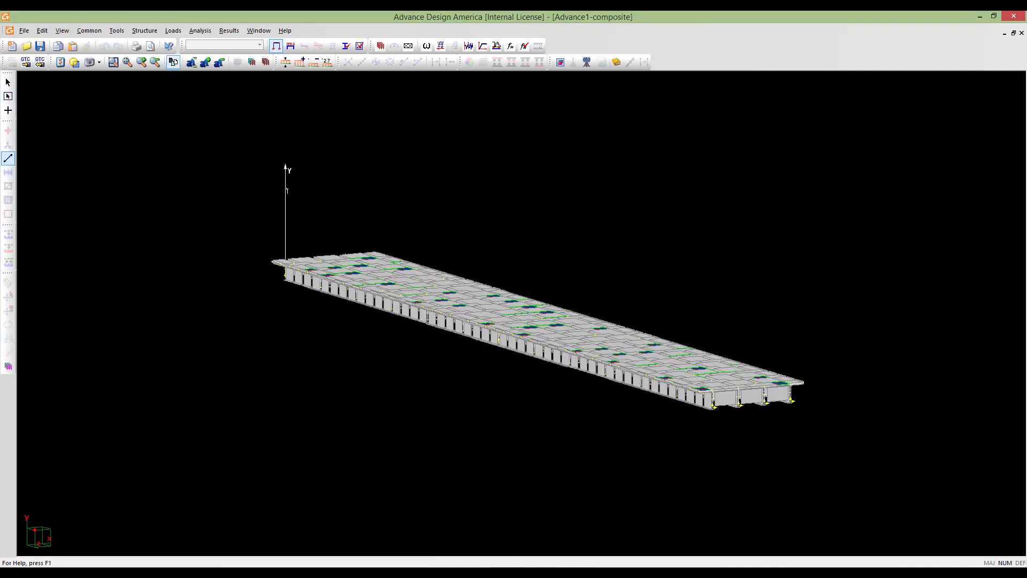
scroll(483, 389, "up", 1)
scroll(479, 394, "up", 1)
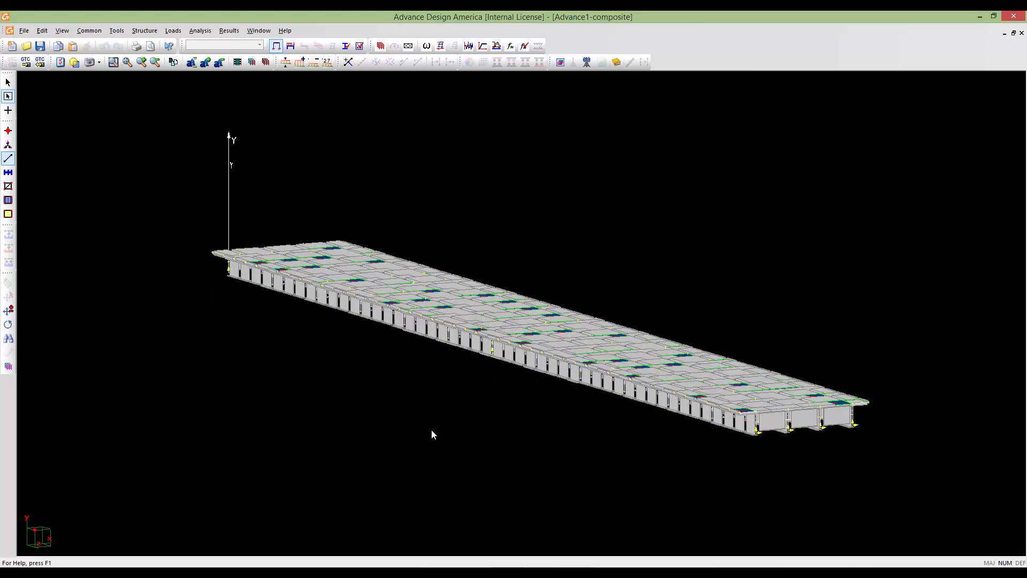
left_click(524, 46)
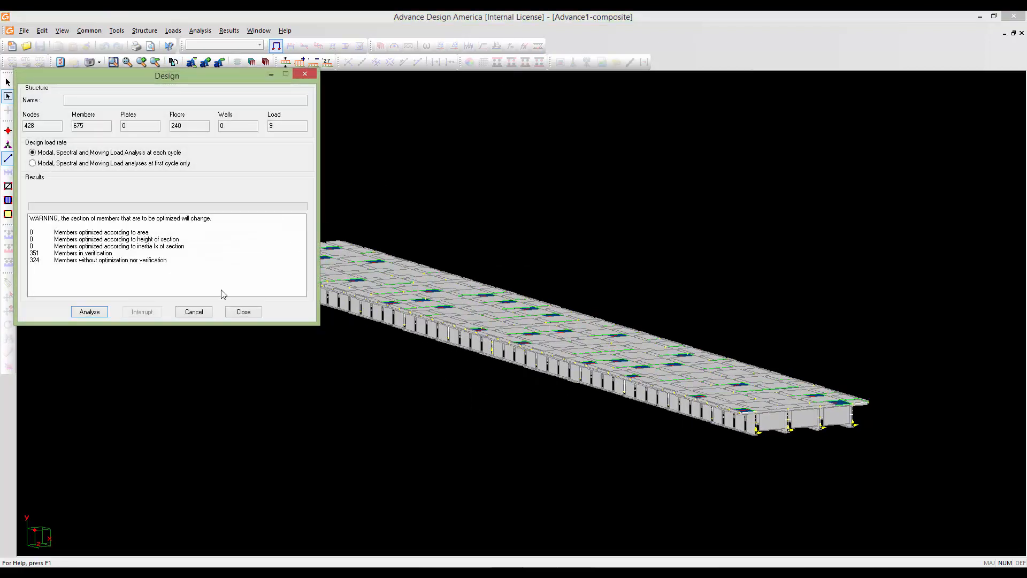
left_click(90, 312)
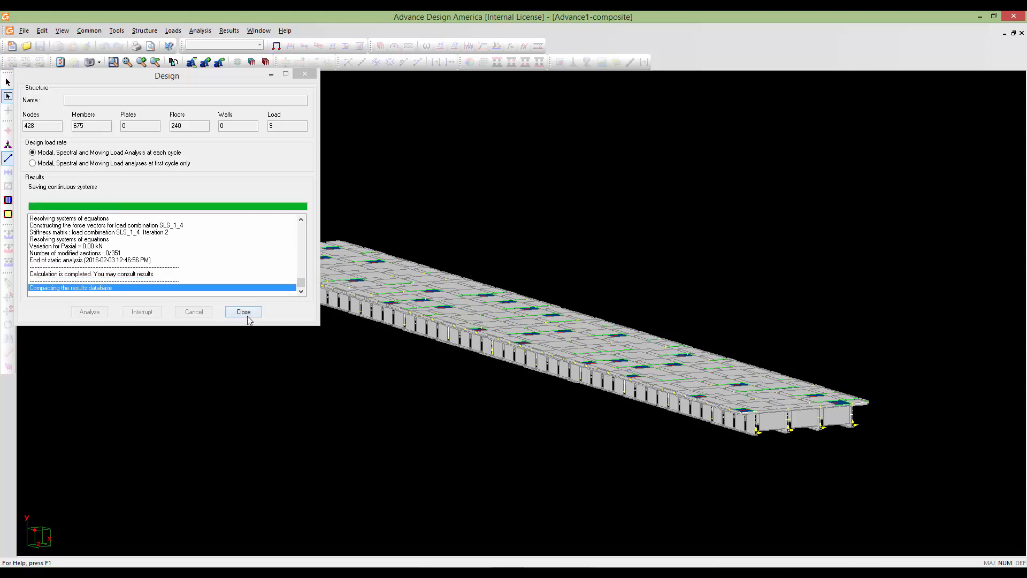
left_click(249, 314)
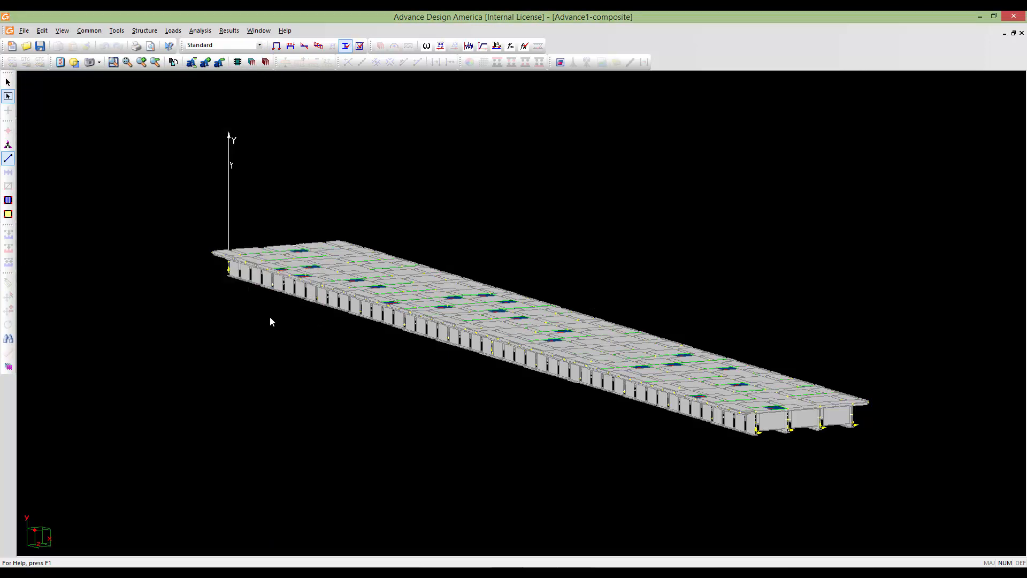
- Check the analysis status and iterations in the load combination results summary and close it
left_click(229, 30)
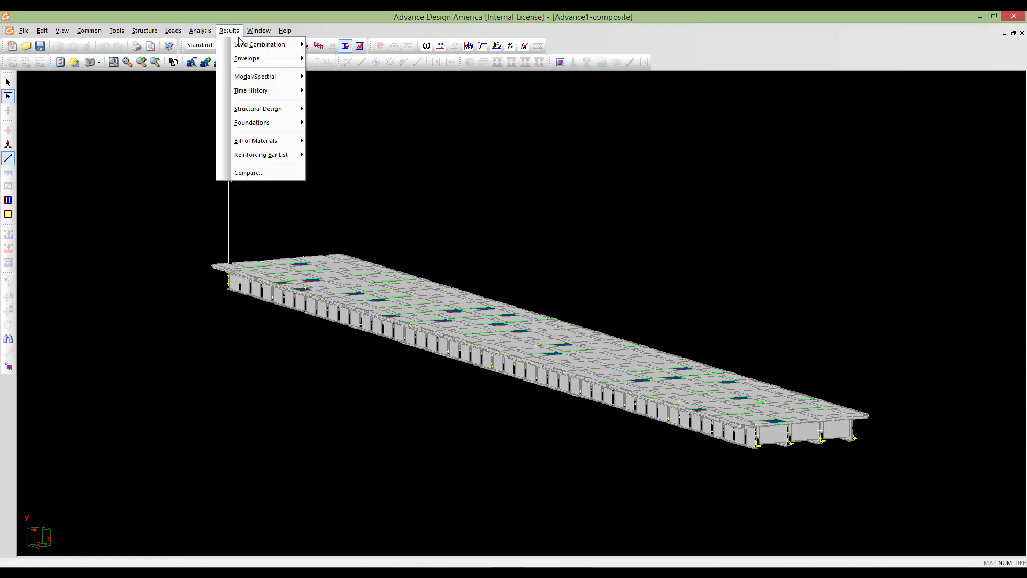
mouse_move(246, 46)
left_click(343, 46)
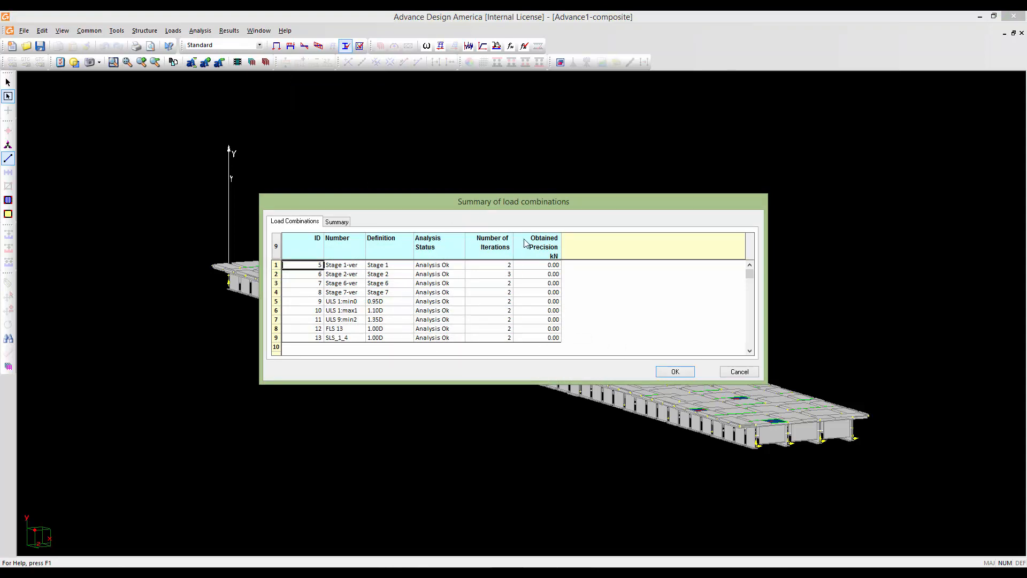
left_click(675, 372)
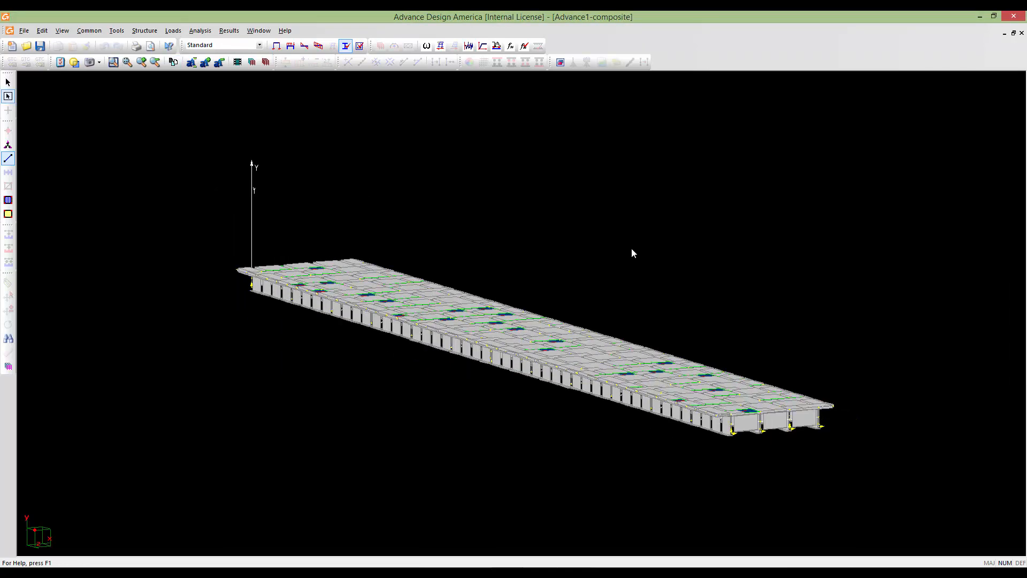
- Select all members of the bridge model and isolate them in the view
middle_click_drag(631, 248, 673, 272)
left_click(8, 158)
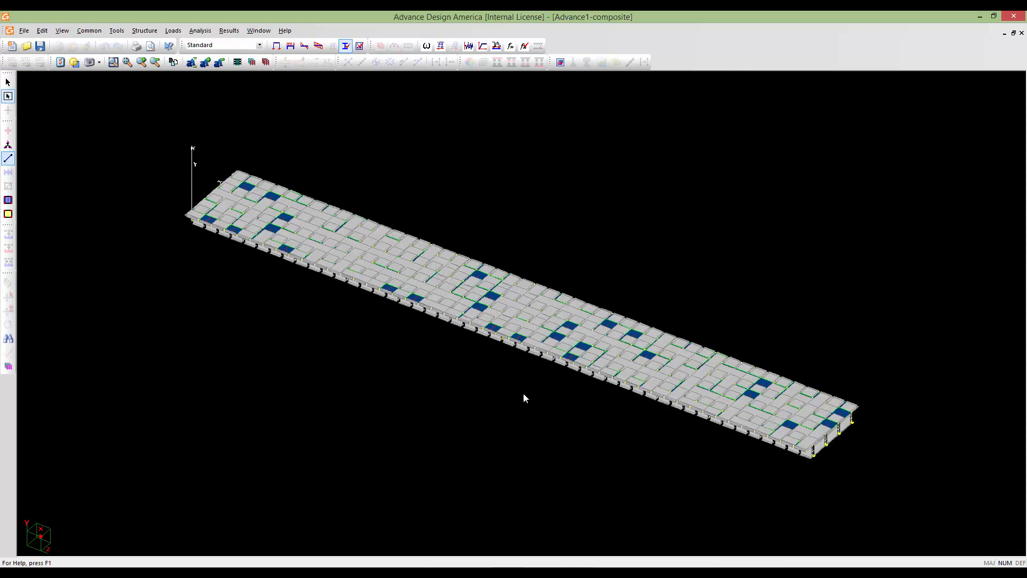
left_click_drag(102, 122, 98, 118)
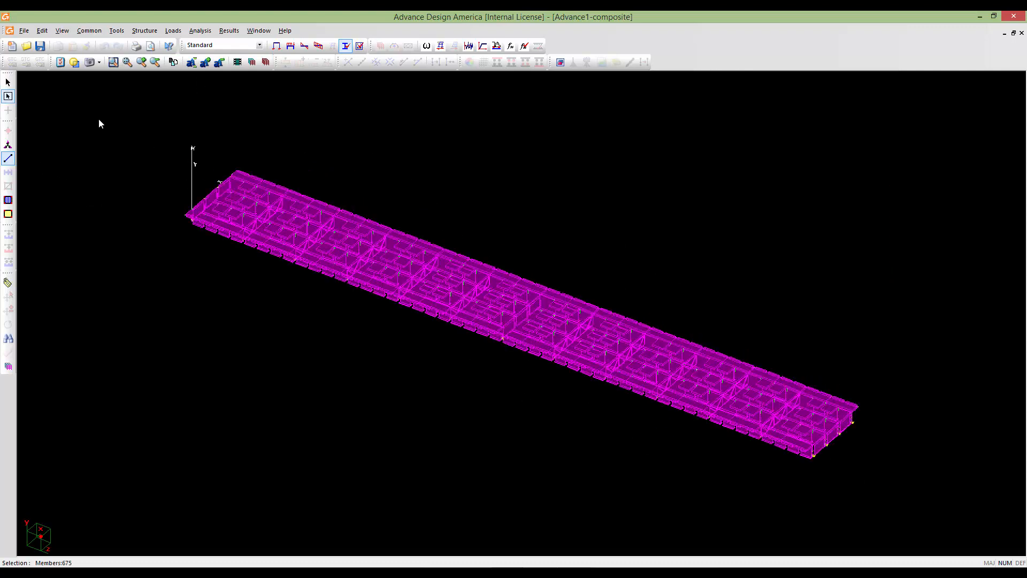
double_click(305, 348)
double_click(357, 373)
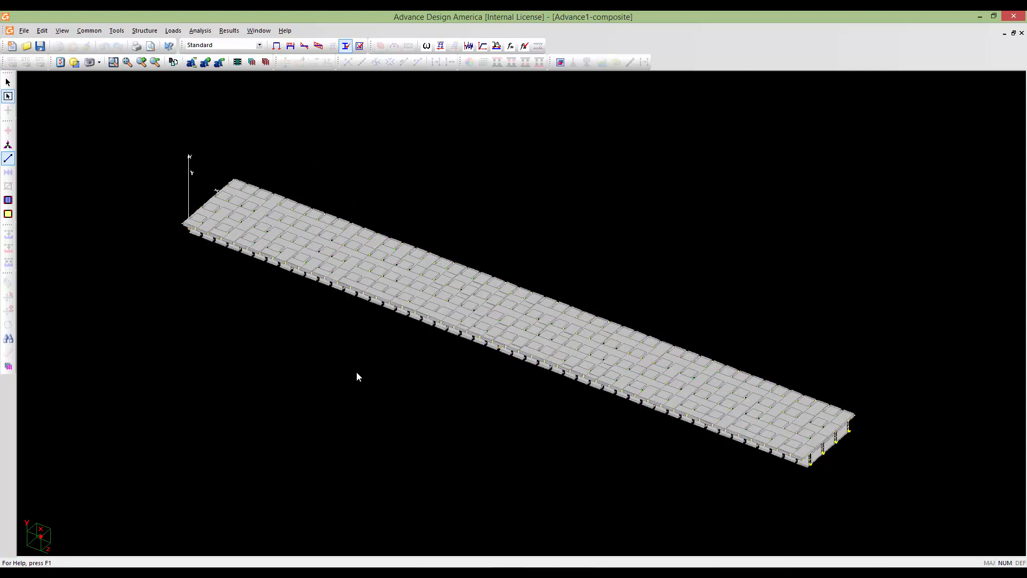
- Turn on the display of design load rates for the members in the view options
left_click(60, 62)
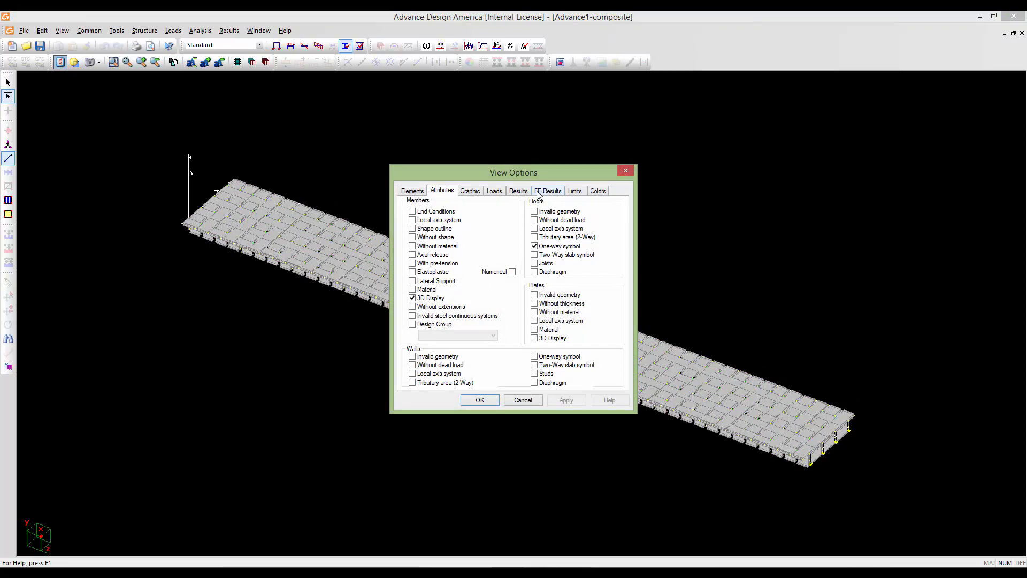
left_click(519, 191)
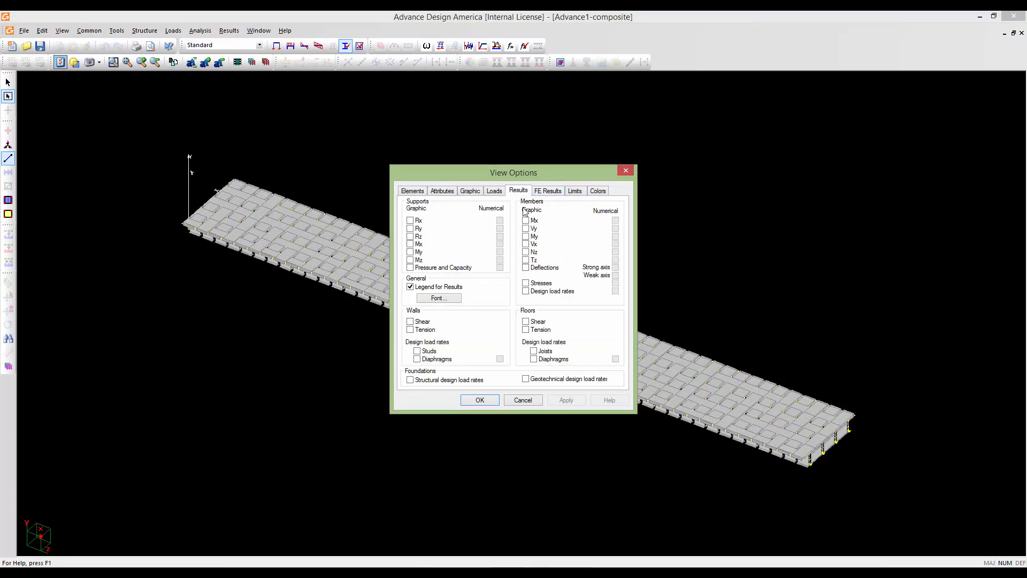
left_click(526, 292)
left_click(480, 400)
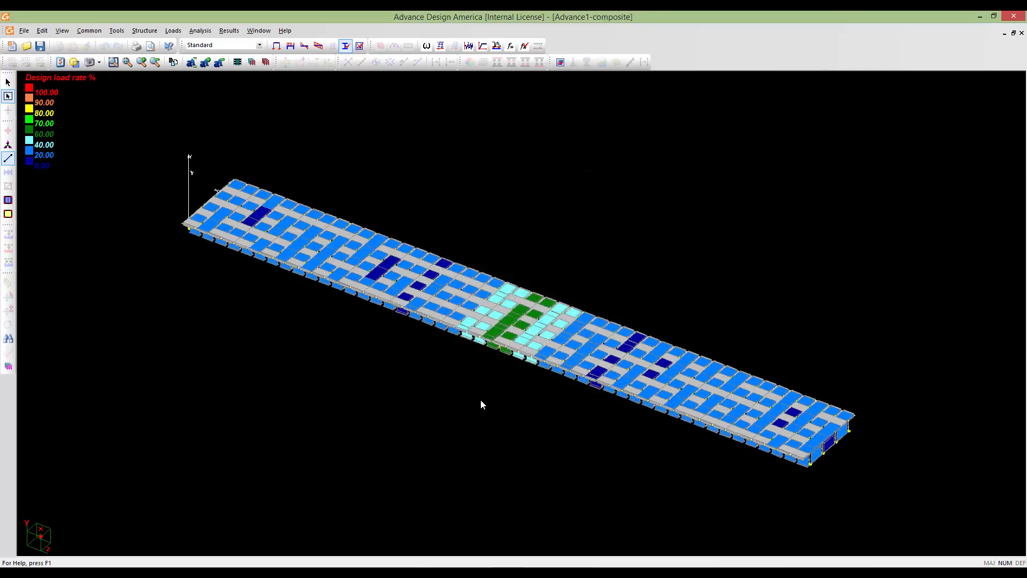
- Examine the color-coded design load rates along the bridge, from the pier region to both spans and the outer girder
middle_click_drag(484, 404, 483, 376)
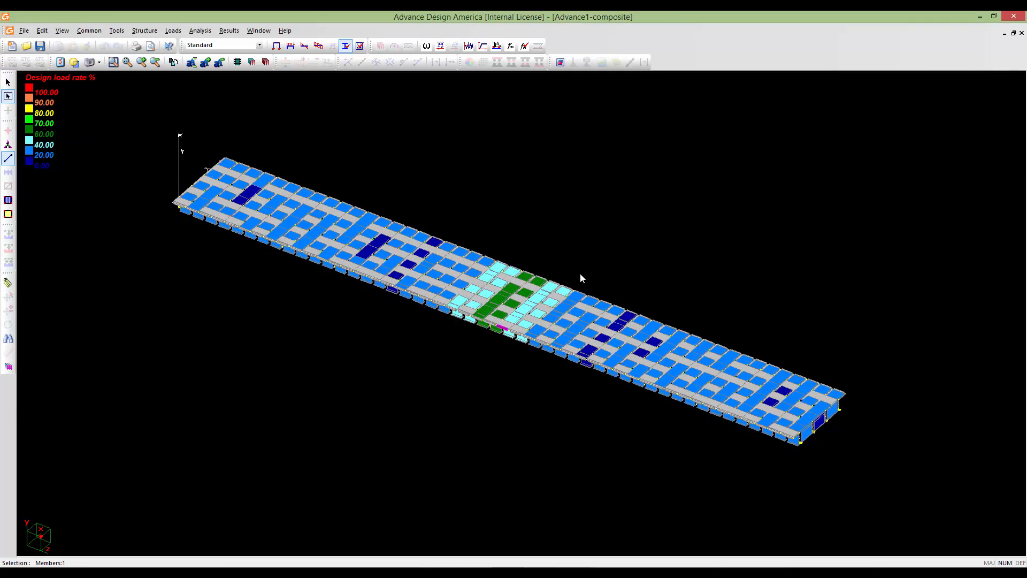
scroll(509, 367, "up", 2)
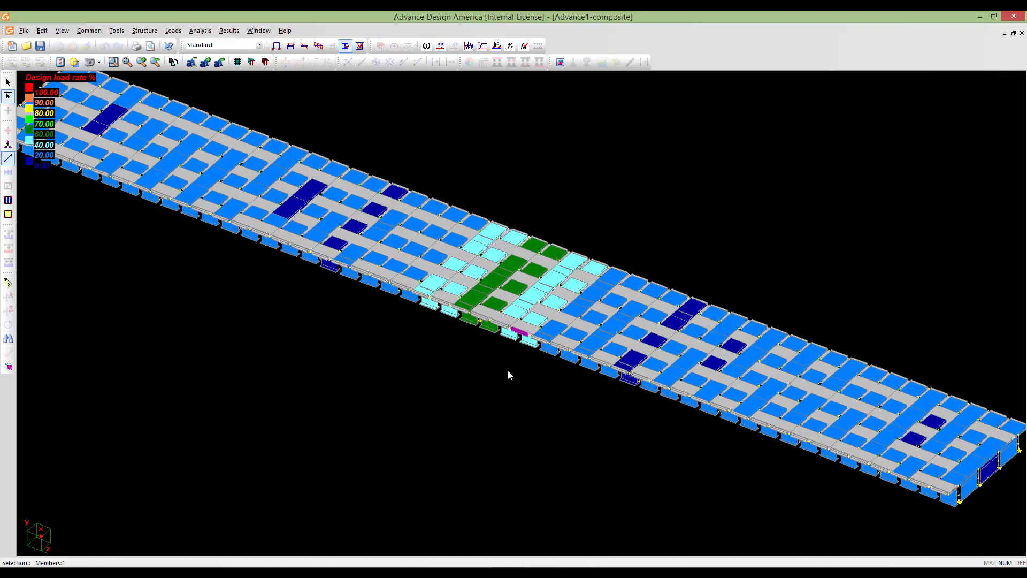
scroll(536, 372, "down", 1)
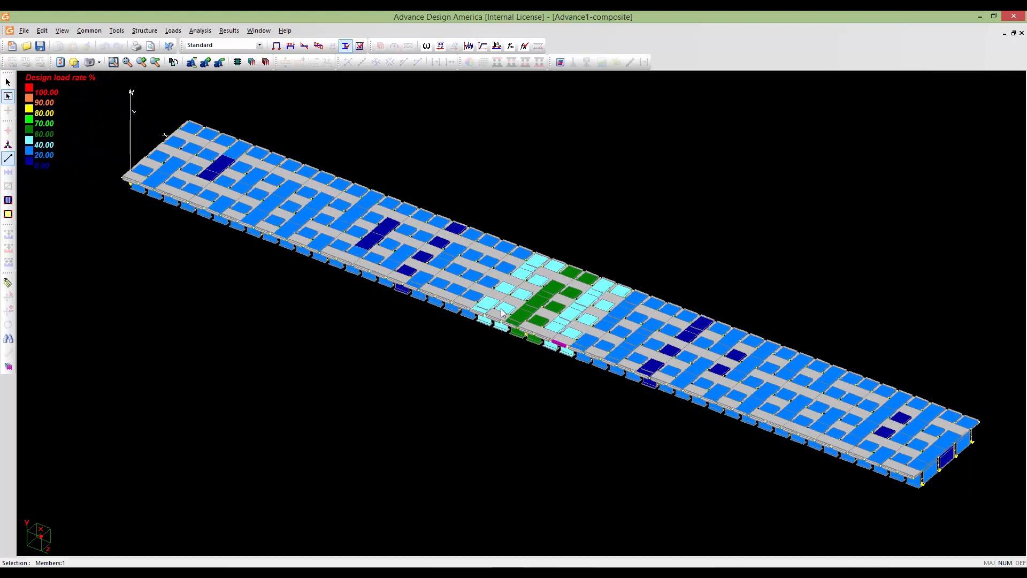
middle_click_drag(536, 370, 547, 378)
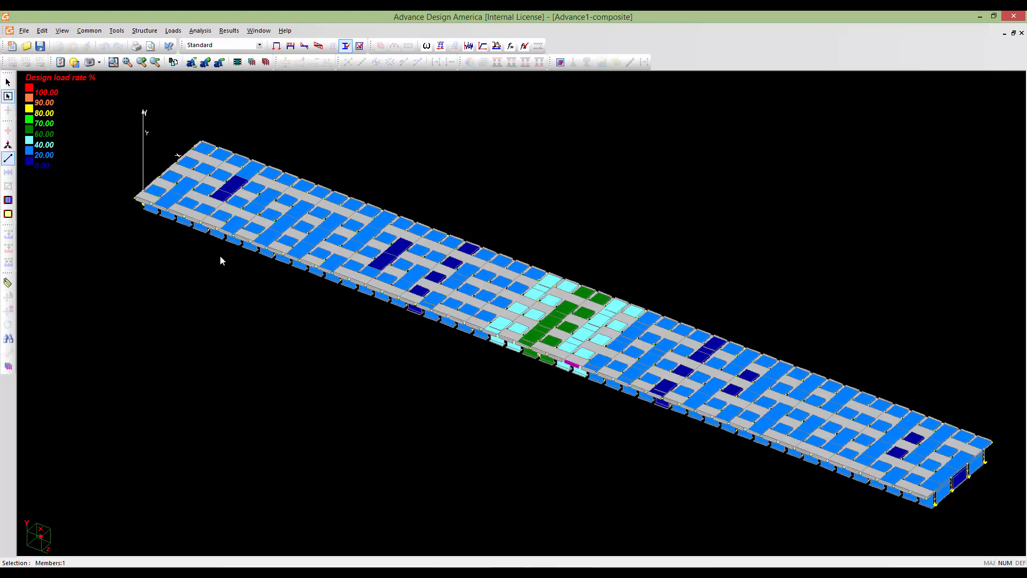
middle_click_drag(514, 350, 516, 359)
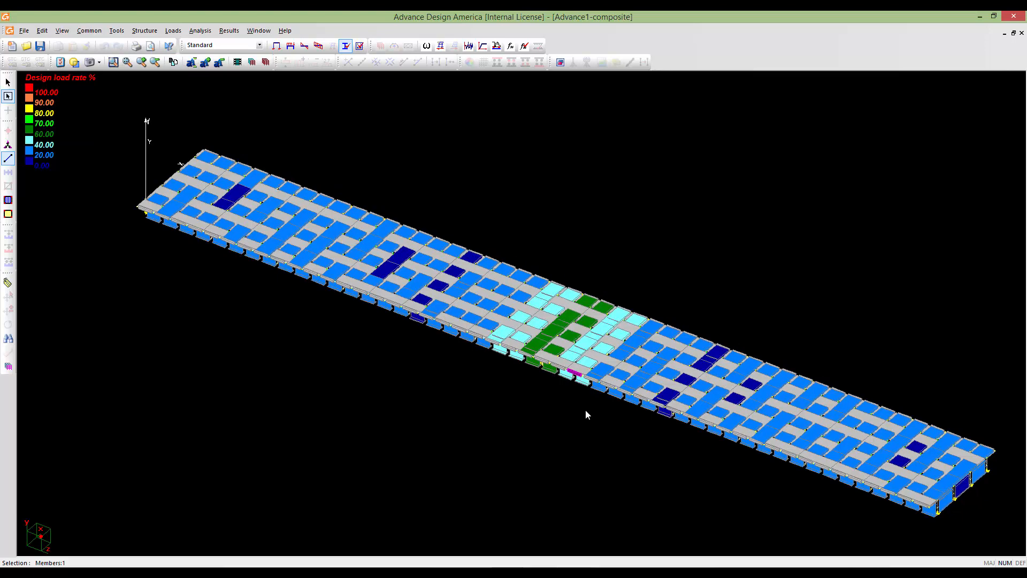
middle_click_drag(646, 410, 596, 373)
scroll(596, 372, "up", 1)
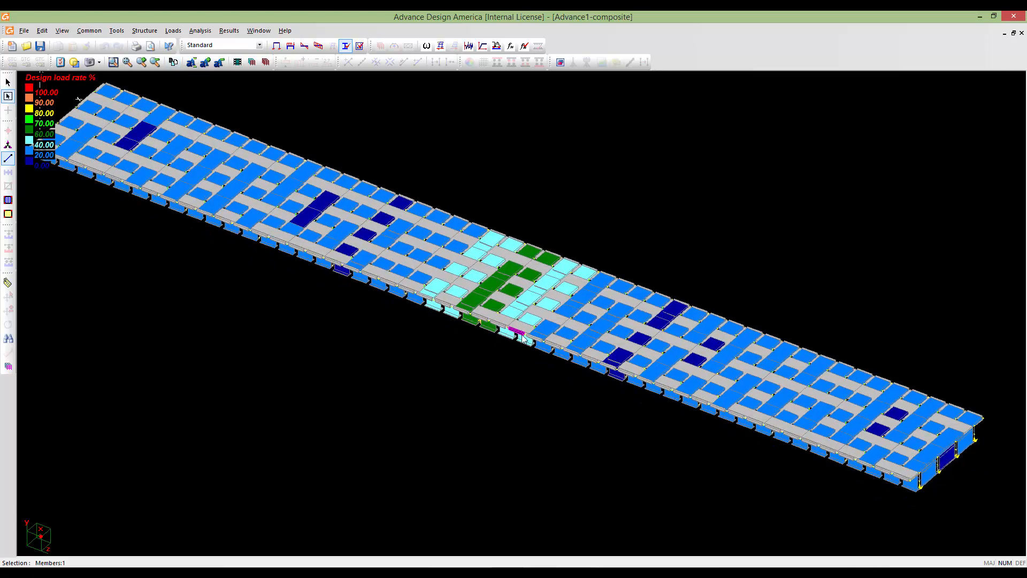
middle_click_drag(522, 338, 519, 365)
scroll(519, 369, "down", 1)
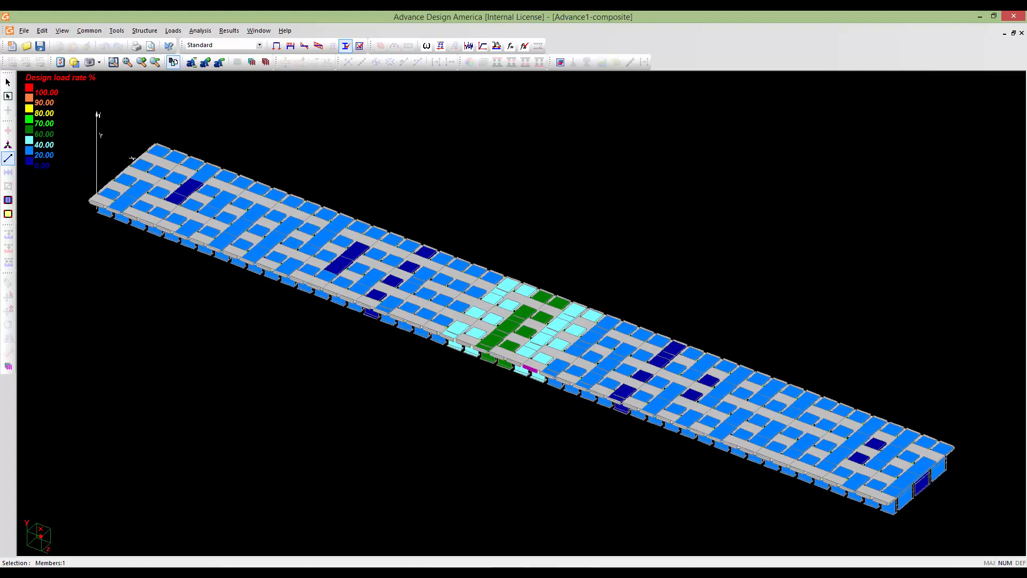
middle_click_drag(599, 428, 571, 355)
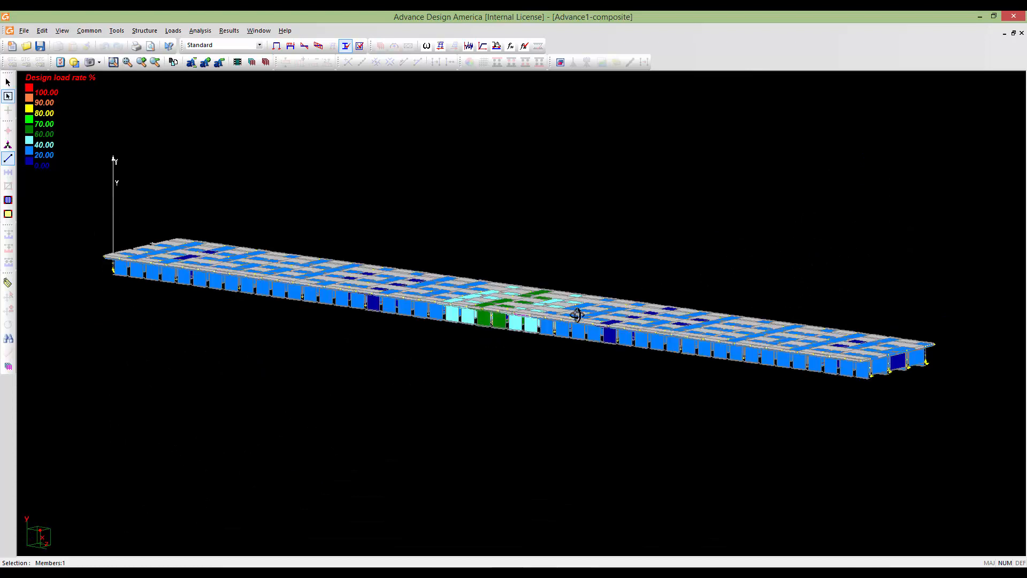
middle_click_drag(576, 310, 576, 343, "shift")
scroll(510, 381, "down", 2)
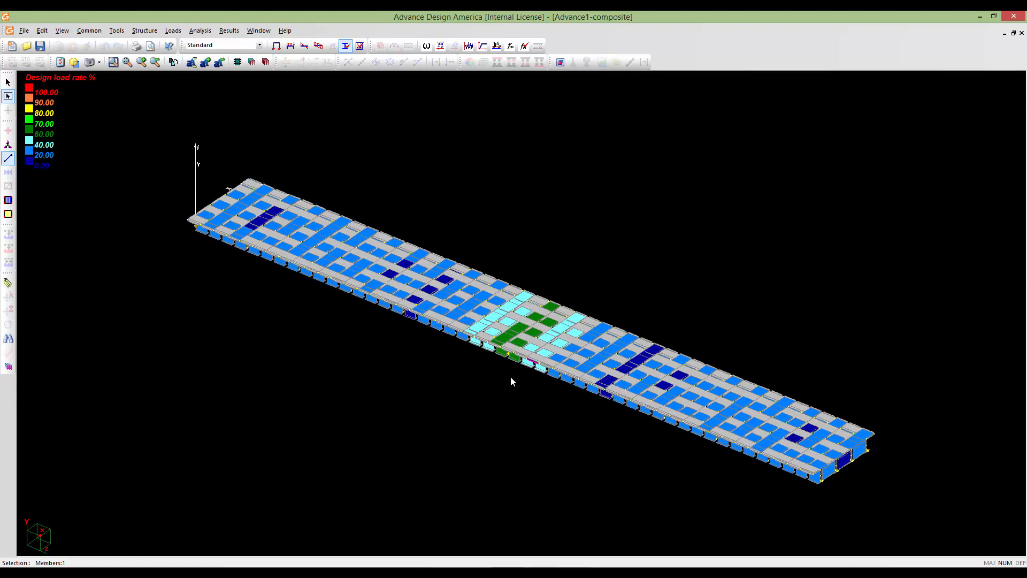
- Load the saved selection "angles" and display only those bracing members
key("s")
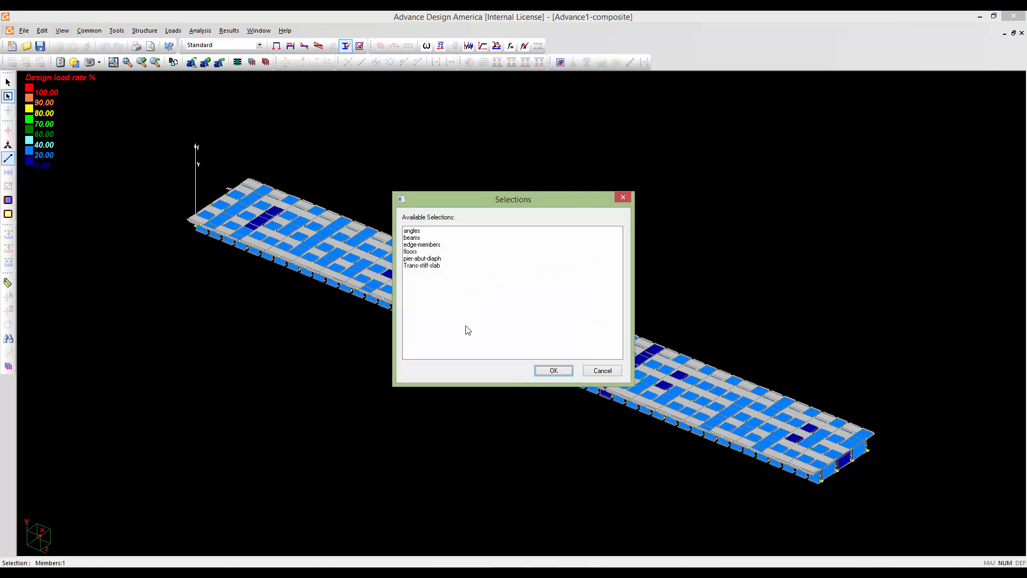
left_click(407, 232)
left_click(554, 371)
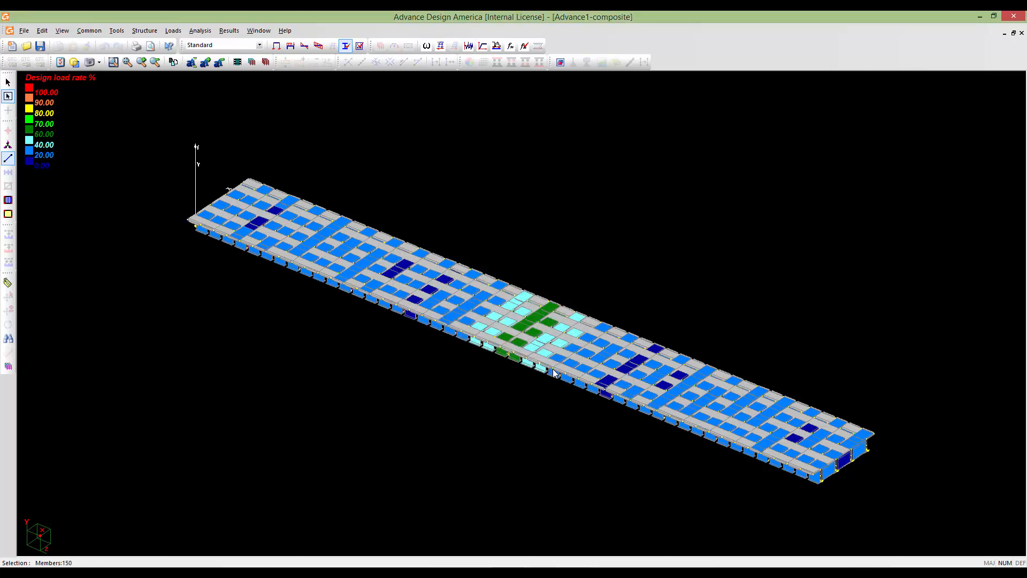
left_click(544, 406)
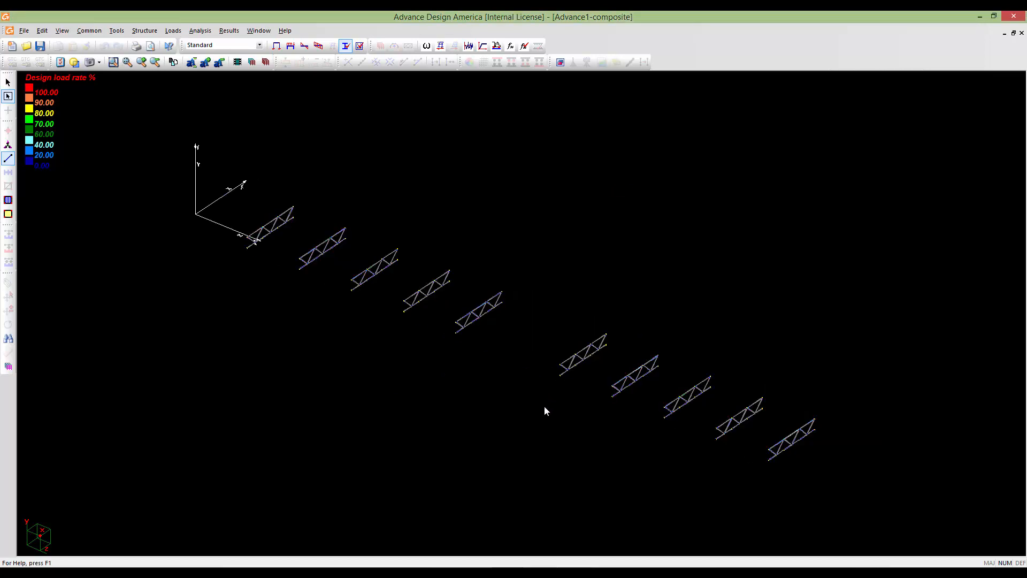
- Examine the design load rate percentages of the bracing angles frame by frame along the bridge
middle_click_drag(726, 449, 641, 380)
scroll(726, 403, "up", 4)
scroll(725, 401, "up", 3)
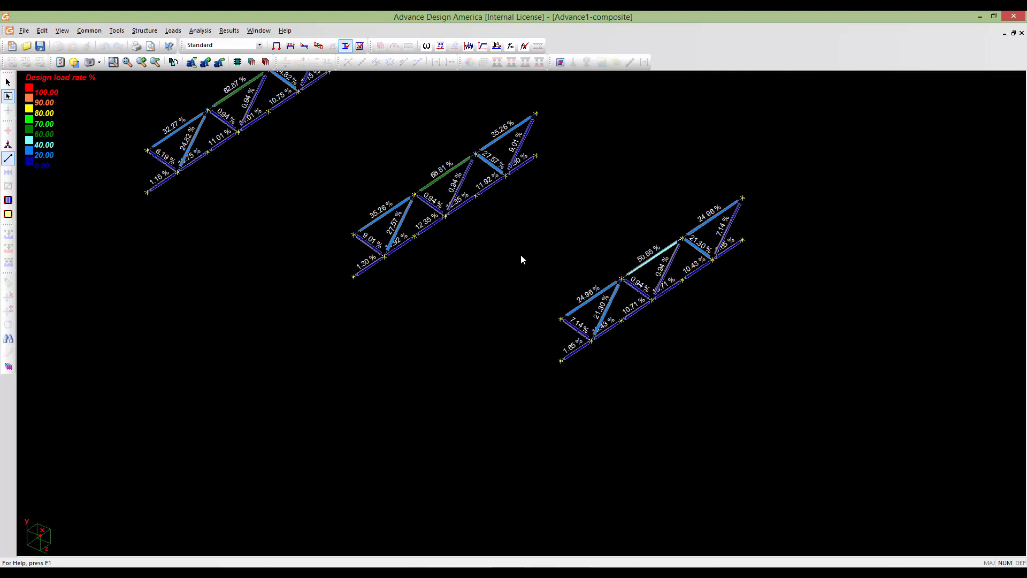
middle_click_drag(520, 254, 646, 345)
middle_click_drag(176, 140, 594, 378)
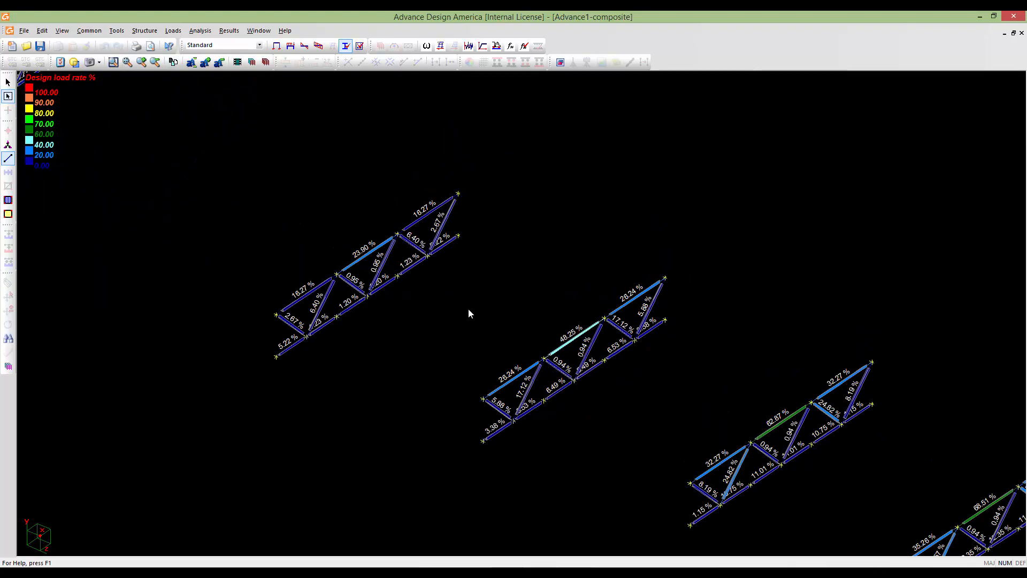
middle_click_drag(363, 267, 595, 371)
middle_click_drag(270, 278, 456, 345)
scroll(250, 247, "down", 1)
middle_click_drag(251, 246, 451, 365)
middle_click_drag(344, 312, 597, 306)
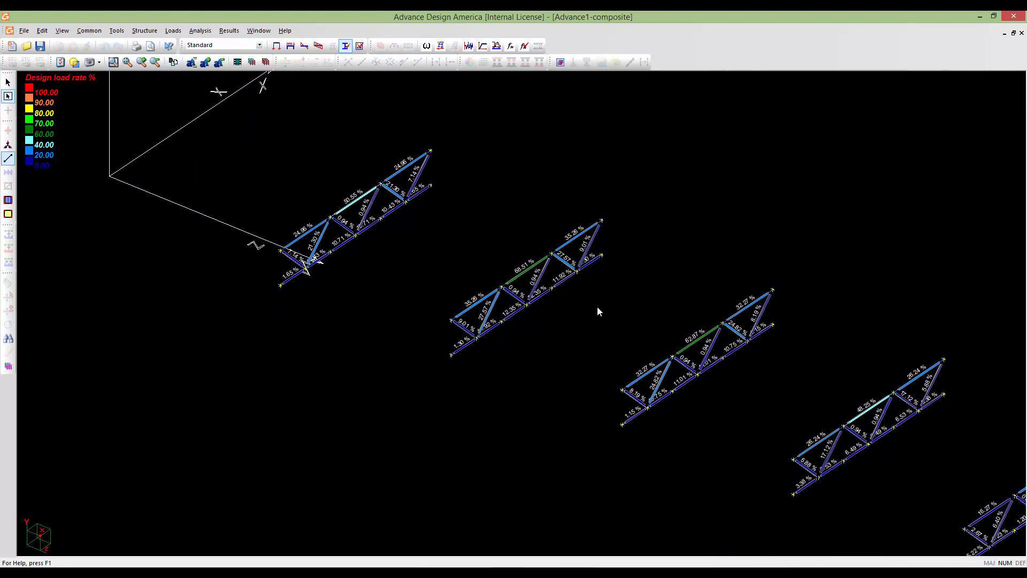
middle_click_drag(401, 260, 415, 324)
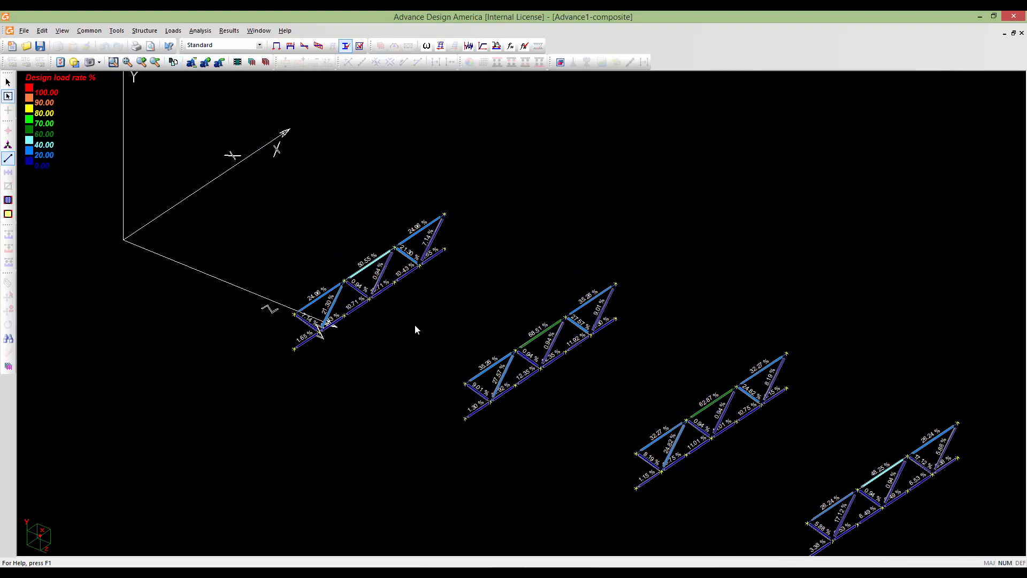
- Review the steel design results and Design Brief of the middle top angle in the second bracing frame from the origin, and close them
double_click(535, 343)
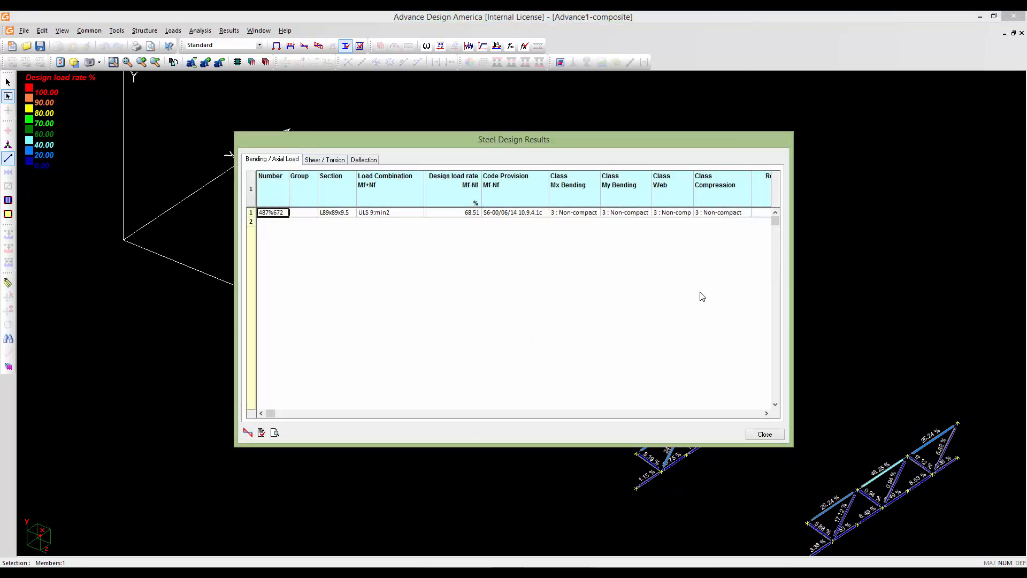
left_click(275, 434)
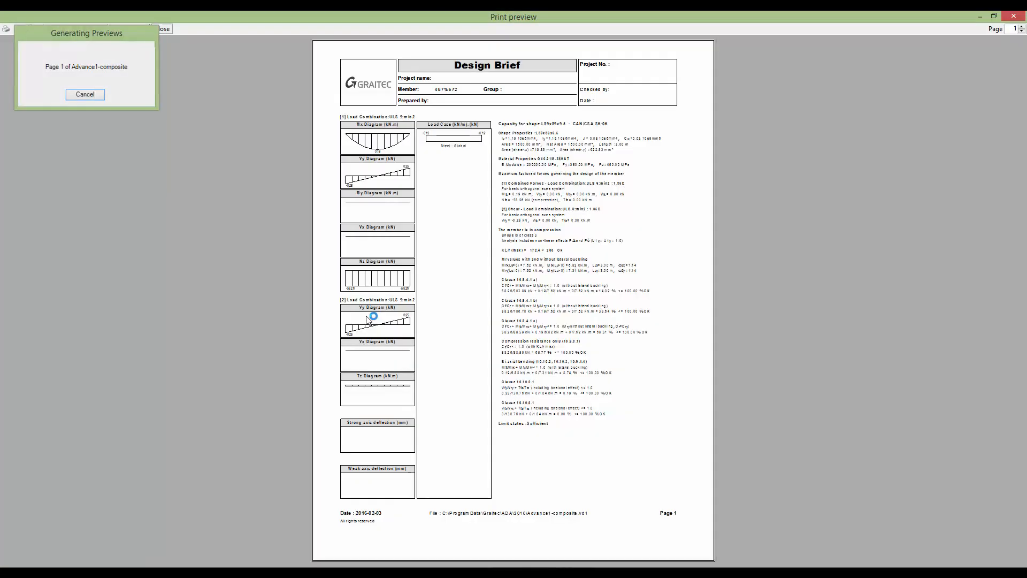
left_click(599, 268)
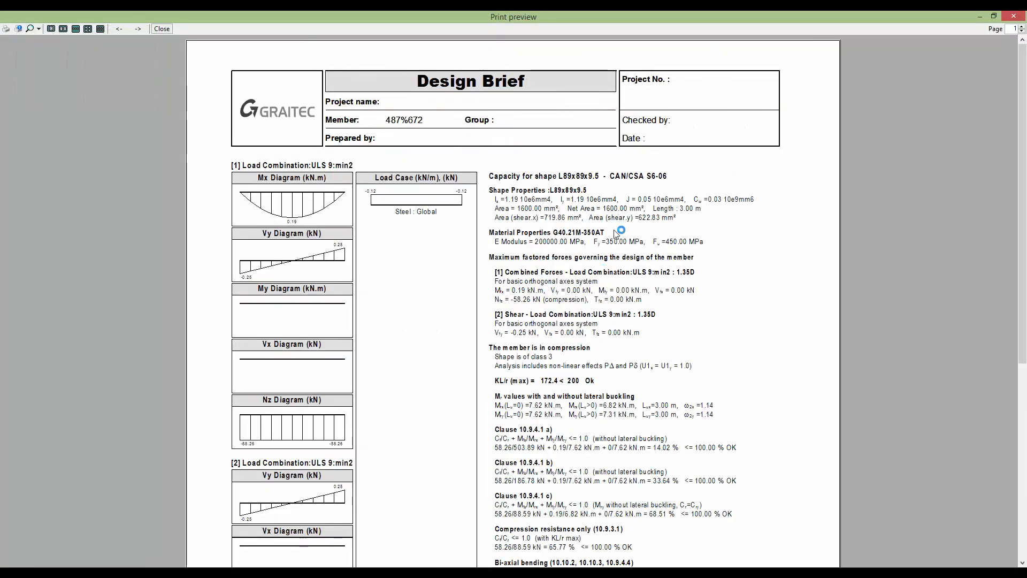
left_click(1013, 16)
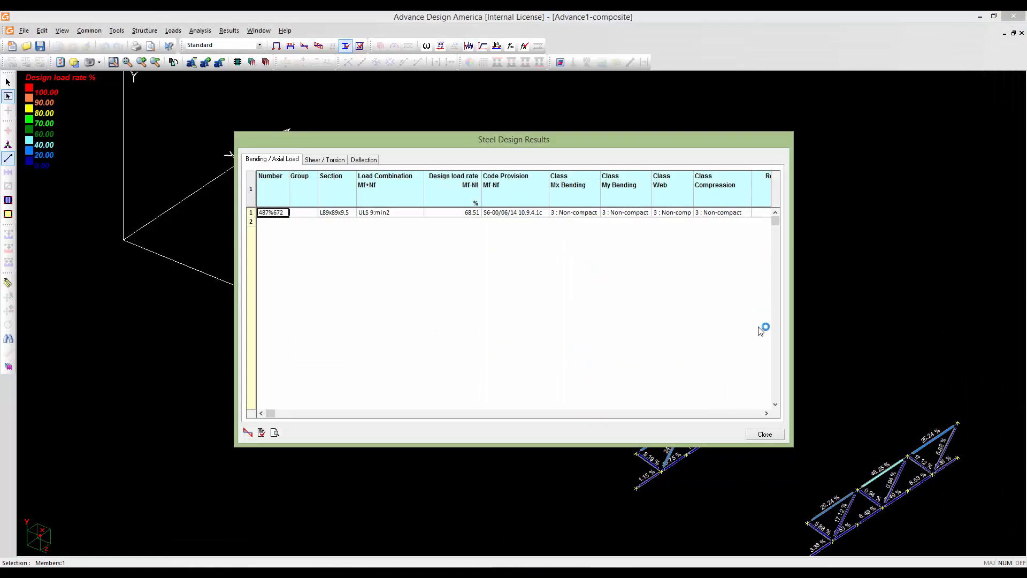
left_click(765, 433)
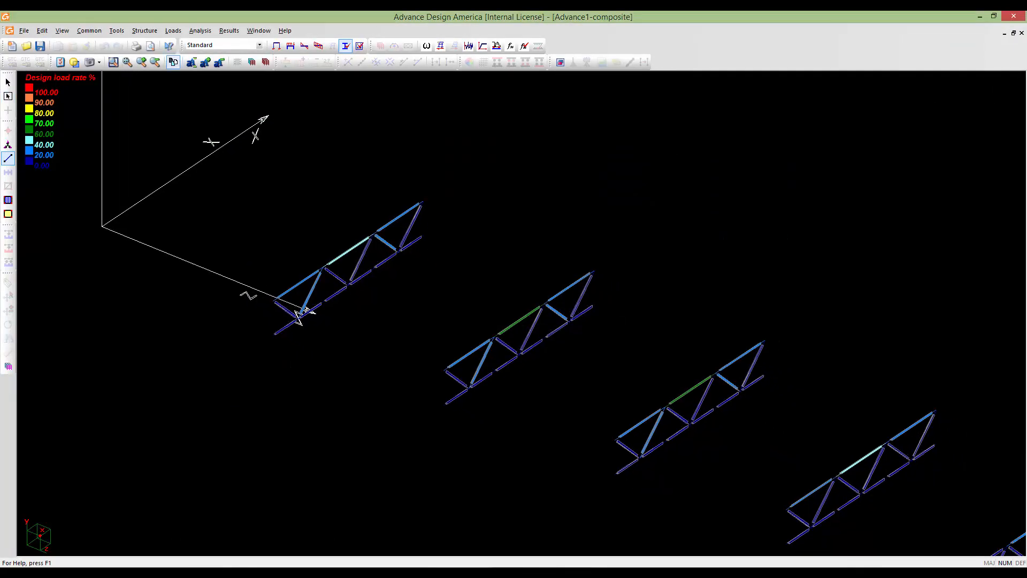
- Bring all bracing frames back into view and redisplay the complete bridge structure
scroll(626, 350, "down", 4)
middle_click_drag(627, 350, 515, 296)
scroll(516, 296, "down", 3)
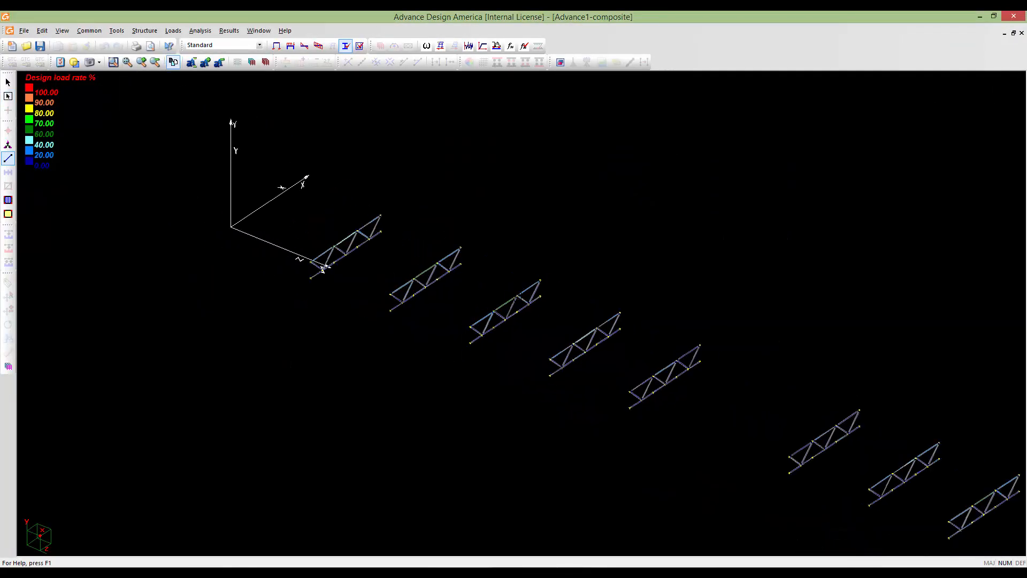
middle_click_drag(567, 327, 476, 280)
scroll(476, 280, "down", 2)
scroll(476, 283, "down", 1)
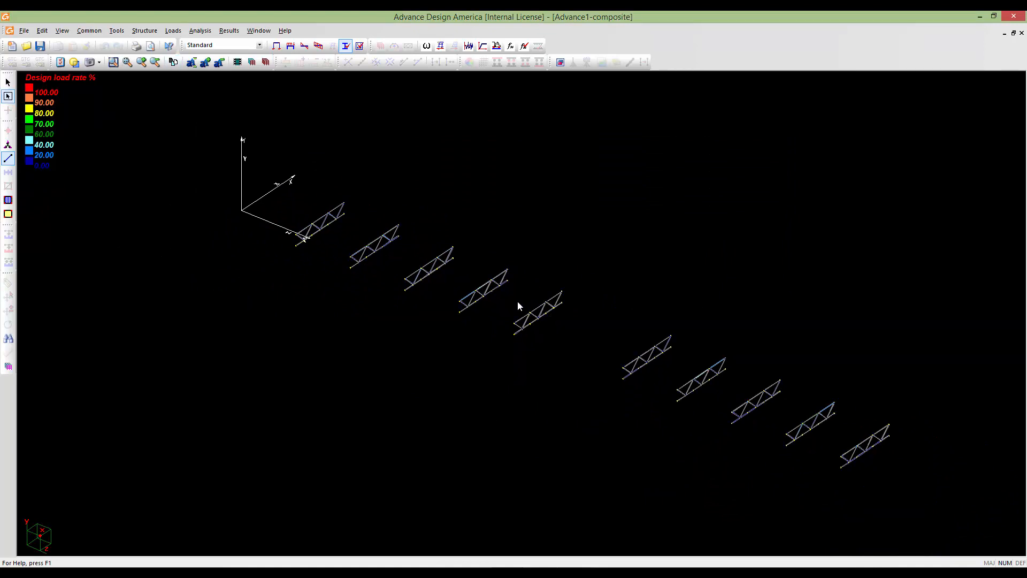
middle_click_drag(600, 386, 560, 355)
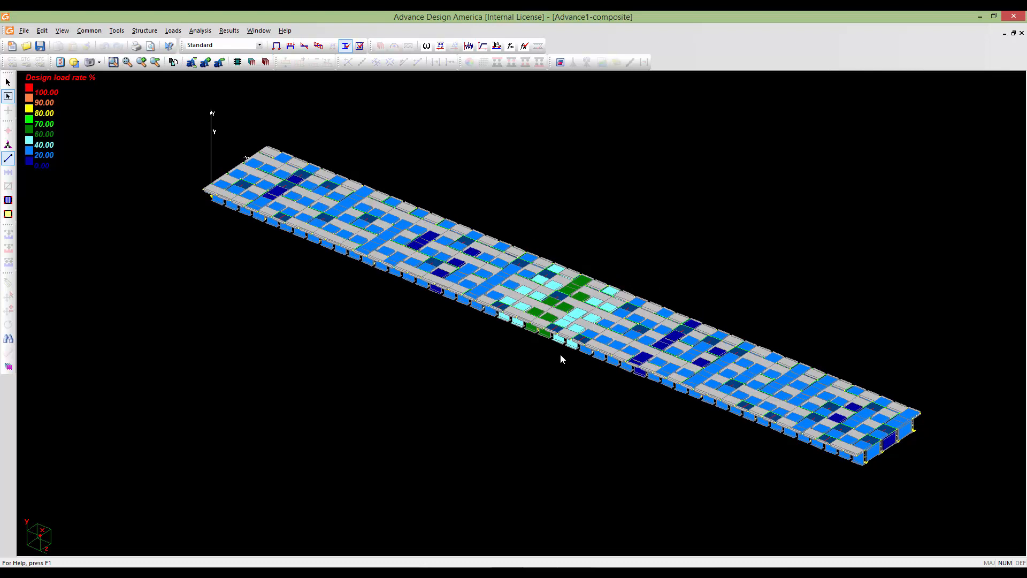
- Load the saved selection "beams" and display only those members with their design load rates
scroll(560, 354, "down", 1)
mouse_move(560, 354)
middle_mouse_down()
mouse_move(564, 381)
mouse_move(541, 351)
middle_mouse_up()
key("ctrl+l")
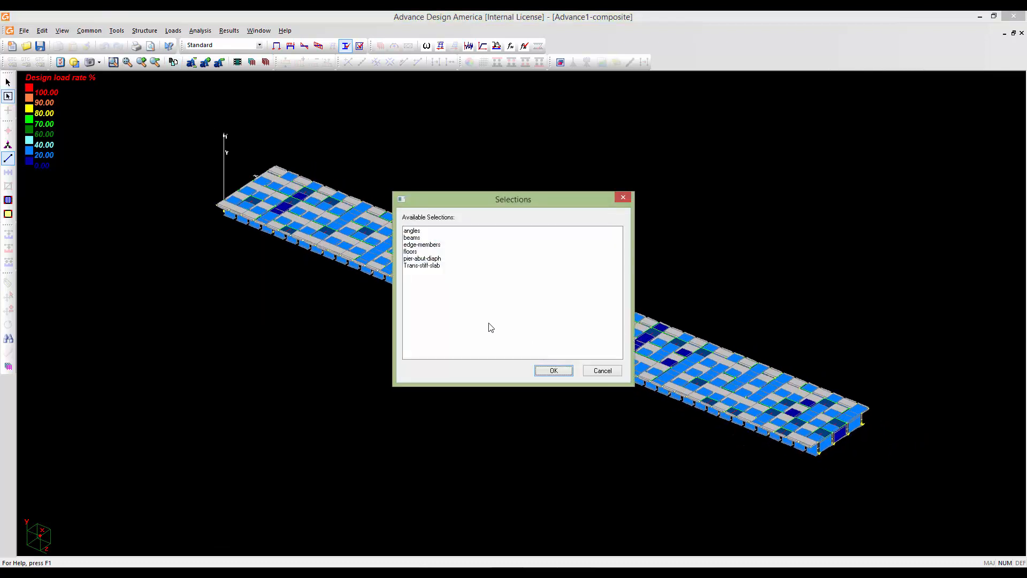
left_click(418, 238)
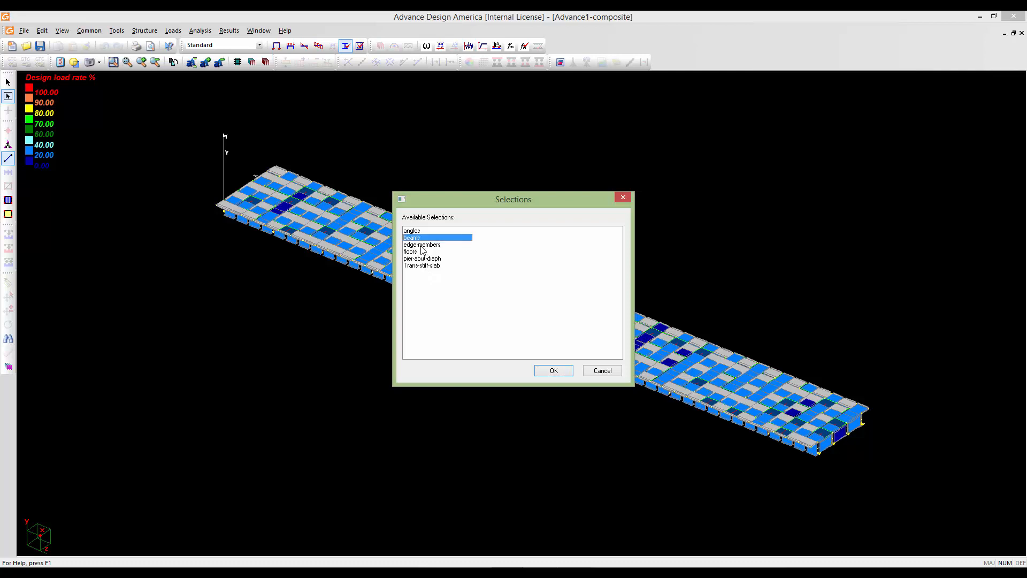
left_click(555, 371)
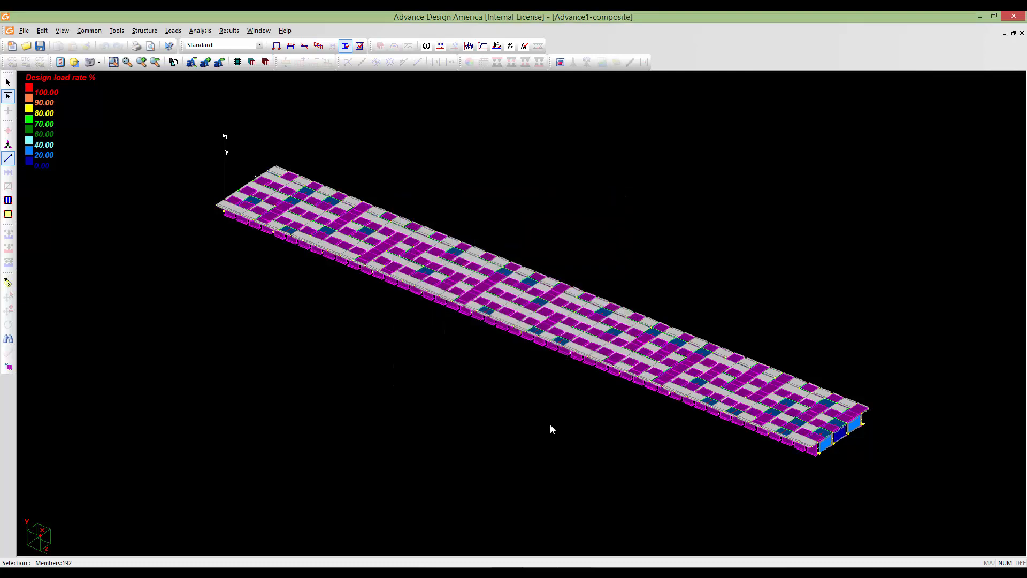
middle_click_drag(553, 432, 558, 440)
left_click(558, 440)
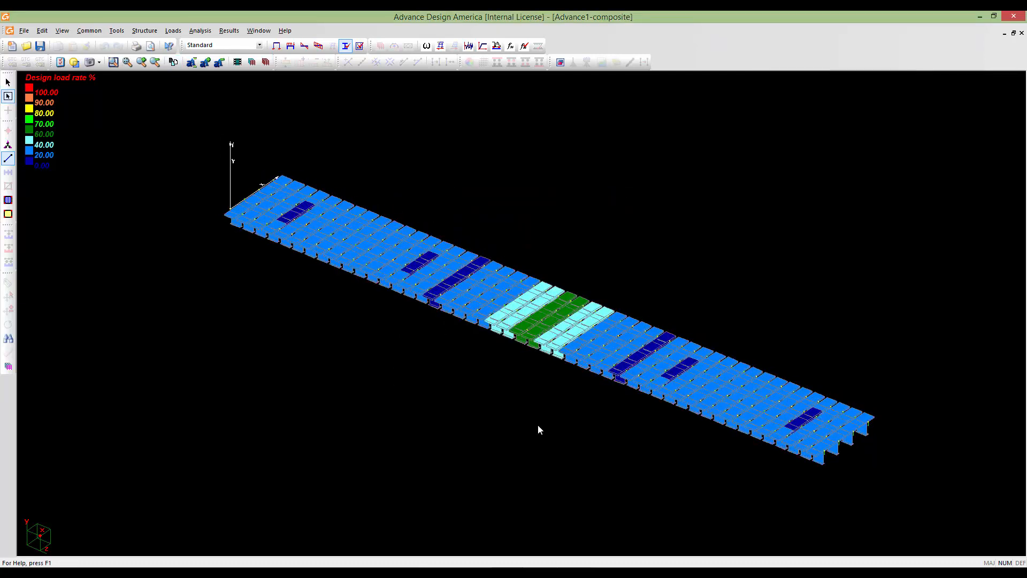
- Display the Mx bending moment diagrams of the beams for the load combination Stage 1-ver
left_click(62, 63)
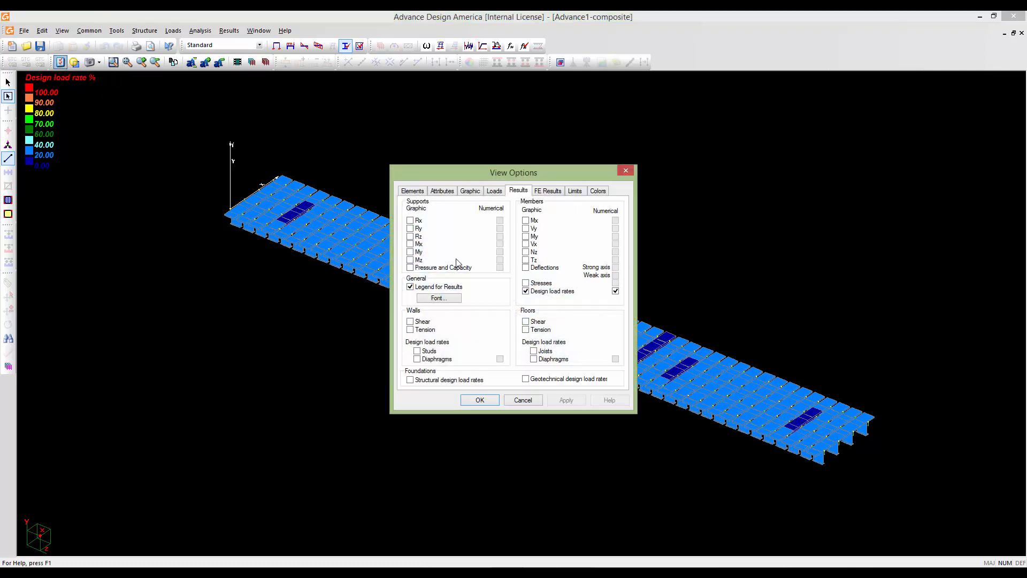
left_click(526, 220)
left_click(489, 402)
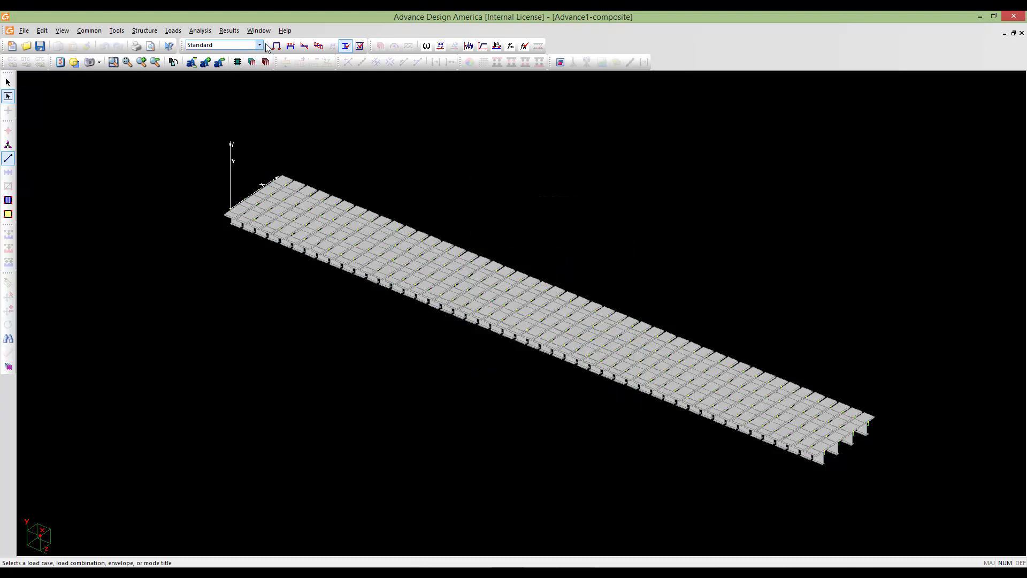
left_click(300, 46)
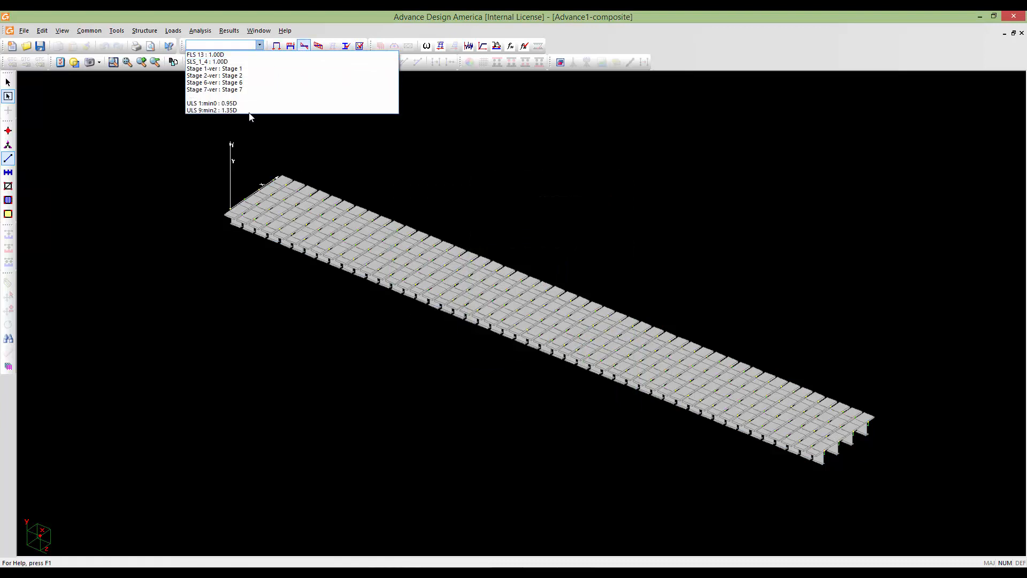
left_click(238, 68)
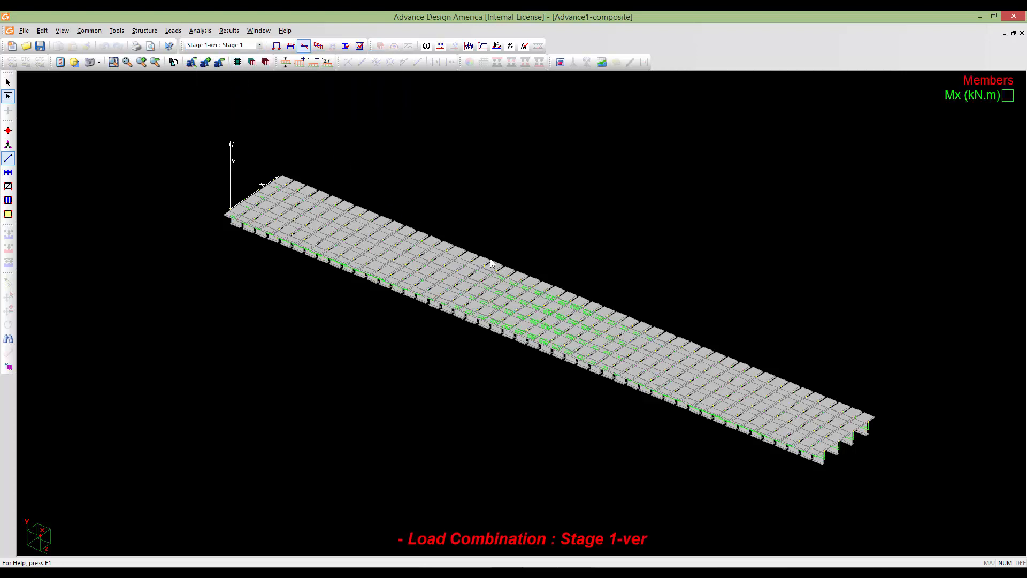
- Increase the amplitude of the Stage 1-ver Mx diagrams in several increments
left_click(299, 62)
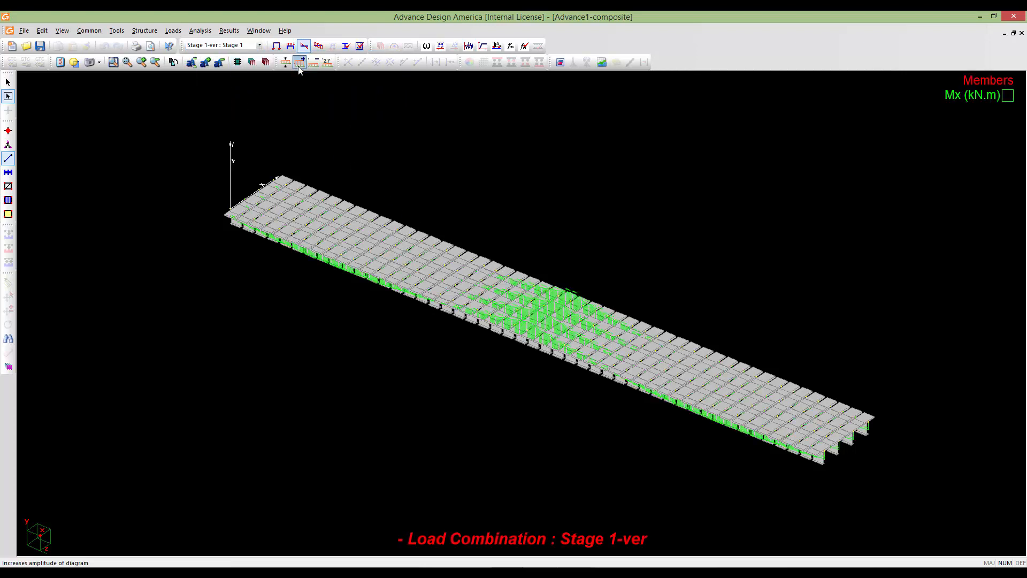
left_click(299, 67)
left_click(299, 67)
left_click(299, 66)
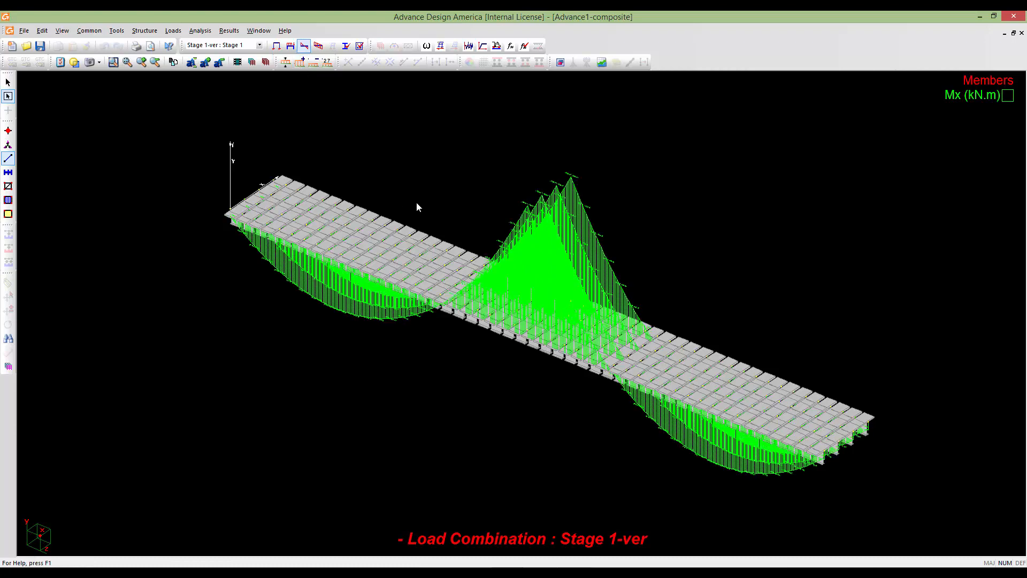
- Examine the Stage 1-ver Mx values over the bridge's middle support and along the span beyond it
middle_click_drag(418, 213, 397, 249)
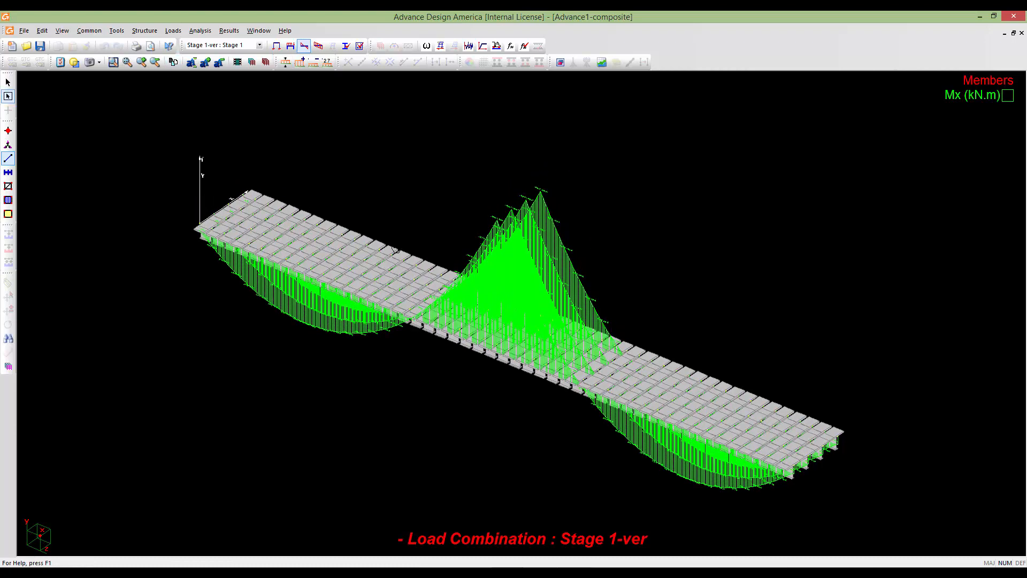
middle_click_drag(460, 284, 507, 249)
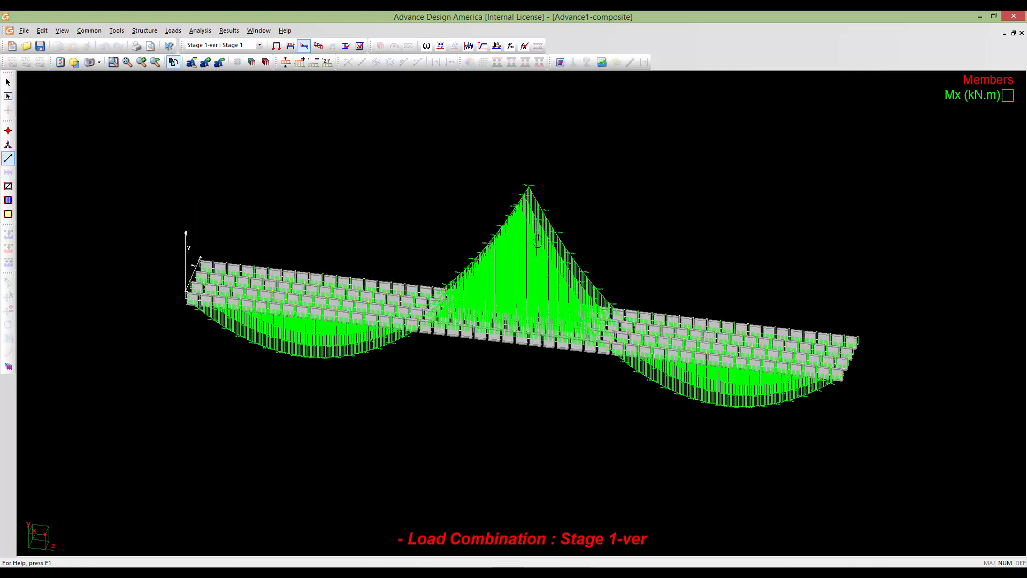
scroll(529, 214, "up", 6)
scroll(517, 214, "down", 2)
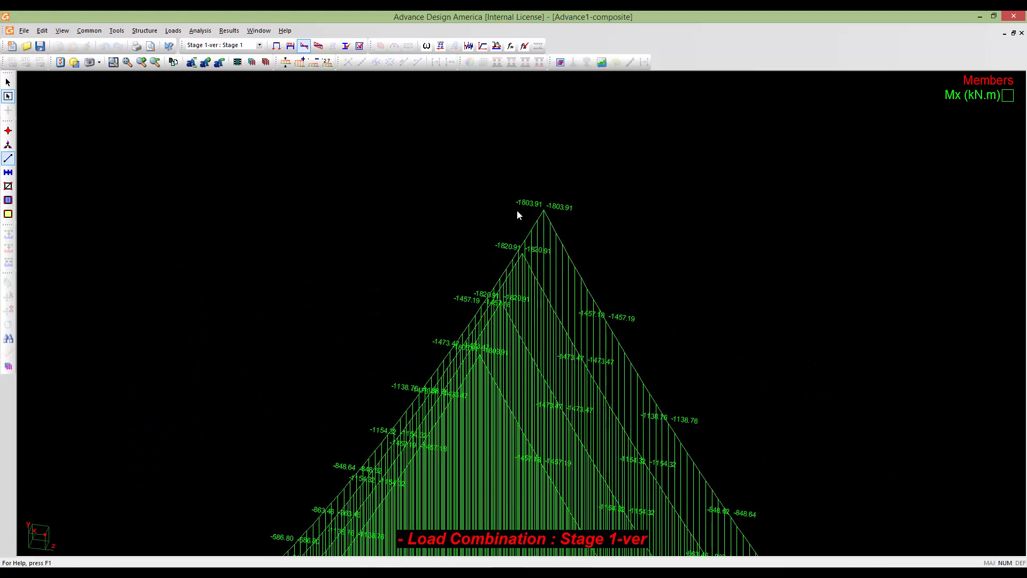
scroll(487, 248, "down", 3)
scroll(487, 249, "down", 5)
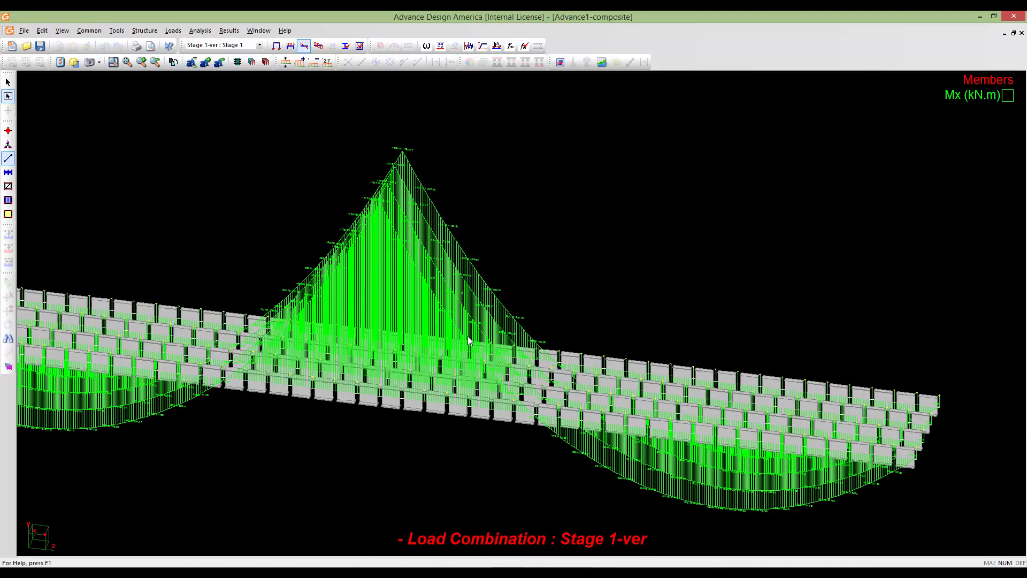
middle_click_drag(455, 315, 371, 206)
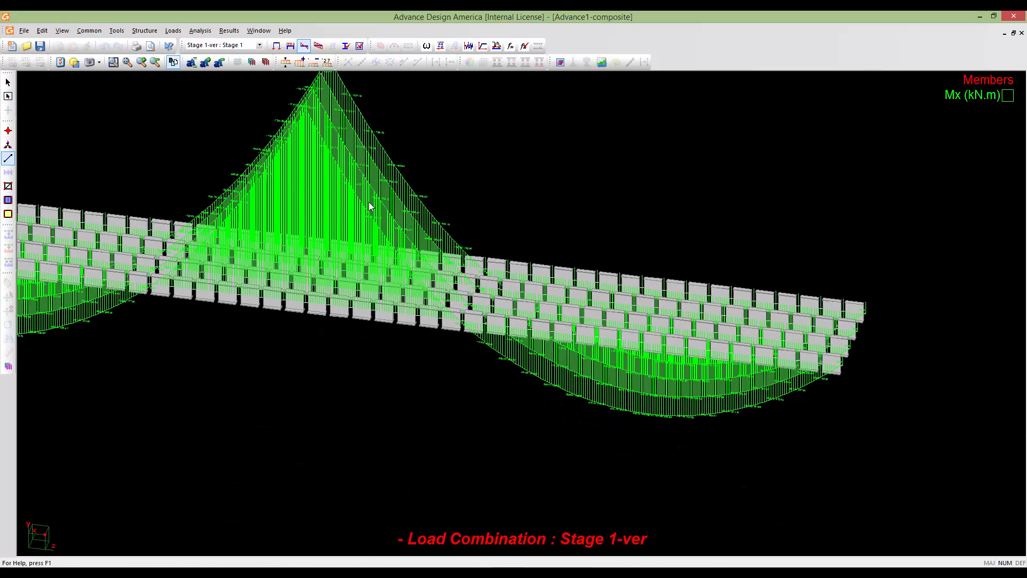
scroll(652, 419, "up", 7)
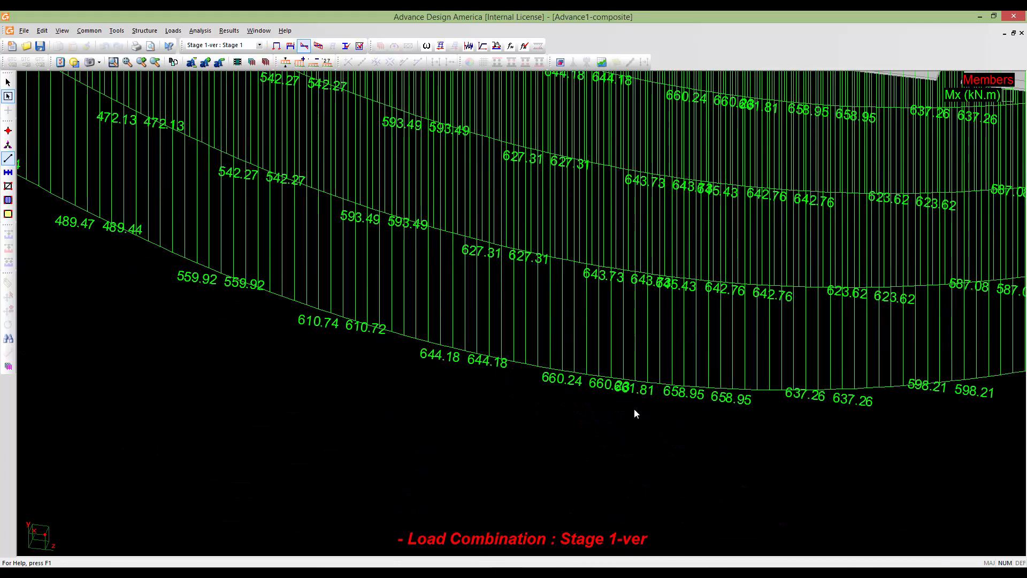
scroll(550, 383, "down", 8)
middle_click_drag(550, 382, 830, 470)
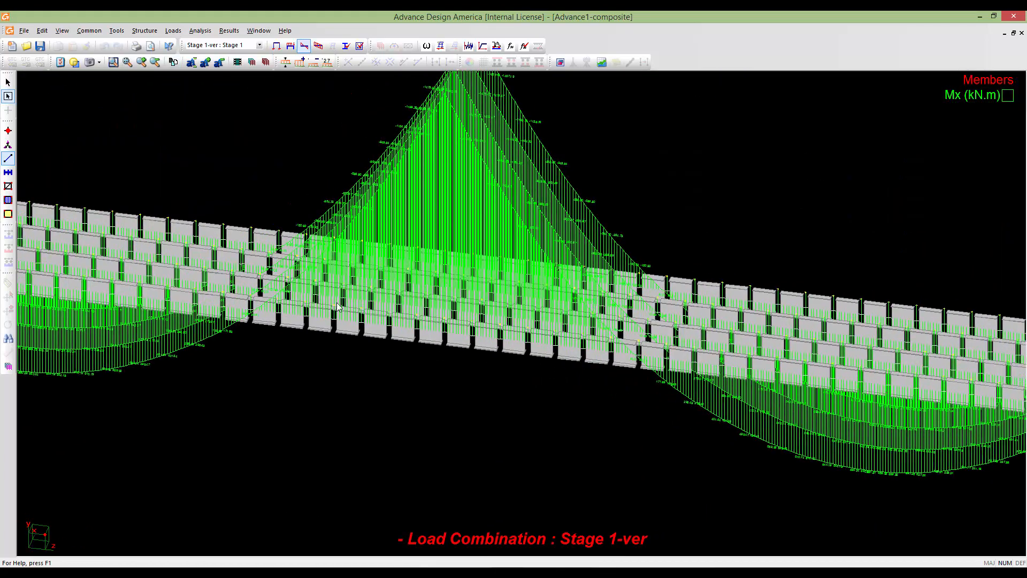
middle_click_drag(290, 292, 451, 359)
scroll(434, 319, "down", 3)
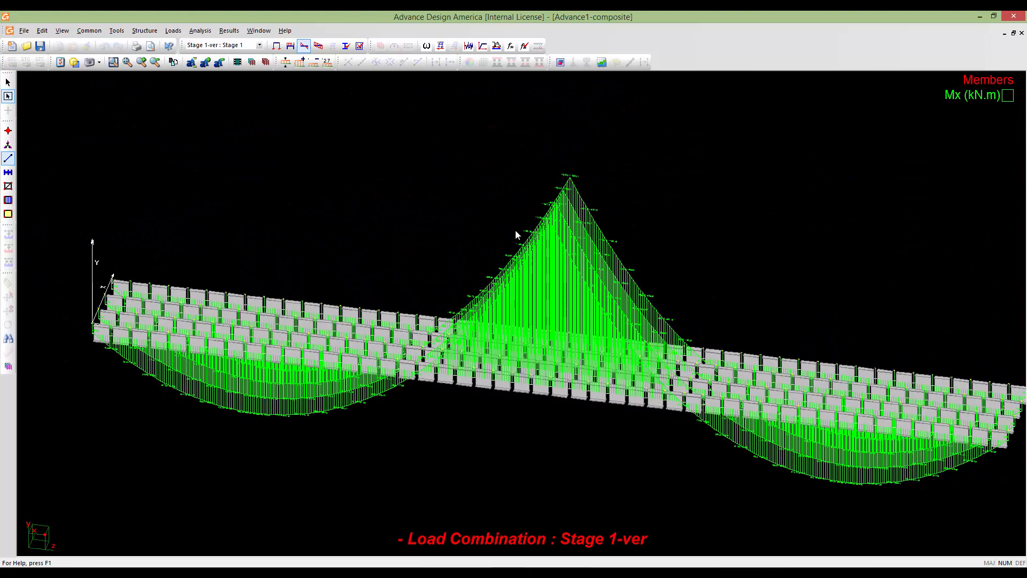
middle_click_drag(648, 325, 635, 309)
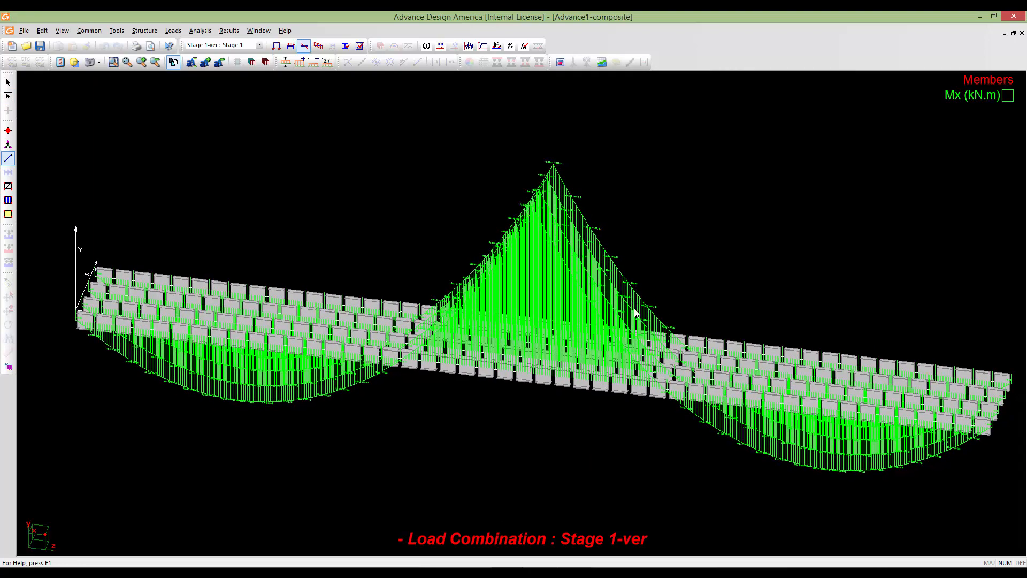
- Compare the peak Stage 1-ver Mx values of the four girders over the middle support
scroll(536, 267, "up", 3)
scroll(537, 268, "up", 3)
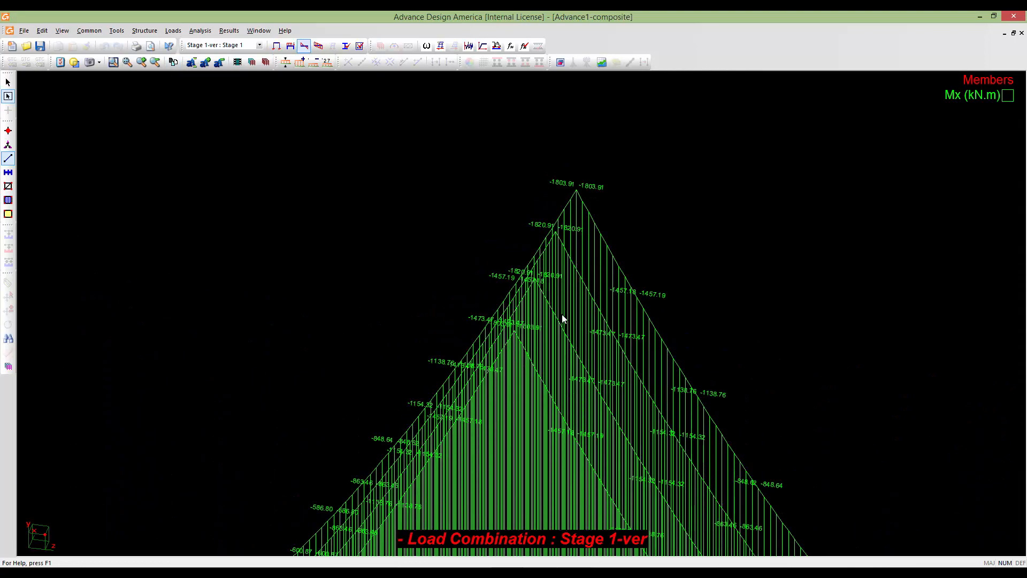
middle_click_drag(561, 316, 545, 319)
scroll(545, 320, "up", 2)
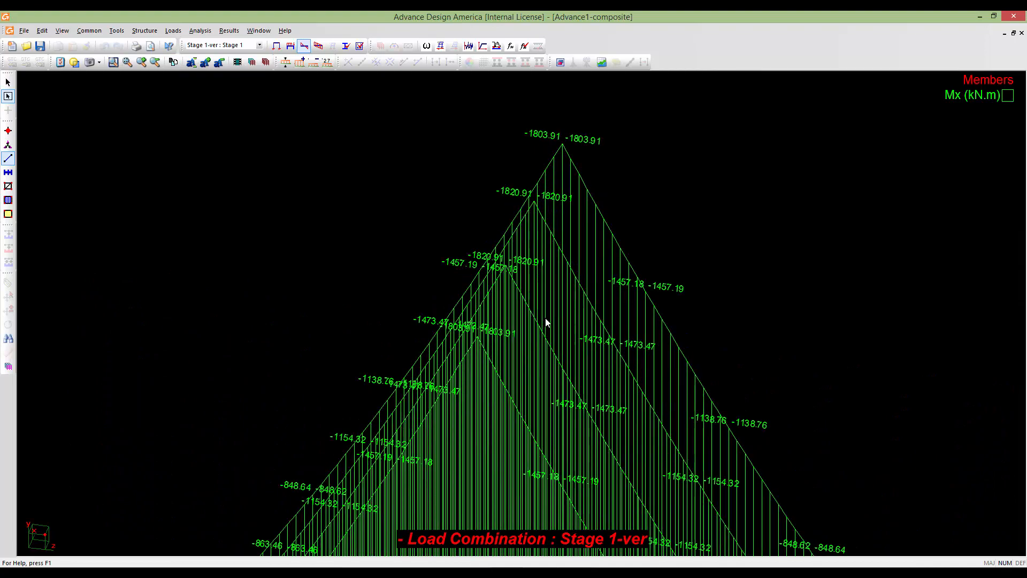
middle_click(539, 363)
middle_click(539, 362)
middle_click_drag(539, 362, 495, 230)
scroll(514, 286, "up", 2)
scroll(499, 217, "up", 5)
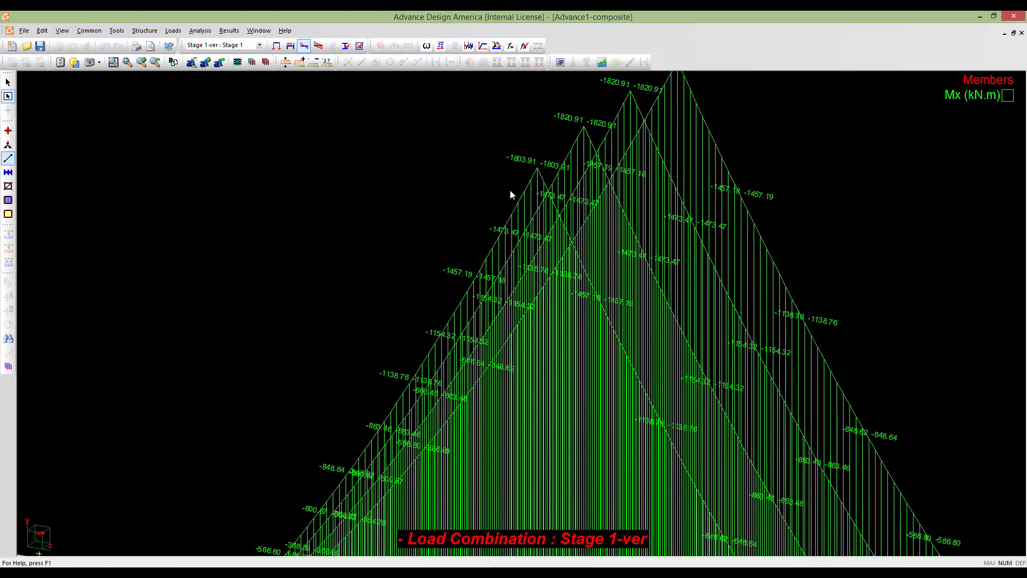
middle_click_drag(511, 195, 523, 350)
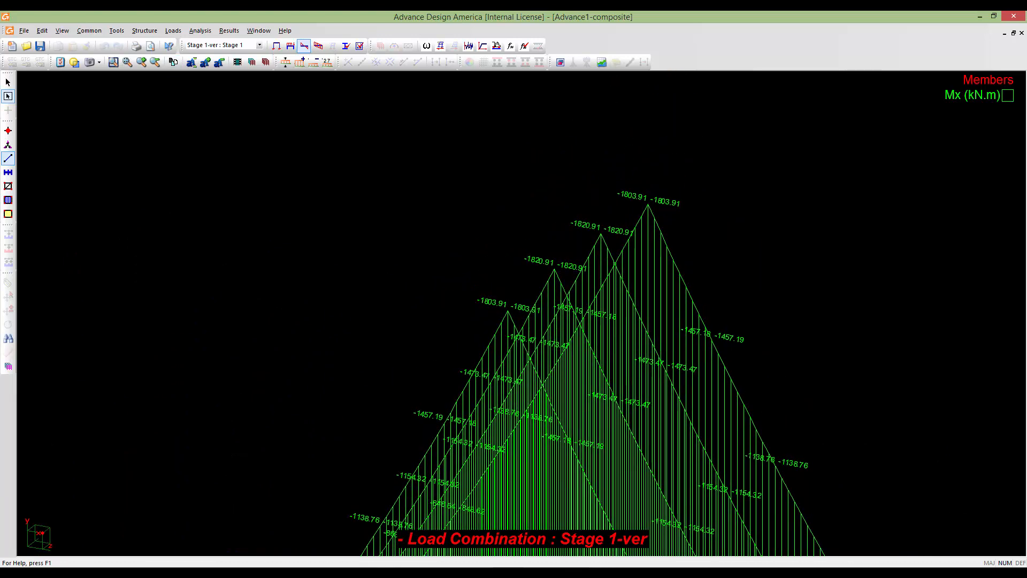
left_click(669, 59)
middle_click_drag(657, 285, 609, 265)
scroll(599, 265, "down", 2)
scroll(489, 231, "down", 2)
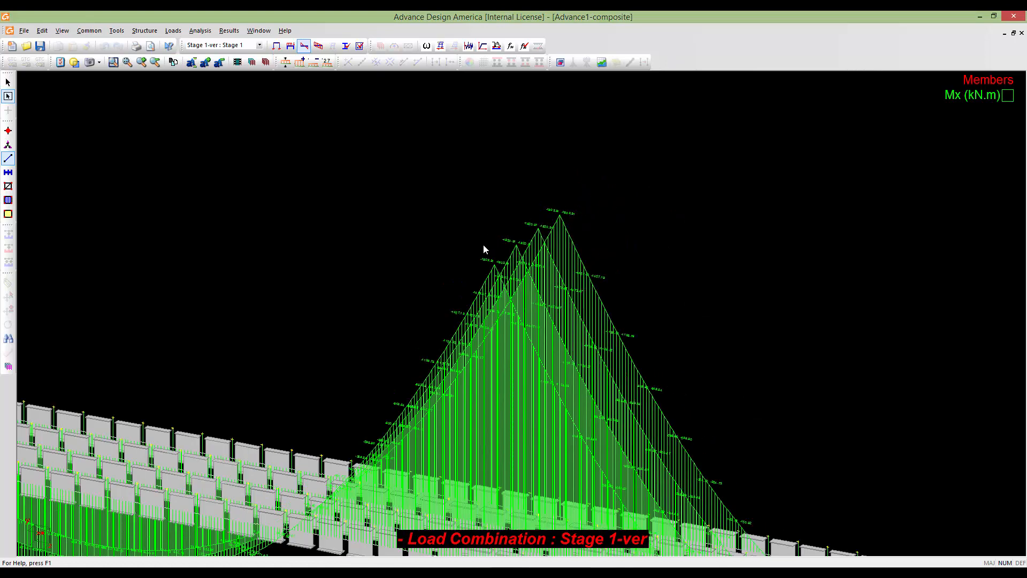
- Switch the Mx diagrams to the load combination Stage 2-ver, reset their amplitude and enlarge it in several increments
left_click(260, 45)
left_click(261, 75)
left_click(286, 63)
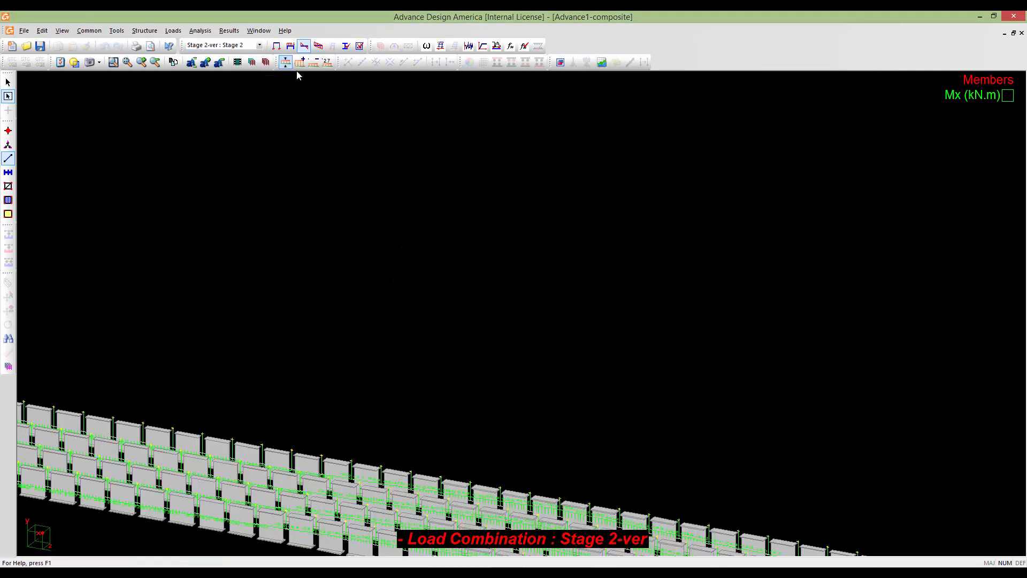
middle_click_drag(412, 129, 434, 235)
middle_click_drag(440, 294, 383, 125)
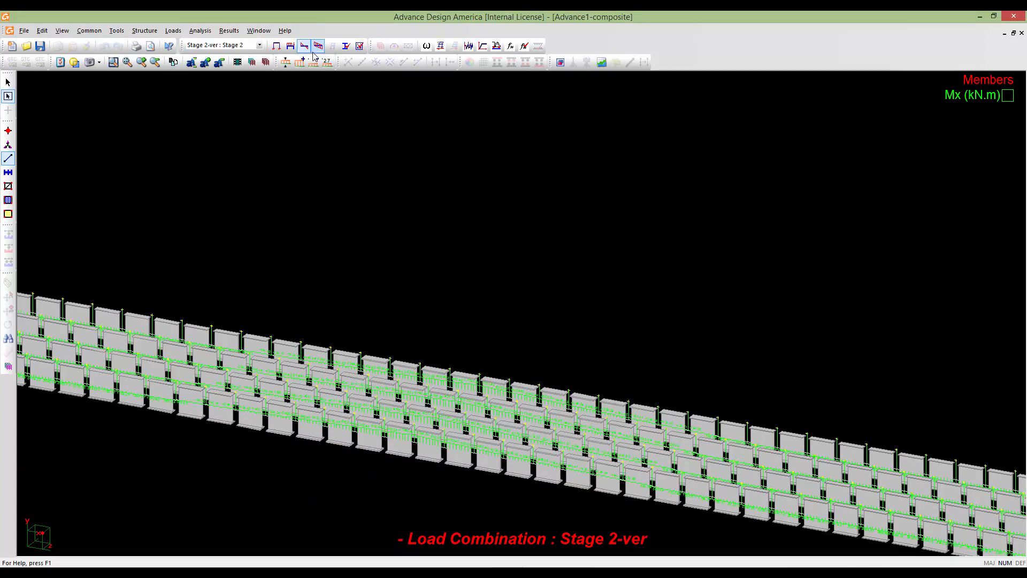
left_click(300, 62)
left_click(304, 67)
left_click(304, 67)
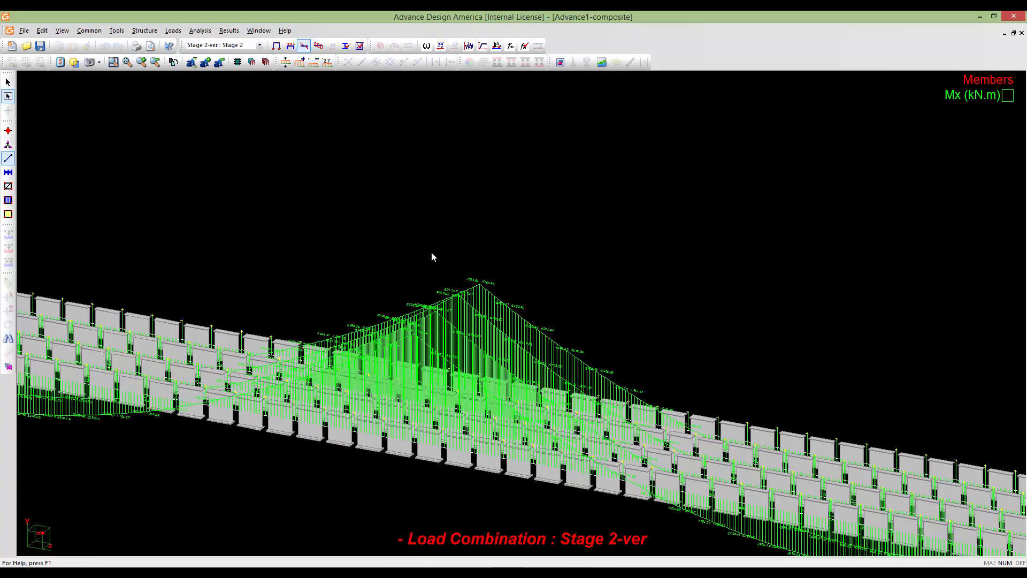
- Examine the Stage 2-ver Mx values of the four girders over the middle support from several viewing angles
scroll(494, 310, "up", 5)
left_click_drag(400, 316, 459, 283)
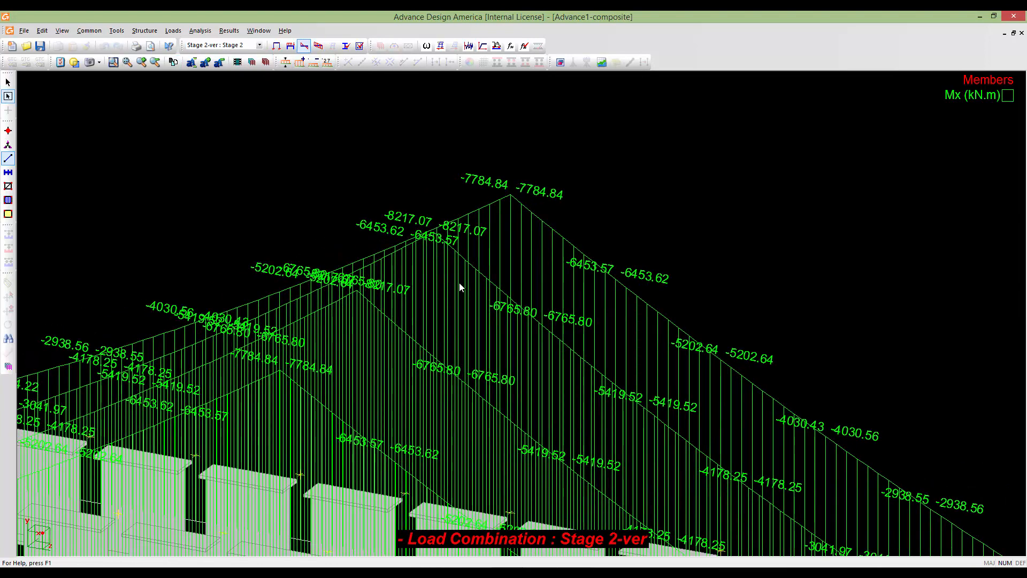
scroll(436, 342, "down", 1)
middle_click_drag(438, 350, 516, 312)
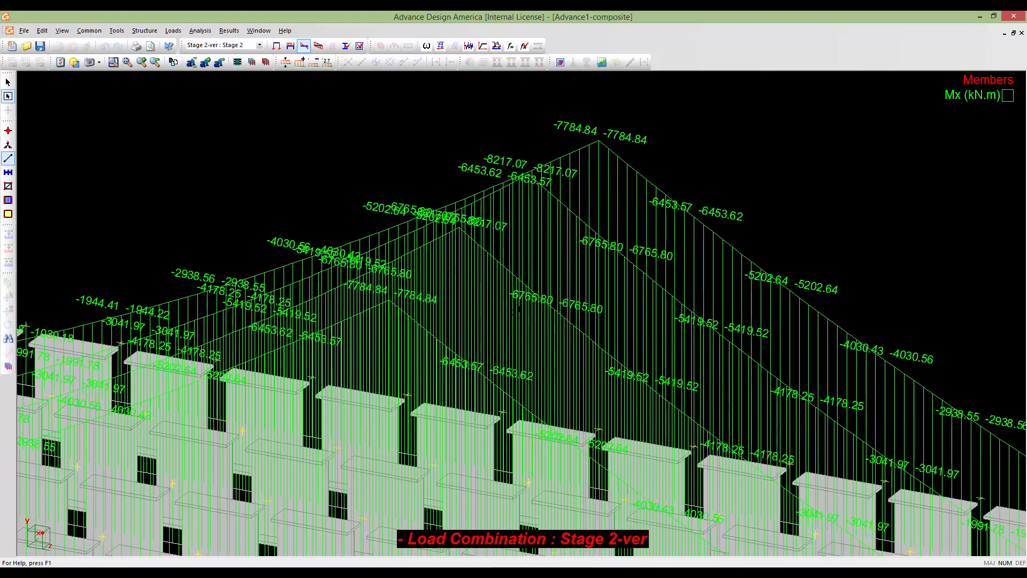
middle_click(516, 313)
middle_click(516, 312)
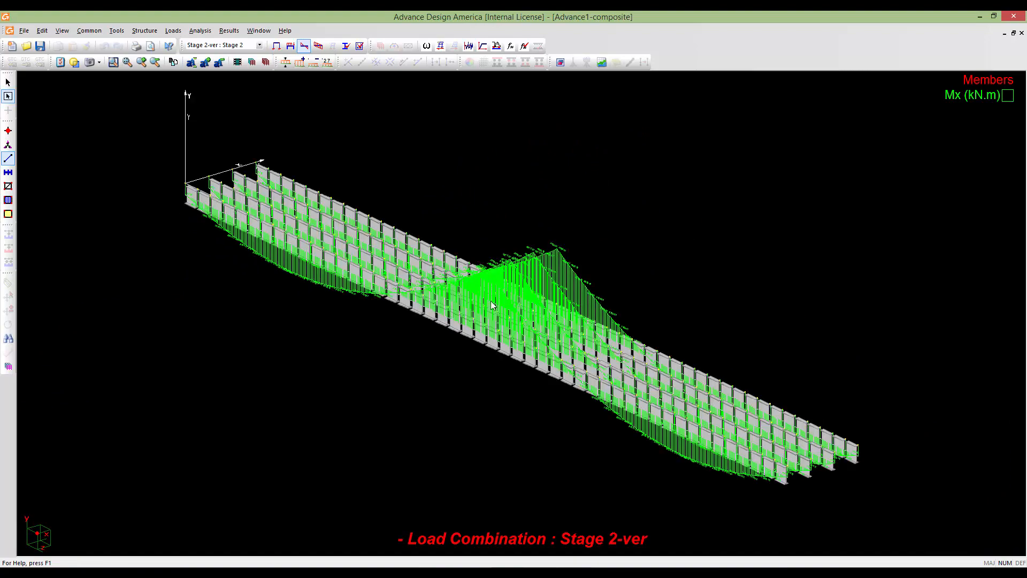
scroll(489, 302, "up", 2)
middle_click_drag(551, 249, 541, 286)
scroll(534, 275, "up", 5)
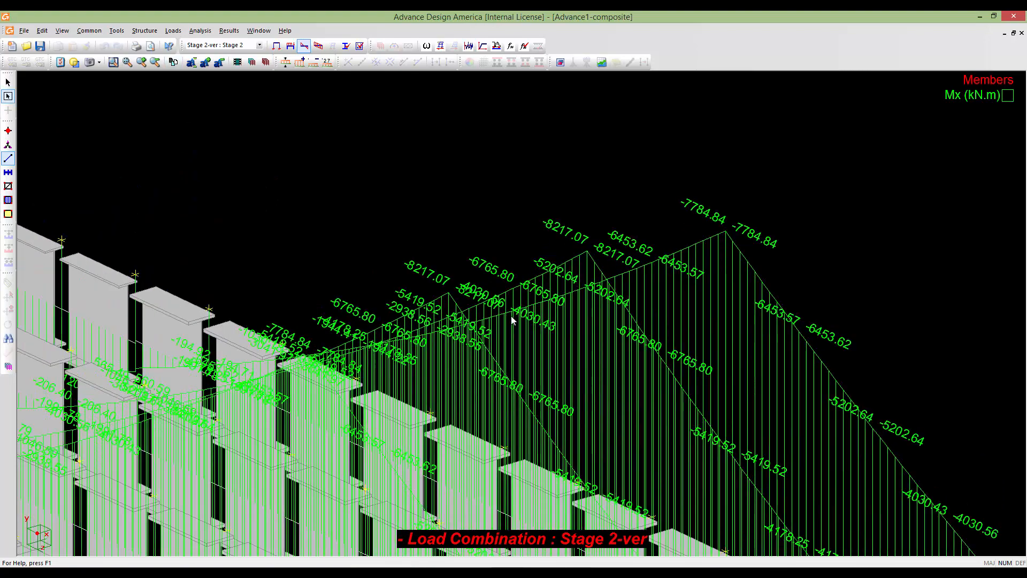
middle_click(511, 302)
middle_click(511, 302)
scroll(515, 269, "up", 5)
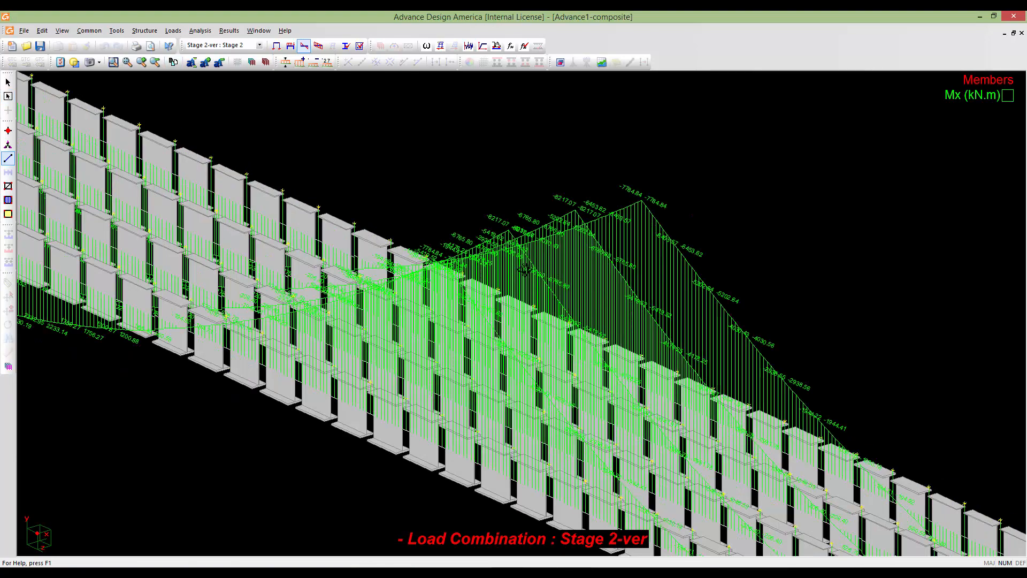
middle_click_drag(520, 268, 595, 237, "shift")
scroll(518, 268, "up", 5)
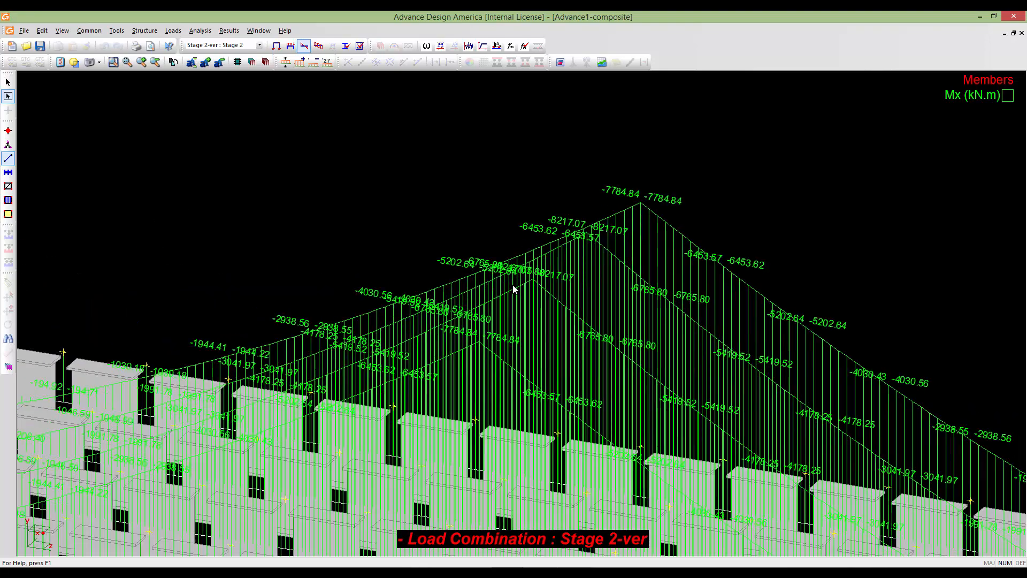
middle_click(529, 321)
middle_click(529, 321)
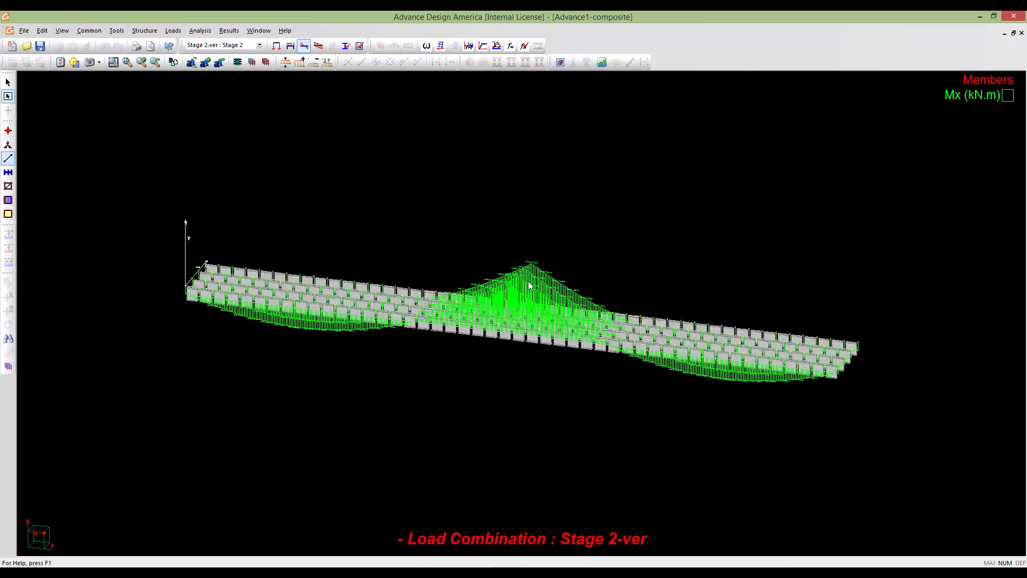
scroll(528, 275, "up", 5)
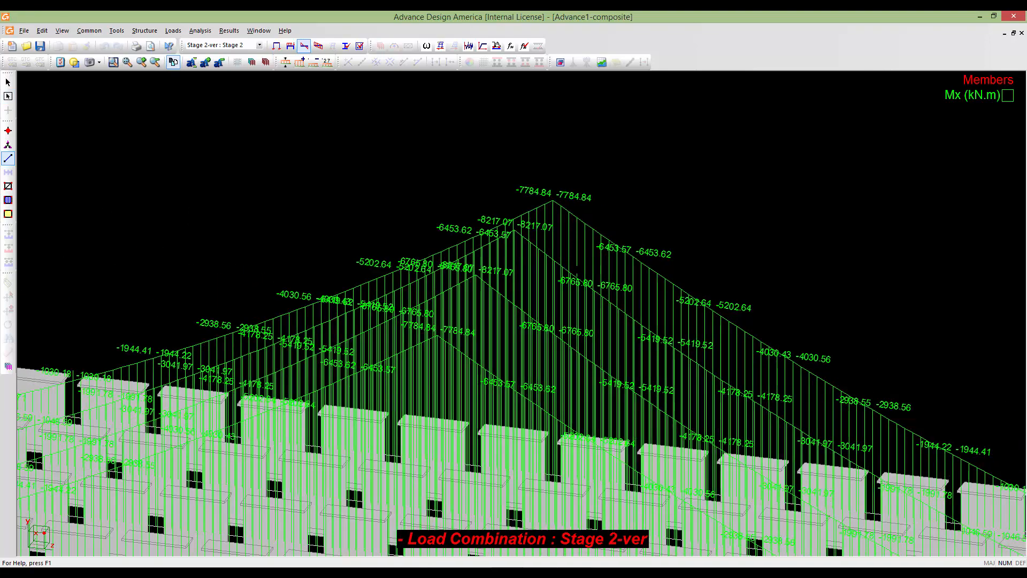
scroll(526, 277, "up", 3)
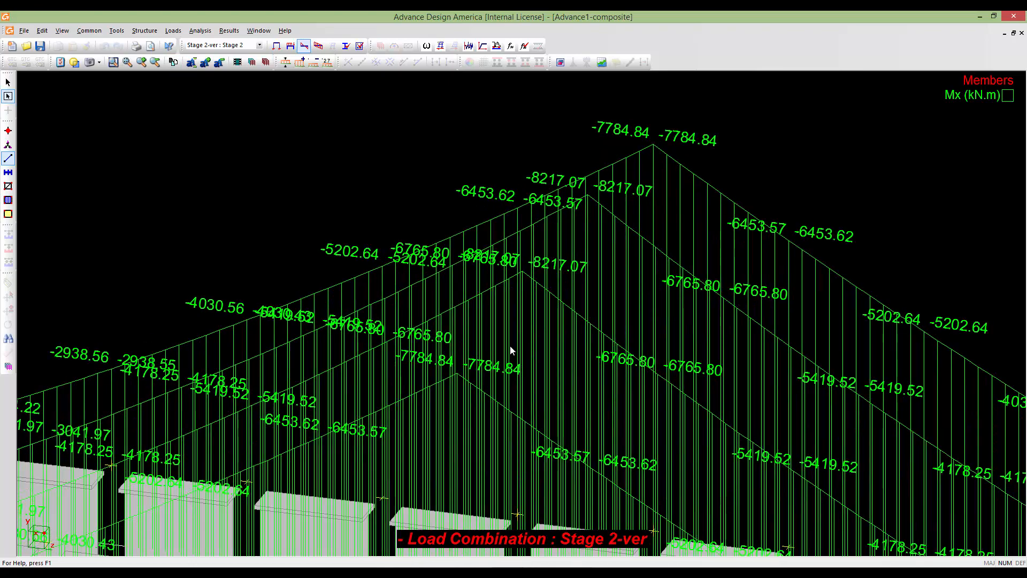
scroll(511, 350, "down", 6)
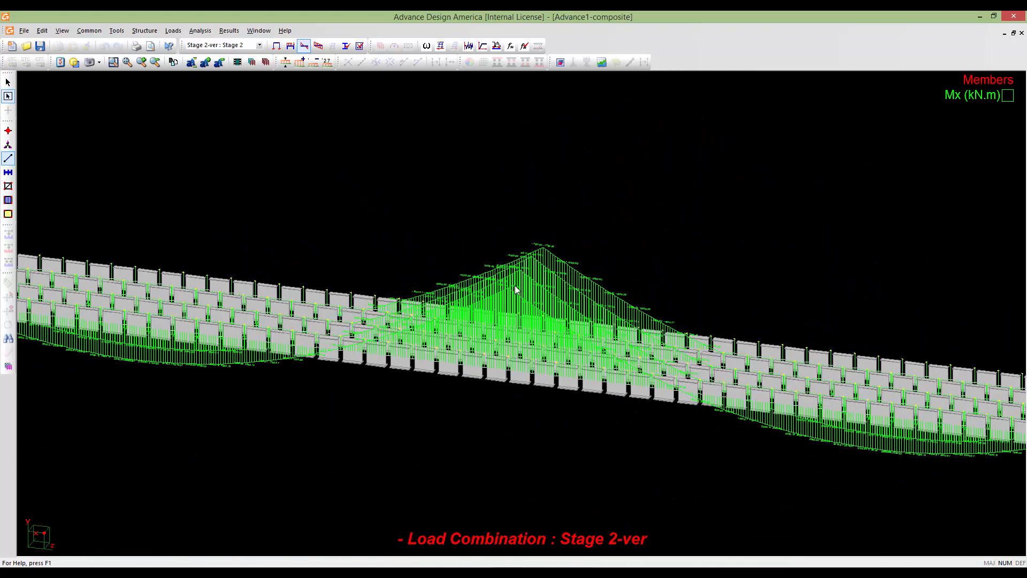
- Replace the members' Mx diagrams with Vy shear diagrams and their numerical values for Stage 2-ver
right_click(515, 290)
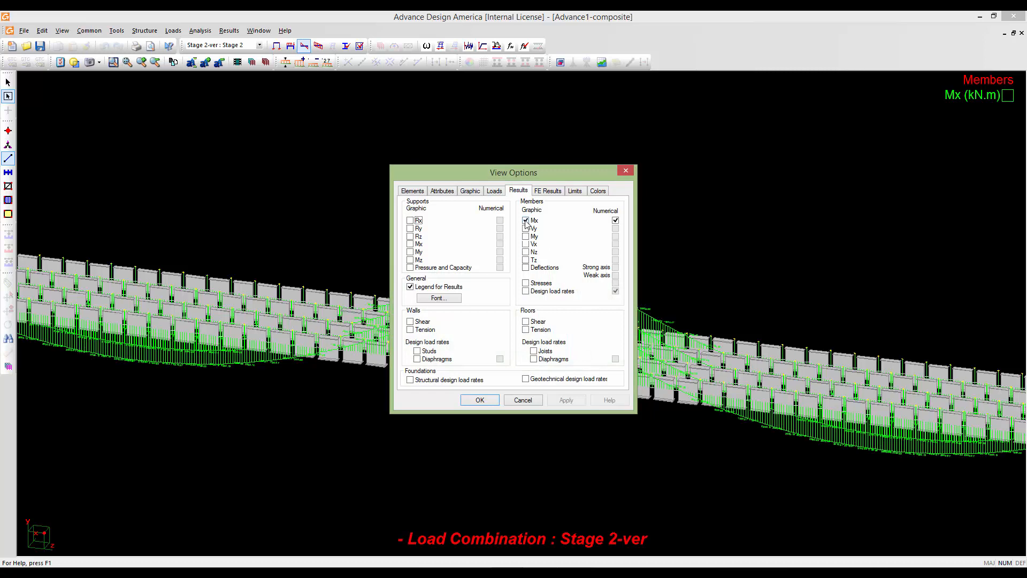
left_click(525, 220)
left_click(526, 229)
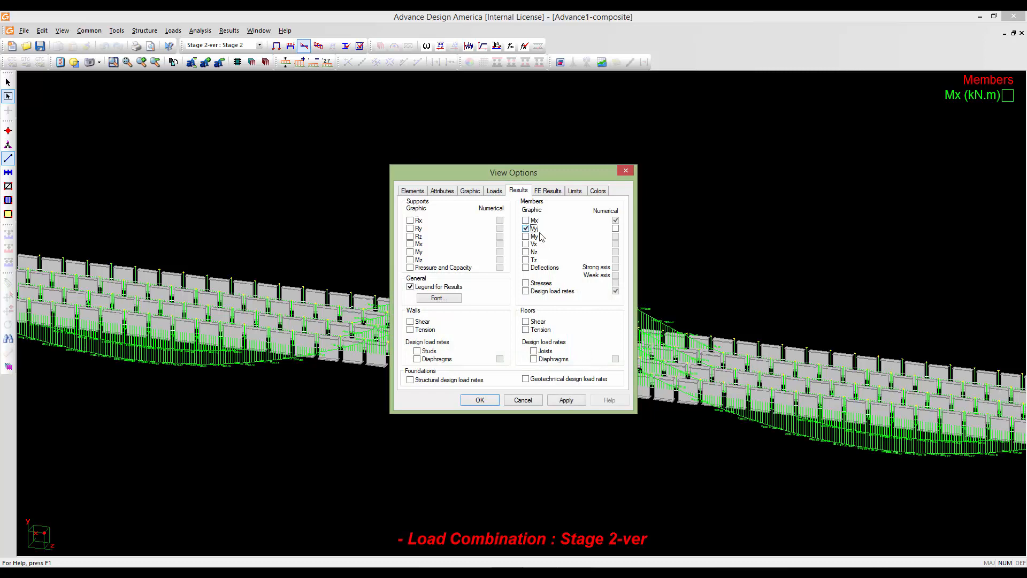
left_click(615, 228)
left_click(475, 399)
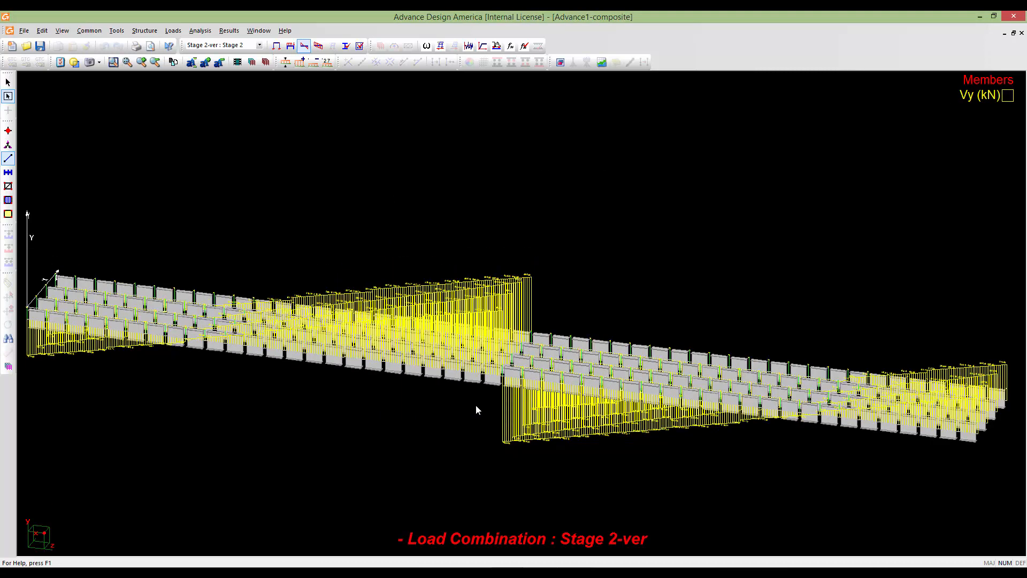
scroll(508, 377, "down", 1)
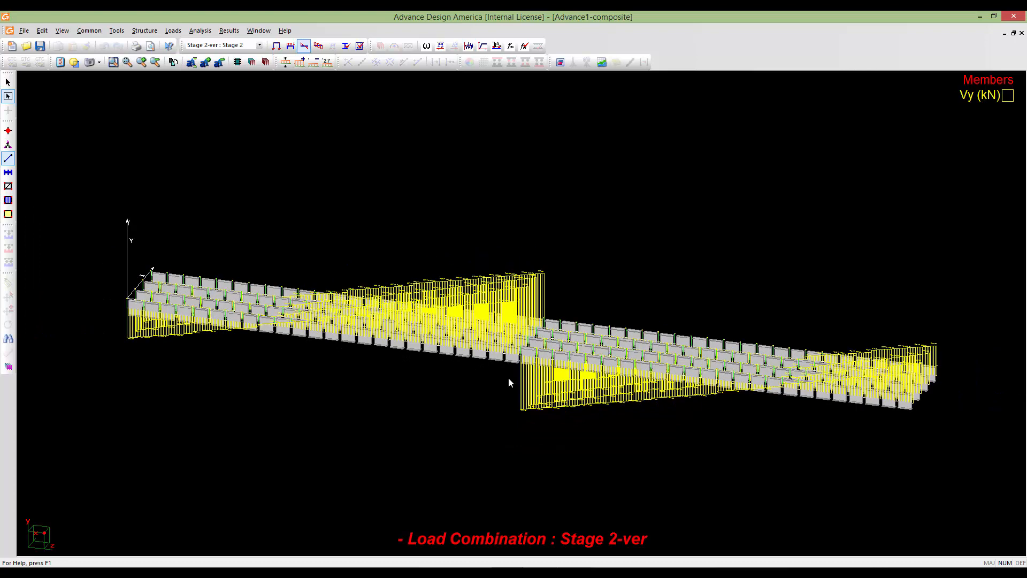
- Replace the members' Vy shear diagrams with the Stage 2-ver deflections
double_click(508, 378)
left_click(526, 268)
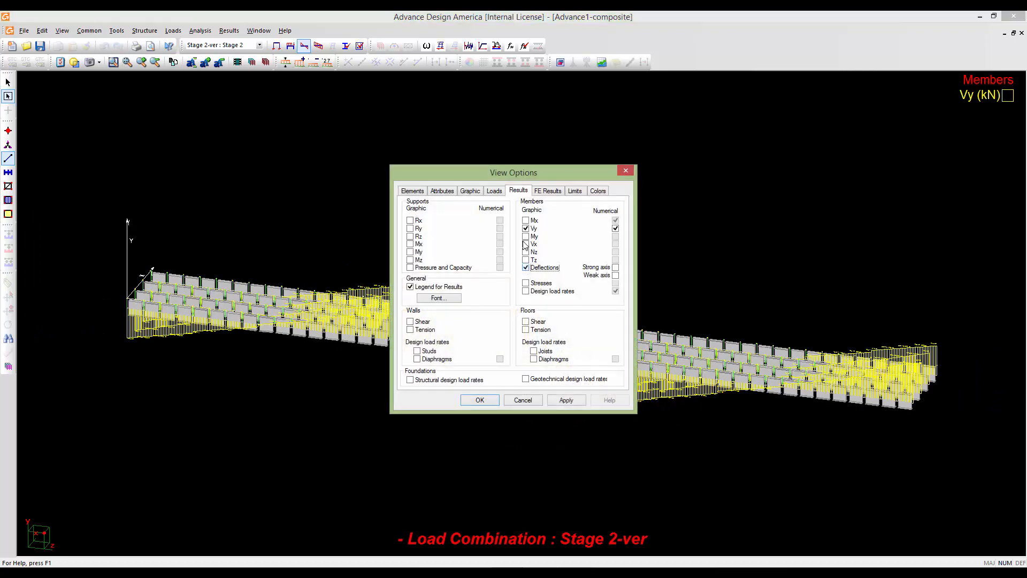
left_click(526, 229)
left_click(480, 399)
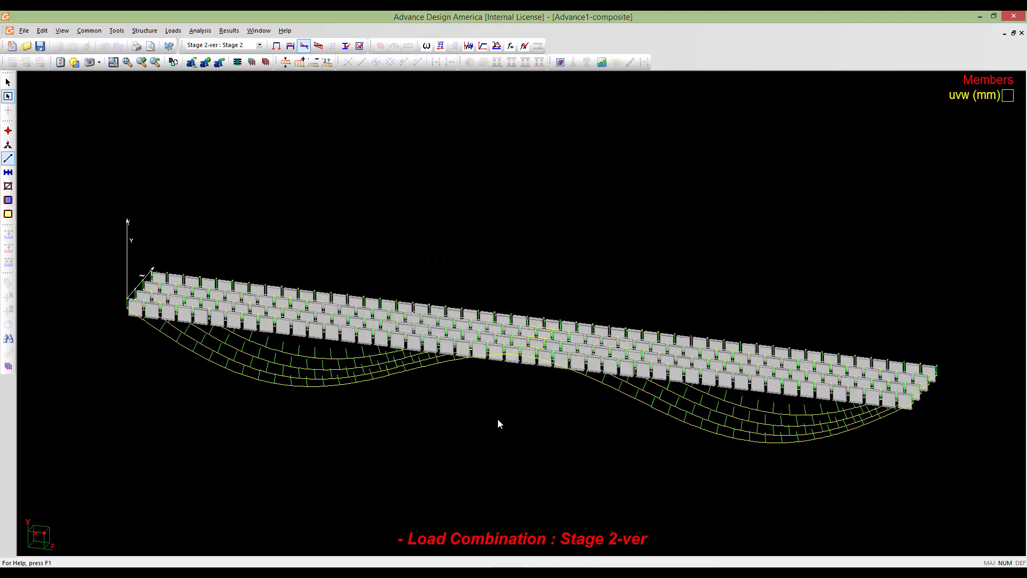
- Check the Stage 2-ver internal forces and deflections spreadsheet of the front girder's member near the second span's largest deflection, then close it
scroll(498, 424, "up", 5)
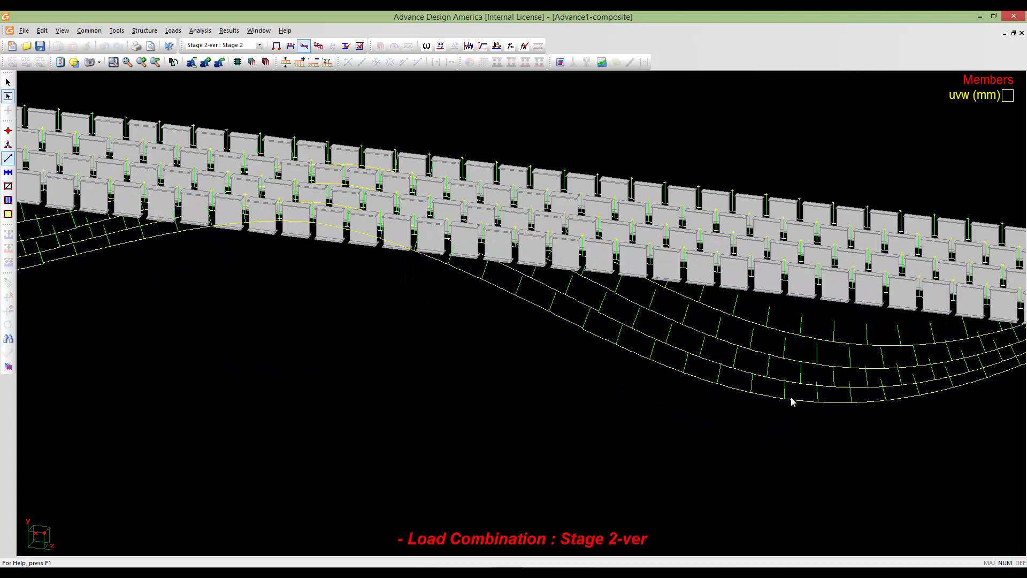
double_click(786, 400)
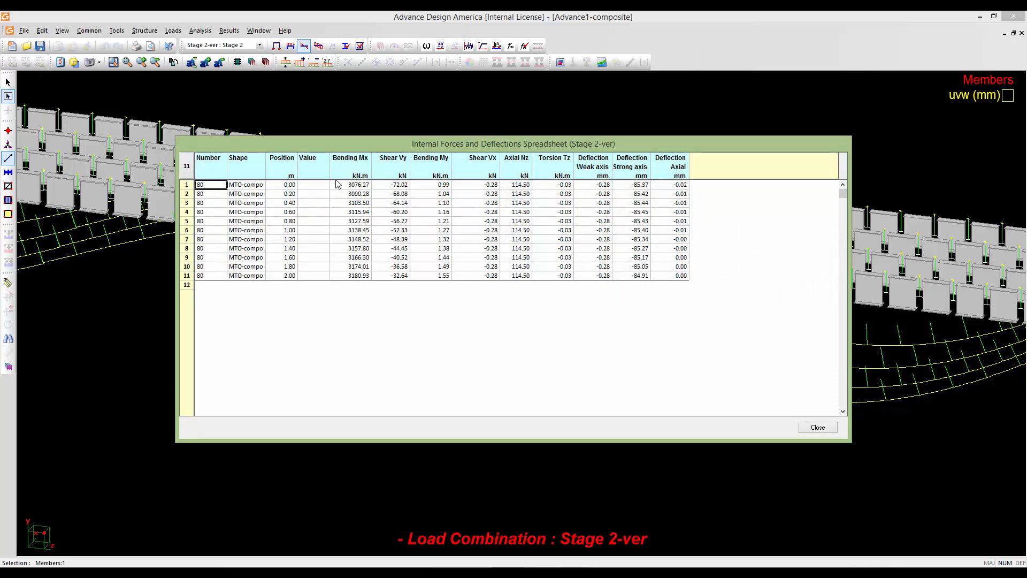
left_click(817, 428)
- Examine the Stage 2-ver deflected shape of the four girders along both spans from several viewing angles
scroll(755, 419, "down", 3)
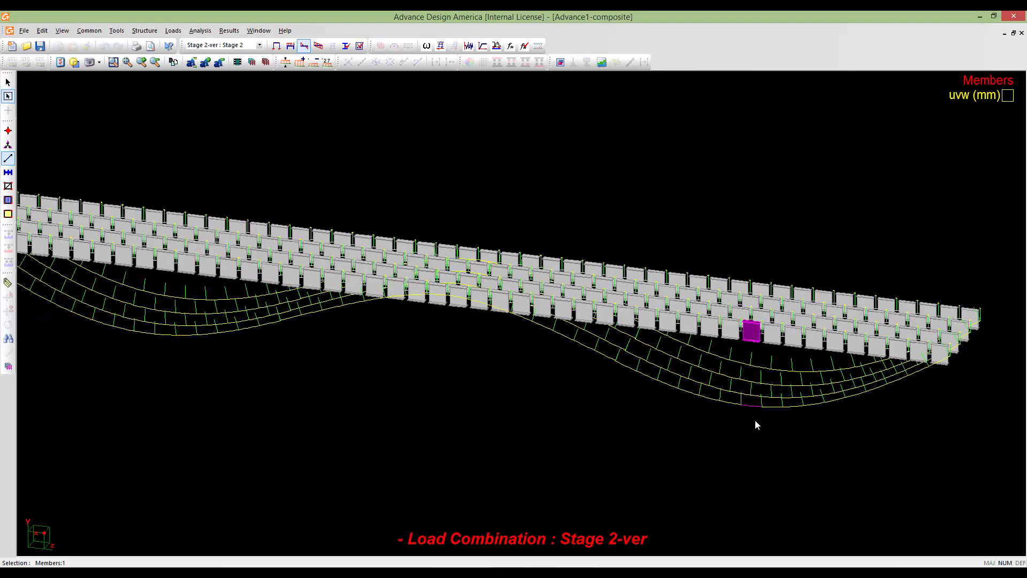
middle_click_drag(572, 431, 638, 426)
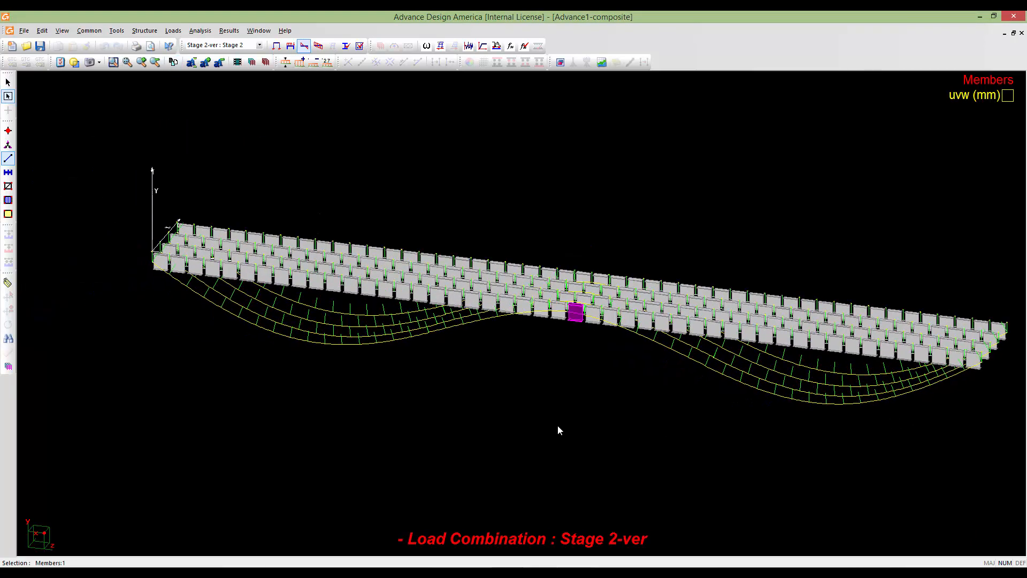
scroll(561, 423, "down", 2)
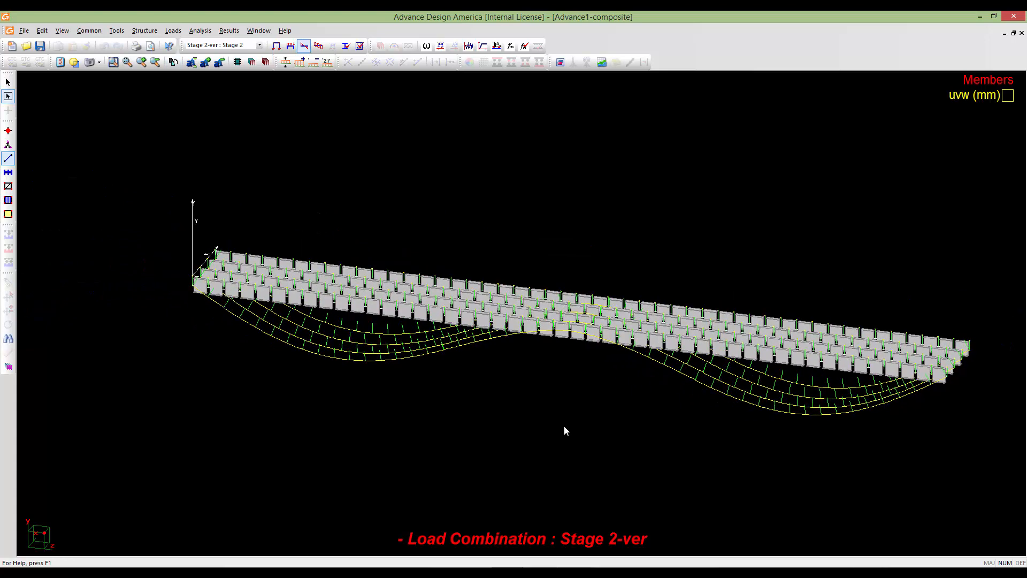
mouse_move(564, 427)
middle_mouse_down()
mouse_move(564, 436)
mouse_move(553, 419)
middle_mouse_up()
scroll(553, 419, "up", 2)
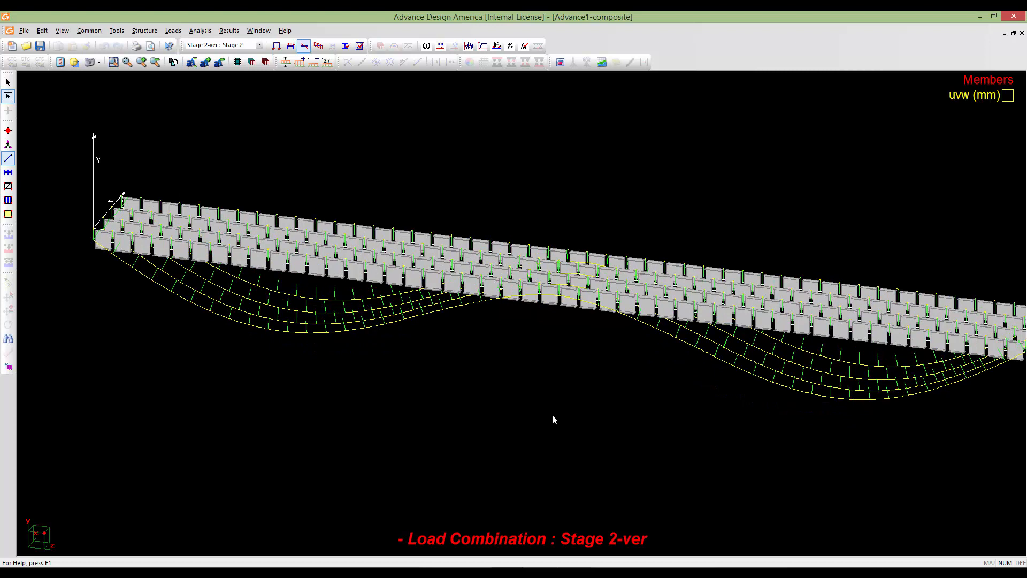
key("Caps_Lock")
key("Caps_Lock")
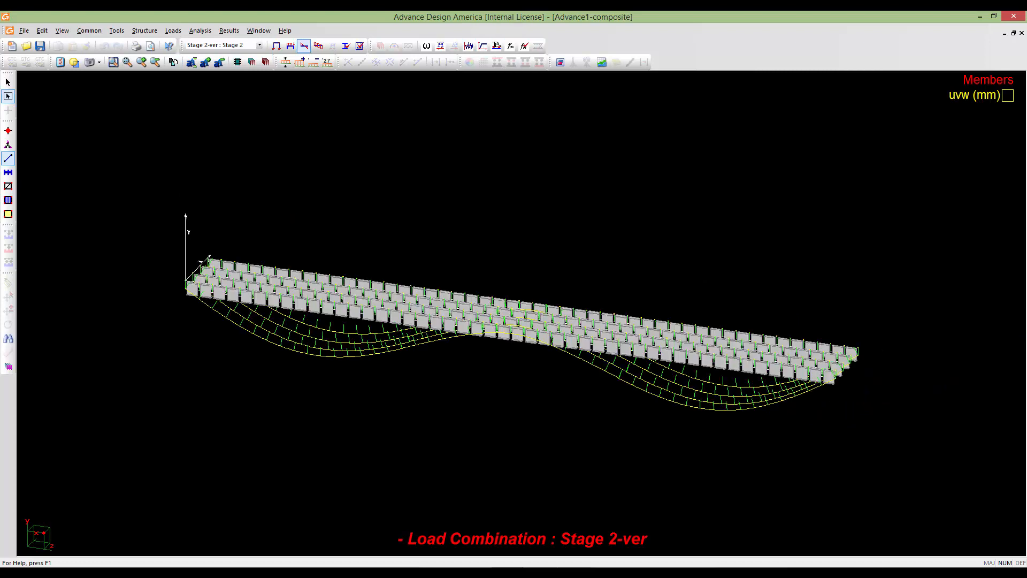
key("Caps_Lock")
middle_click_drag(630, 413, 583, 420, "shift")
middle_click_drag(587, 350, 567, 359, "shift")
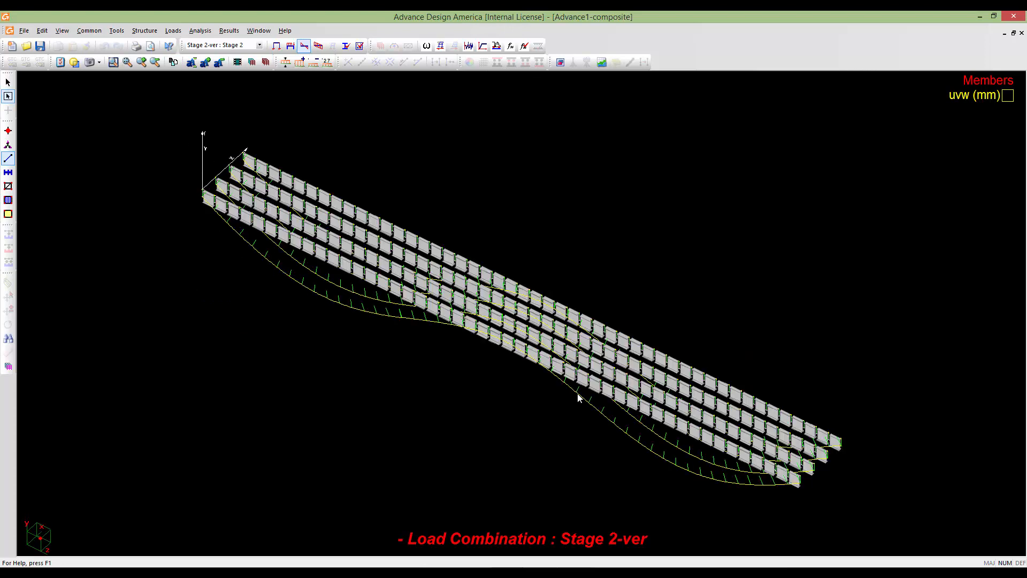
middle_click_drag(578, 397, 568, 386)
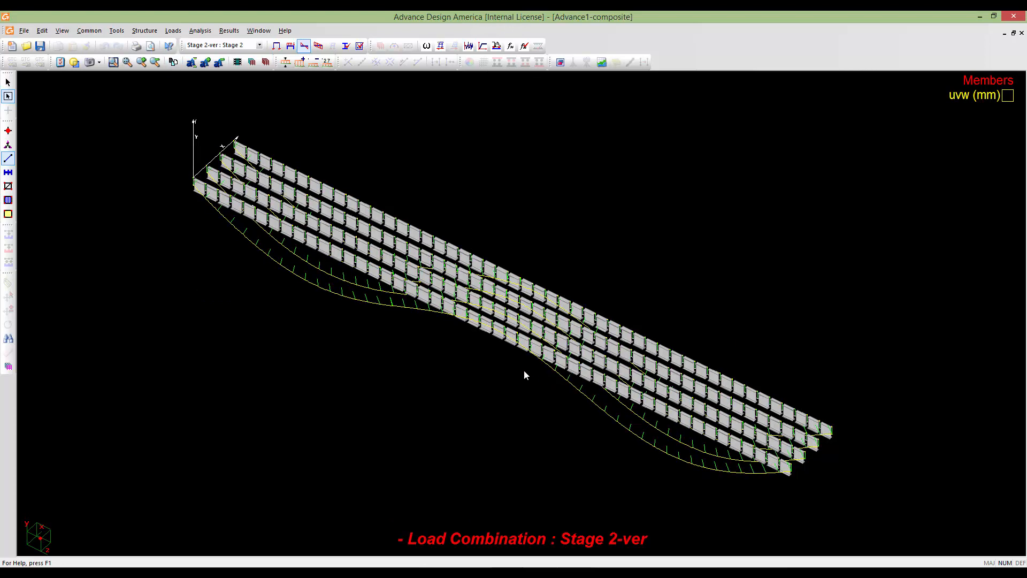
mouse_move(521, 368)
middle_mouse_down()
mouse_move(427, 367)
mouse_move(511, 360)
middle_mouse_up()
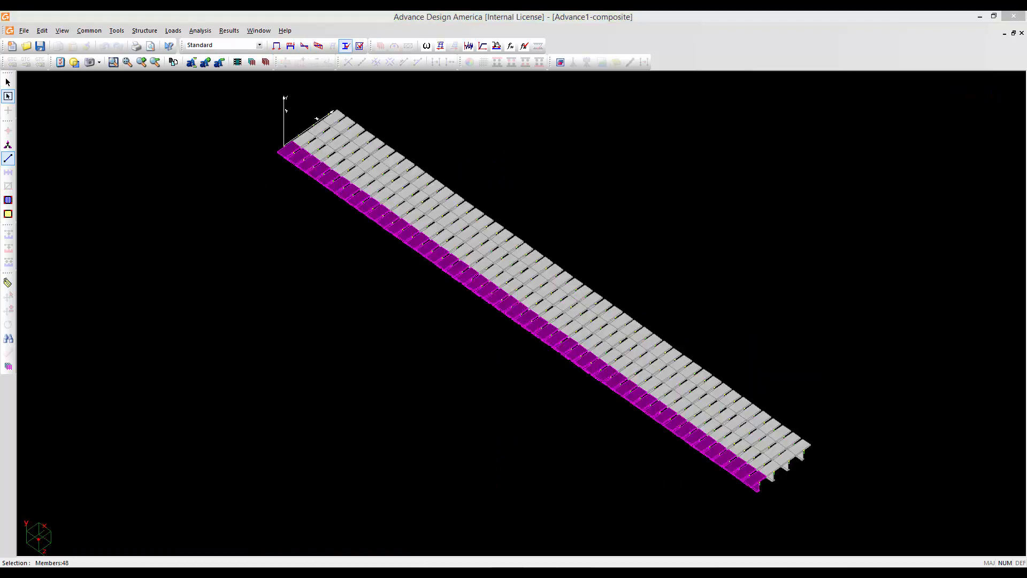
- Open the load combination stress graphs for the selected composite edge girder
left_click(374, 18)
left_click(229, 30)
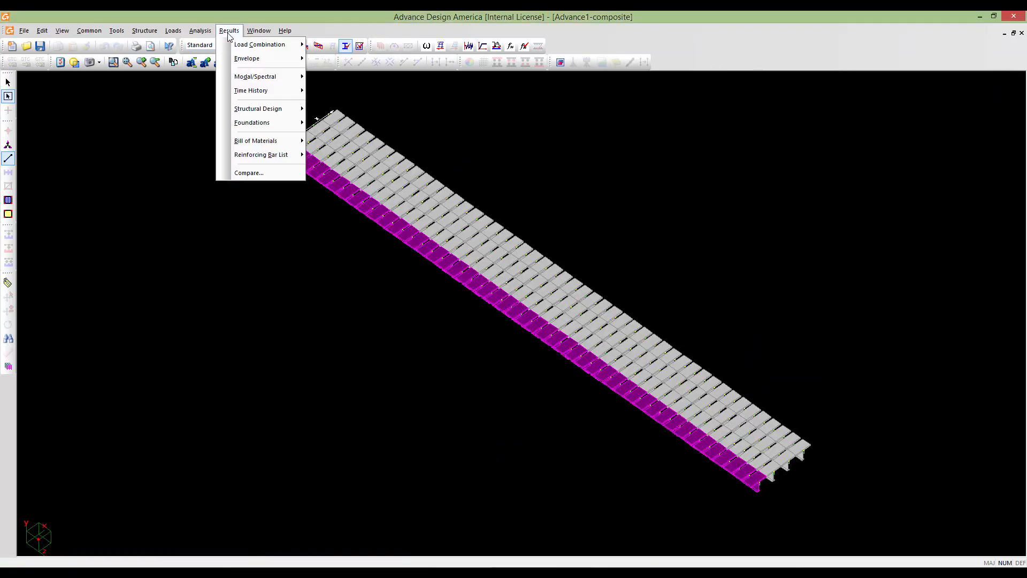
mouse_move(262, 44)
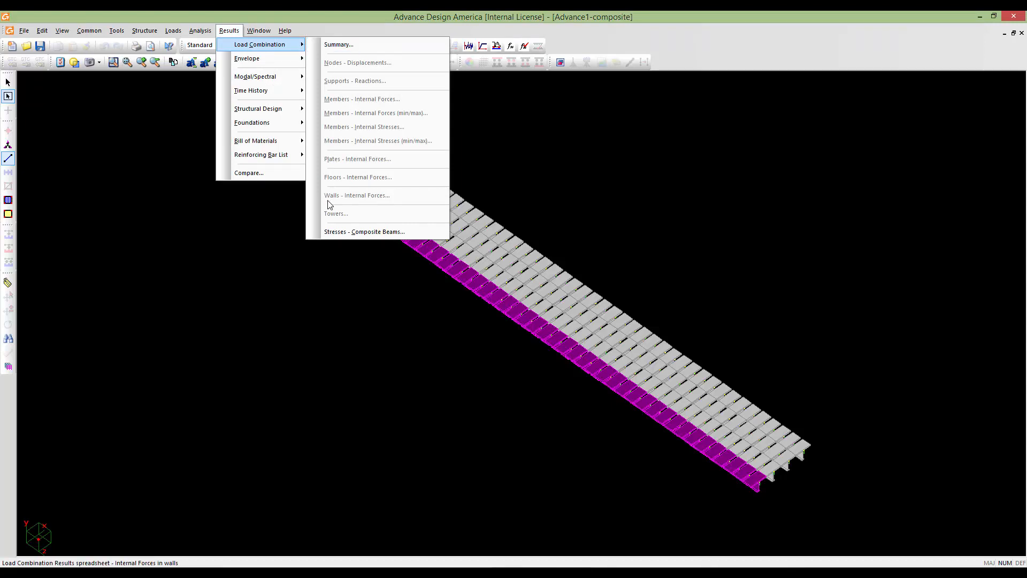
left_click(357, 234)
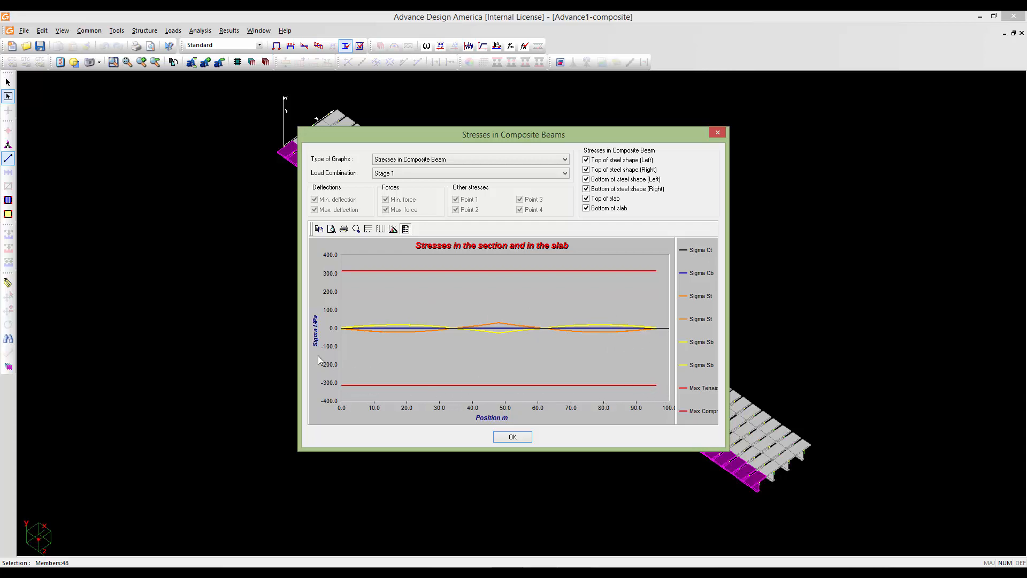
- Compare the composite beam stress graphs for the load combinations Stage 2, Stage 6 and Stage 7
left_click(425, 172)
left_click(425, 196)
left_click(424, 173)
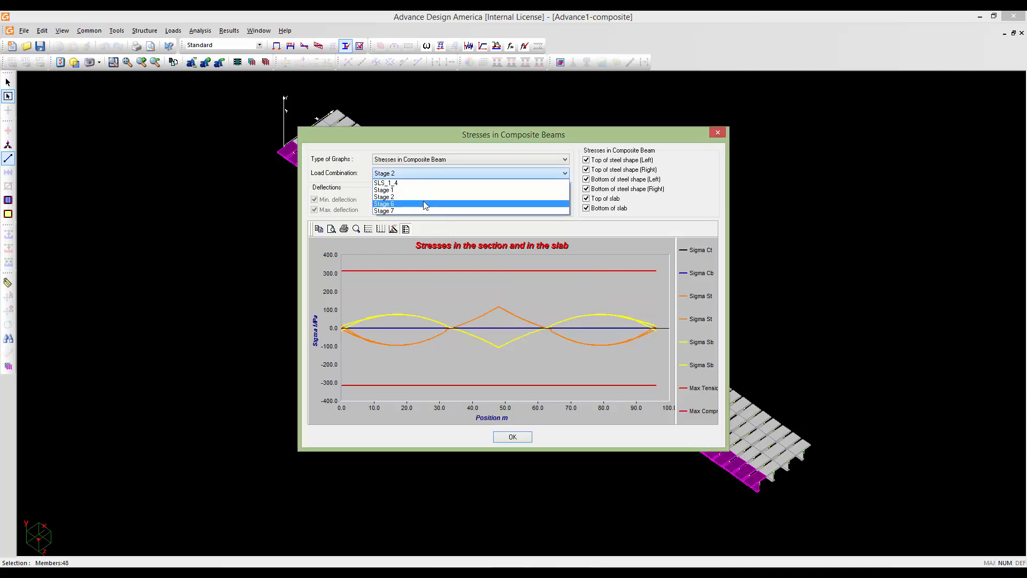
left_click(422, 203)
left_click(422, 172)
left_click(422, 209)
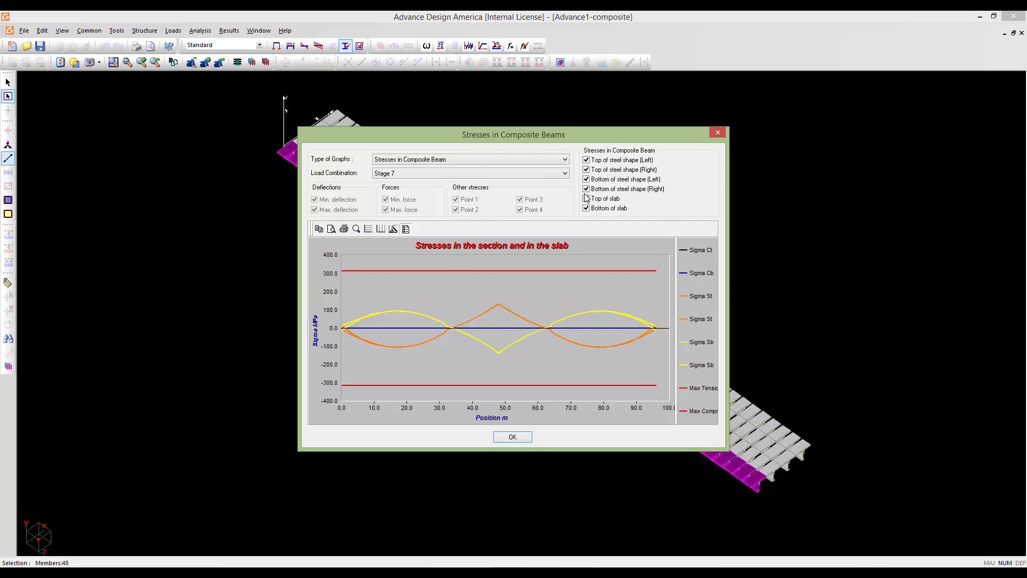
- Hide the top and bottom steel shape stress curves, left and right, keeping only the slab curves for Stage 7
left_click(586, 169)
left_click(586, 160)
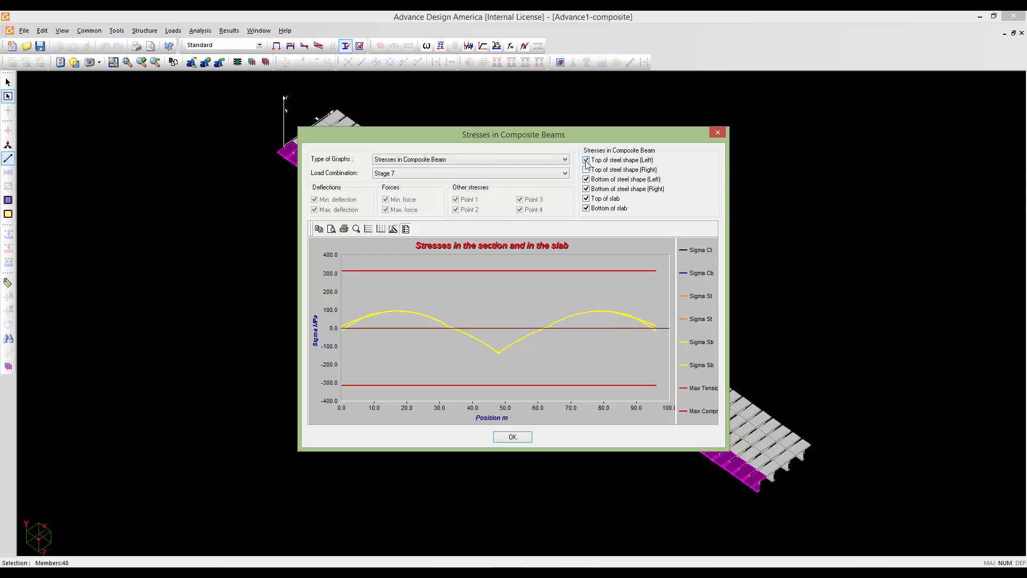
left_click(585, 179)
left_click(586, 189)
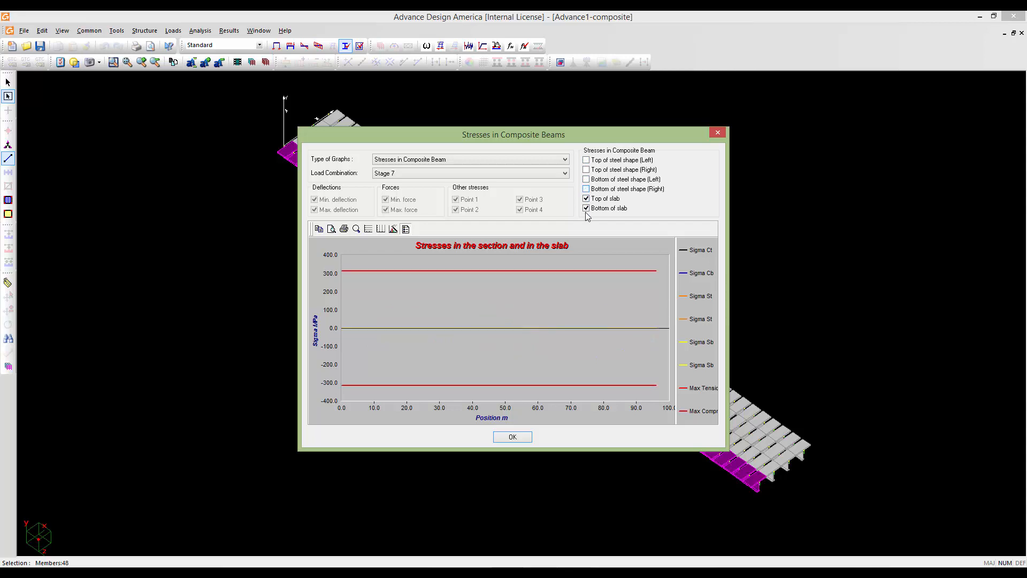
left_click(525, 174)
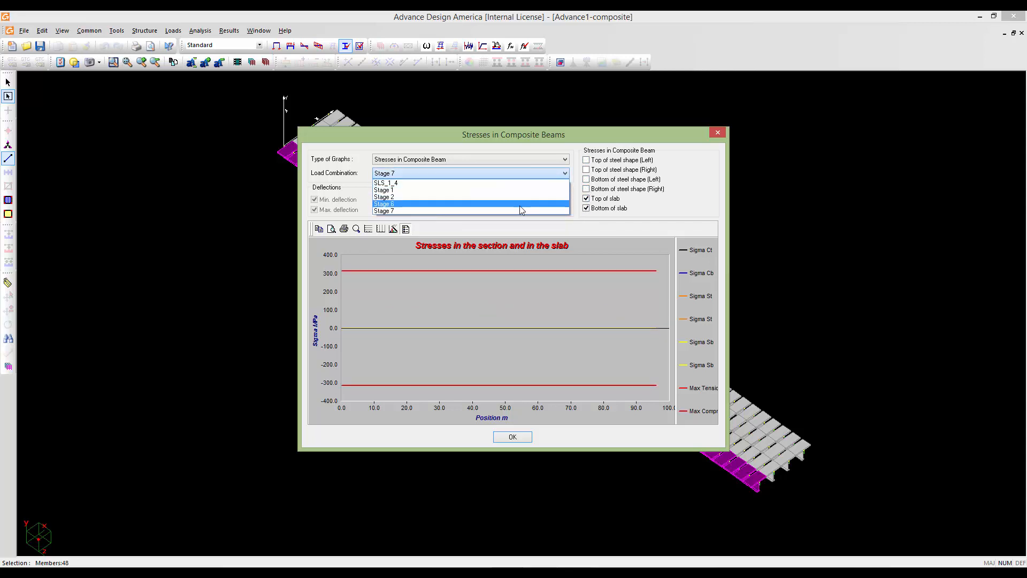
left_click(519, 210)
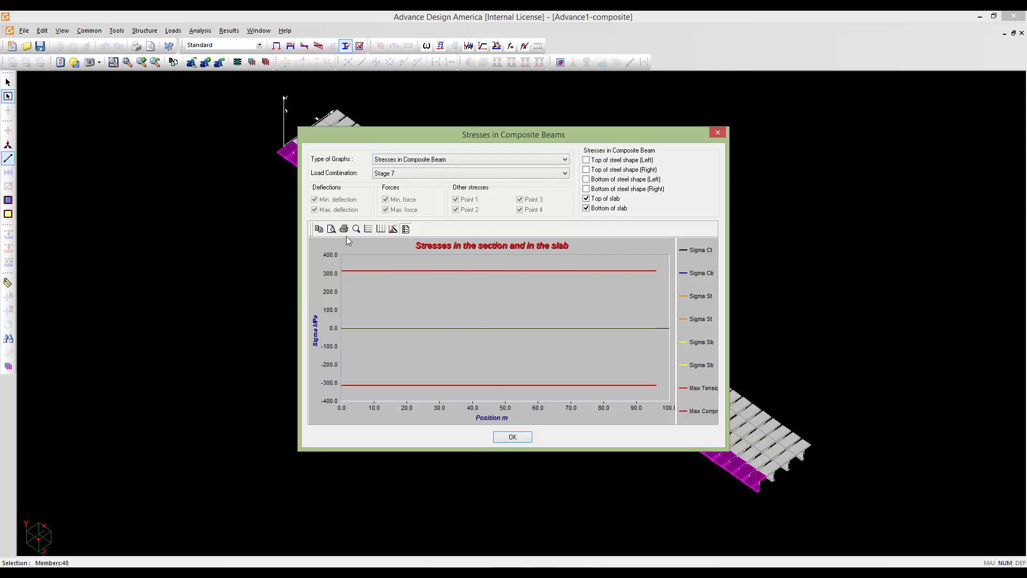
- Zoom into the Stage 7 slab stress graph, read the bottom-of-slab stress at position 20 m, and switch the load combination to Stage 2
left_click_drag(438, 326, 489, 339)
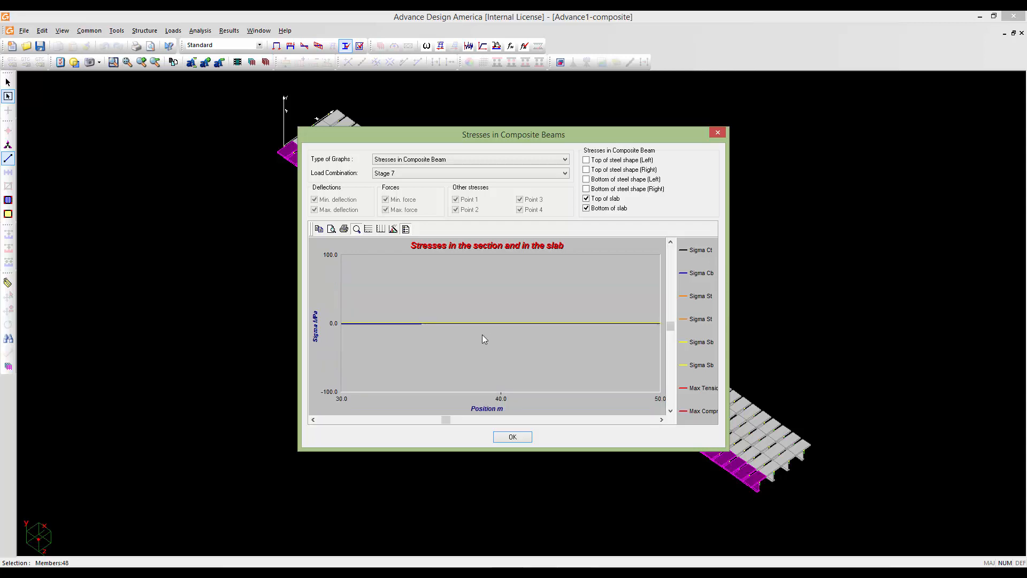
mouse_move(383, 323)
left_click_drag(450, 419, 377, 408)
mouse_move(501, 326)
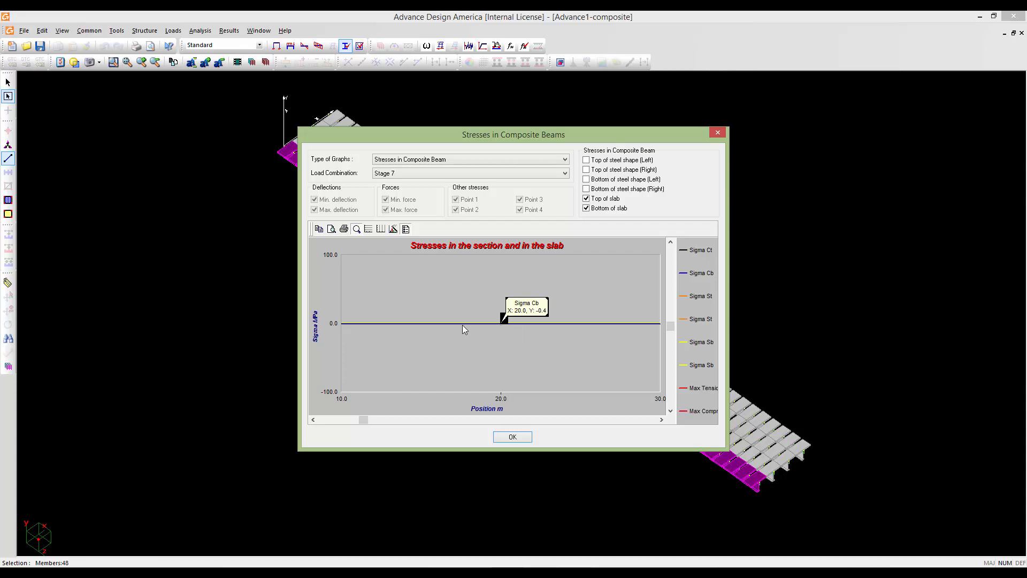
left_click(463, 177)
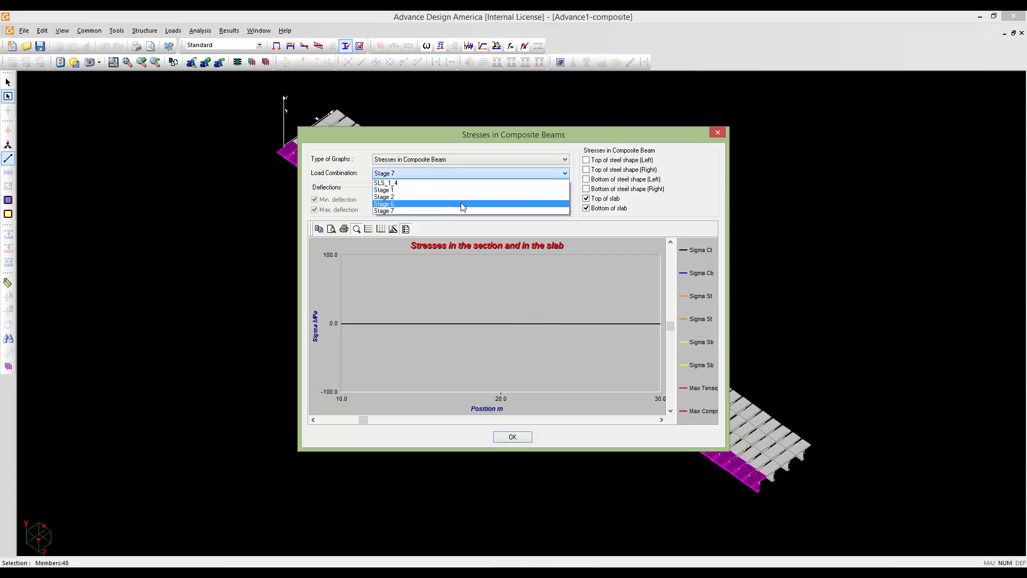
left_click(463, 197)
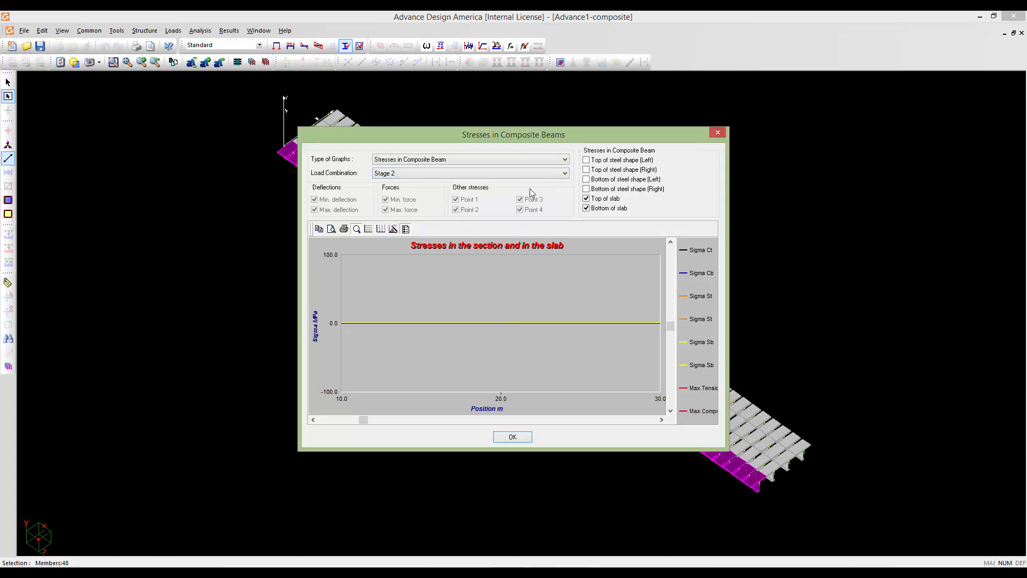
- Show the Bending Moments graph for Stage 7 and close the composite beam stress graphs
left_click(526, 161)
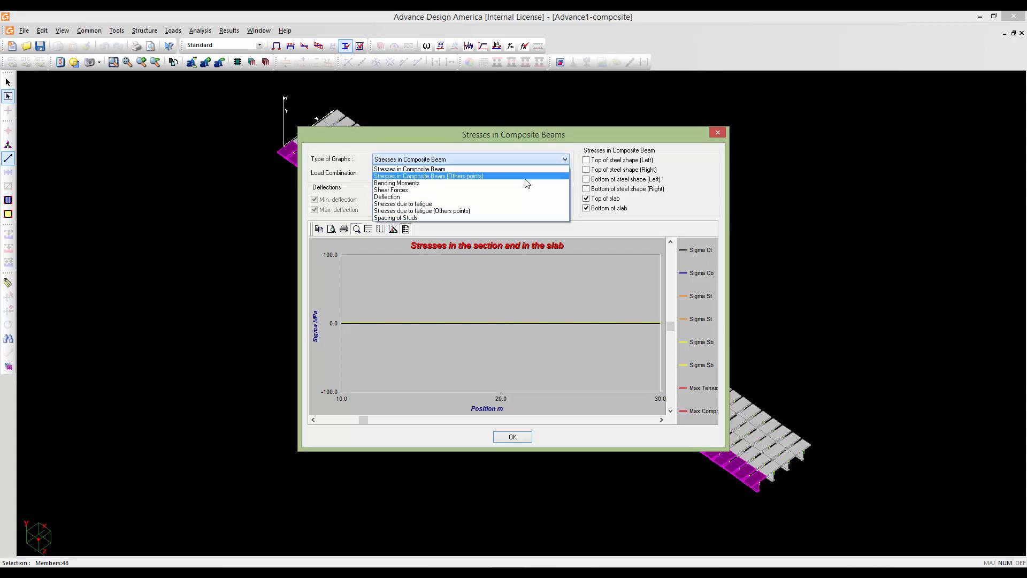
left_click(527, 183)
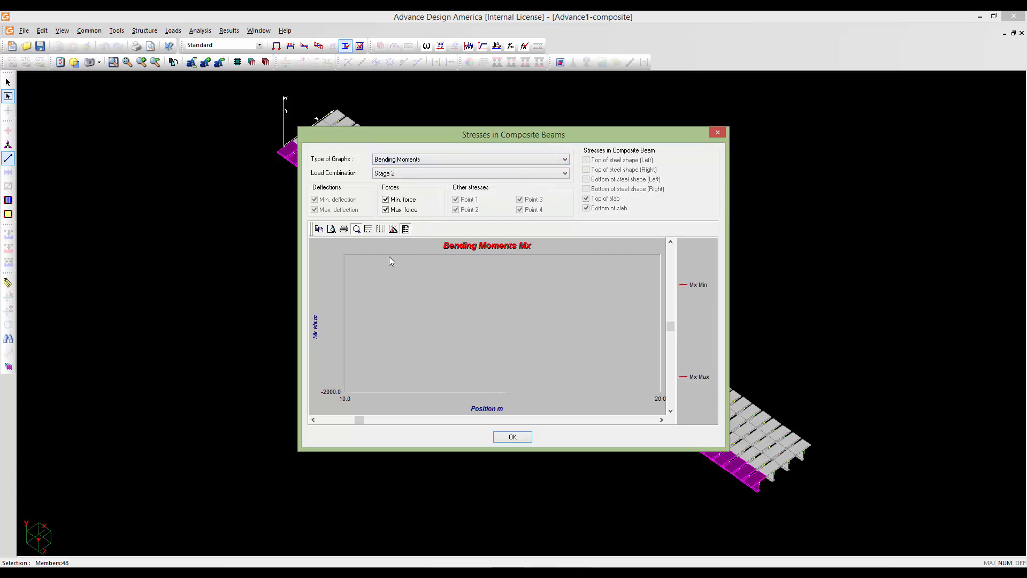
left_click(384, 174)
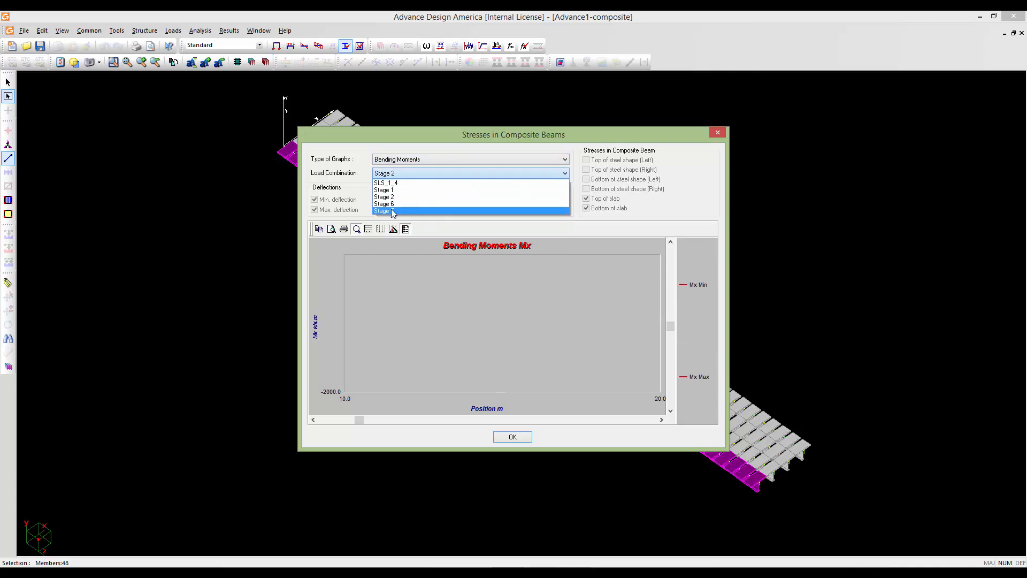
left_click(392, 212)
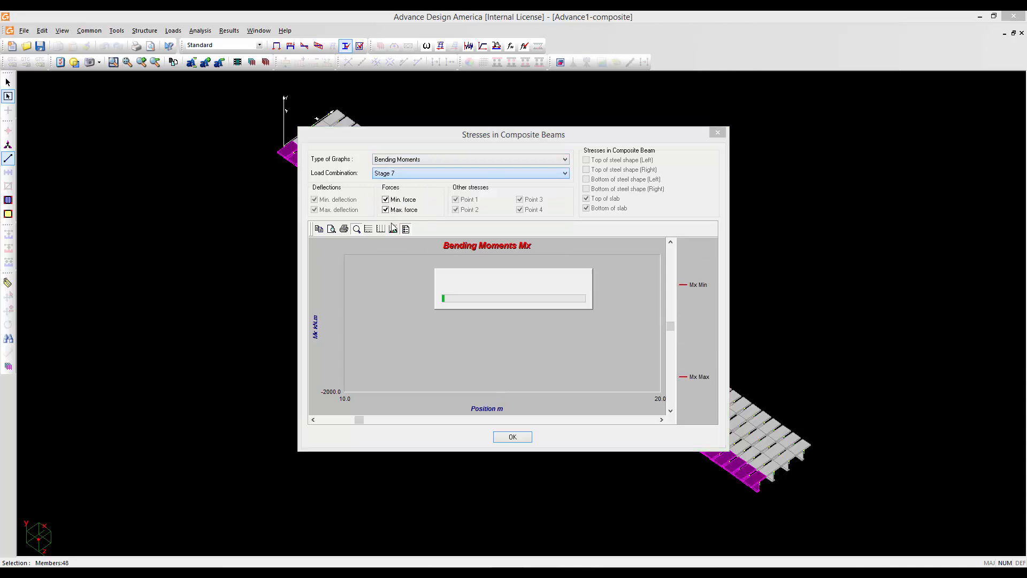
left_click(332, 232)
left_click(523, 351)
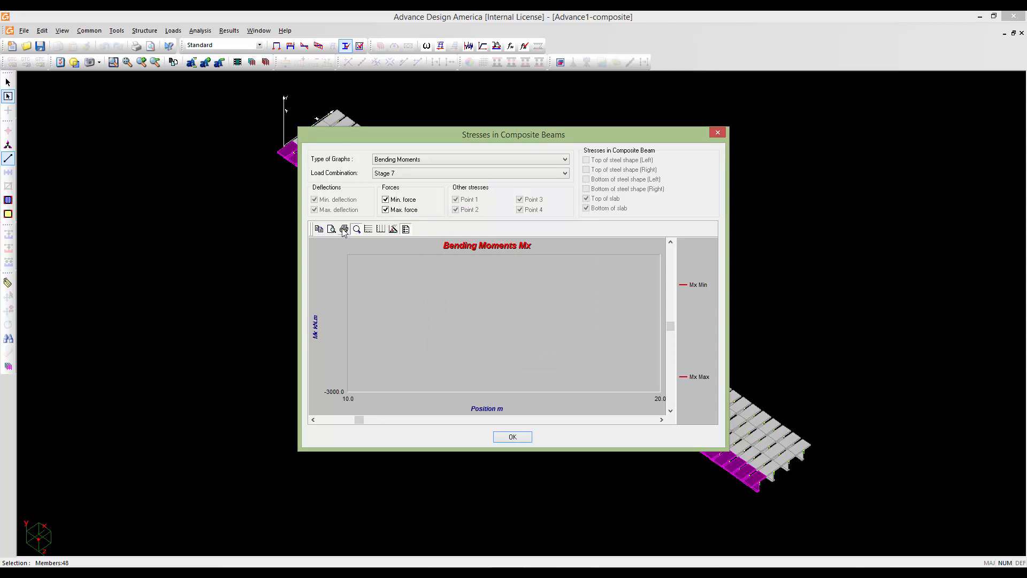
left_click(512, 437)
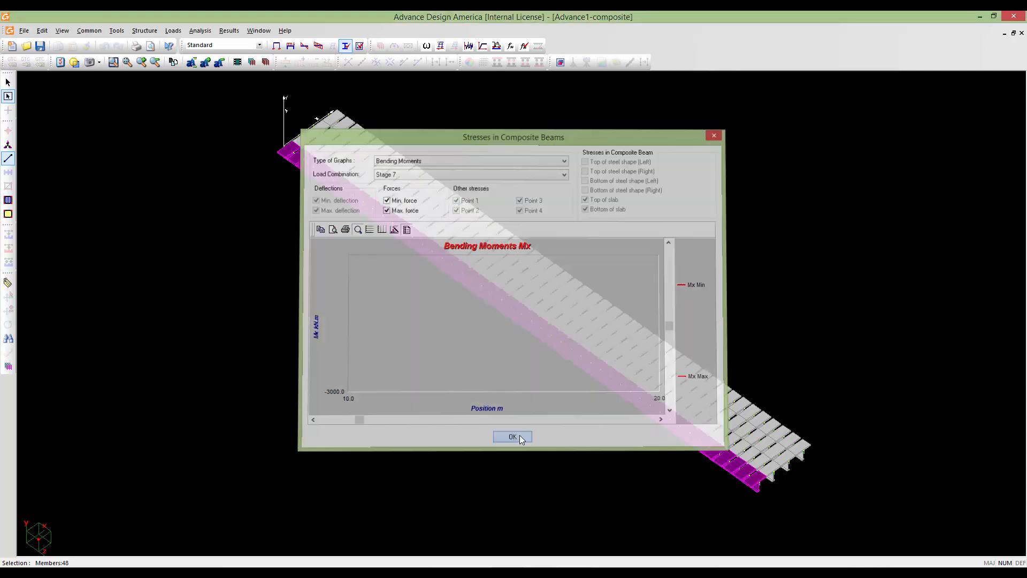
- Open the load combination stress graphs for the selected composite beams and display Bending Moments for Stage 1
left_click(229, 31)
mouse_move(259, 45)
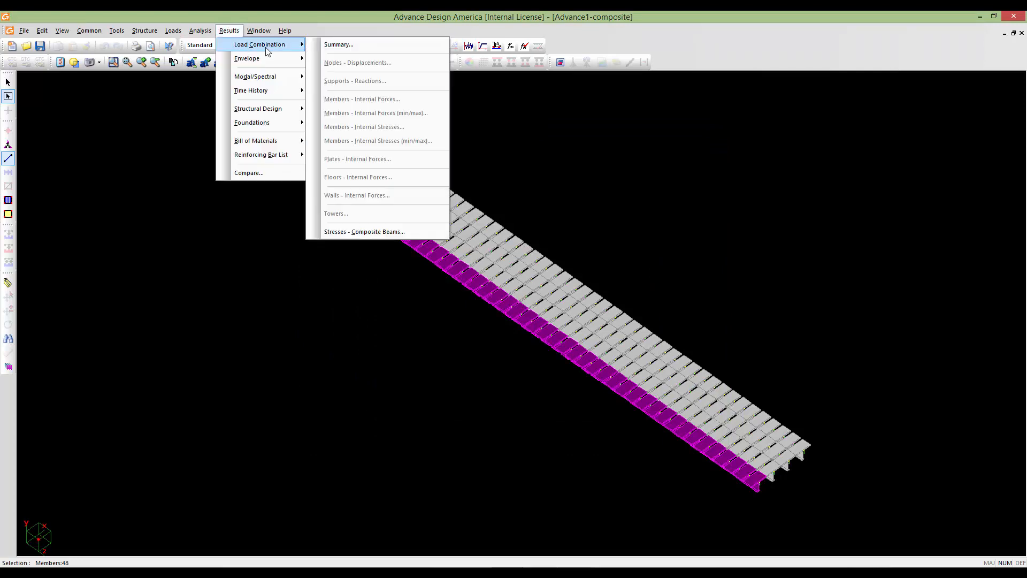
left_click(392, 230)
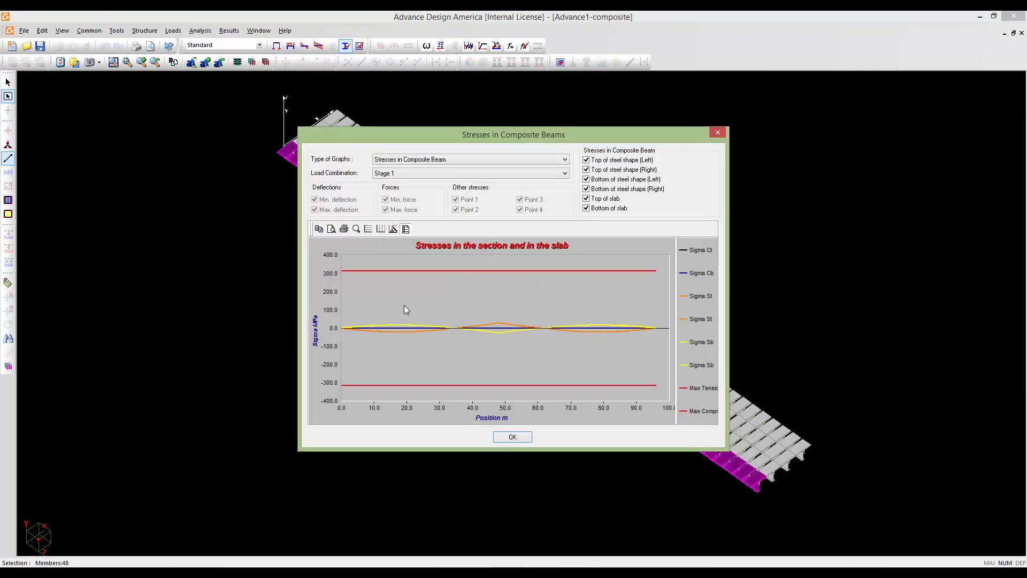
left_click(418, 159)
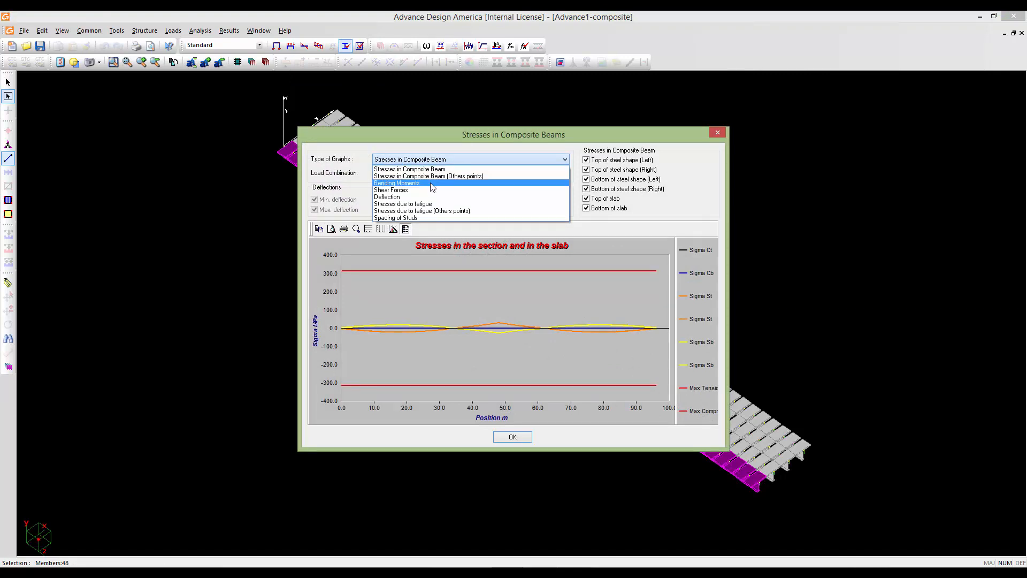
left_click(425, 183)
- Compare the bending moment graphs for the load combinations Stage 2, Stage 6 and Stage 7
left_click(416, 172)
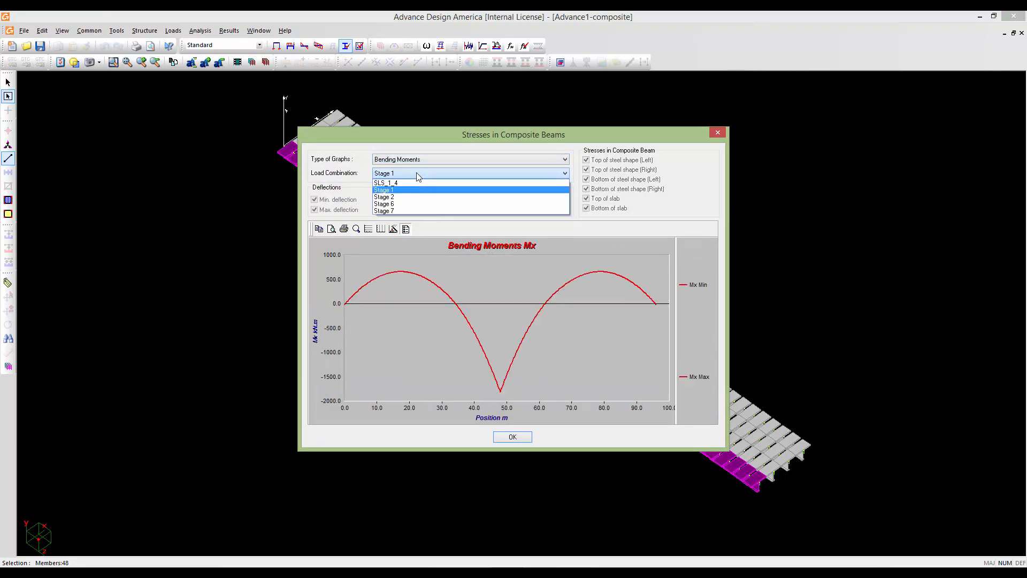
left_click(416, 193)
left_click(416, 175)
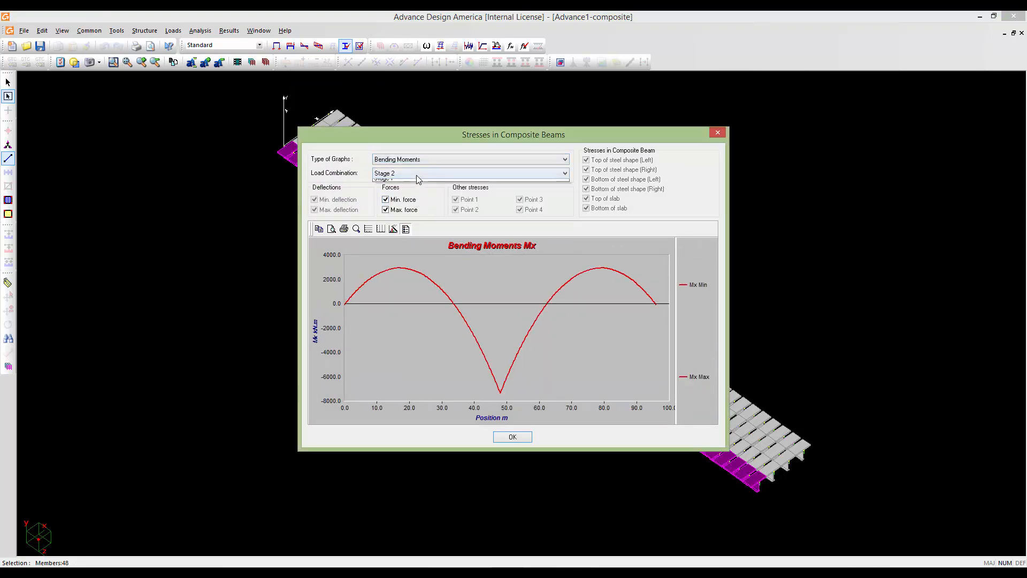
left_click(418, 206)
left_click(417, 173)
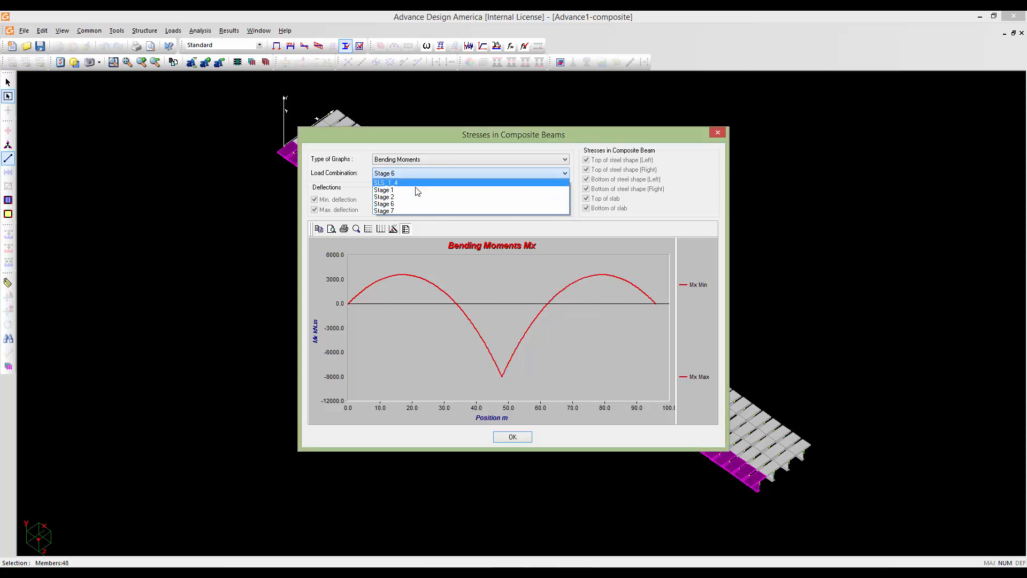
left_click(419, 209)
- Review the Deflection graph and the Stresses in Composite Beam graph for Stage 7, and close the graphs
left_click(418, 163)
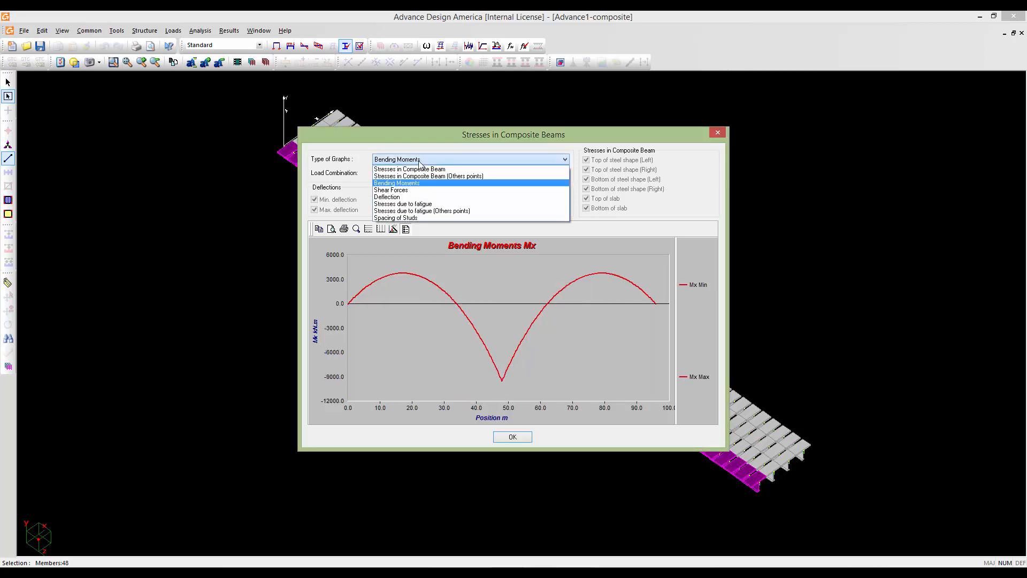
left_click(425, 198)
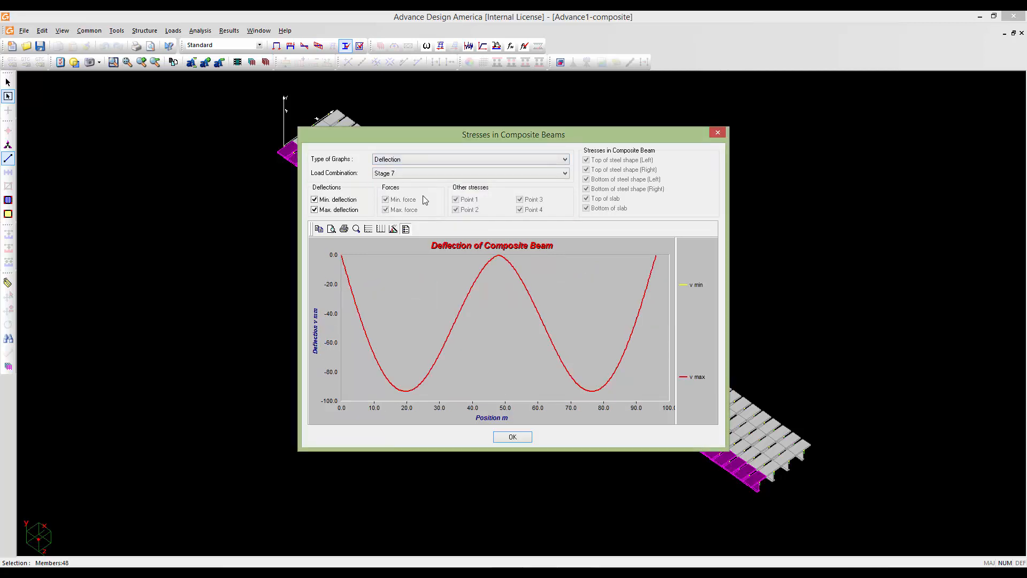
left_click(451, 174)
left_click(452, 173)
left_click(449, 160)
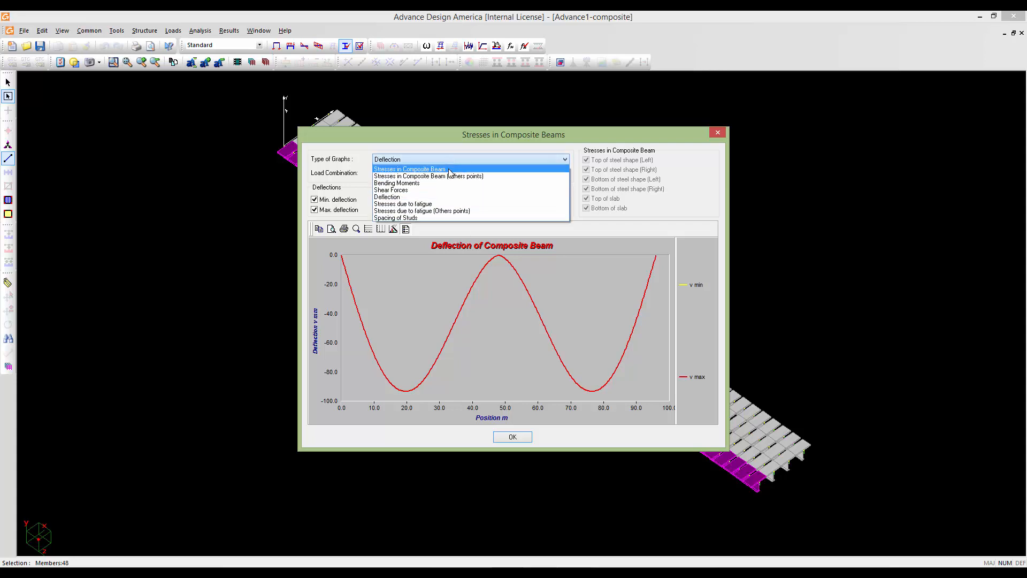
left_click(449, 170)
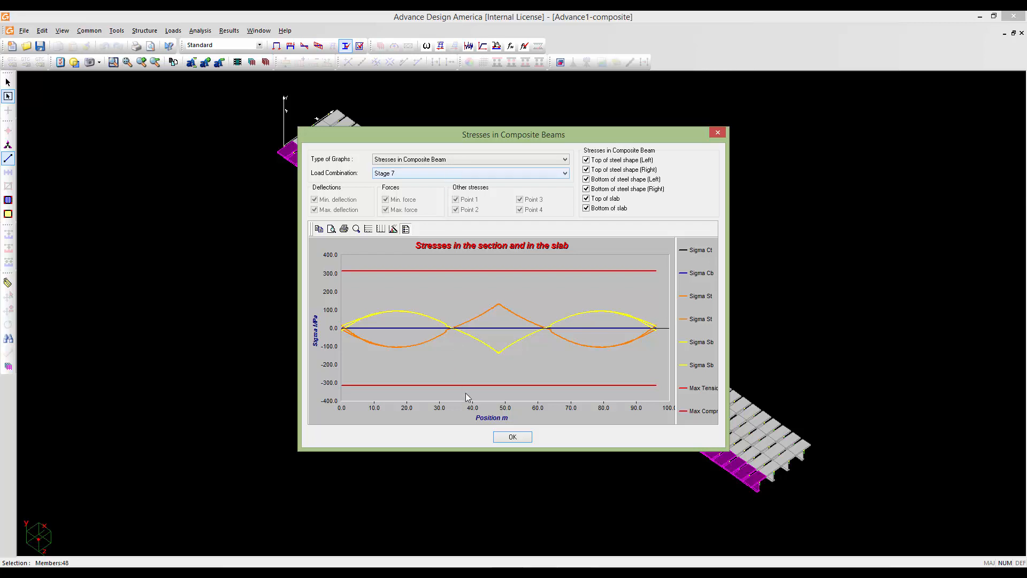
left_click(512, 438)
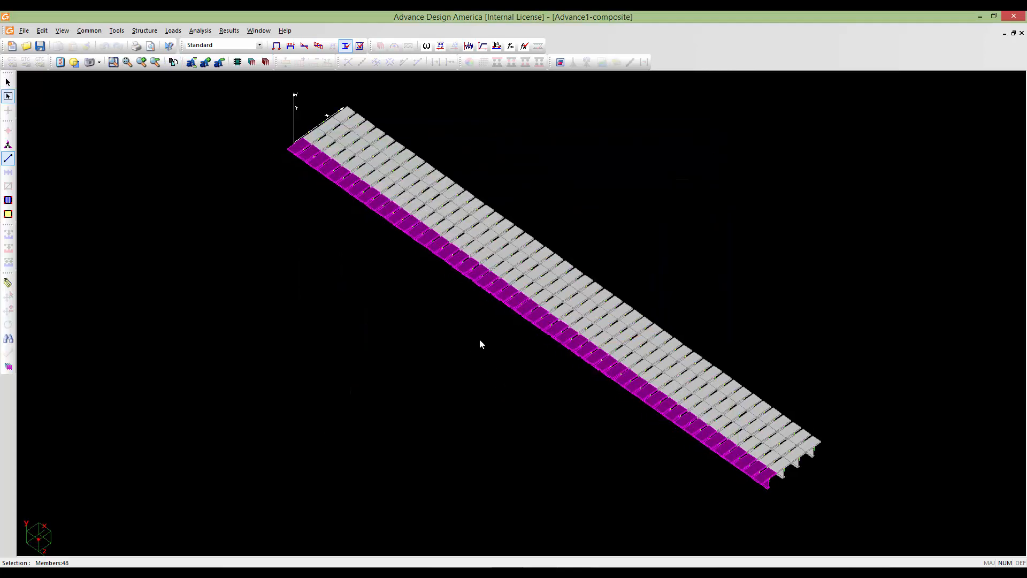
mouse_move(461, 322)
middle_mouse_down()
mouse_move(396, 349)
mouse_move(459, 323)
mouse_move(496, 257)
mouse_move(482, 332)
middle_mouse_up()
scroll(396, 349, "down", 1)
scroll(484, 329, "up", 2)
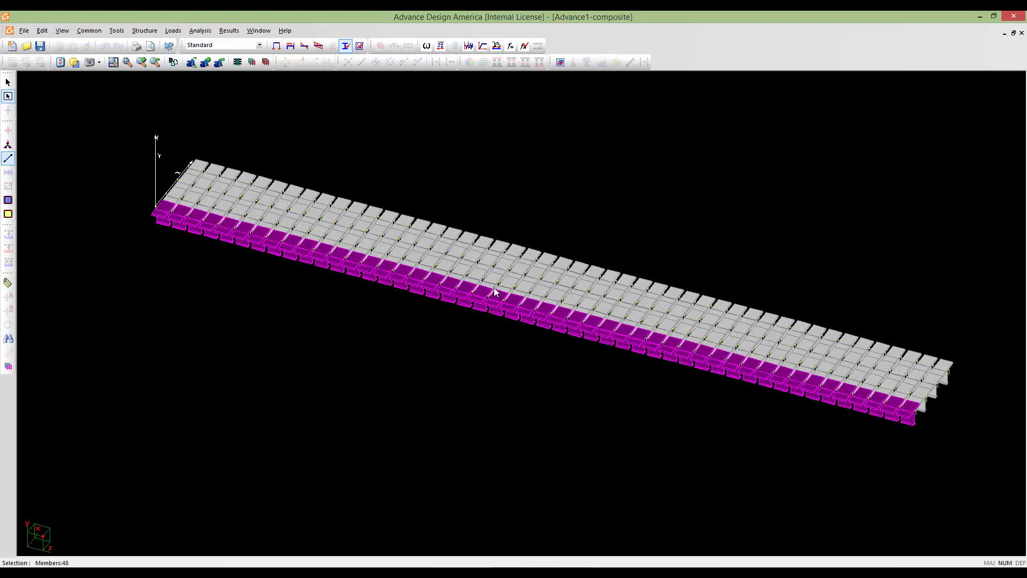
scroll(485, 332, "up", 3)
scroll(485, 322, "down", 2)
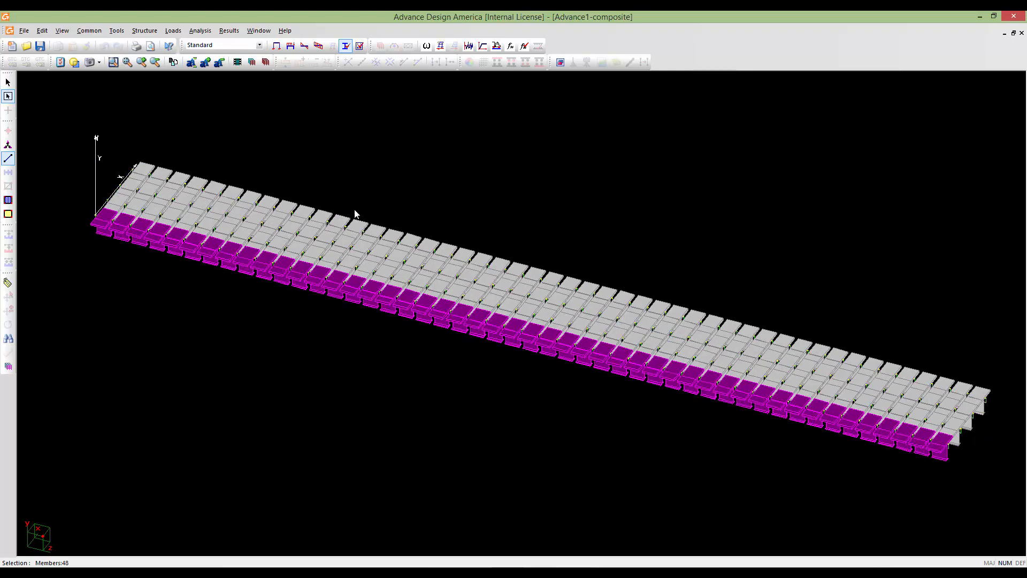
- View the program's version and technical support contact information, and close it
left_click(286, 31)
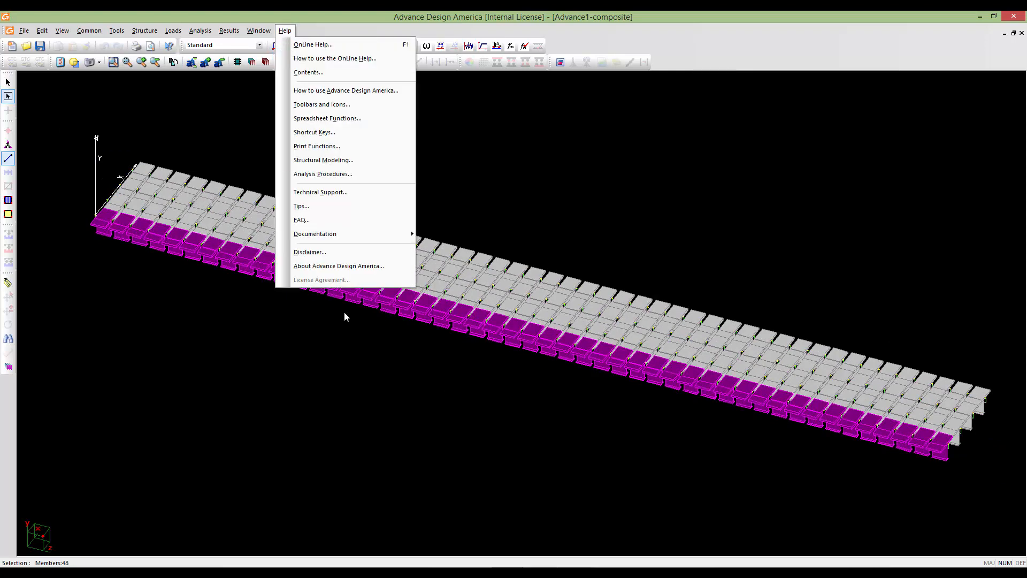
left_click(321, 266)
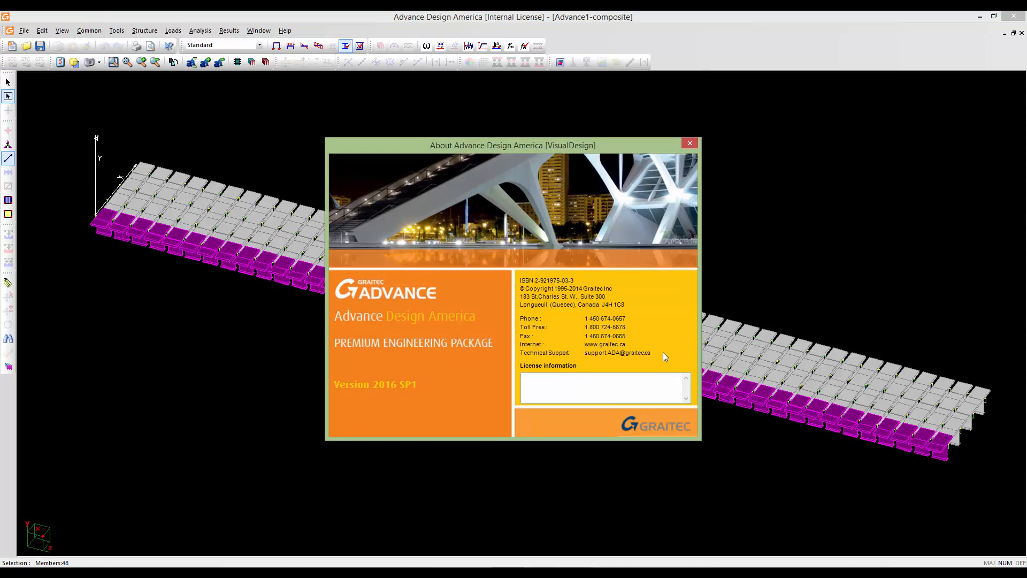
left_click(689, 143)
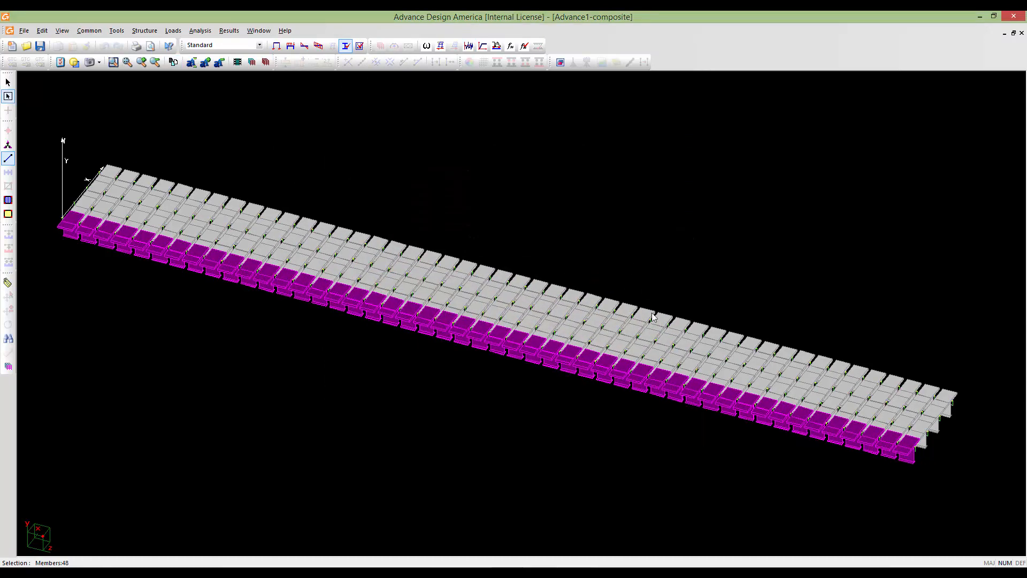